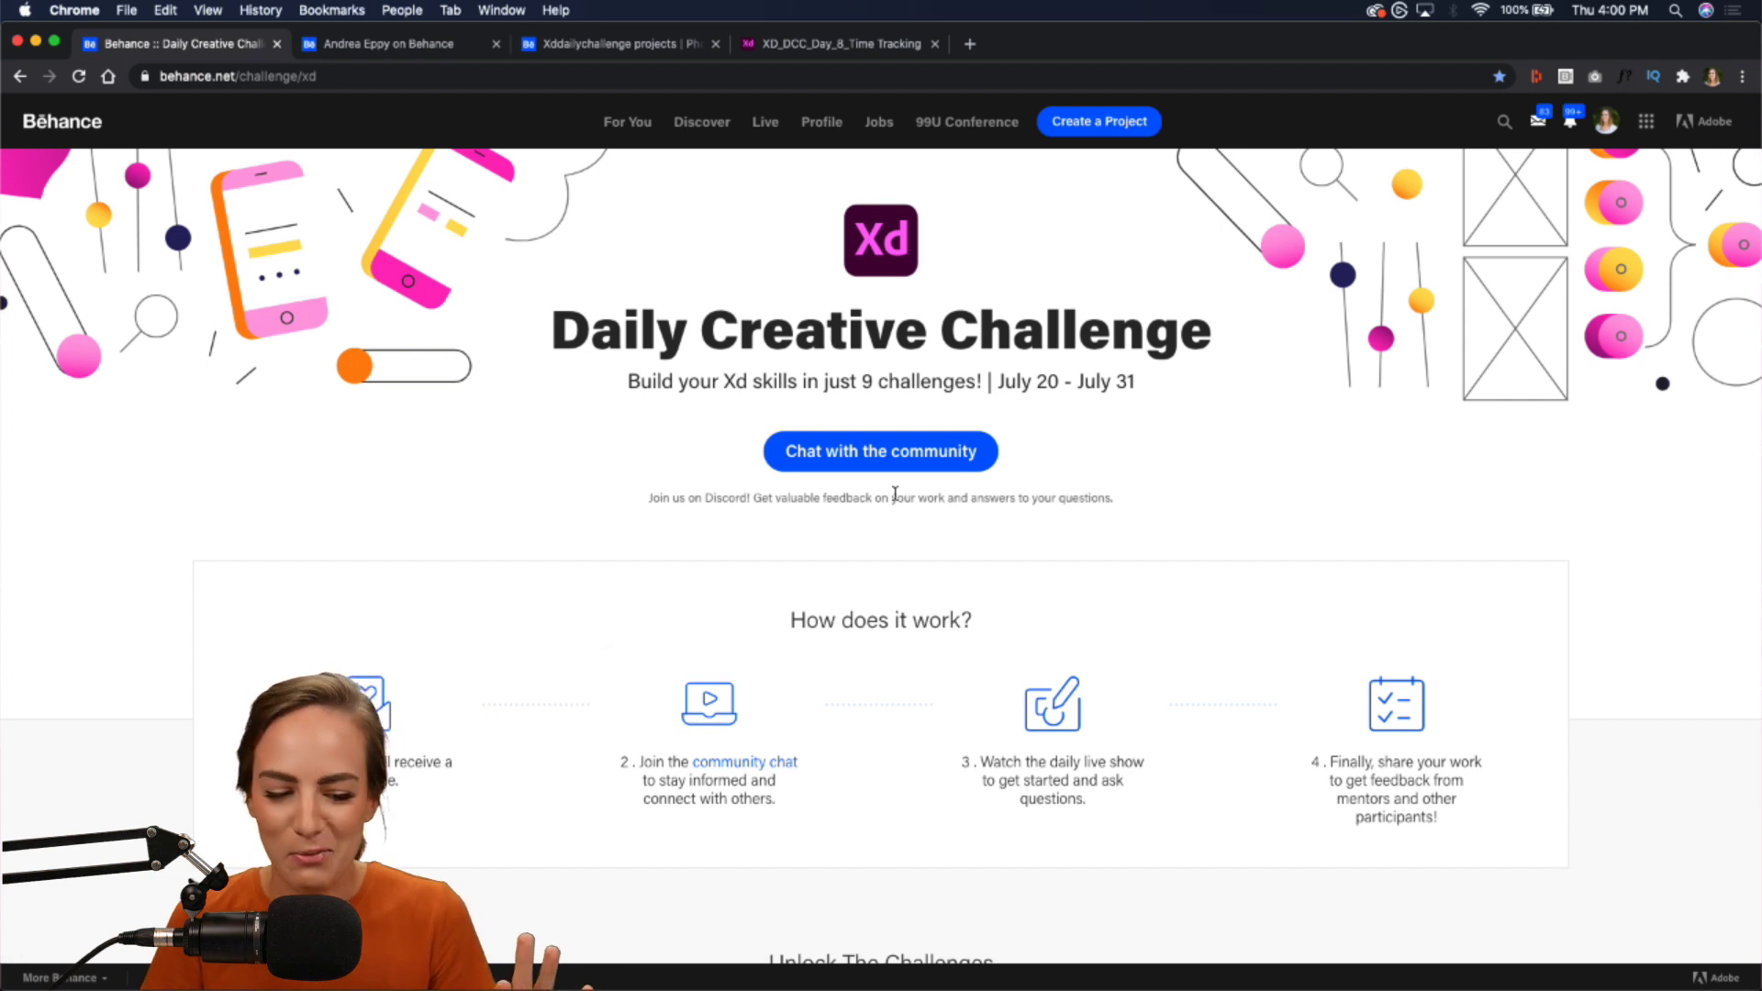
- Look through the challenge steps and unlocked challenge cards on the page, down to the July 30 Time Tracker card
scroll(895, 495, "down", 3)
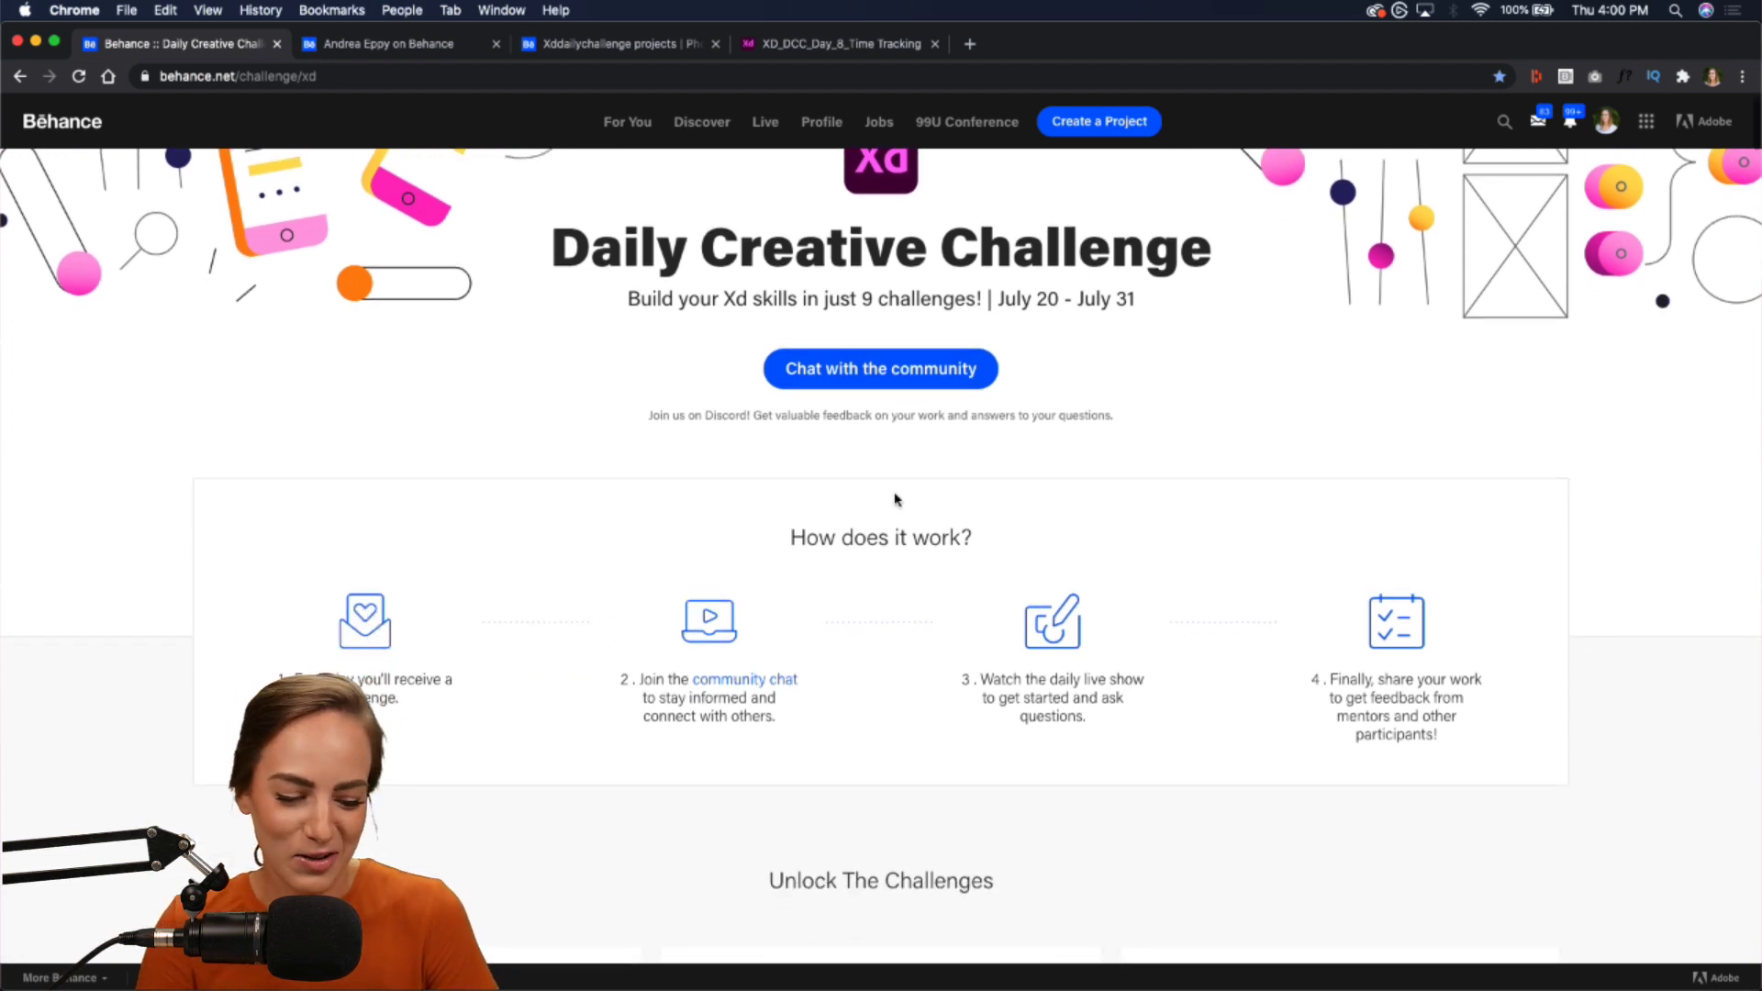
scroll(897, 498, "down", 3)
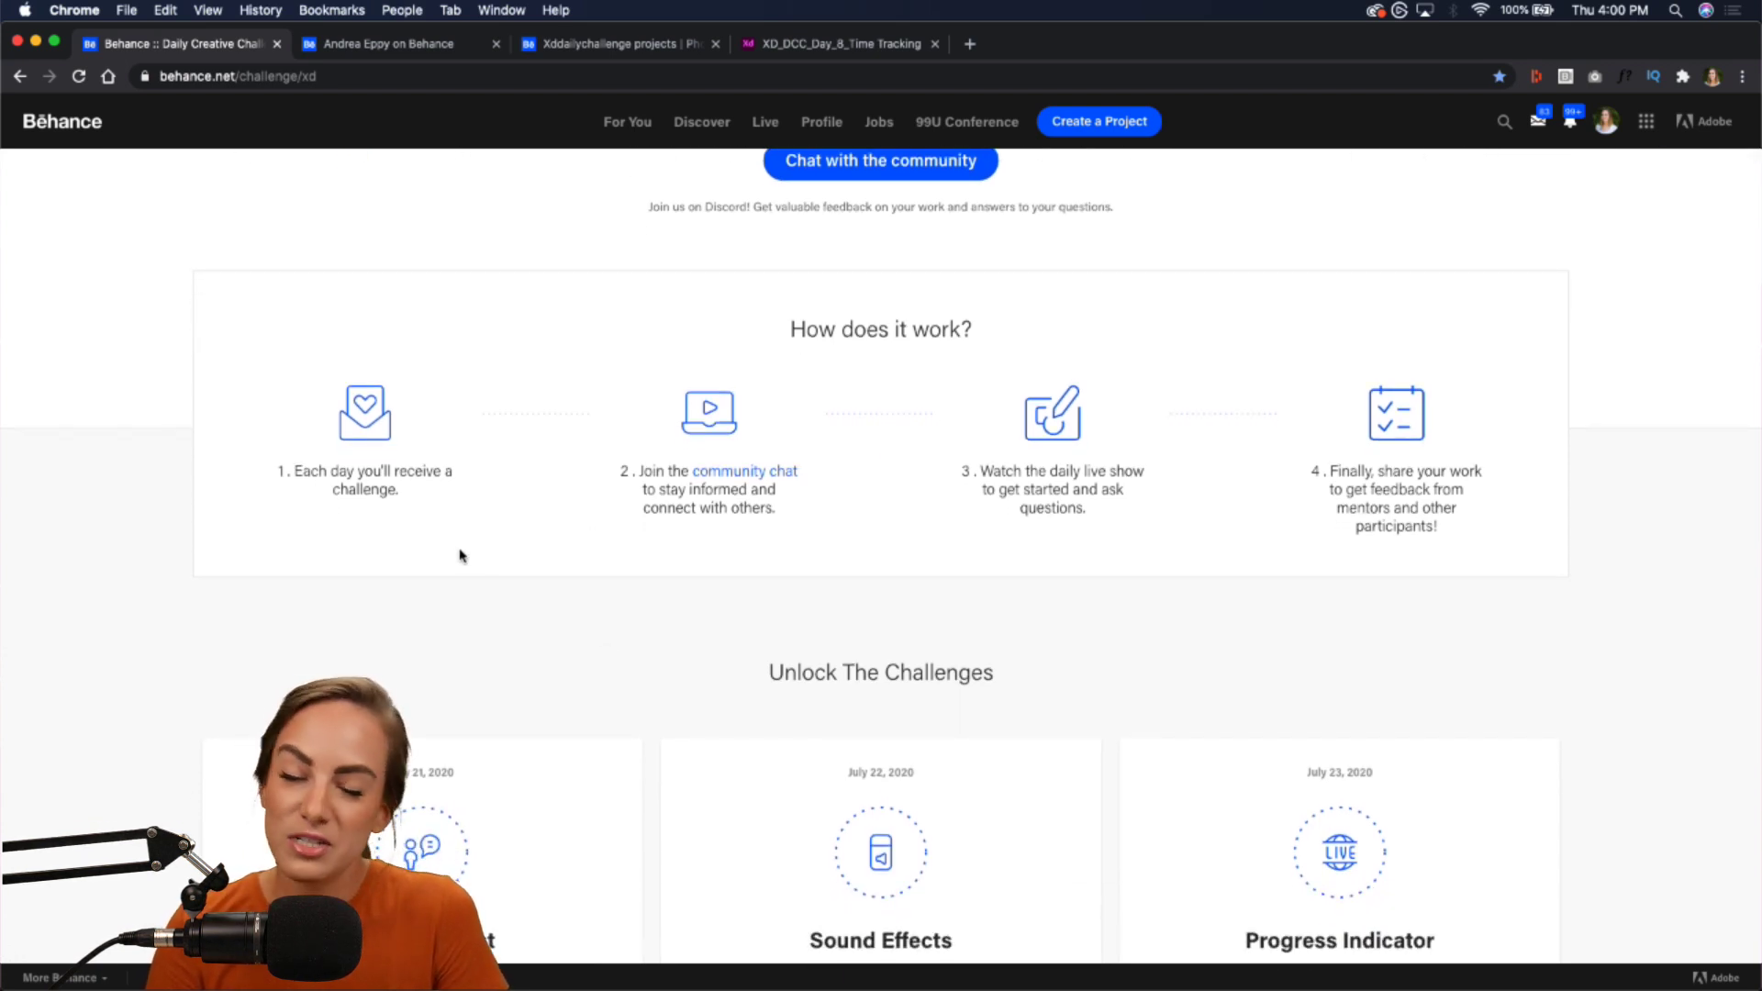
scroll(460, 555, "down", 9)
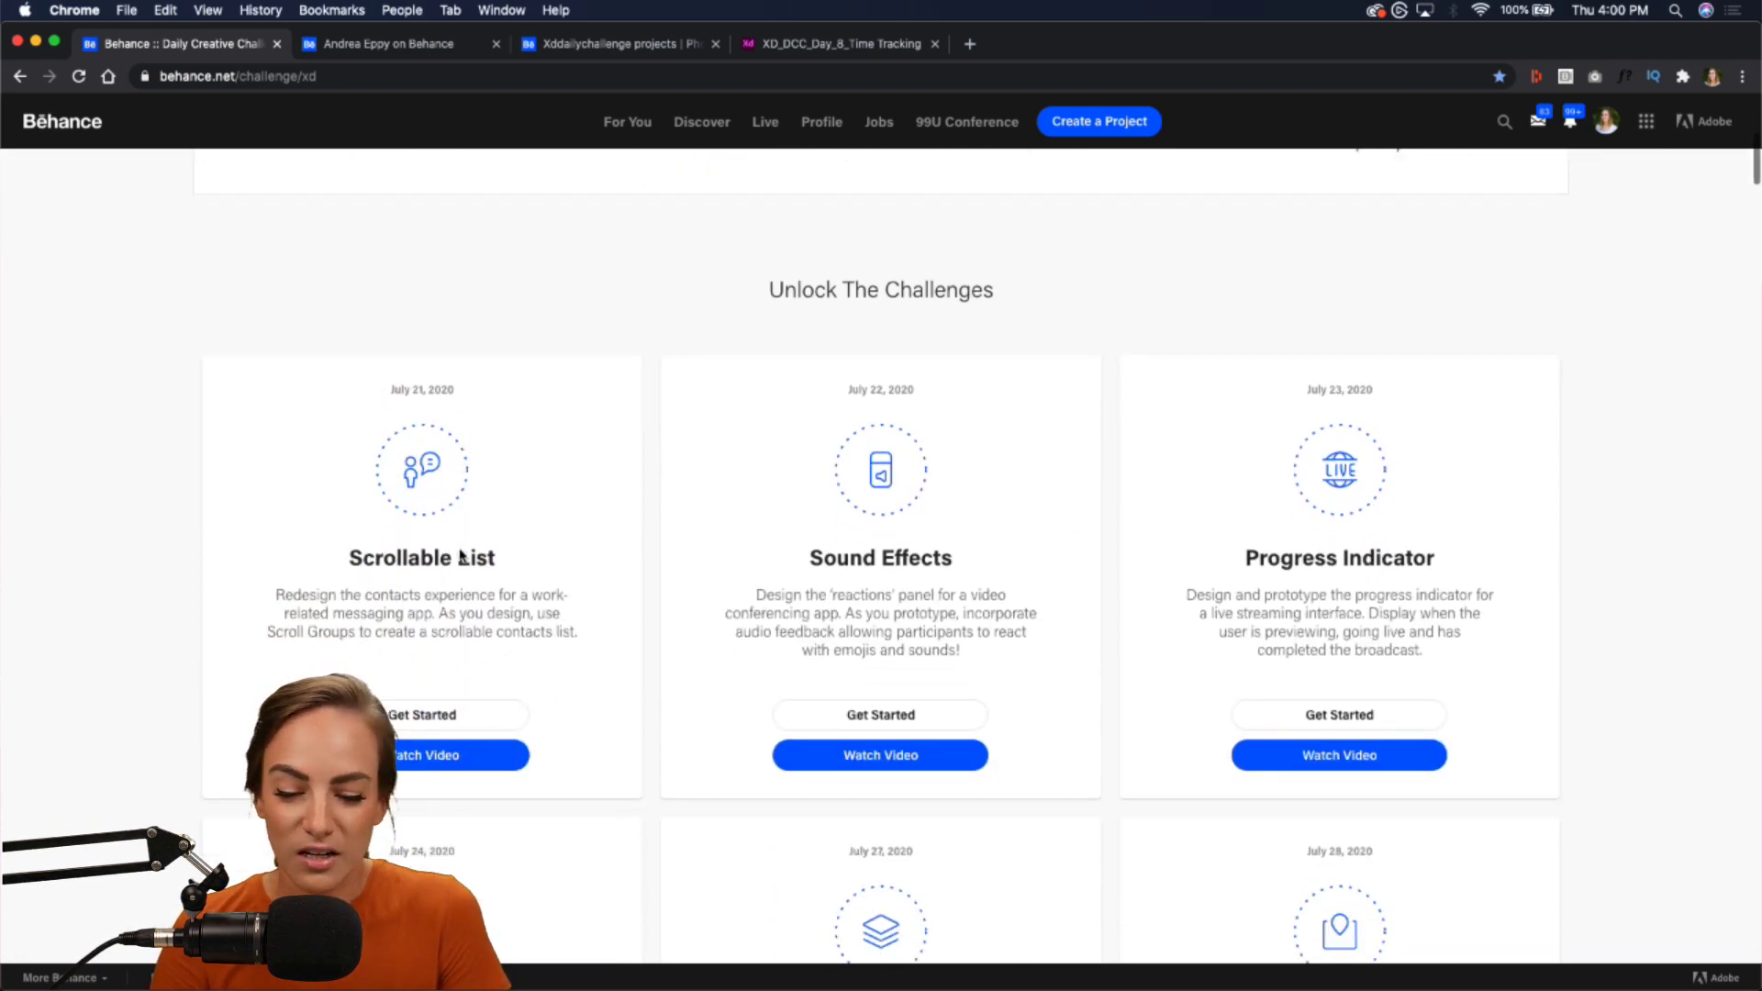
scroll(459, 551, "down", 9)
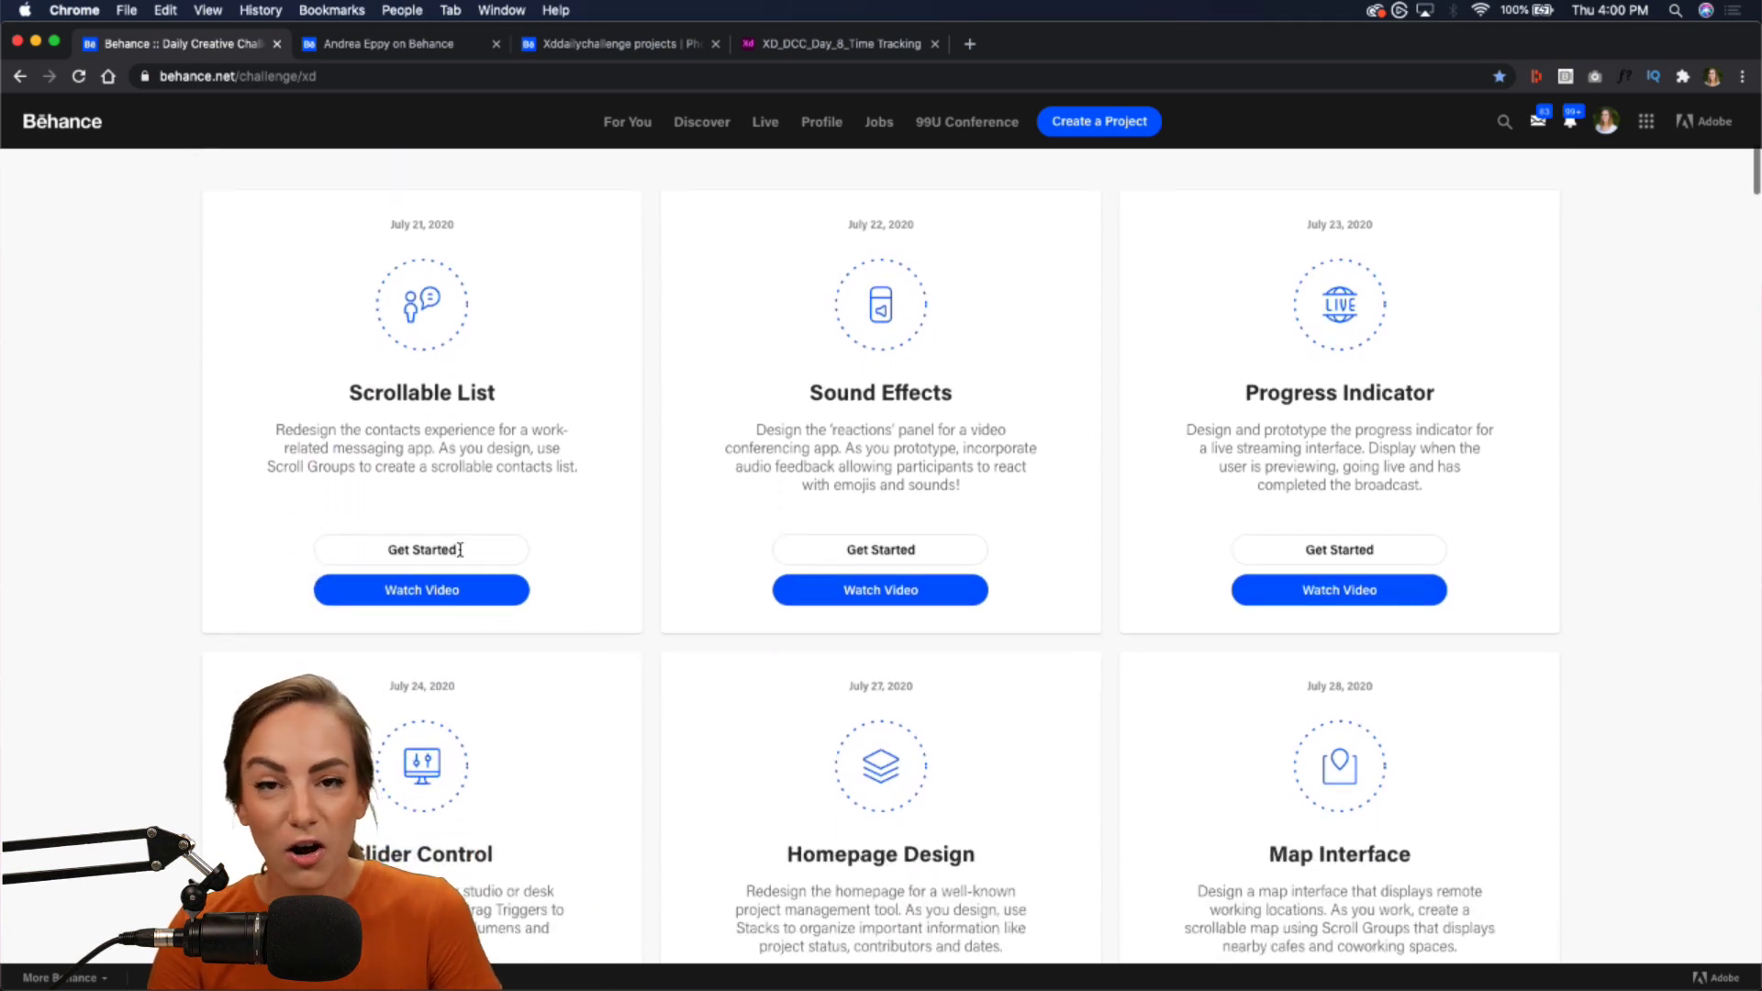
scroll(460, 556, "down", 7)
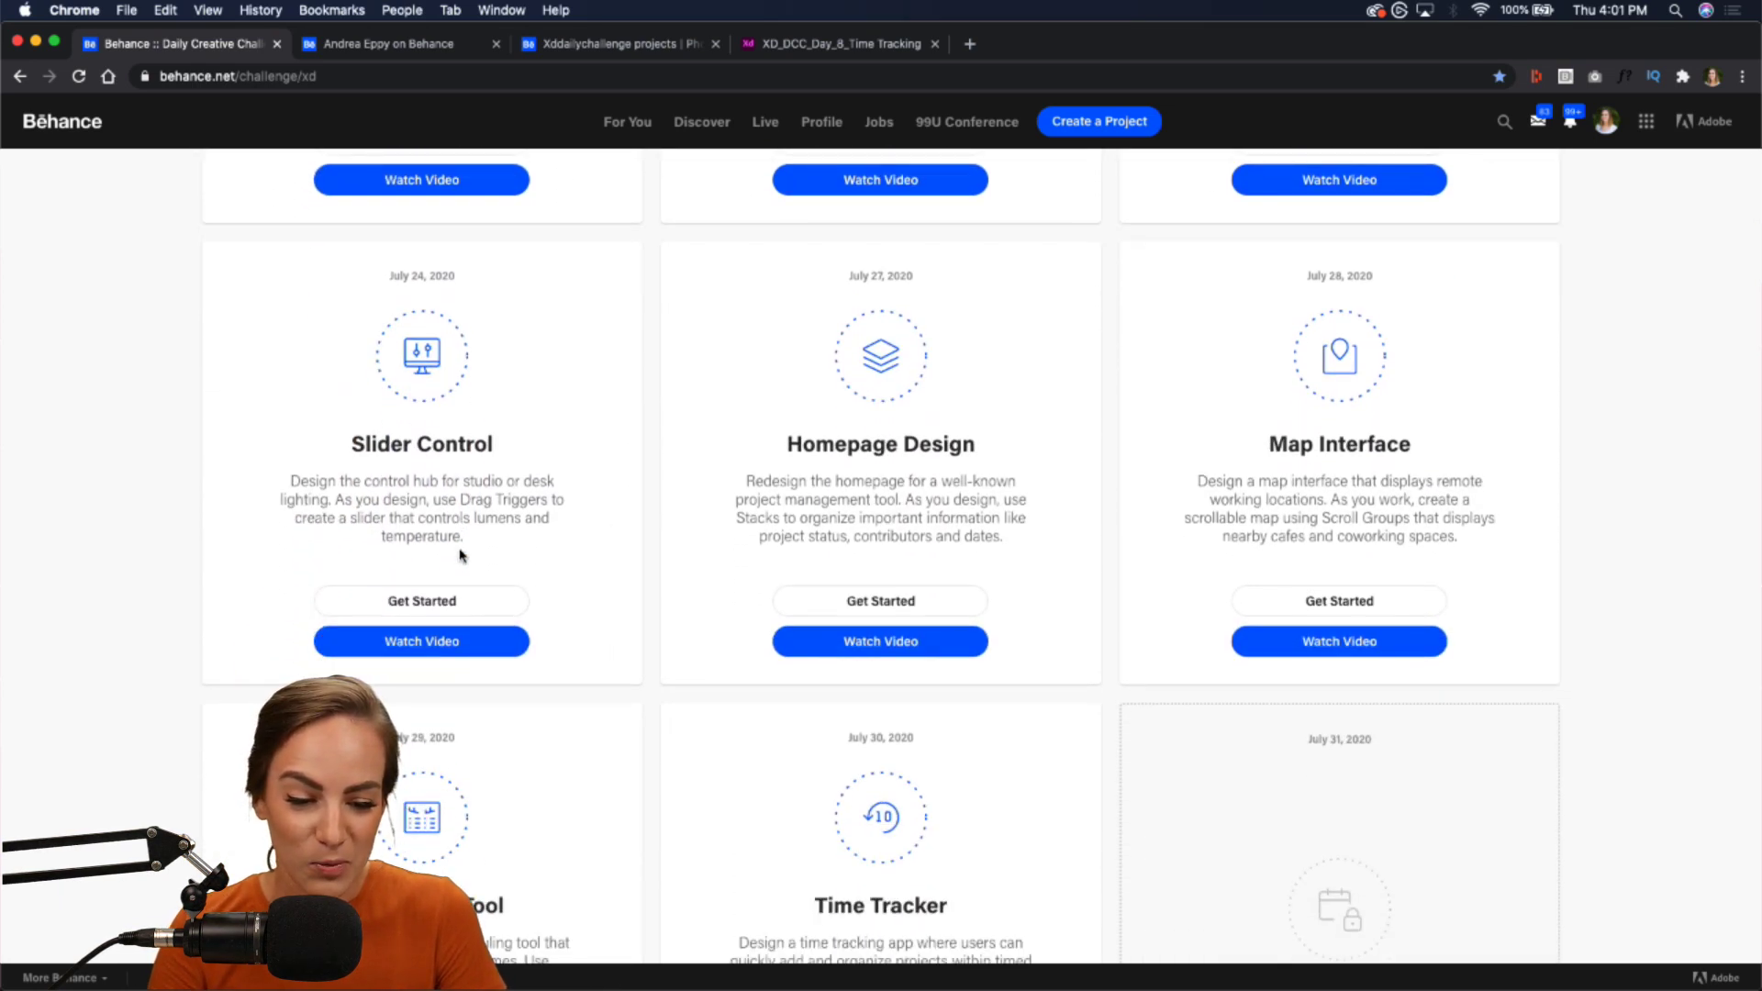
scroll(460, 555, "down", 2)
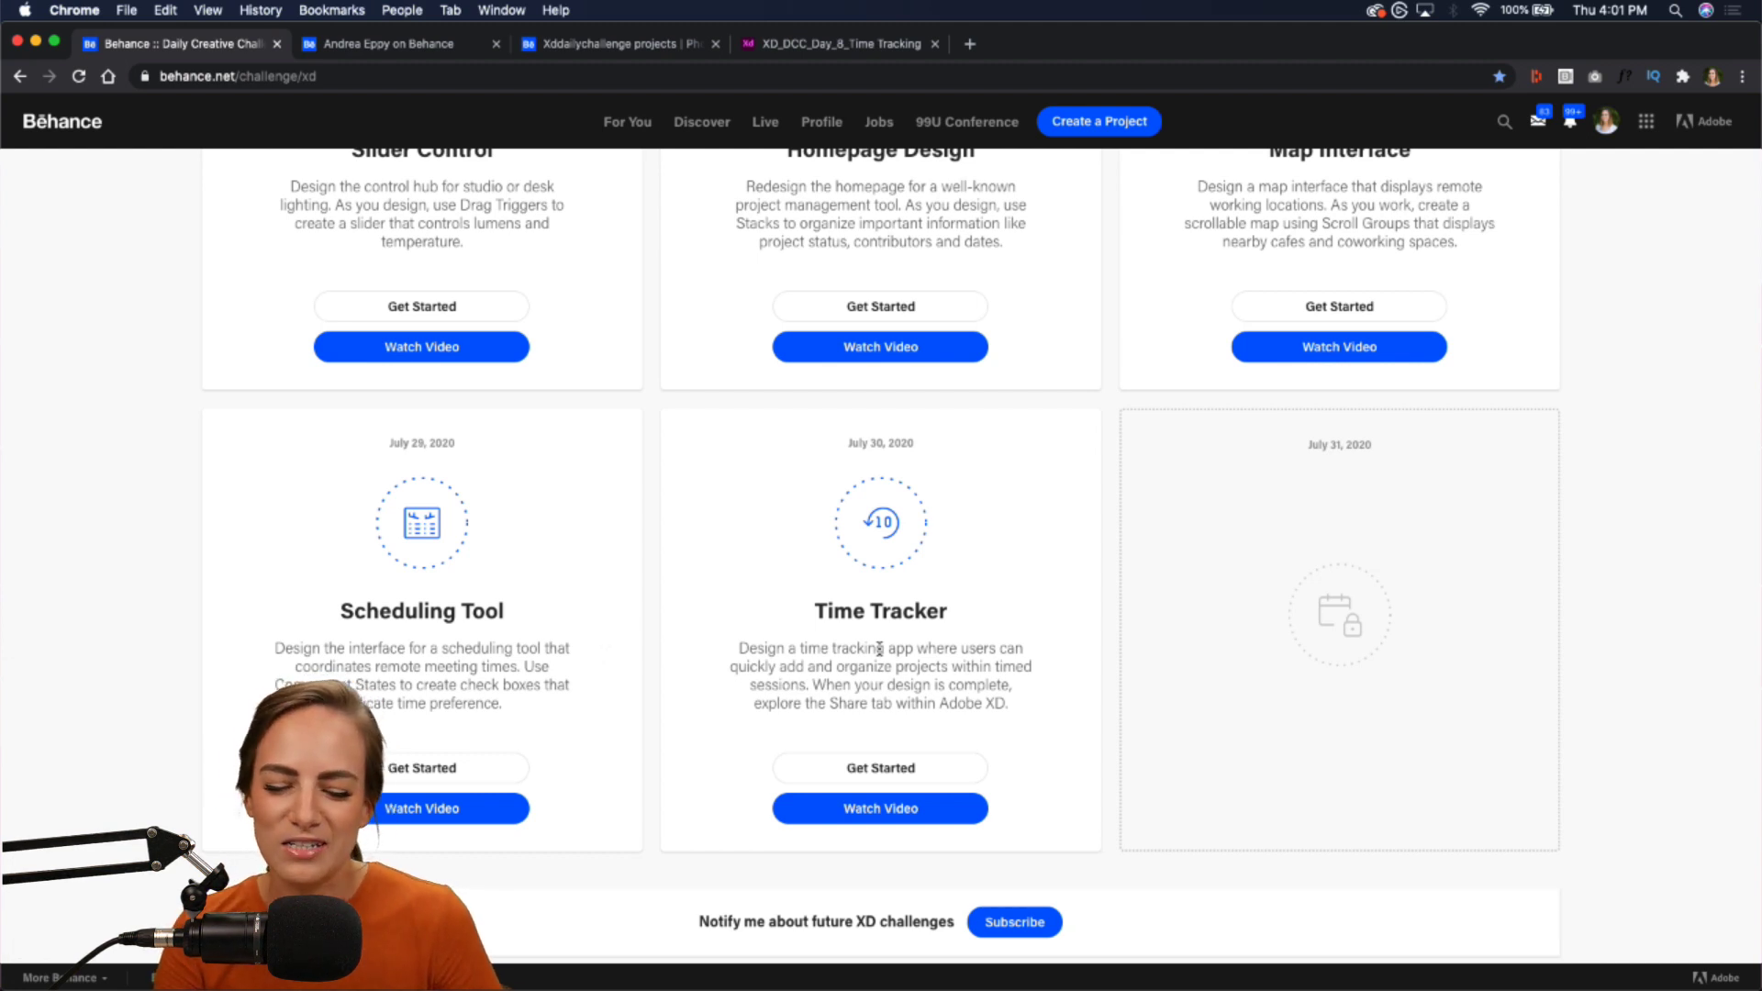
scroll(879, 648, "down", 1)
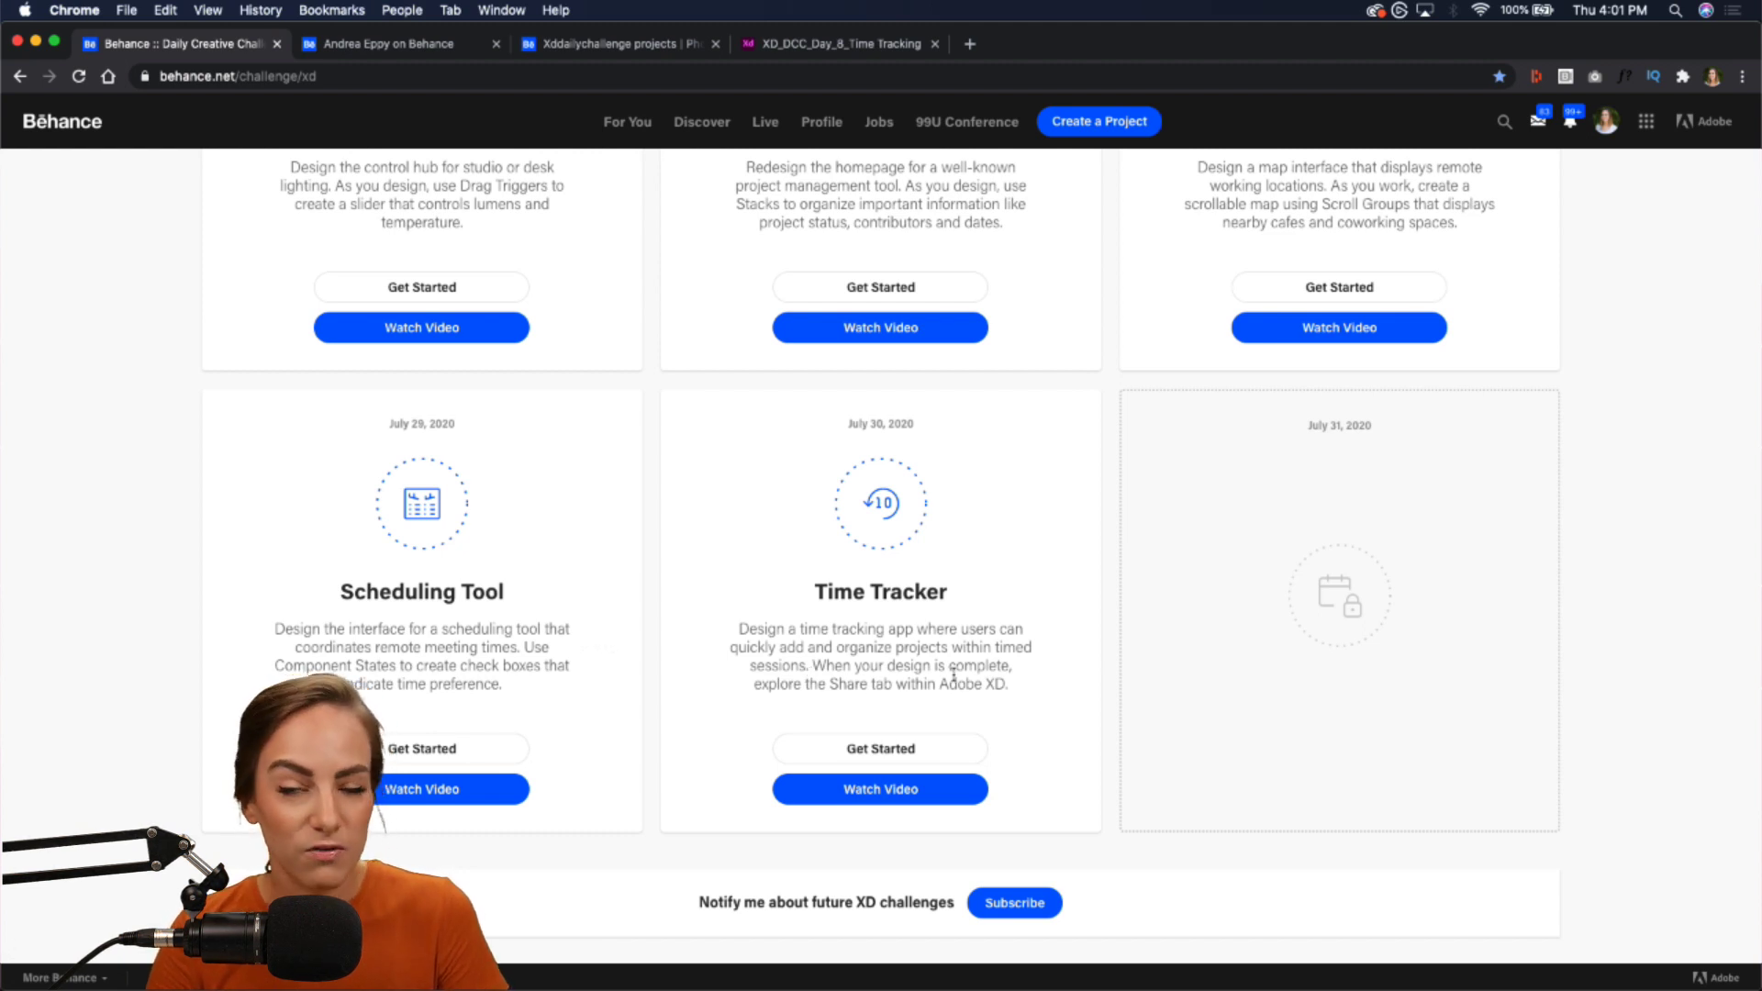
scroll(954, 676, "down", 1)
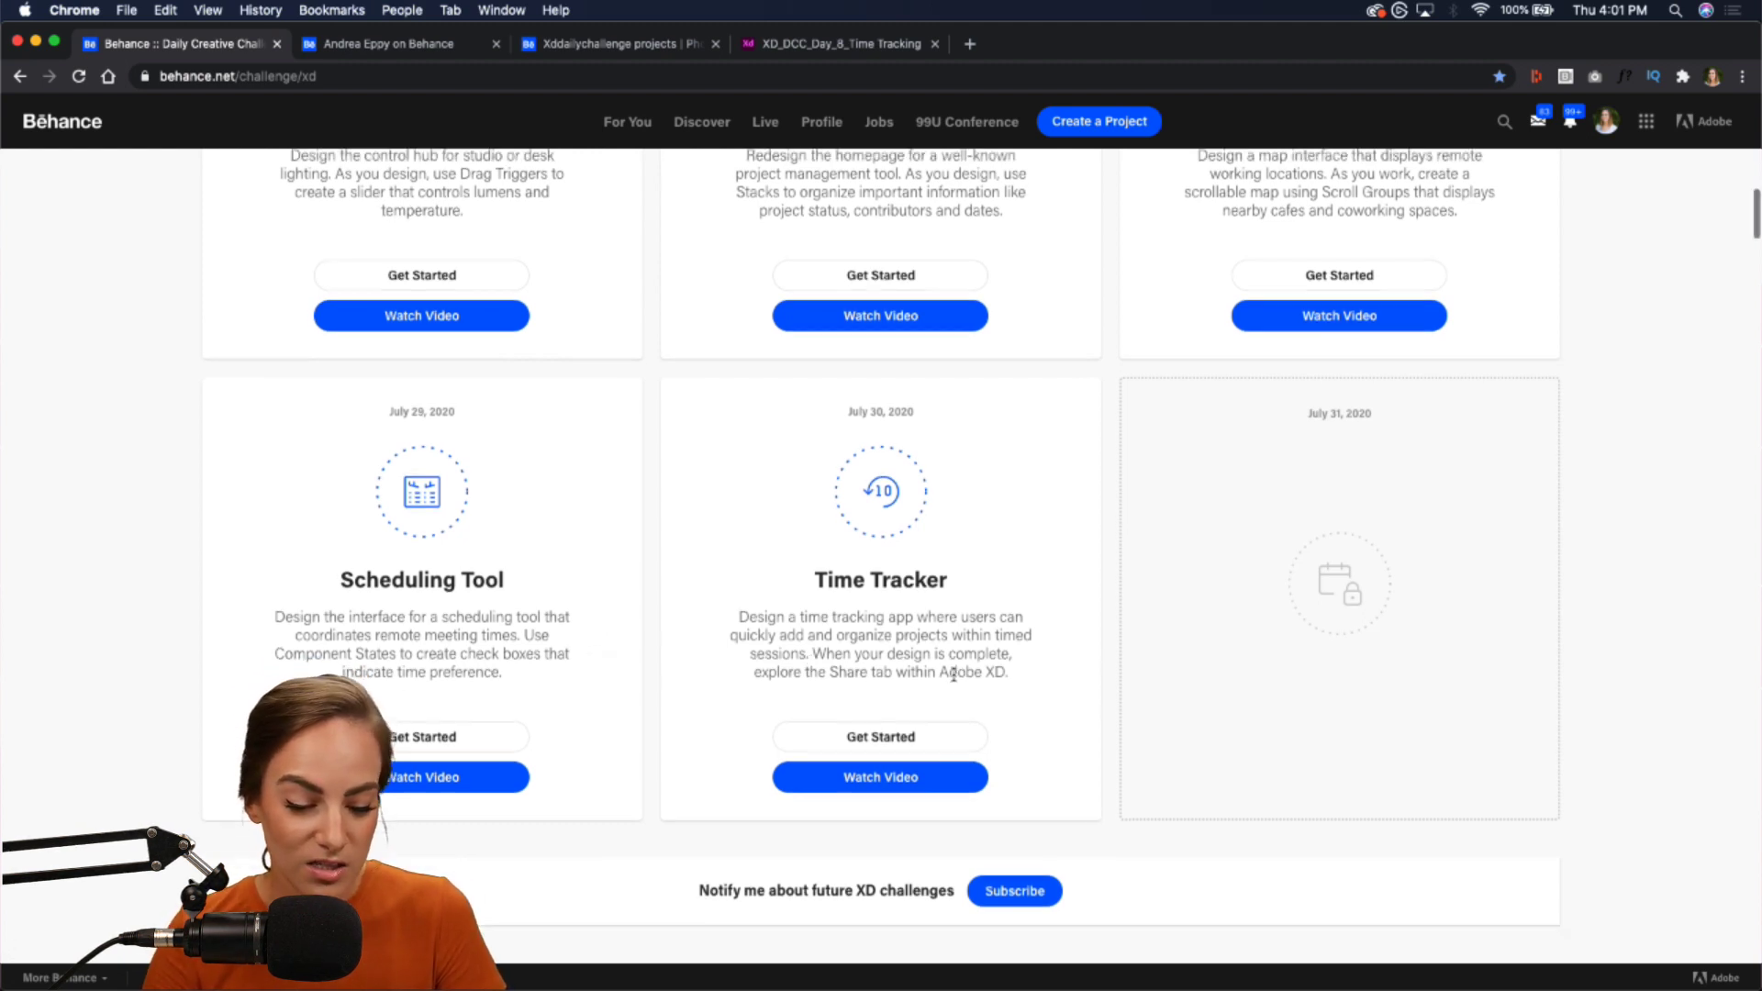
- Download the Time Tracker challenge's starter folder from Dropbox, and return to the challenge page with the download notice dismissed
left_click(863, 731)
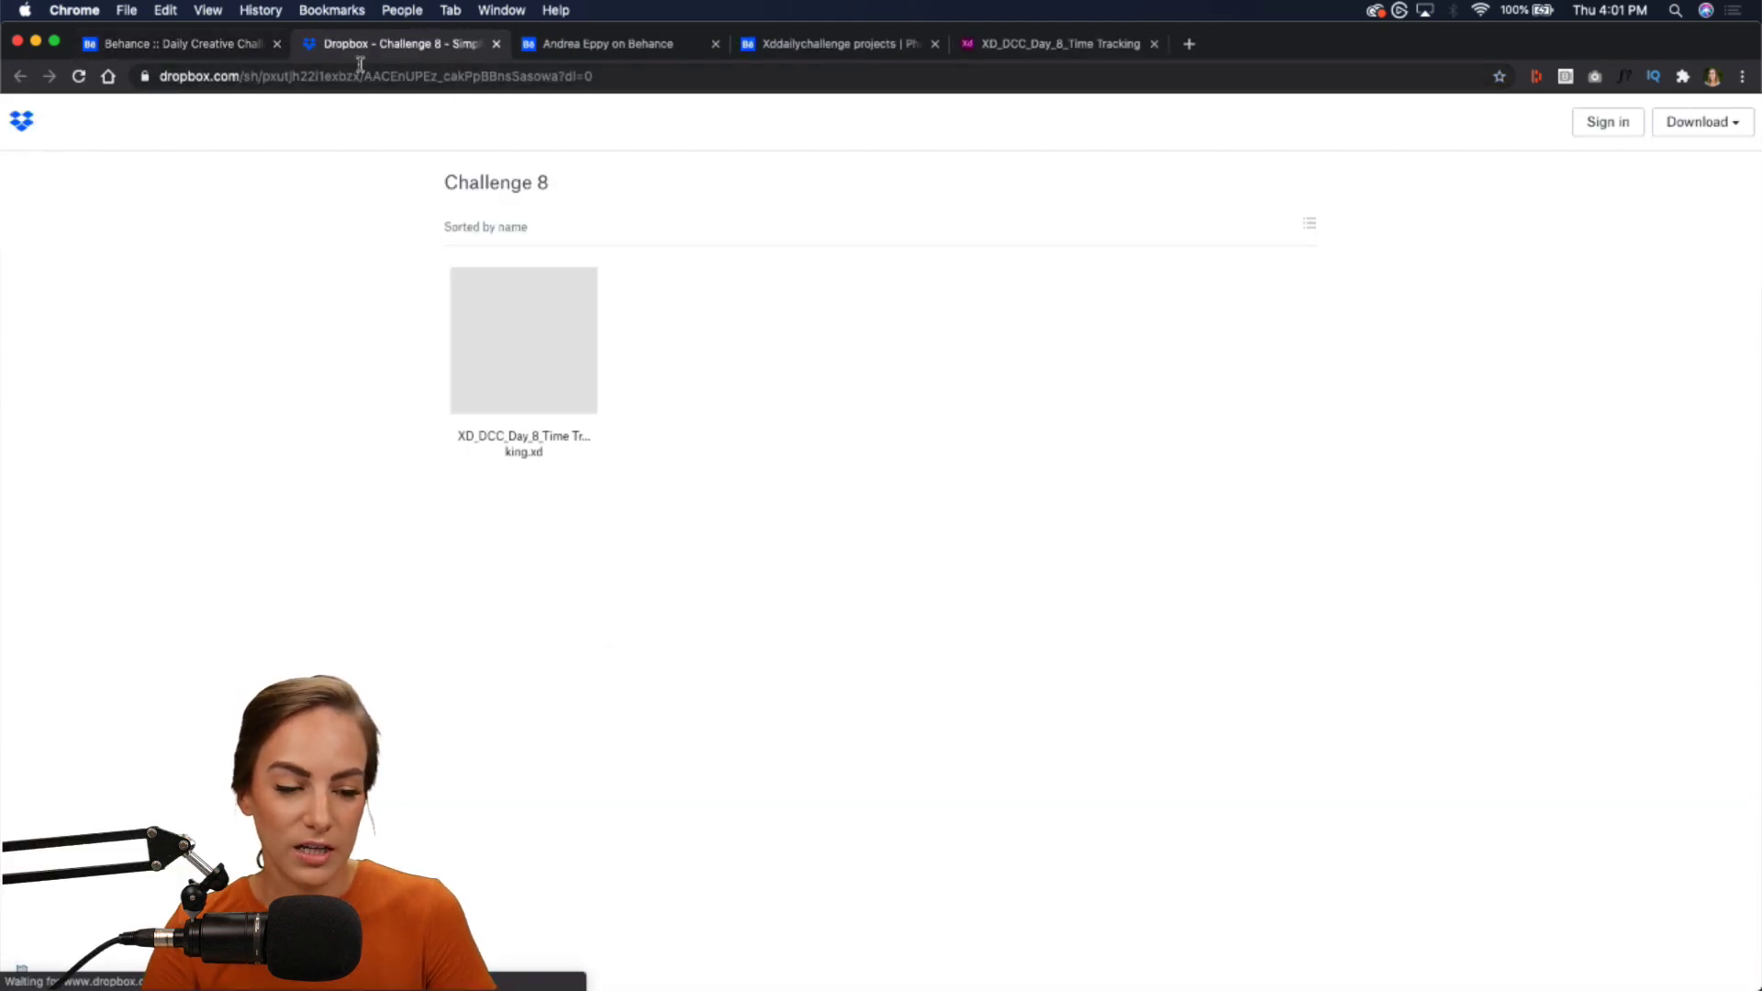
left_click(1691, 126)
left_click(1645, 165)
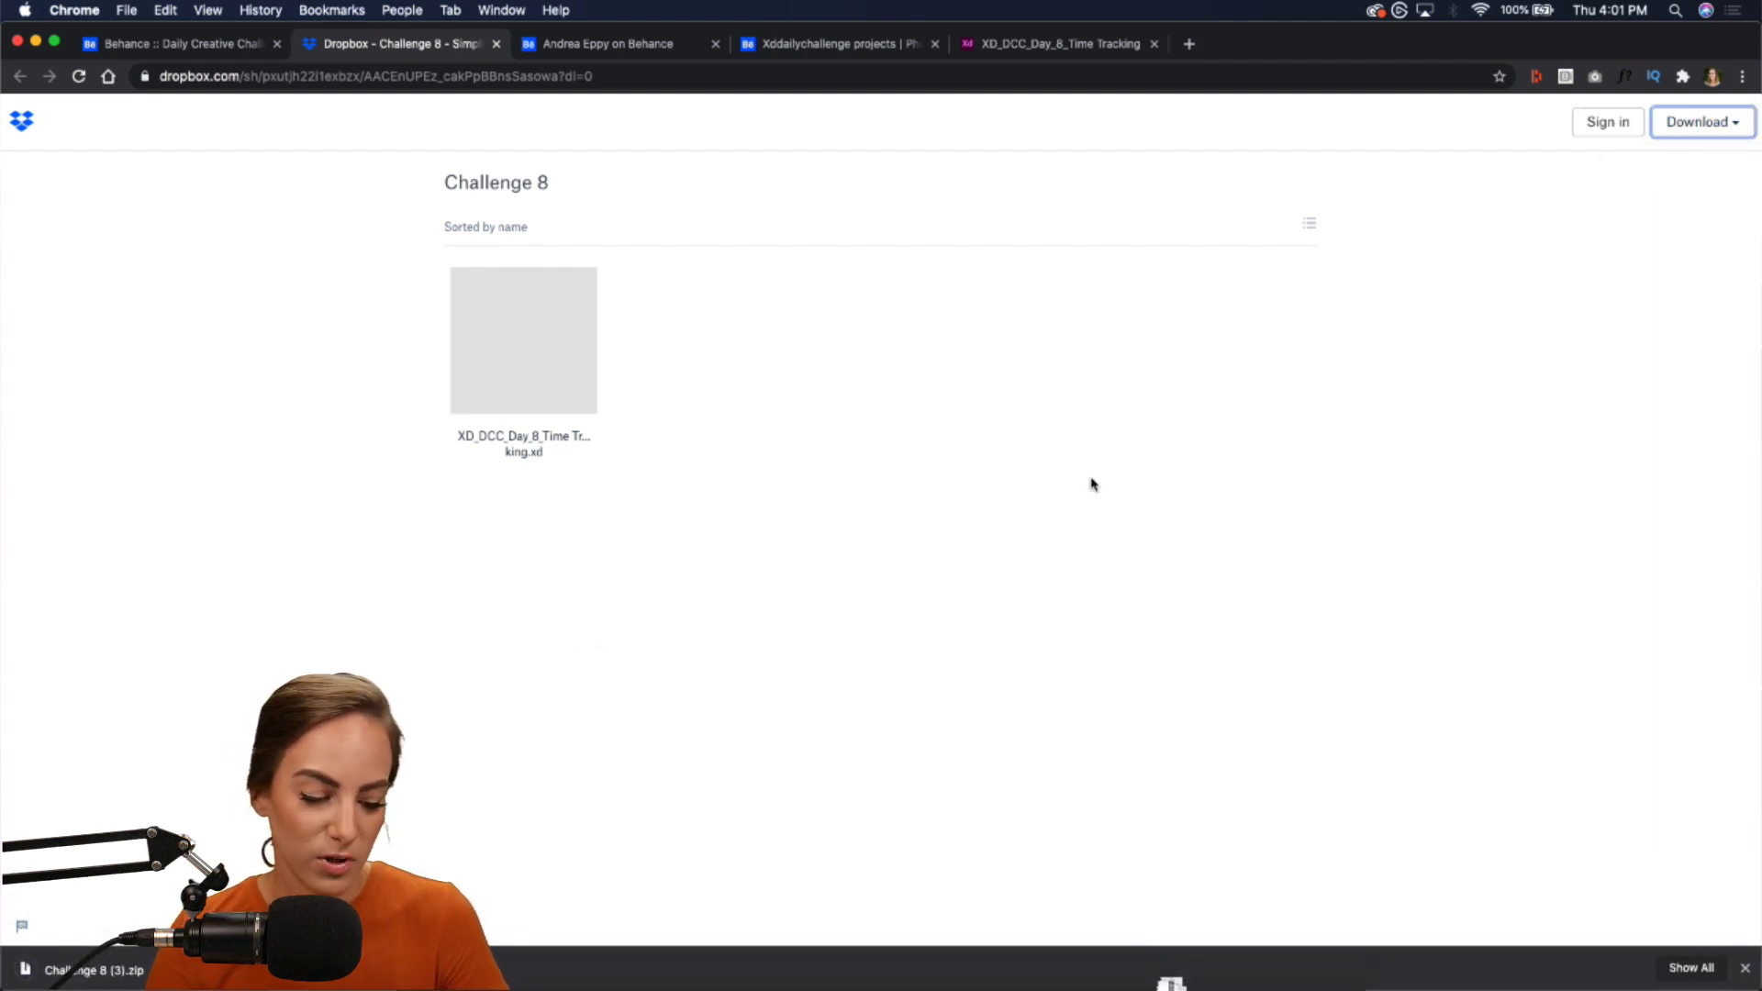
left_click(496, 43)
scroll(1157, 523, "down", 3)
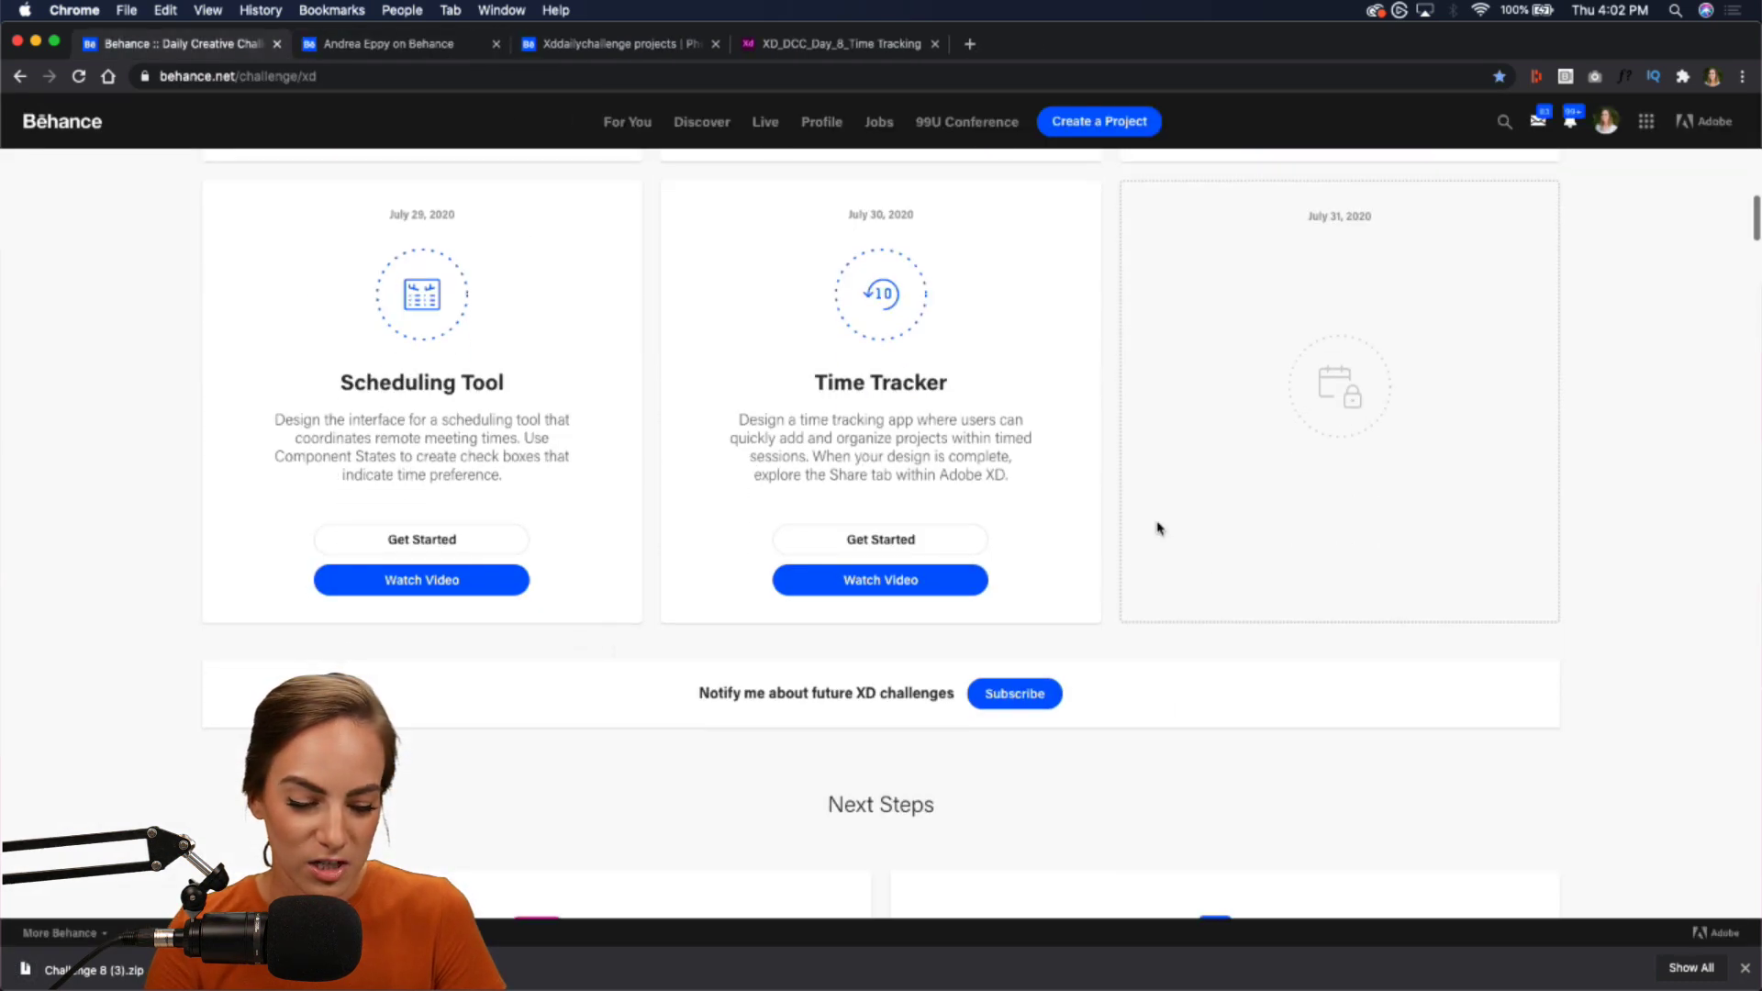
left_click(1743, 969)
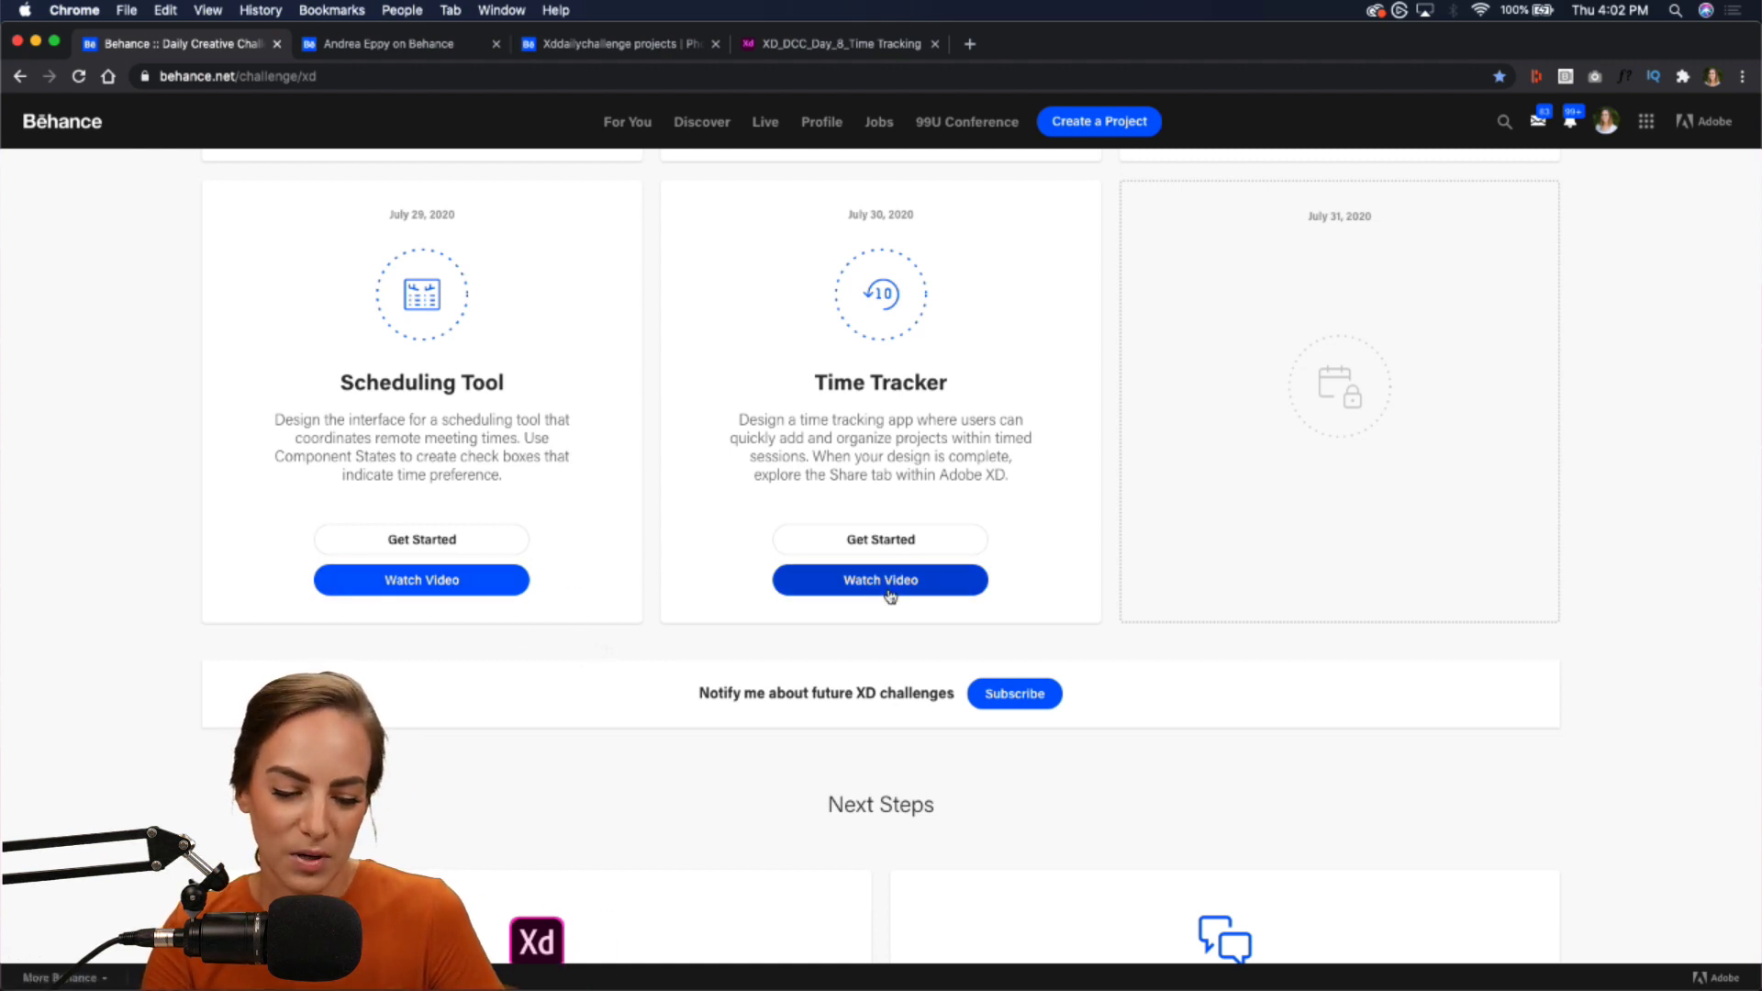
- View the challenge page's Next Steps section and switch to the Adobe XD community's current-challenge channel in Discord
scroll(1614, 501, "down", 5)
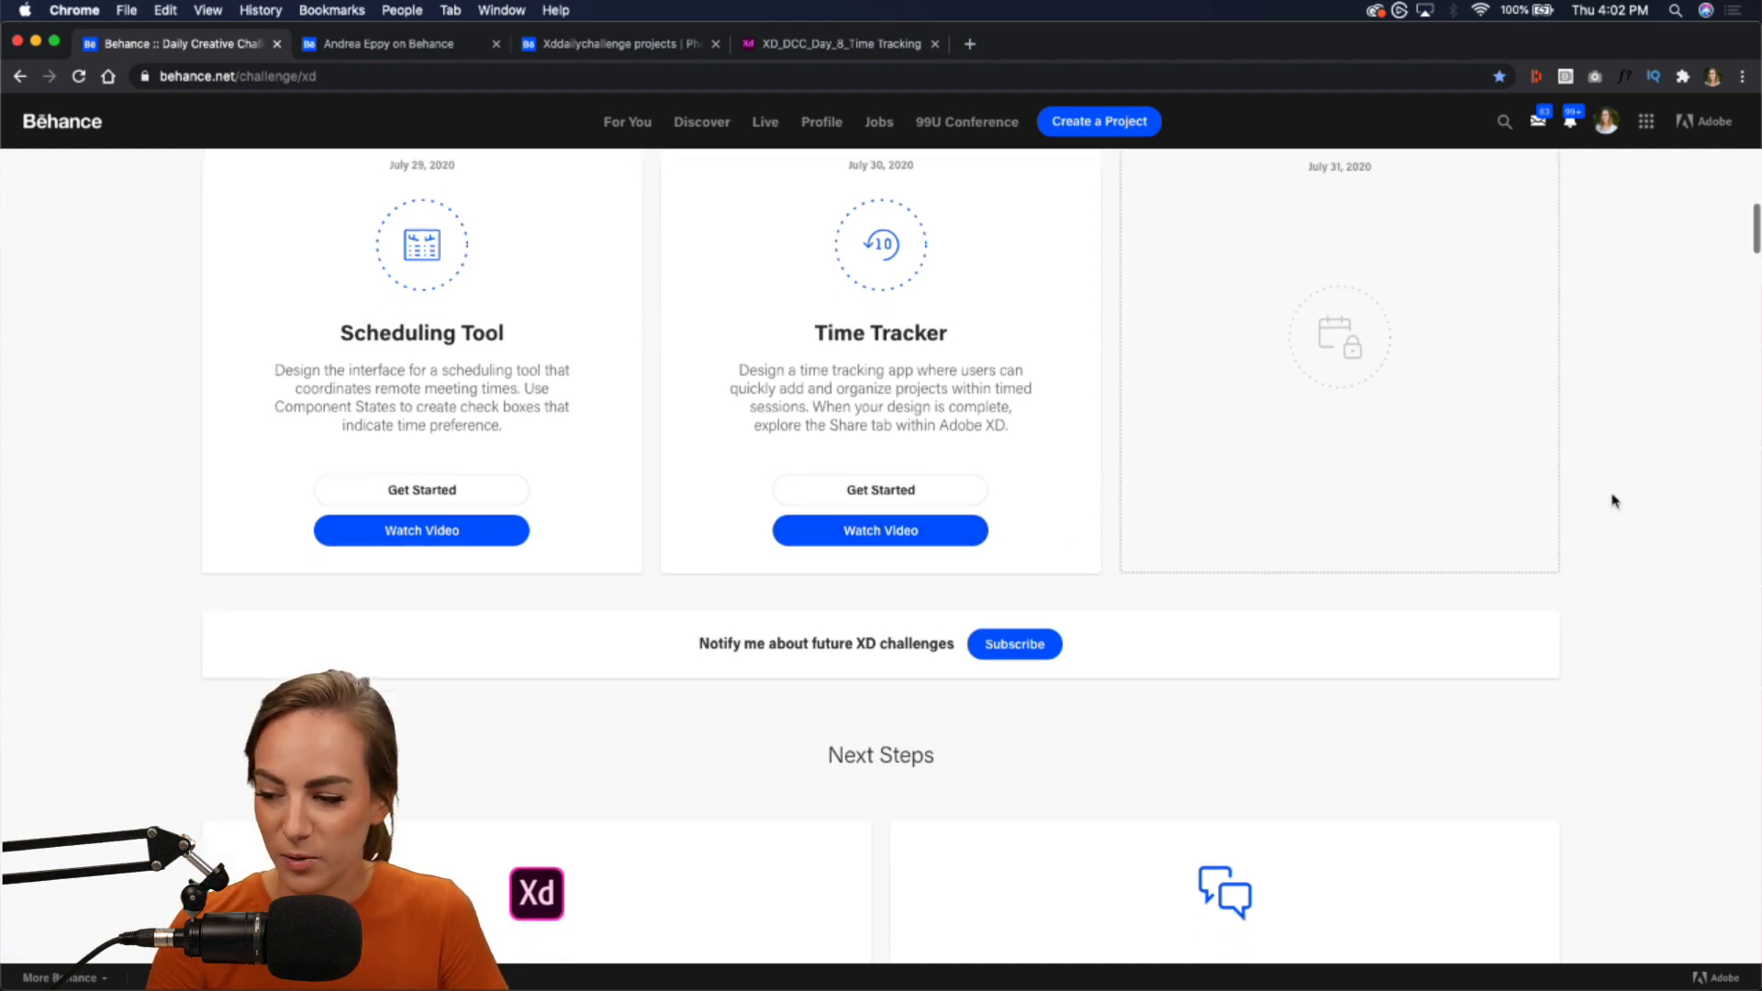
scroll(1615, 500, "down", 1)
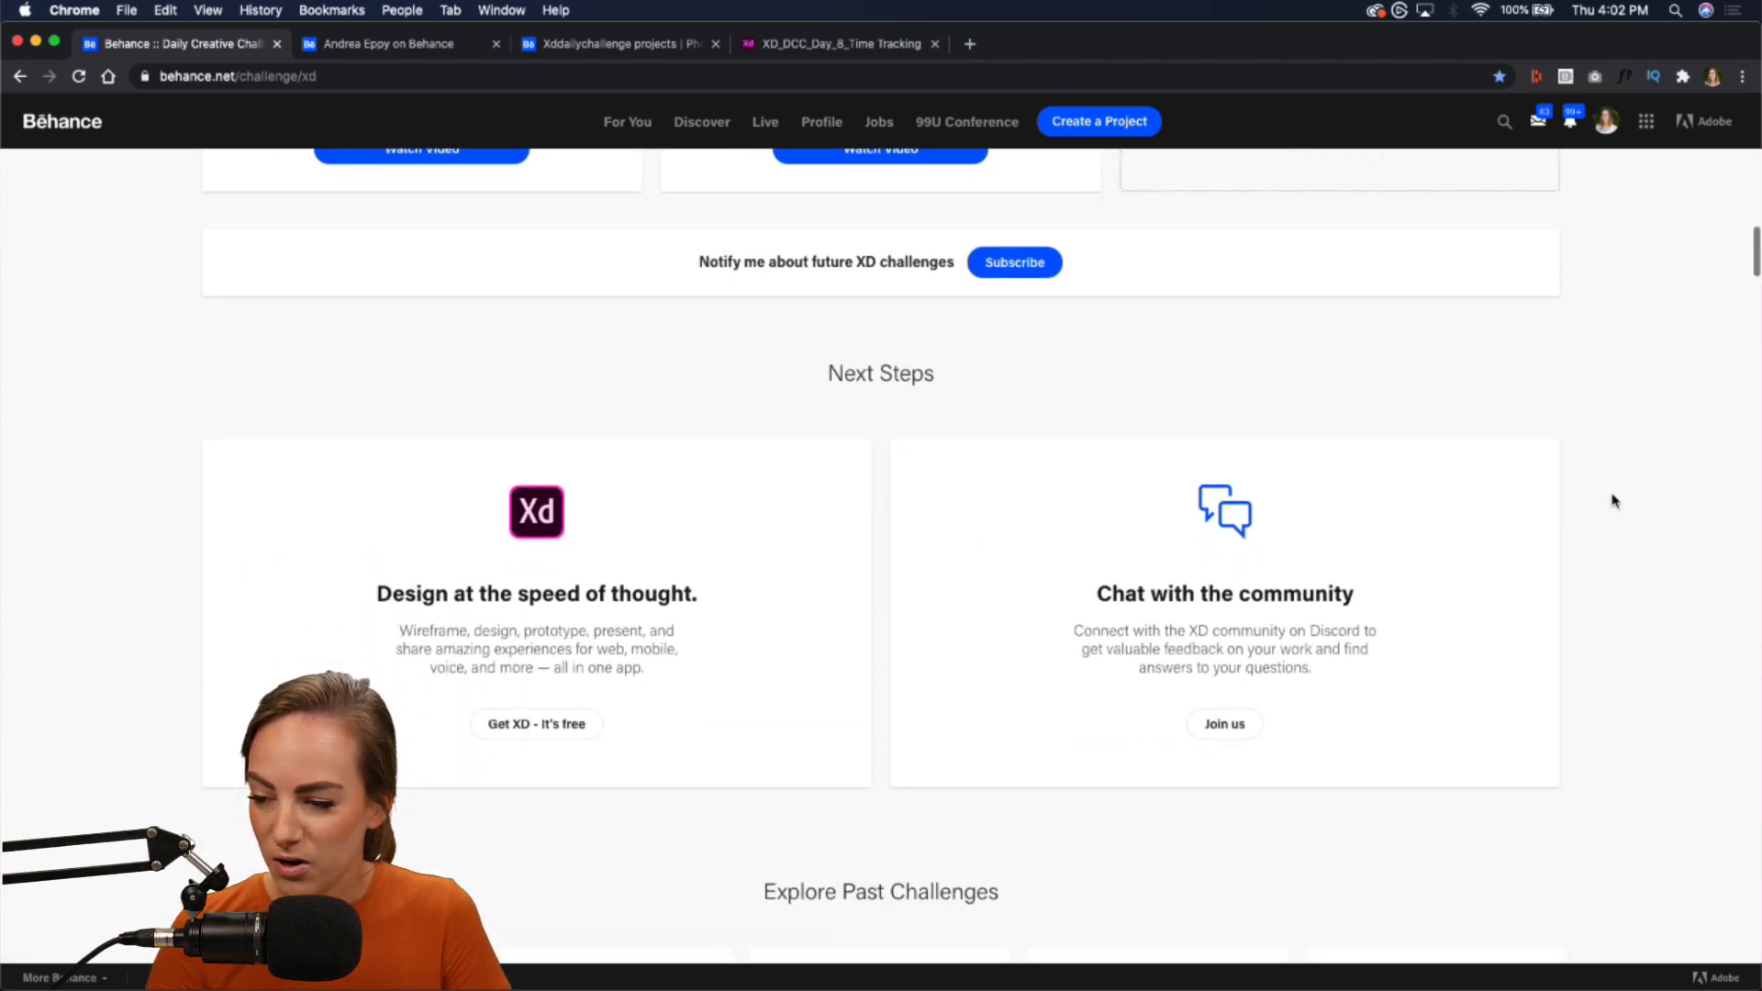
scroll(1615, 501, "down", 1)
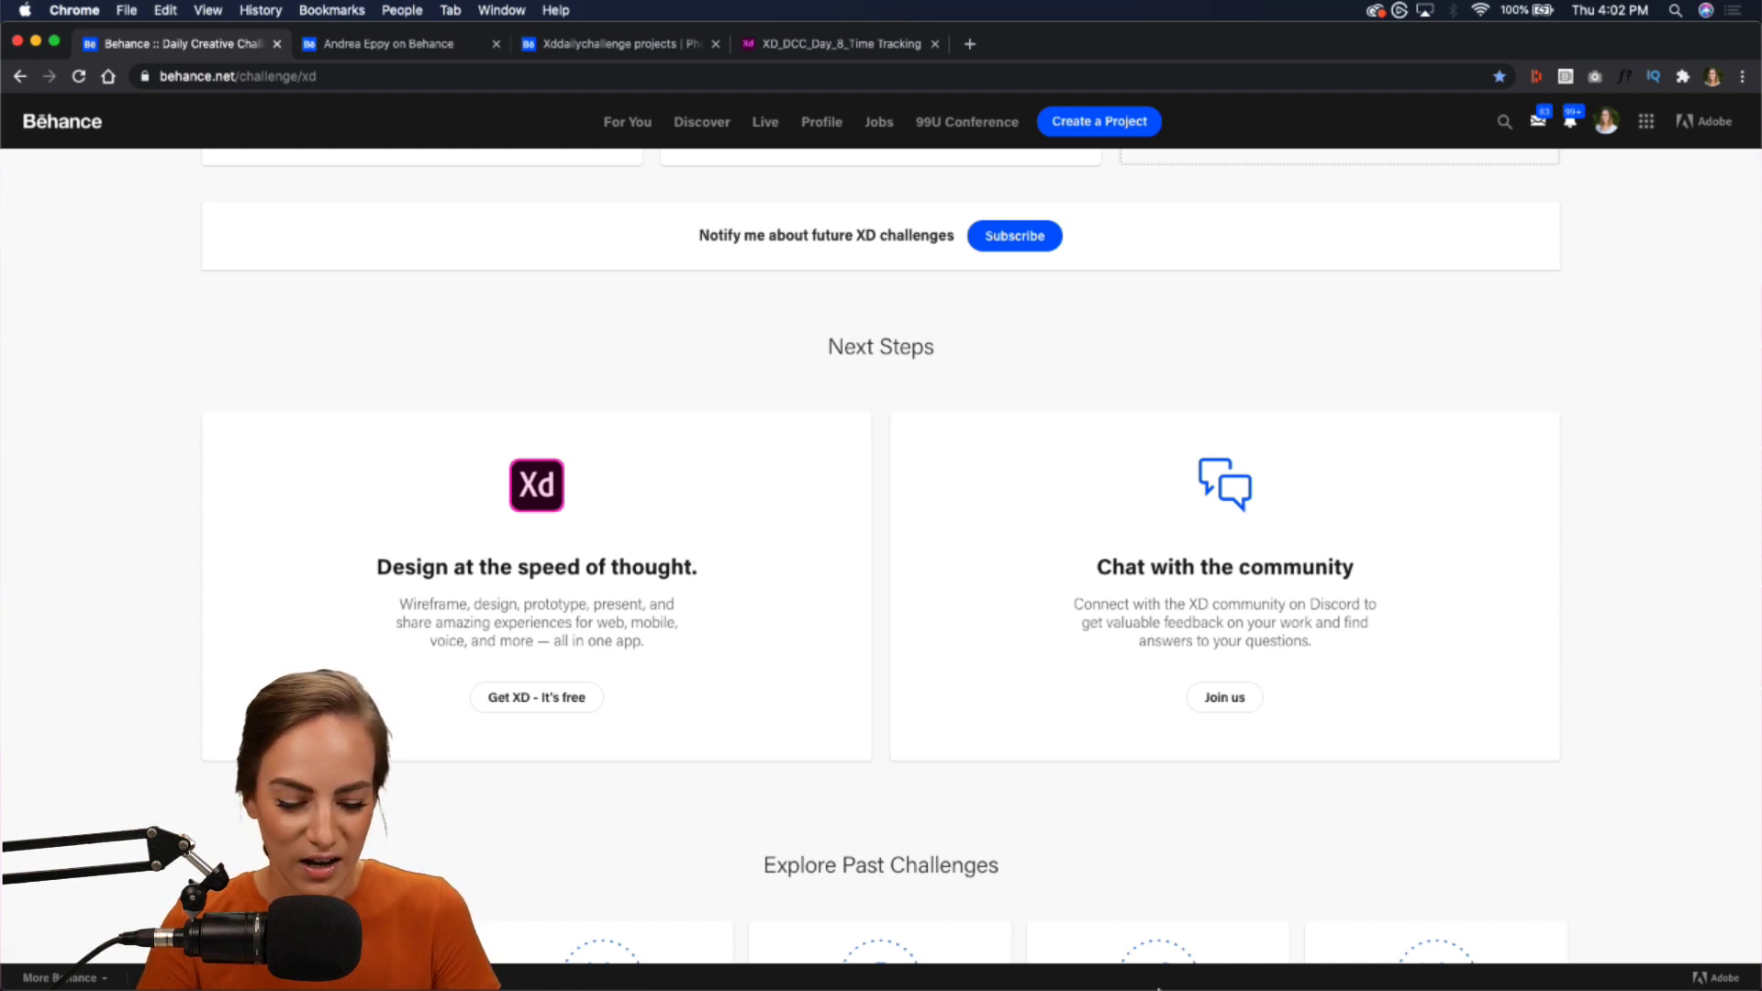
mouse_move(1026, 964)
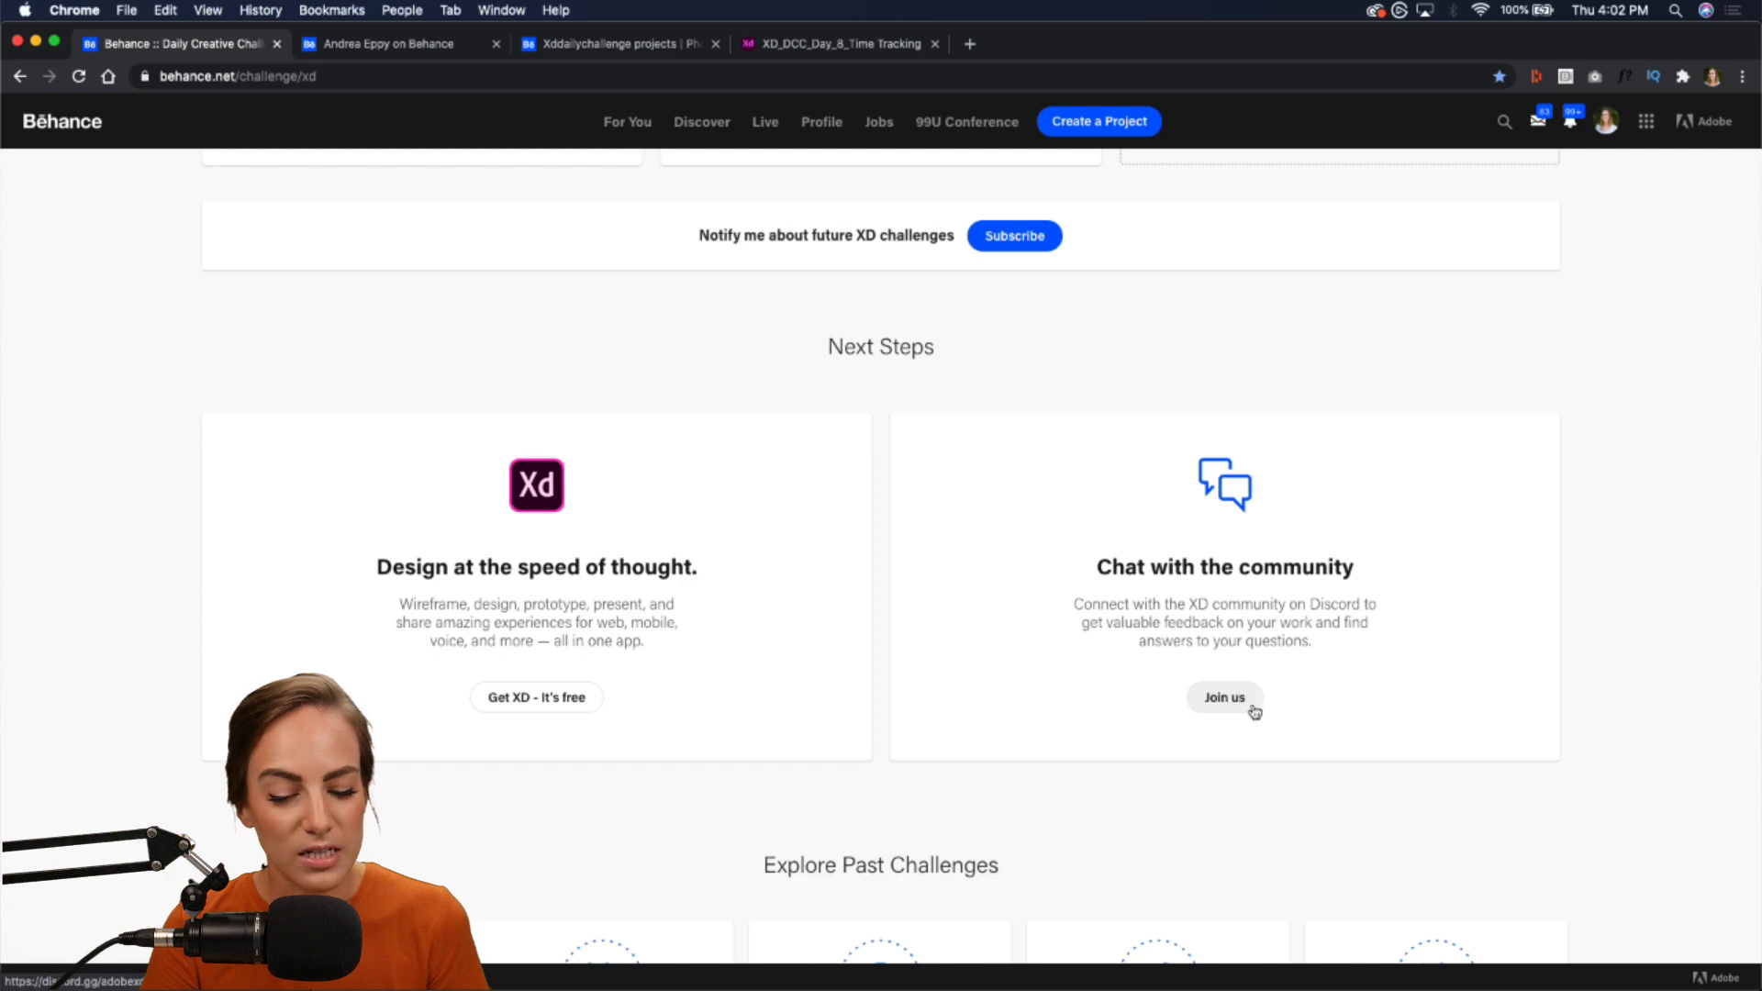
left_click(1019, 962)
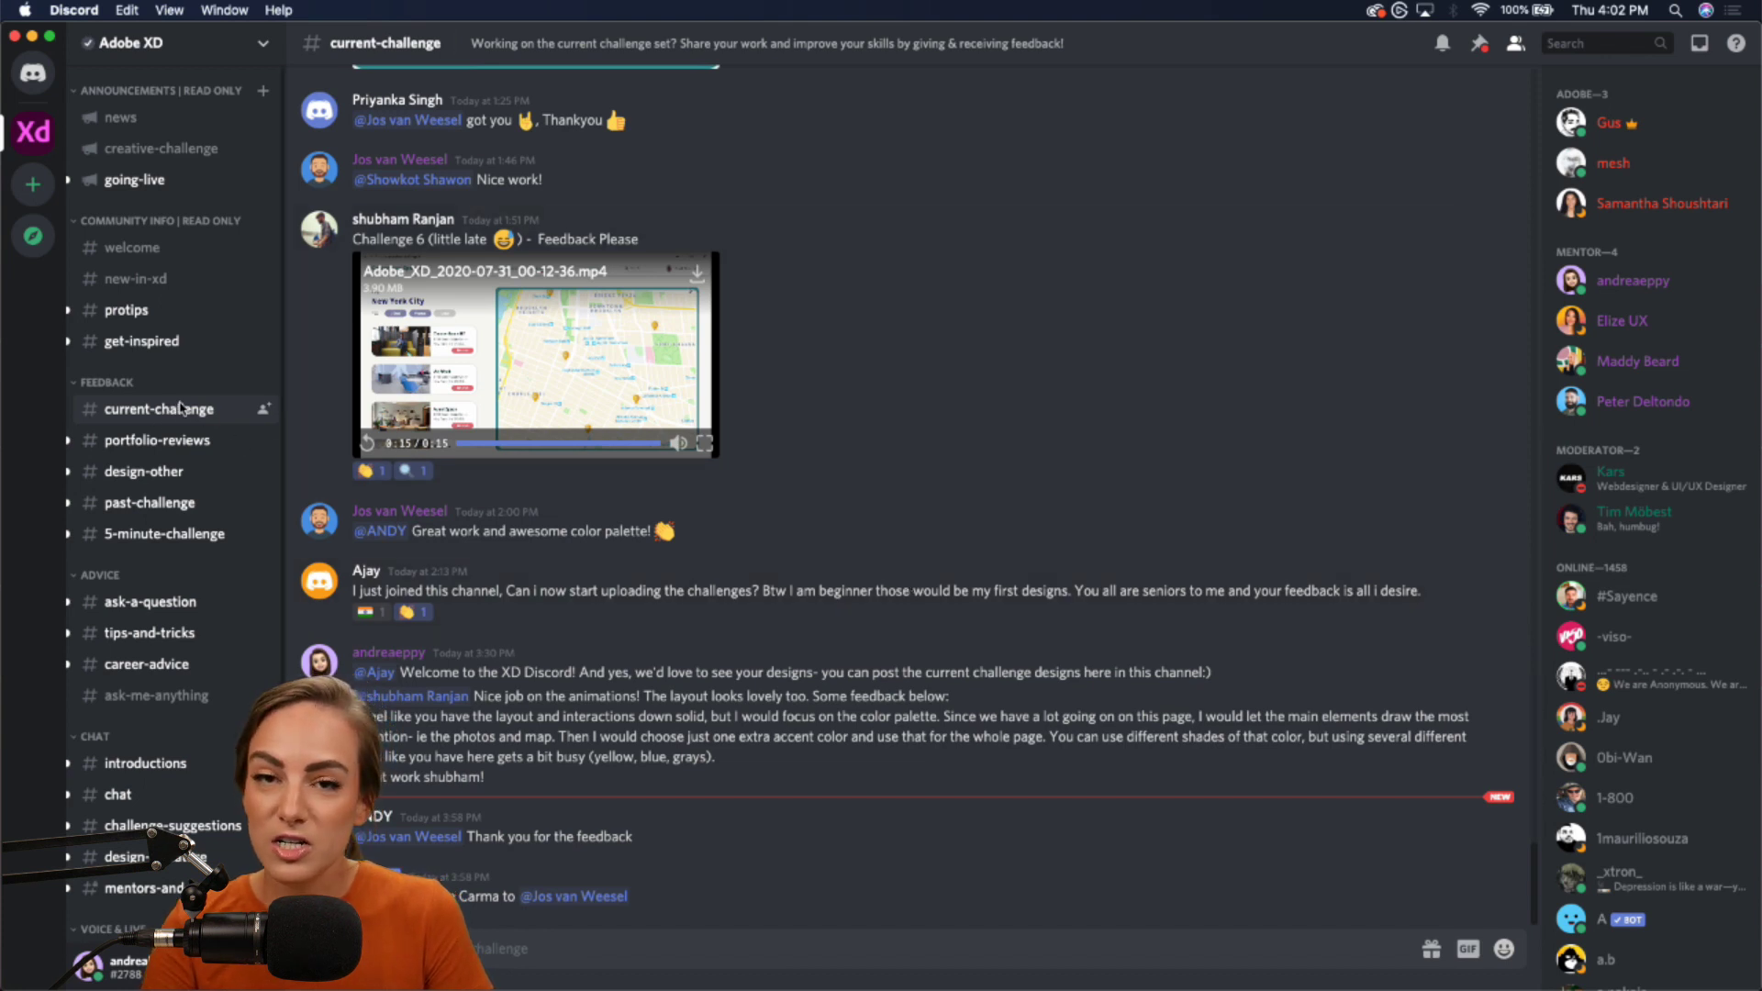
- Find the XD_DCC_Day_7_Scheduling_Tool.mov post among the channel's submissions, watch it in full screen and exit the full-screen view
scroll(852, 616, "up", 2)
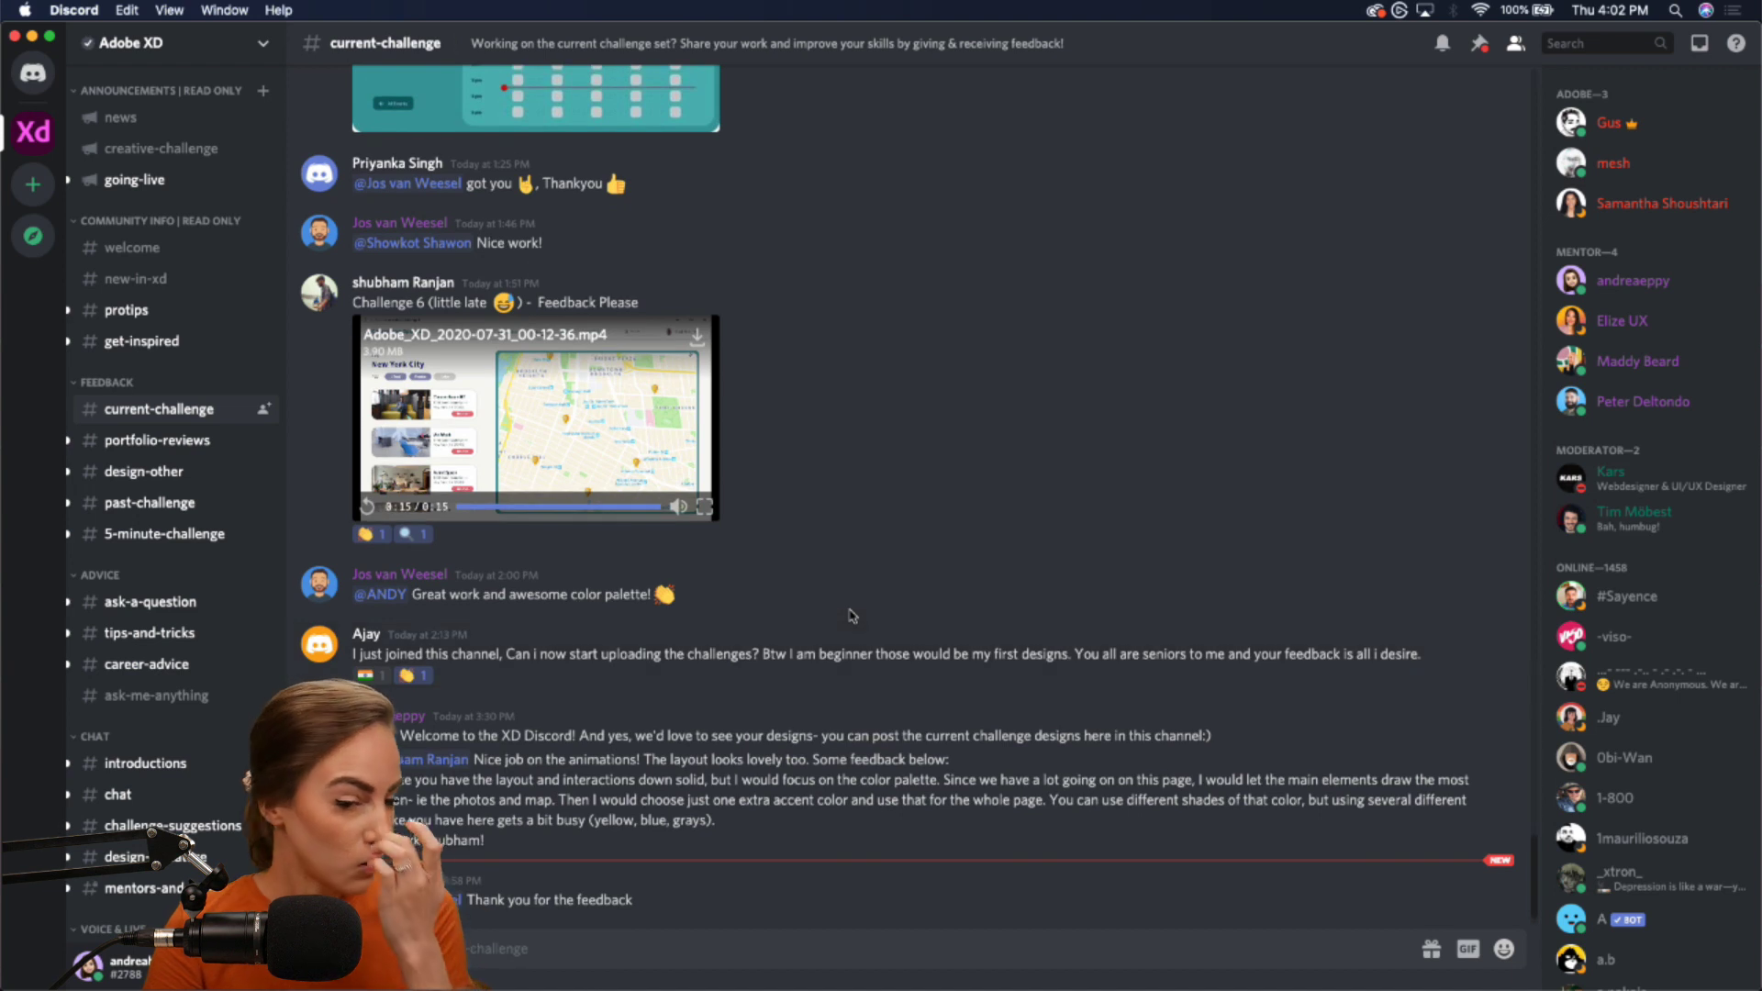
scroll(851, 615, "up", 8)
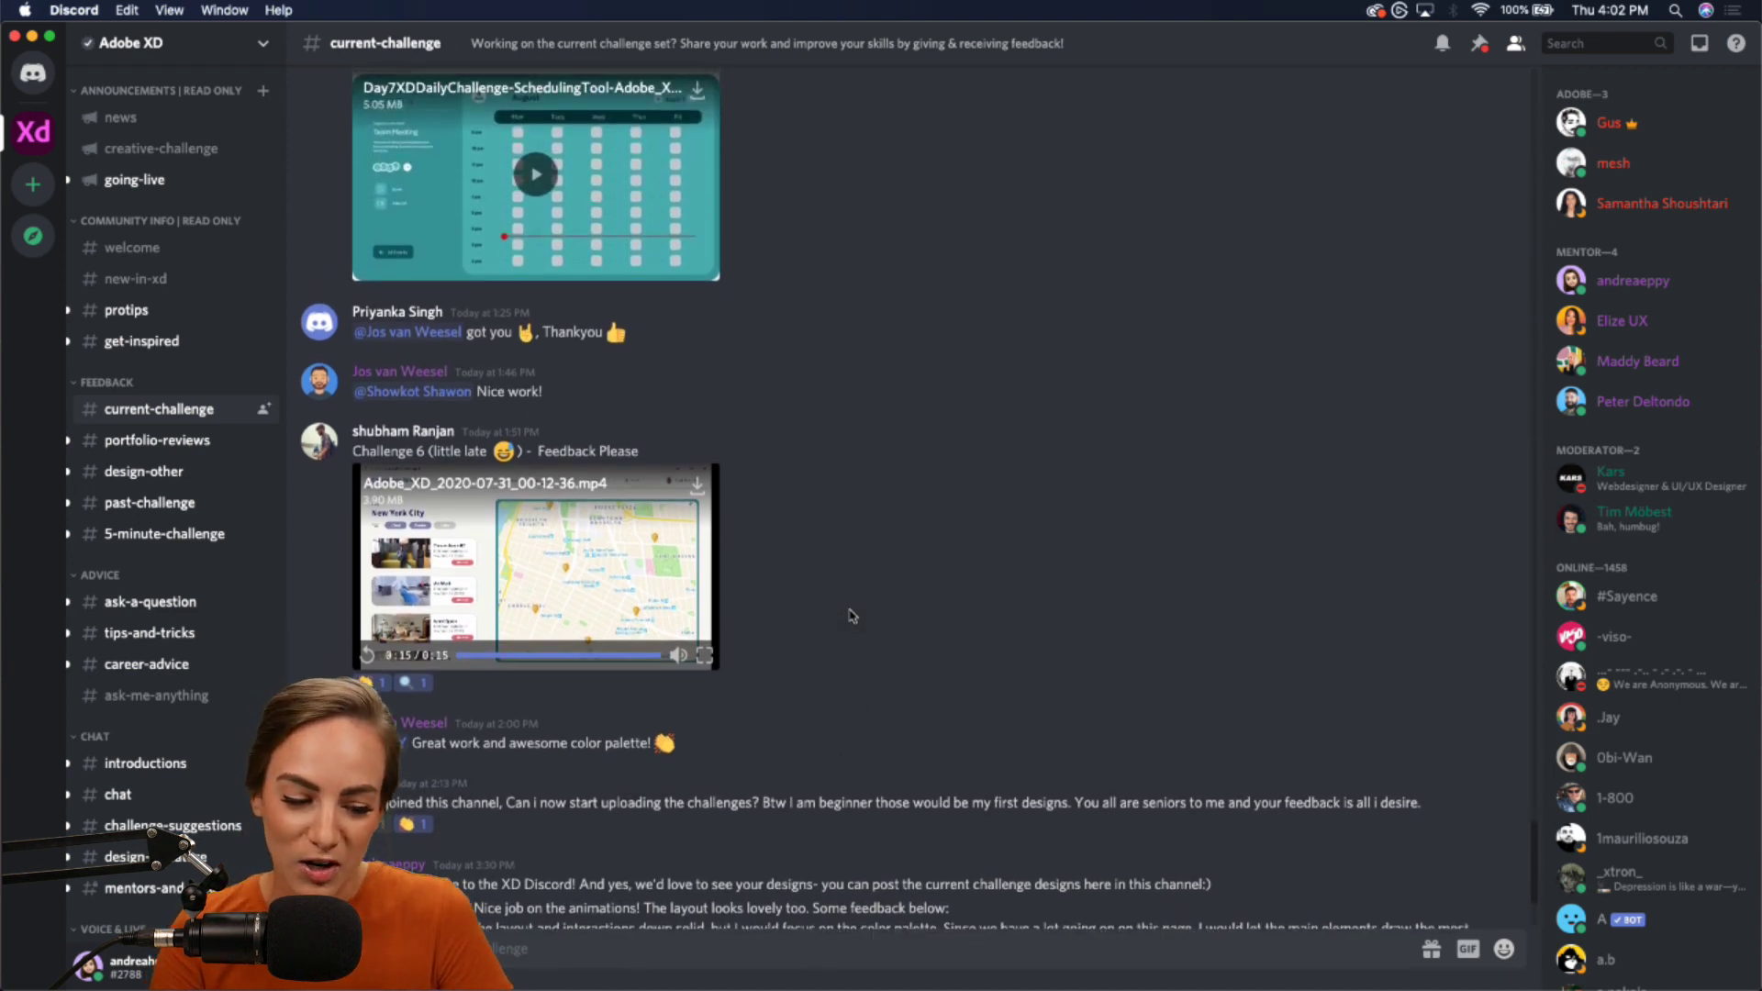
scroll(852, 616, "up", 20)
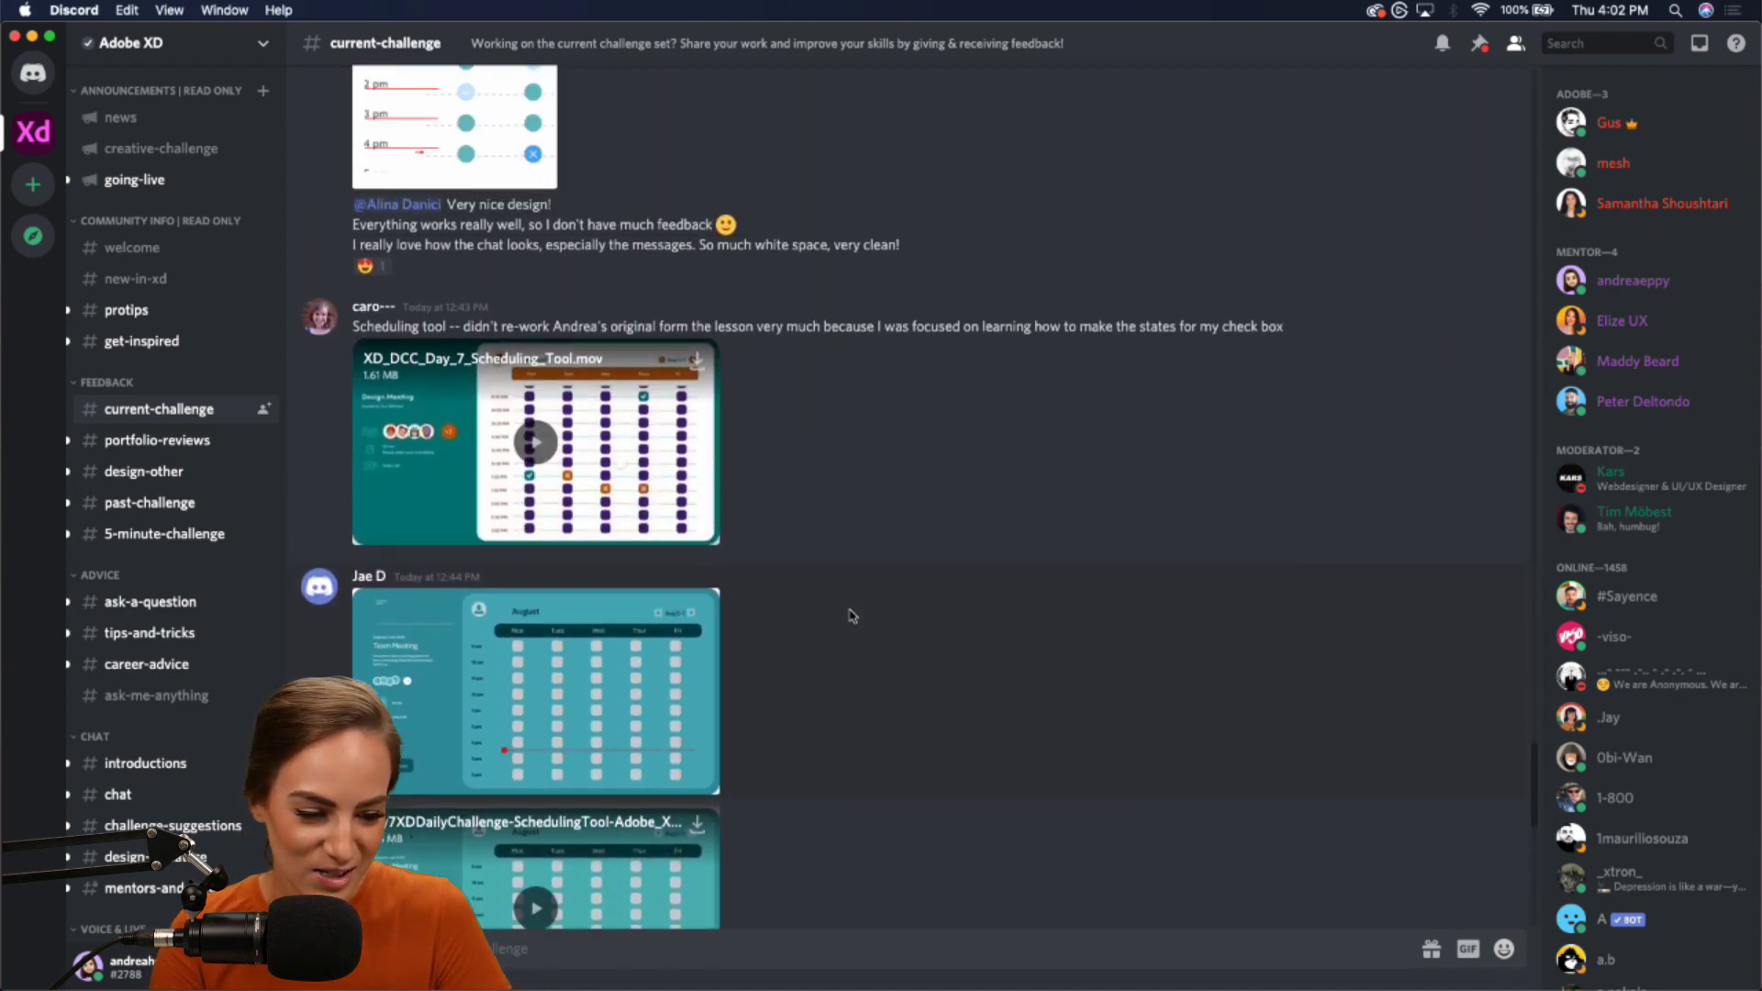
scroll(851, 616, "up", 1)
left_click(535, 615)
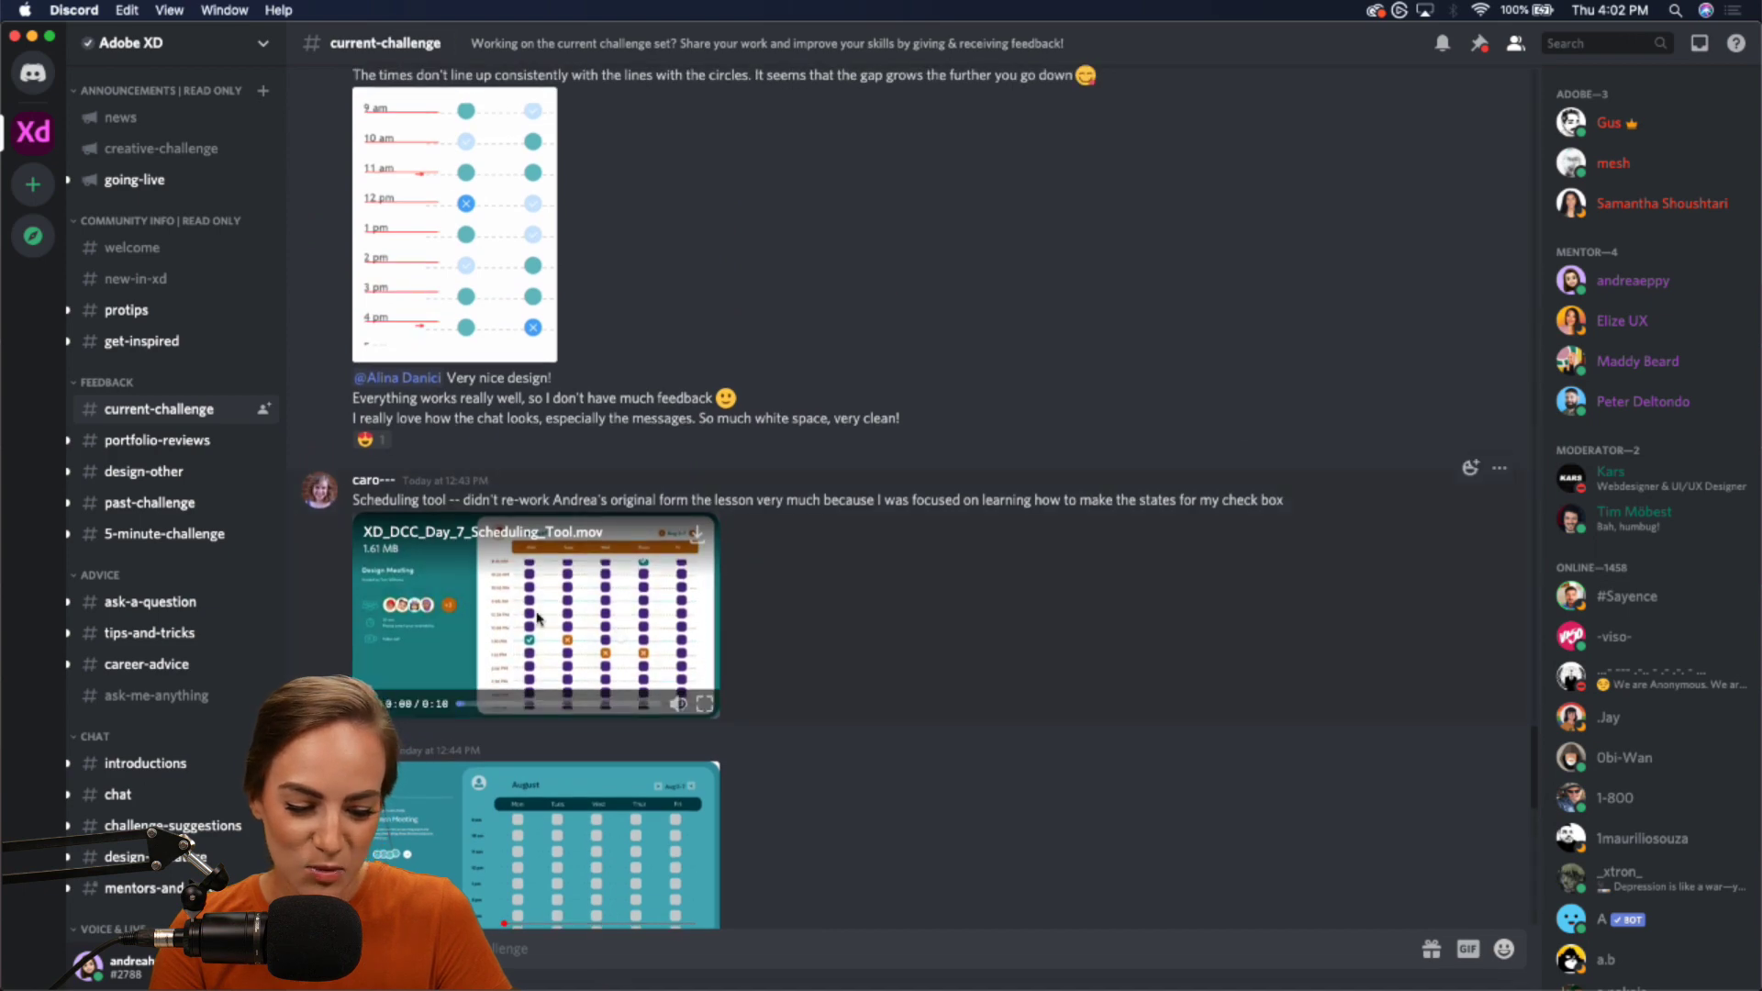
left_click(704, 703)
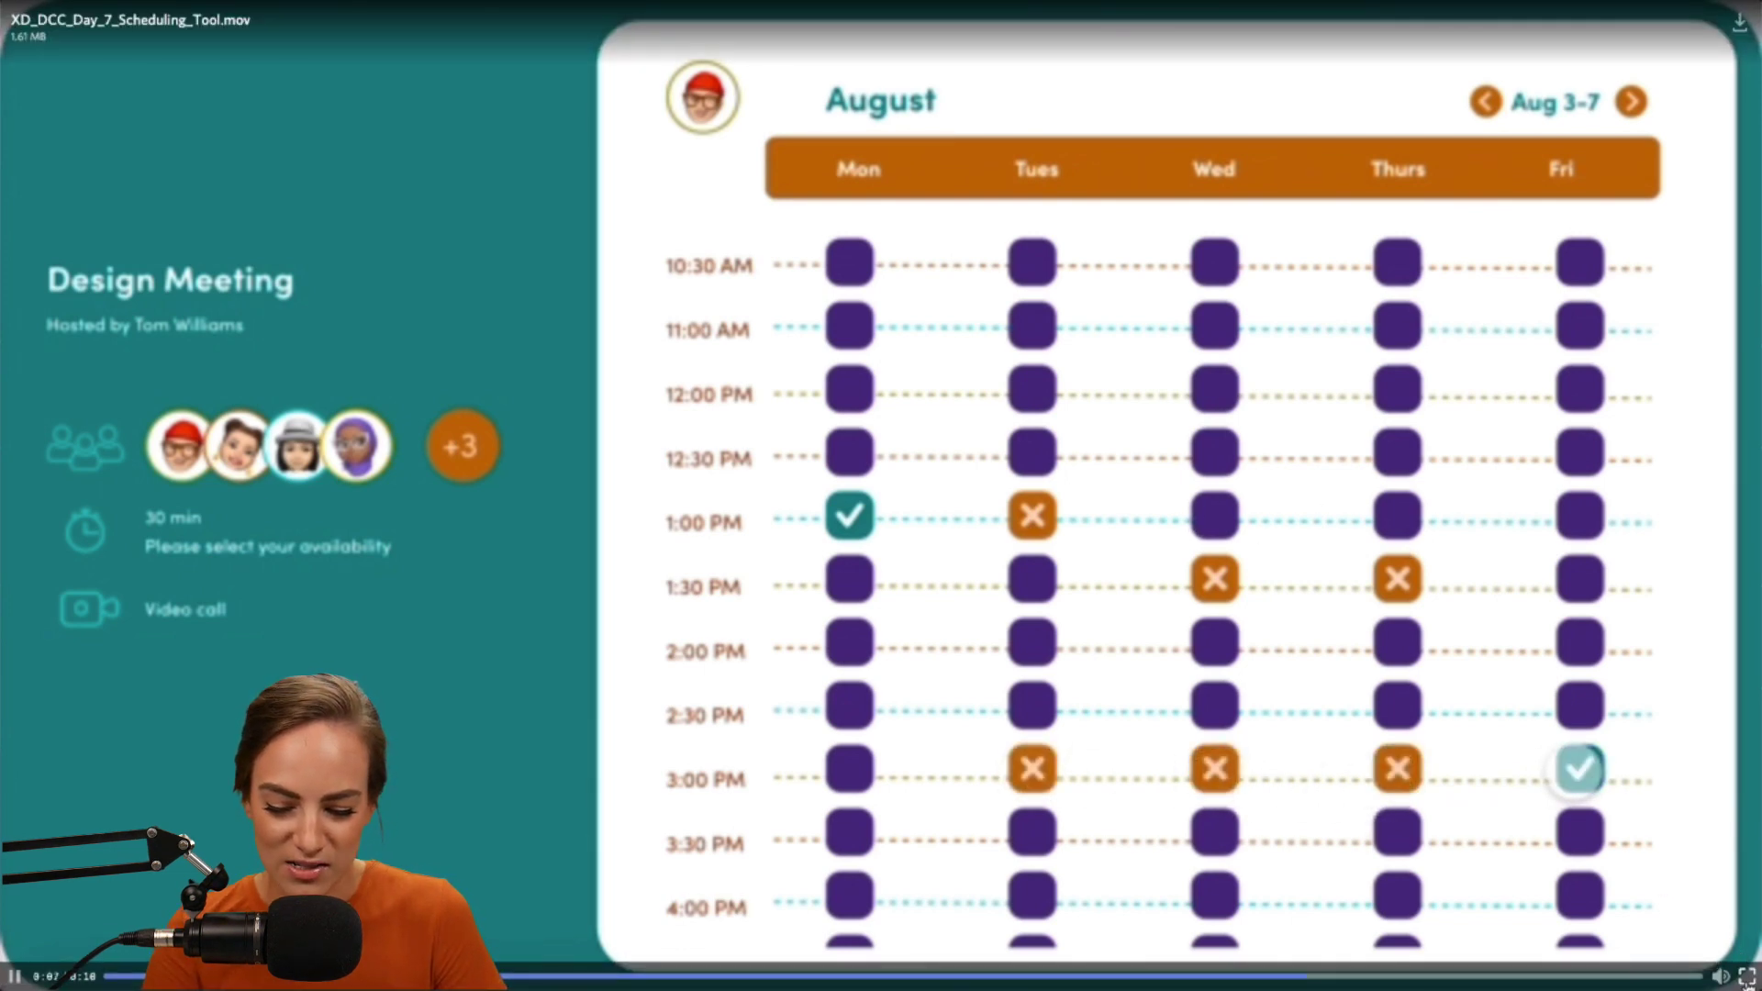
key("Escape")
- Browse the earlier scheduling tool submissions and feedback in the current-challenge channel, up to the linked Behance project
scroll(1092, 642, "up", 10)
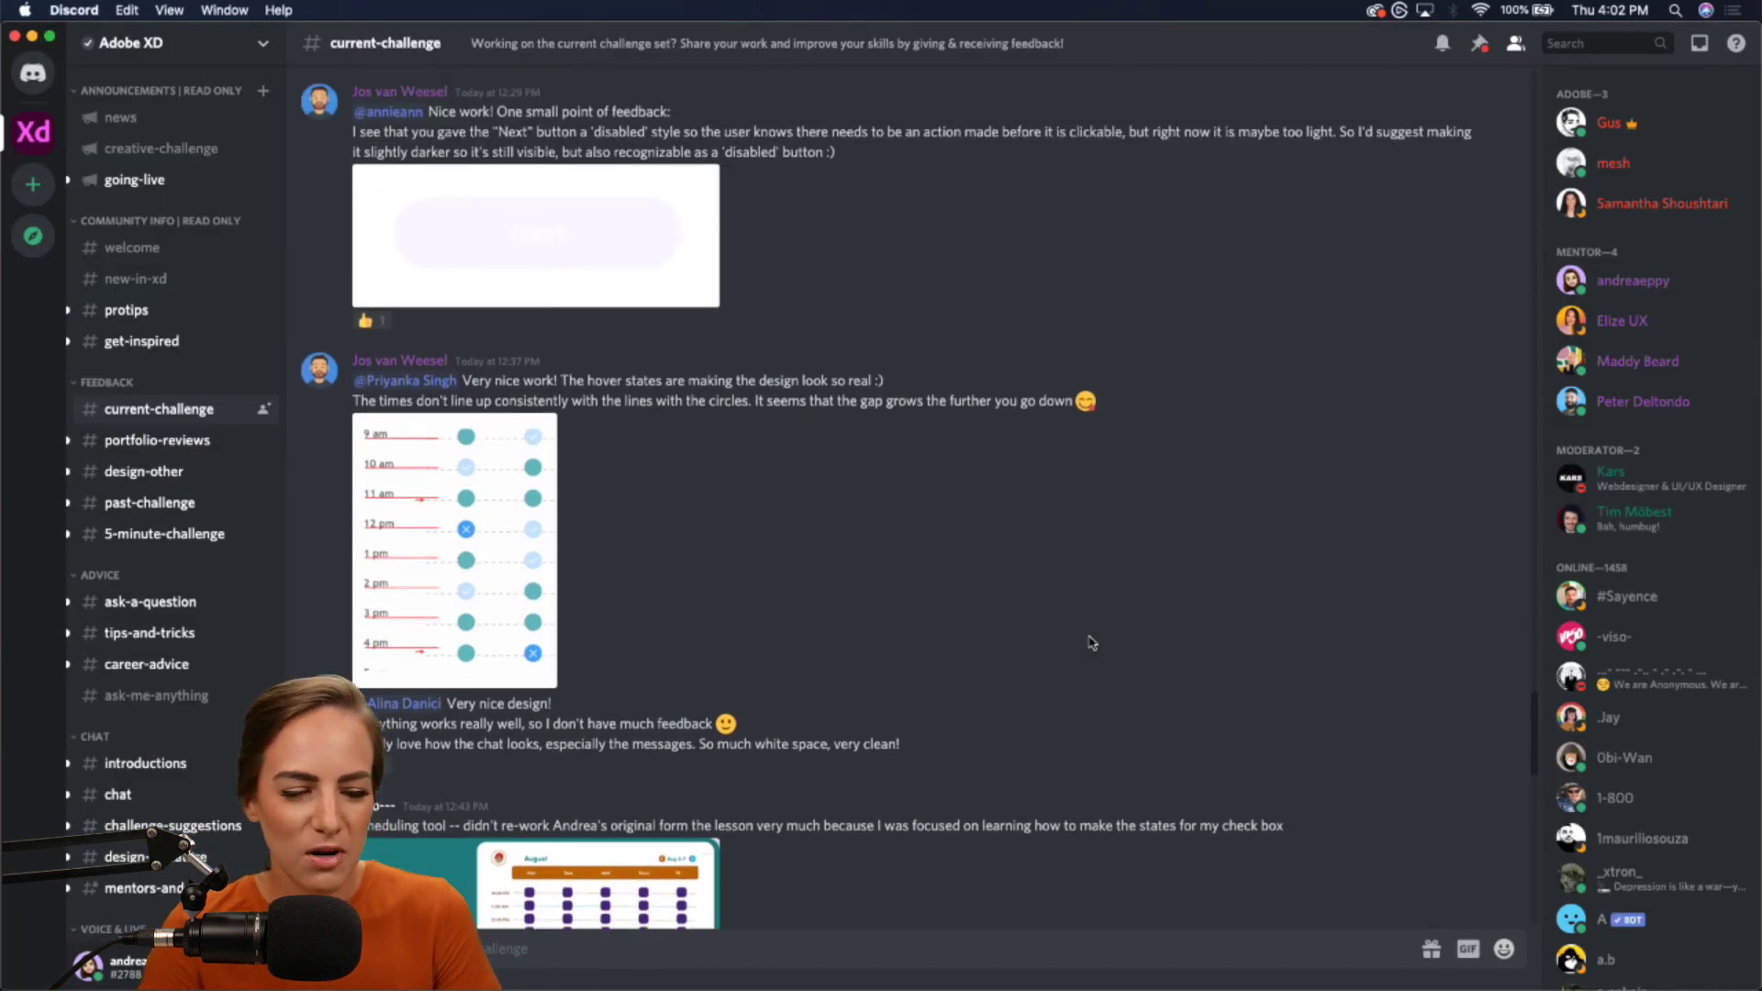
scroll(1092, 642, "up", 8)
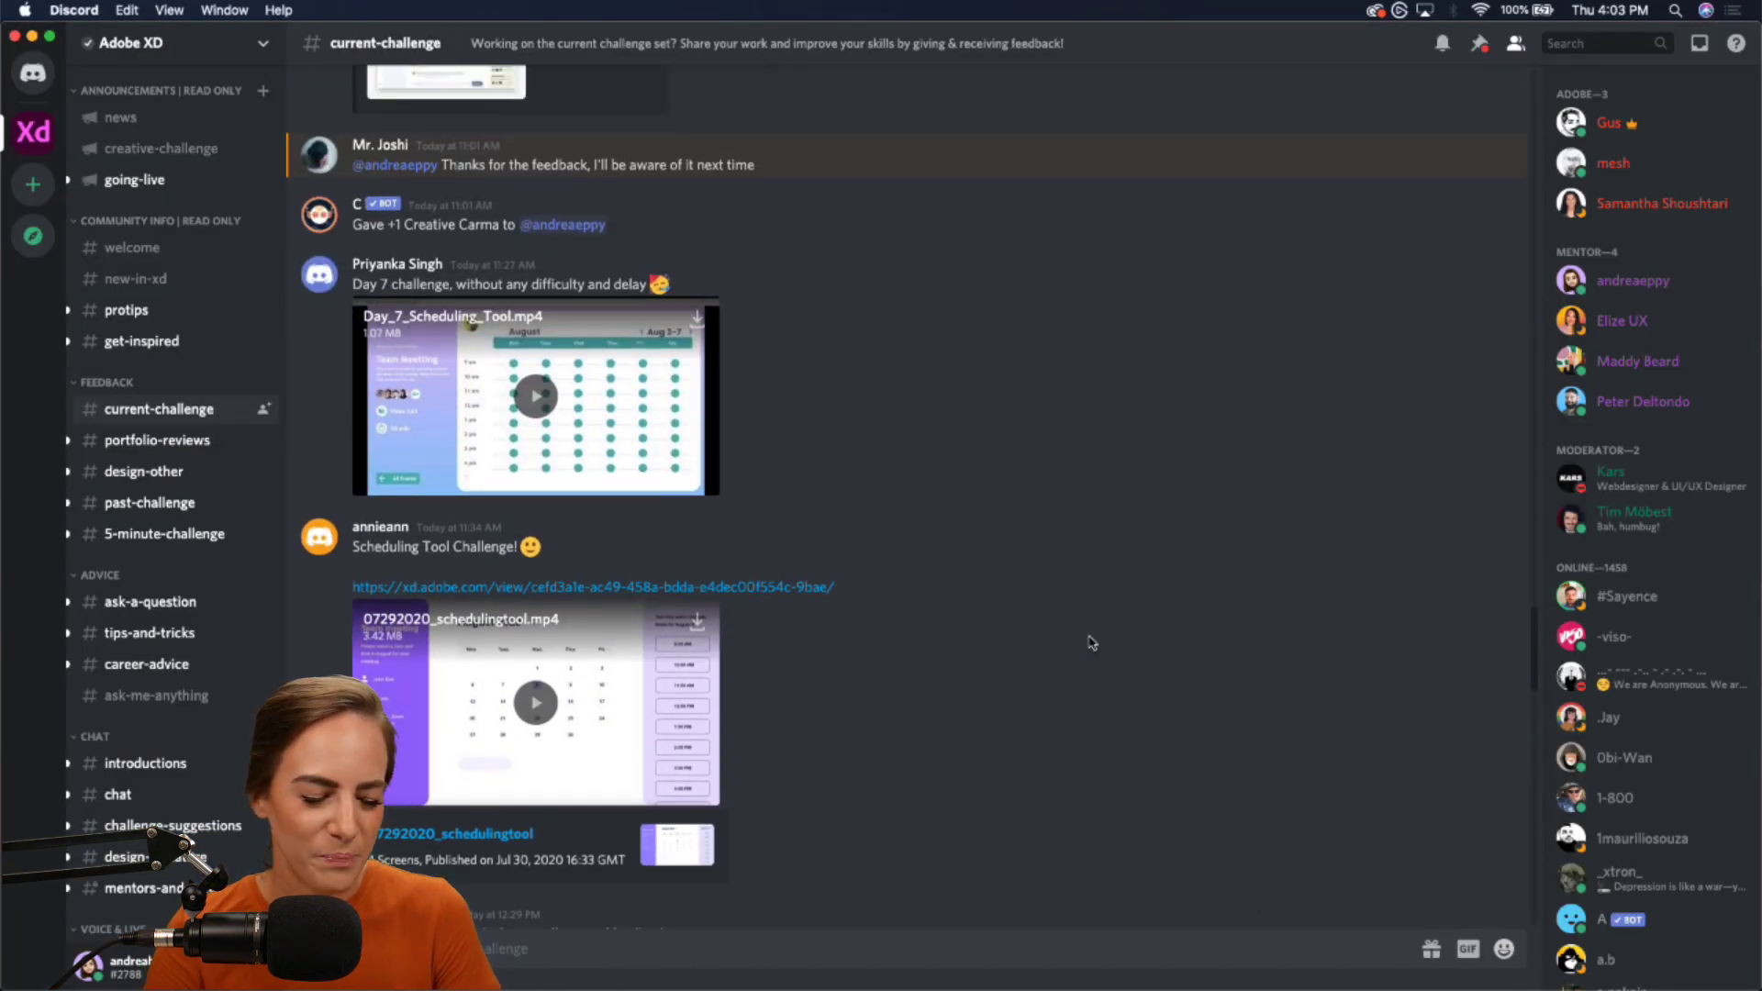
scroll(1093, 643, "up", 6)
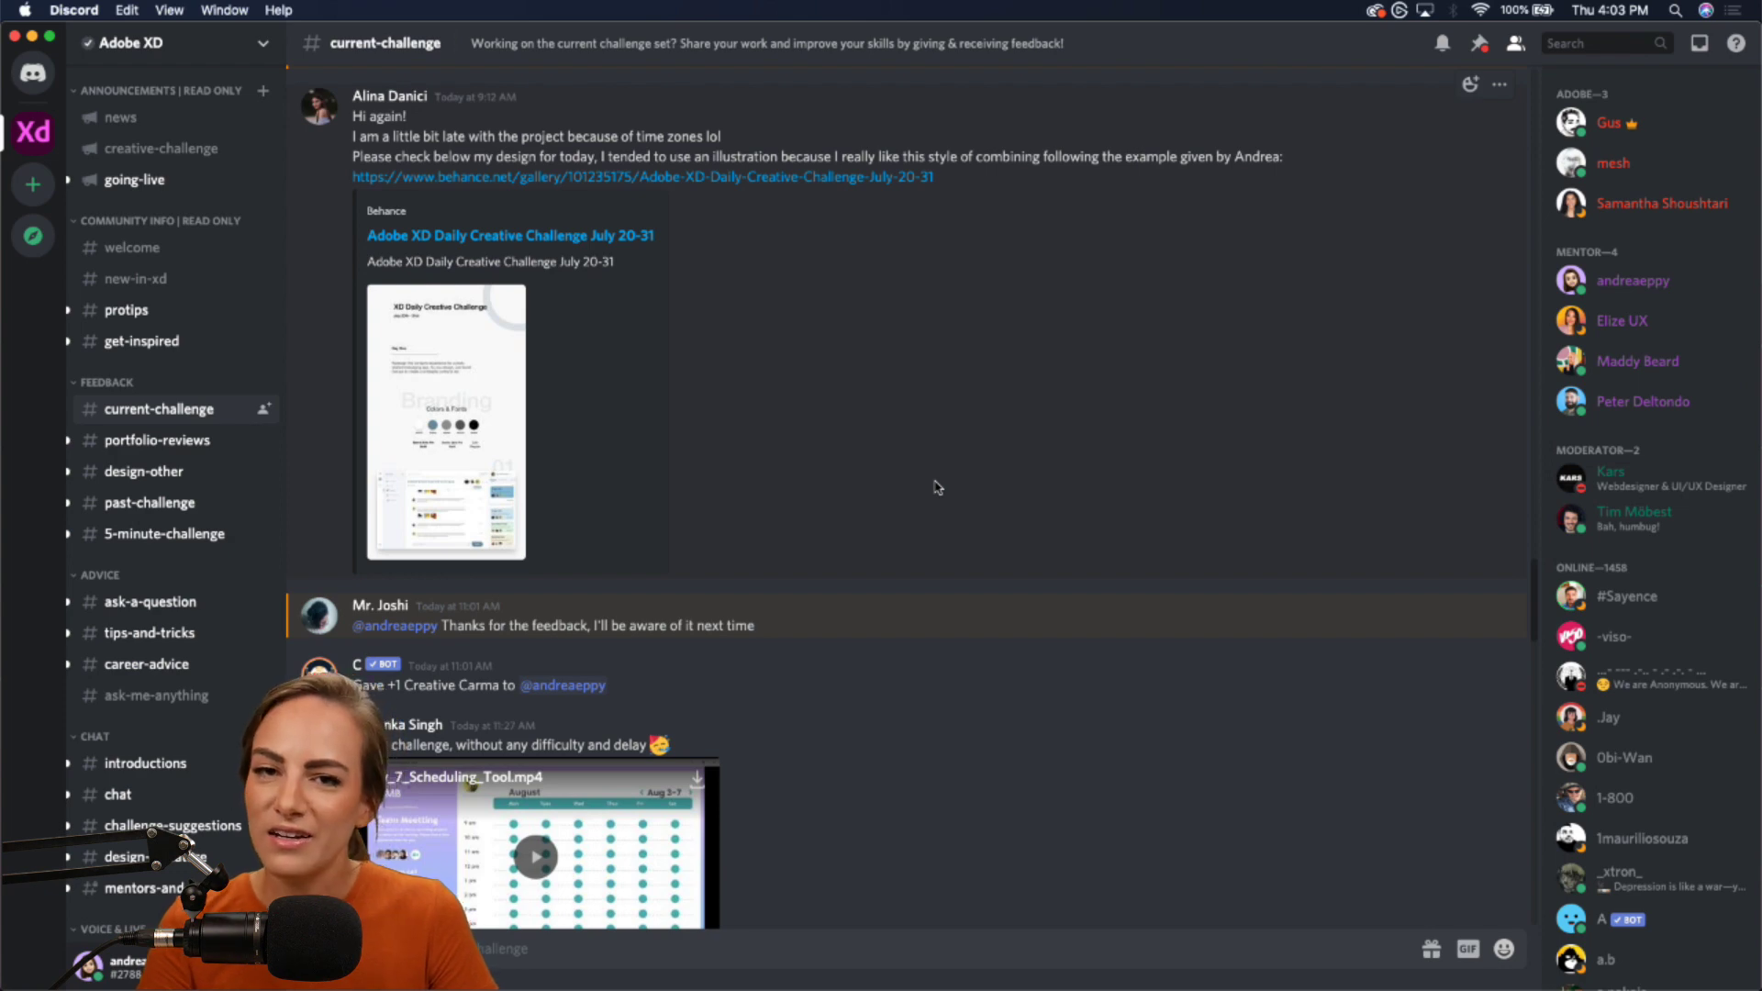
- Minimise Discord, switch to the XD_DCC_Day_8_Time Tracking document in Adobe XD and enlarge its window to fill the screen
left_click(32, 41)
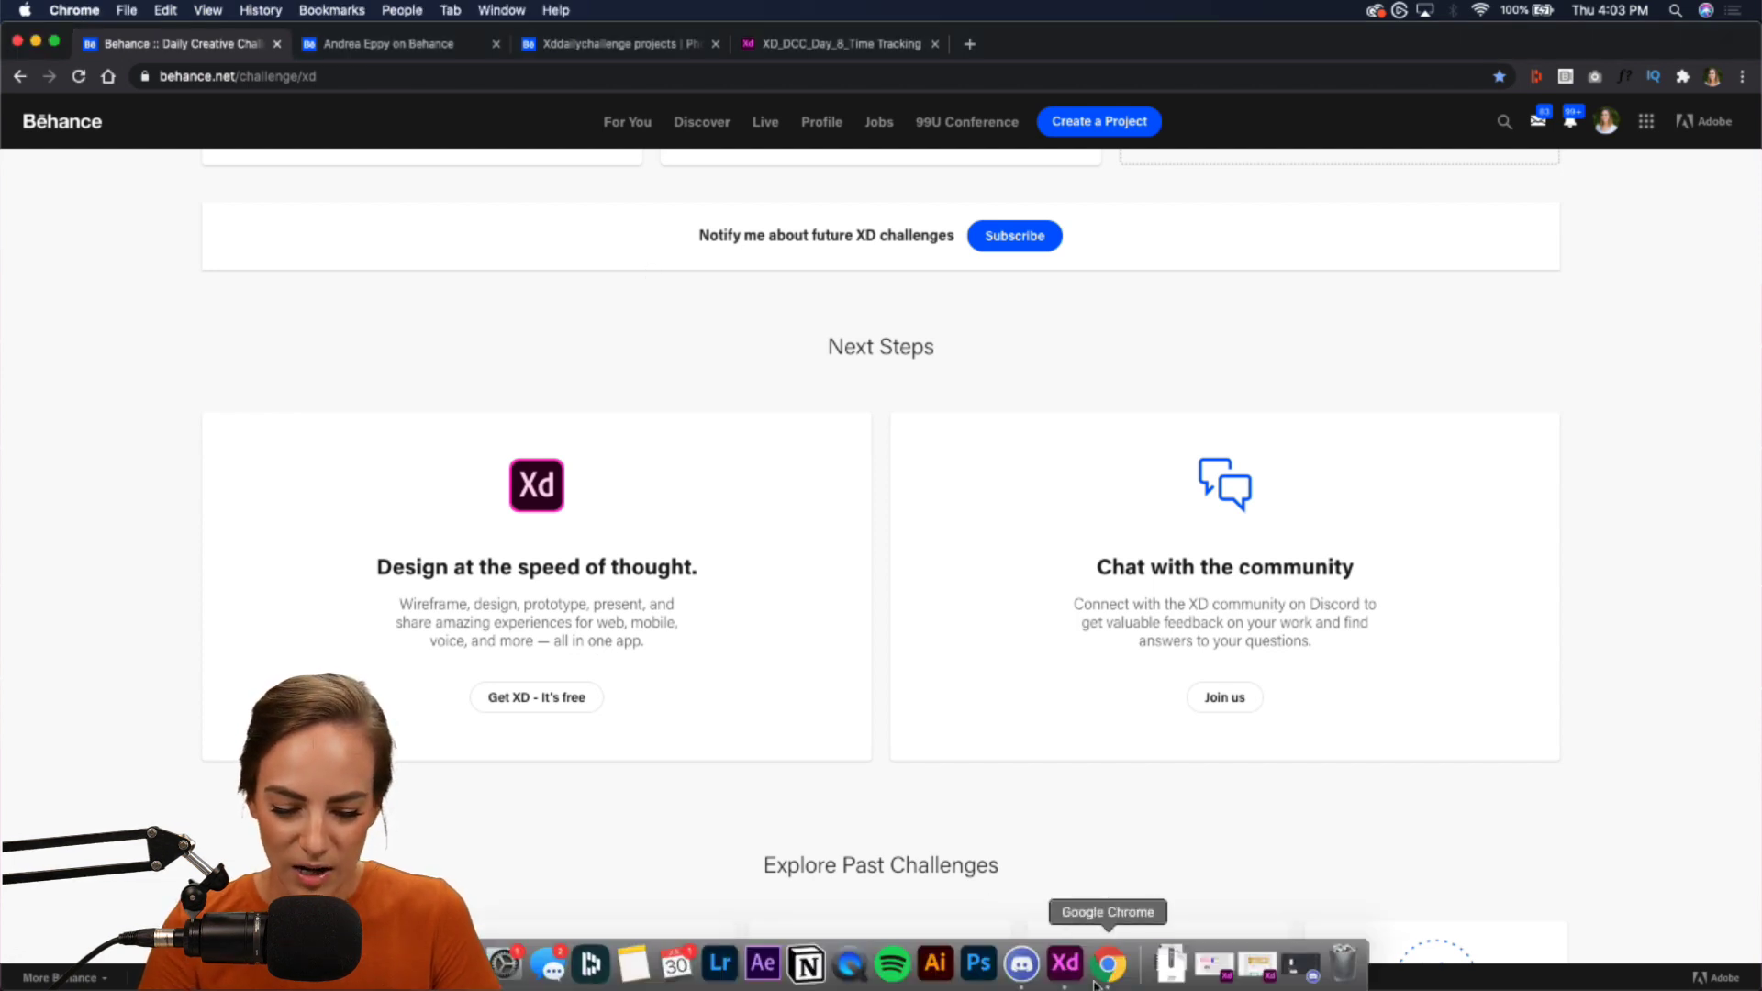
left_click(1064, 980)
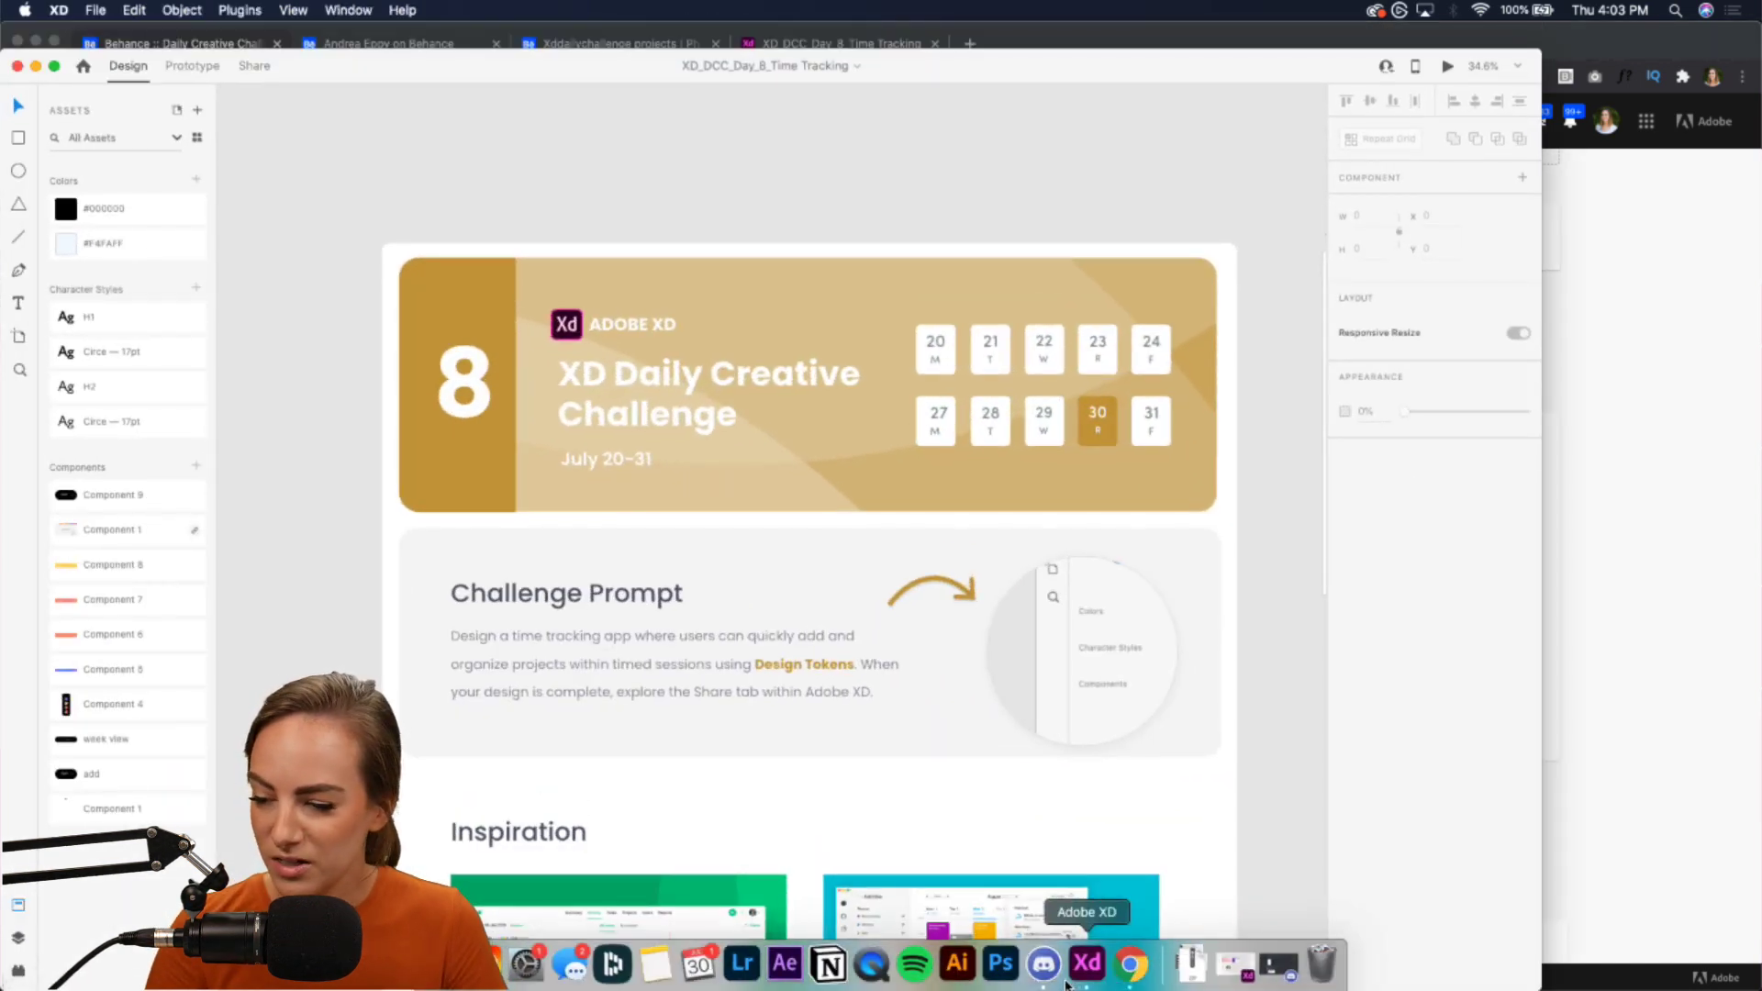
left_click_drag(1543, 50, 1760, 23)
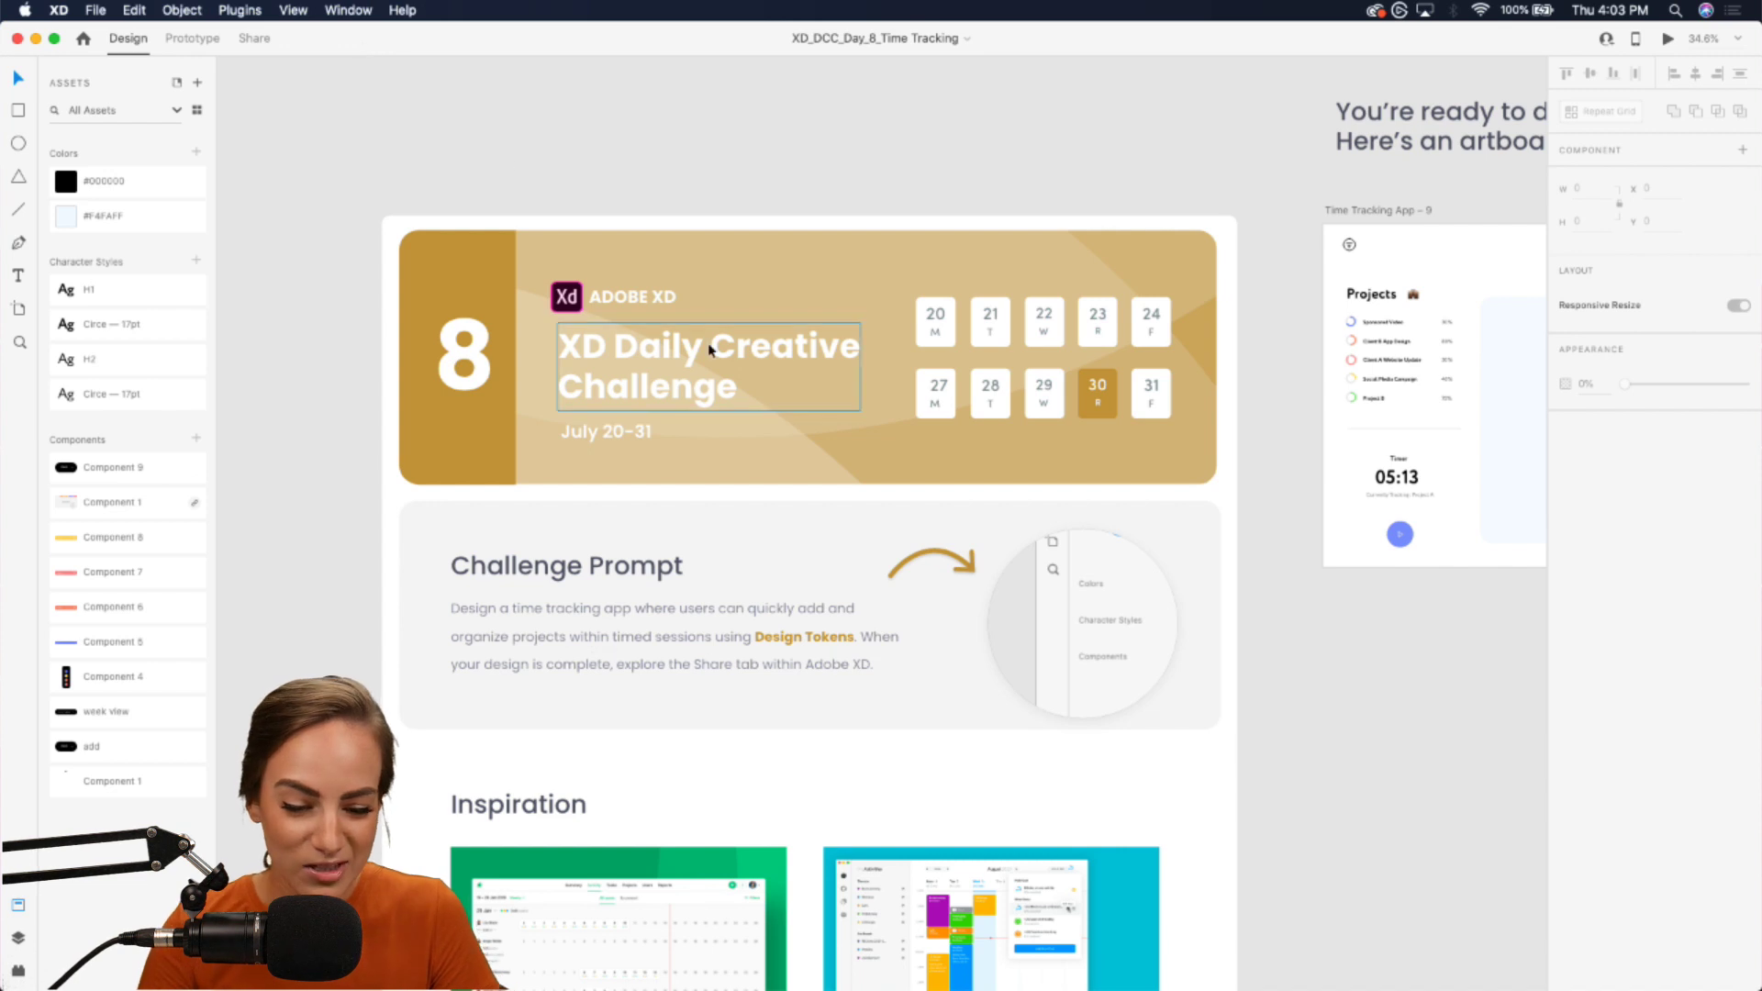
- Examine the Challenge Prompt on the Day 8 artboard and the saved colors, character styles and components in the document assets
scroll(712, 349, "up", 3)
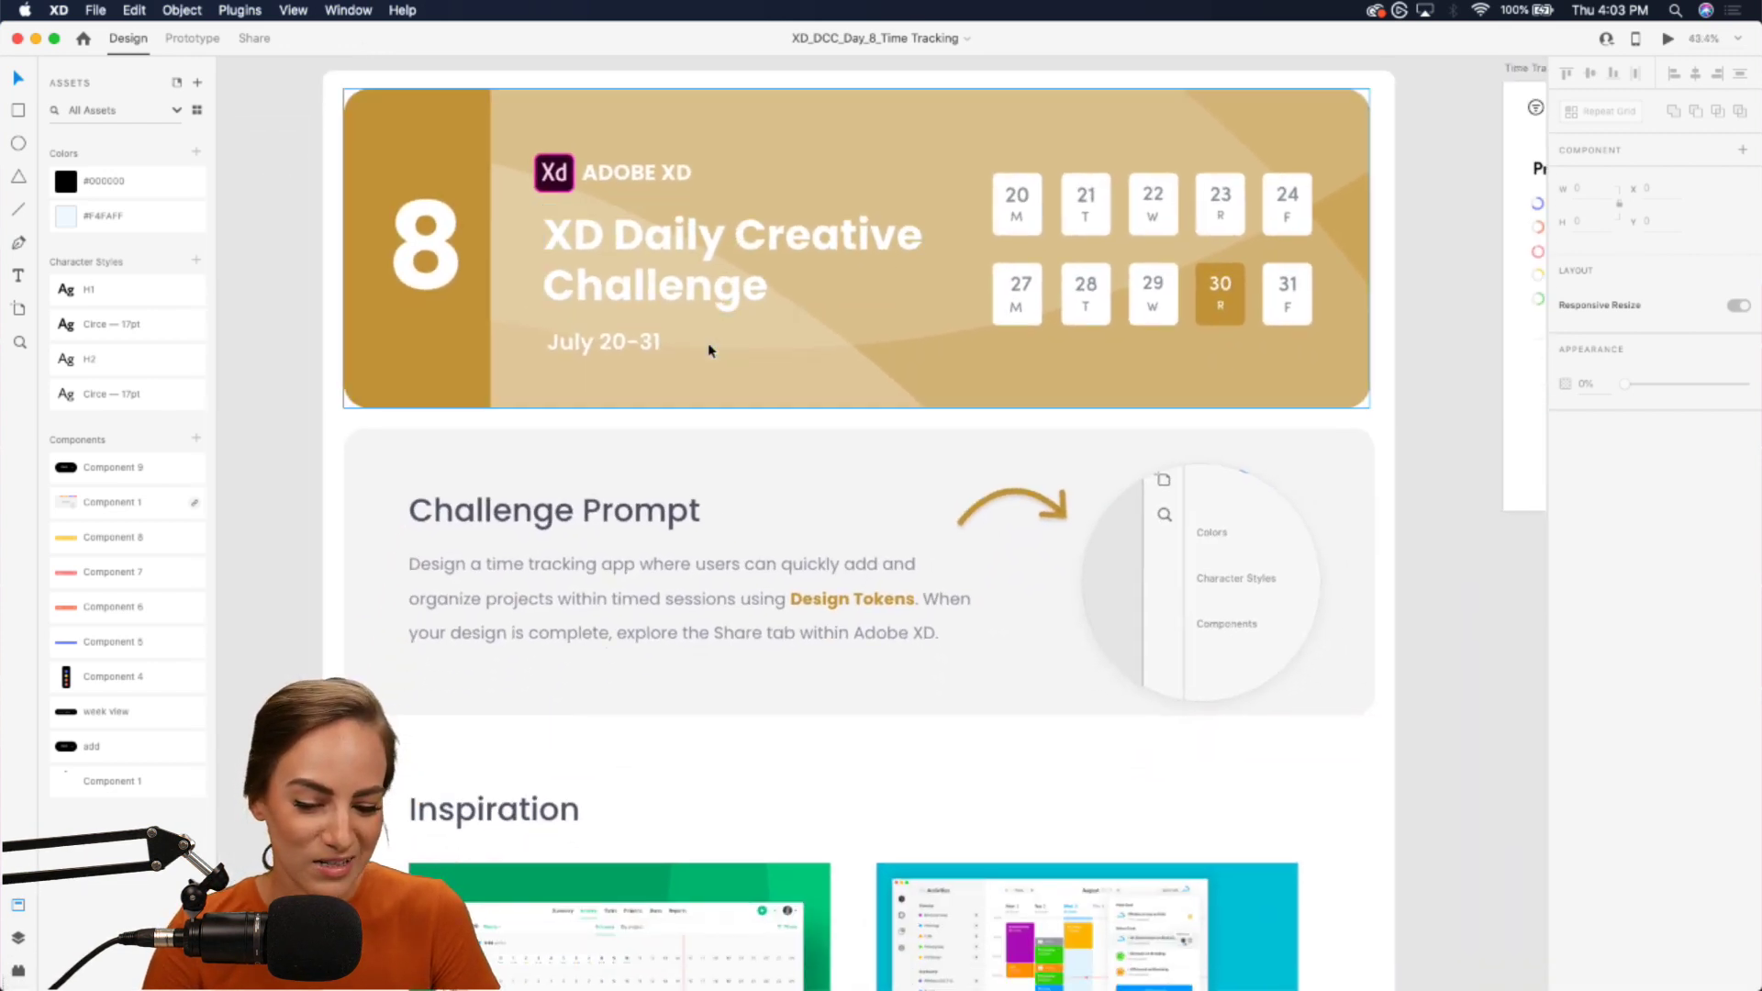
scroll(712, 350, "down", 5)
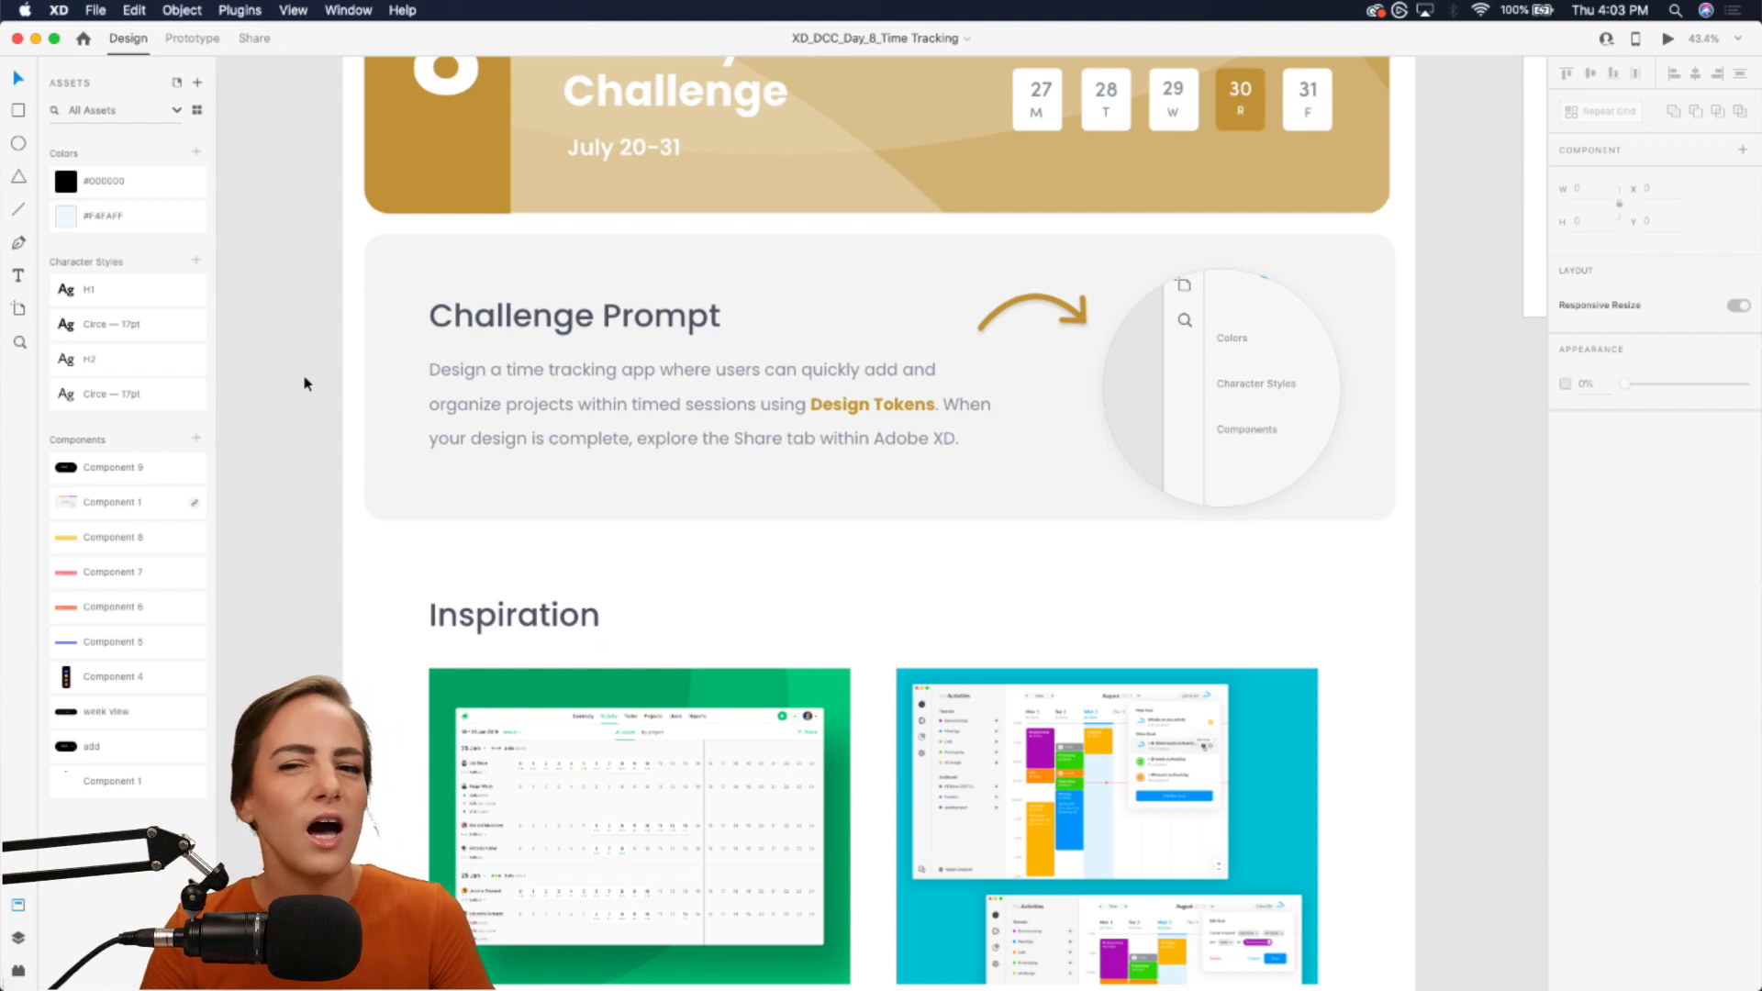
scroll(305, 383, "down", 1)
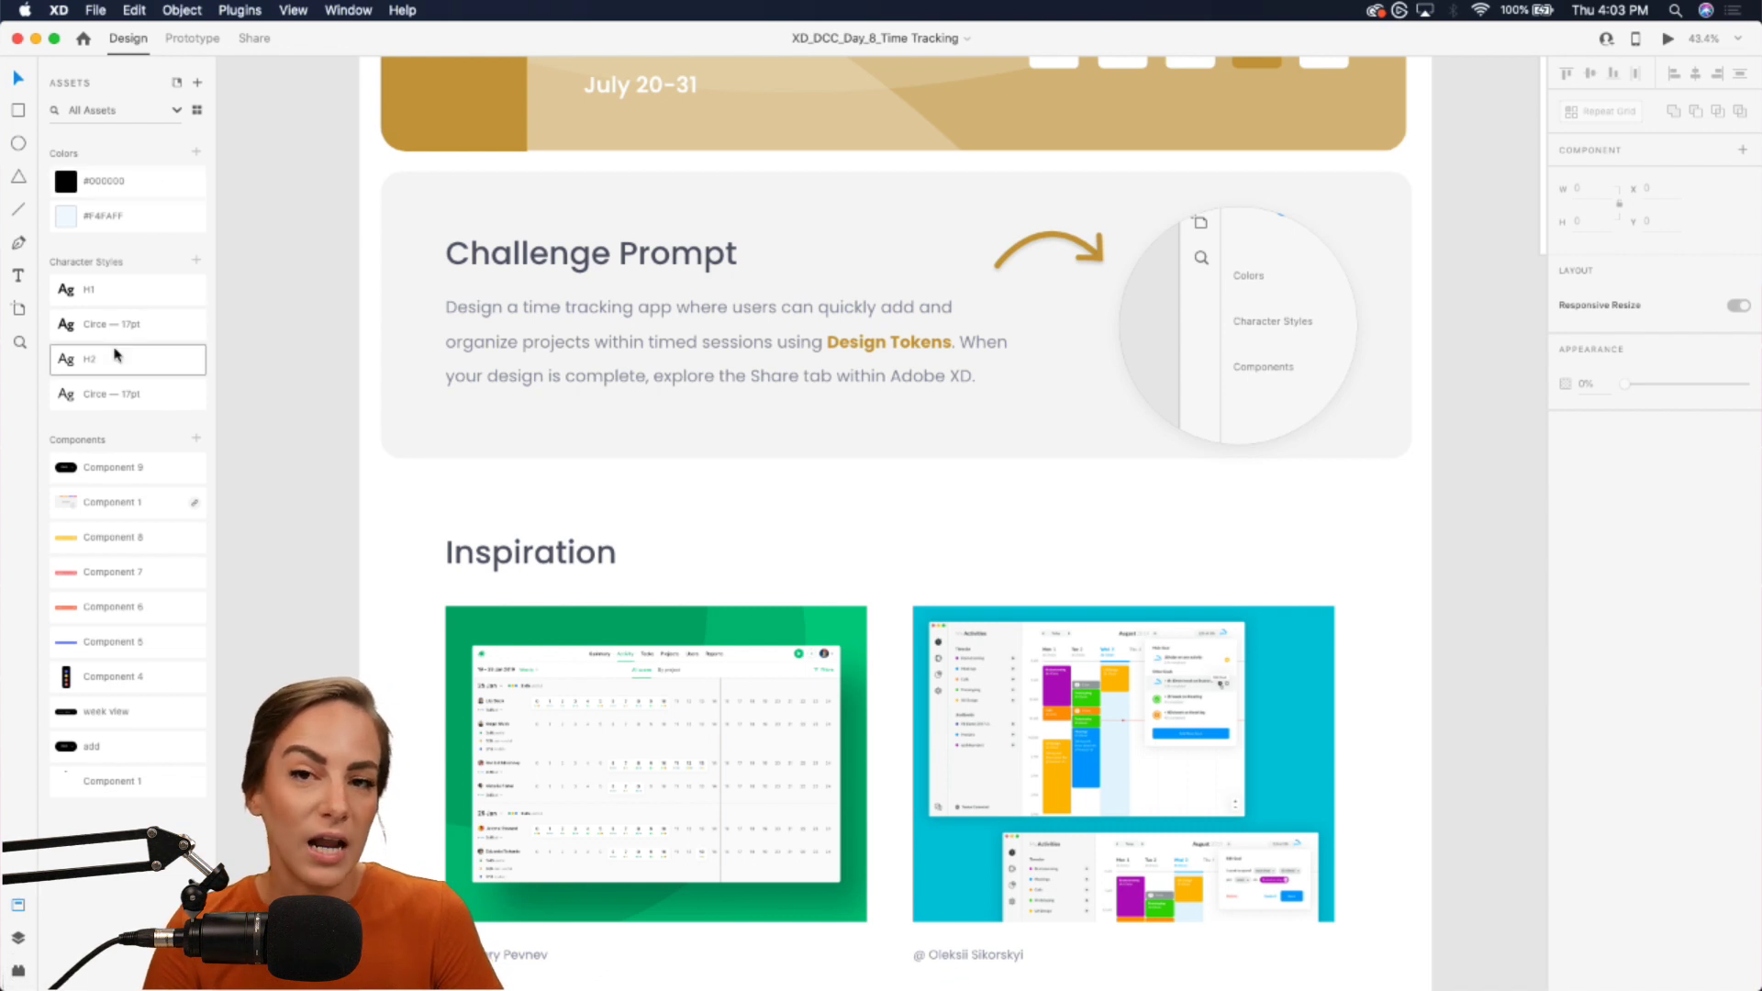
mouse_move(117, 355)
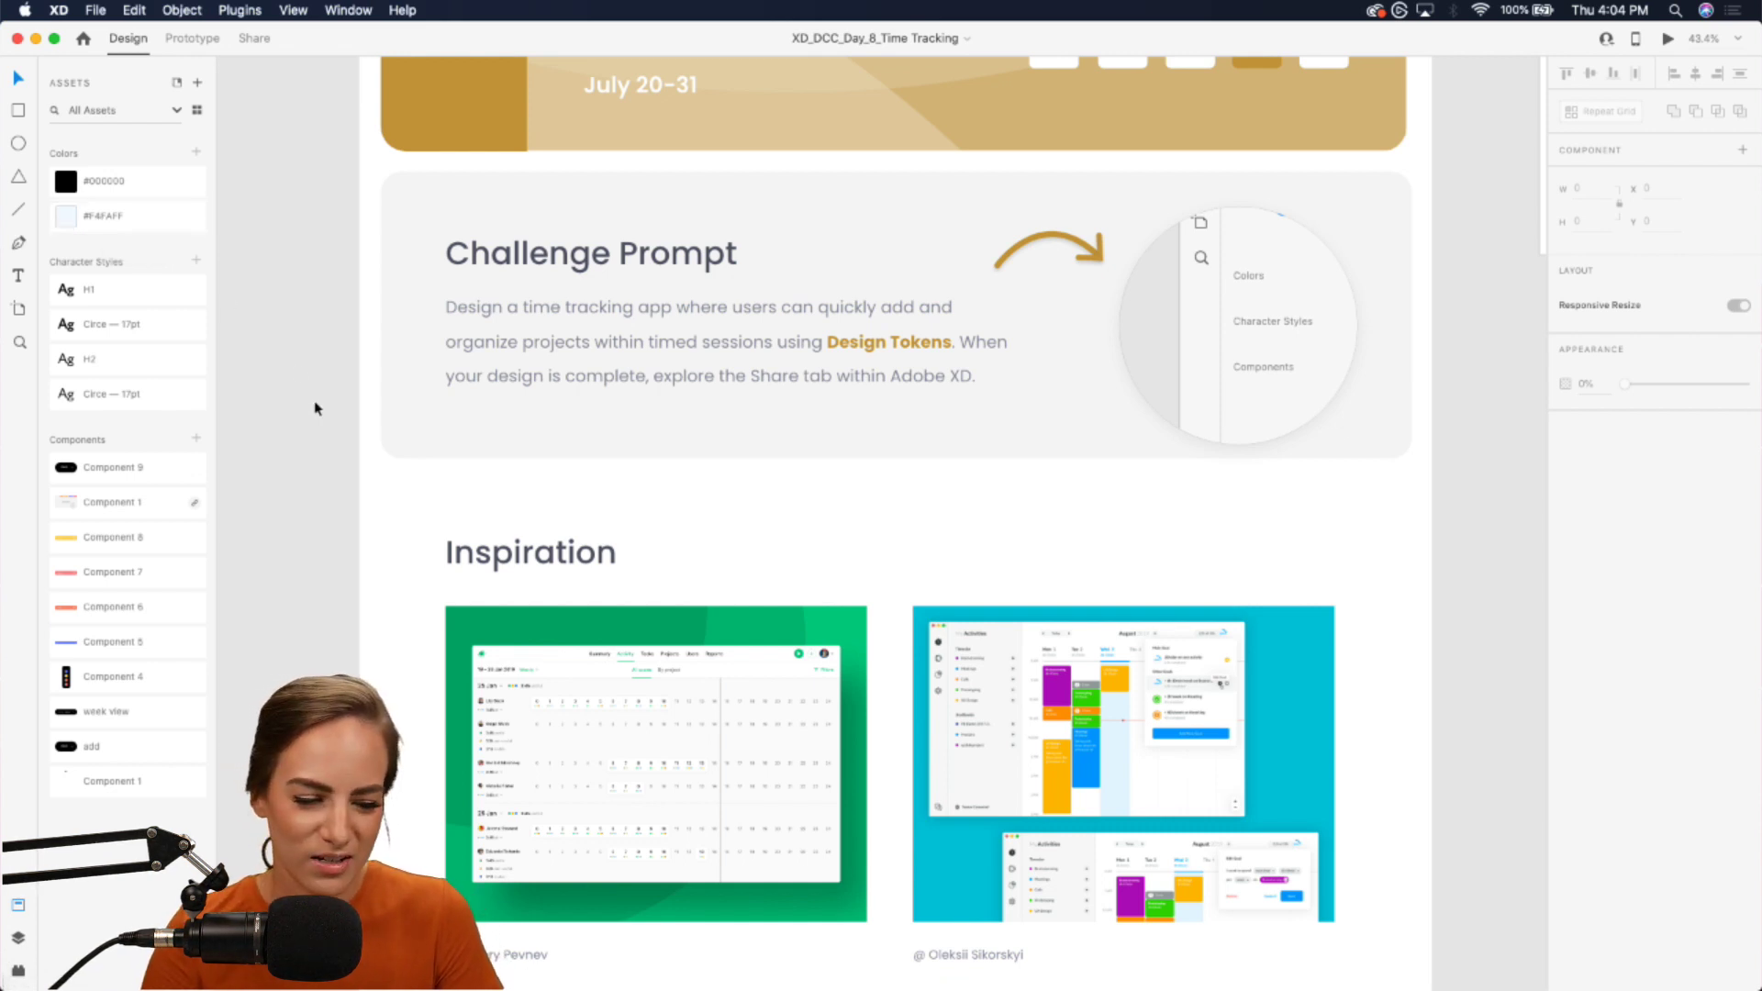
- Examine the green weekly activity time-tracking design in the Inspiration section close up
scroll(315, 405, "down", 8)
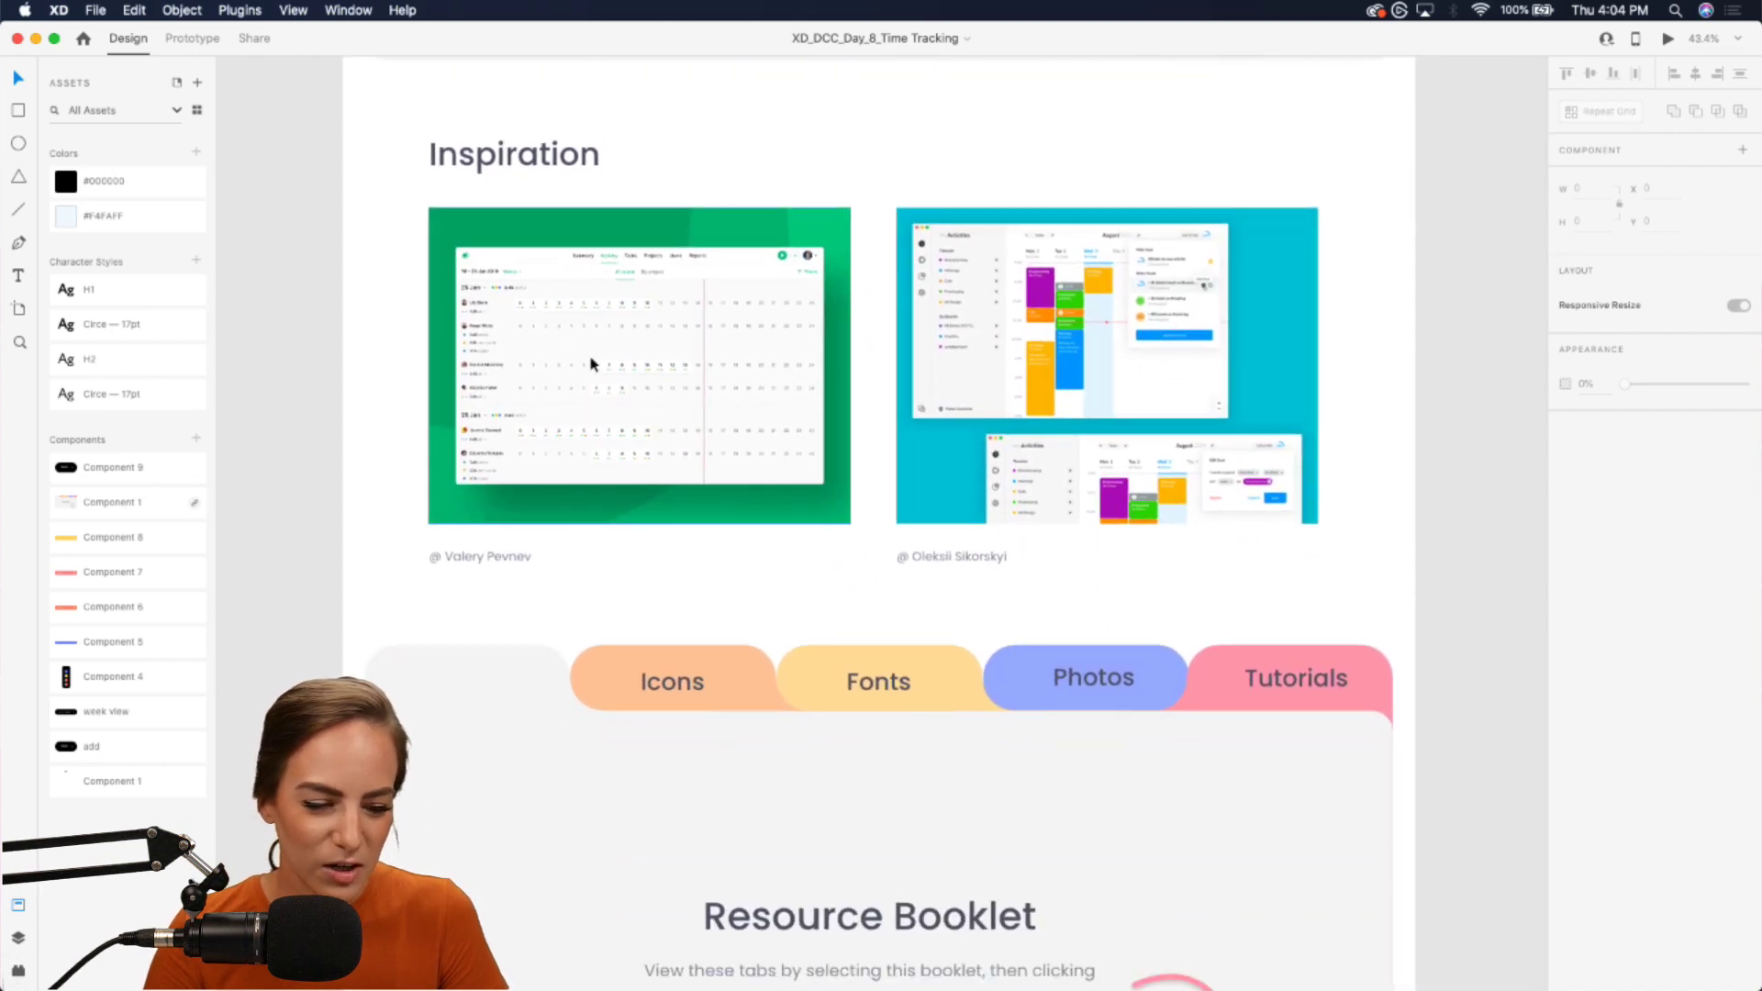
scroll(590, 362, "up", 5)
scroll(590, 362, "up", 2)
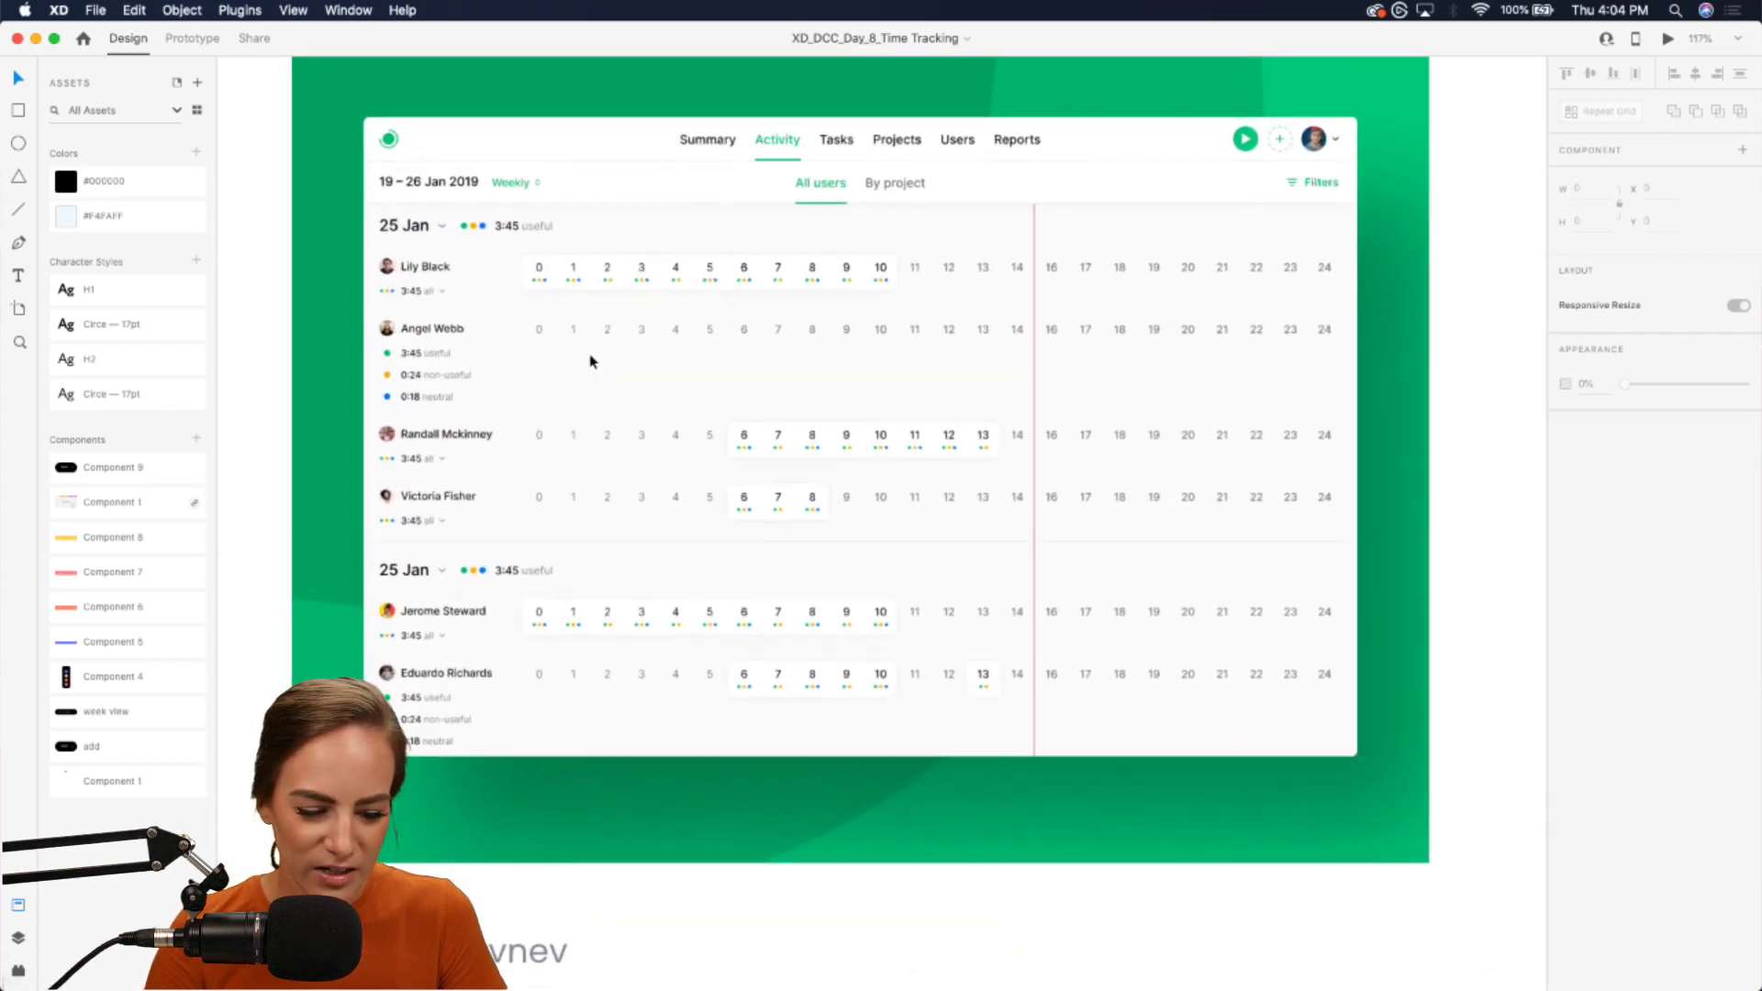
scroll(591, 362, "down", 2)
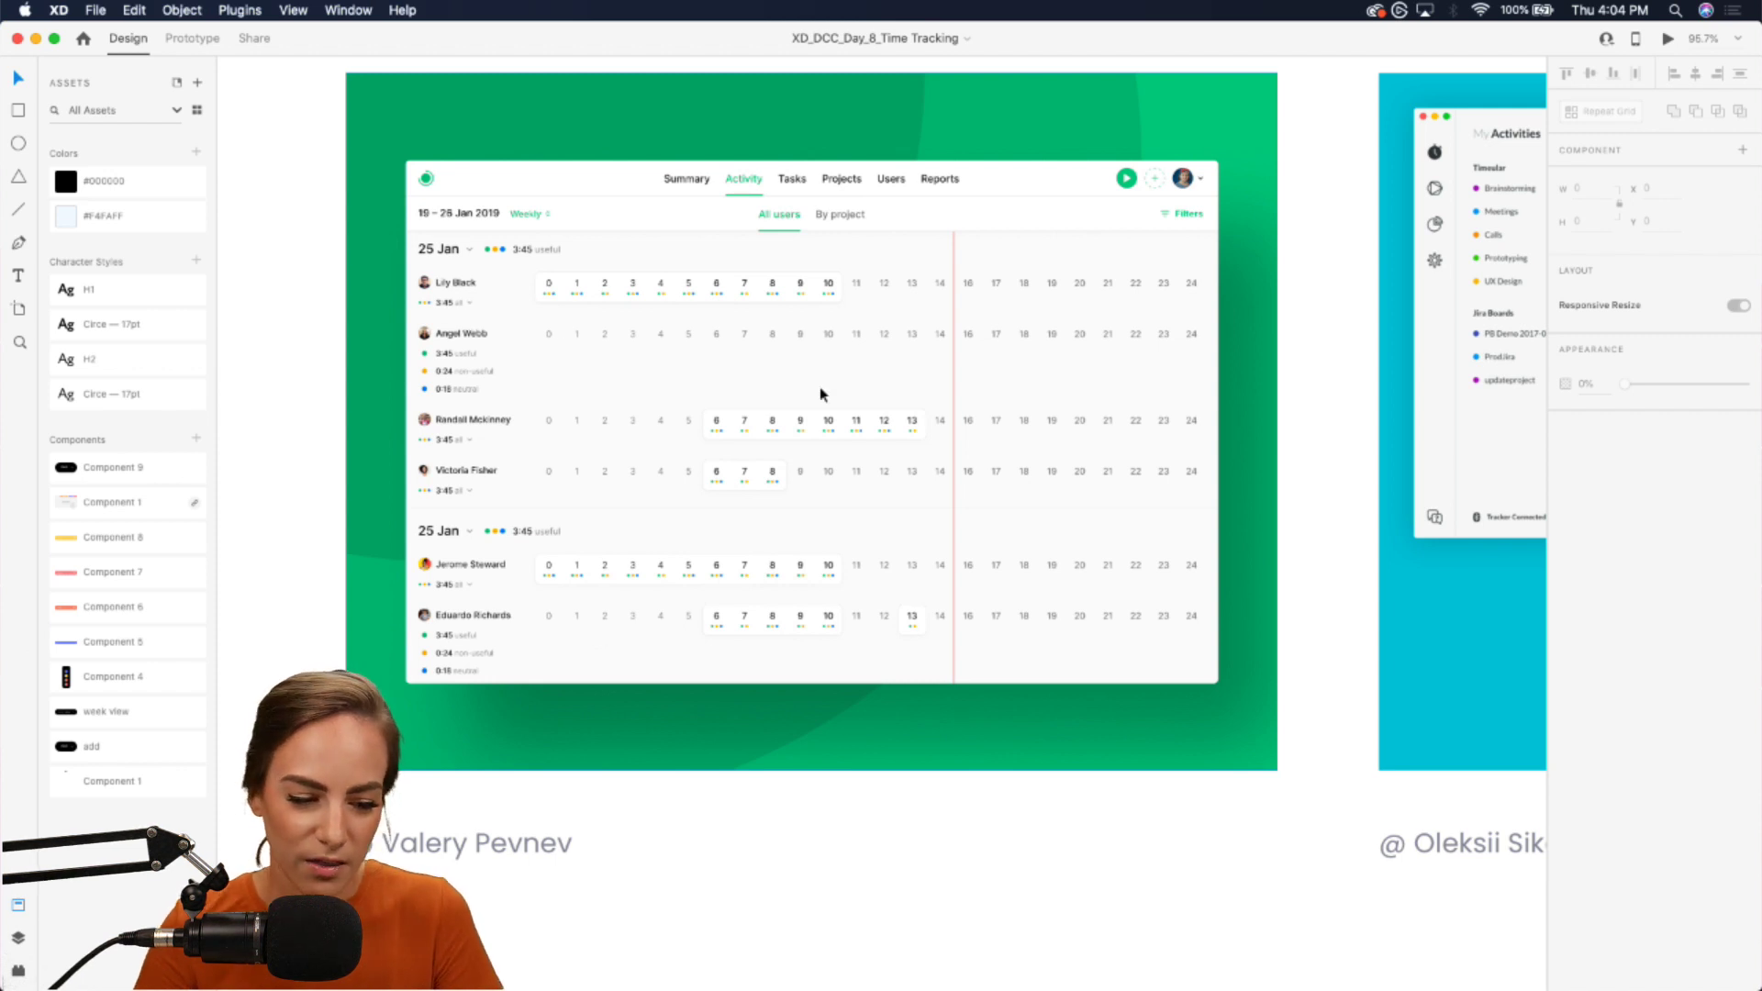
- Examine the blue August calendar design with its goals popup in the Inspiration section close up
scroll(819, 388, "right", 10)
scroll(819, 388, "up", 3)
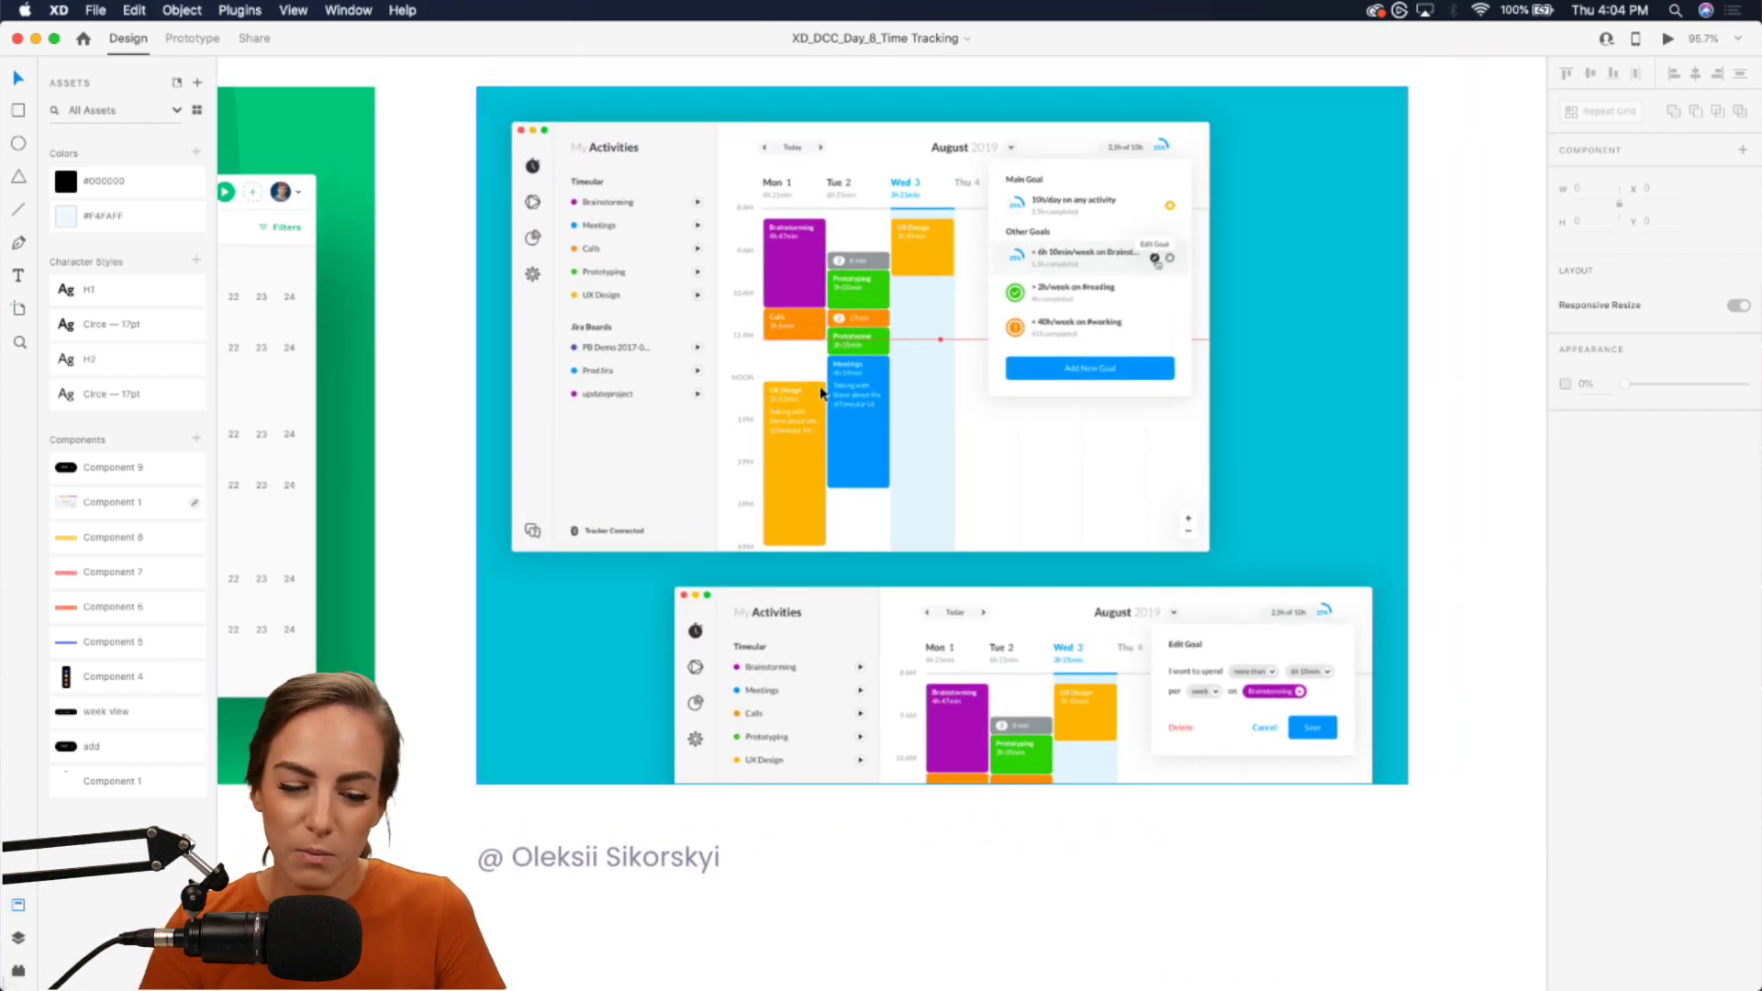
scroll(819, 385, "up", 2)
scroll(819, 386, "right", 1)
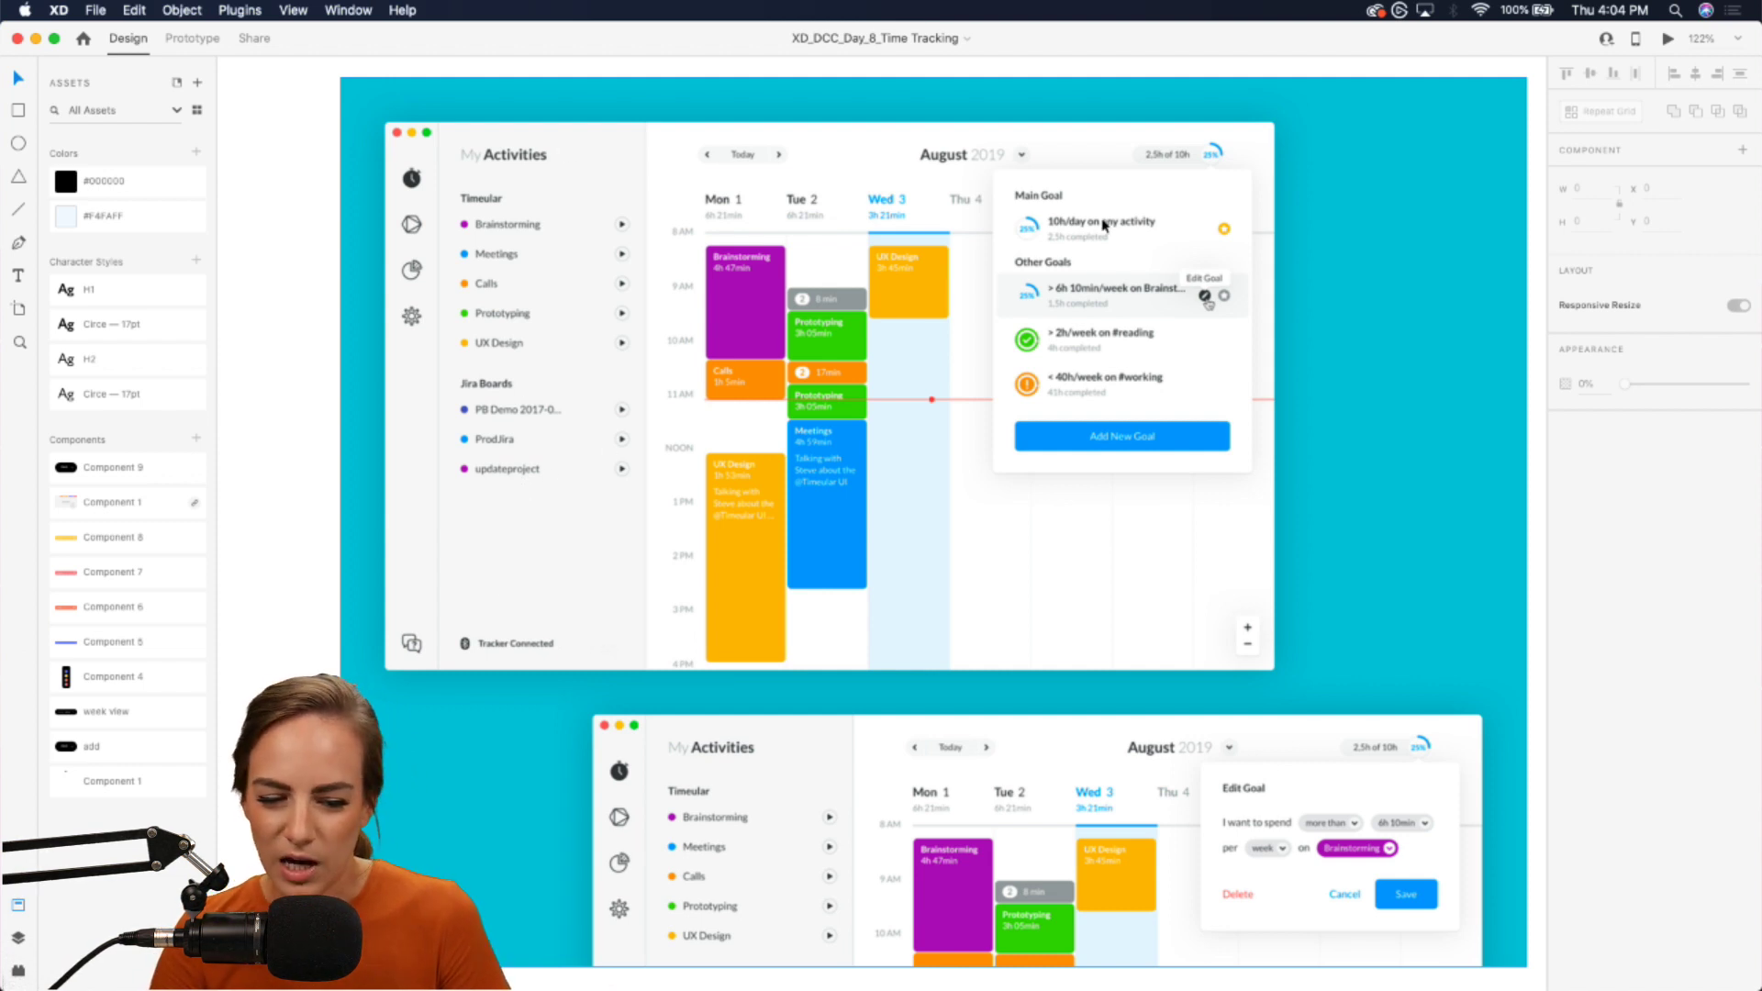
scroll(881, 514, "down", 5)
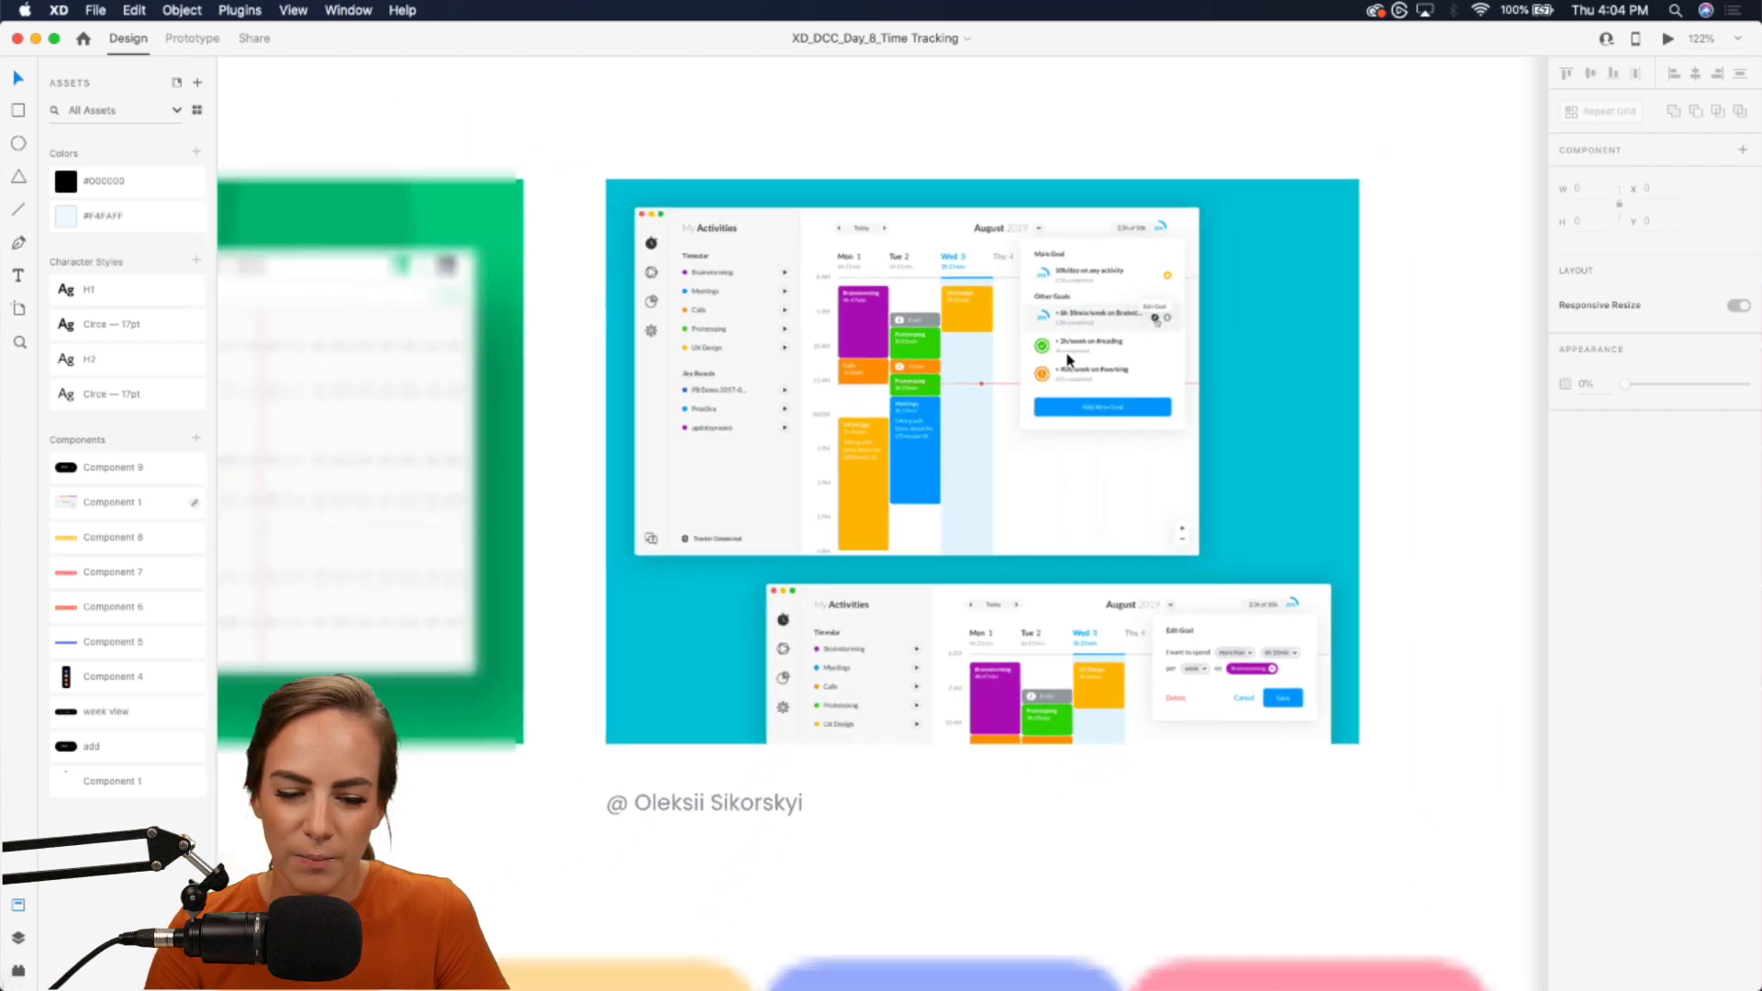
scroll(881, 514, "up", 3)
- Preview the Icons, Fonts and Photos pages of the Resource Booklet component, then return it to its Default State
scroll(1068, 360, "down", 6)
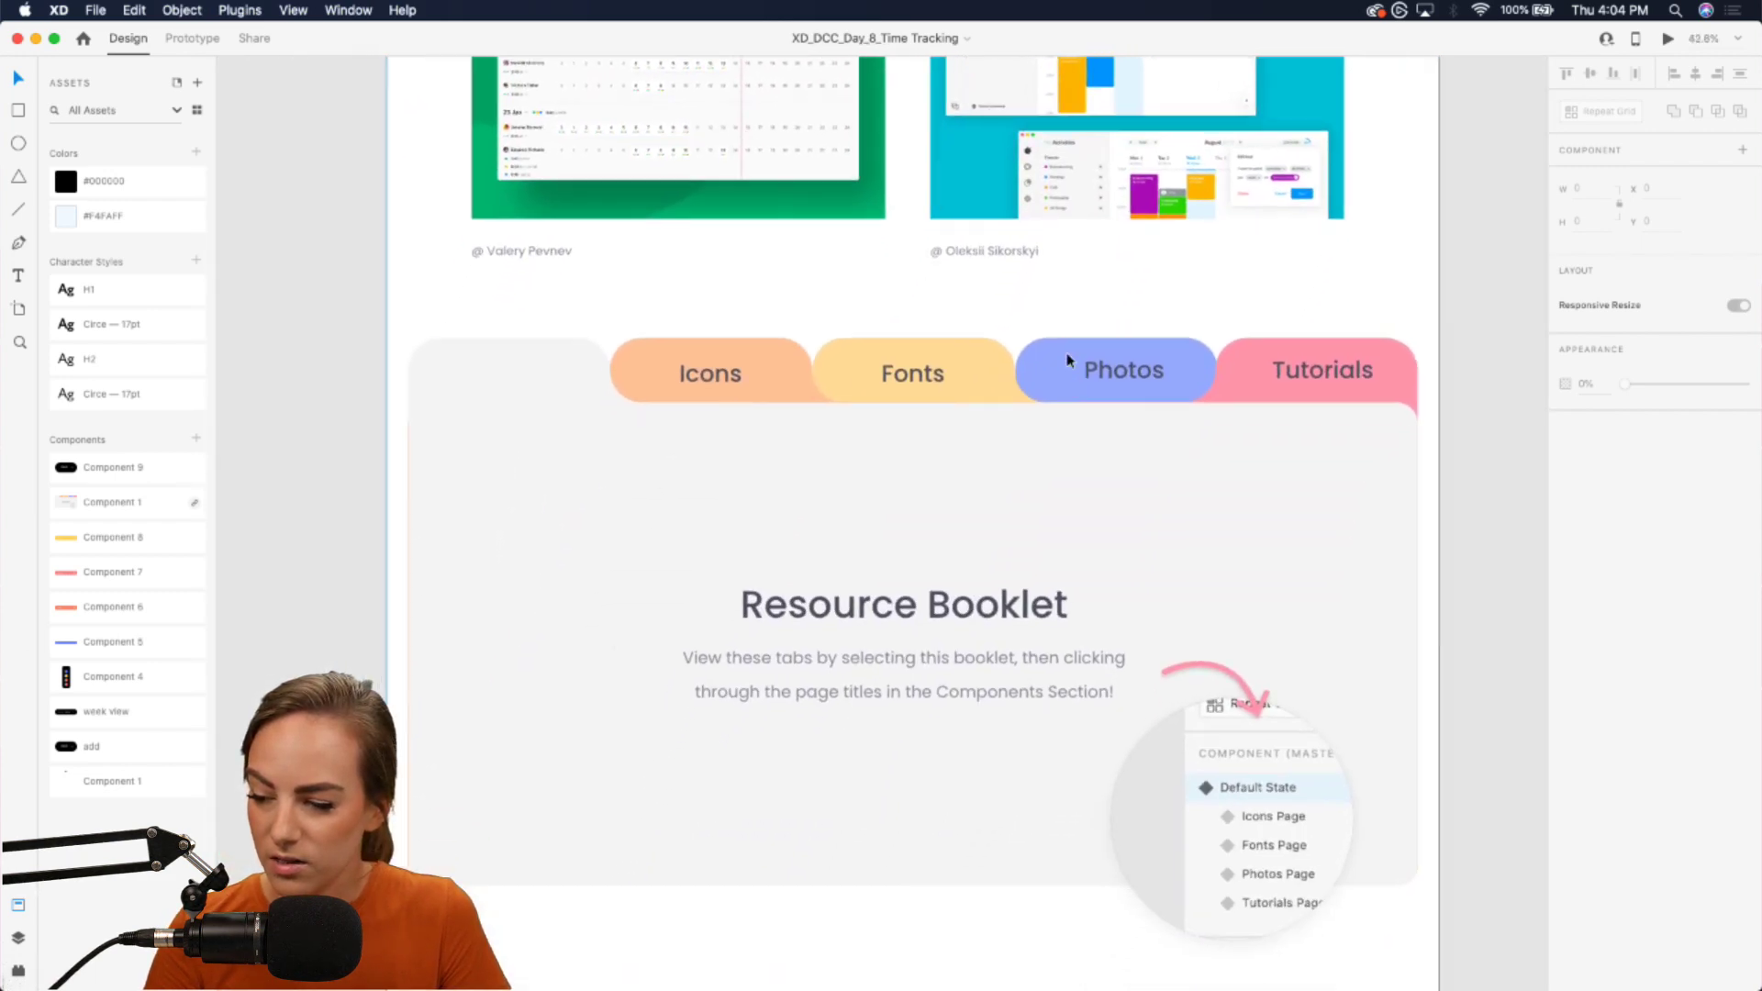
scroll(1067, 360, "down", 3)
left_click(988, 267)
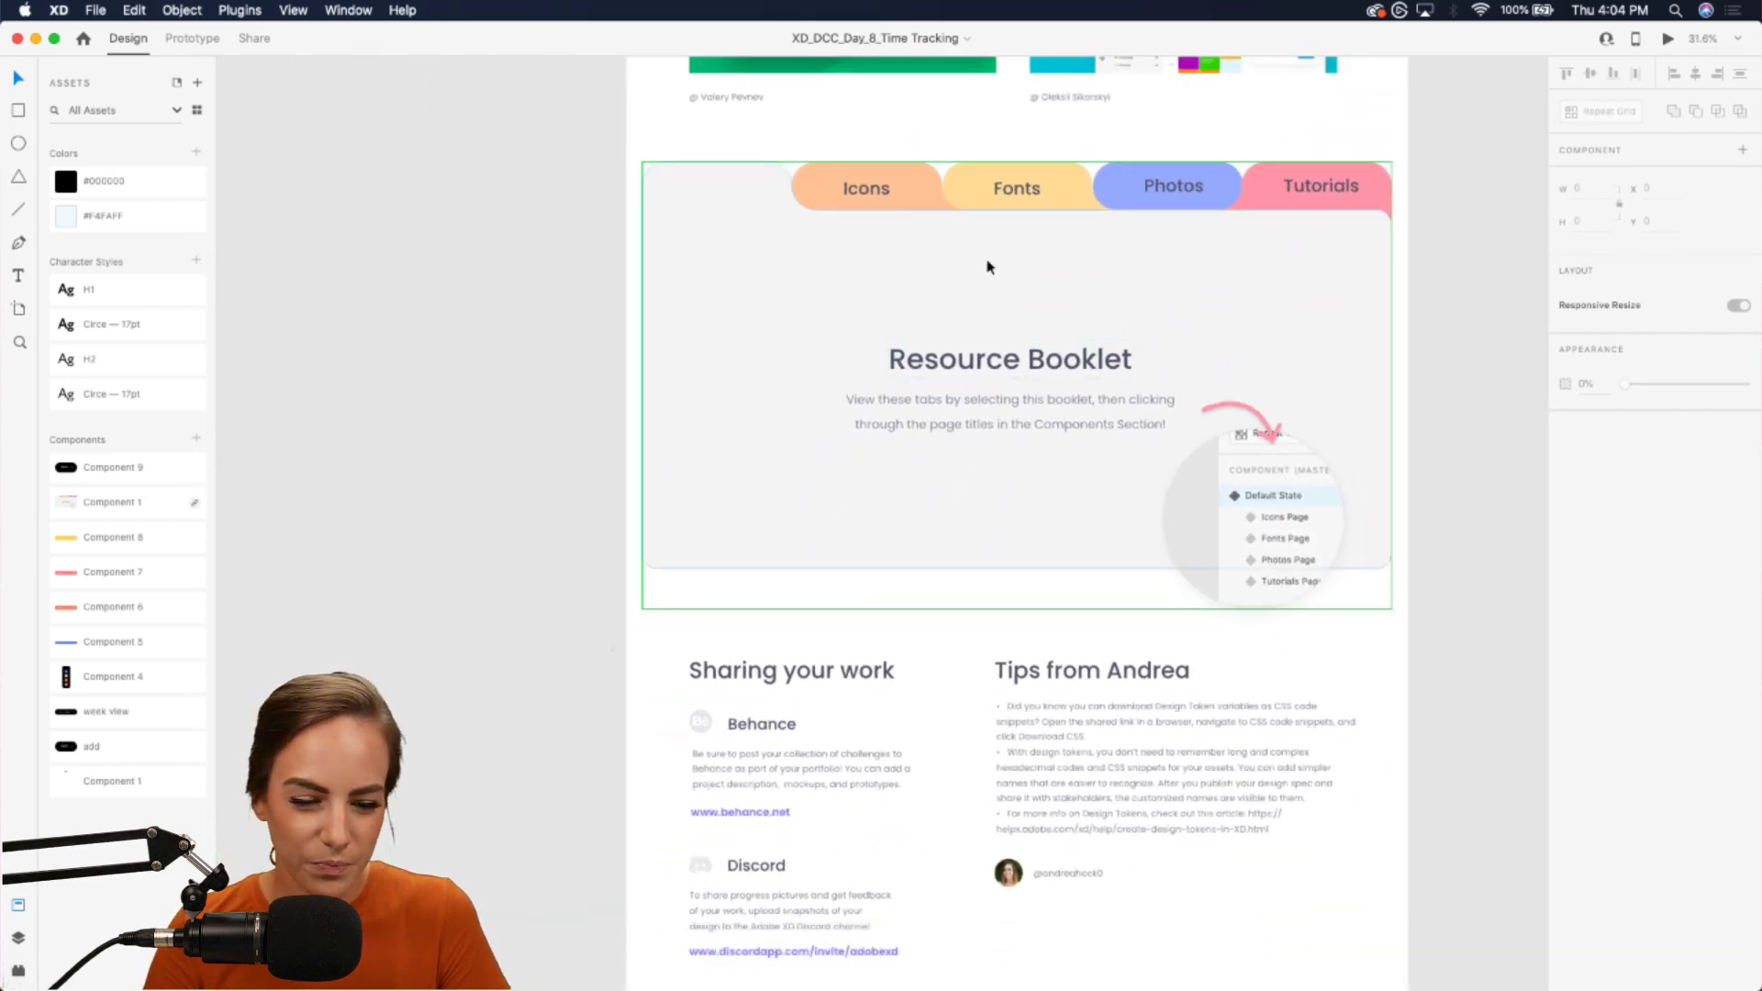
scroll(987, 267, "up", 3)
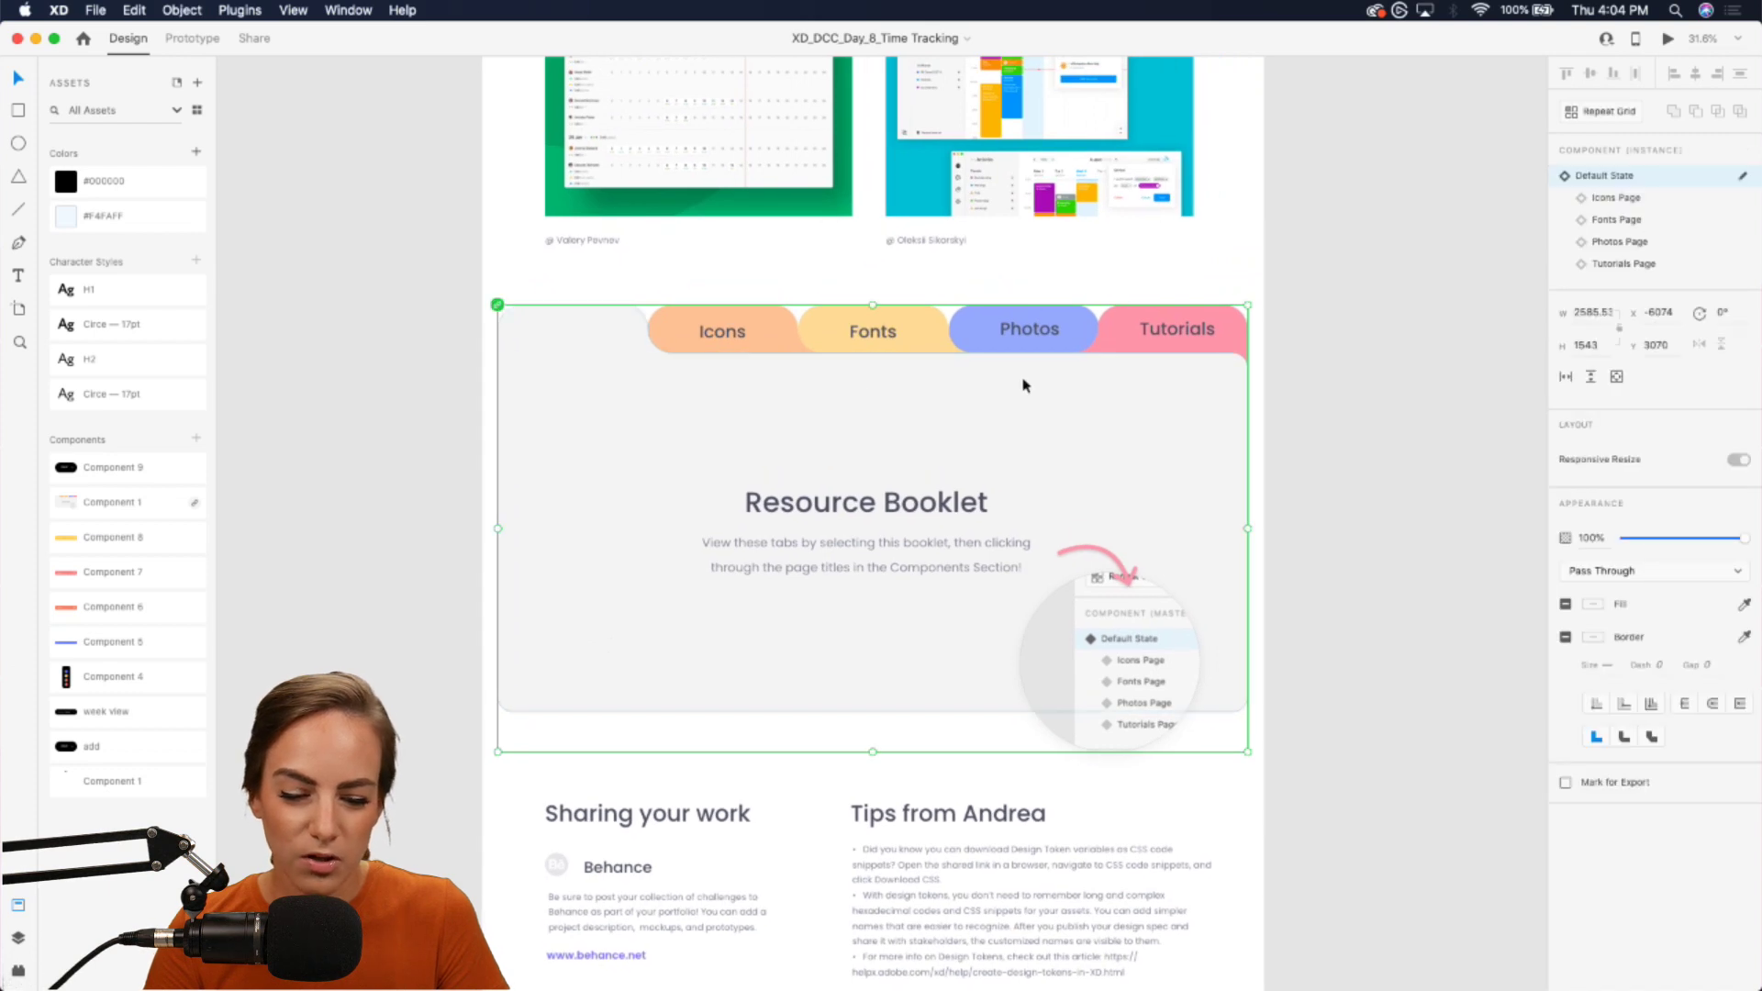
left_click(1621, 198)
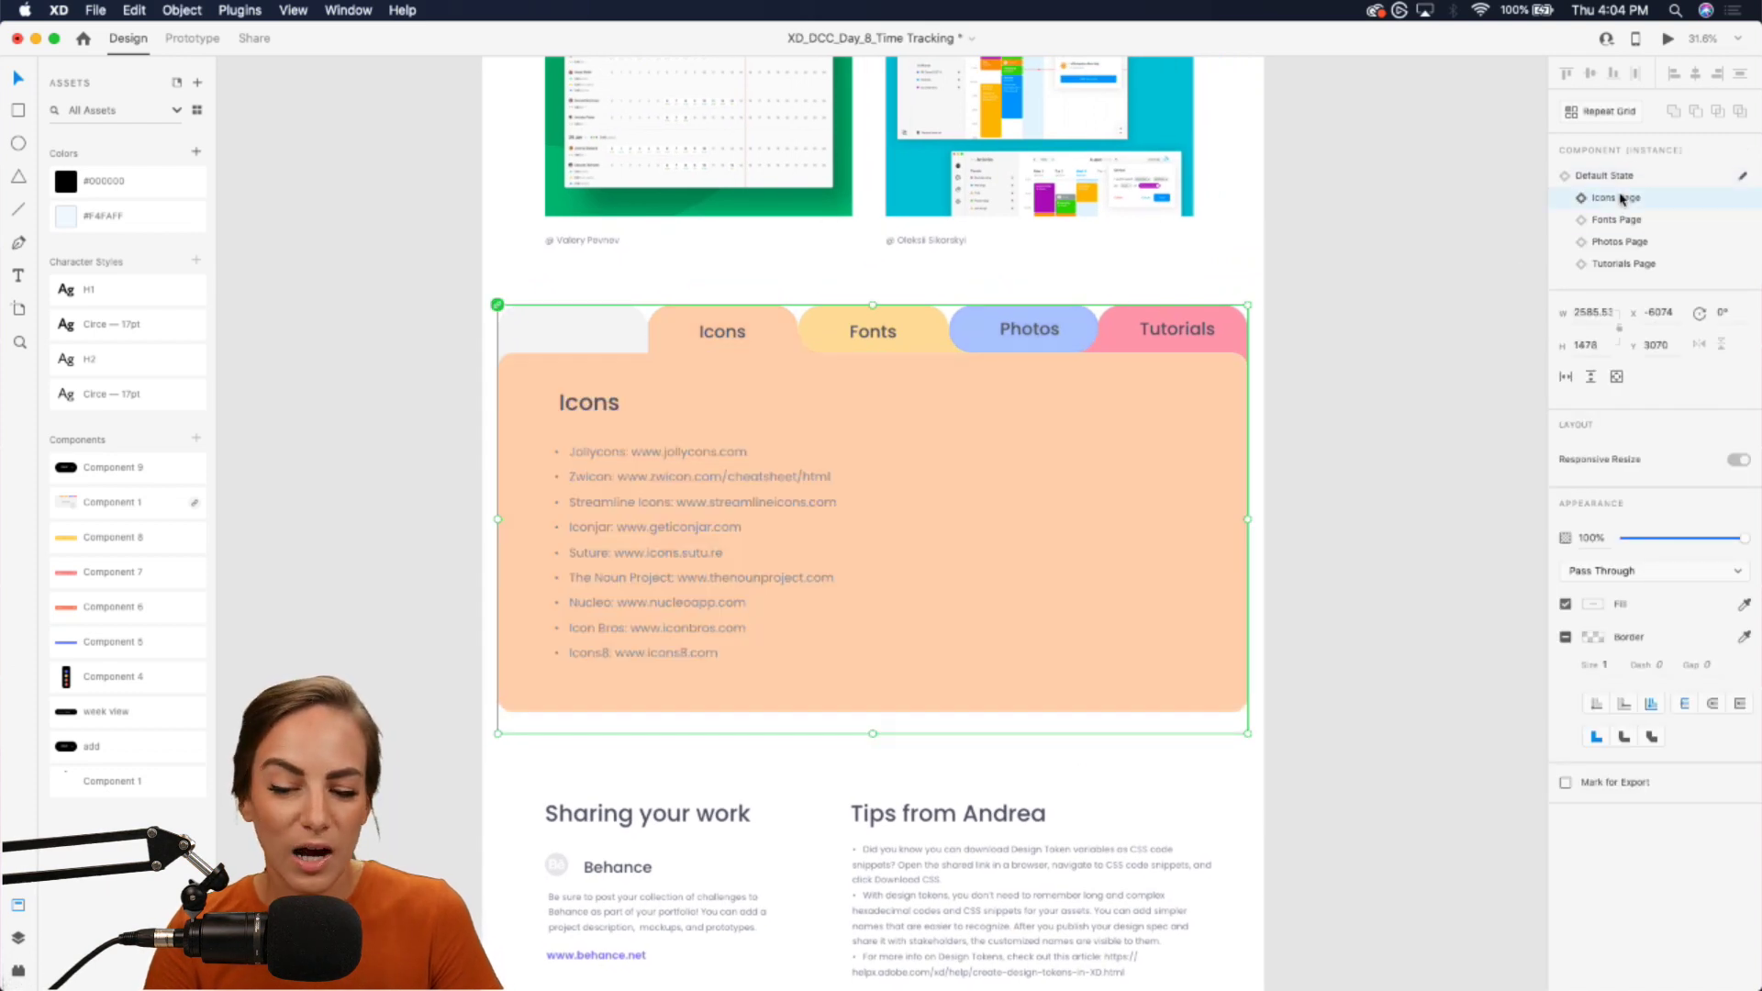
left_click(1606, 221)
left_click(1604, 243)
left_click(1605, 176)
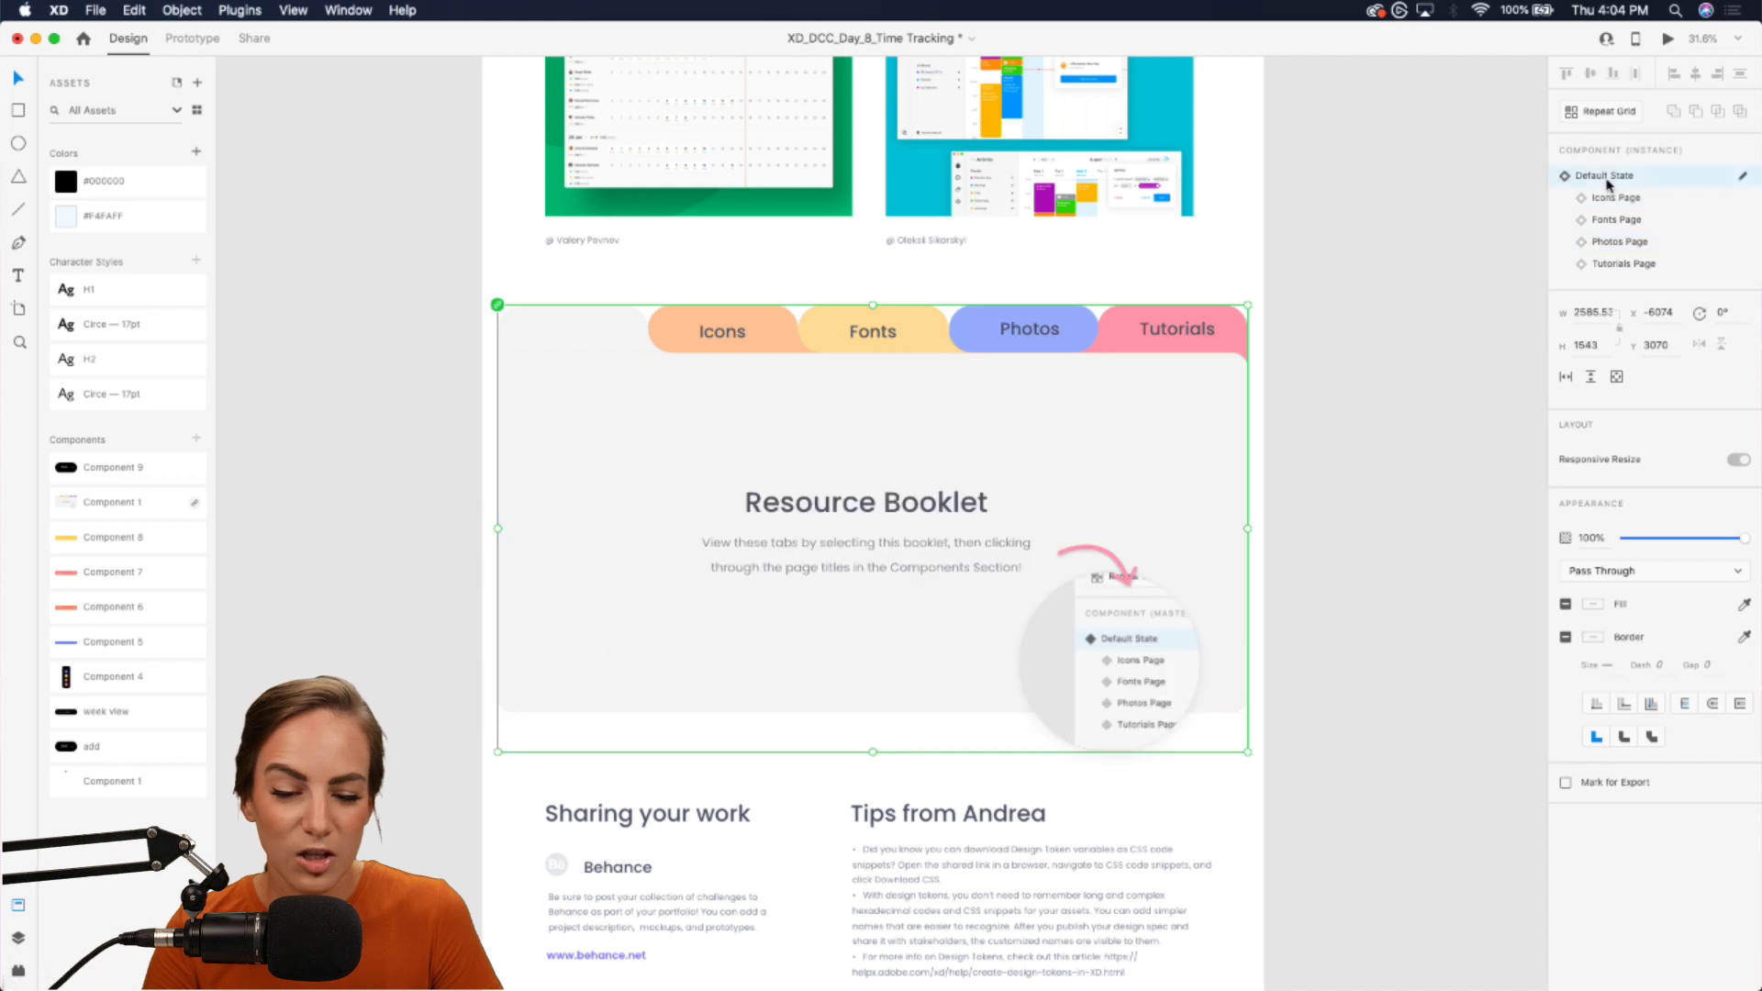
- Read the Sharing your work section and the design token tips beside it on the Day 8 artboard
scroll(842, 538, "down", 3)
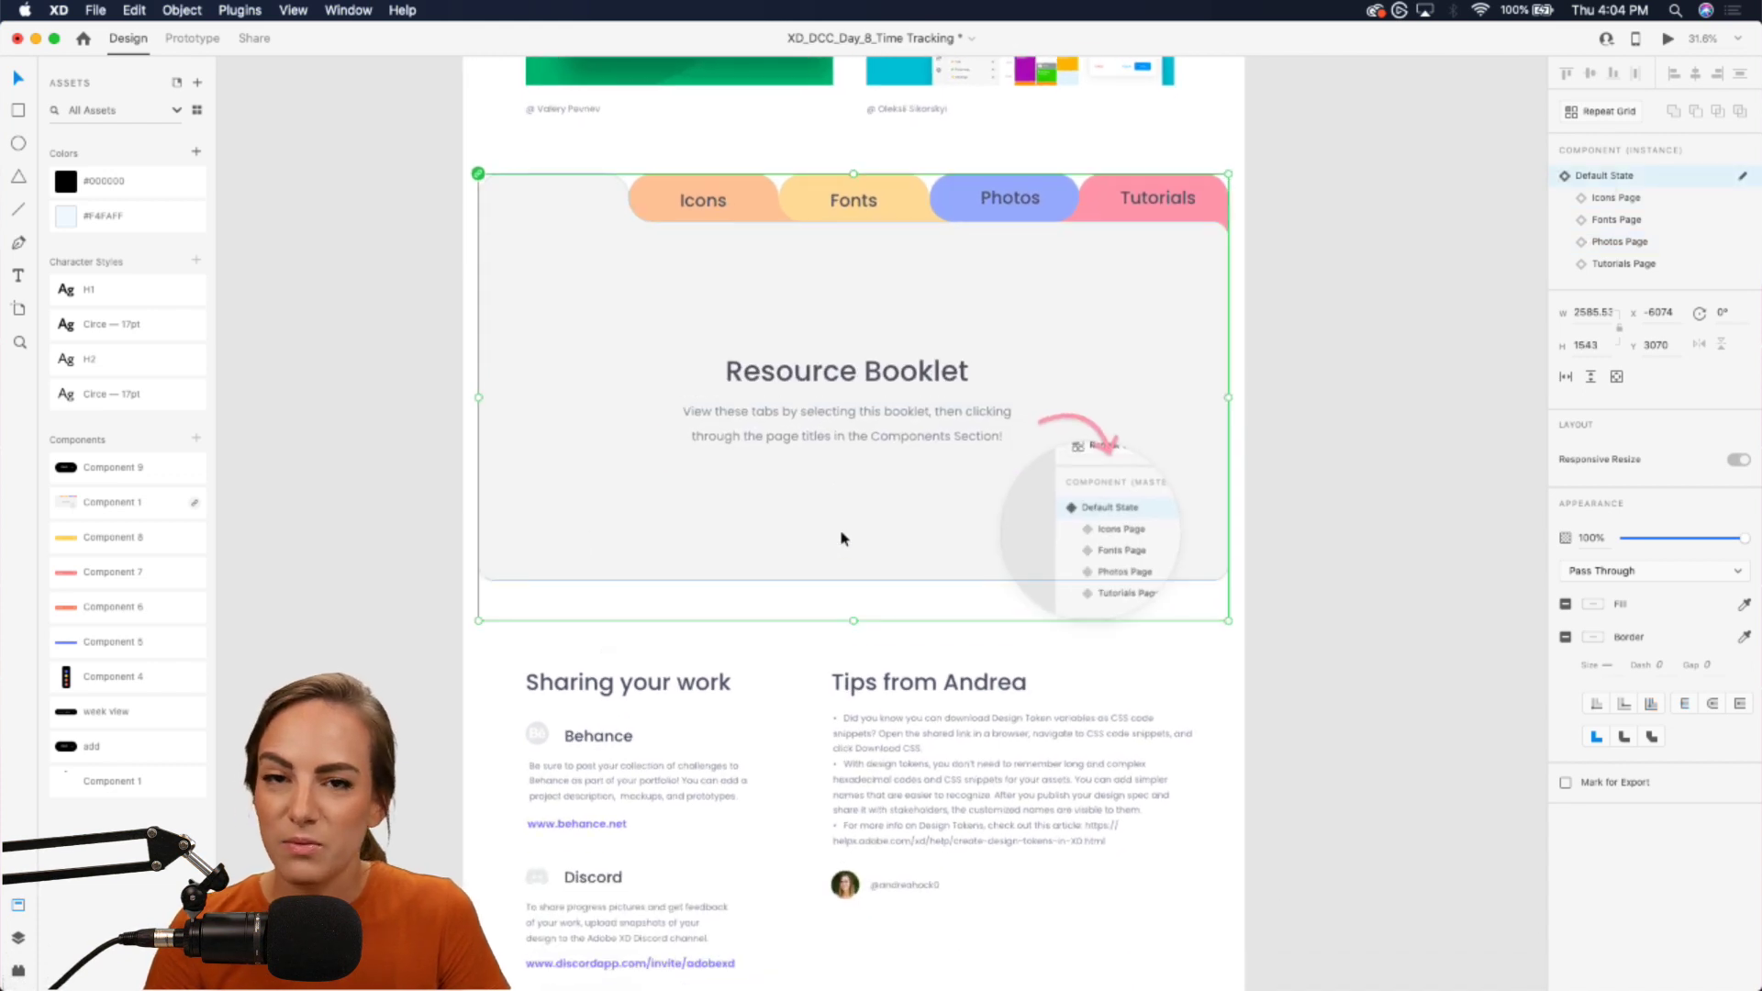
scroll(840, 539, "down", 3)
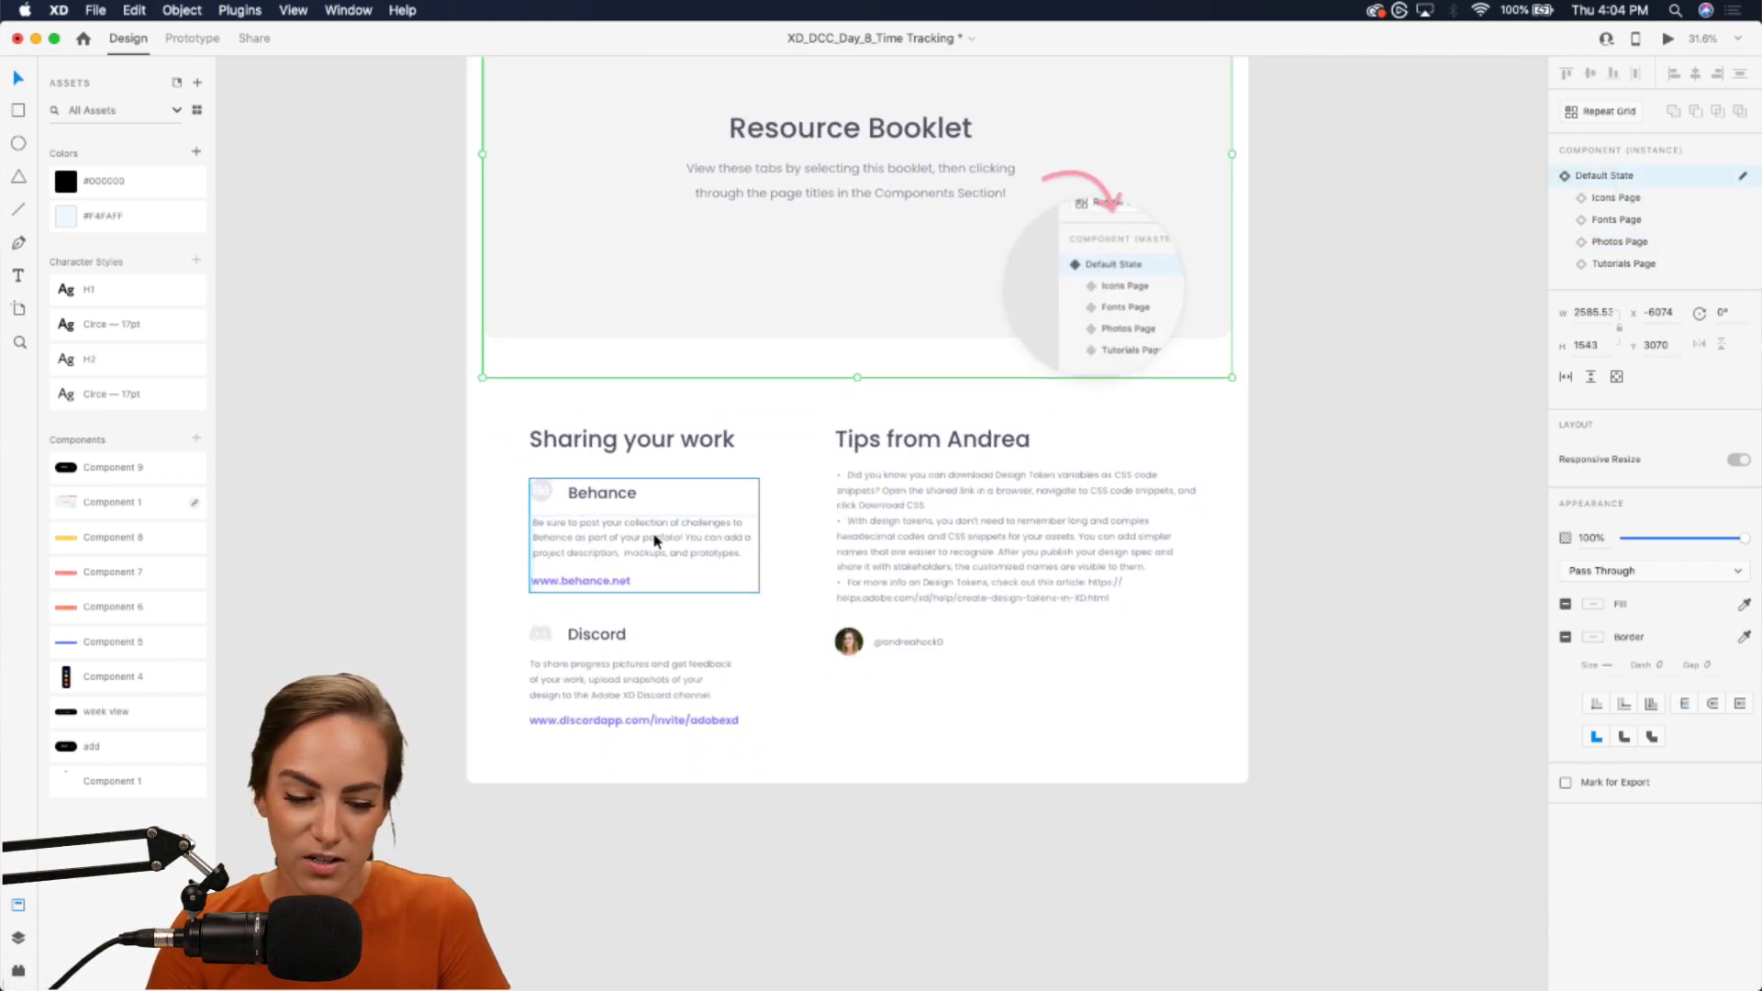
scroll(653, 528, "up", 5)
double_click(653, 528)
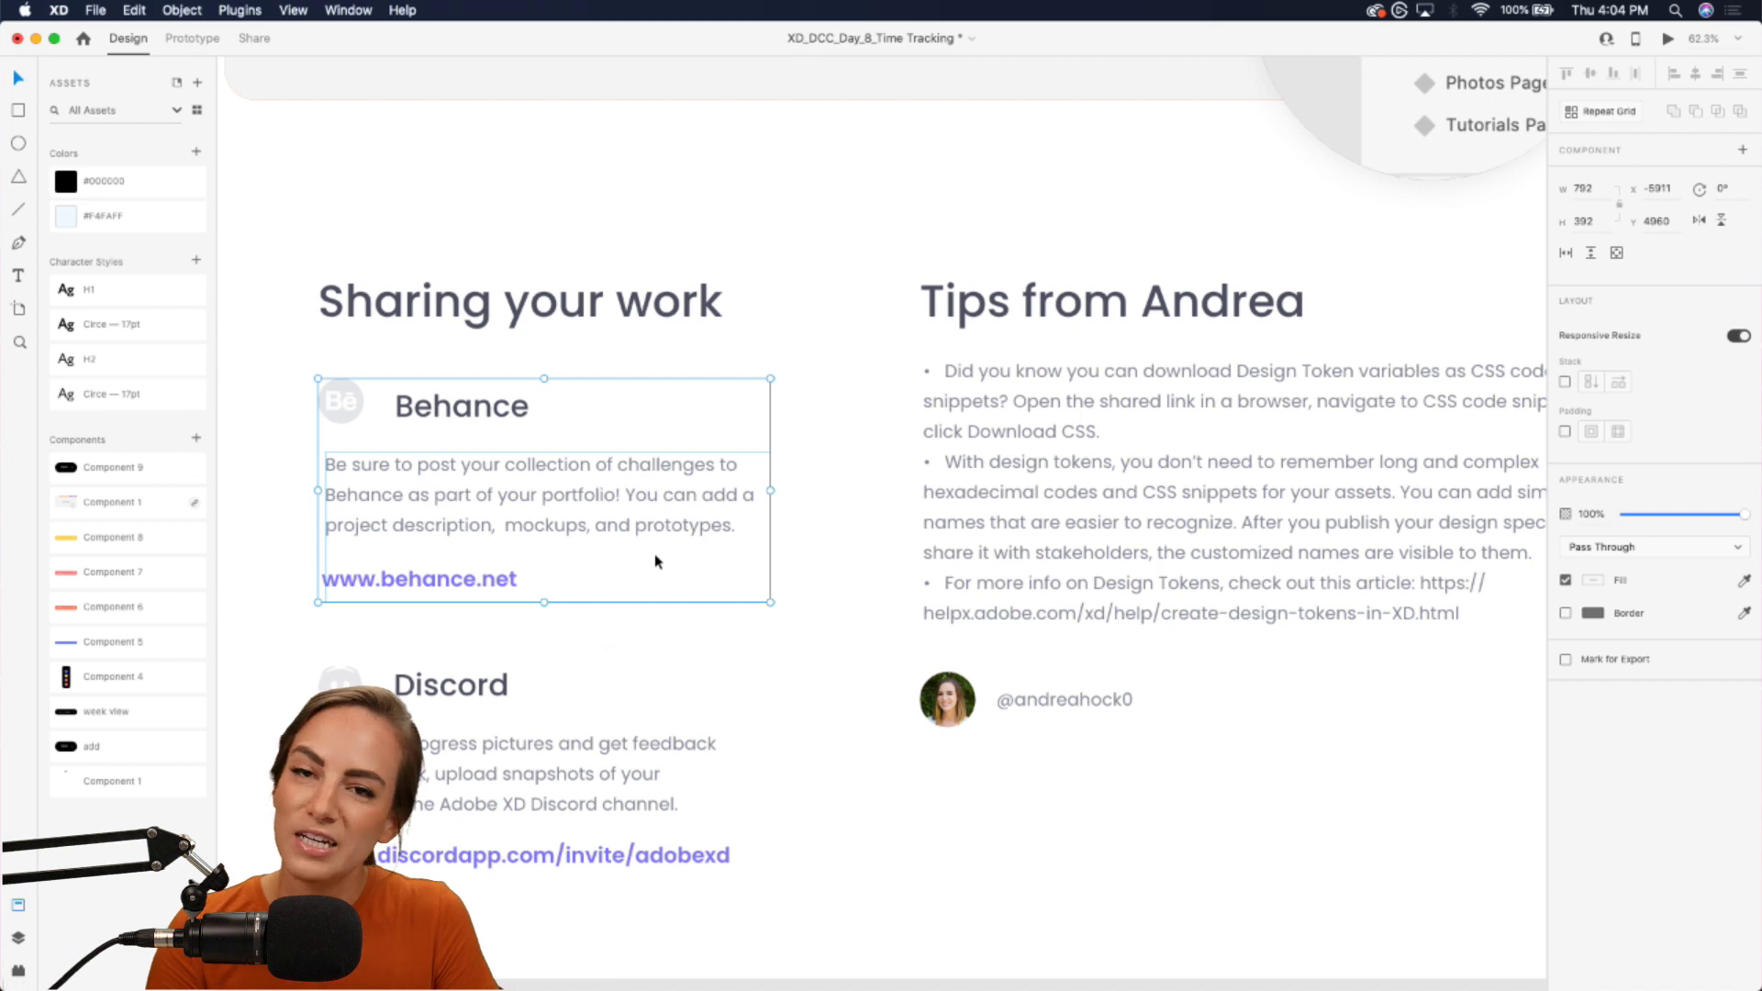
scroll(1010, 495, "right", 5)
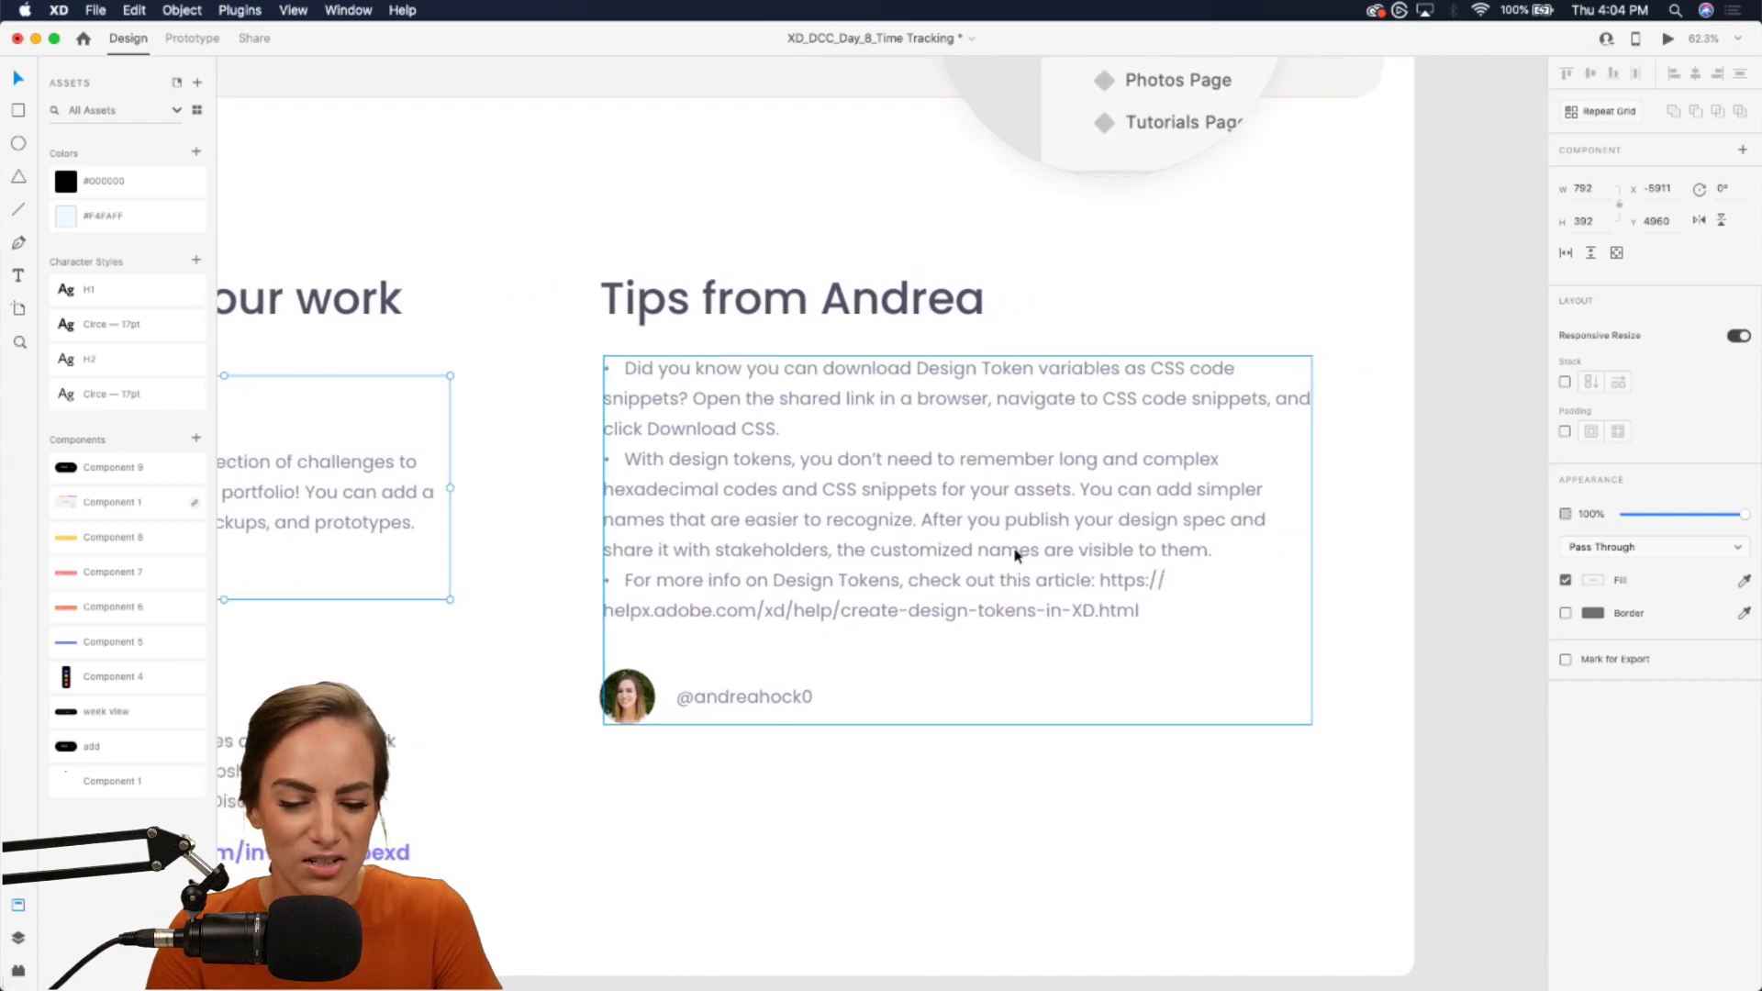
left_click(1426, 470)
scroll(995, 708, "down", 2)
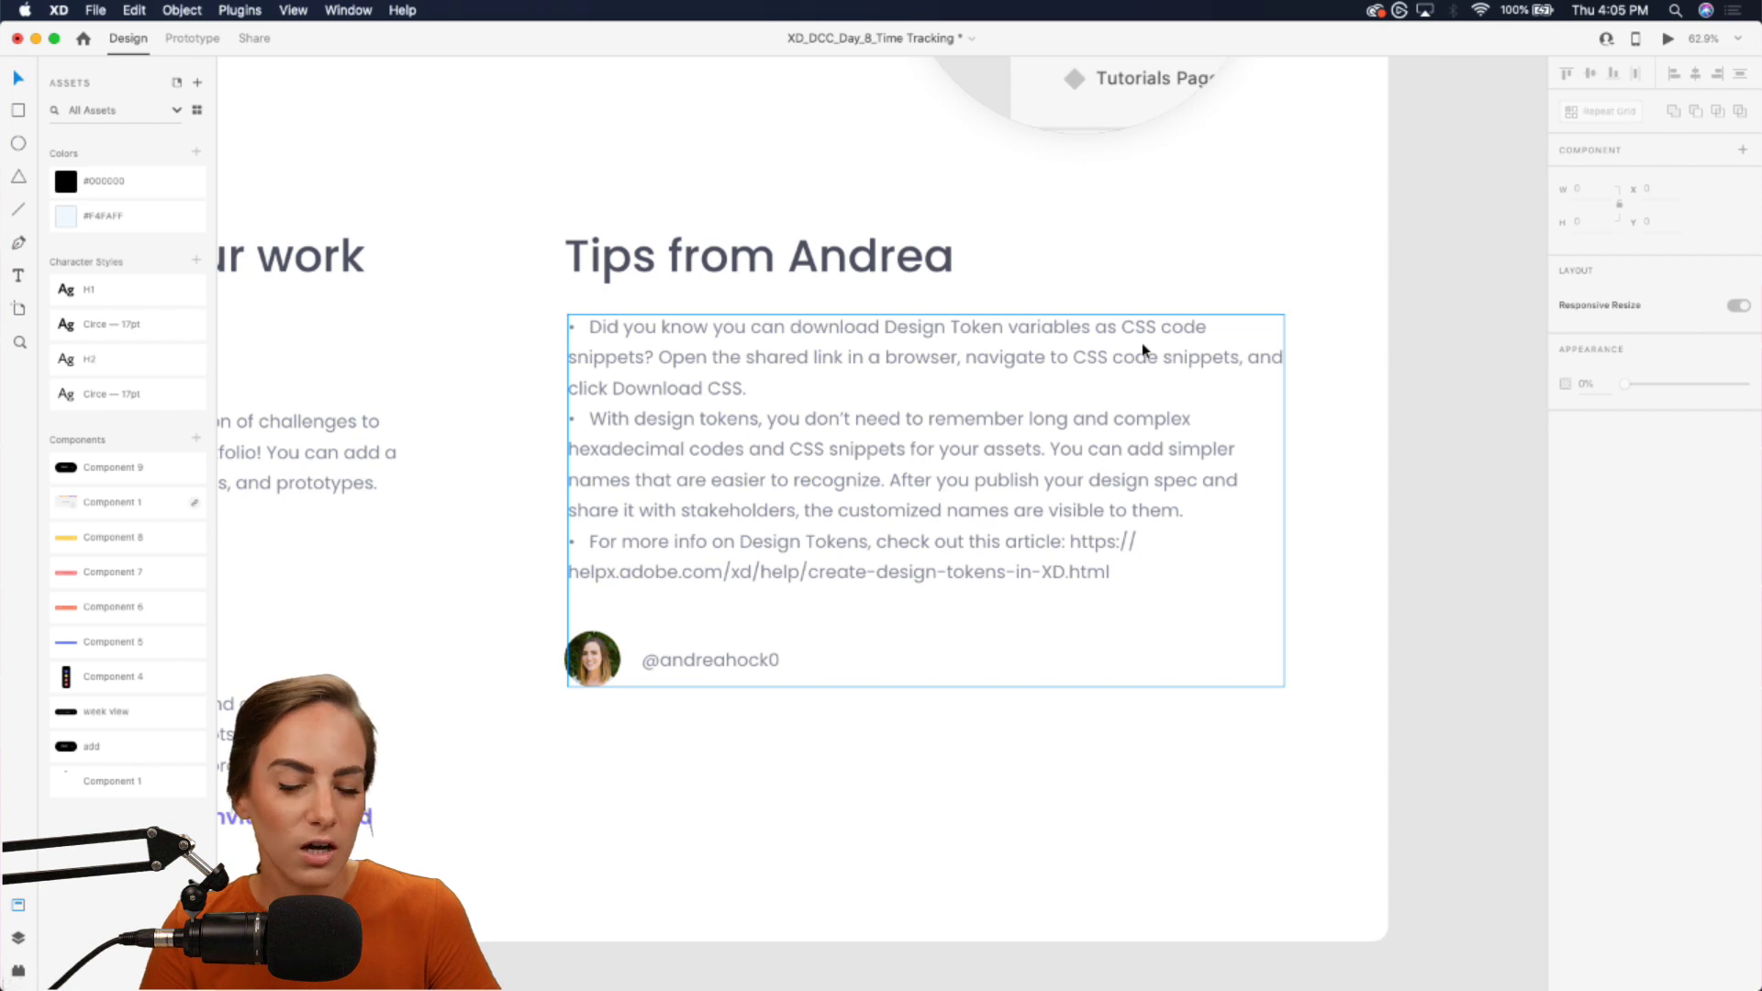
- Switch to Chrome, review the CSS variables in the shared XD_DCC_Day_8_Time Tracking spec, and switch back to Adobe XD
left_click(1133, 977)
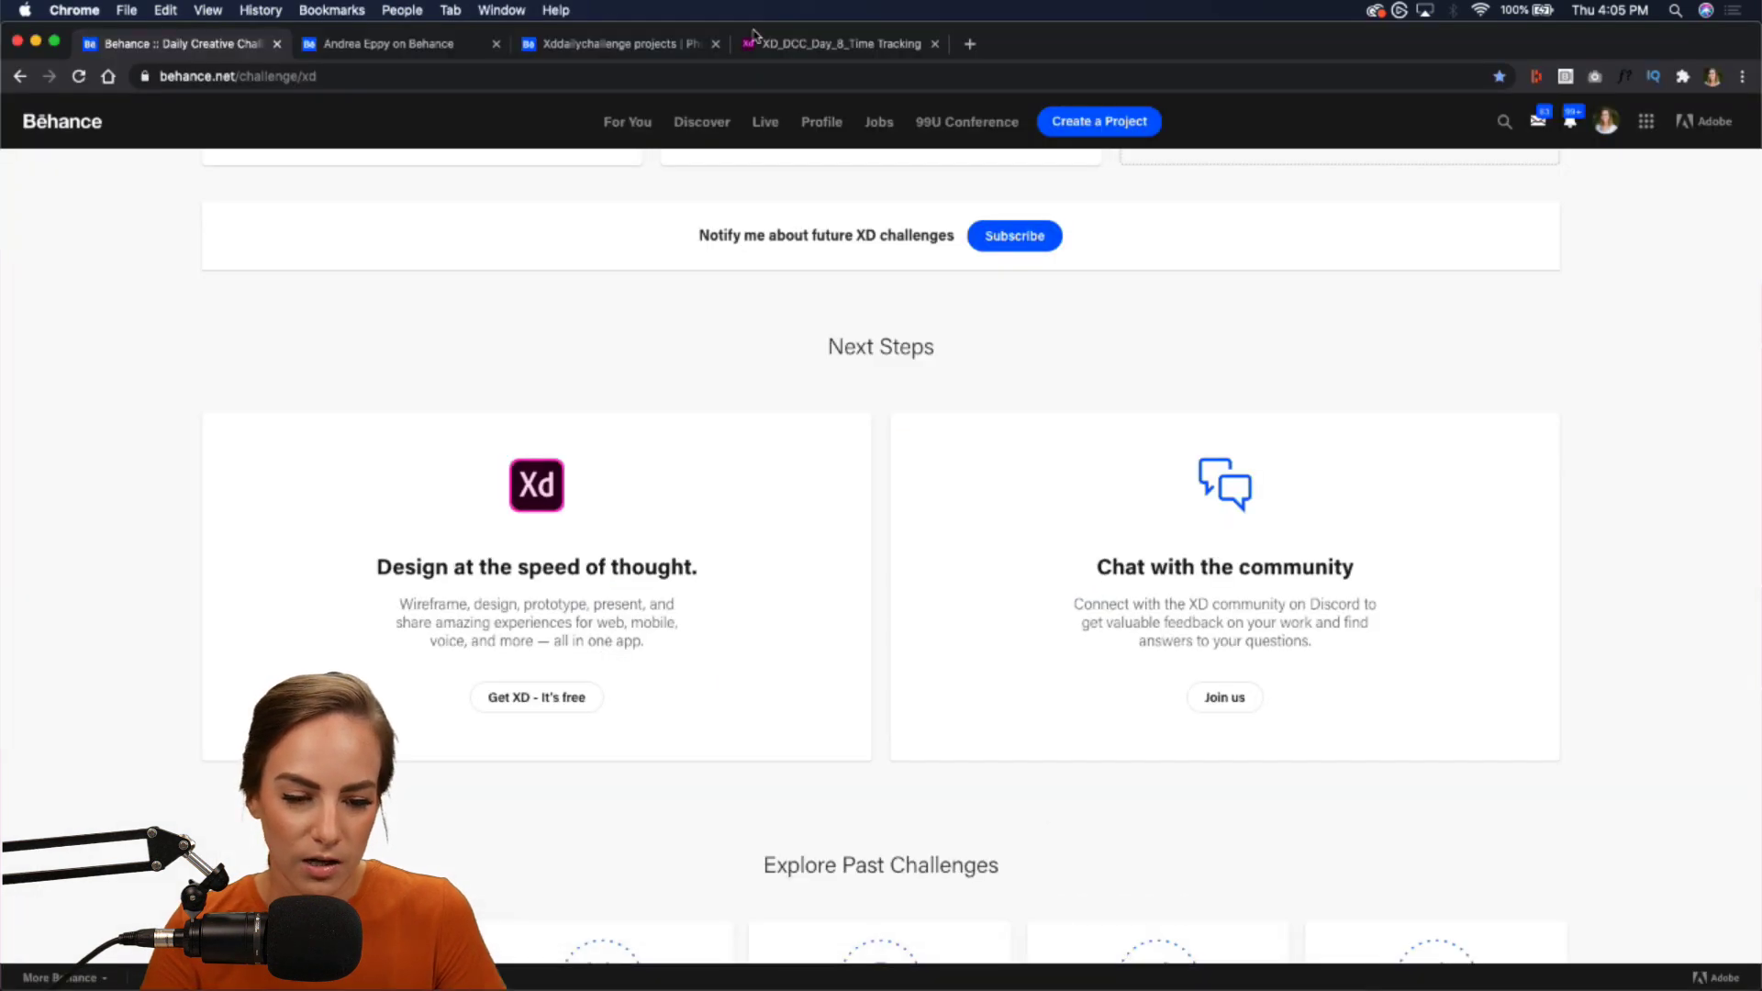
left_click(803, 44)
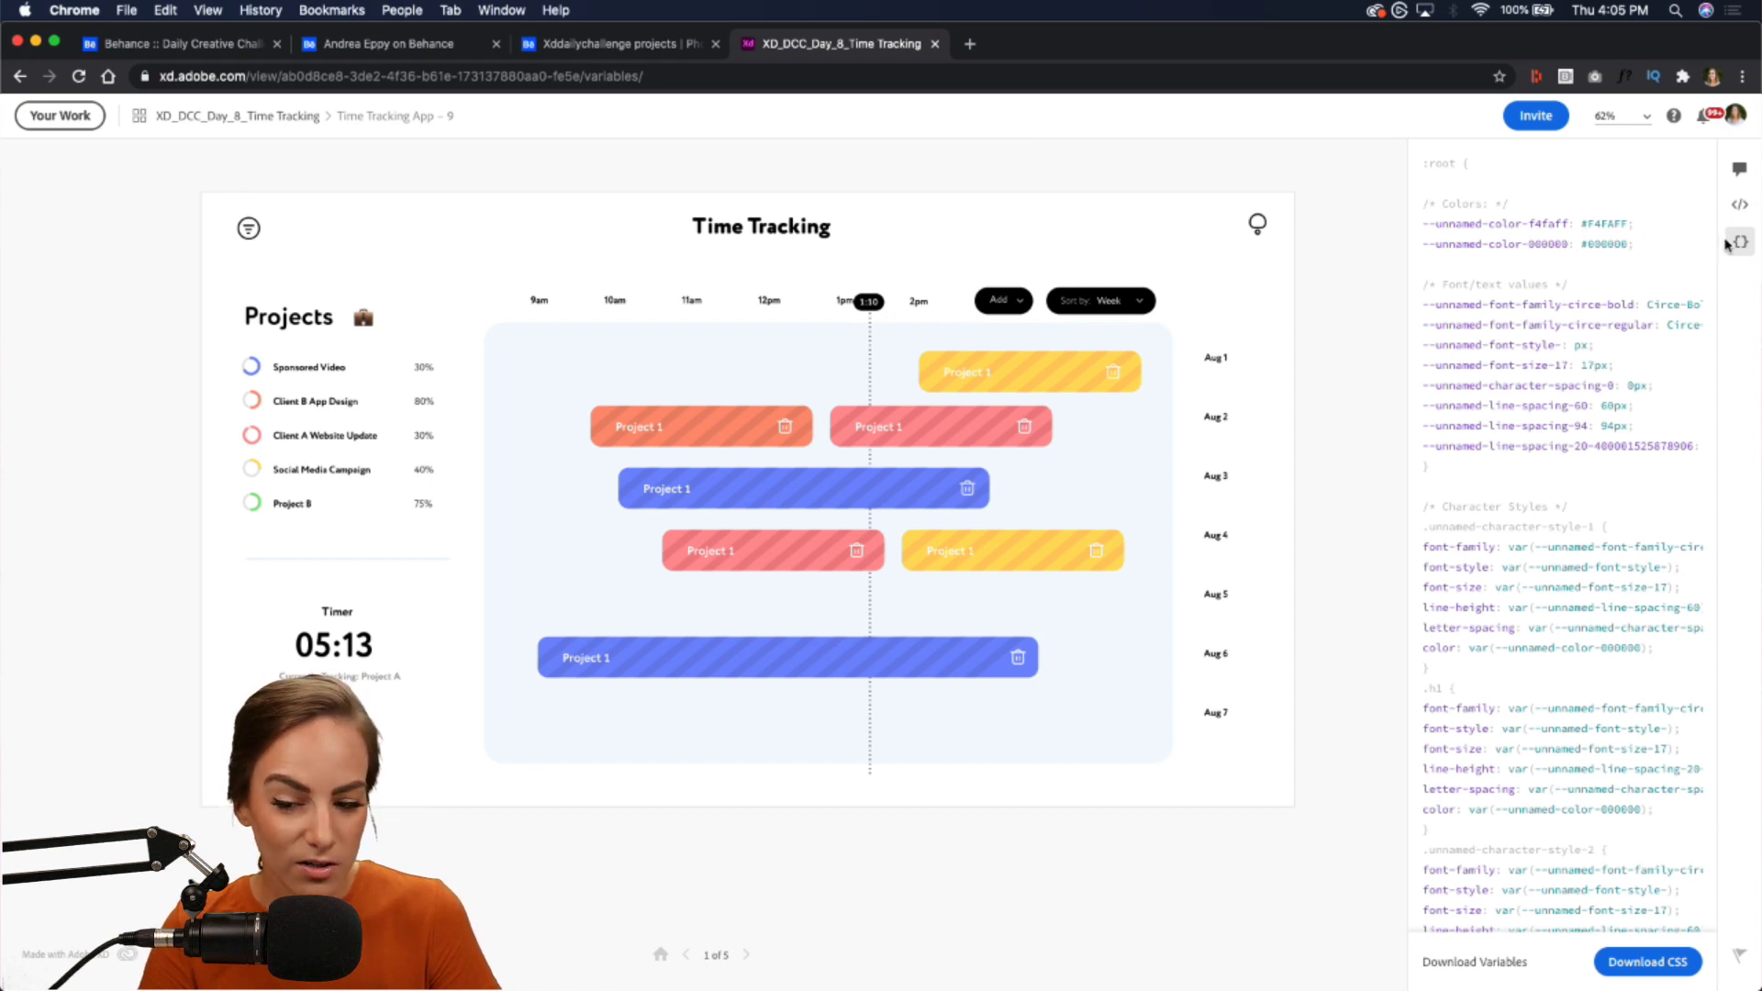
scroll(1537, 567, "down", 5)
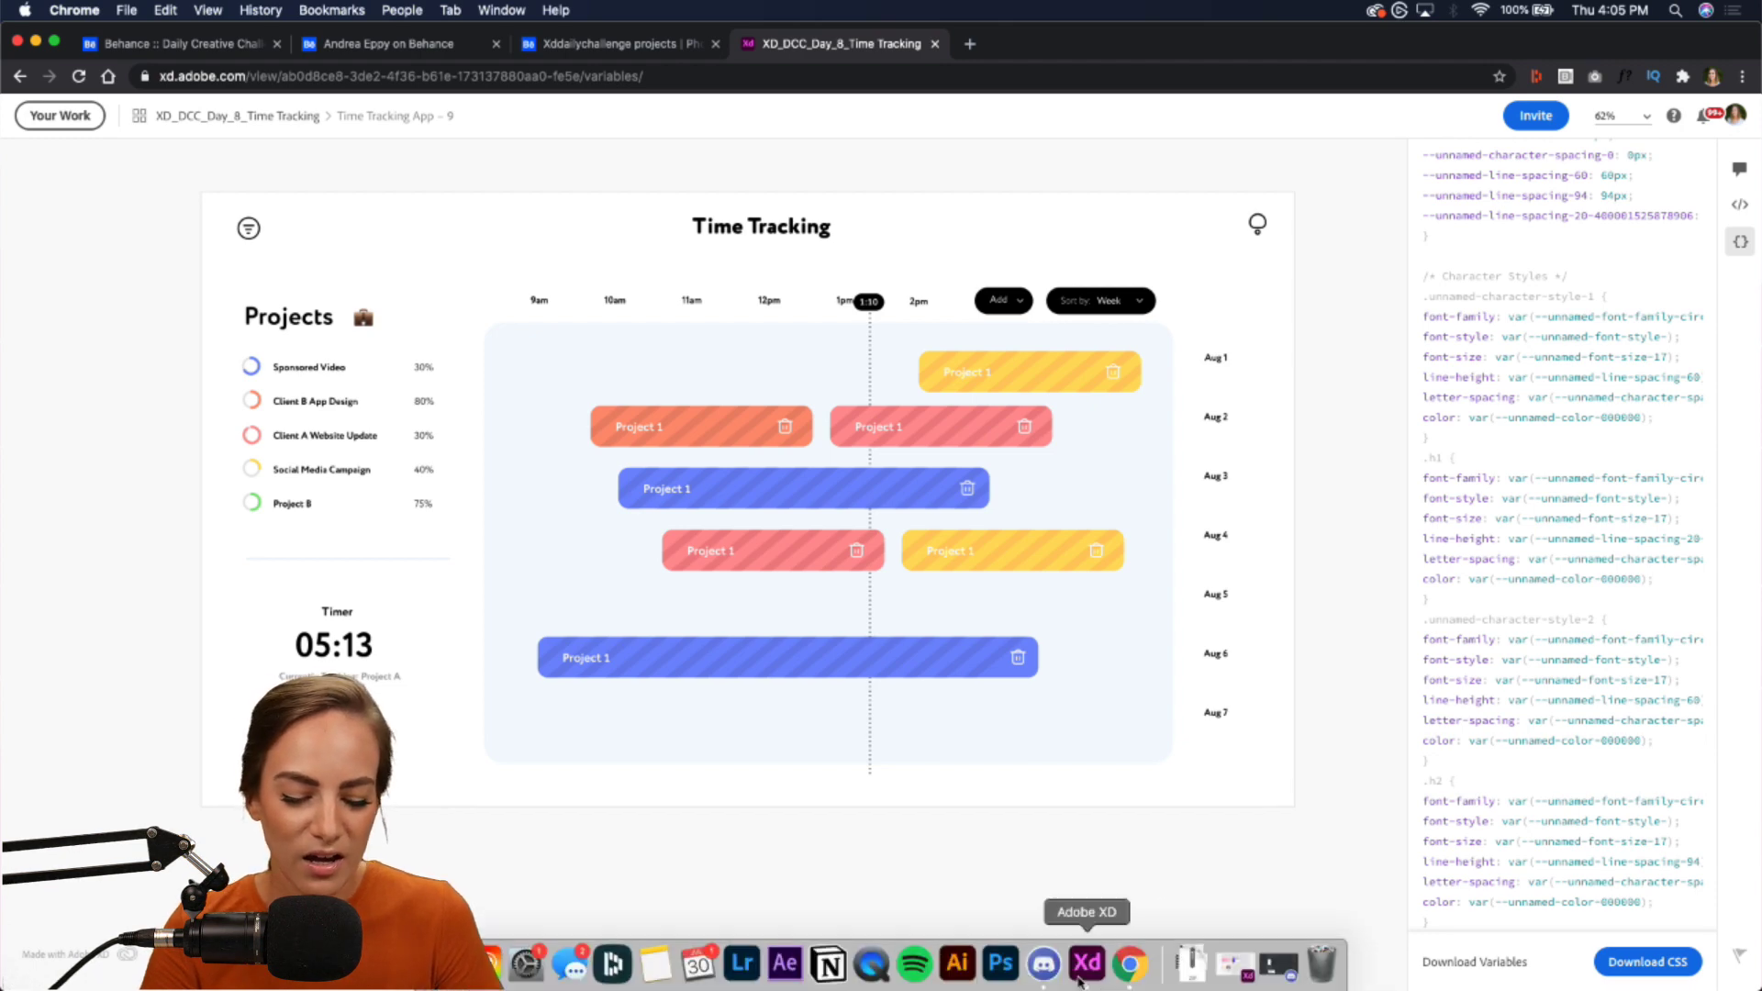
left_click(1084, 964)
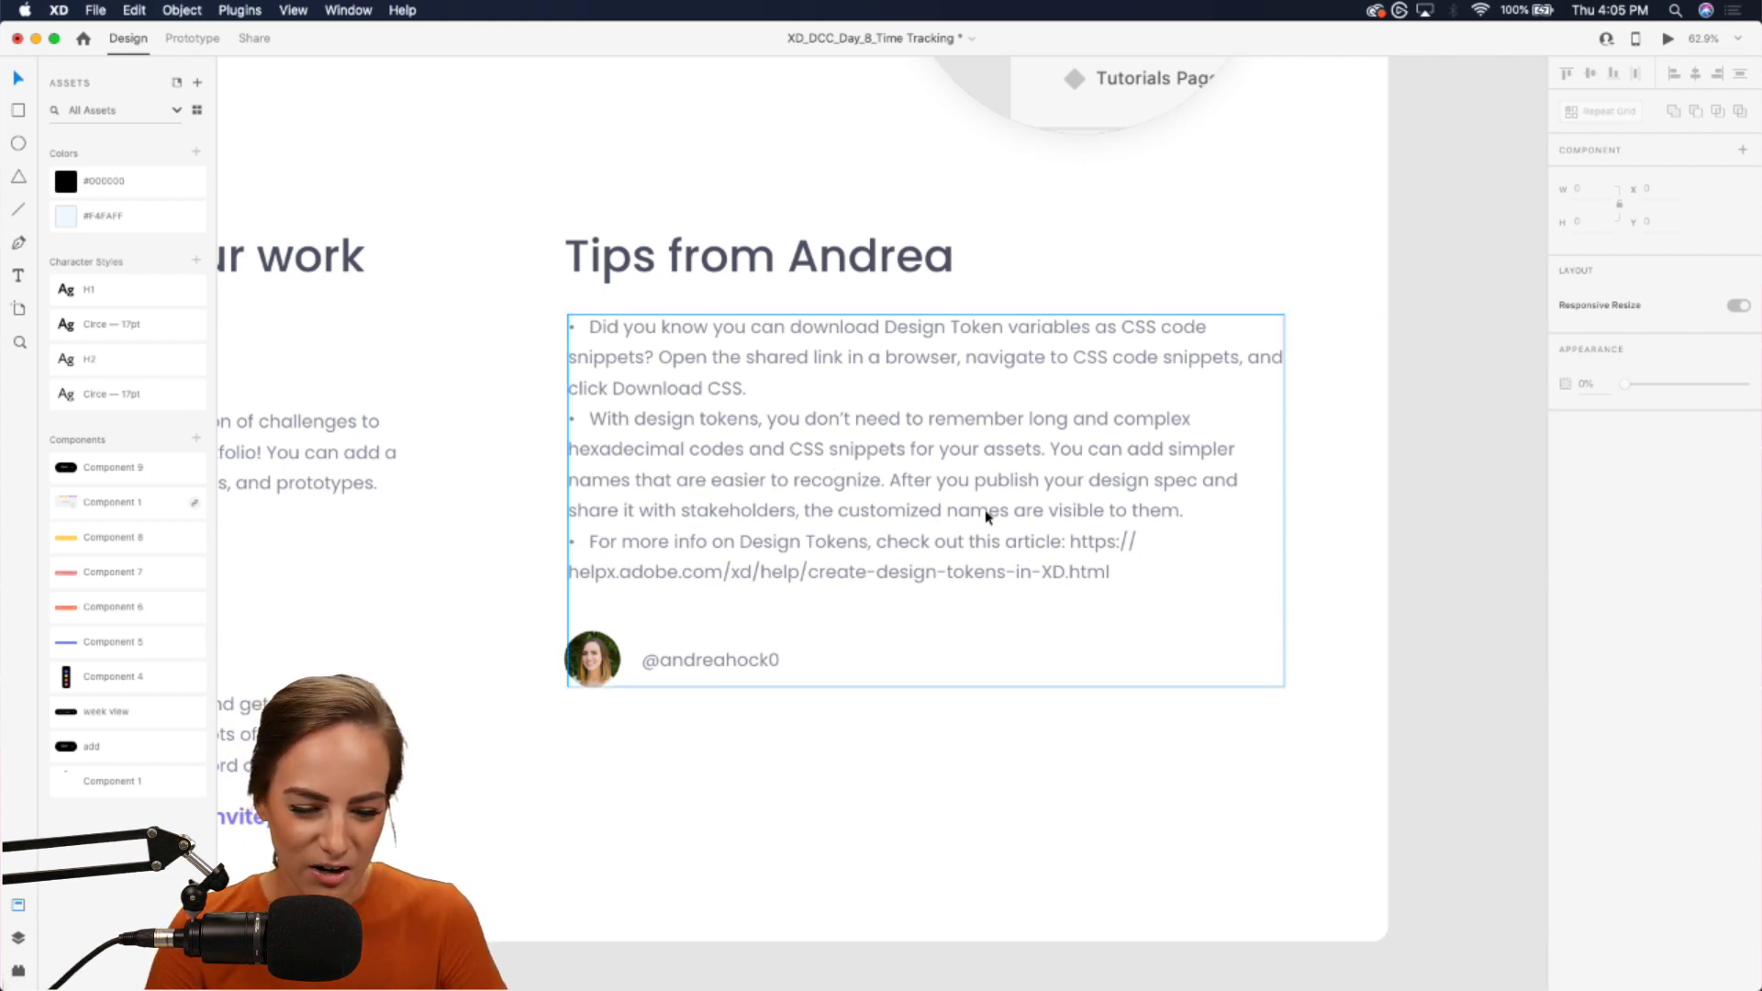
- Examine the Time Tracking App starter artboard, including its projects list, timer and empty schedule panel
scroll(1077, 525, "up", 15)
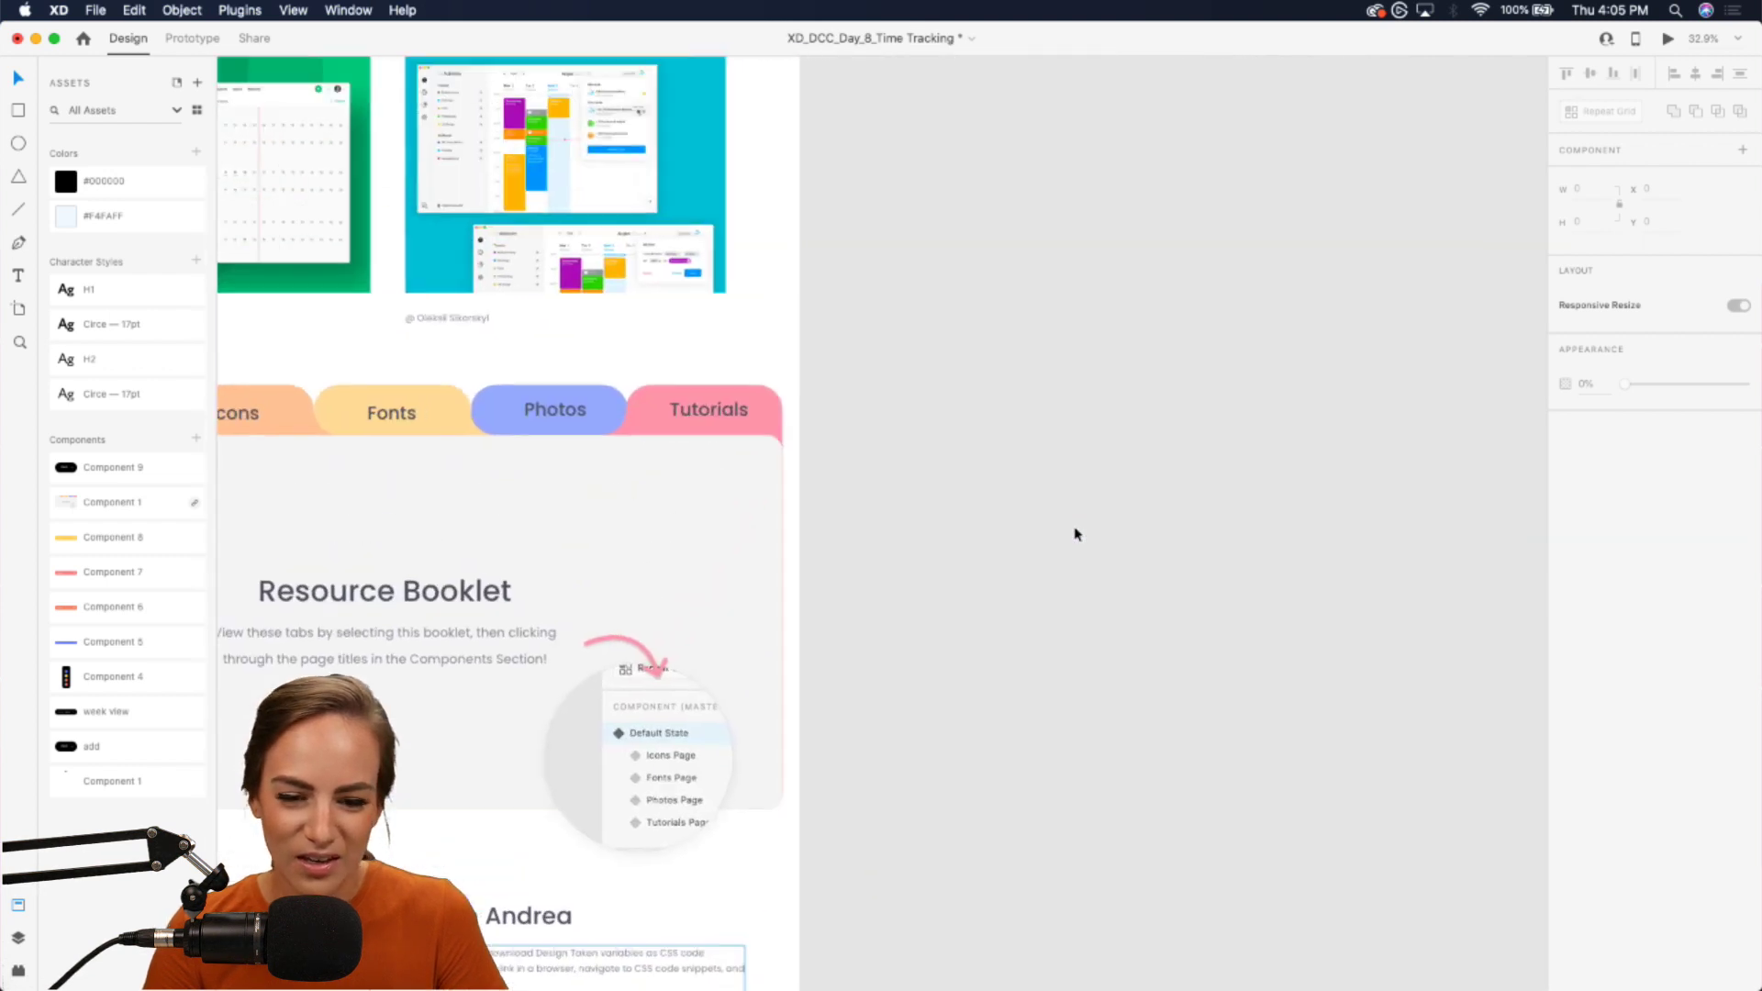
scroll(1076, 534, "up", 3)
scroll(1077, 532, "up", 5)
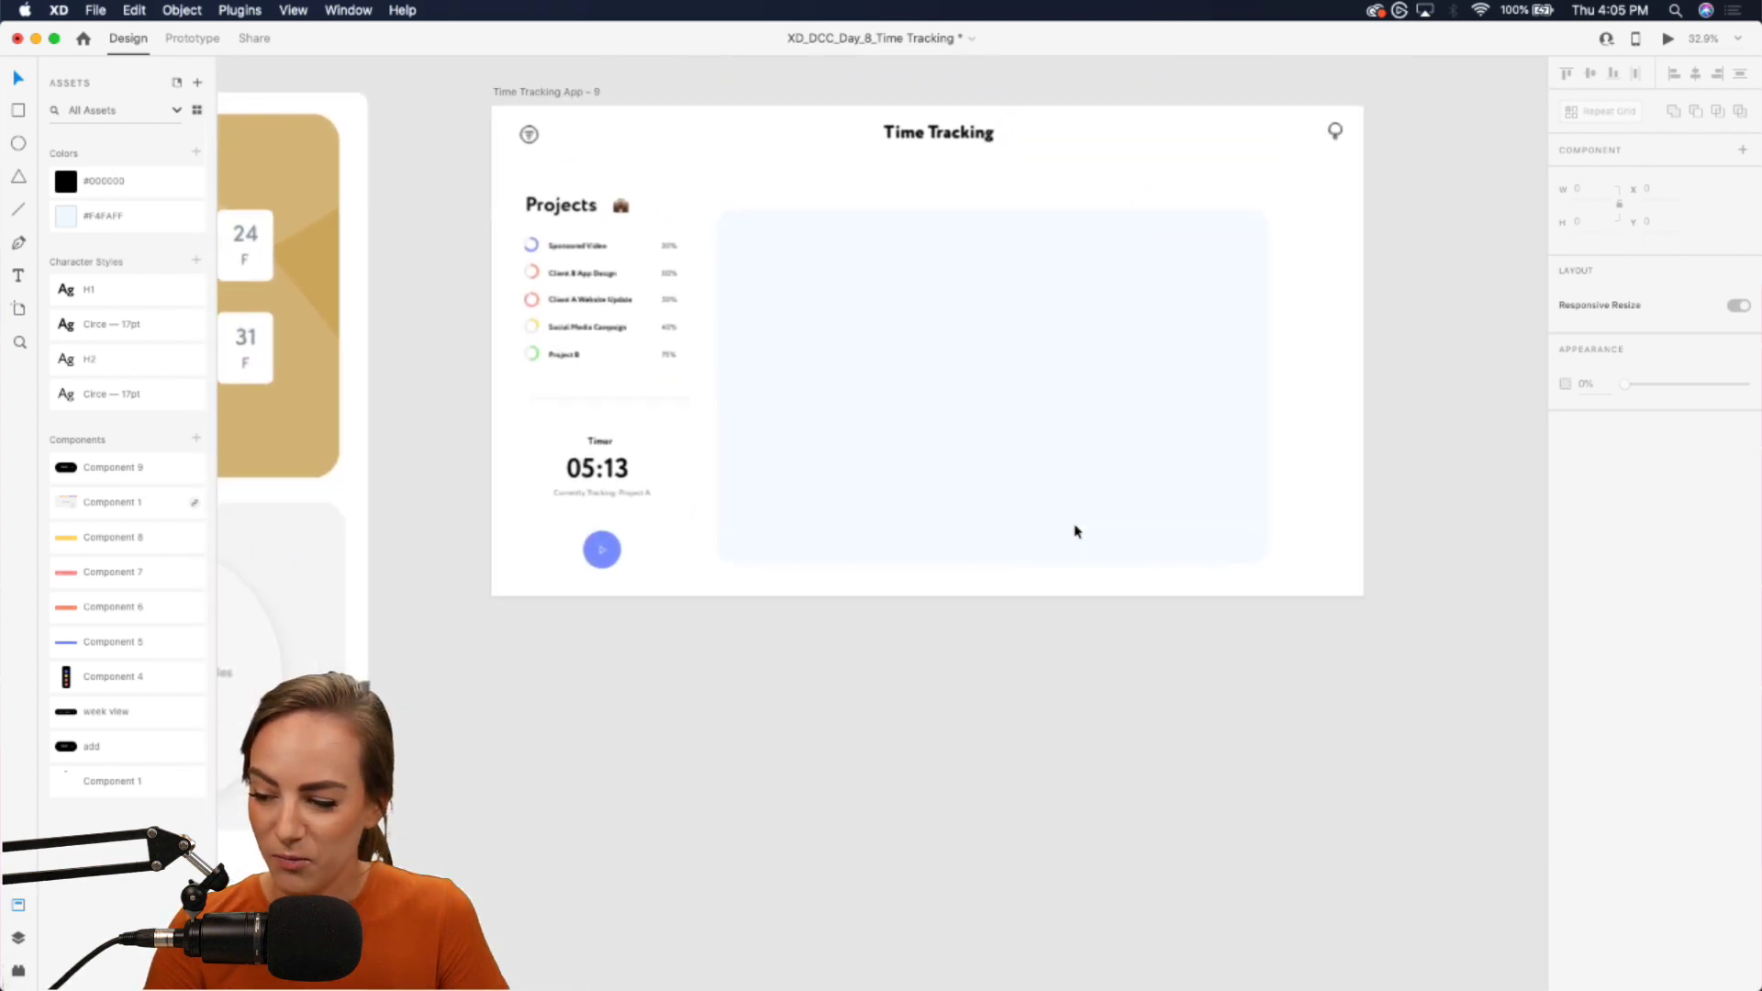
scroll(1076, 531, "up", 2)
scroll(1076, 531, "up", 4)
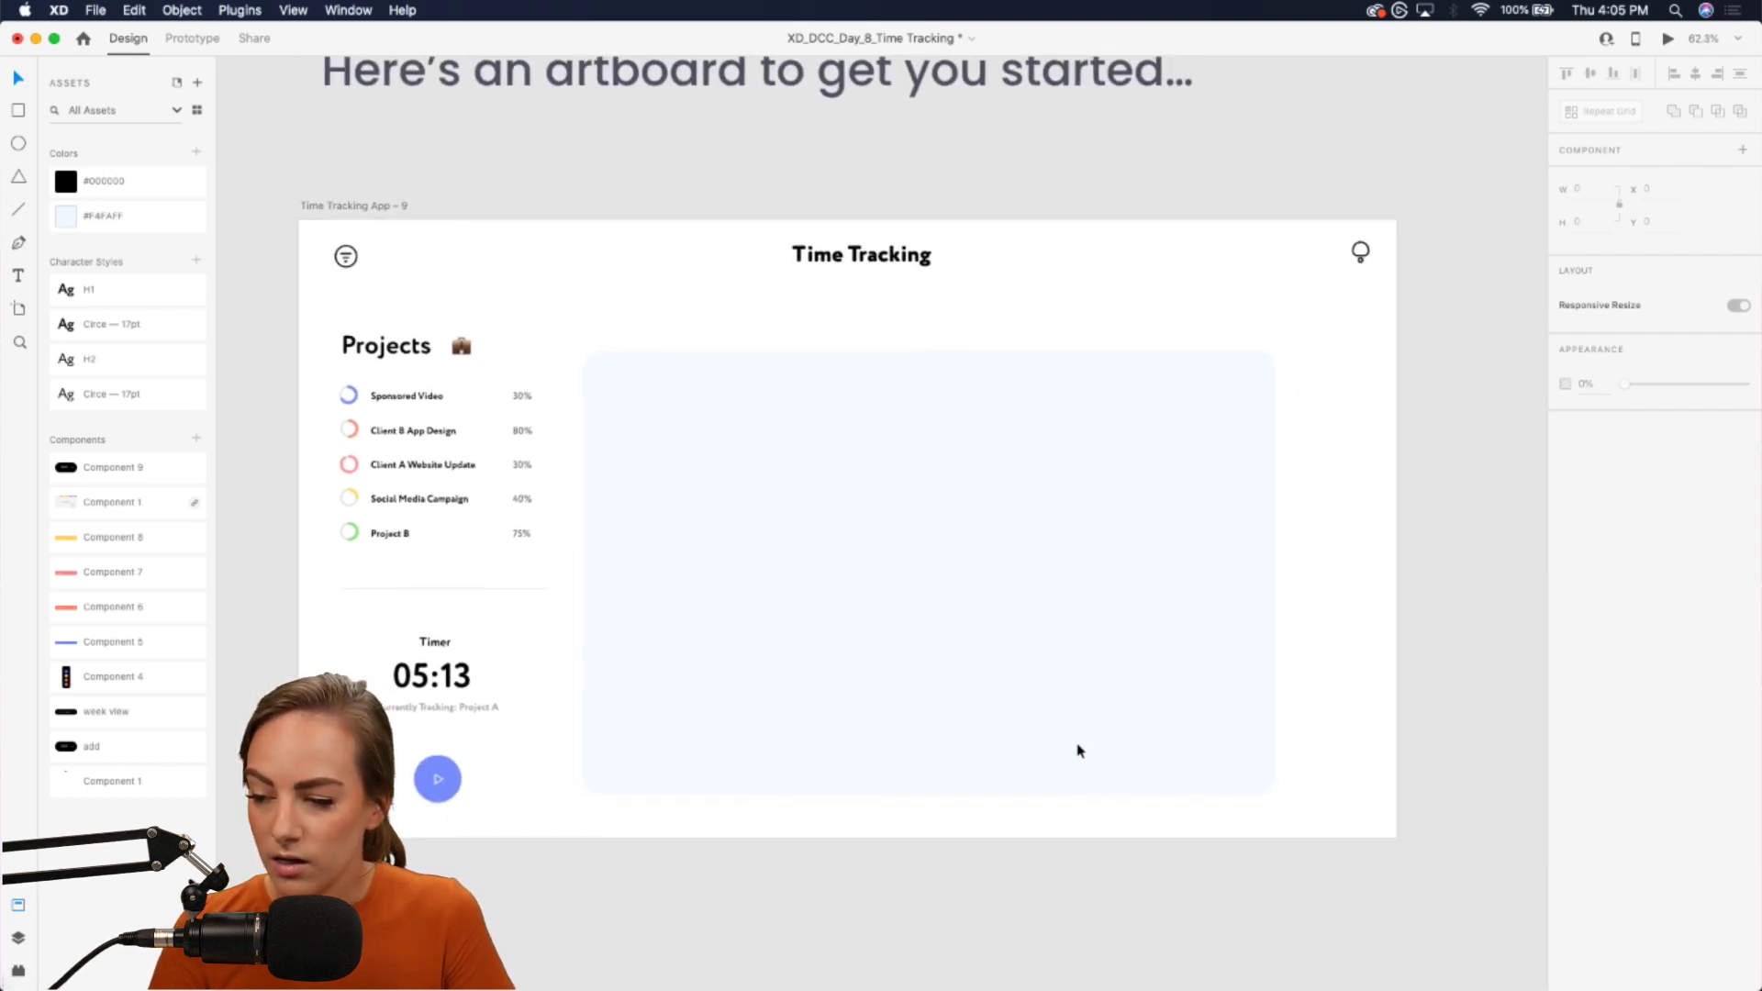
scroll(1079, 751, "down", 3)
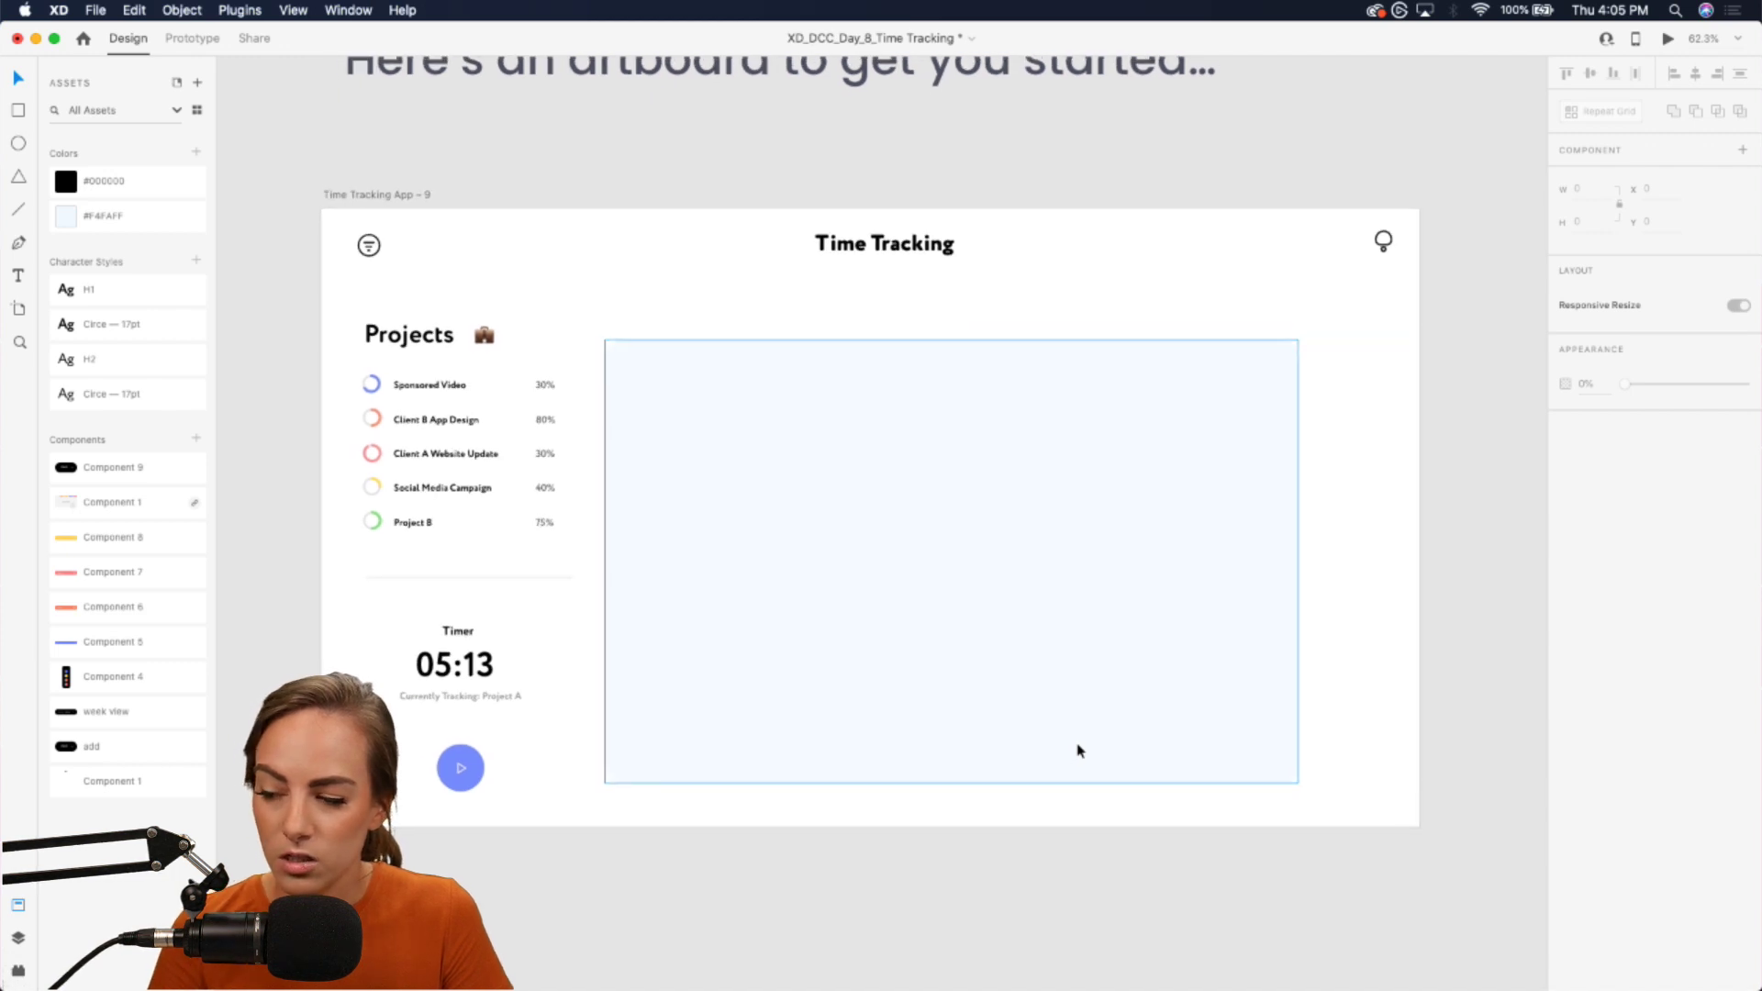
scroll(1077, 730, "up", 3)
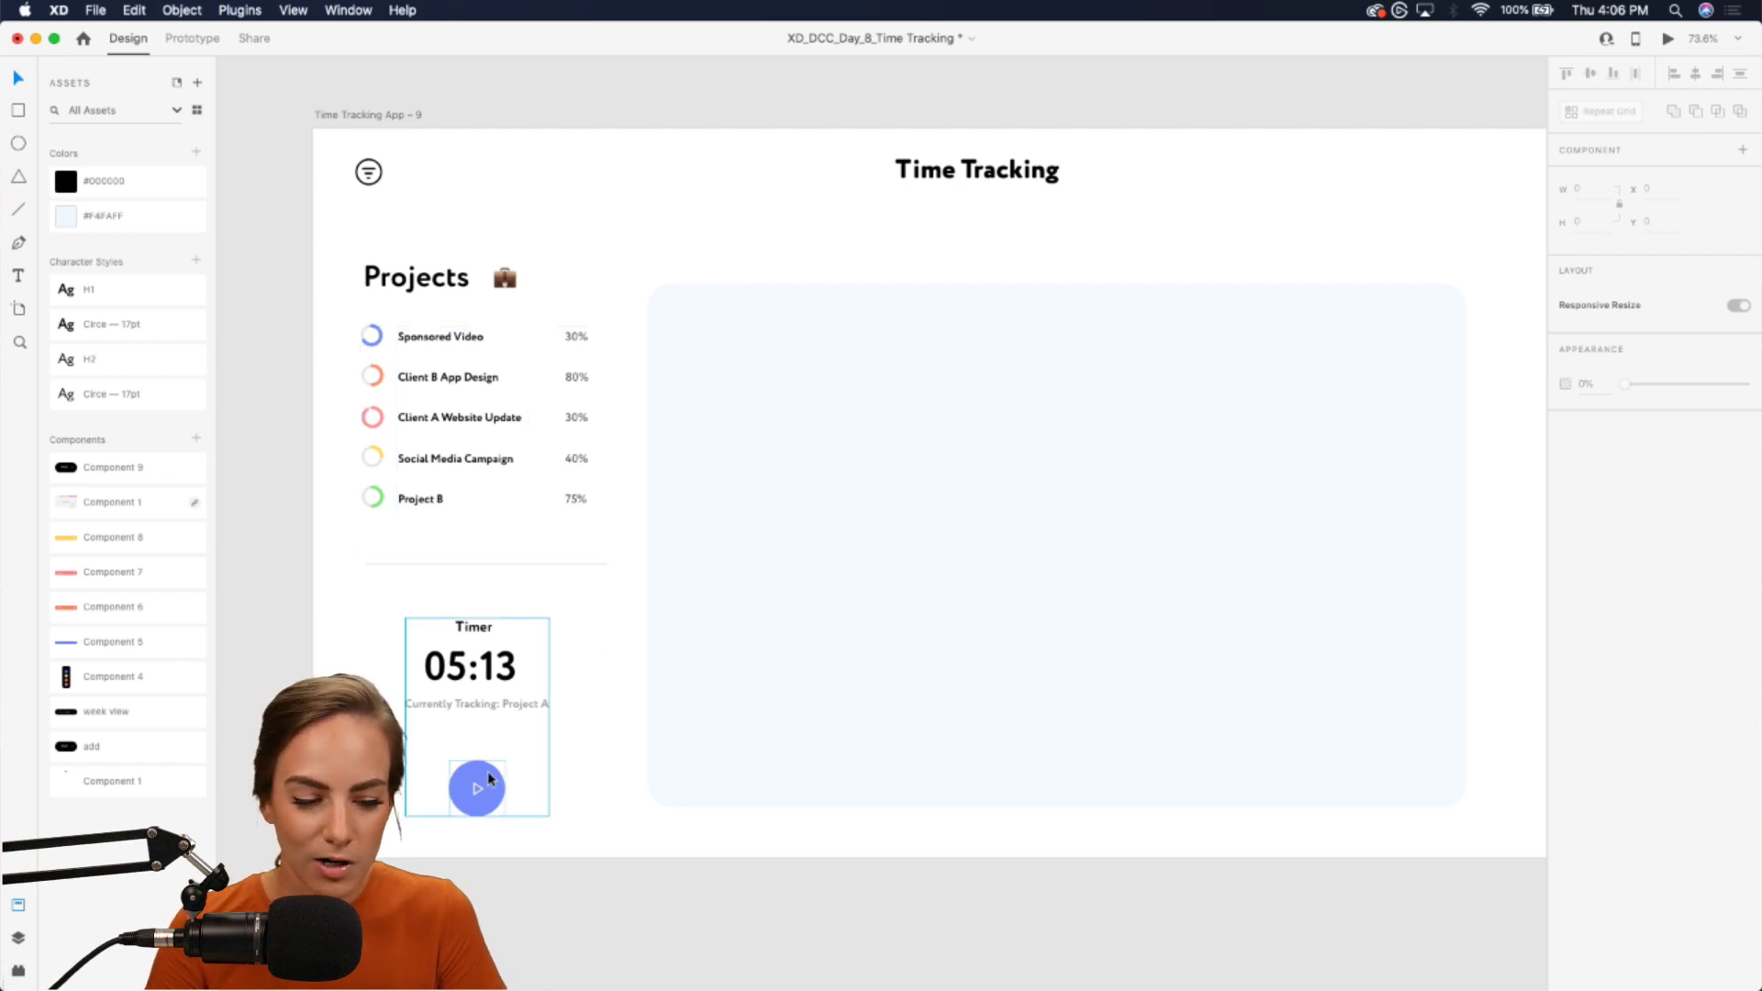
scroll(461, 353, "up", 3)
scroll(462, 353, "left", 2)
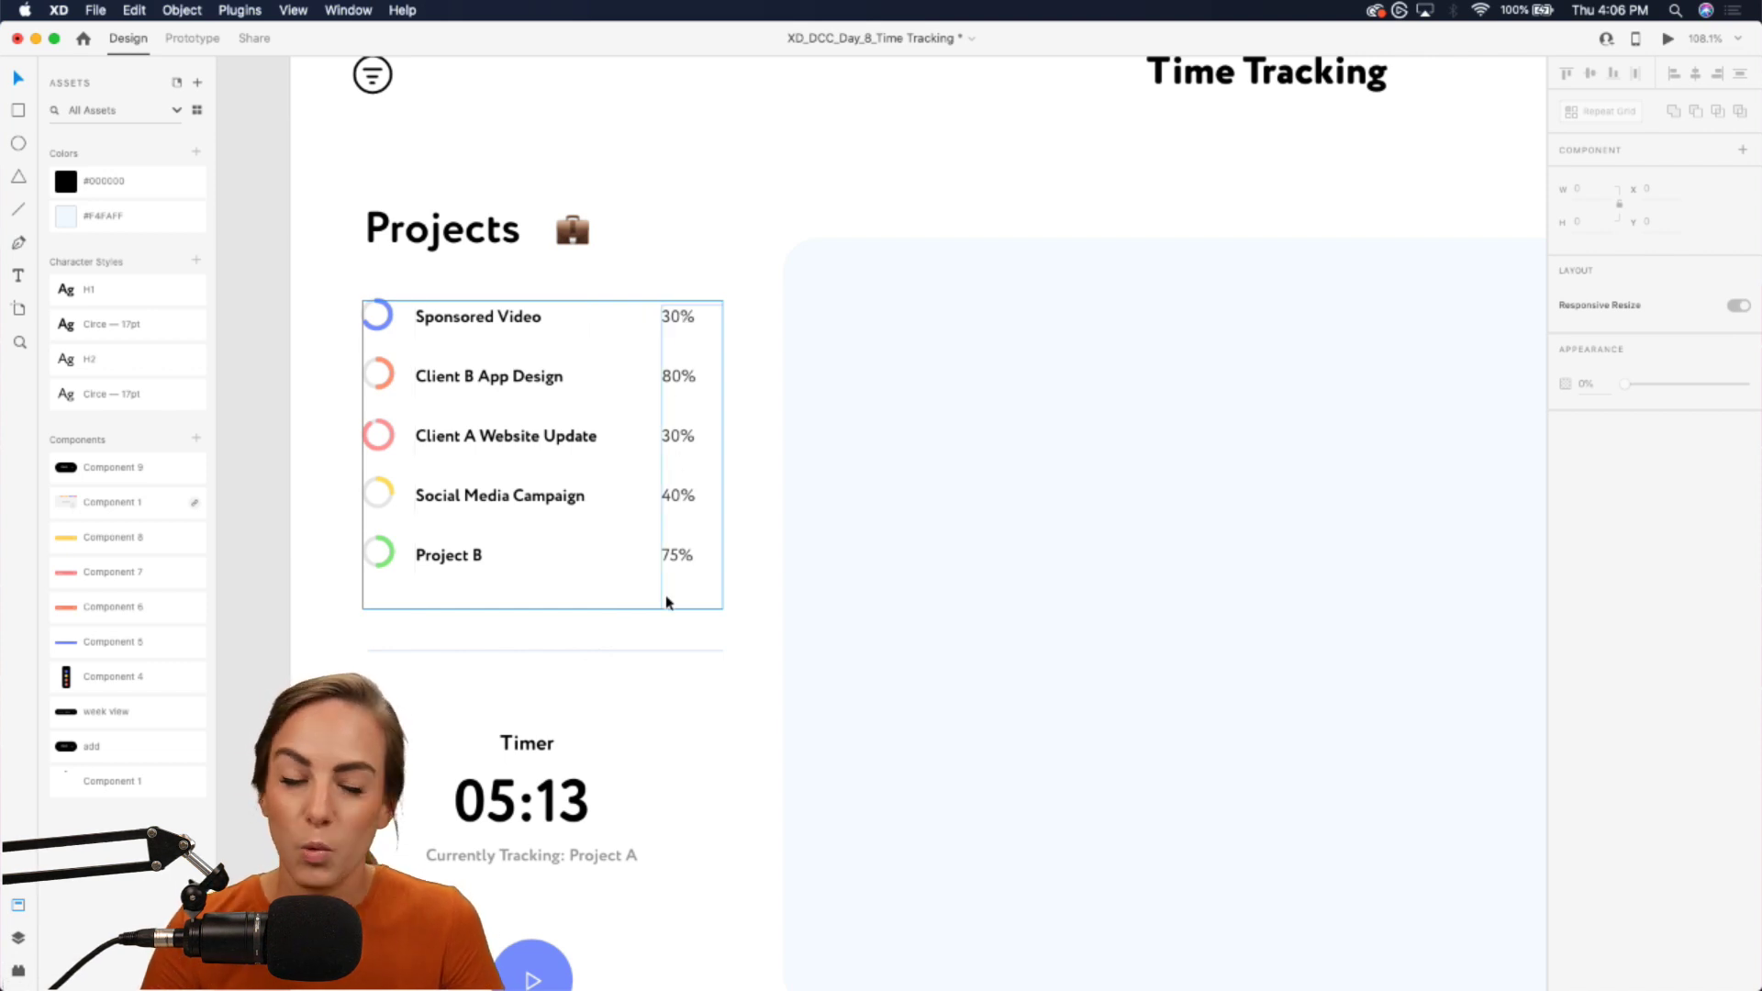
scroll(668, 602, "down", 5)
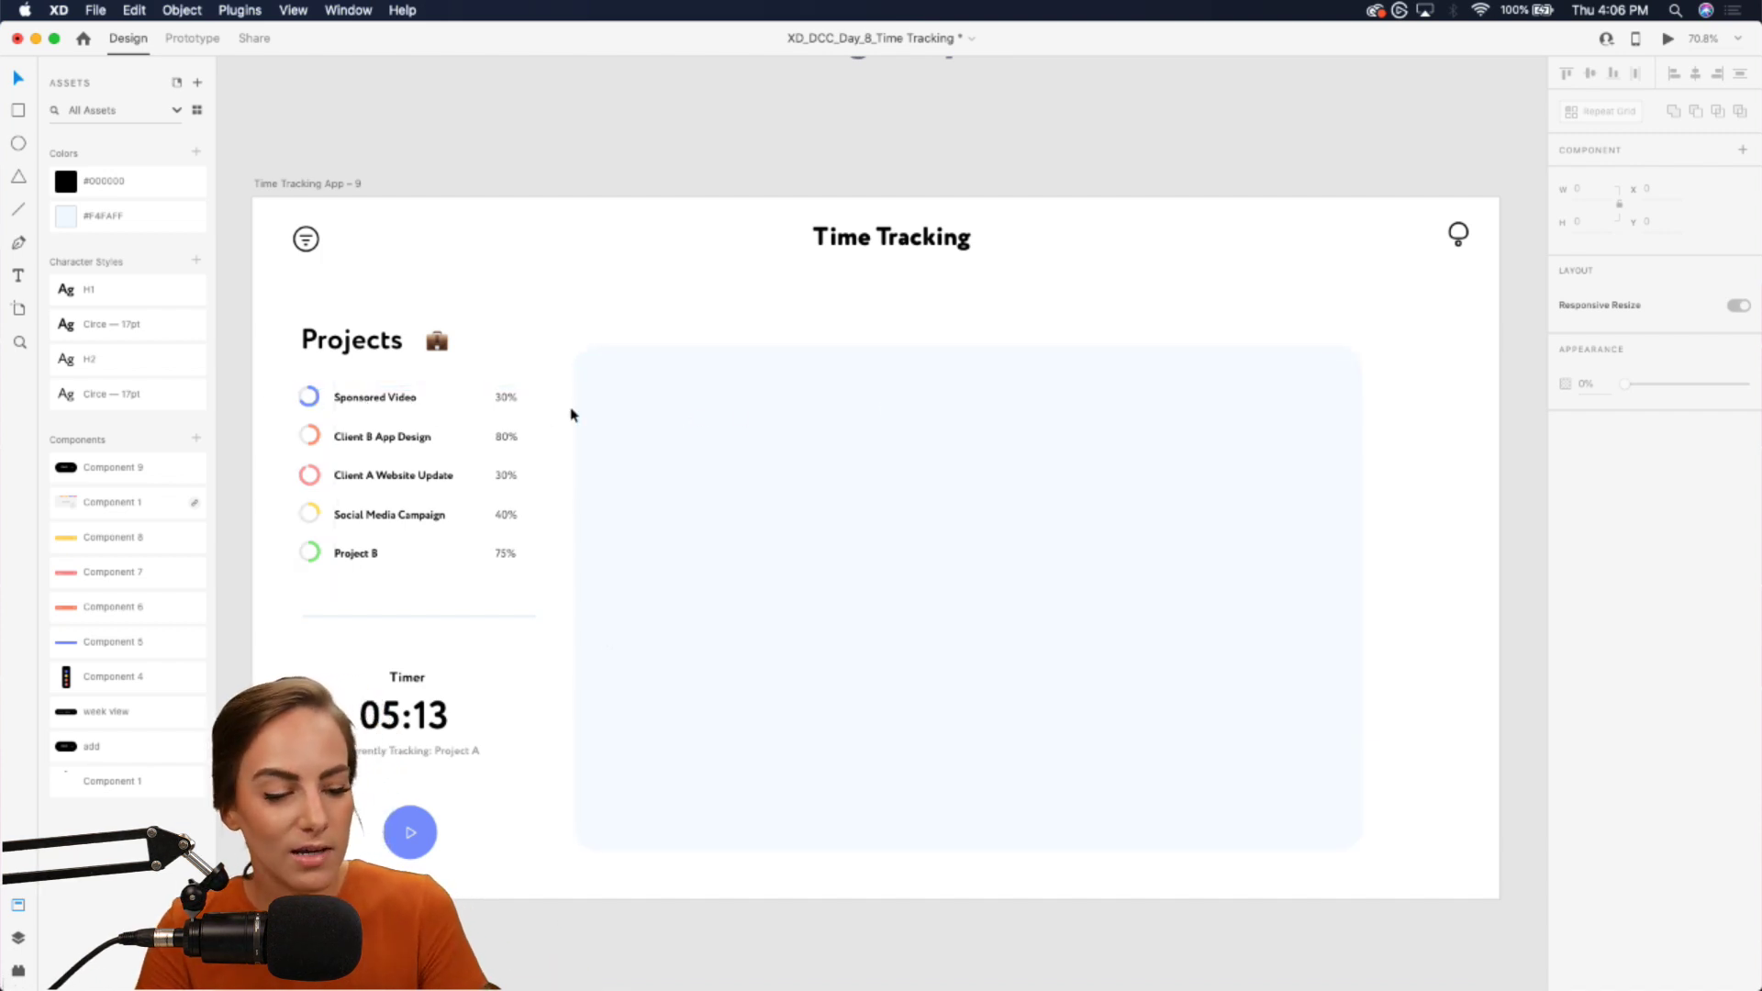
- Add a left-aligned, auto-width "9 am" label and place it just above the blue panel's left end, at about X 568, Y 180
left_click(17, 275)
left_click_drag(619, 279, 826, 328)
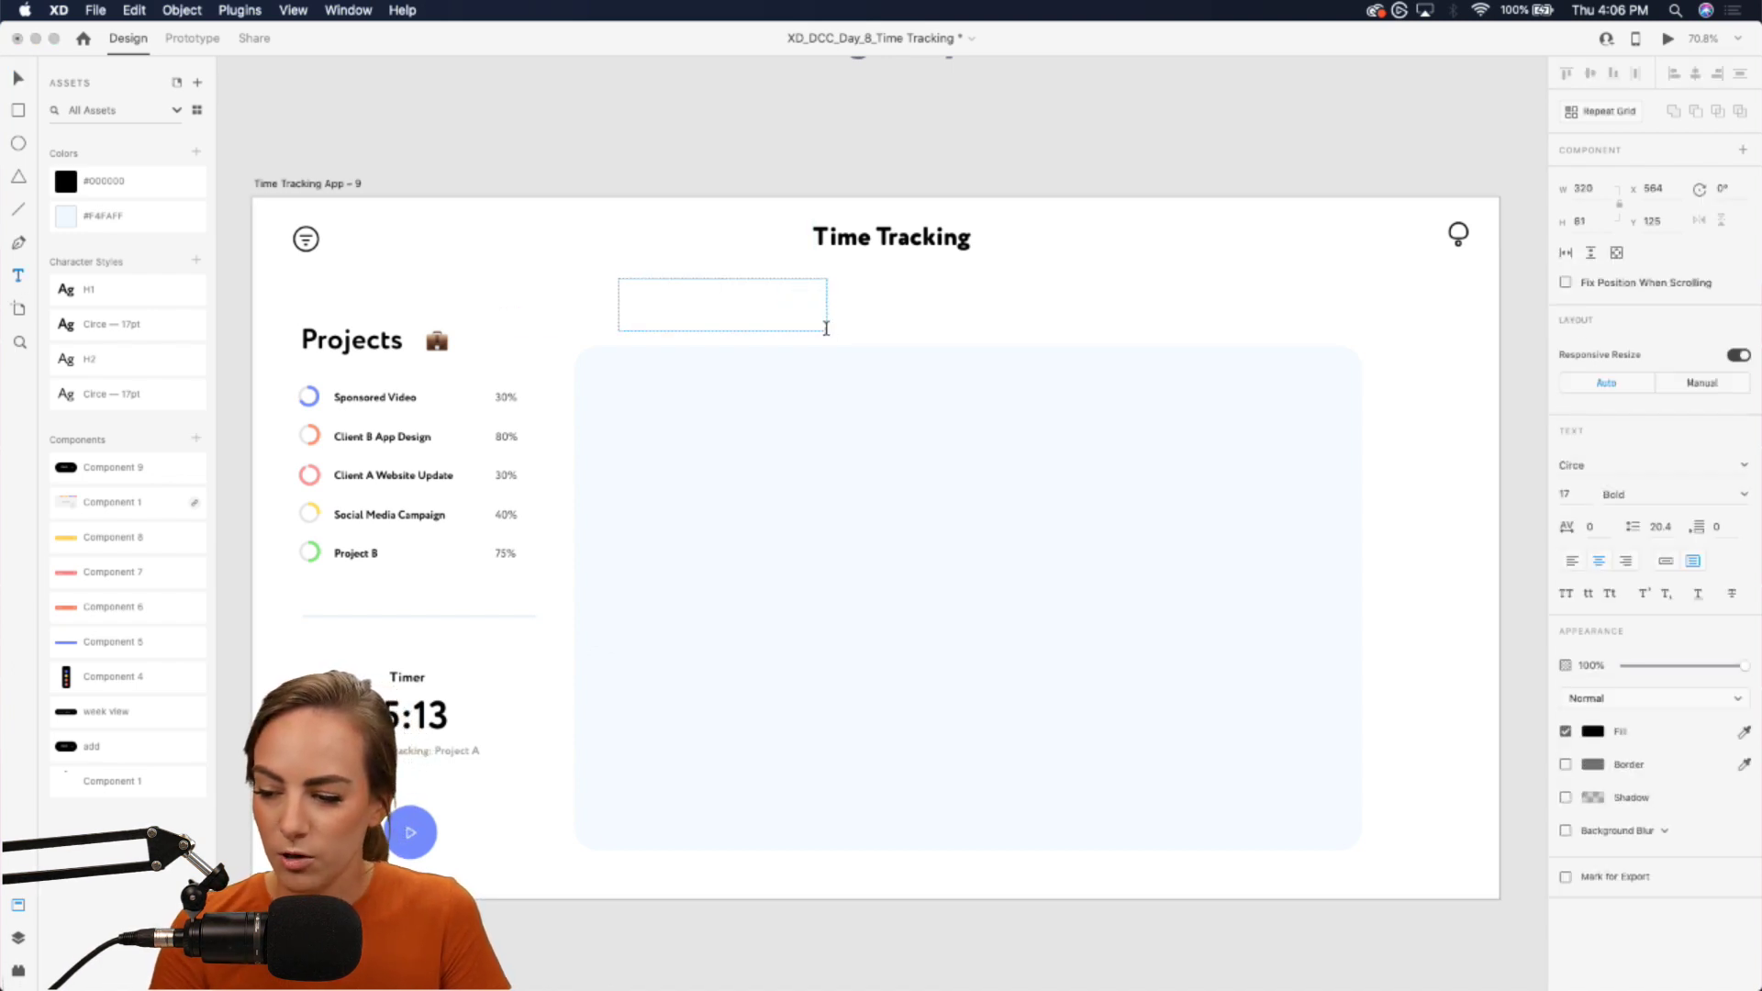
type("9 am")
key("Escape")
left_click(1572, 561)
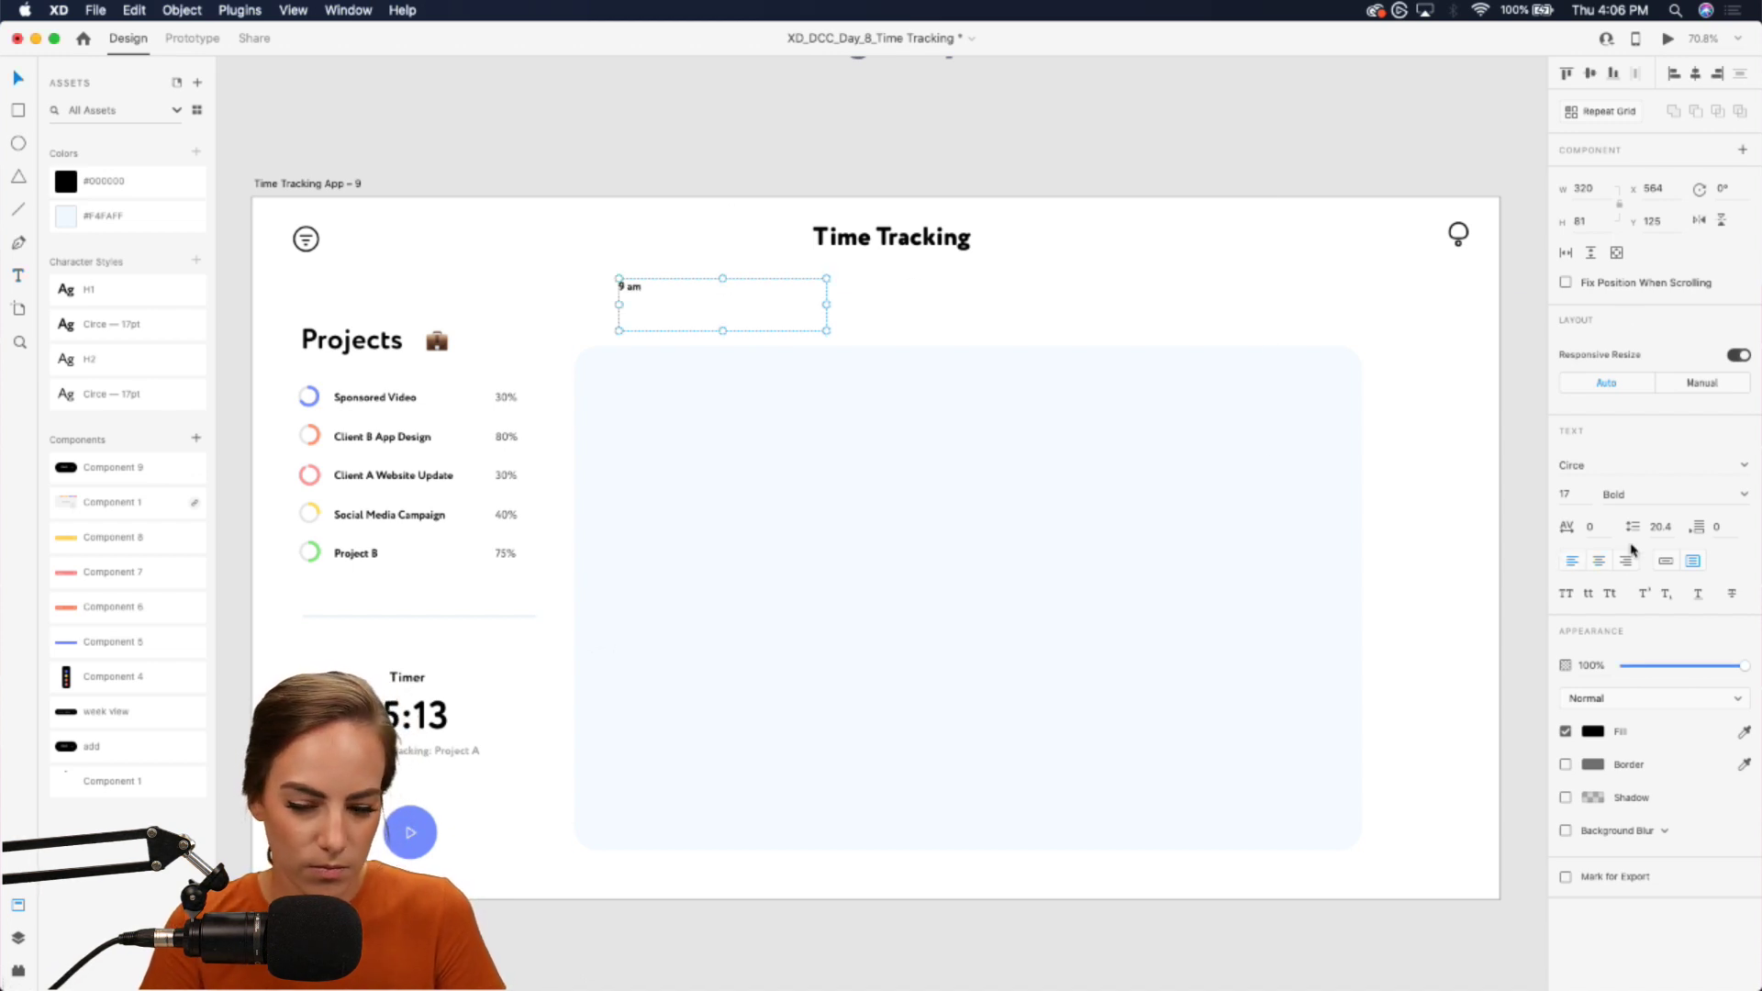
left_click(1665, 561)
scroll(630, 287, "up", 5)
left_click_drag(623, 304, 628, 403)
scroll(628, 403, "down", 4)
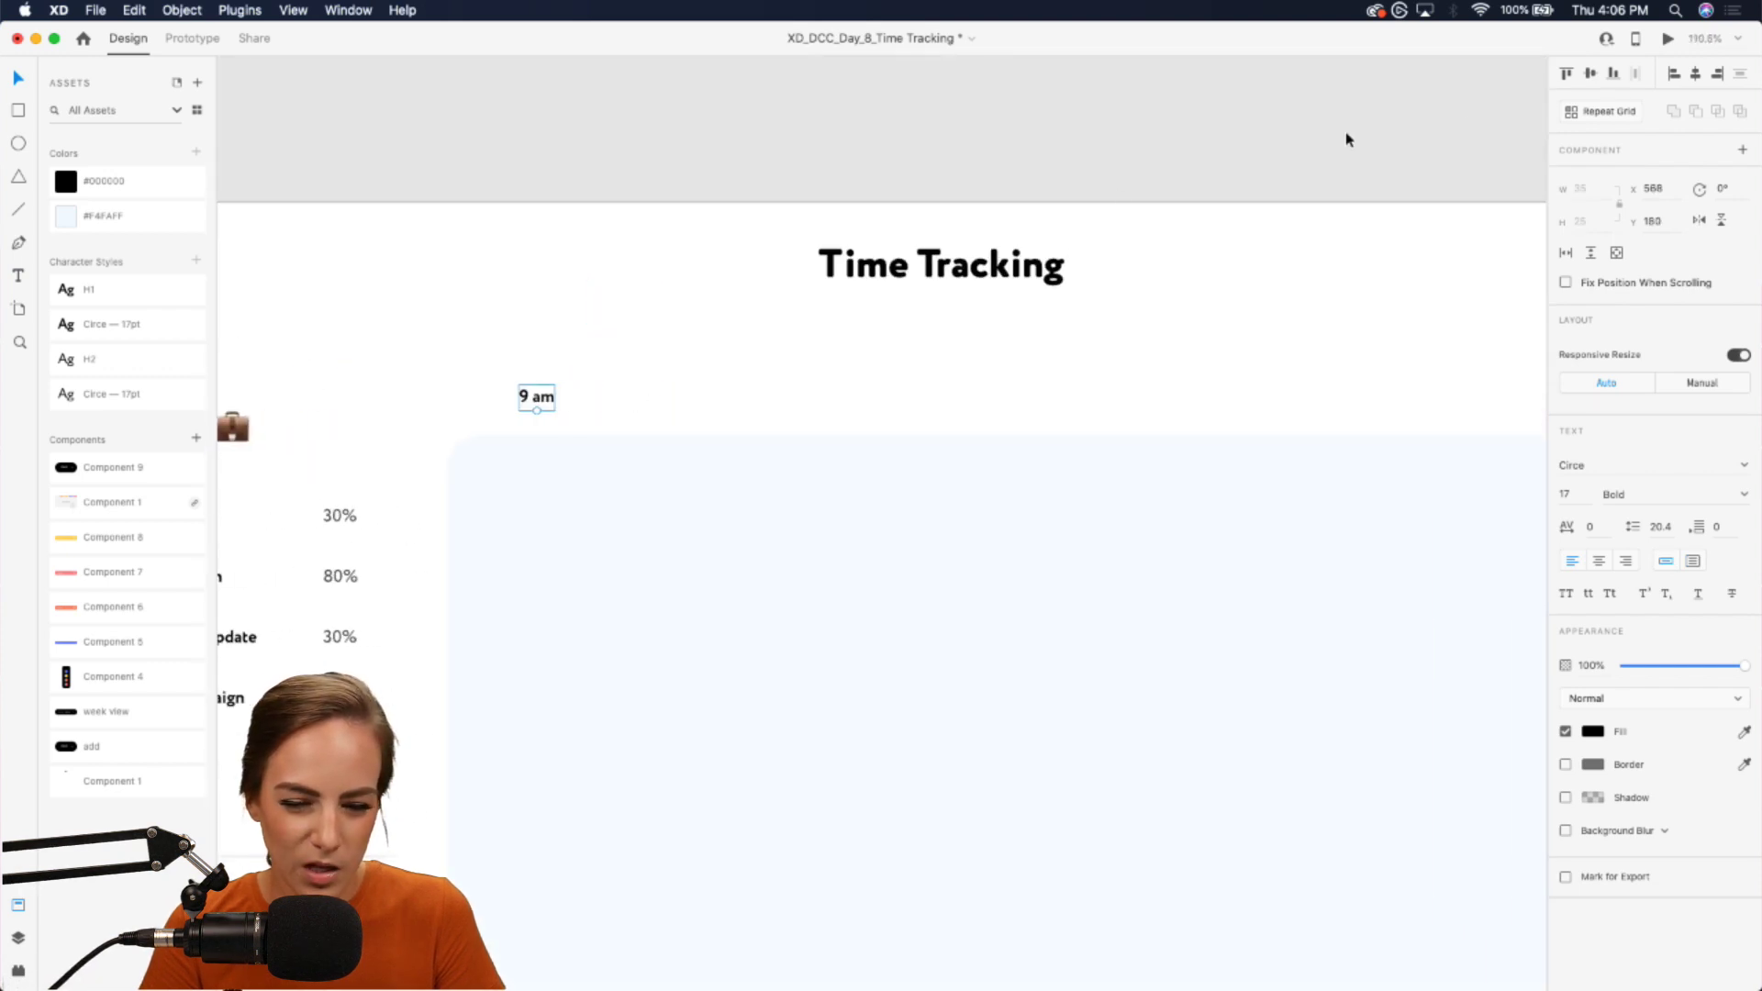
- Repeat the 9 am label horizontally with a Repeat Grid and widen the gaps, making the row about 826 wide
left_click(1592, 116)
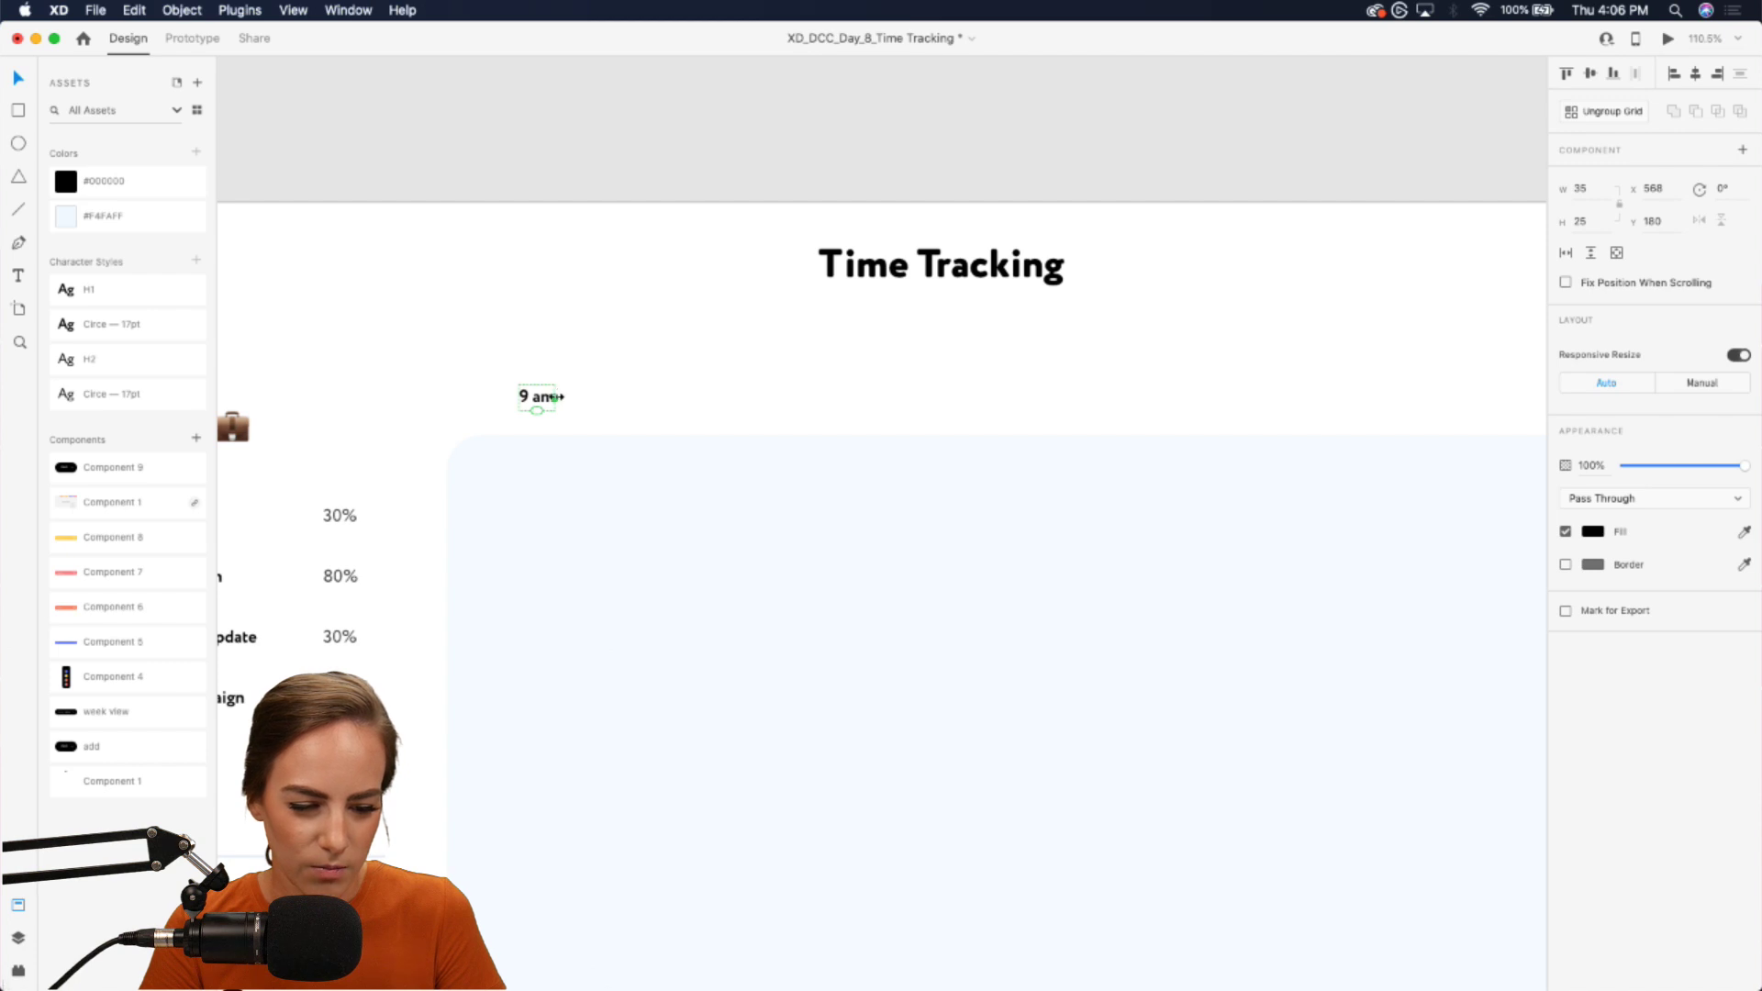
left_click_drag(554, 396, 862, 396)
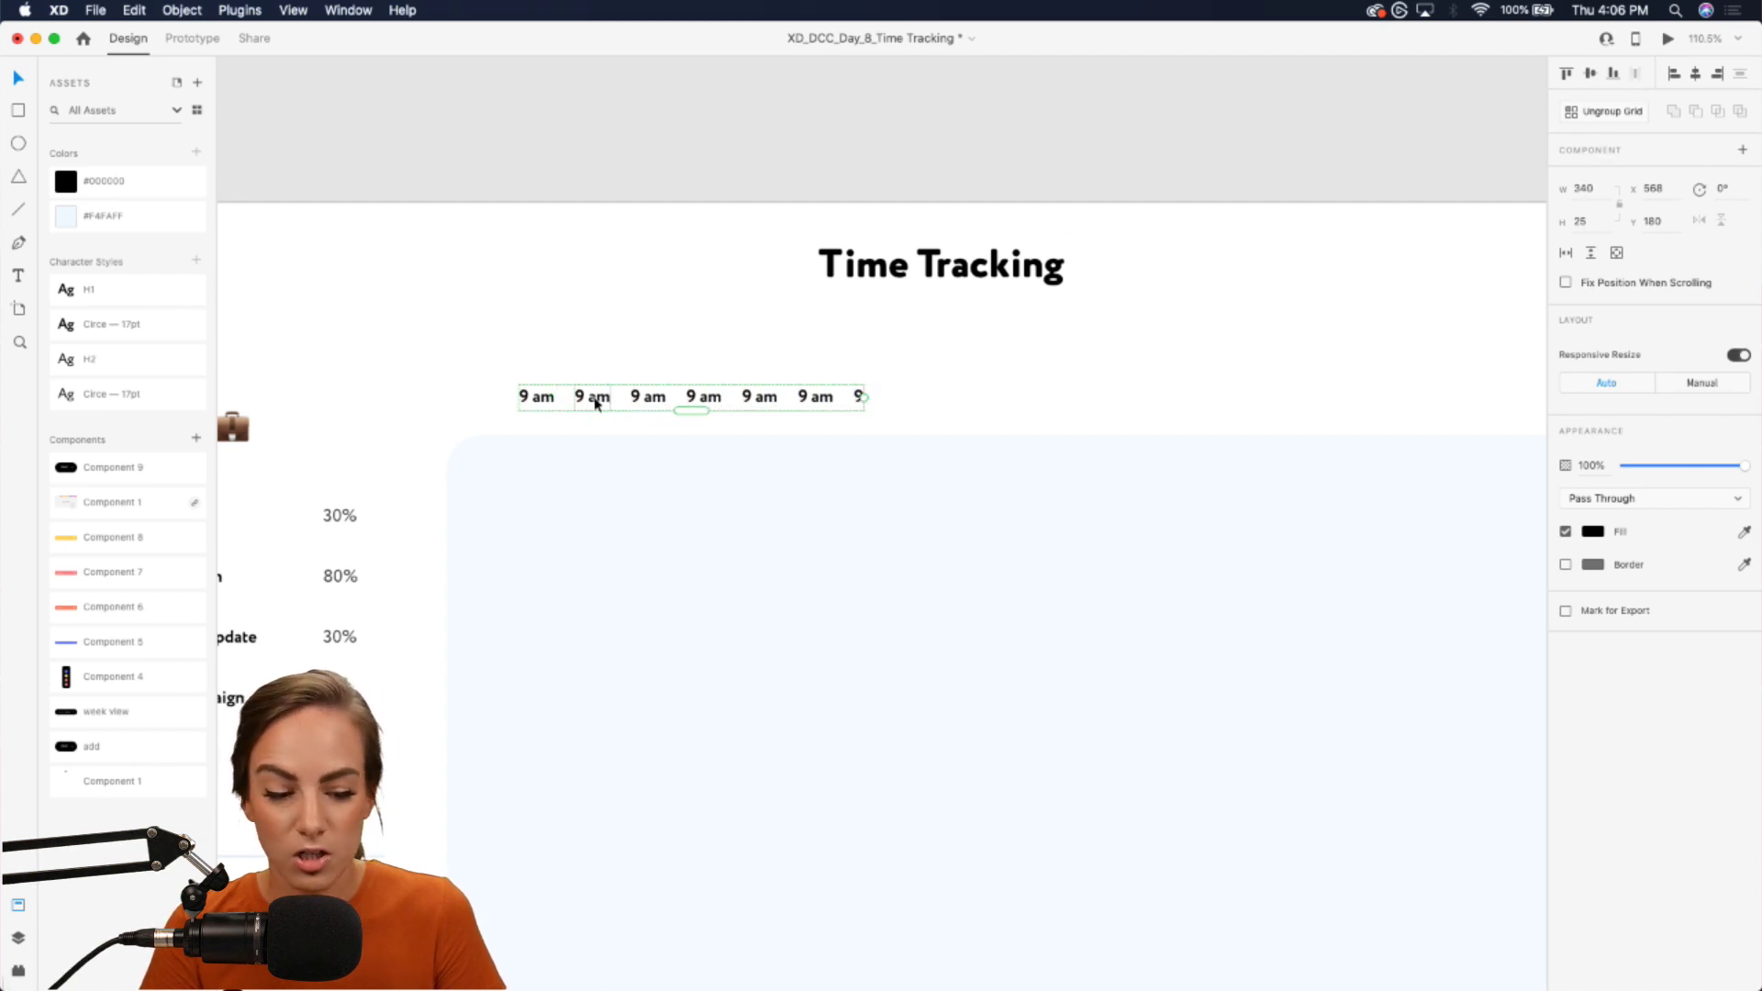
left_click_drag(574, 396, 651, 398)
scroll(649, 399, "right", 3)
scroll(649, 400, "down", 4)
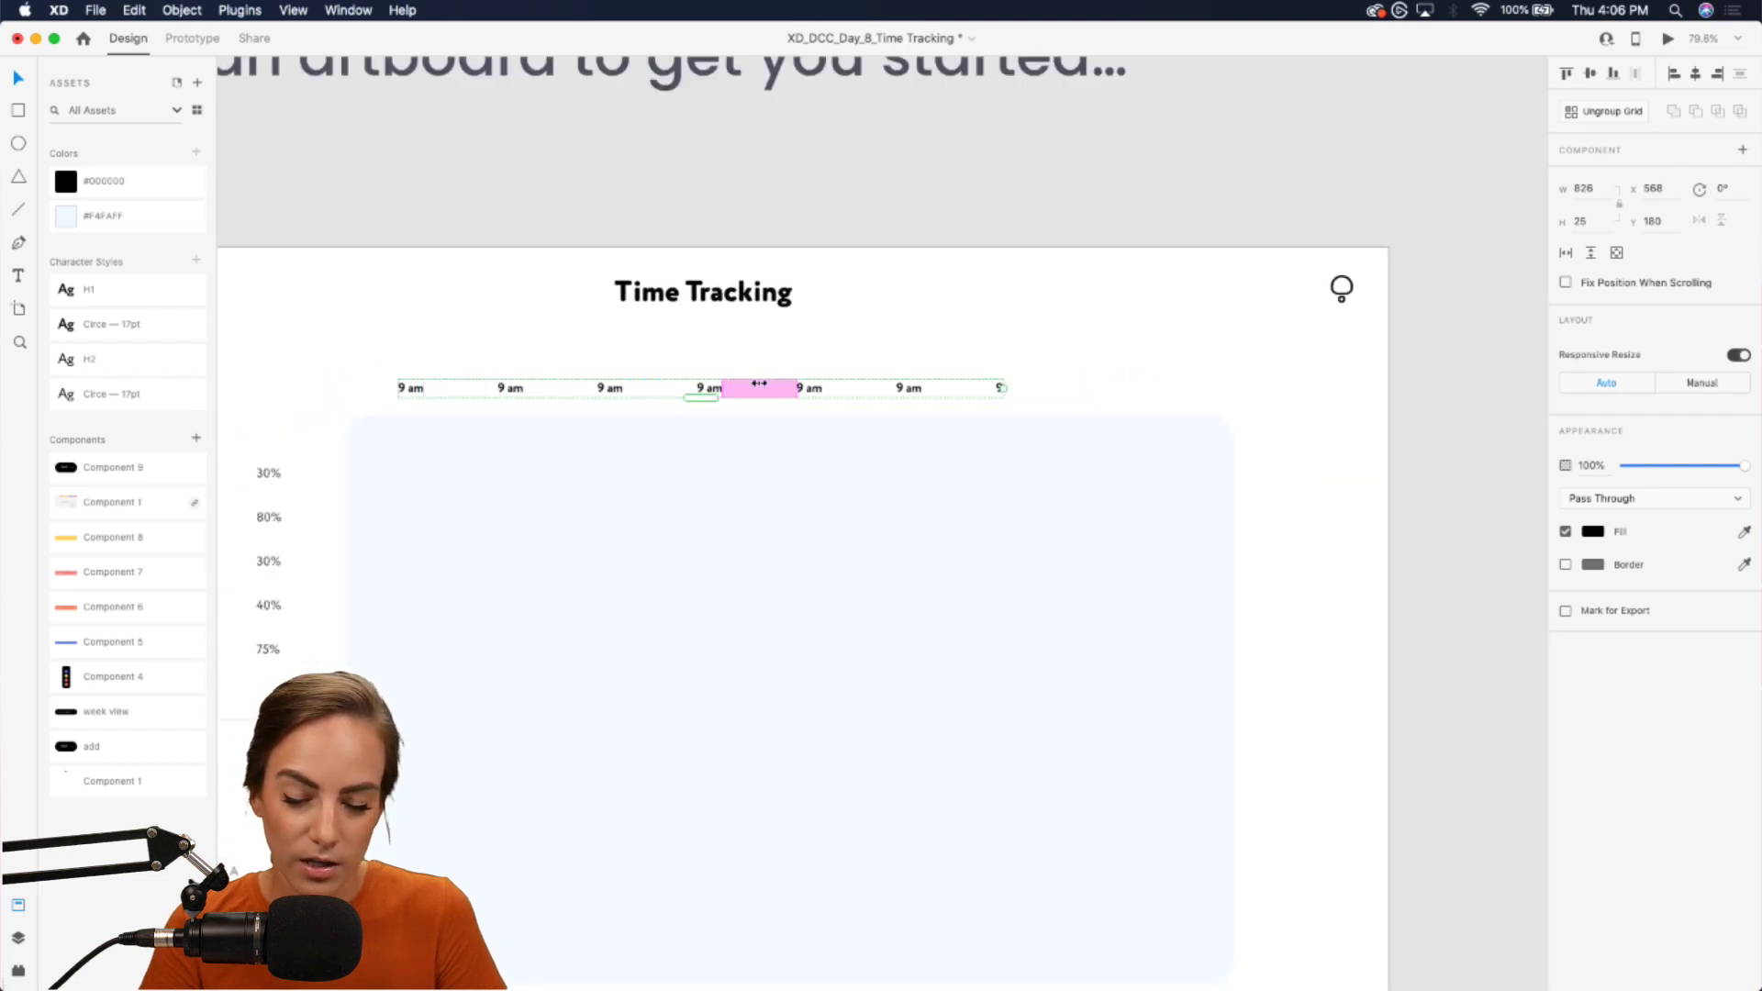
- Change the second and third time labels in the repeated row to 10 am and 11 am
double_click(505, 387)
double_click(504, 389)
key("BackSpace")
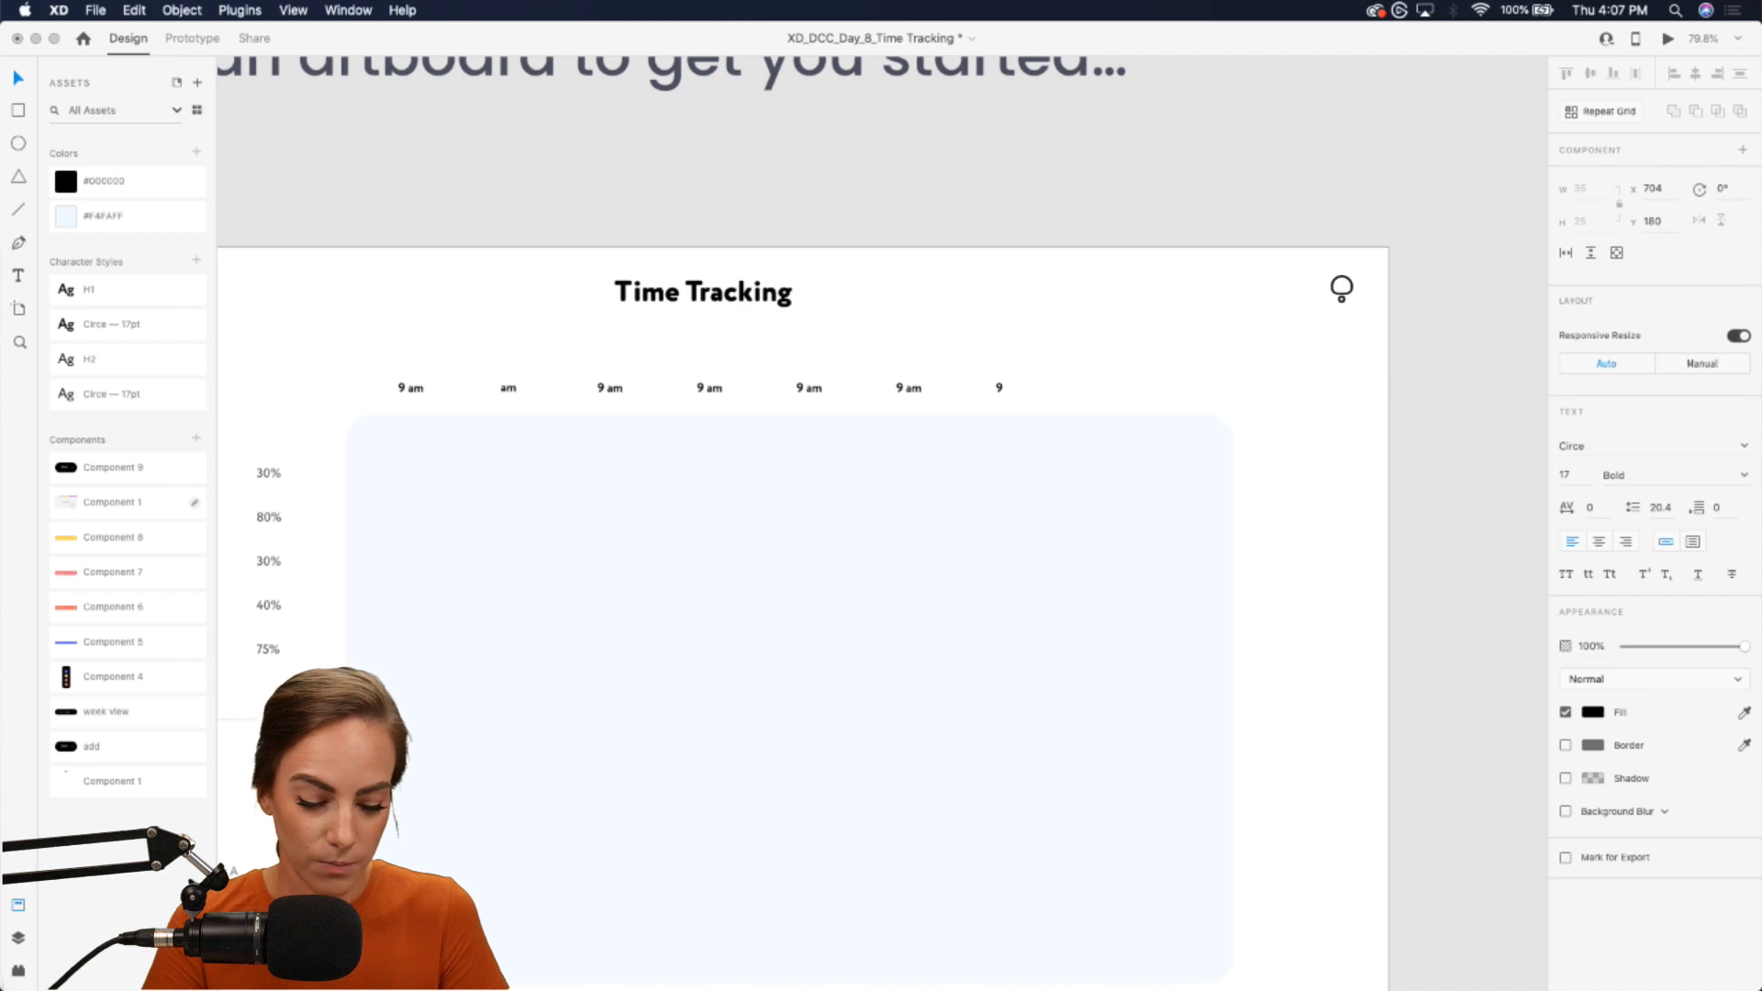
double_click(604, 389)
key("BackSpace")
key("super+z")
type("11")
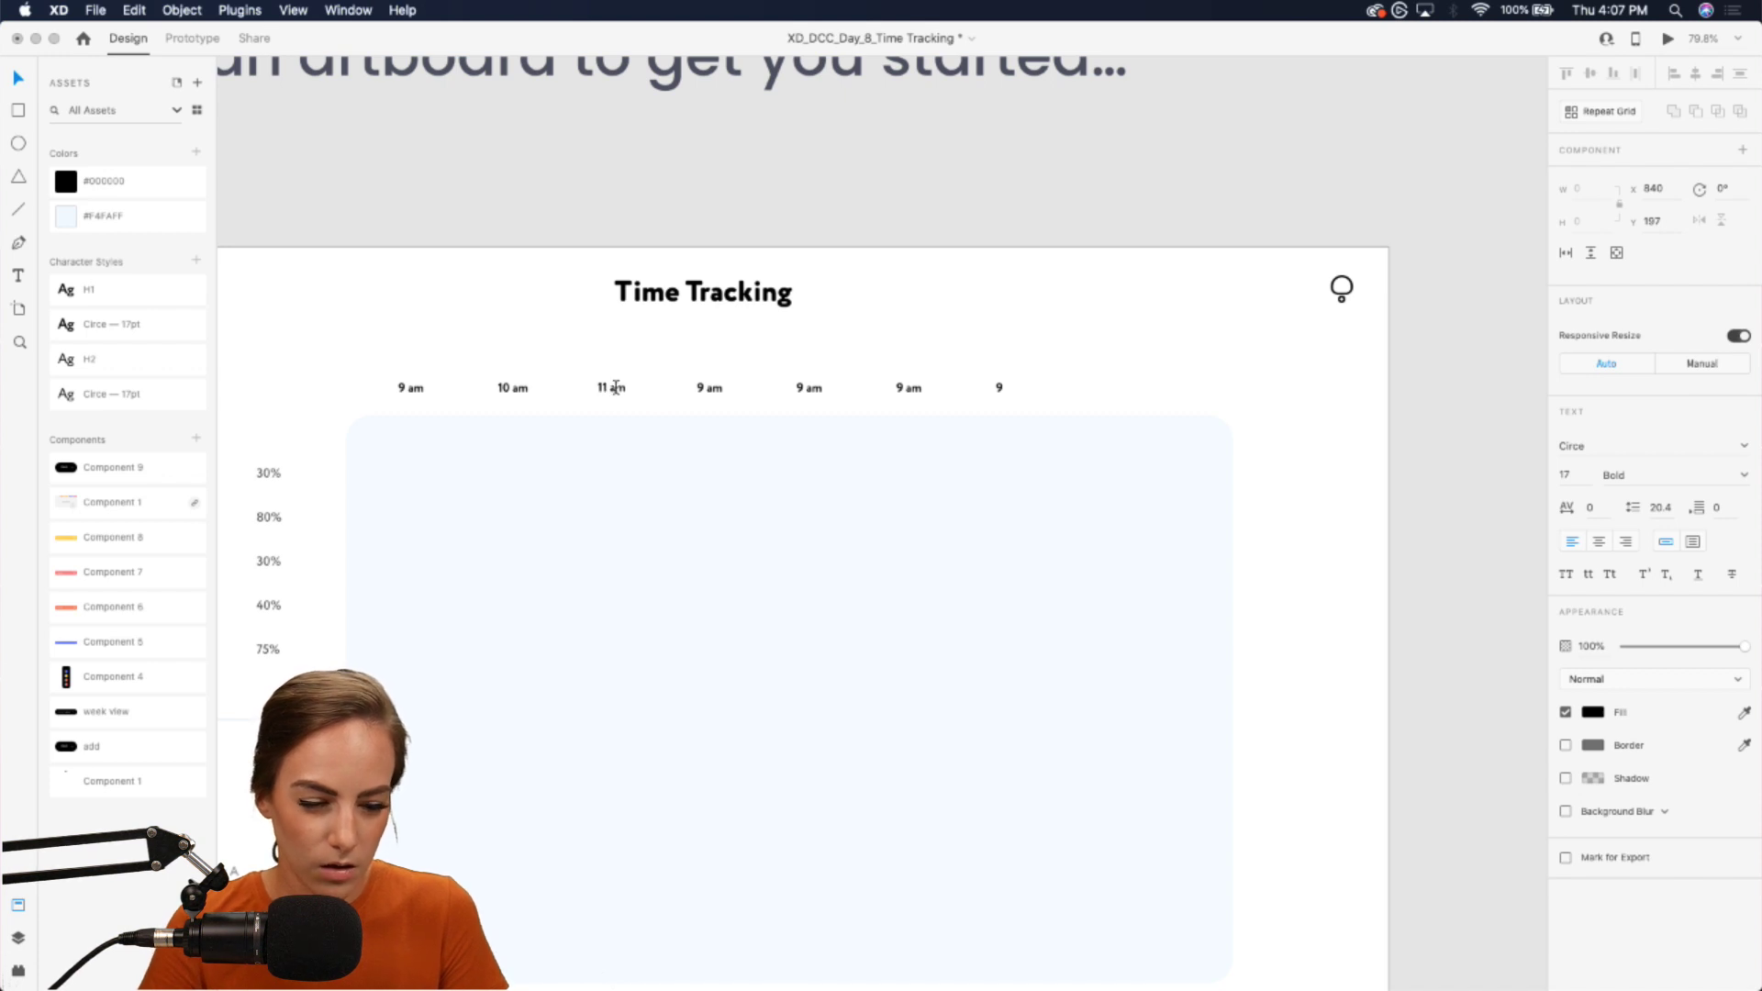
- Change the fourth, fifth and sixth time labels in the row to 12 pm, 1 pm and 2pm
double_click(704, 390)
left_click(704, 390)
key("BackSpace")
type("12")
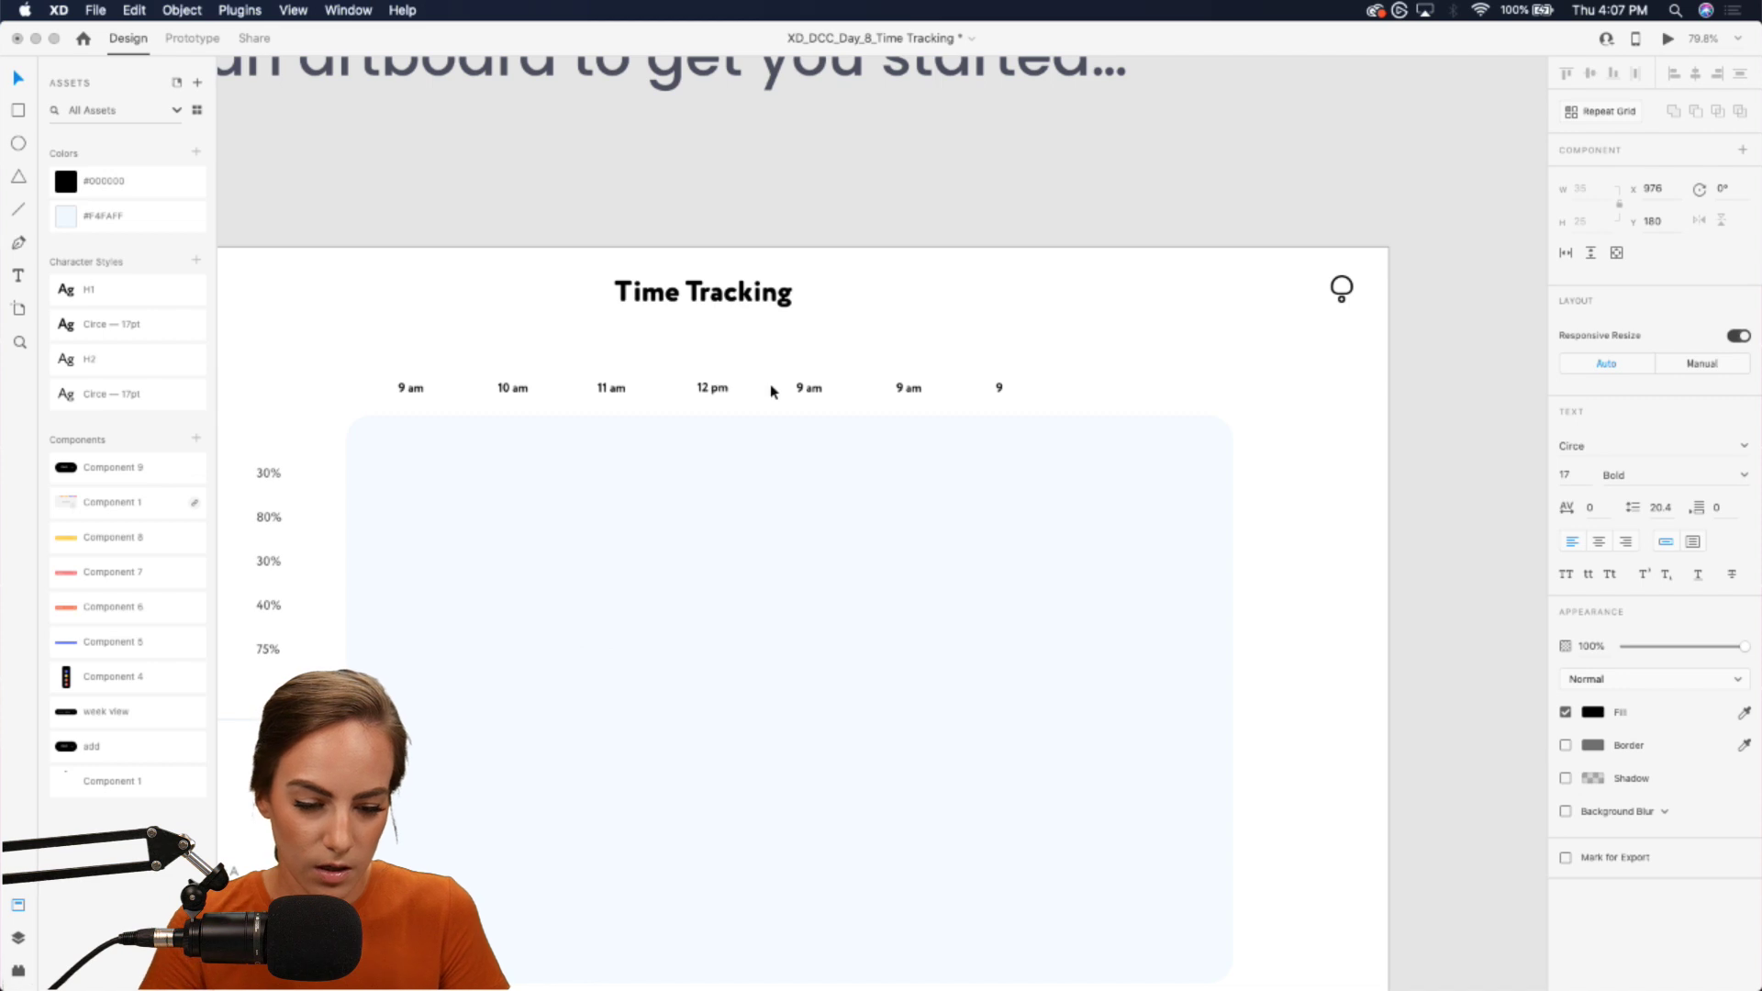
double_click(805, 390)
left_click(800, 387)
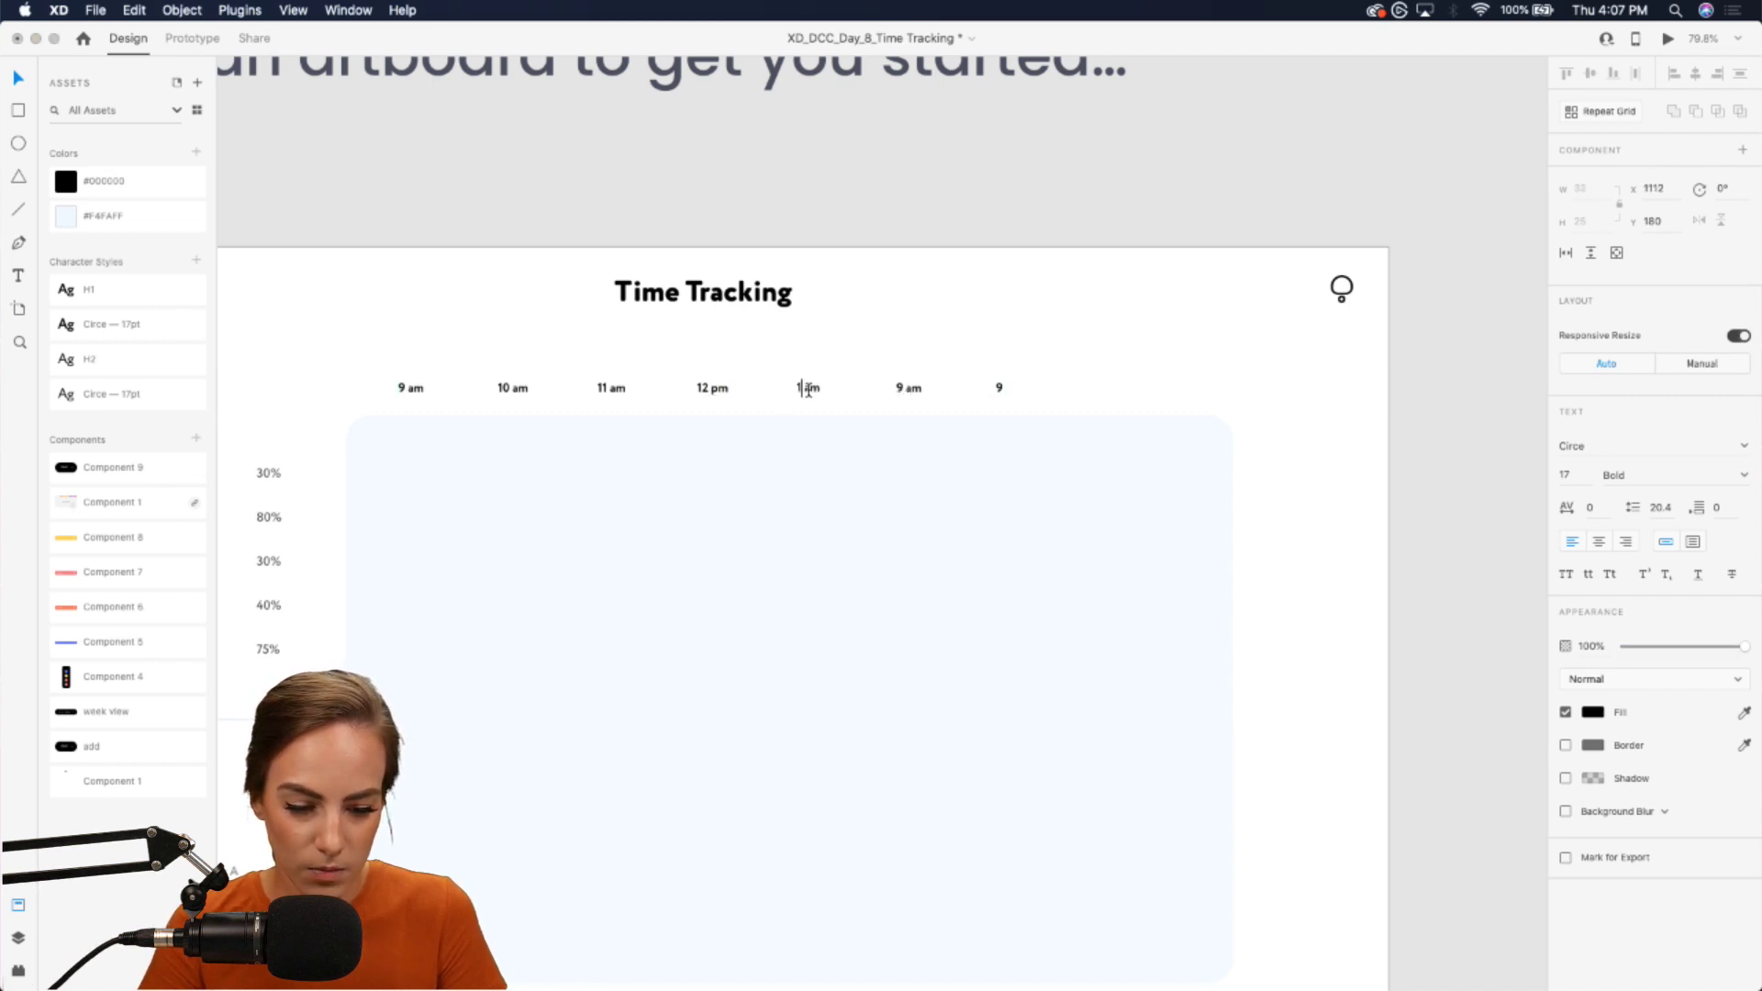
type("pm")
double_click(916, 388)
type("2pm")
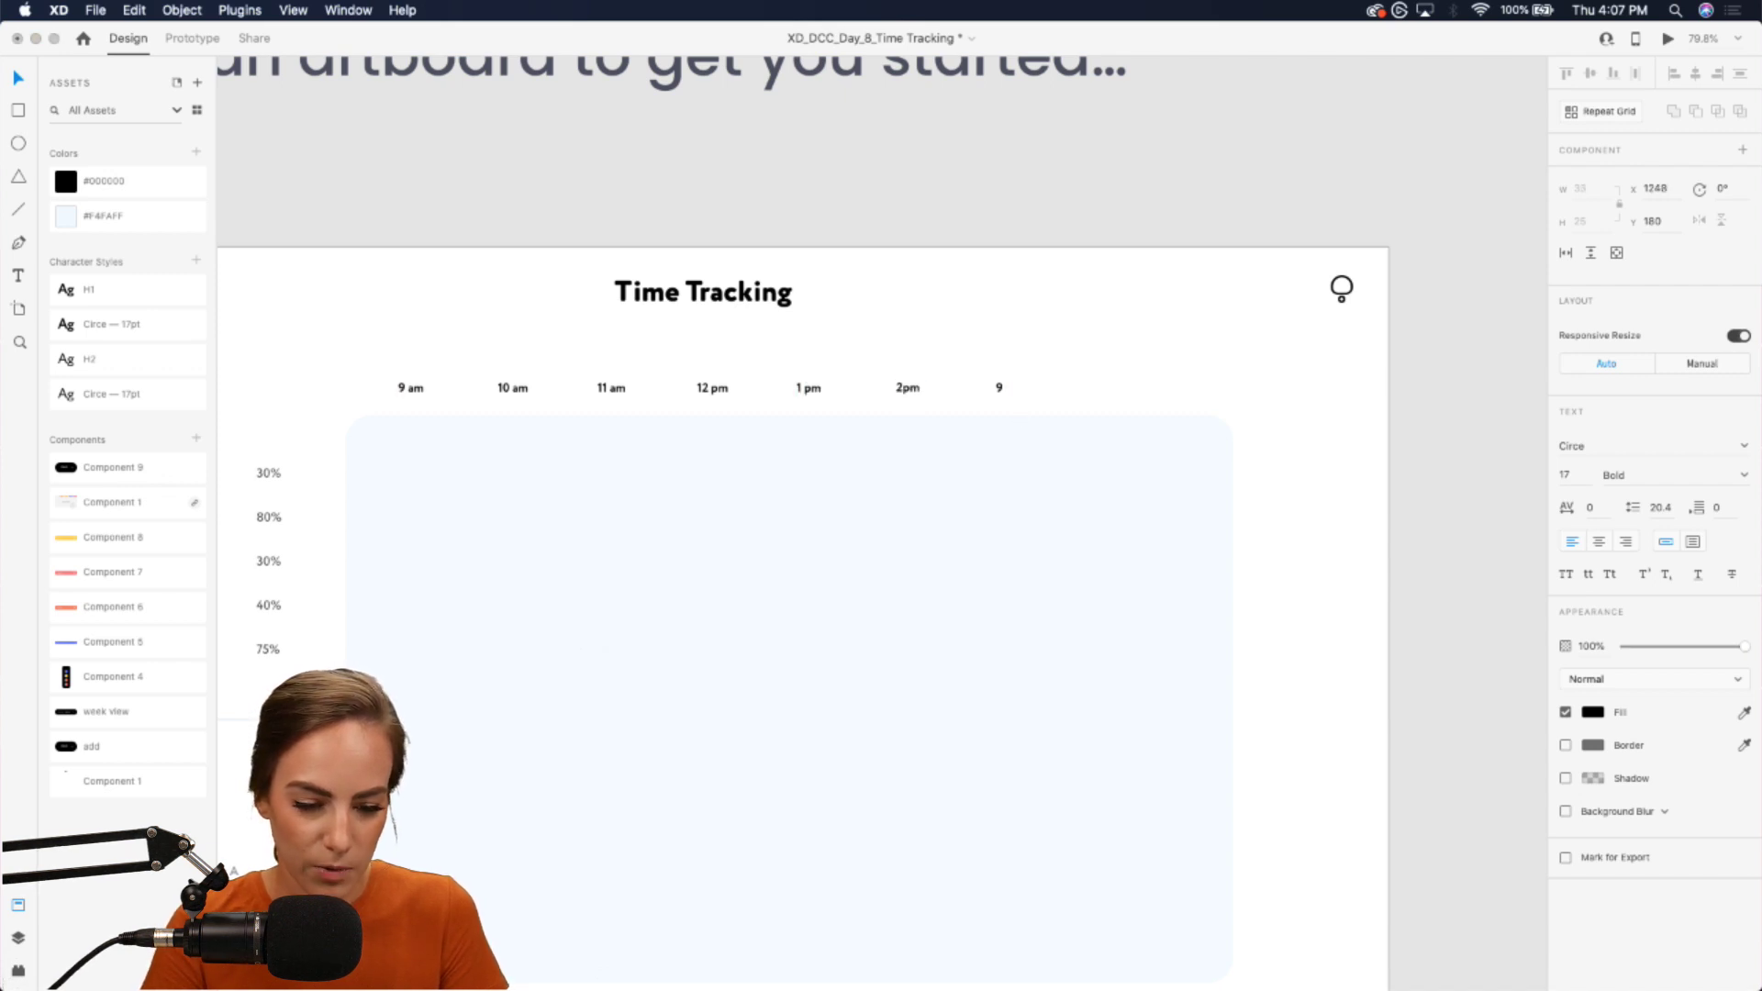
- Shorten the time label Repeat Grid to a width of 768, dropping the surplus seventh label after 2pm
key("Escape")
left_click(1045, 383)
left_click(907, 389)
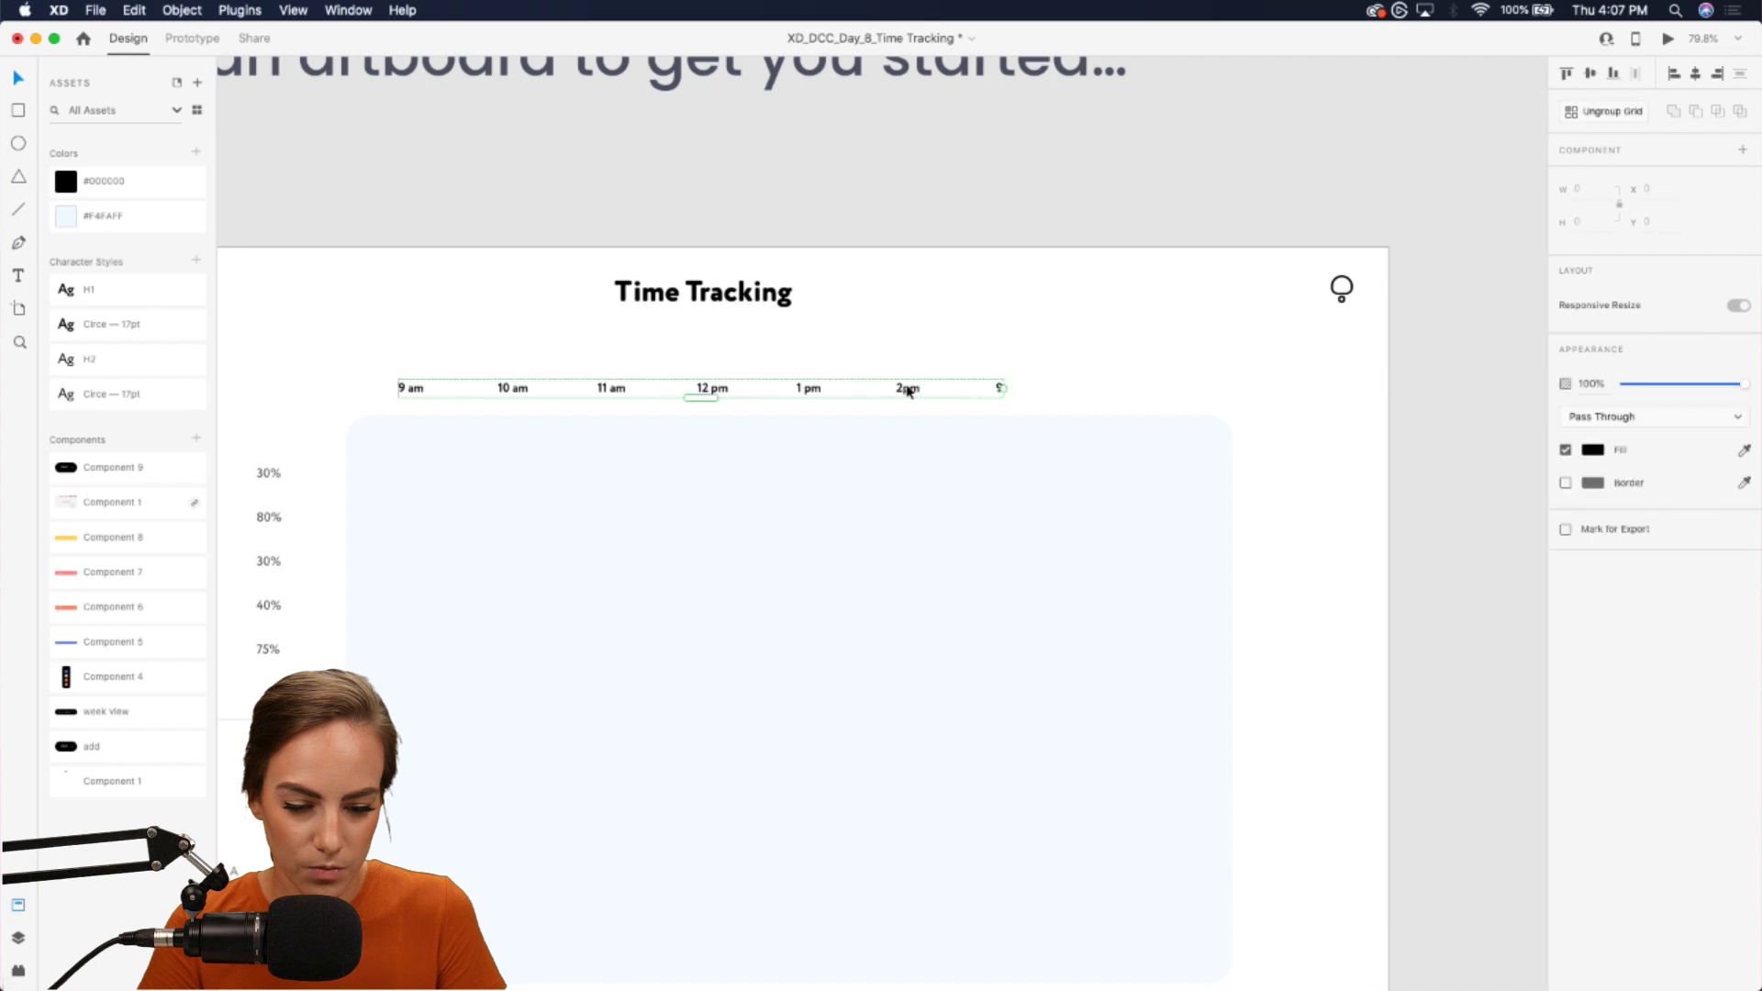
left_click_drag(1003, 388, 964, 389)
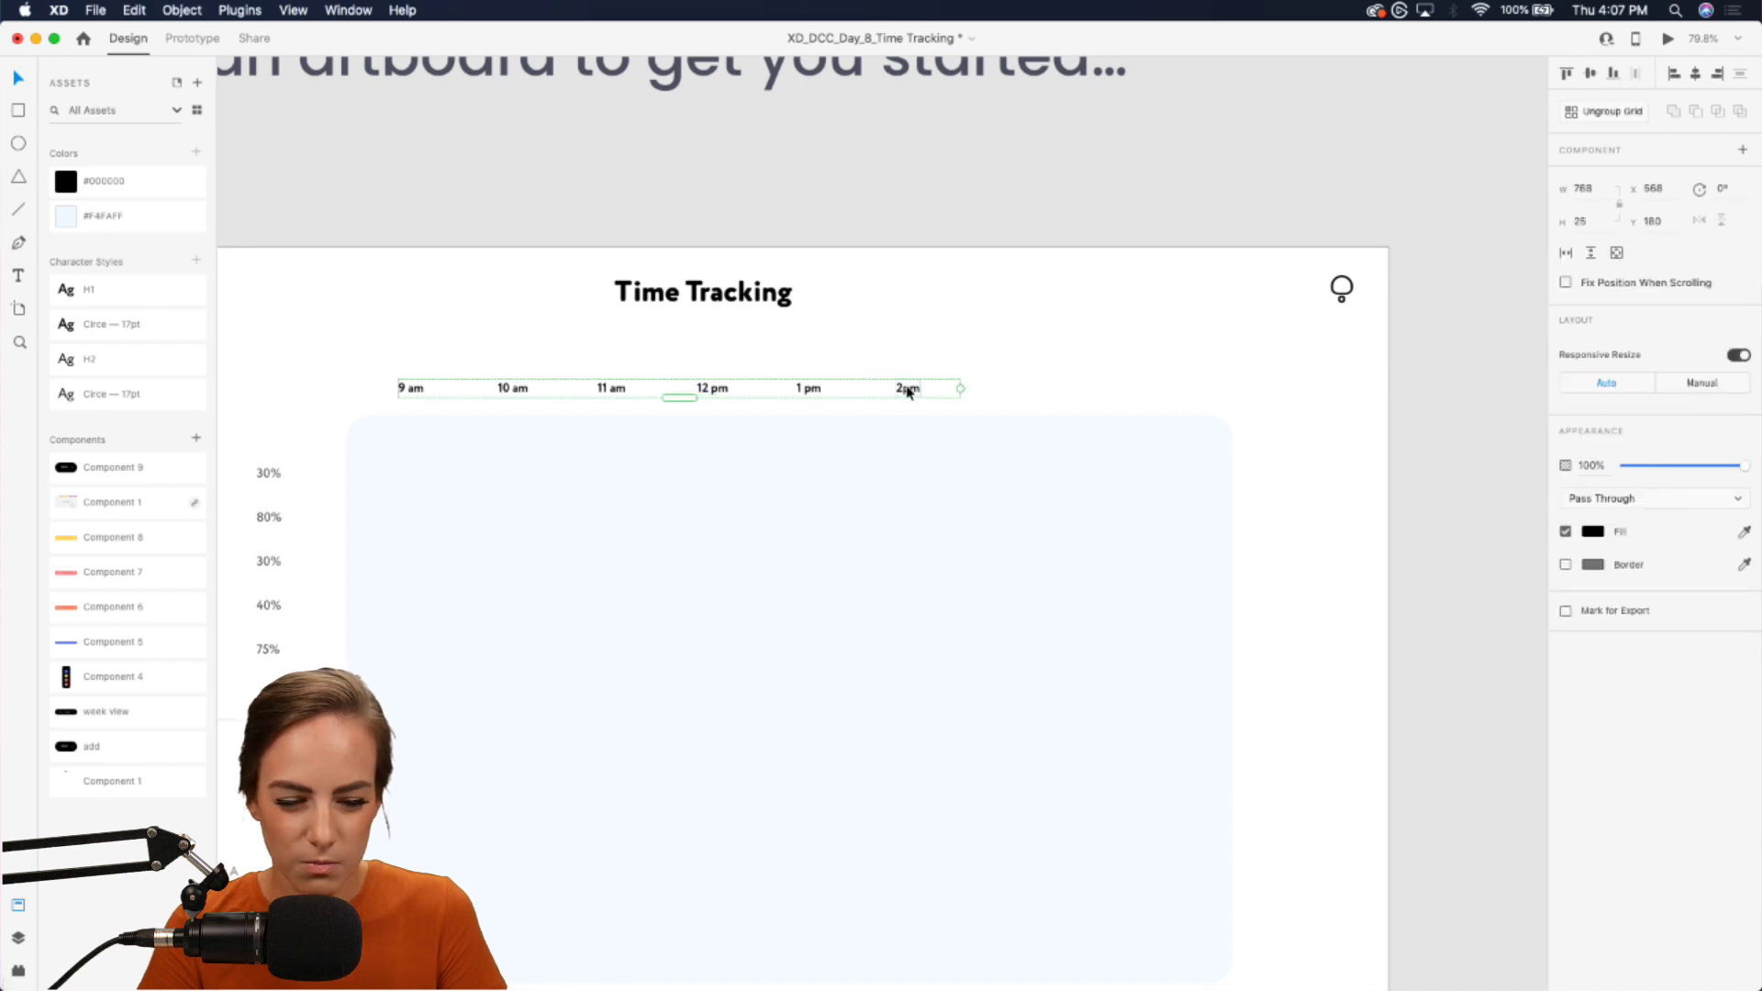
left_click(963, 358)
- Draw a text area about 99 × 750 beside the blue panel and list Aug 1 to Aug 5 on separate lines
scroll(965, 360, "down", 2)
scroll(966, 360, "right", 2)
scroll(964, 359, "down", 1)
scroll(965, 359, "right", 1)
key("t")
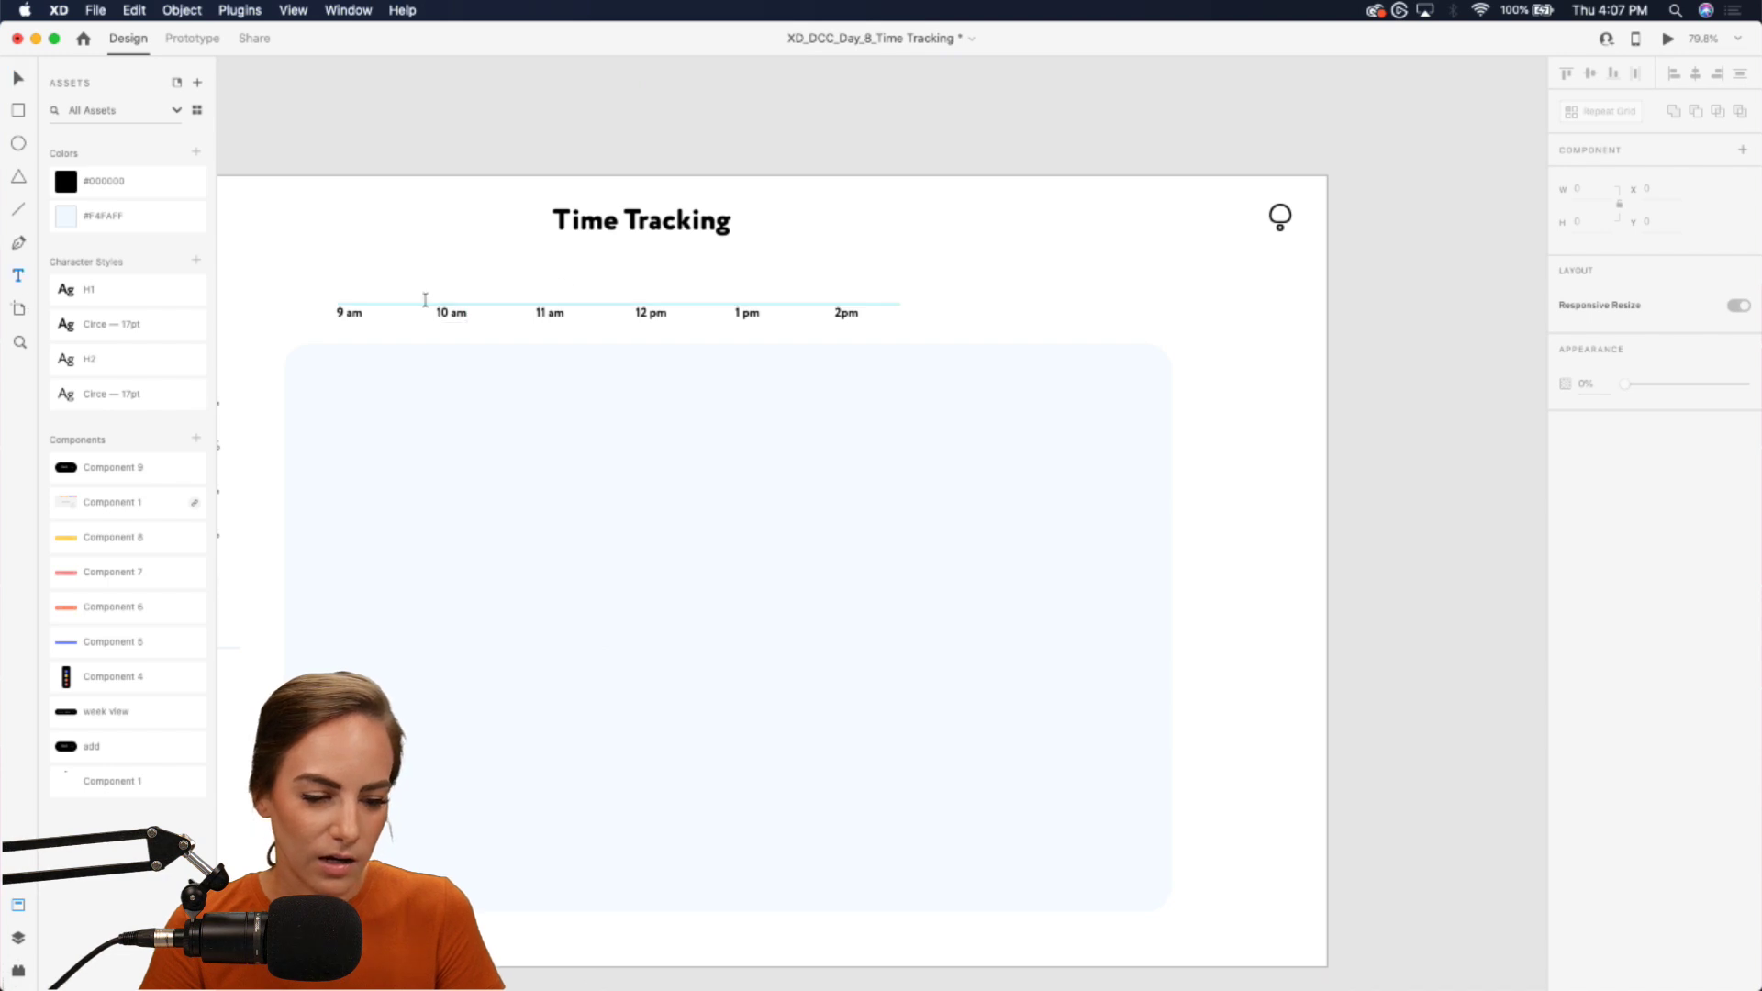
left_click_drag(1198, 332, 1270, 879)
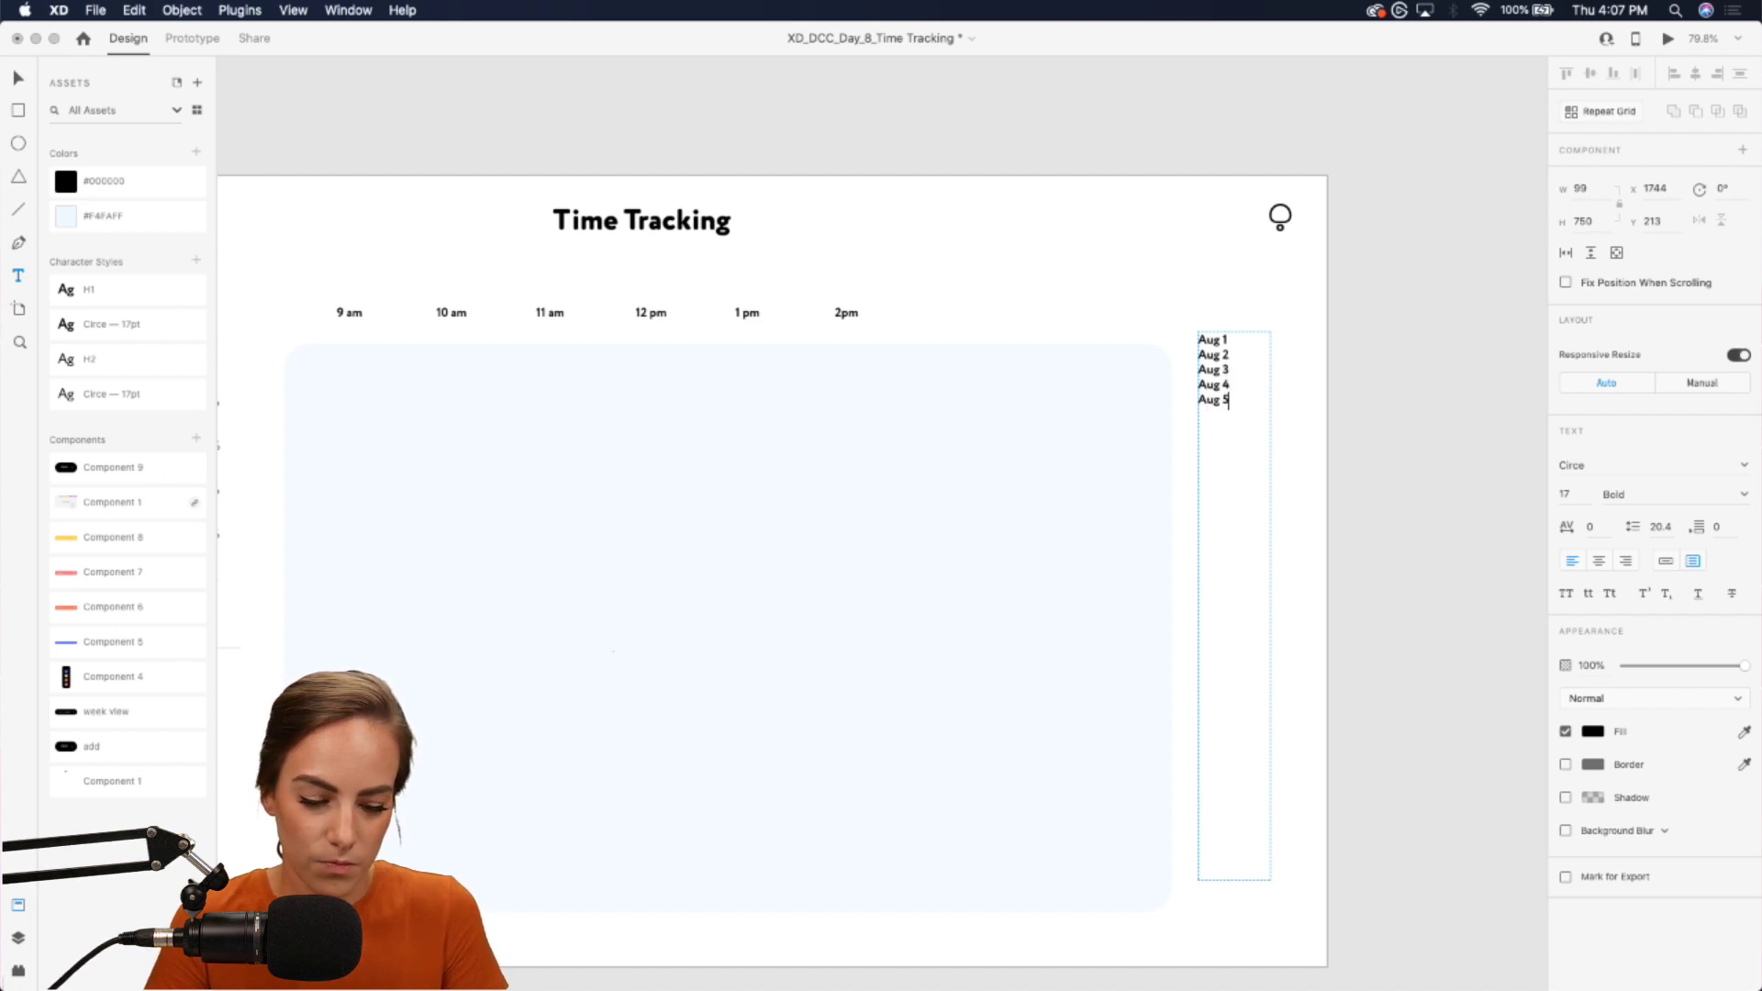
key("Escape")
- Add Aug 6 as a sixth line at the end of the date list
scroll(1381, 633, "down", 2)
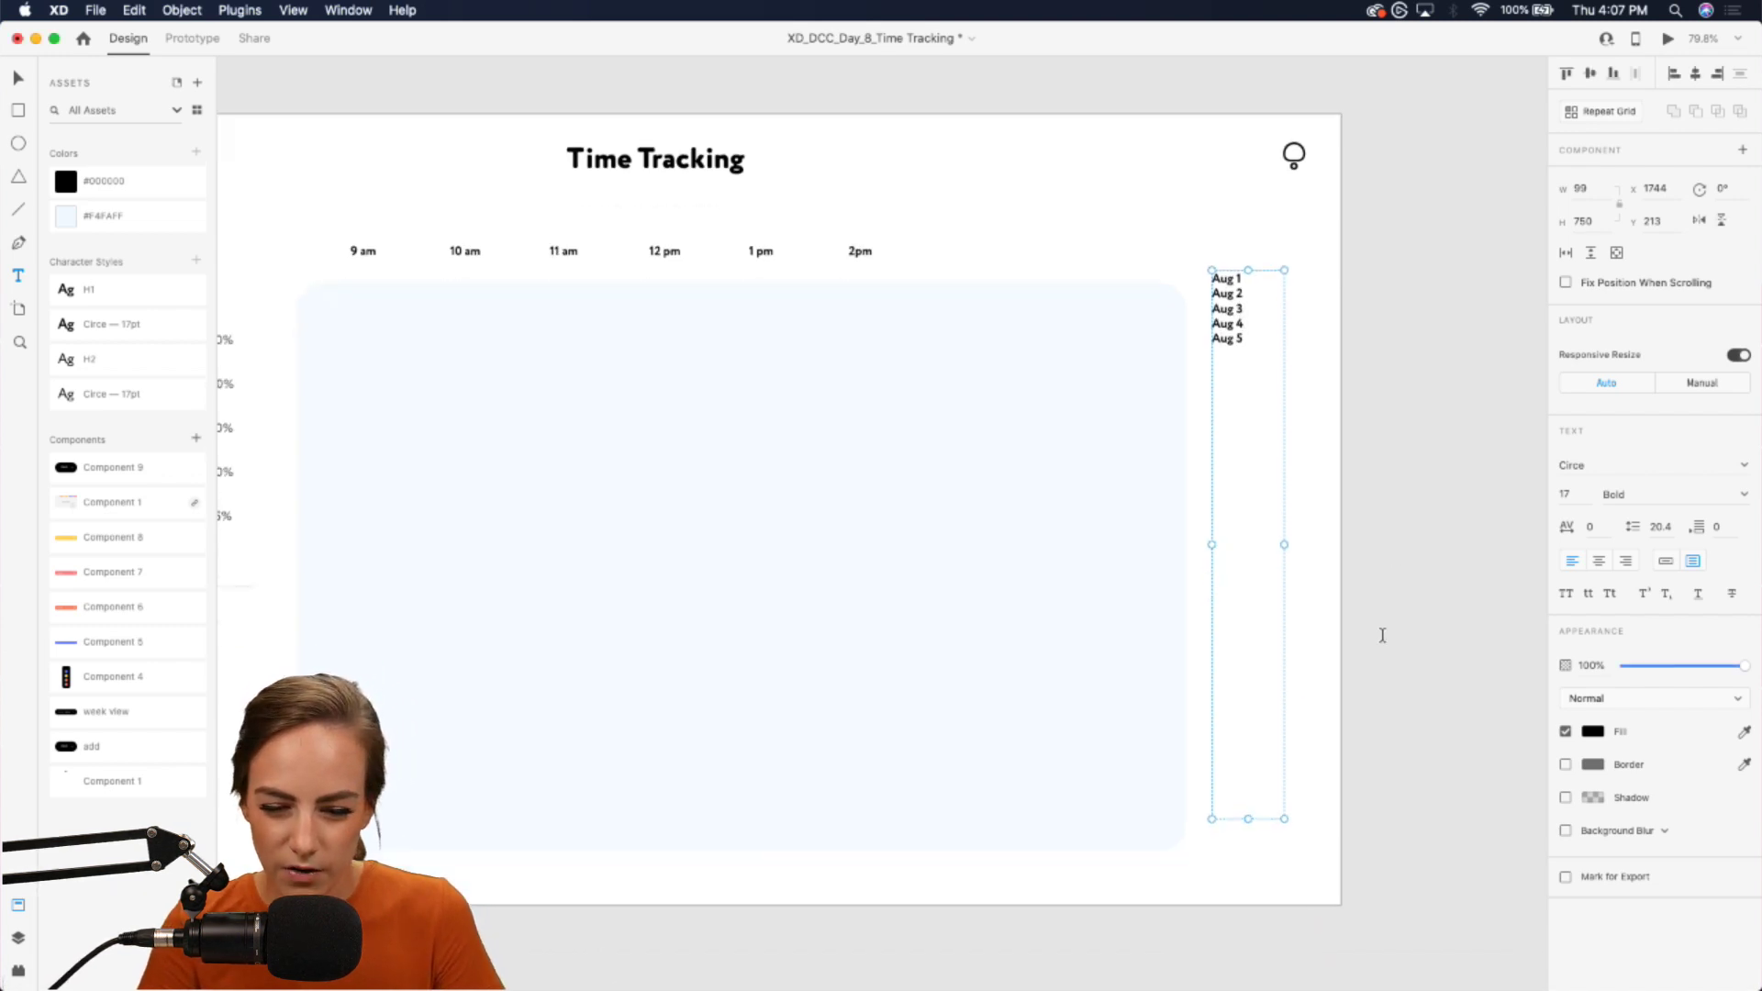
double_click(1257, 337)
key("Right")
key("Return")
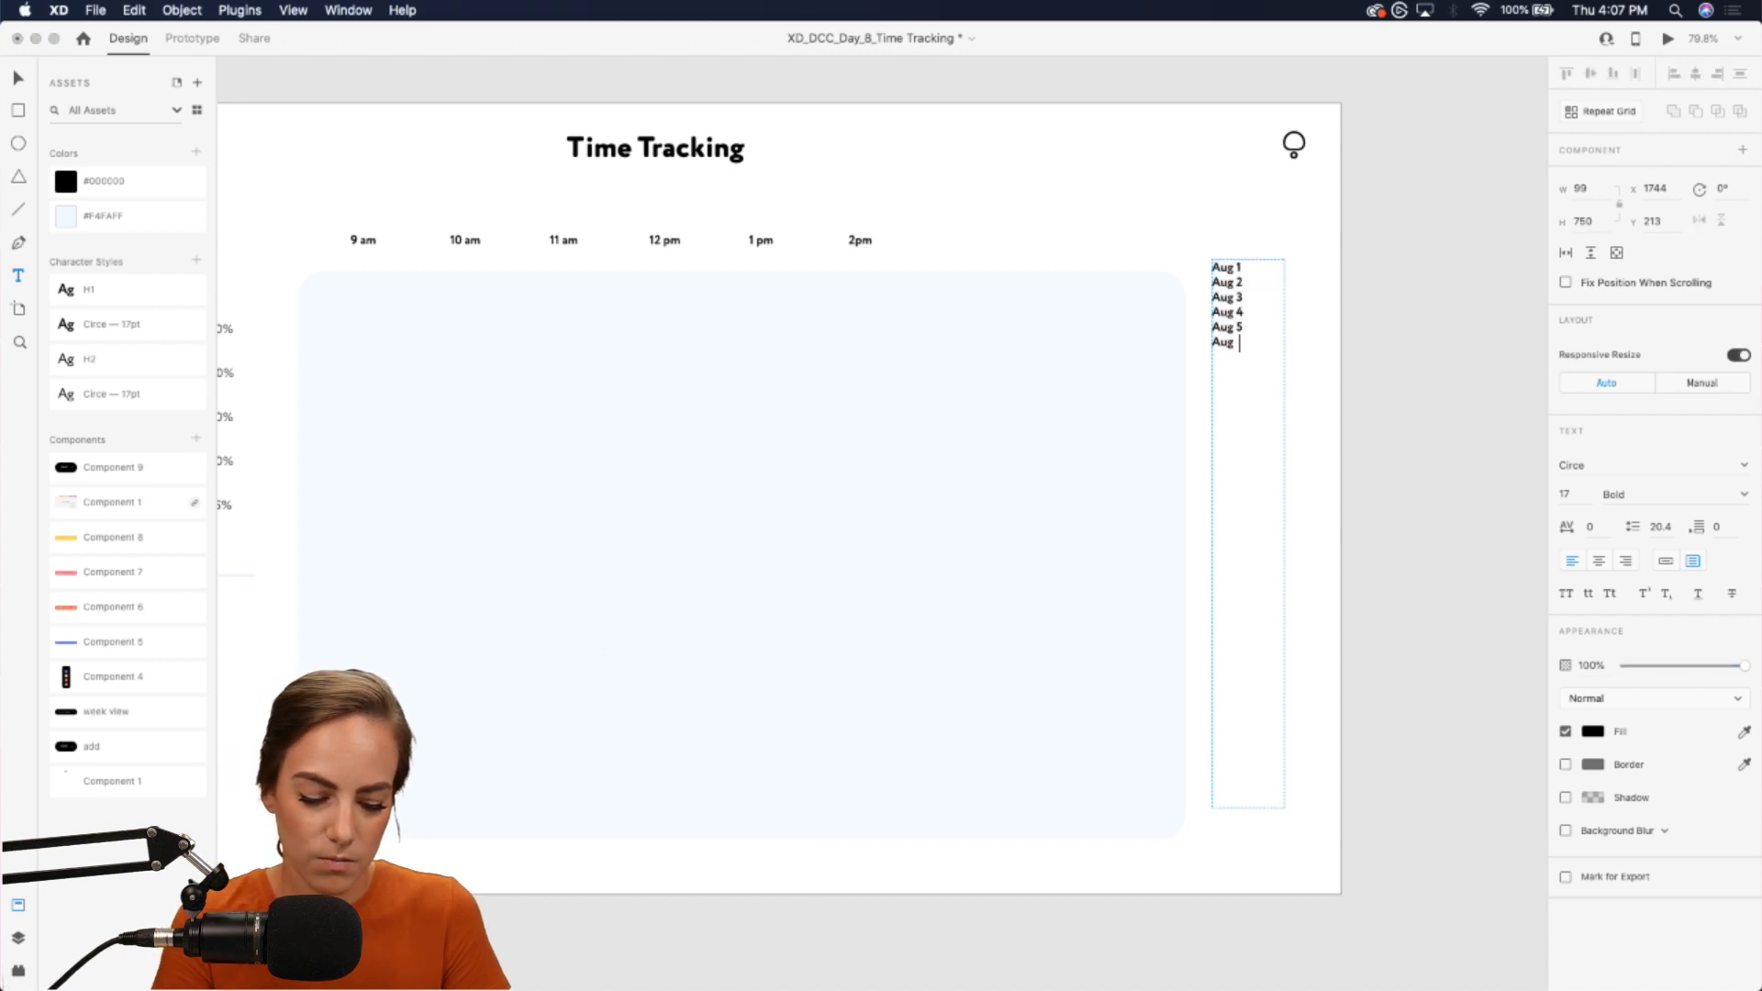
type("Aug 6")
key("Escape")
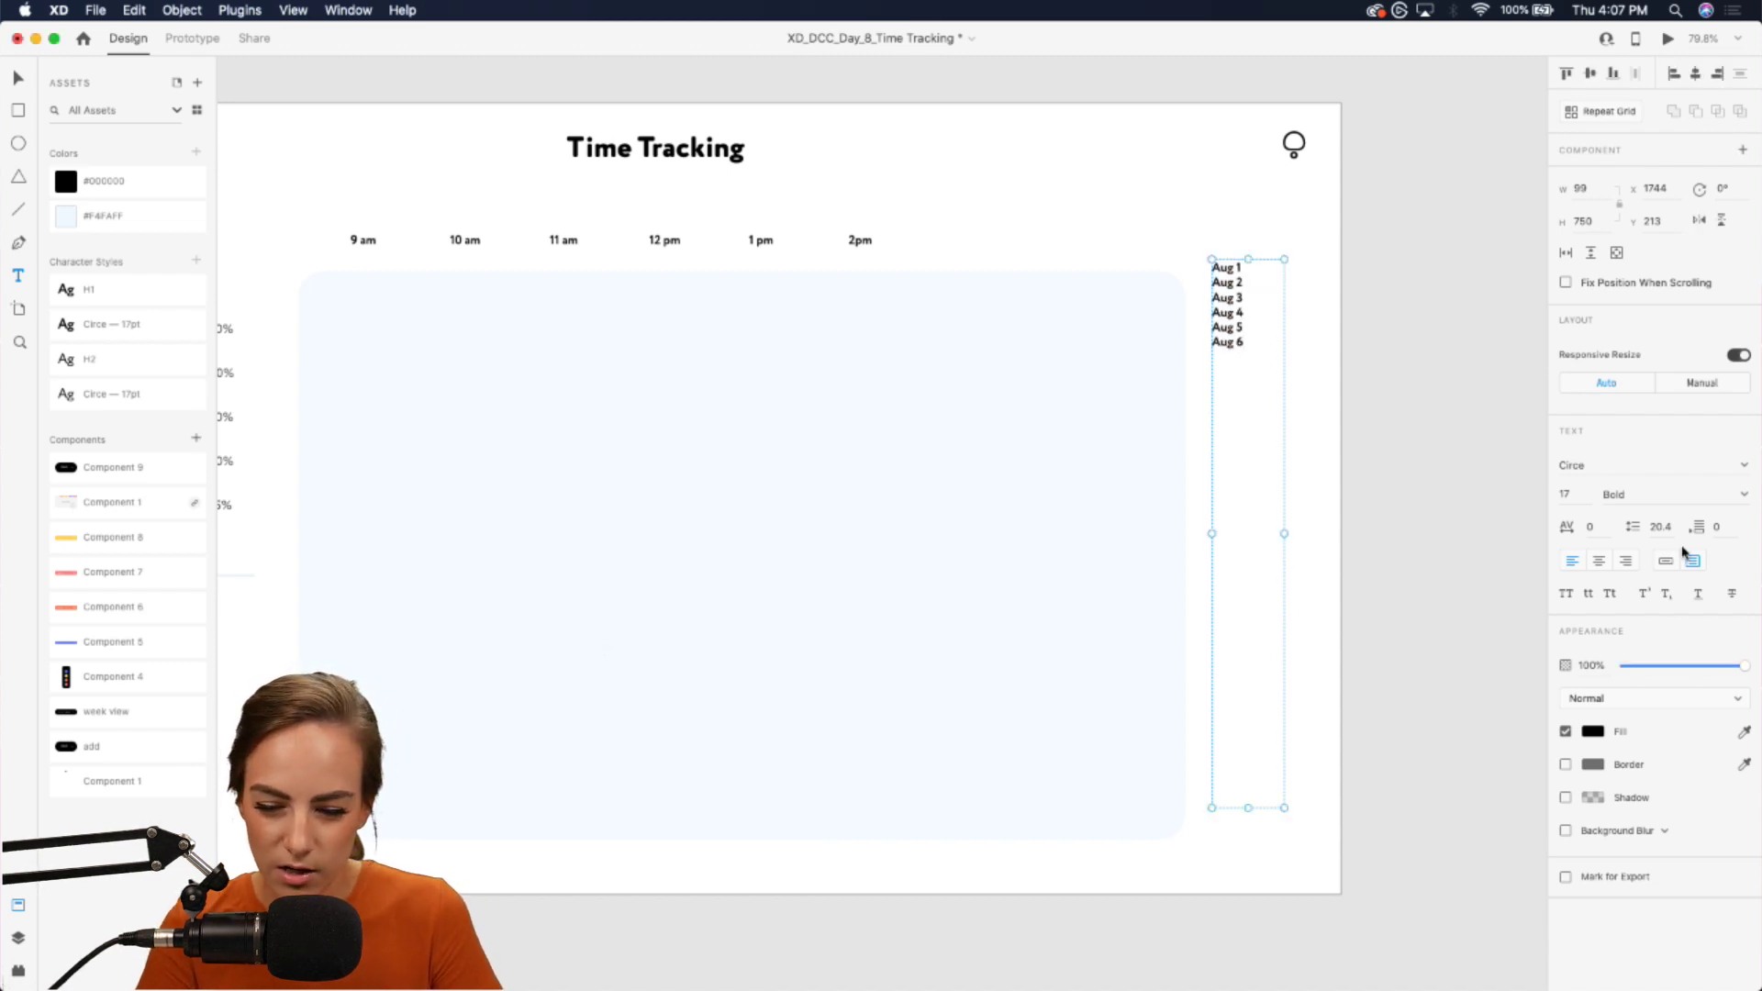
key("Escape")
- Increase the date list's line spacing and shift the list down so Aug 1 to Aug 6 spread along the blue panel's height
left_click_drag(1233, 282, 1242, 329)
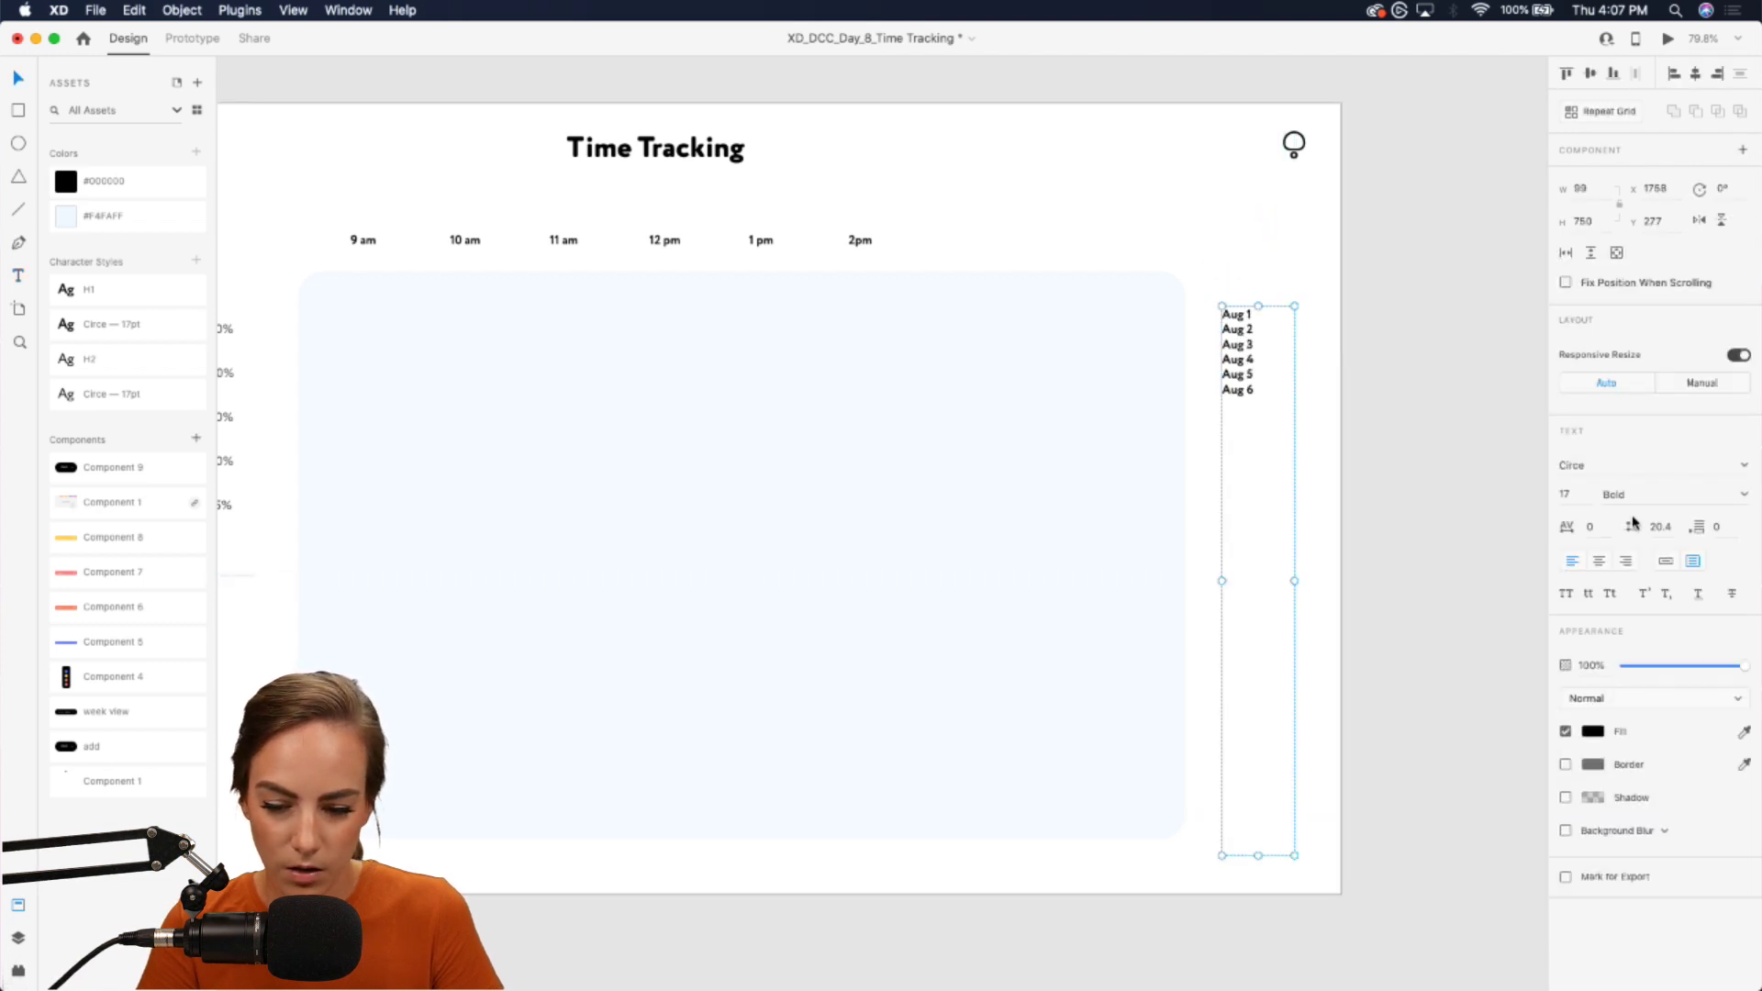
key("Up")
key("Up")
key("Up")
key("Up")
key("Up")
key("Up")
key("Up")
key("Up")
key("Up")
key("Up")
key("Up")
key("Up")
key("Up")
key("Up")
key("Up")
key("Up")
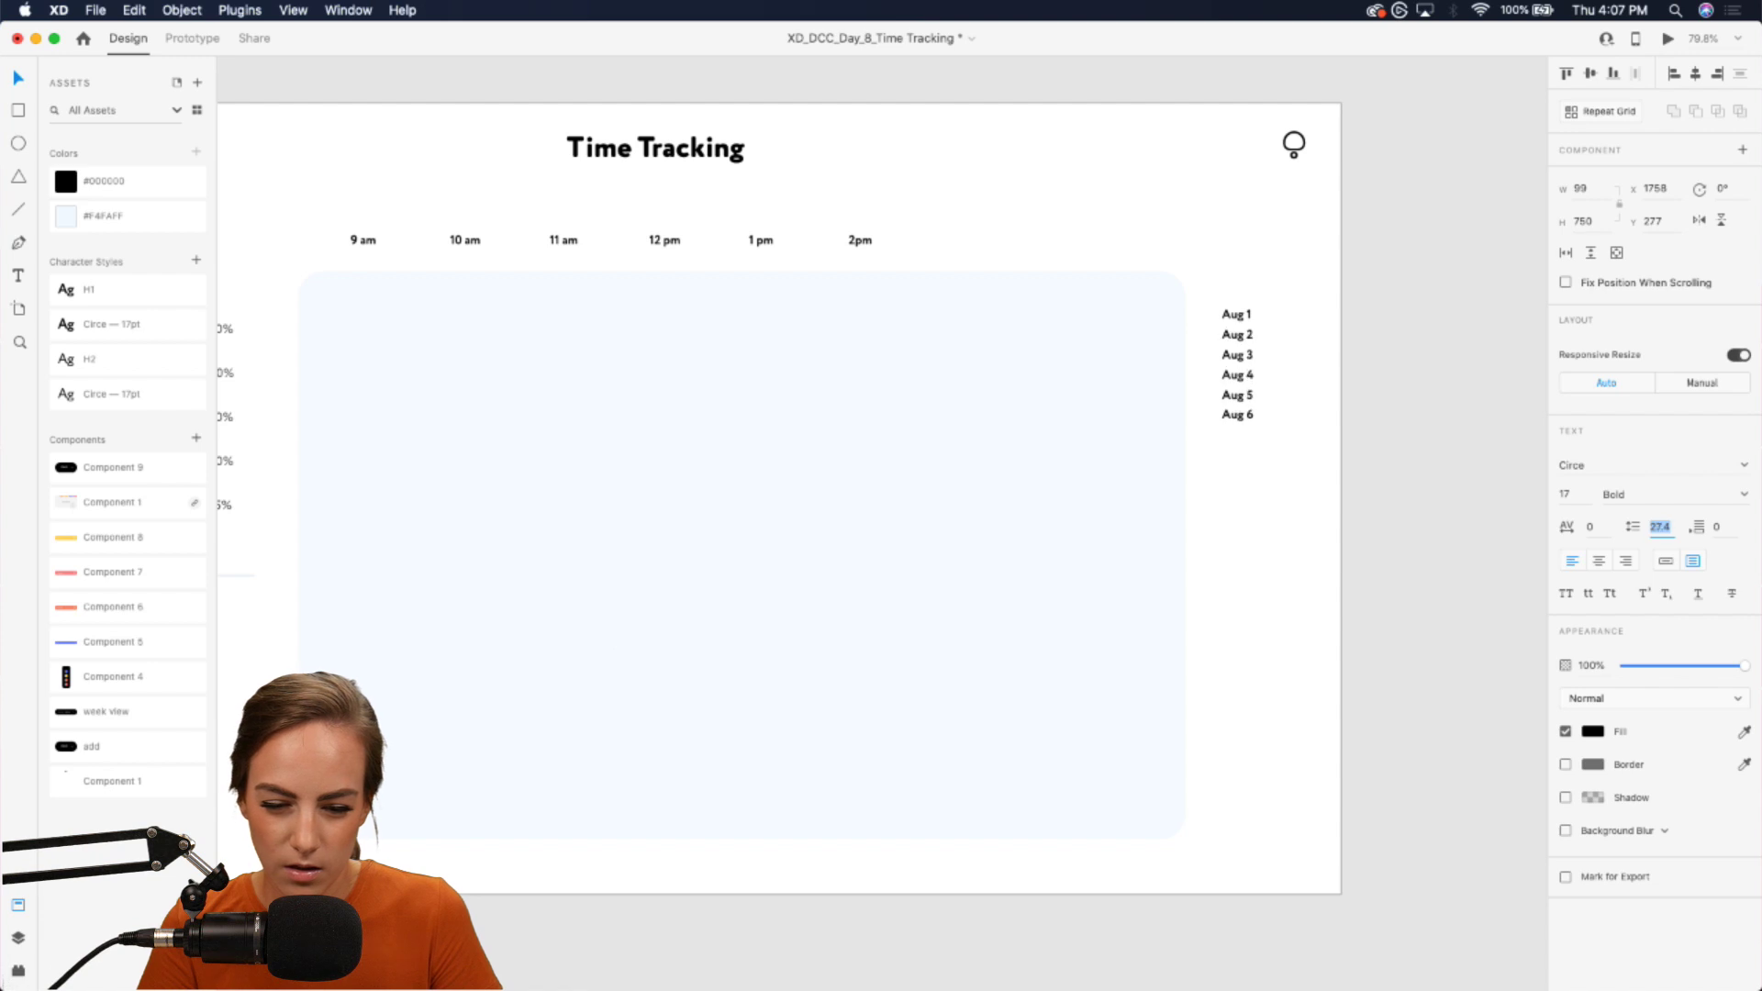
key("Up")
key("Up")
key("Up")
key("Up")
key("Up")
key("Up")
key("Up")
key("Up")
key("Up")
key("Up")
key("Up")
key("Up")
key("Up")
key("Up")
key("Up")
key("Up")
key("Up")
key("Up")
key("Up")
key("Up")
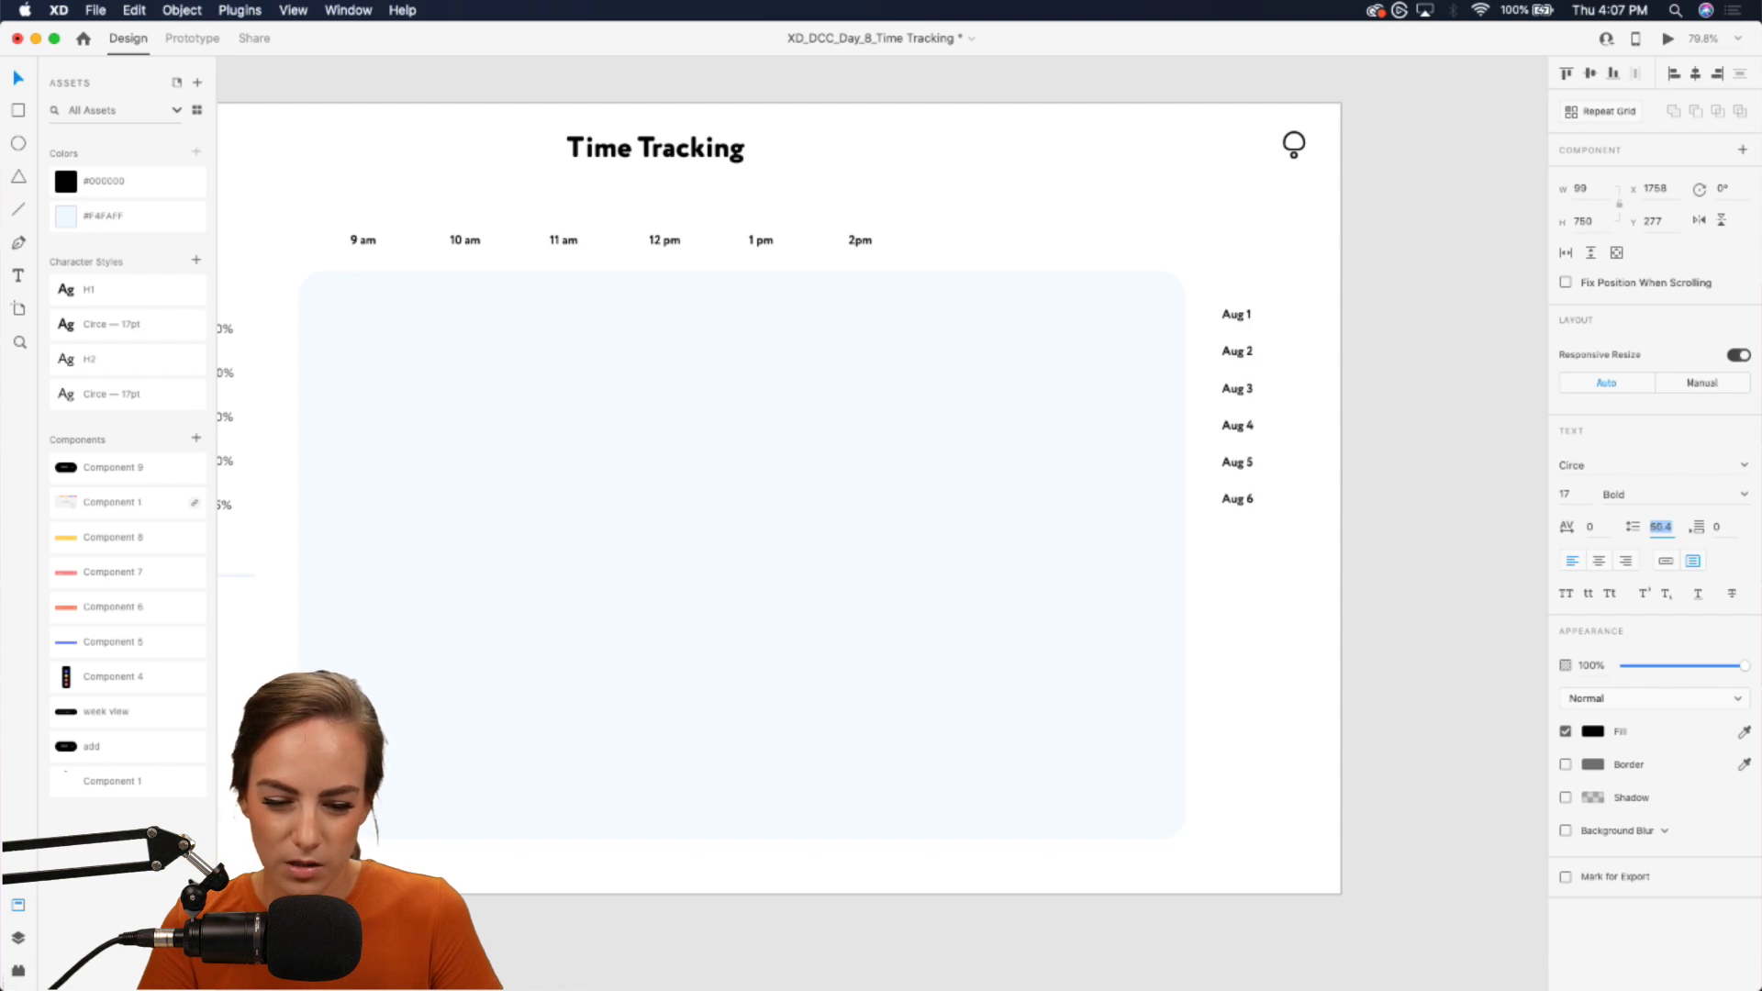
key("Up")
key("Up")
key("Up")
key("Up")
key("Up")
key("Up")
key("Up")
key("Up")
key("Up")
key("Up")
key("Up")
key("Up")
key("Up")
key("Up")
key("Up")
key("Up")
key("Up")
key("Up")
key("Up")
key("Up")
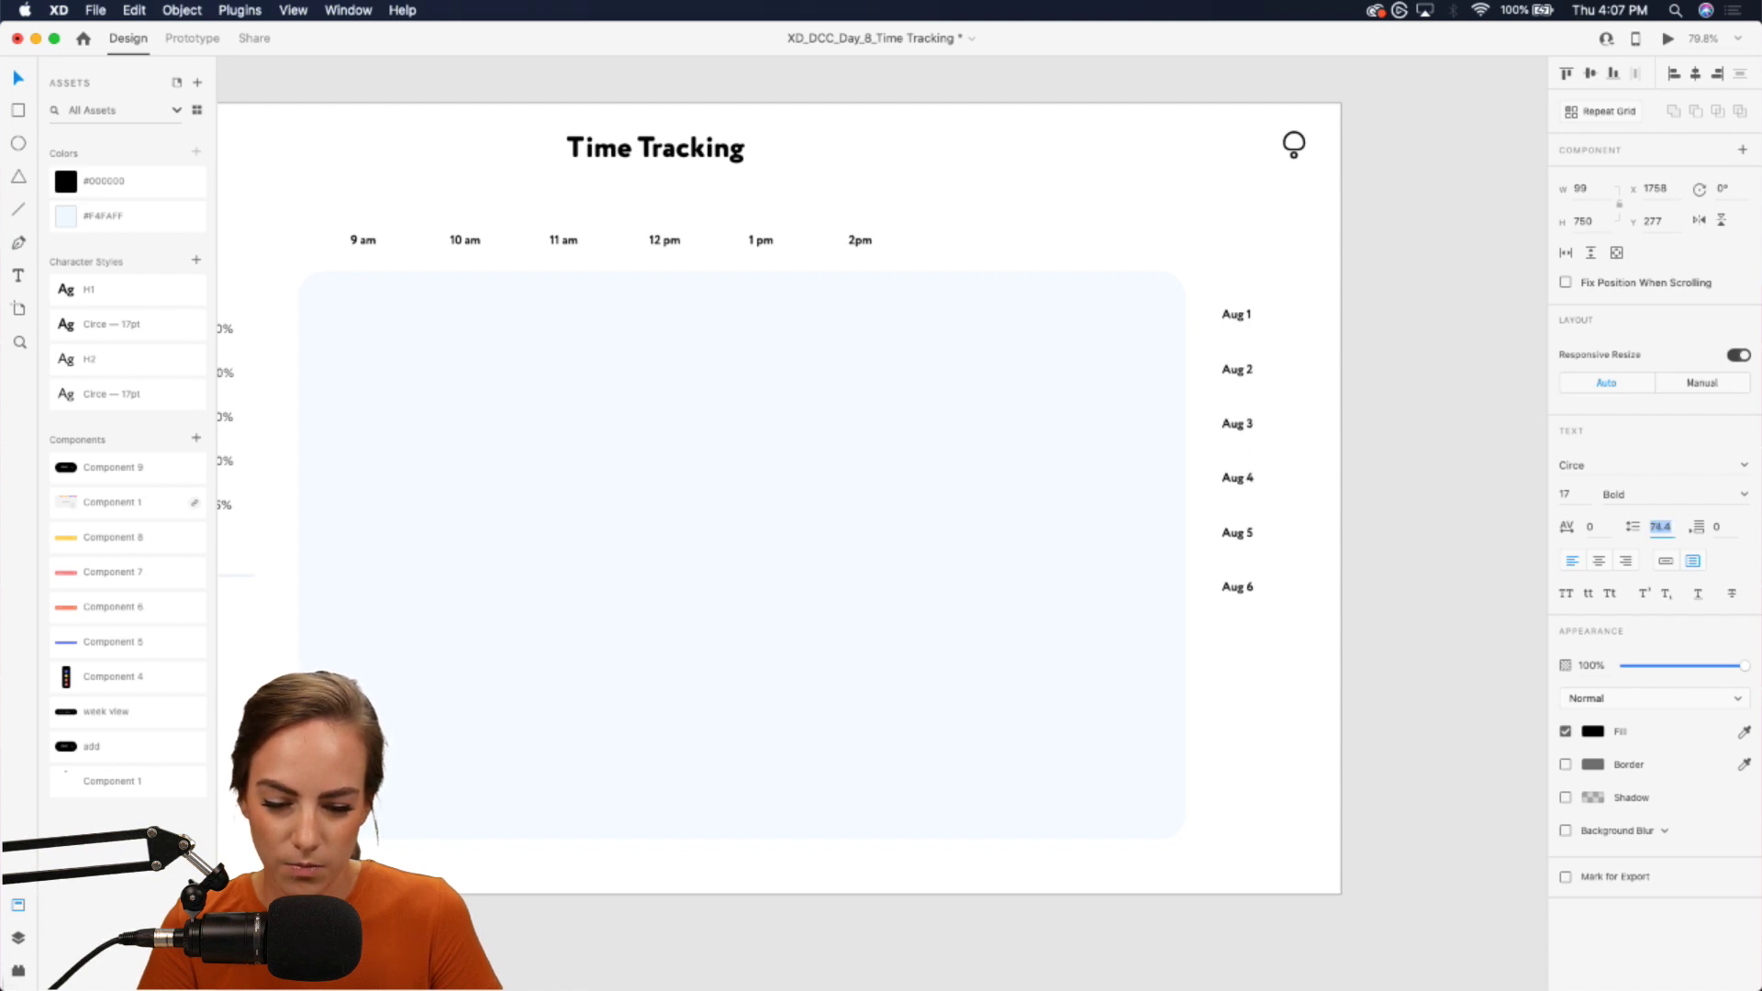
key("Up")
key("Up")
key("Up")
key("Up")
key("Up")
key("Up")
key("Up")
key("Up")
key("Up")
key("Up")
key("Up")
key("Up")
key("Up")
key("Up")
key("Up")
key("Up")
key("Up")
key("Up")
key("Up")
key("Up")
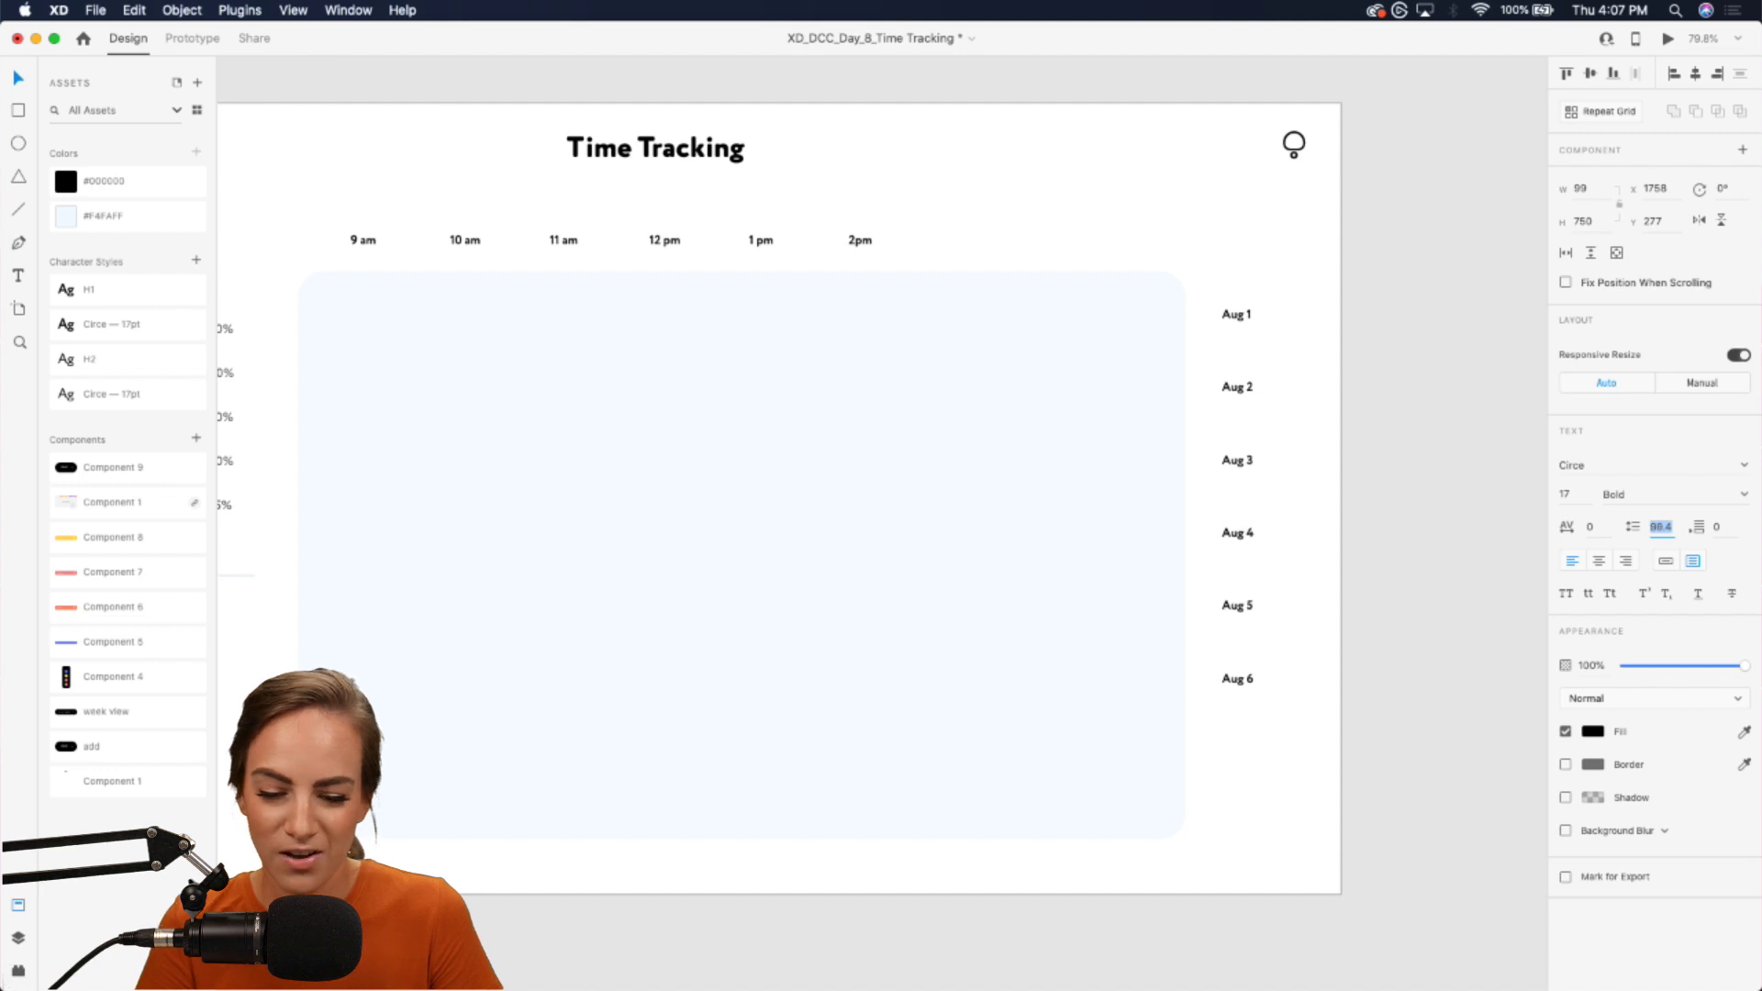
left_click_drag(1239, 316, 1241, 348)
left_click(1279, 332)
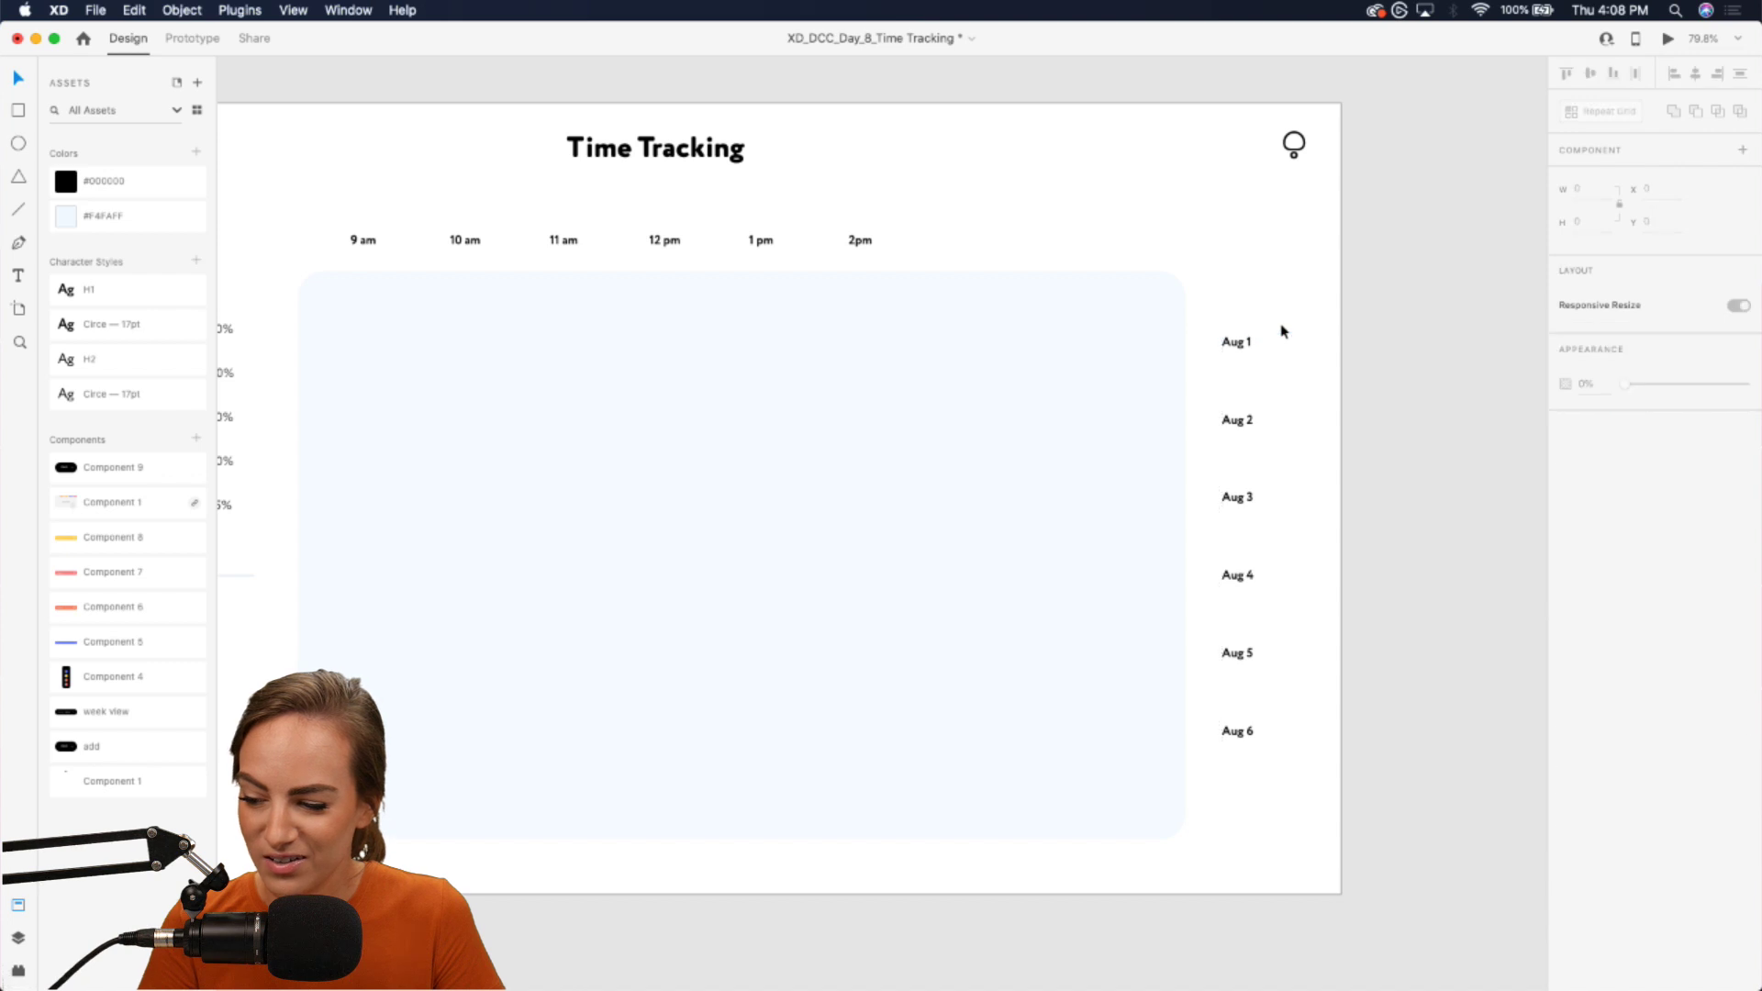
- Place the Add button (Component 9) at X 1344, Y 164 after the 2pm label, with the week view component right beside it
scroll(1280, 345, "down", 2)
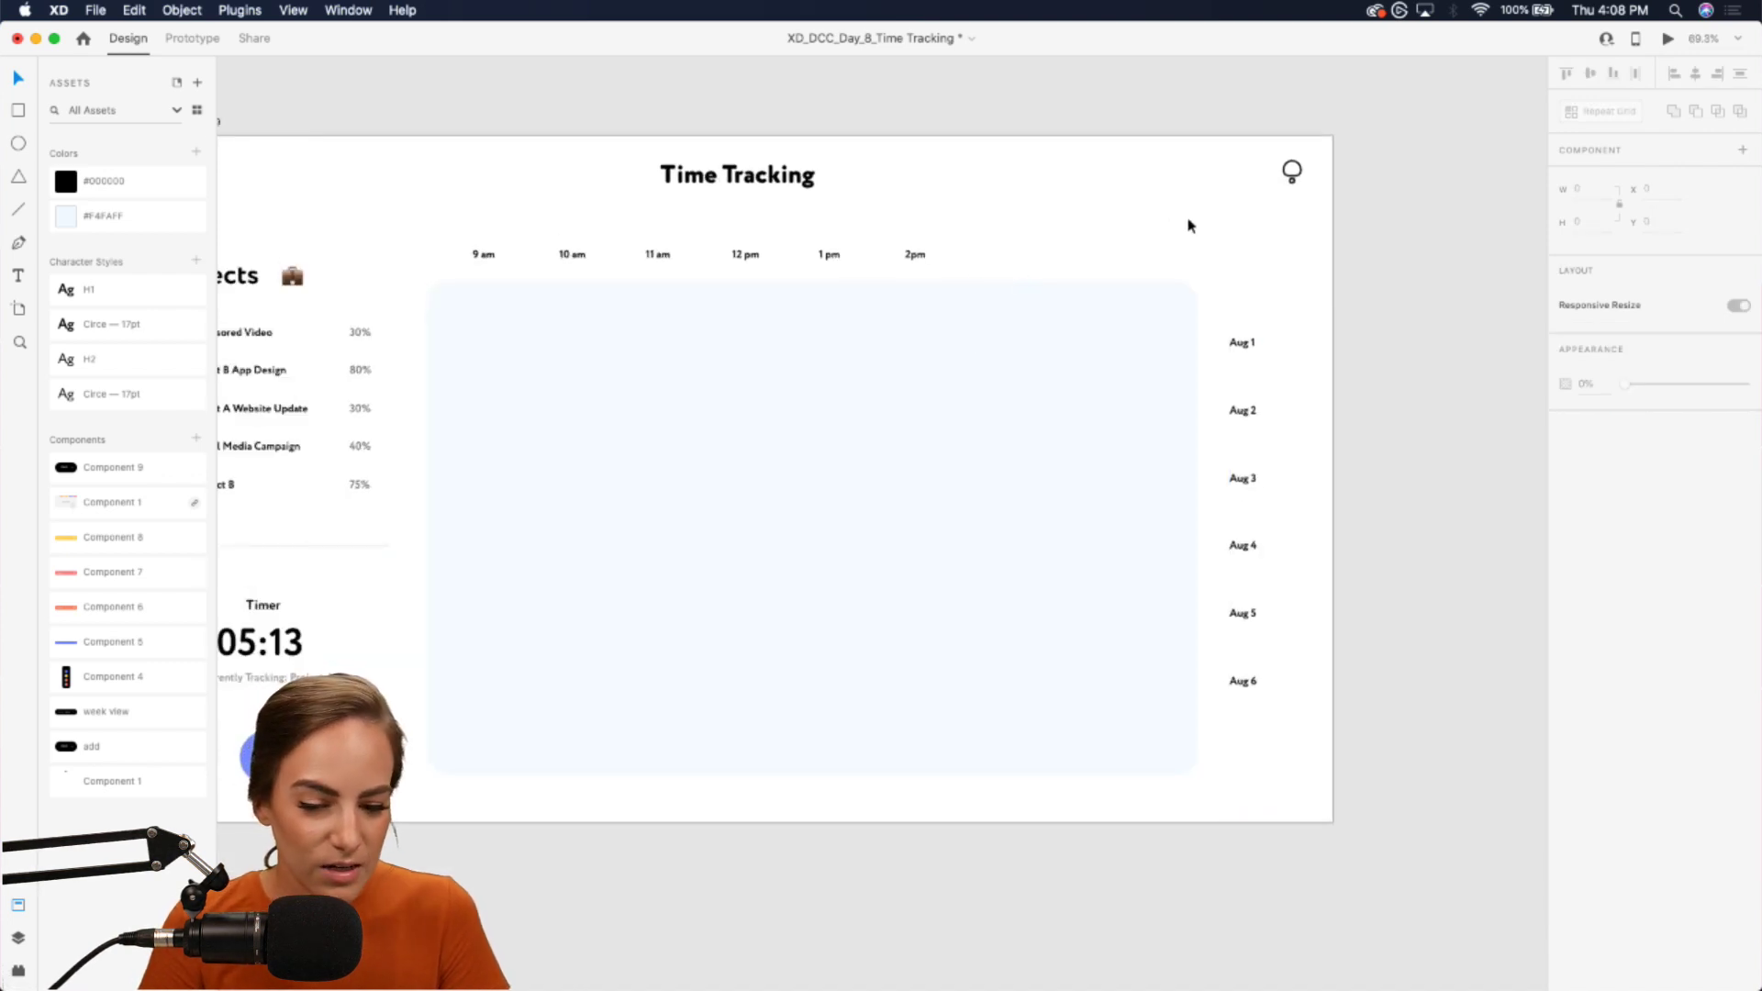
scroll(992, 233, "up", 3)
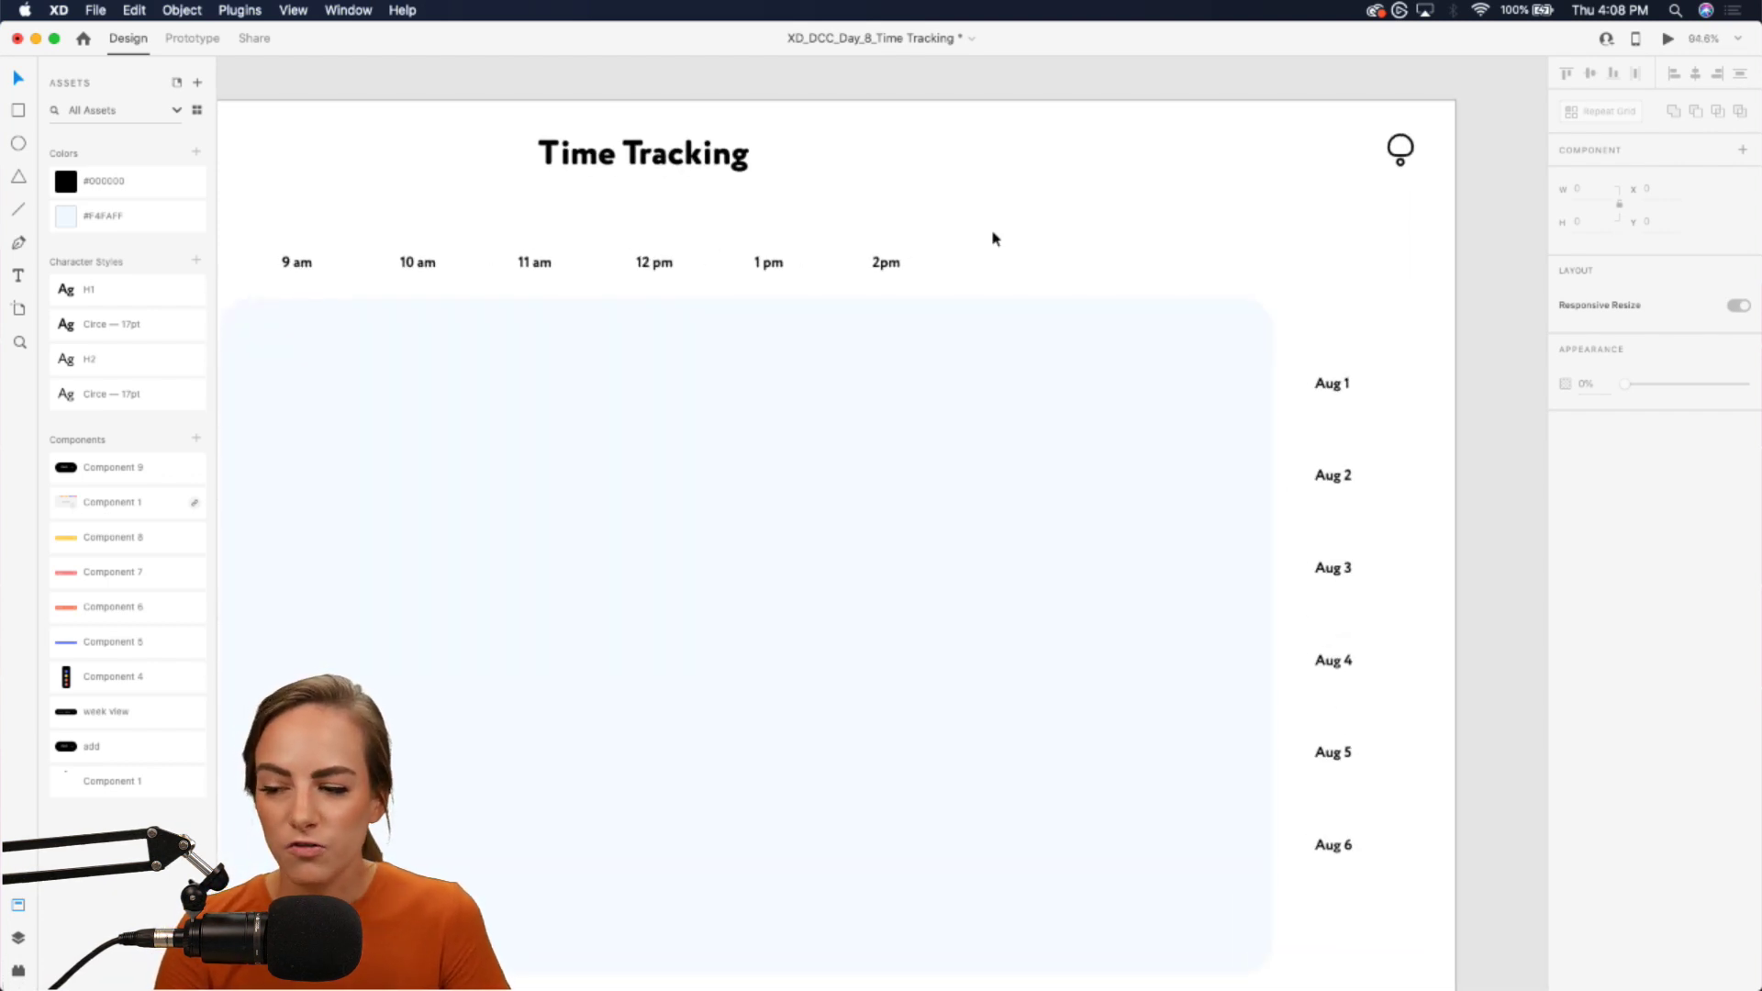
scroll(992, 233, "right", 1)
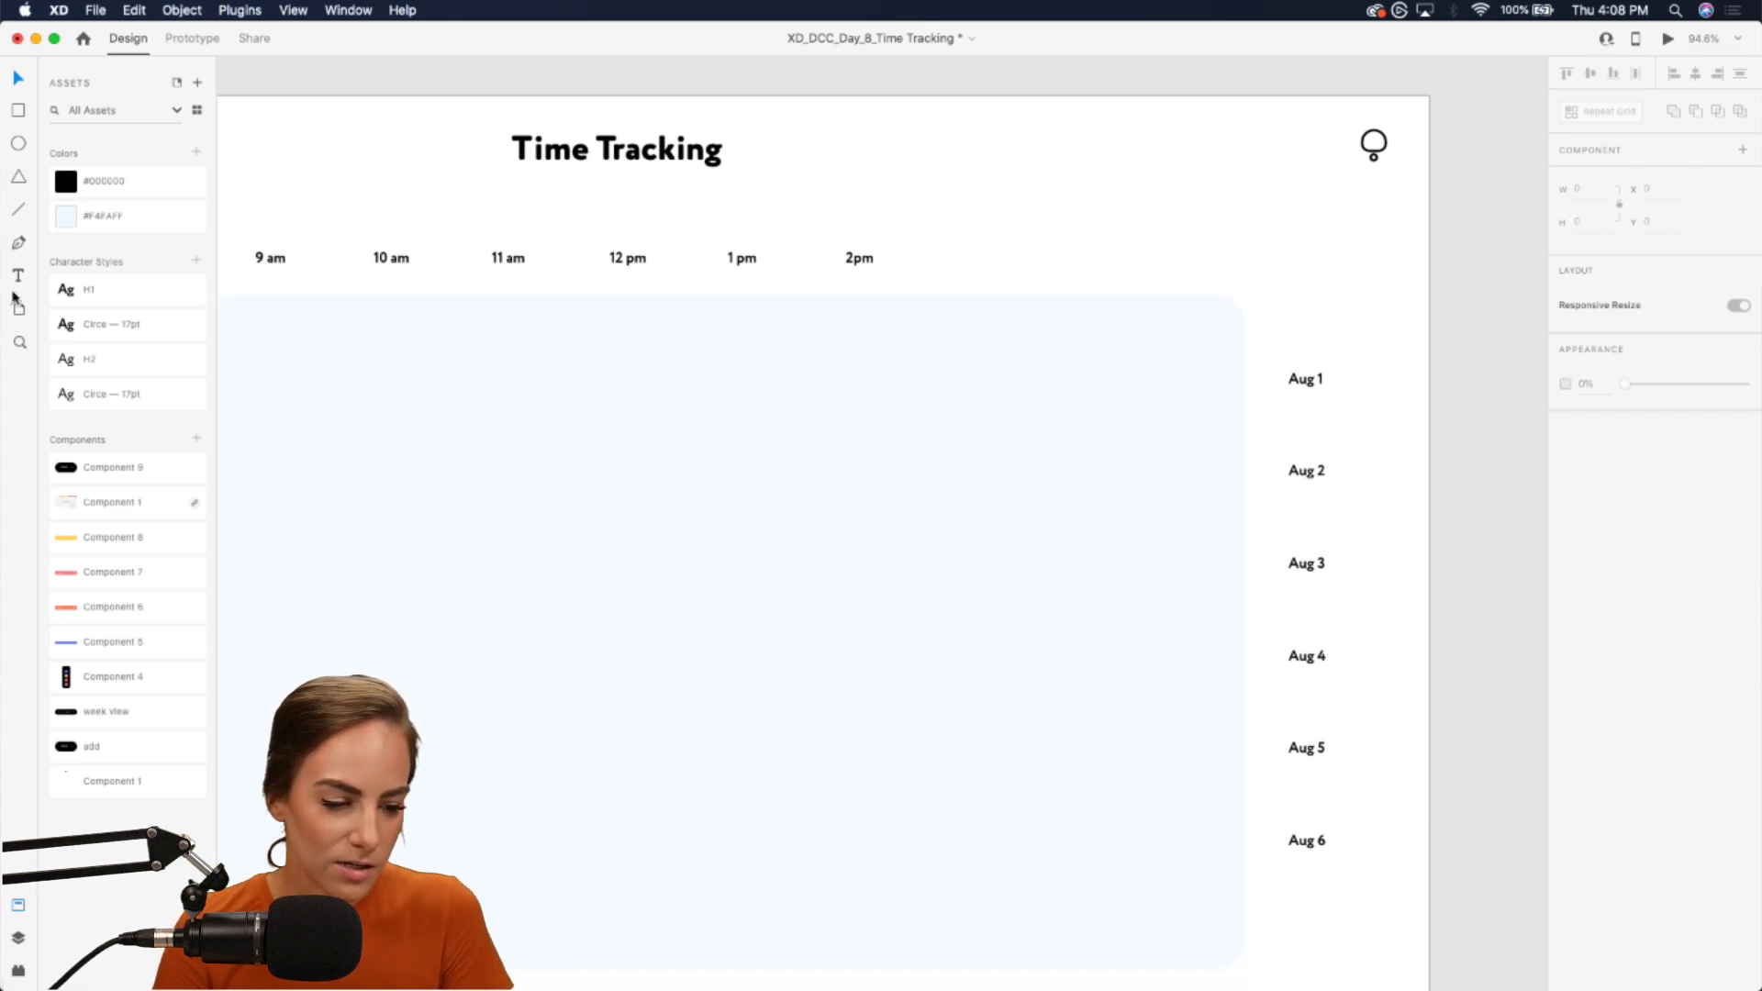
left_click_drag(81, 478, 972, 266)
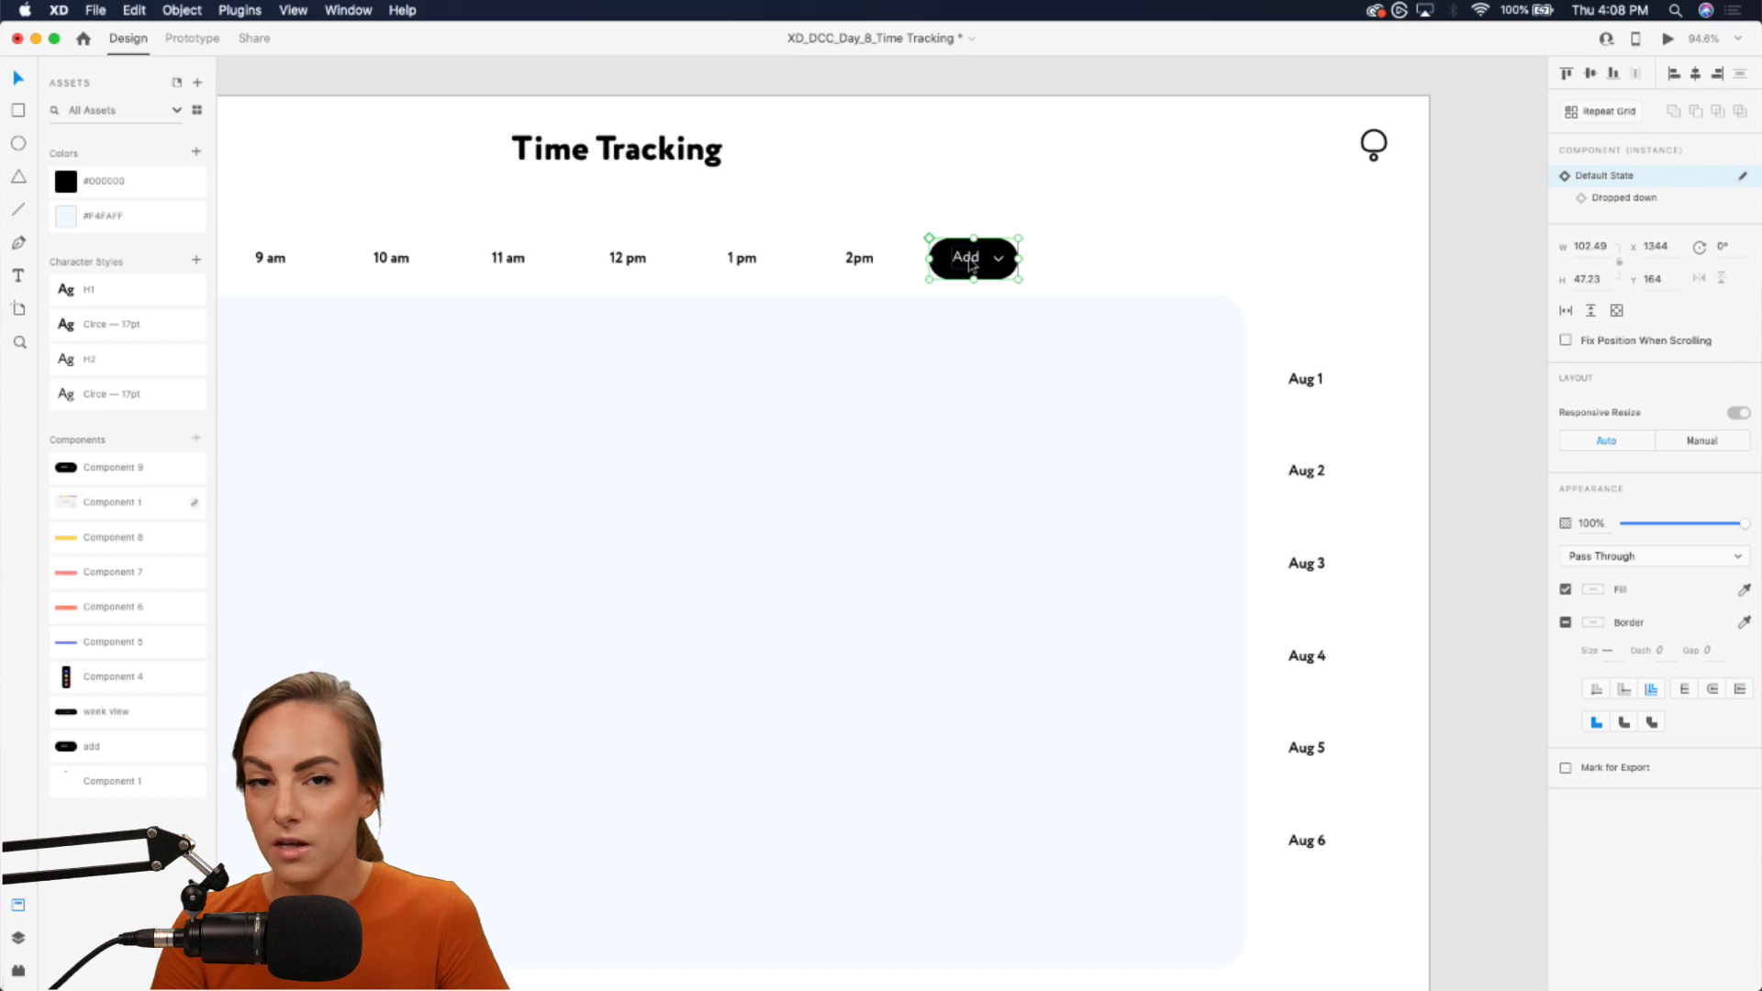
left_click_drag(92, 711, 1103, 264)
left_click(1133, 173)
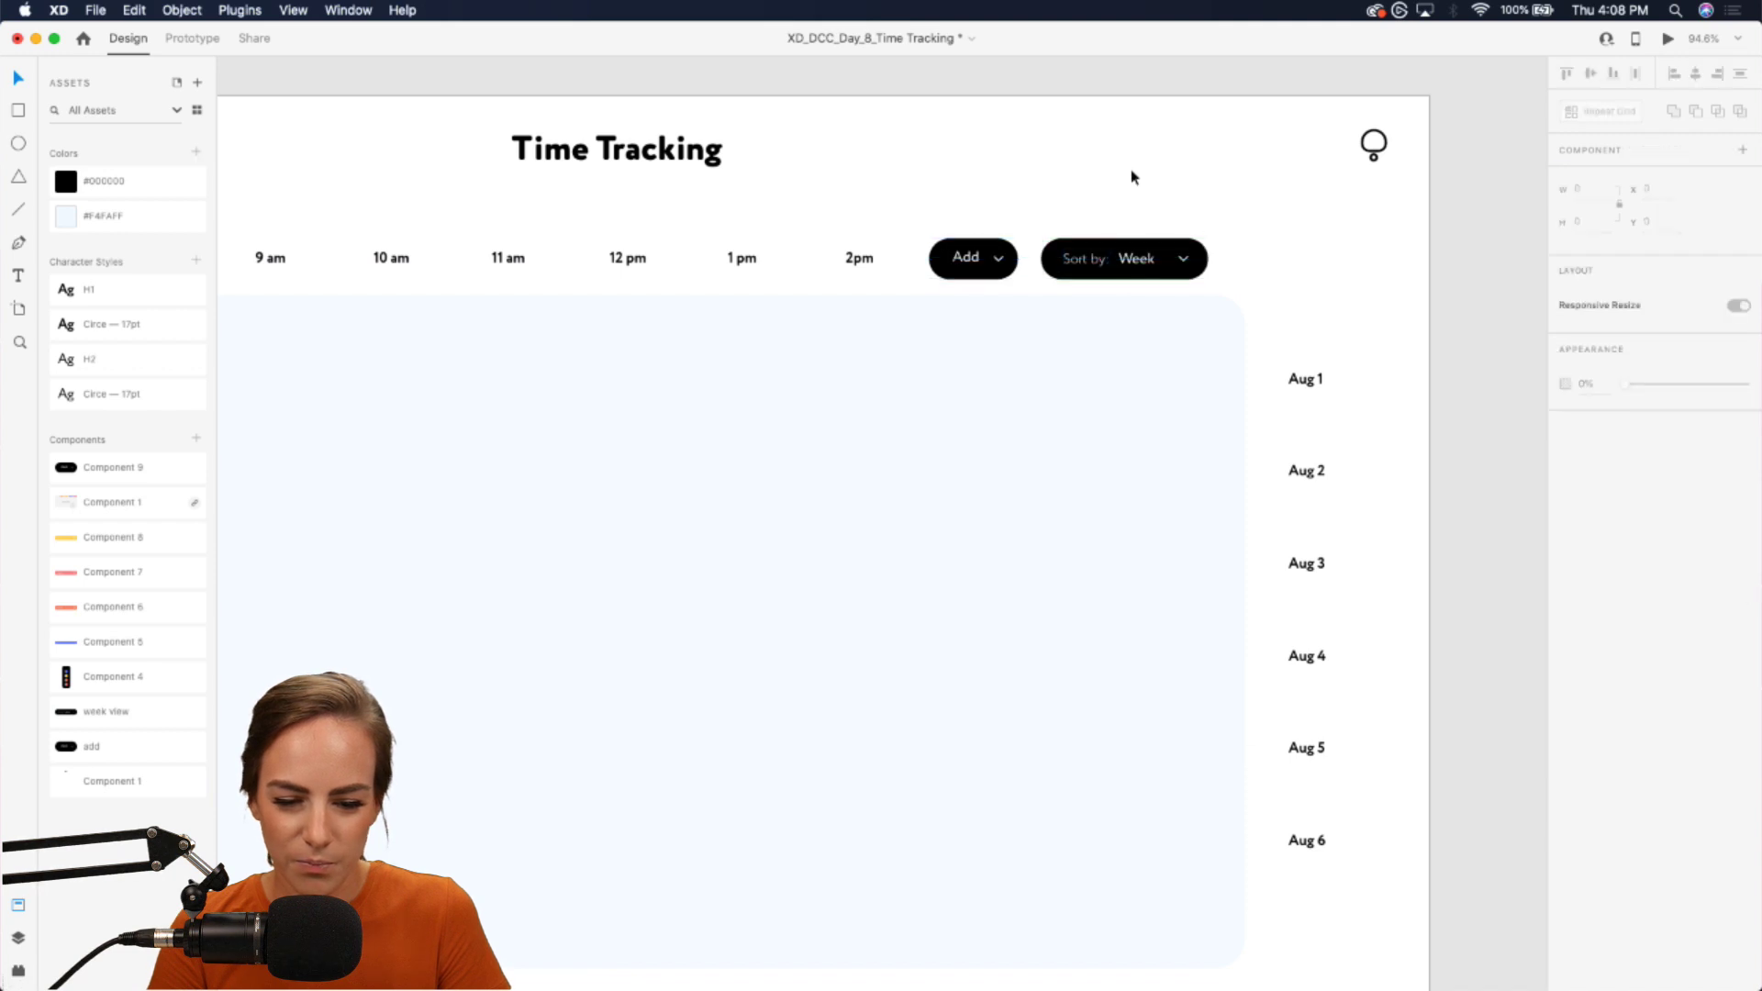
- Place the dotted 1:10 time marker component between 1 pm and 2pm, its badge level with the time labels
scroll(1132, 173, "down", 3)
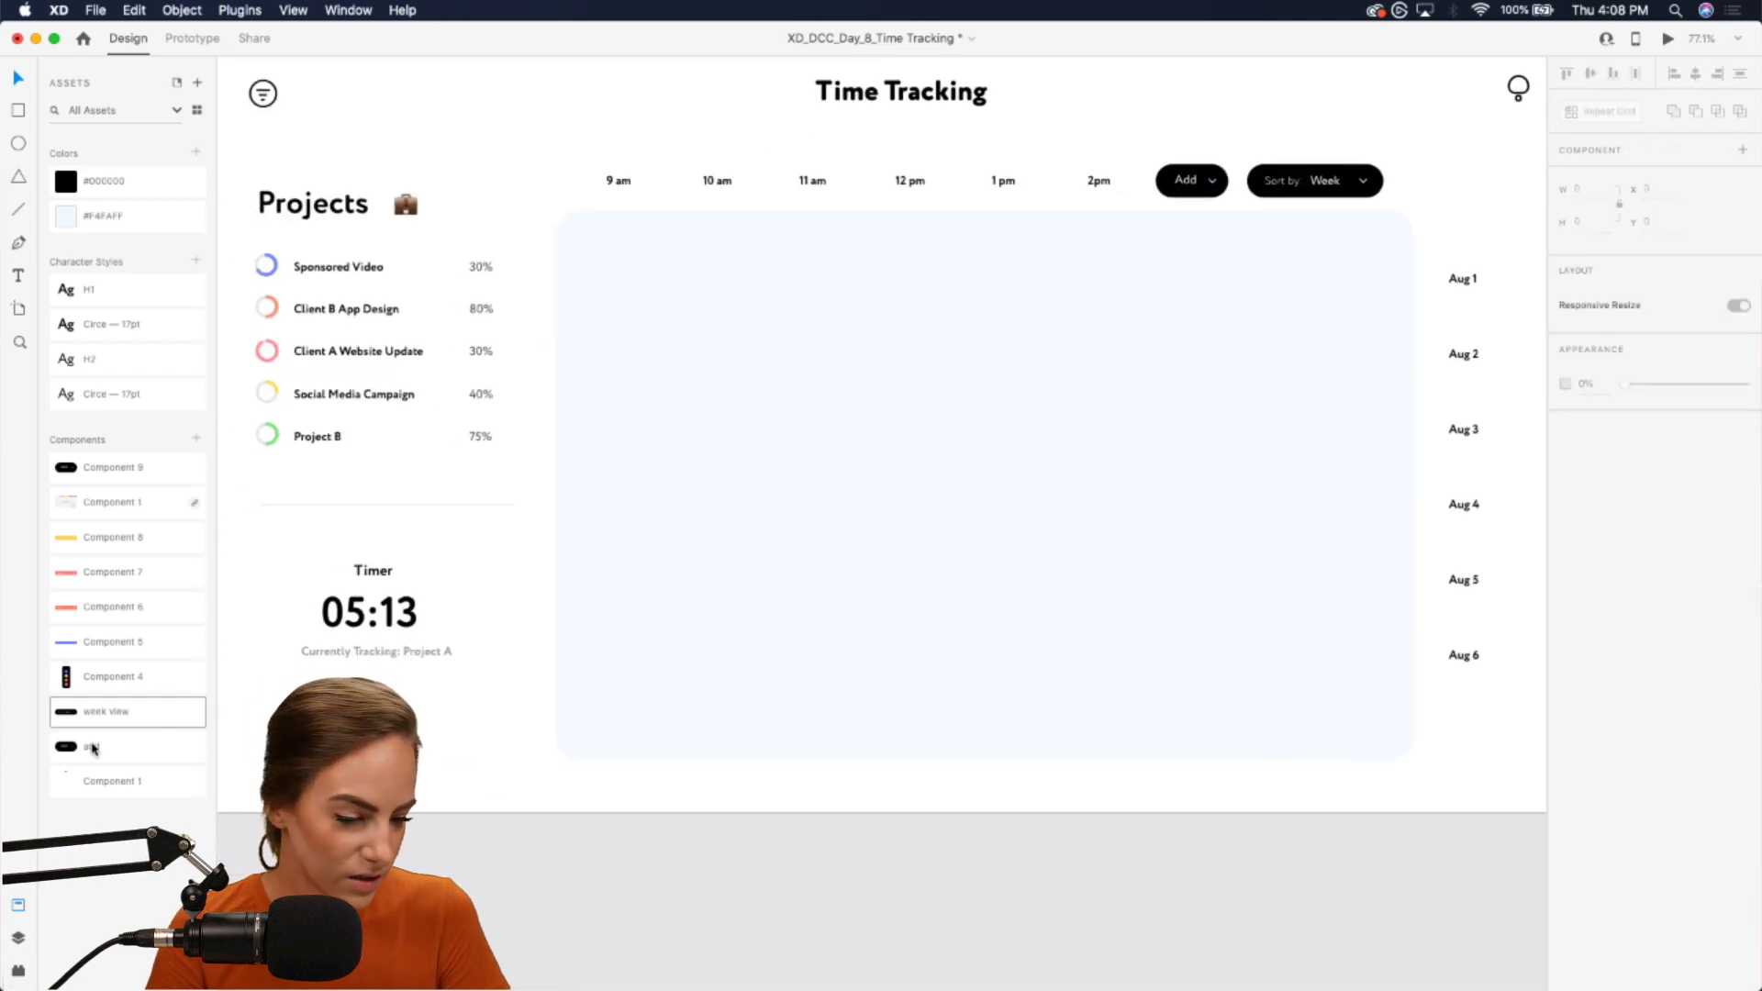
left_click_drag(92, 789, 1003, 327)
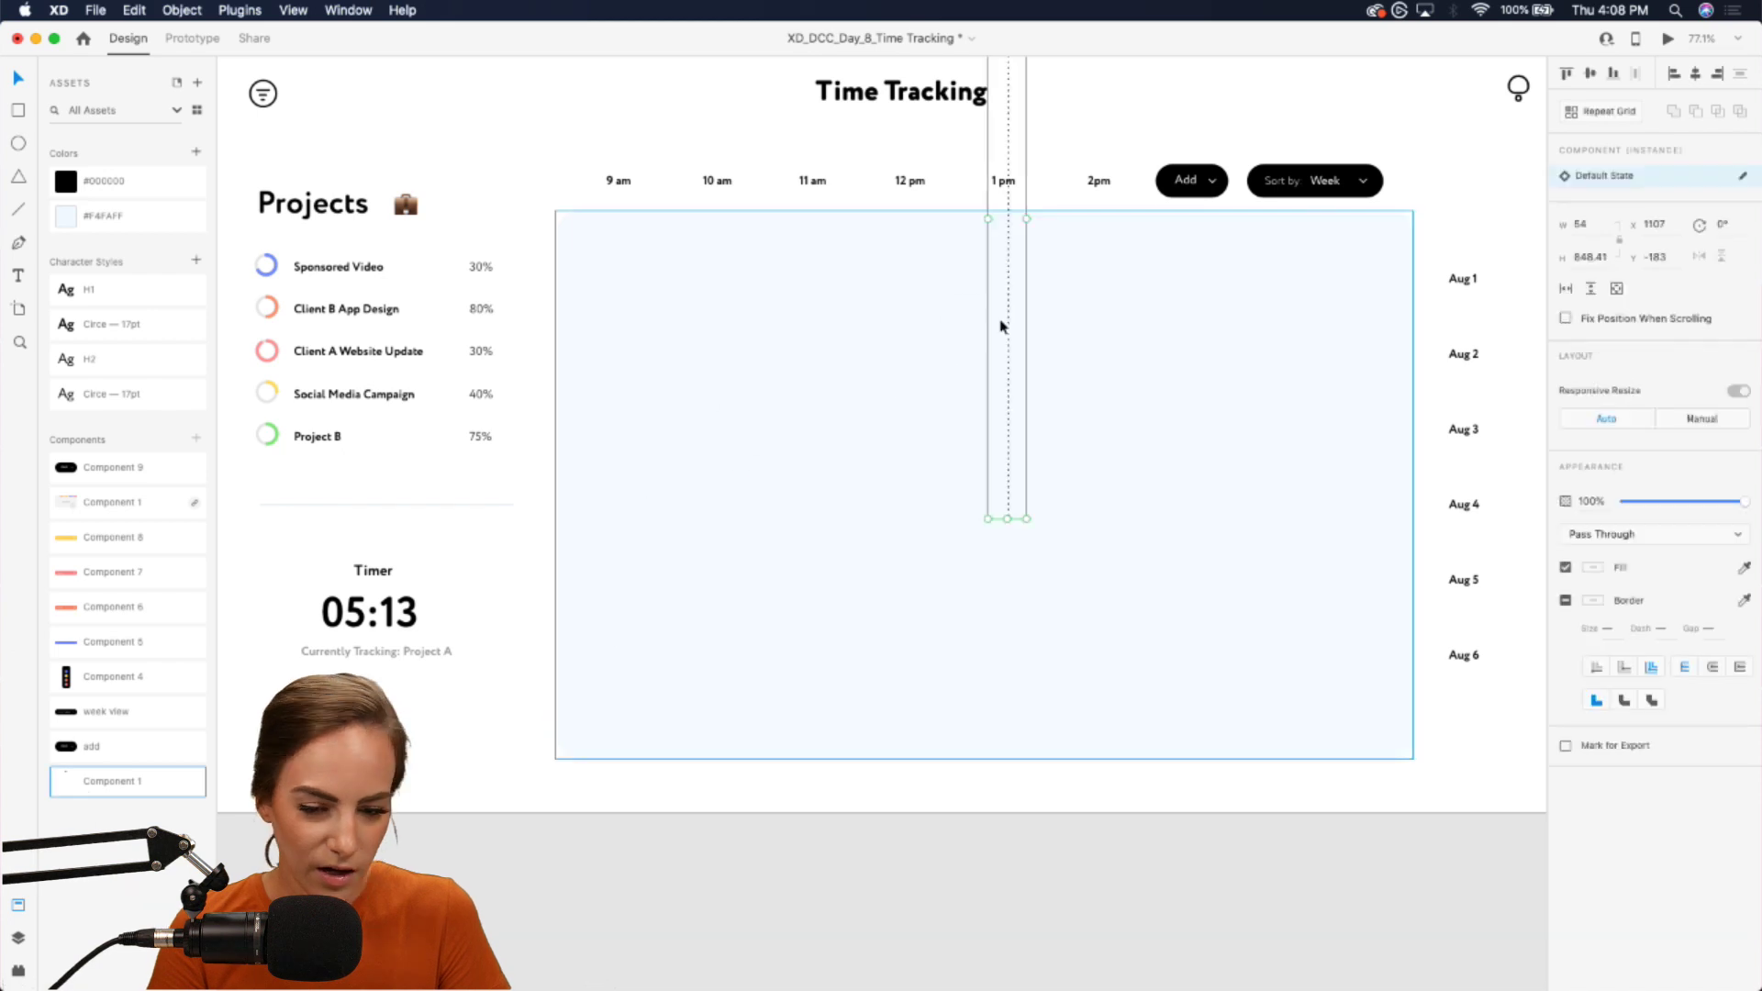
scroll(1015, 145, "up", 1)
scroll(1015, 145, "up", 3)
mouse_move(996, 66)
left_mouse_down()
mouse_move(995, 244)
mouse_move(976, 304)
mouse_move(1050, 317)
mouse_move(991, 317)
mouse_move(1029, 316)
left_mouse_up()
left_click(1115, 143)
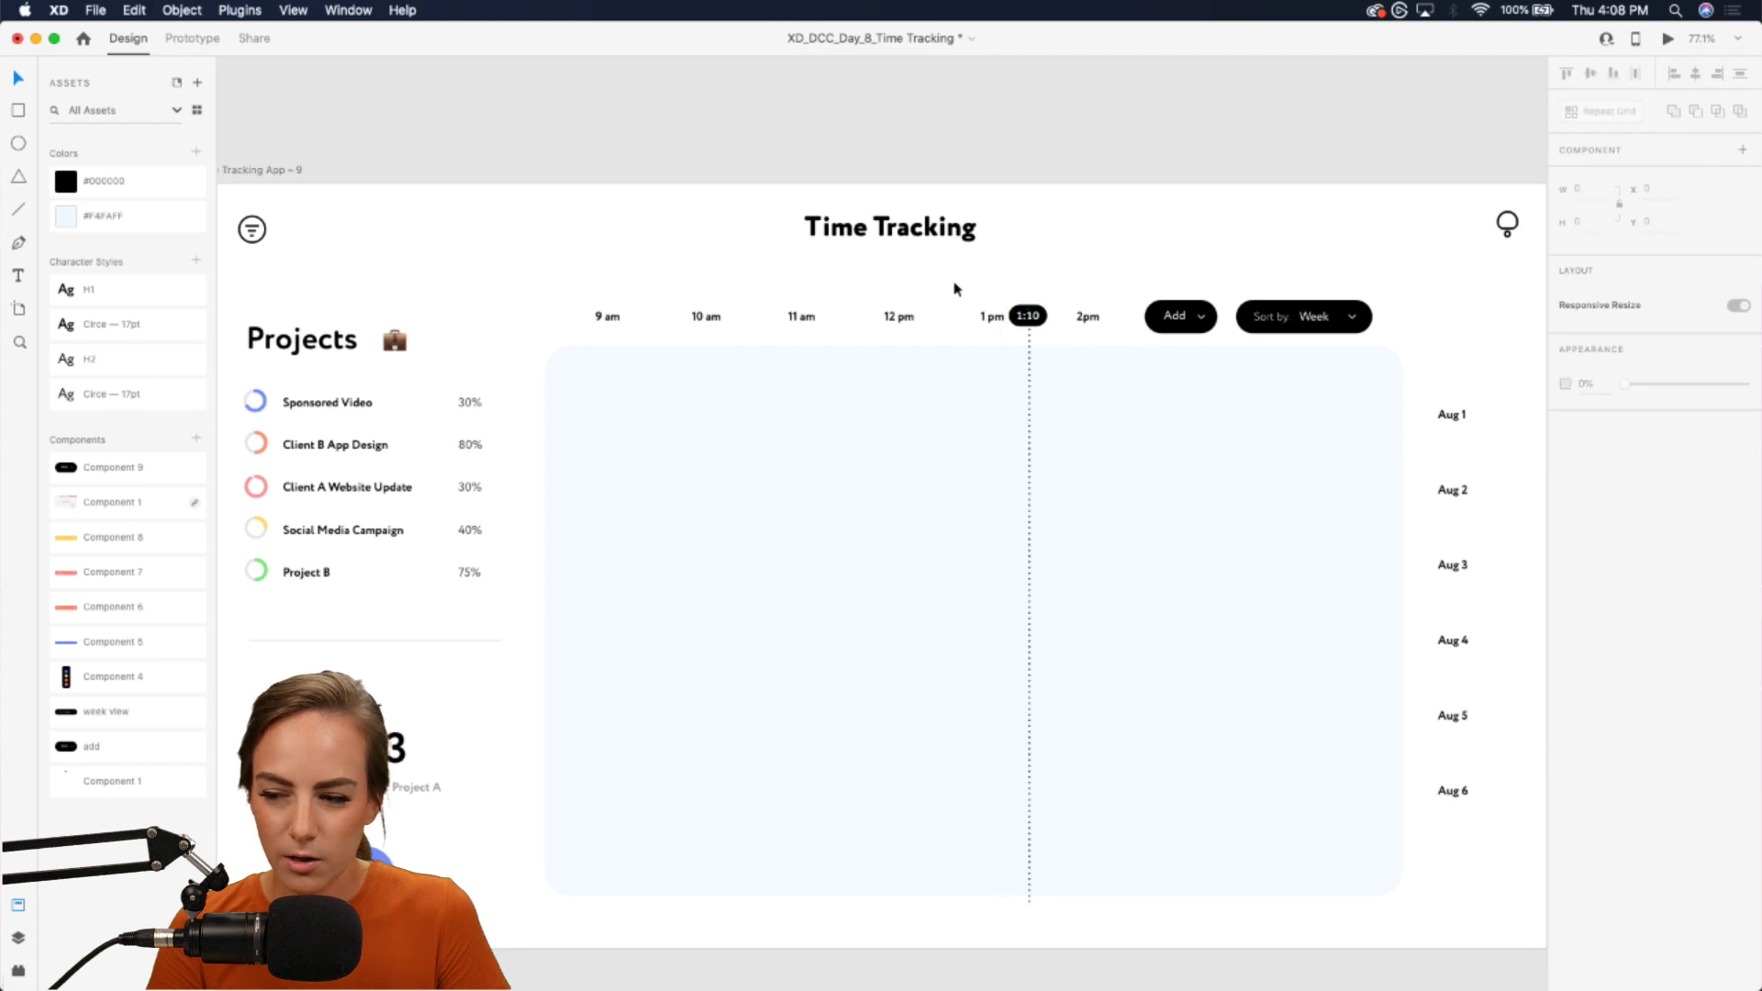
- Place the blue project bar (Component 5) in the schedule panel's first row at X 554, Y 278
scroll(736, 475, "right", 2)
scroll(736, 475, "down", 1)
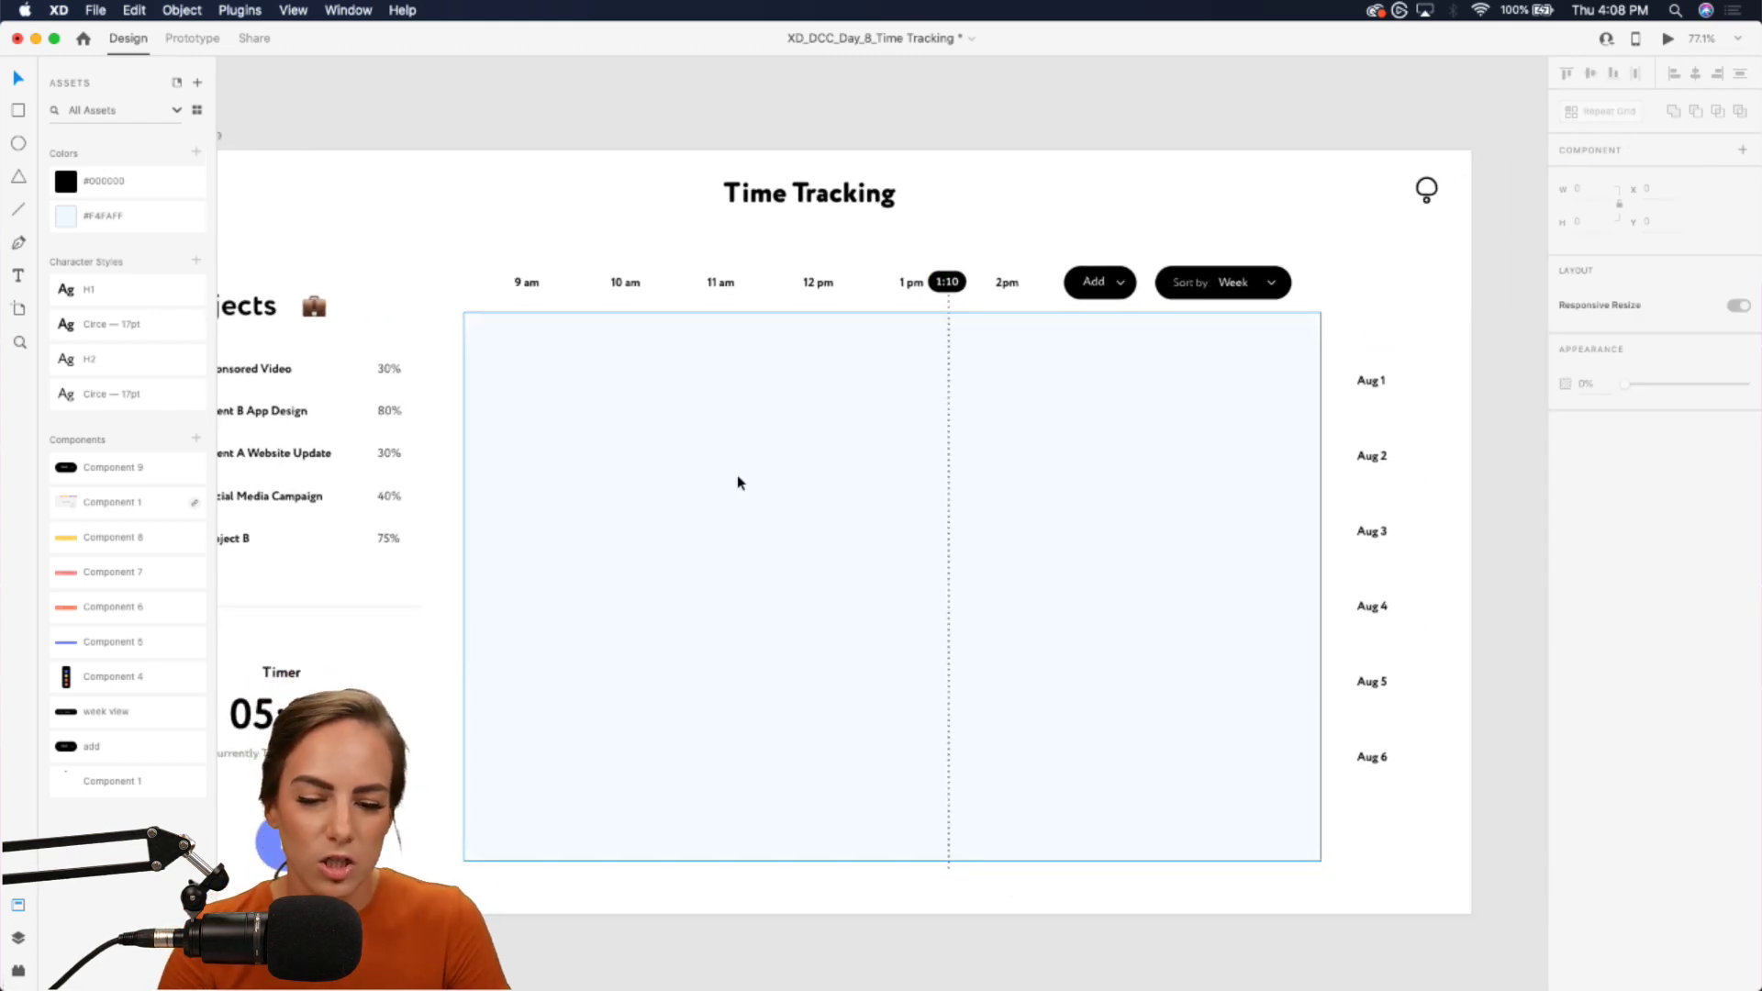
left_click_drag(107, 645, 719, 388)
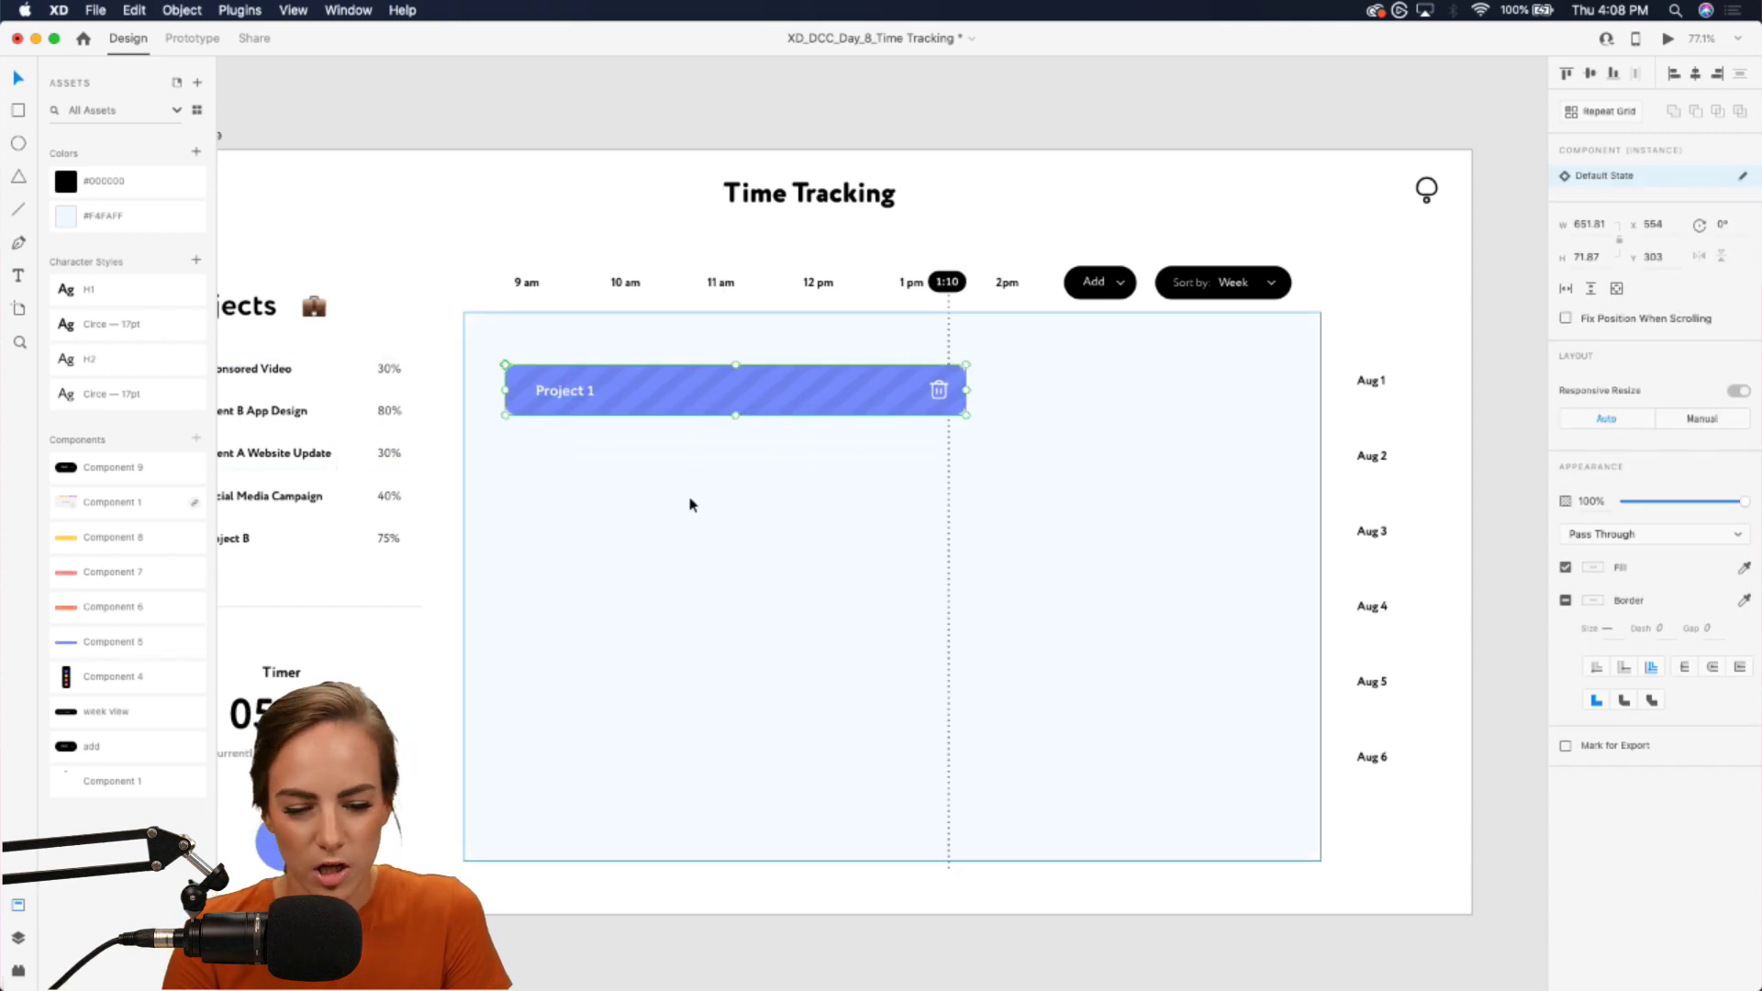
left_click_drag(676, 408, 675, 390)
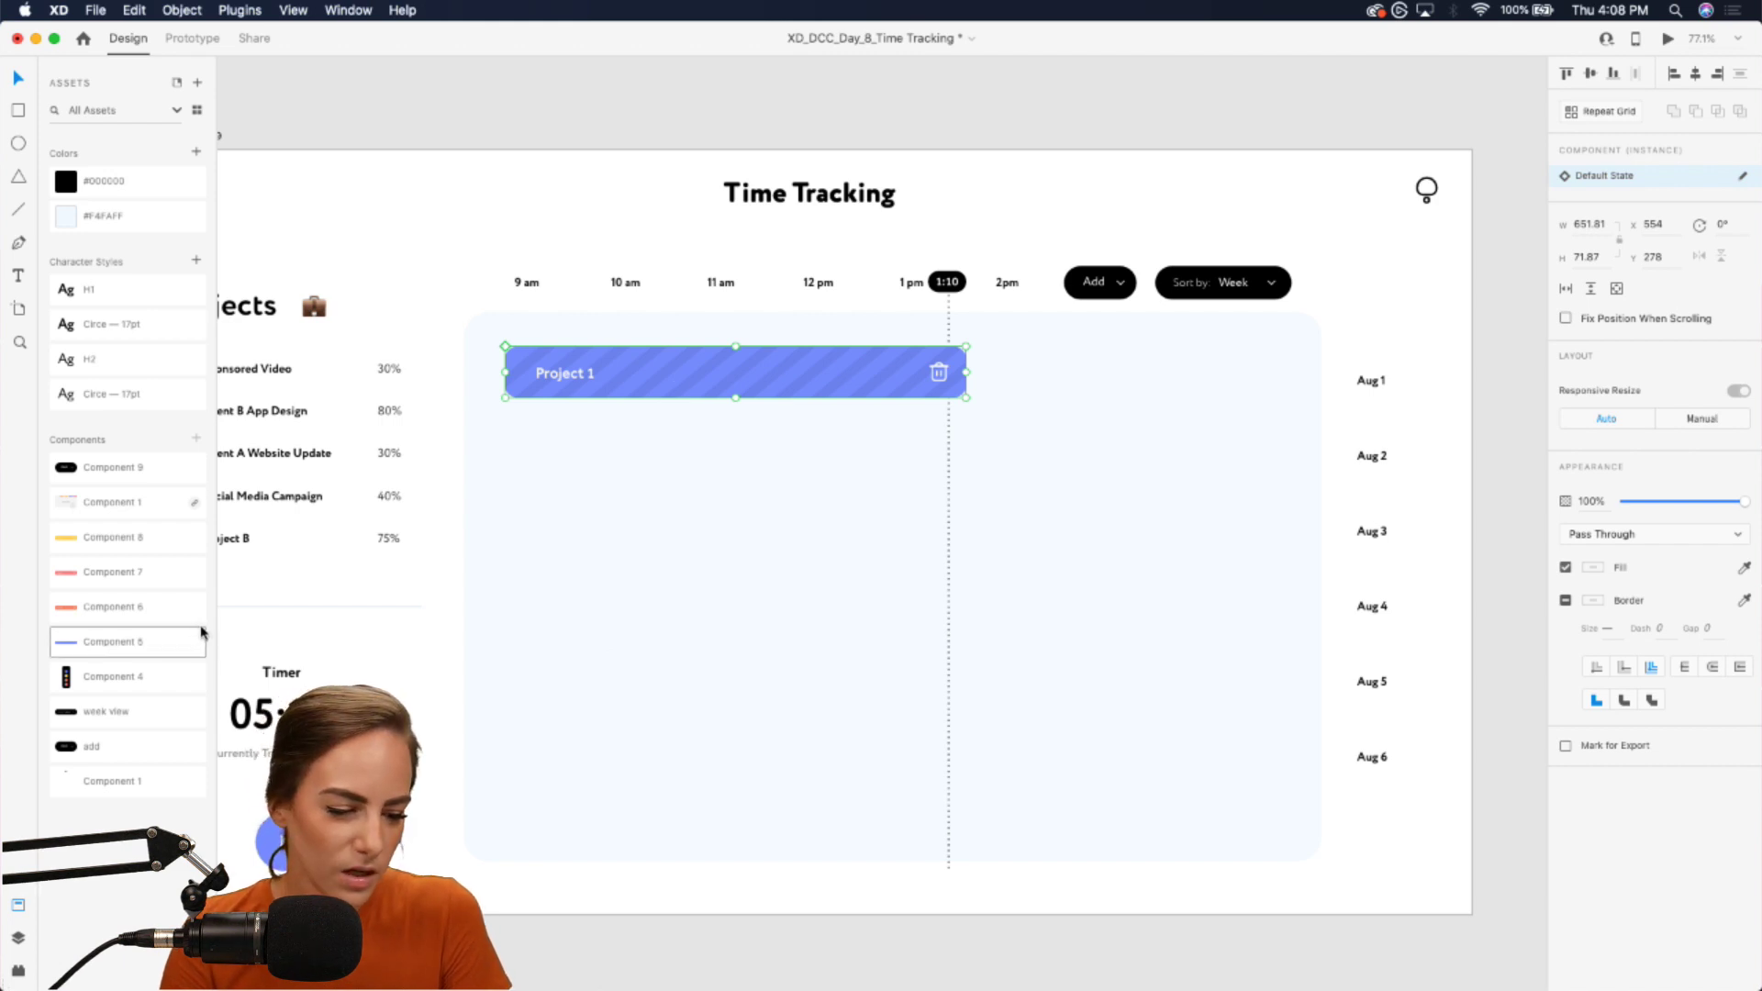
- Place orange Component 6 at X 757 and pink Component 7 at X 1179, both at Y 376, and yellow Component 8 after the first-row blue bar
left_click_drag(111, 607, 769, 529)
left_click_drag(658, 544, 671, 461)
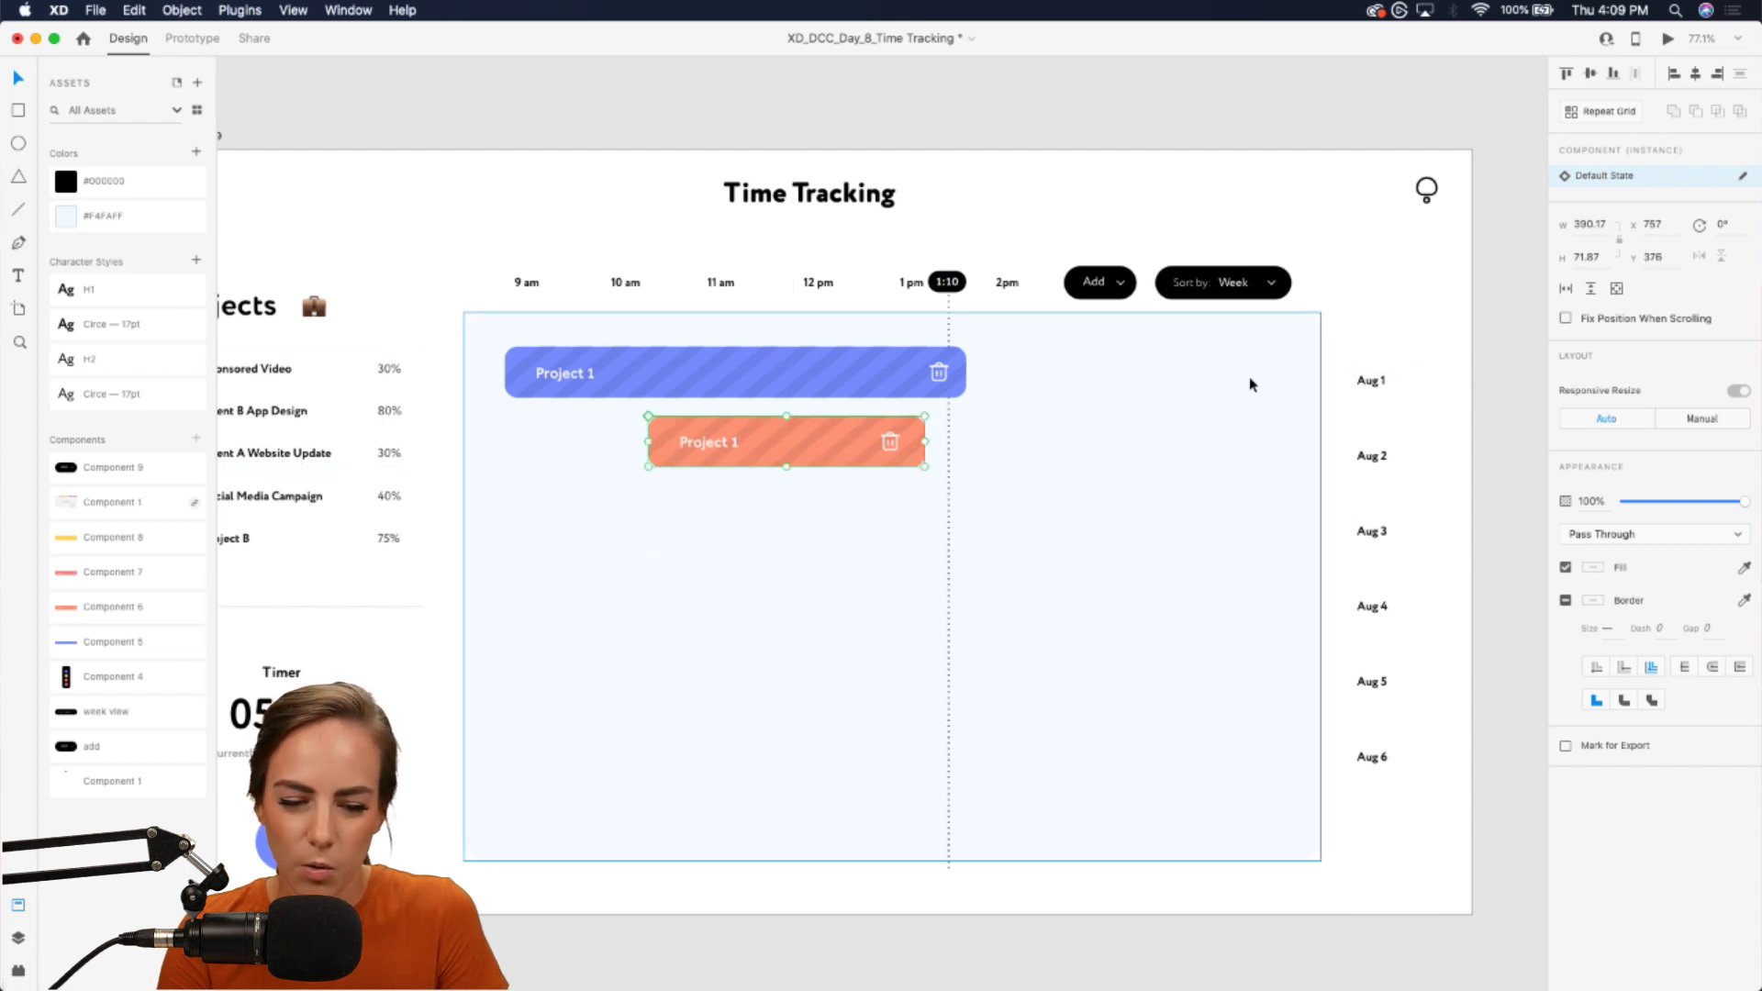
left_click_drag(102, 574, 1014, 445)
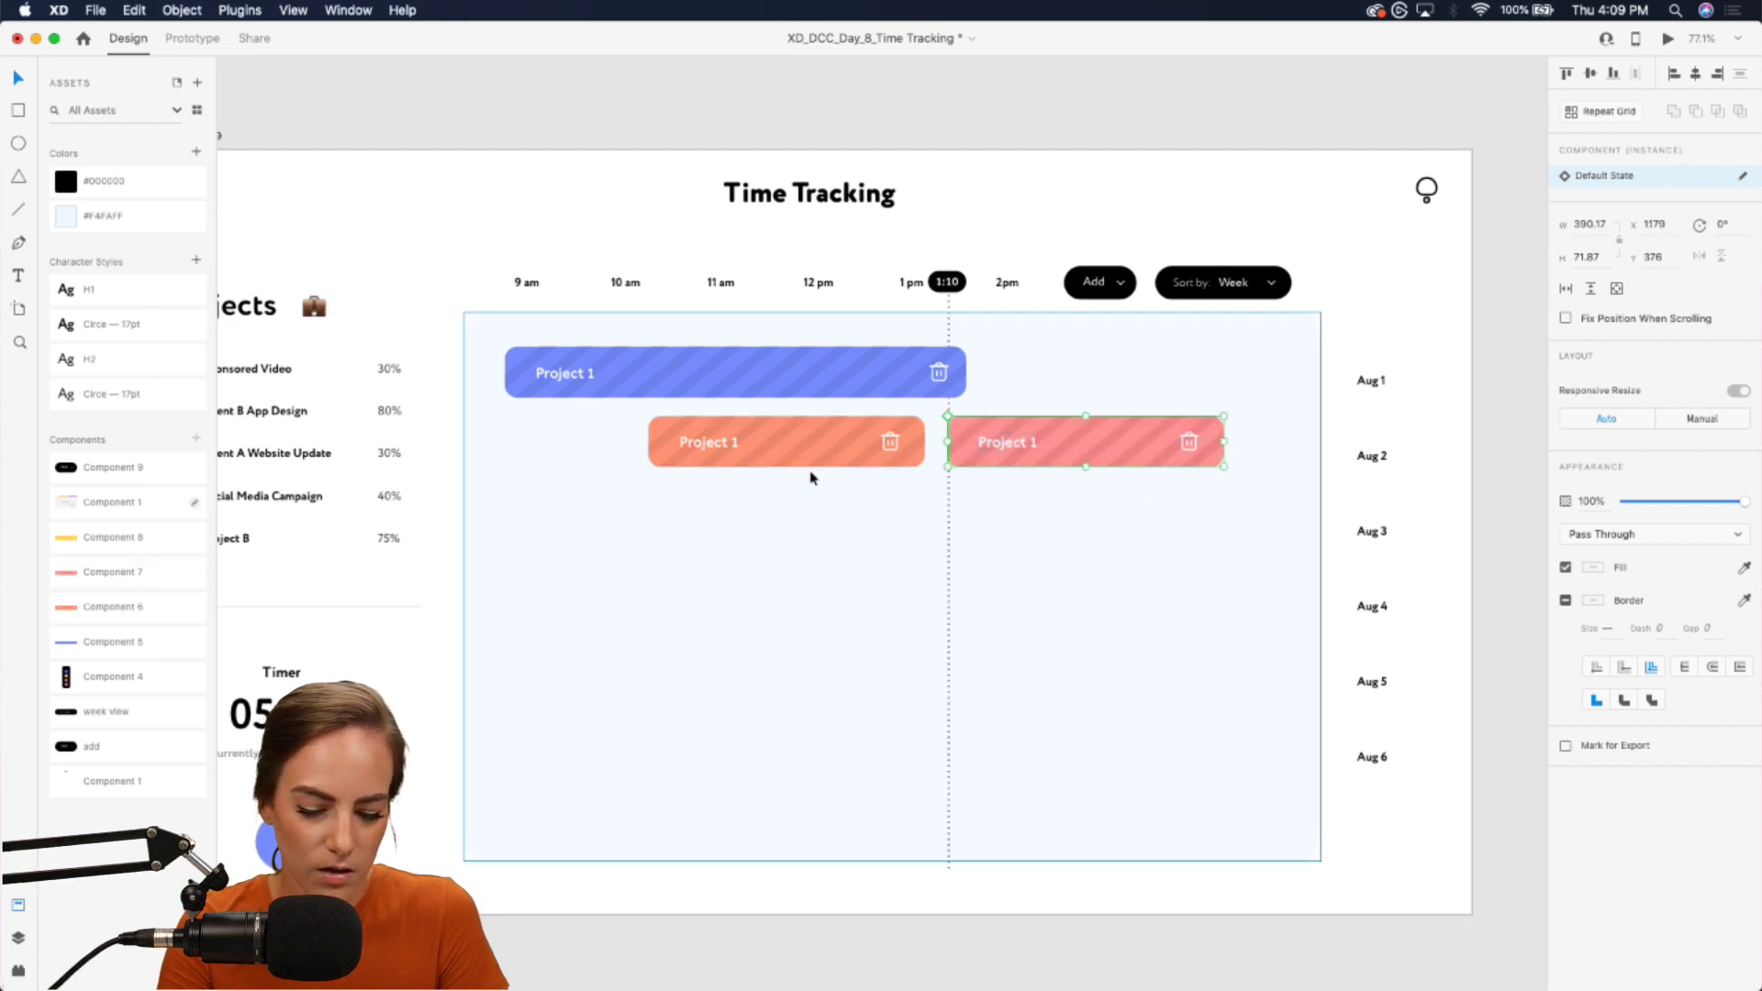
left_click_drag(101, 542, 1093, 381)
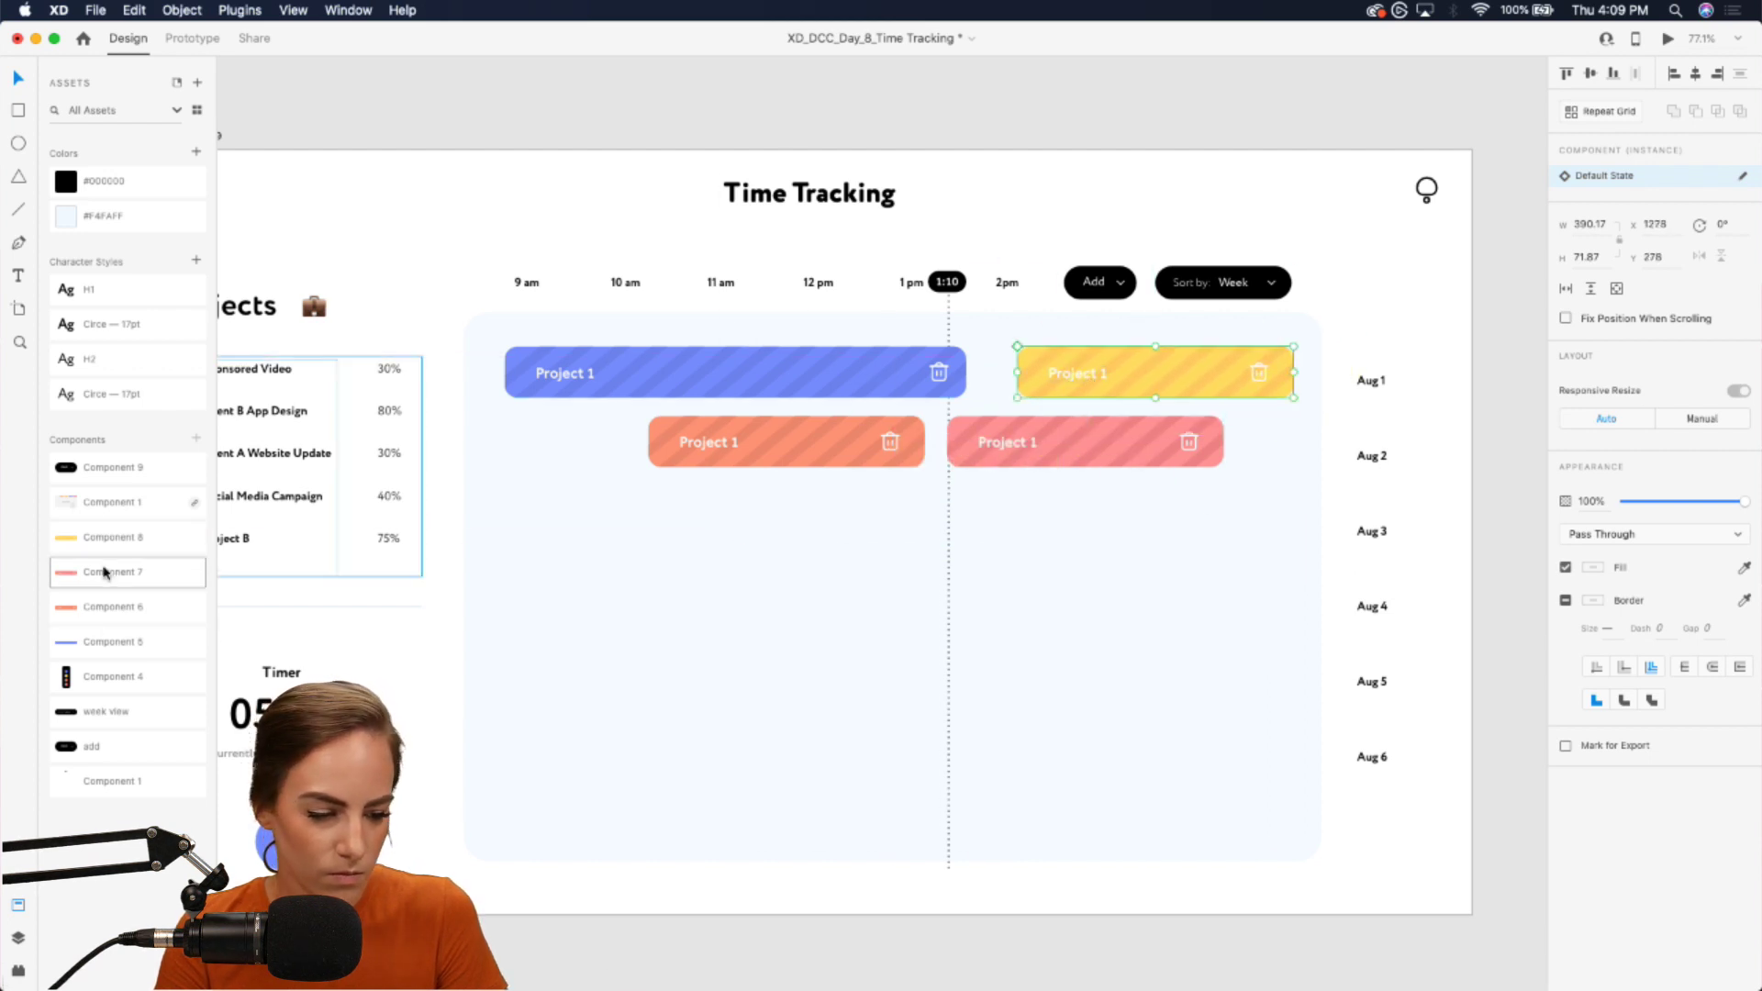
- Duplicate the blue project bar and place the copy in the third row at X 613, Y 474
left_click(707, 386)
key("super+d")
left_click_drag(657, 394, 664, 516)
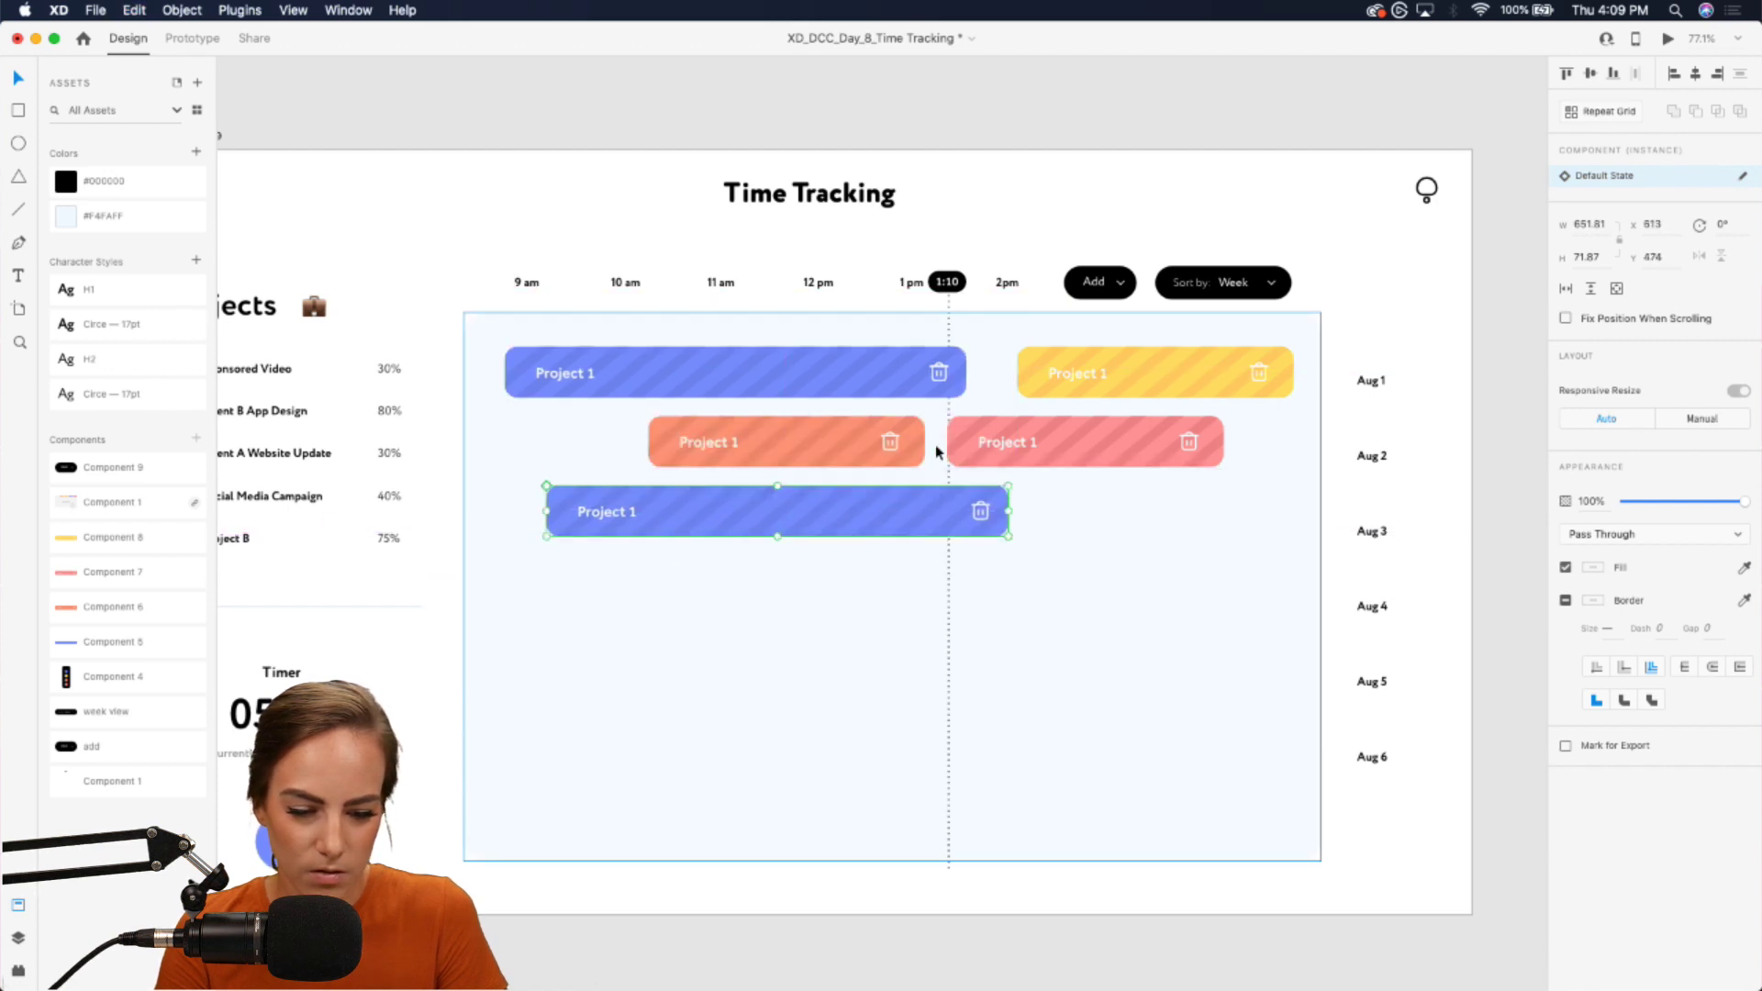
- Duplicate the pink and yellow project bars and place the copies side by side in the fourth row, at Y 572
left_click(1005, 441)
key("super+d")
left_click_drag(1005, 442, 718, 575)
left_click(1045, 367)
key("super+d")
left_click_drag(1048, 365, 991, 578)
- Duplicate the first-row blue bar and place the copy in the Aug 6 row at X 580, Y 825
left_click(826, 356)
key("super+d")
left_click_drag(812, 356, 773, 758)
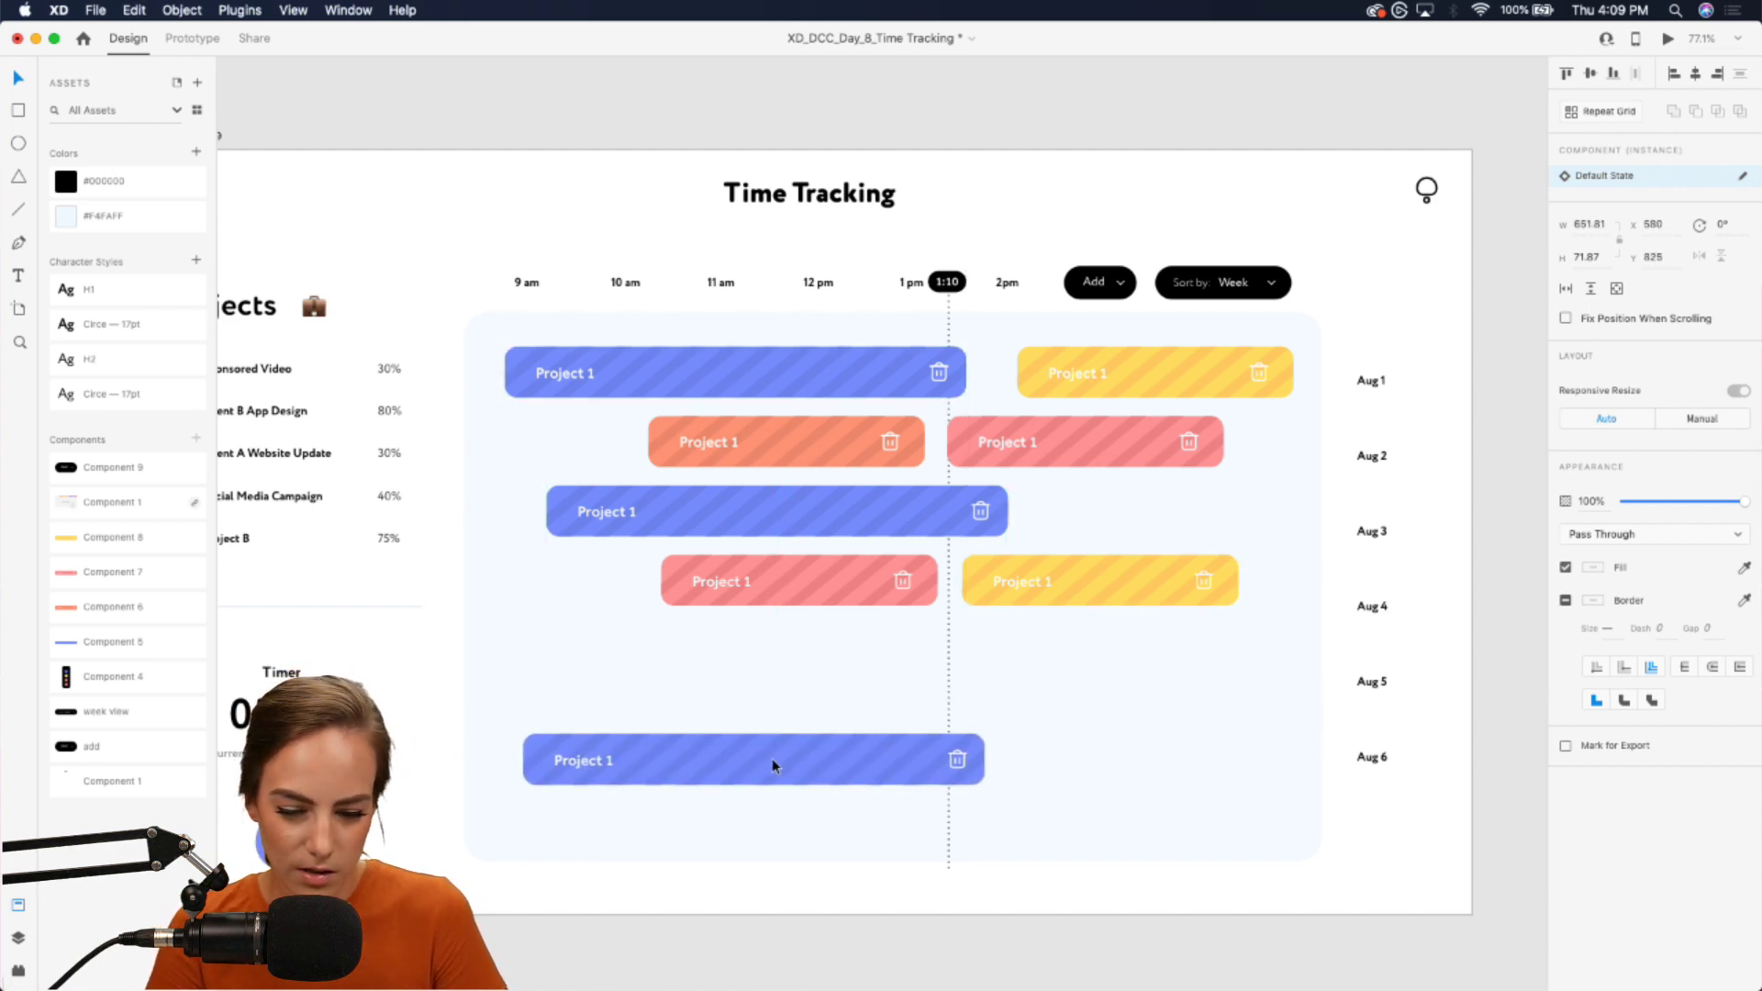
- Move the third- and fourth-row project bars down together to line up with Aug 3 and Aug 4
left_click(1084, 576)
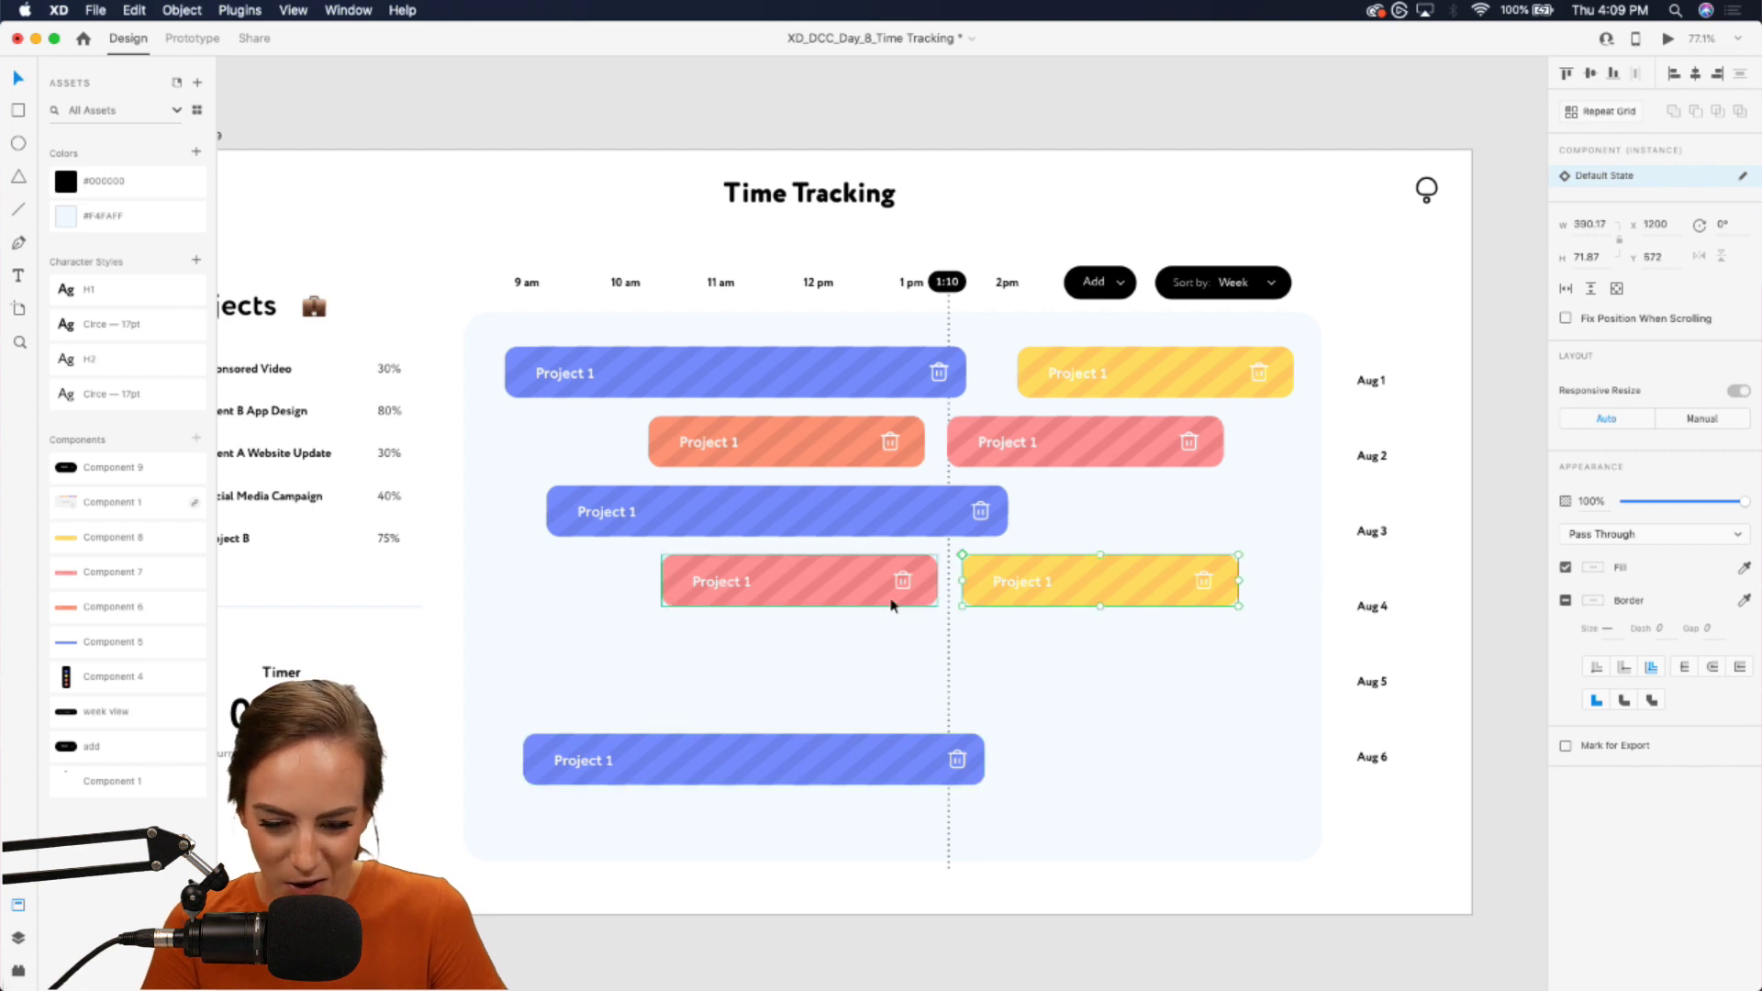
left_click(866, 573, "shift")
left_click(872, 506, "shift")
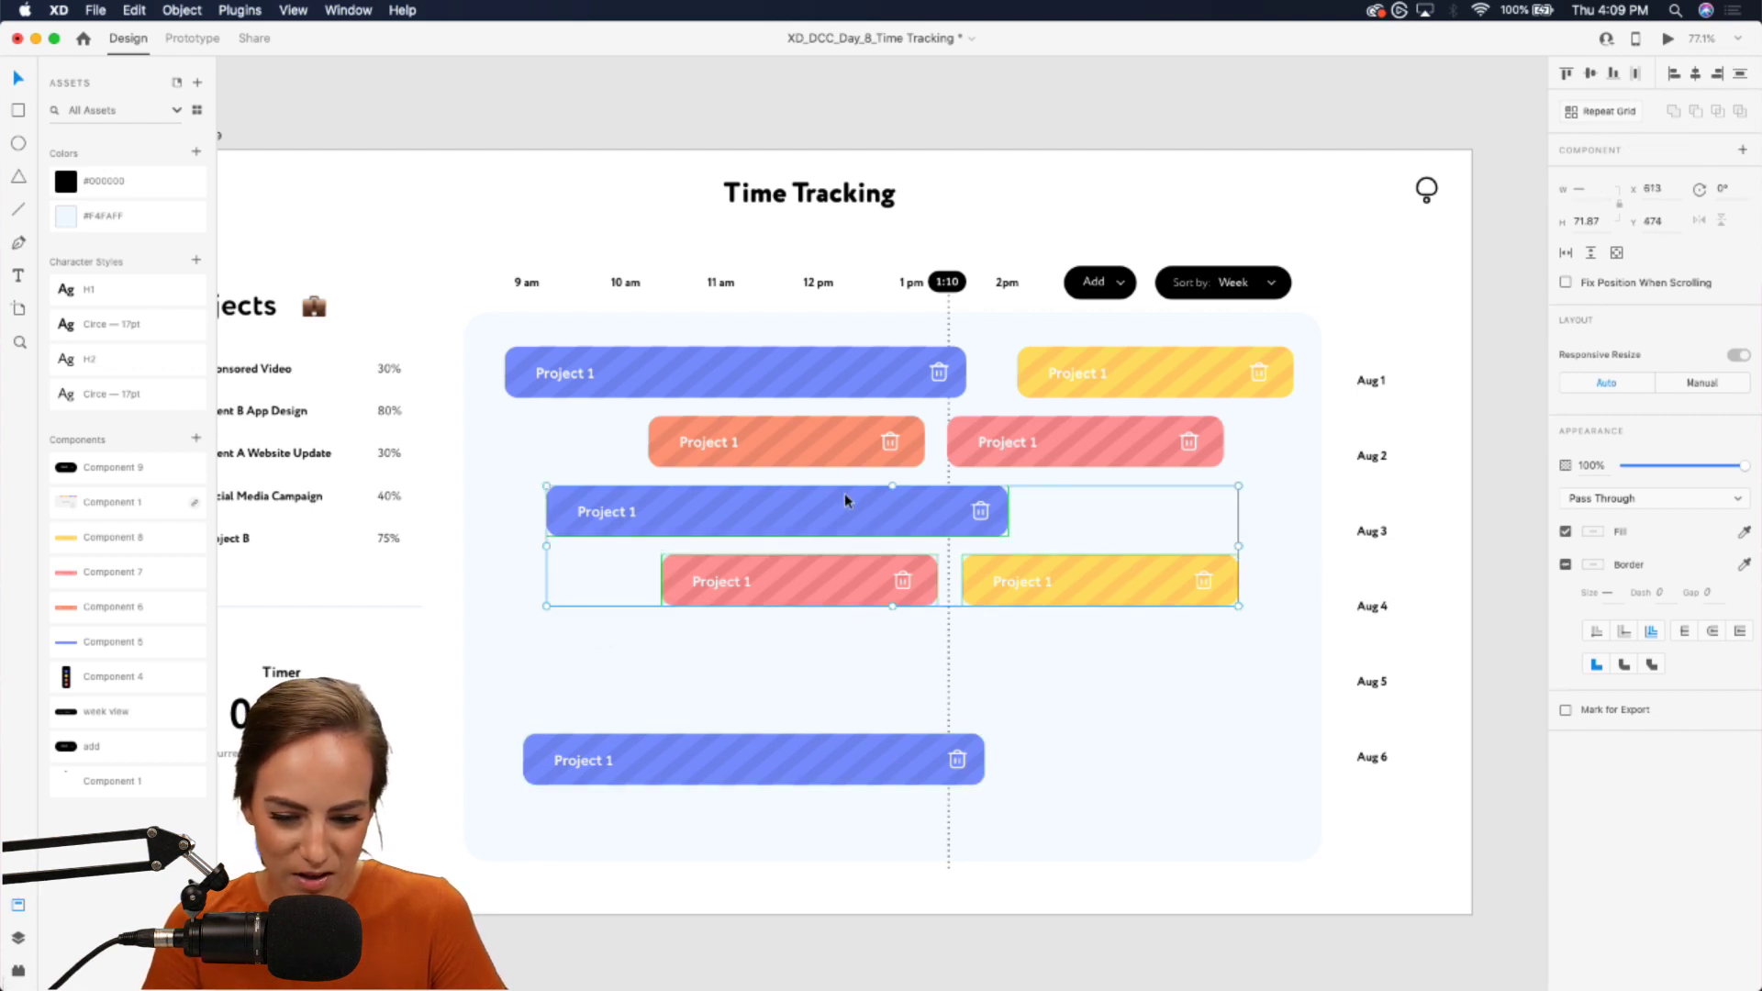
left_click_drag(845, 499, 845, 516)
- Move the second-row bars and the first-row bars slightly down to line up with Aug 2 and Aug 1
left_click(1024, 442)
left_click(874, 446, "shift")
left_click_drag(858, 446, 858, 456)
left_click(1069, 389)
left_click(881, 387, "shift")
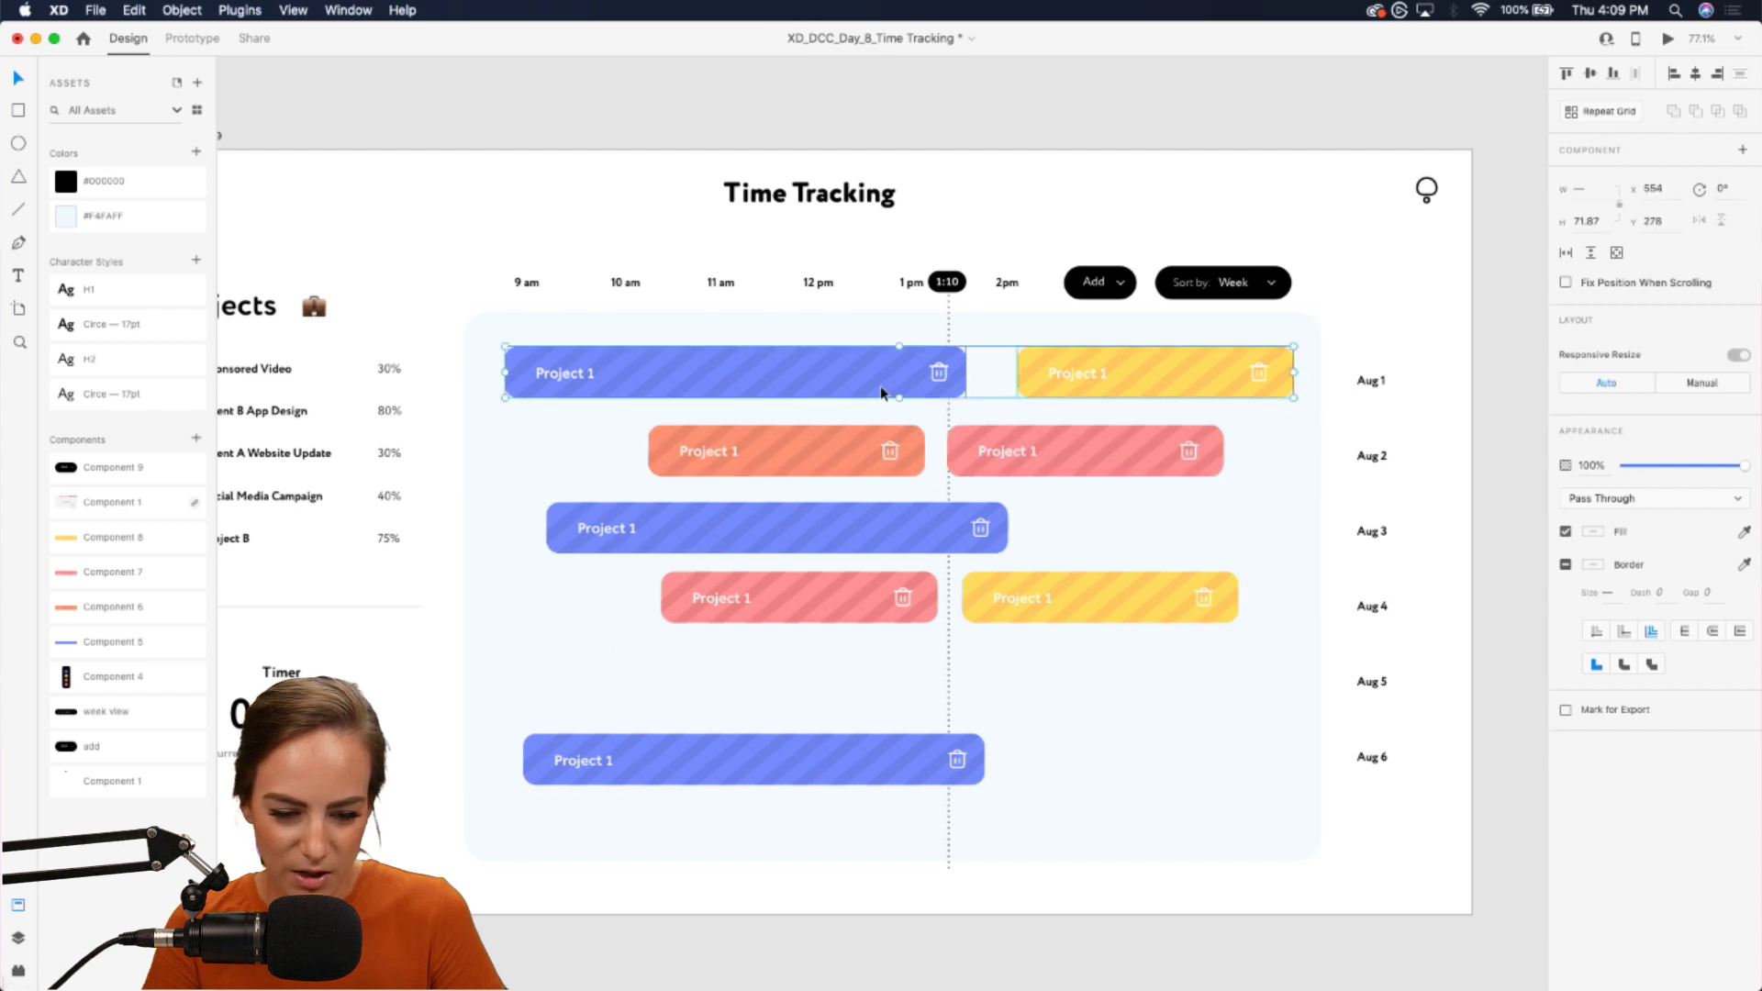
left_click_drag(861, 395, 861, 404)
left_click(1179, 122)
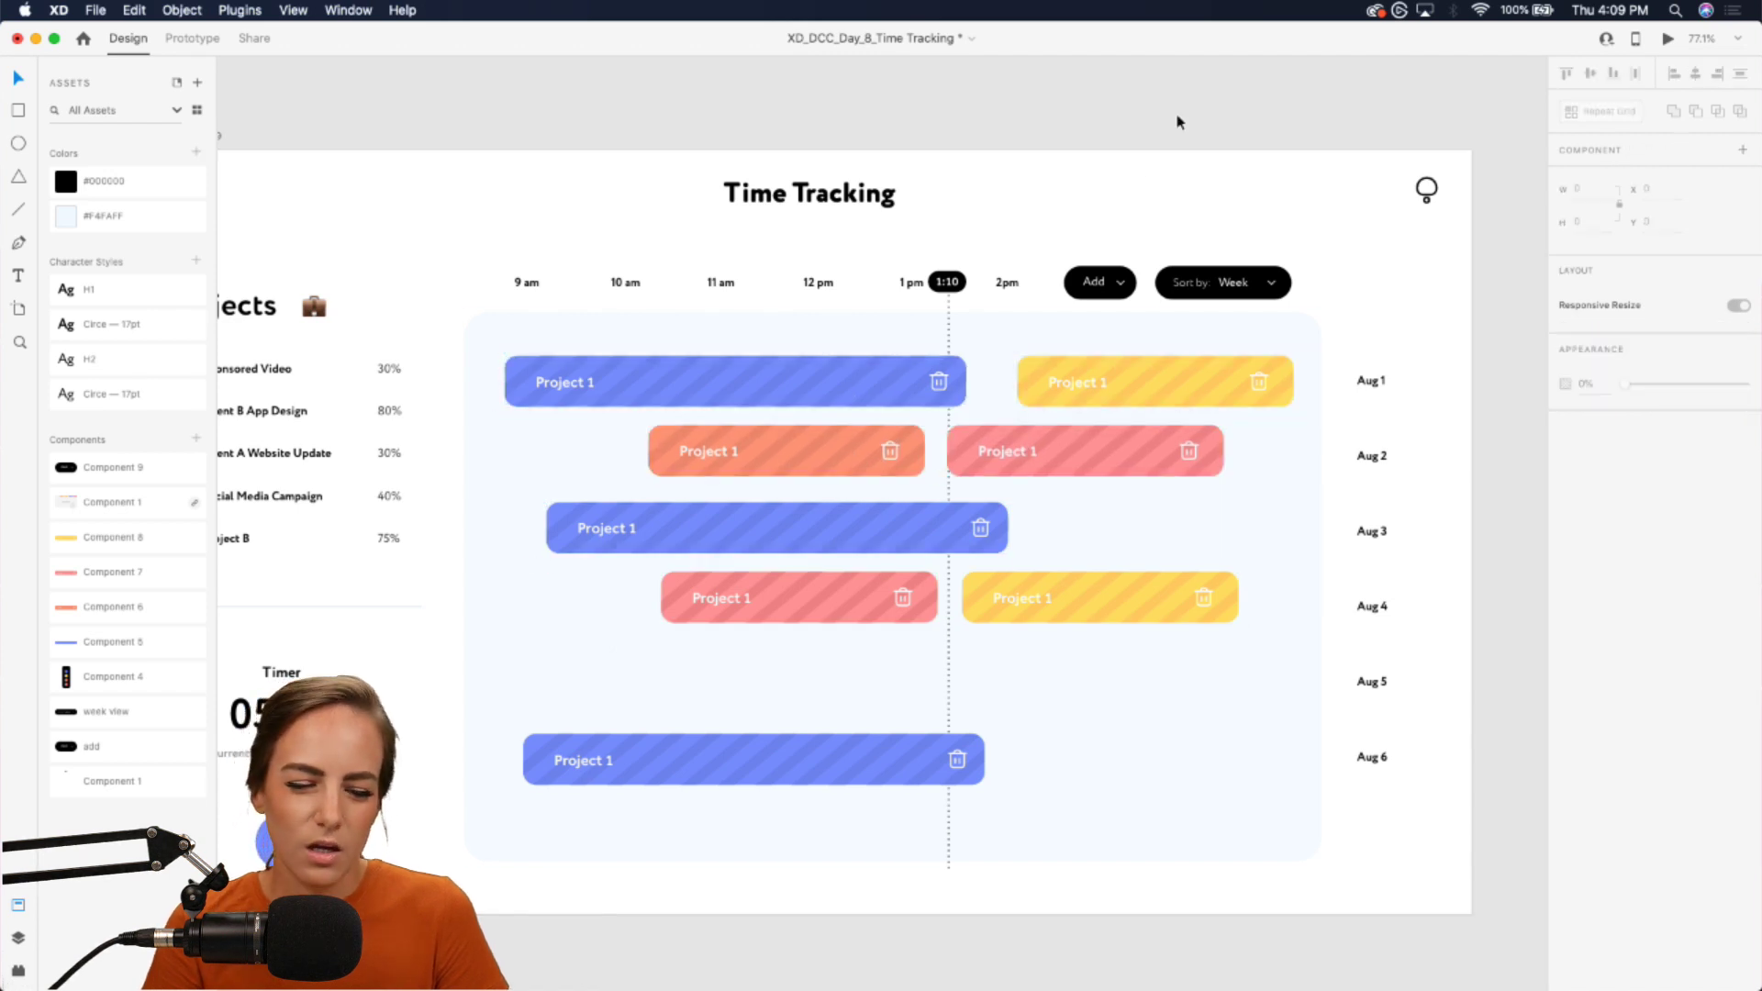
- Ungroup the Add button's component instance so it becomes a plain group
scroll(1179, 119, "up", 5)
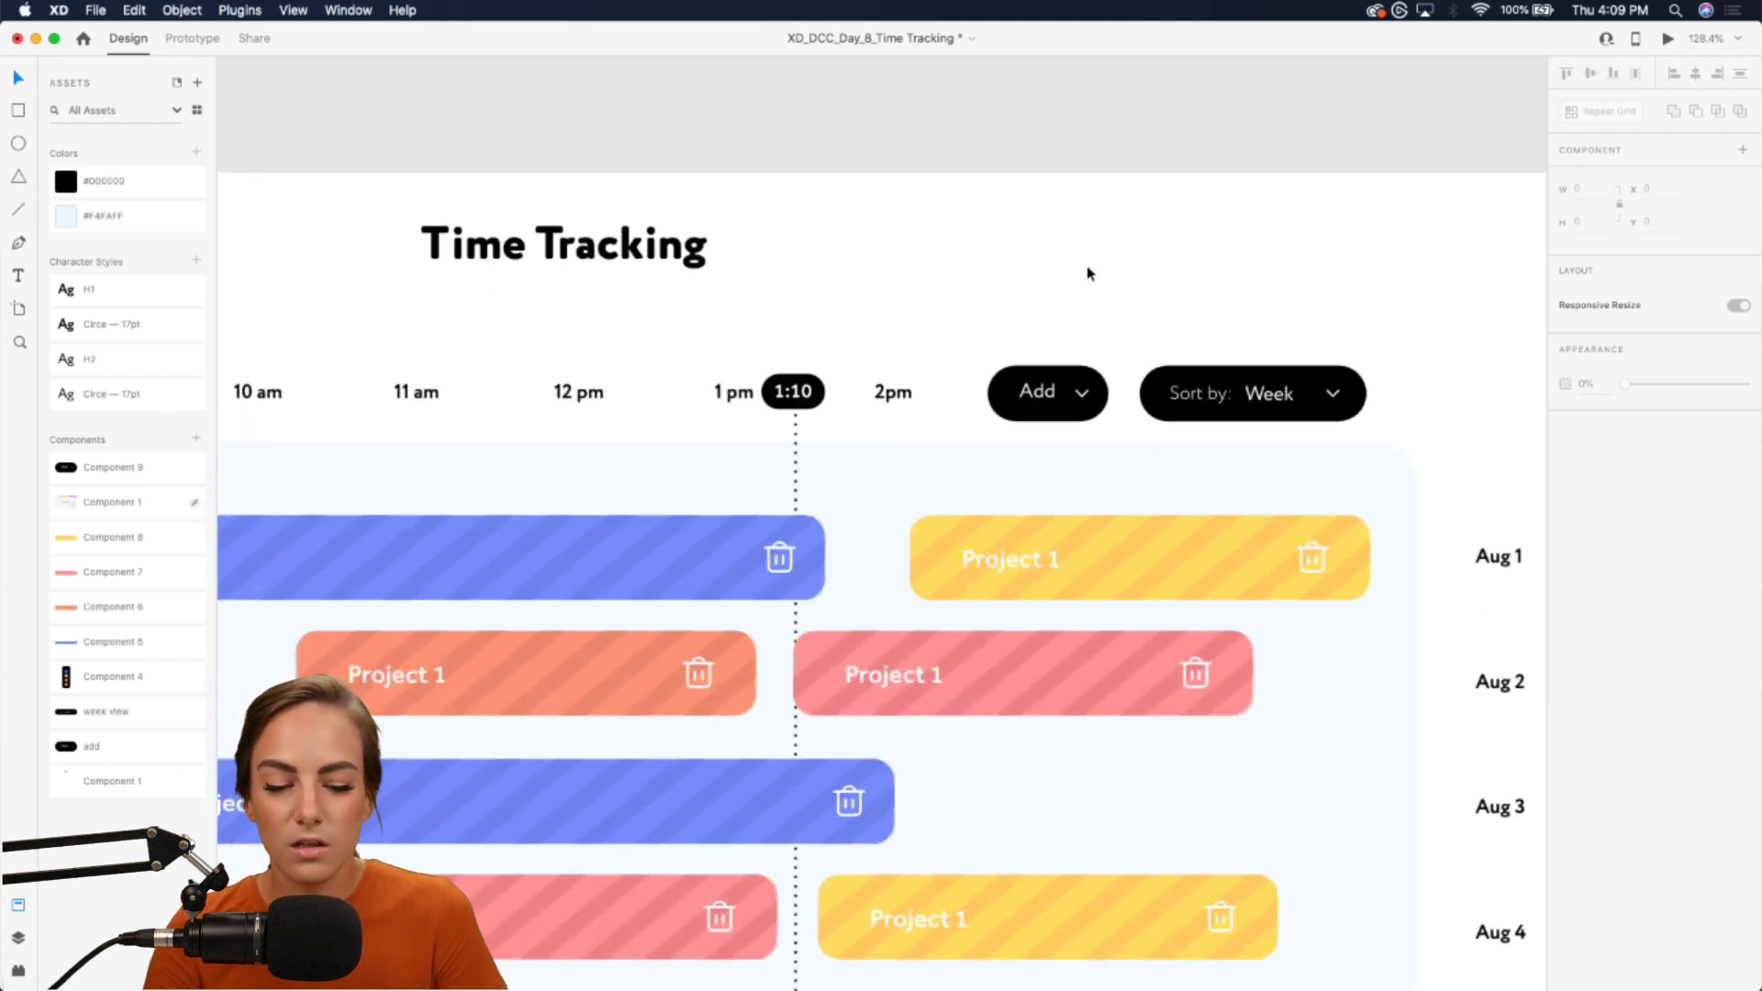
left_click(1056, 392)
scroll(1055, 392, "up", 5)
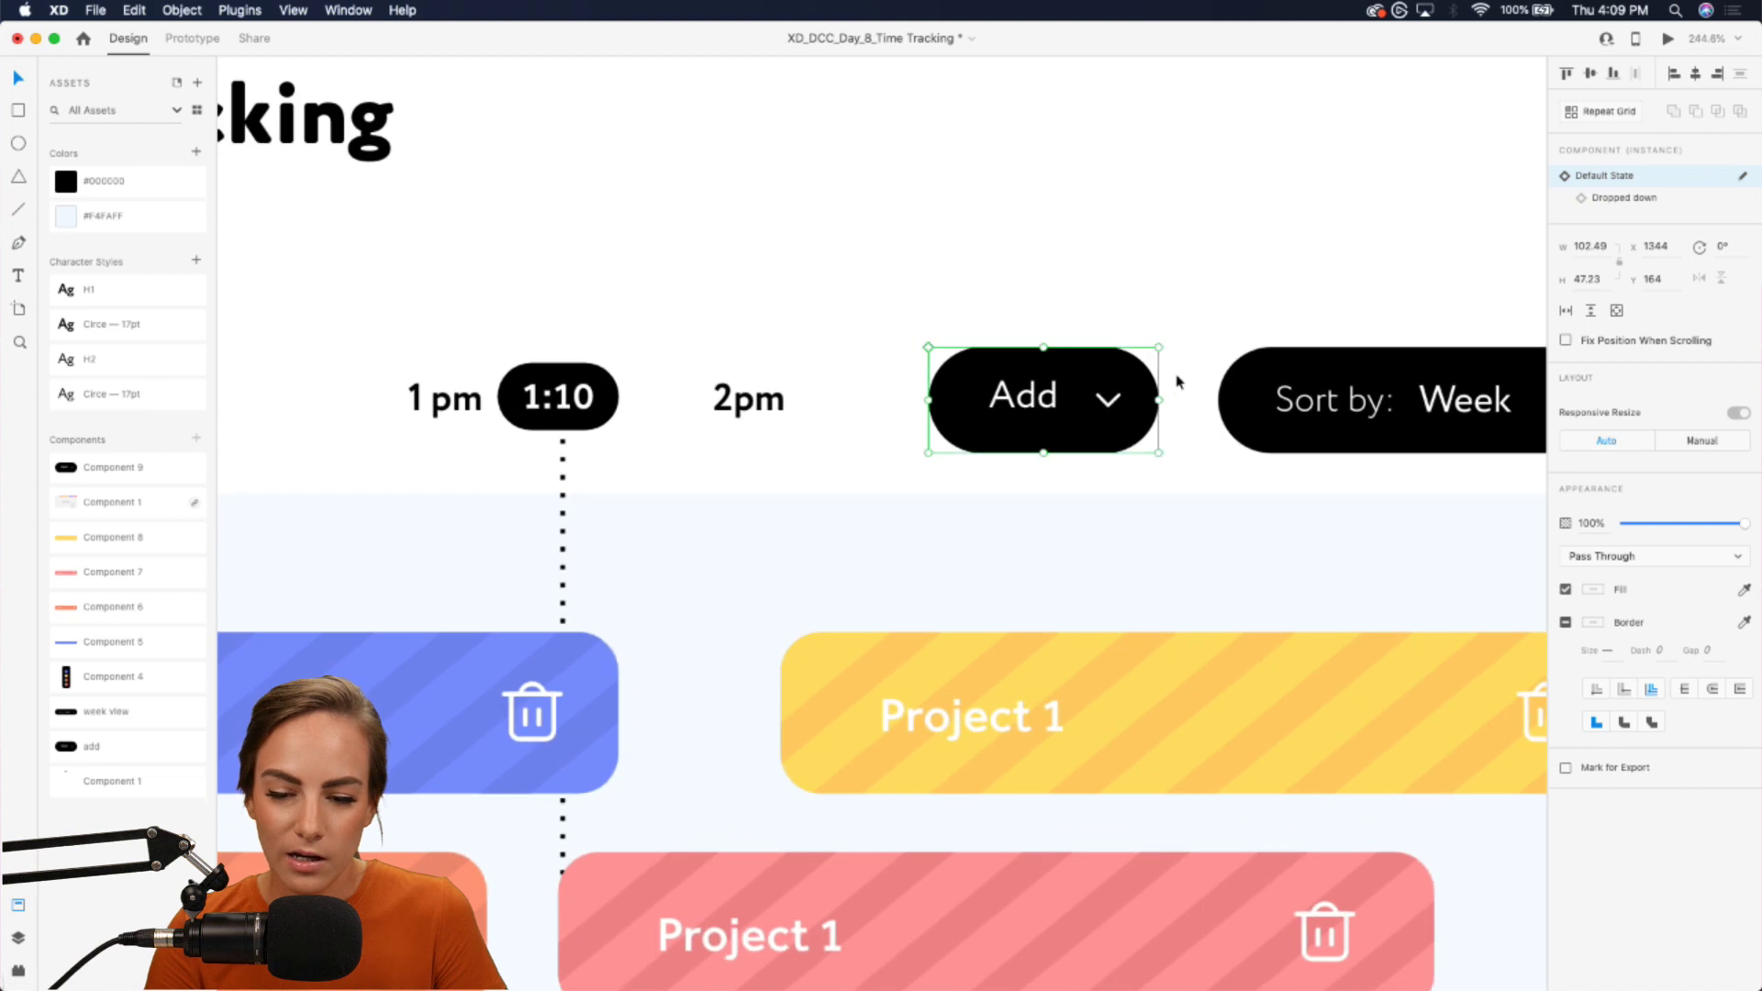
right_click(1086, 408)
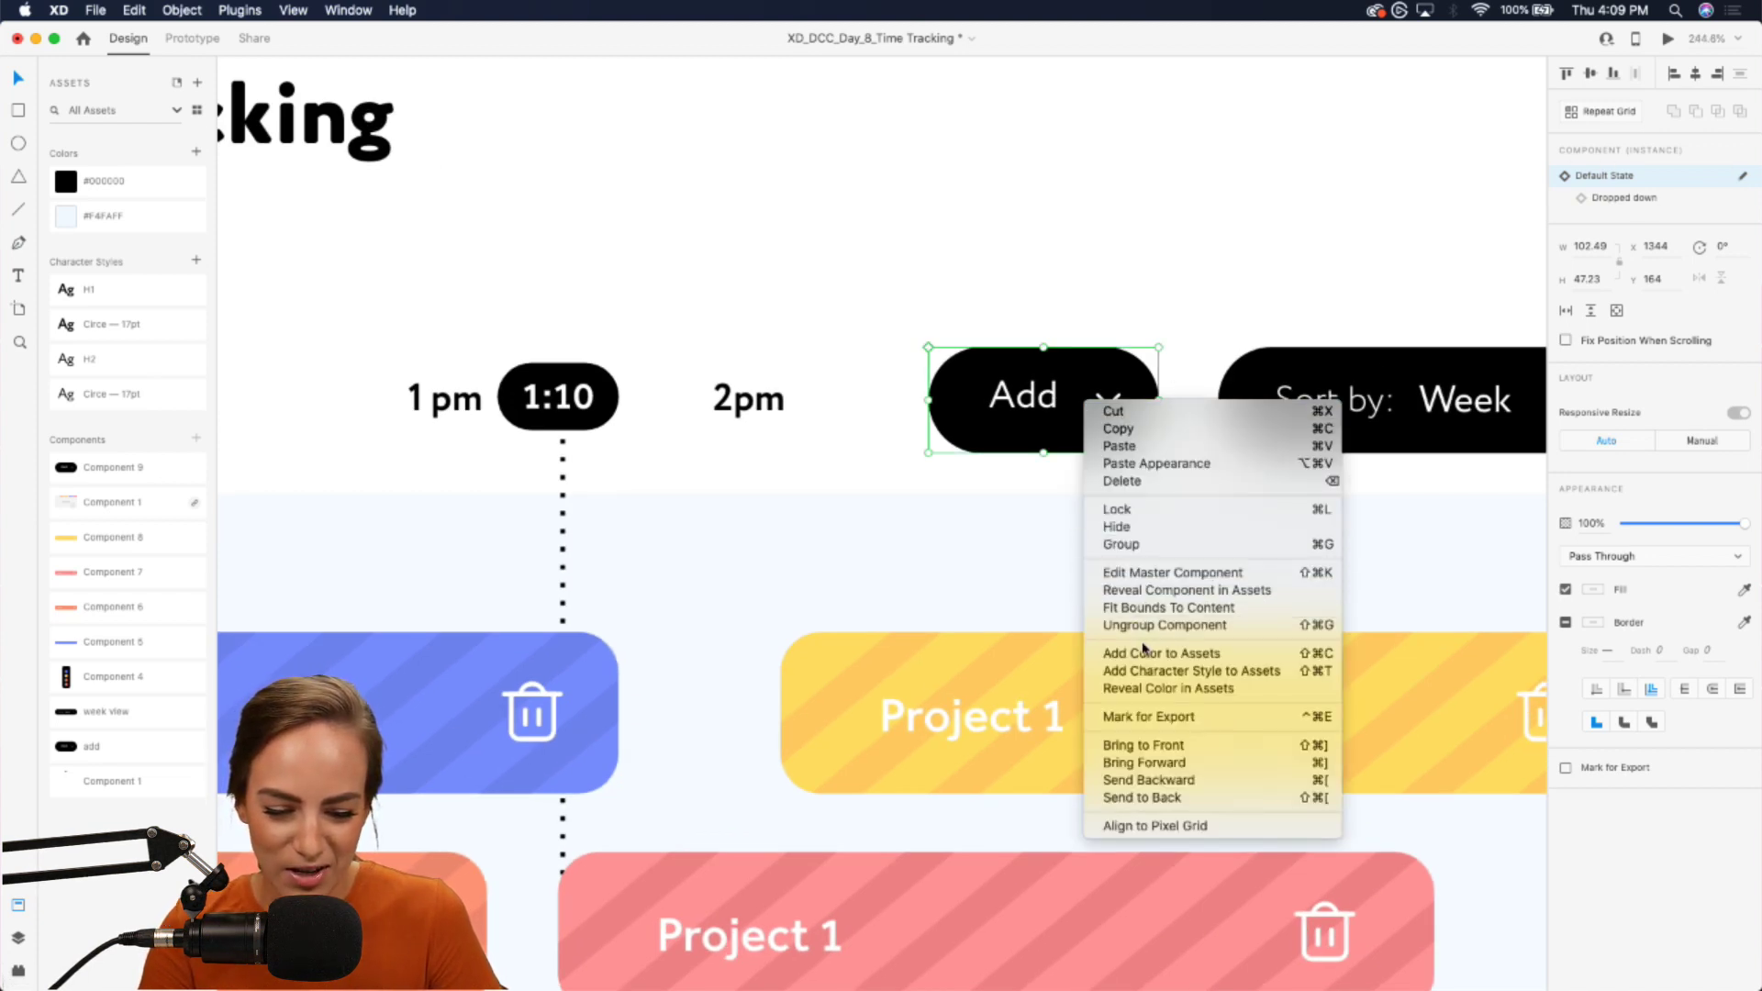
key("Escape")
left_click(1192, 303)
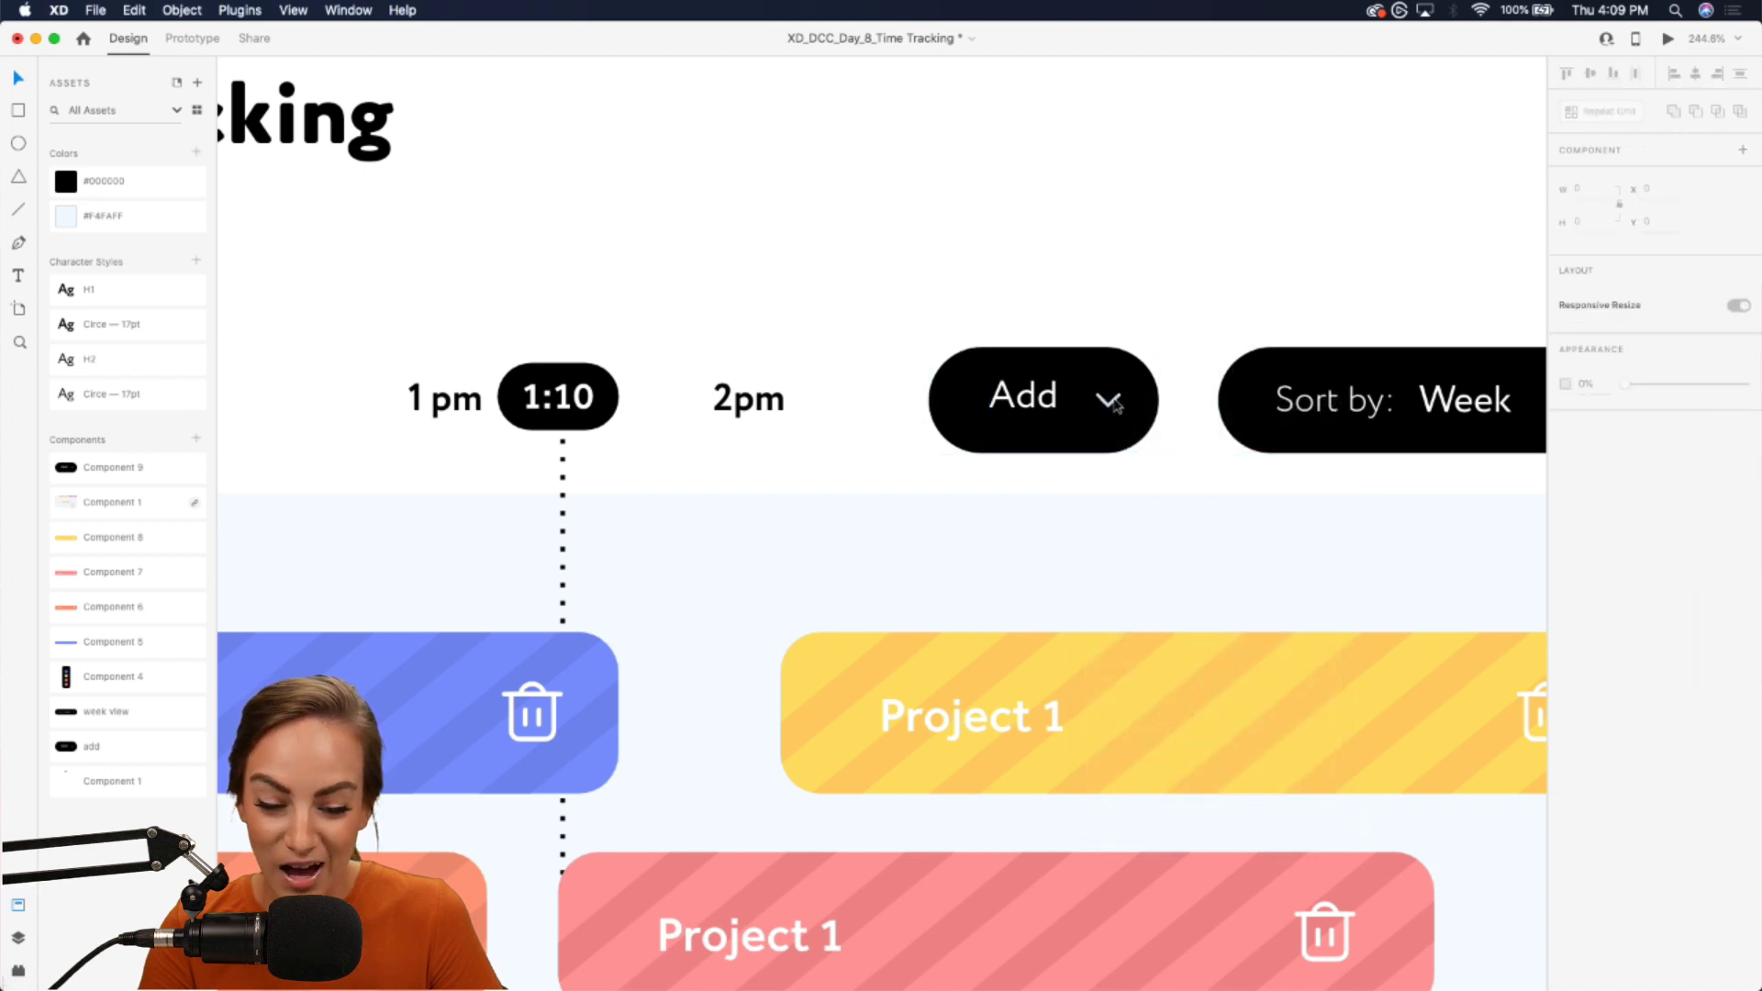
double_click(1016, 396)
key("Escape")
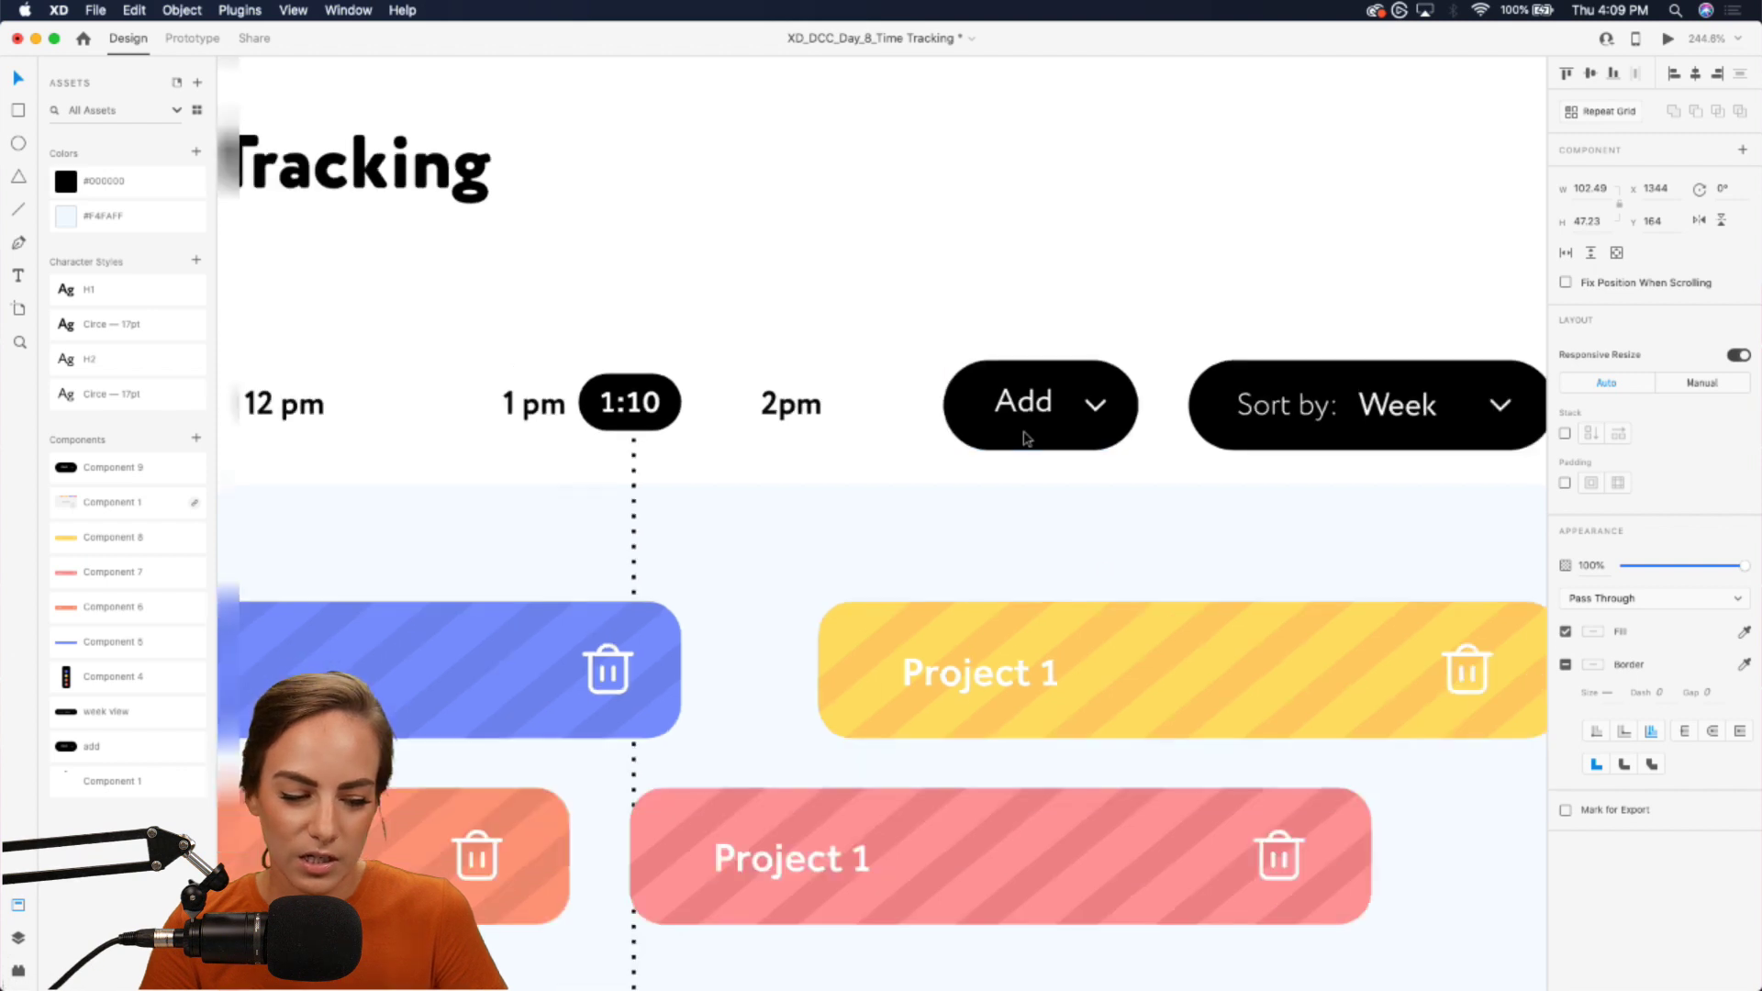
- Place an instance of Component 4, the dropdown with four colored circles, beneath the 1:10 time marker at X 1141, Y 200
scroll(1026, 439, "down", 3)
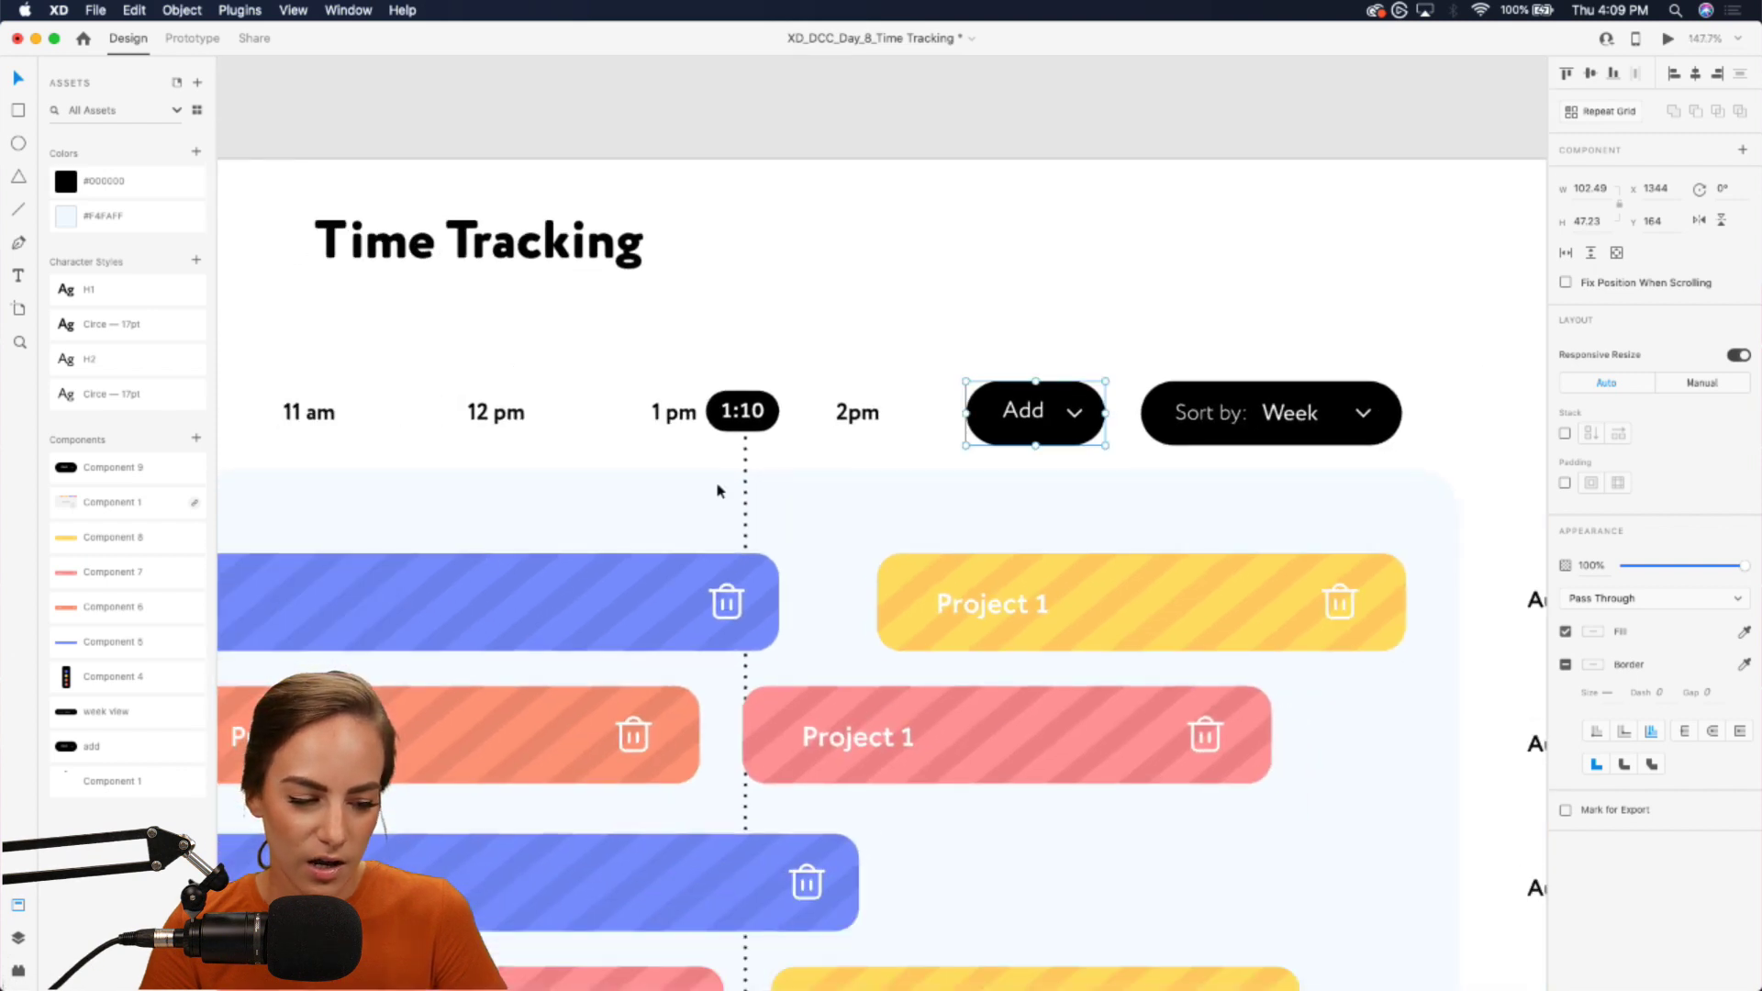
scroll(562, 633, "down", 4)
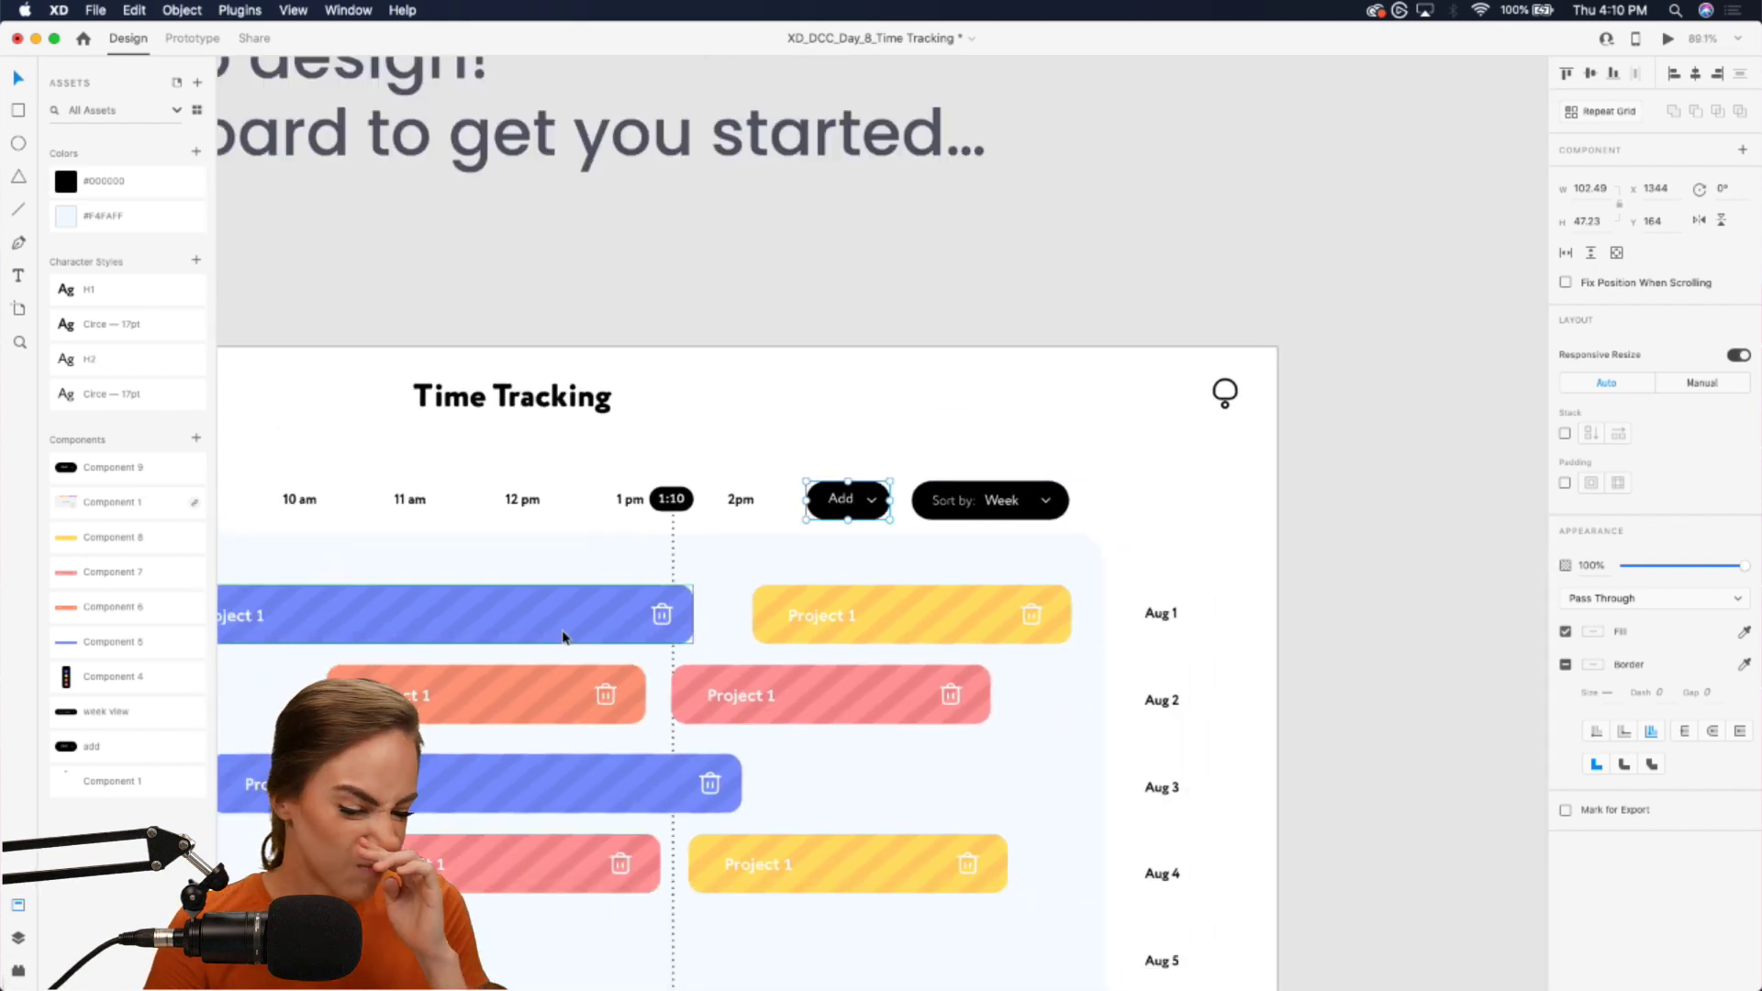
left_click_drag(110, 677, 711, 543)
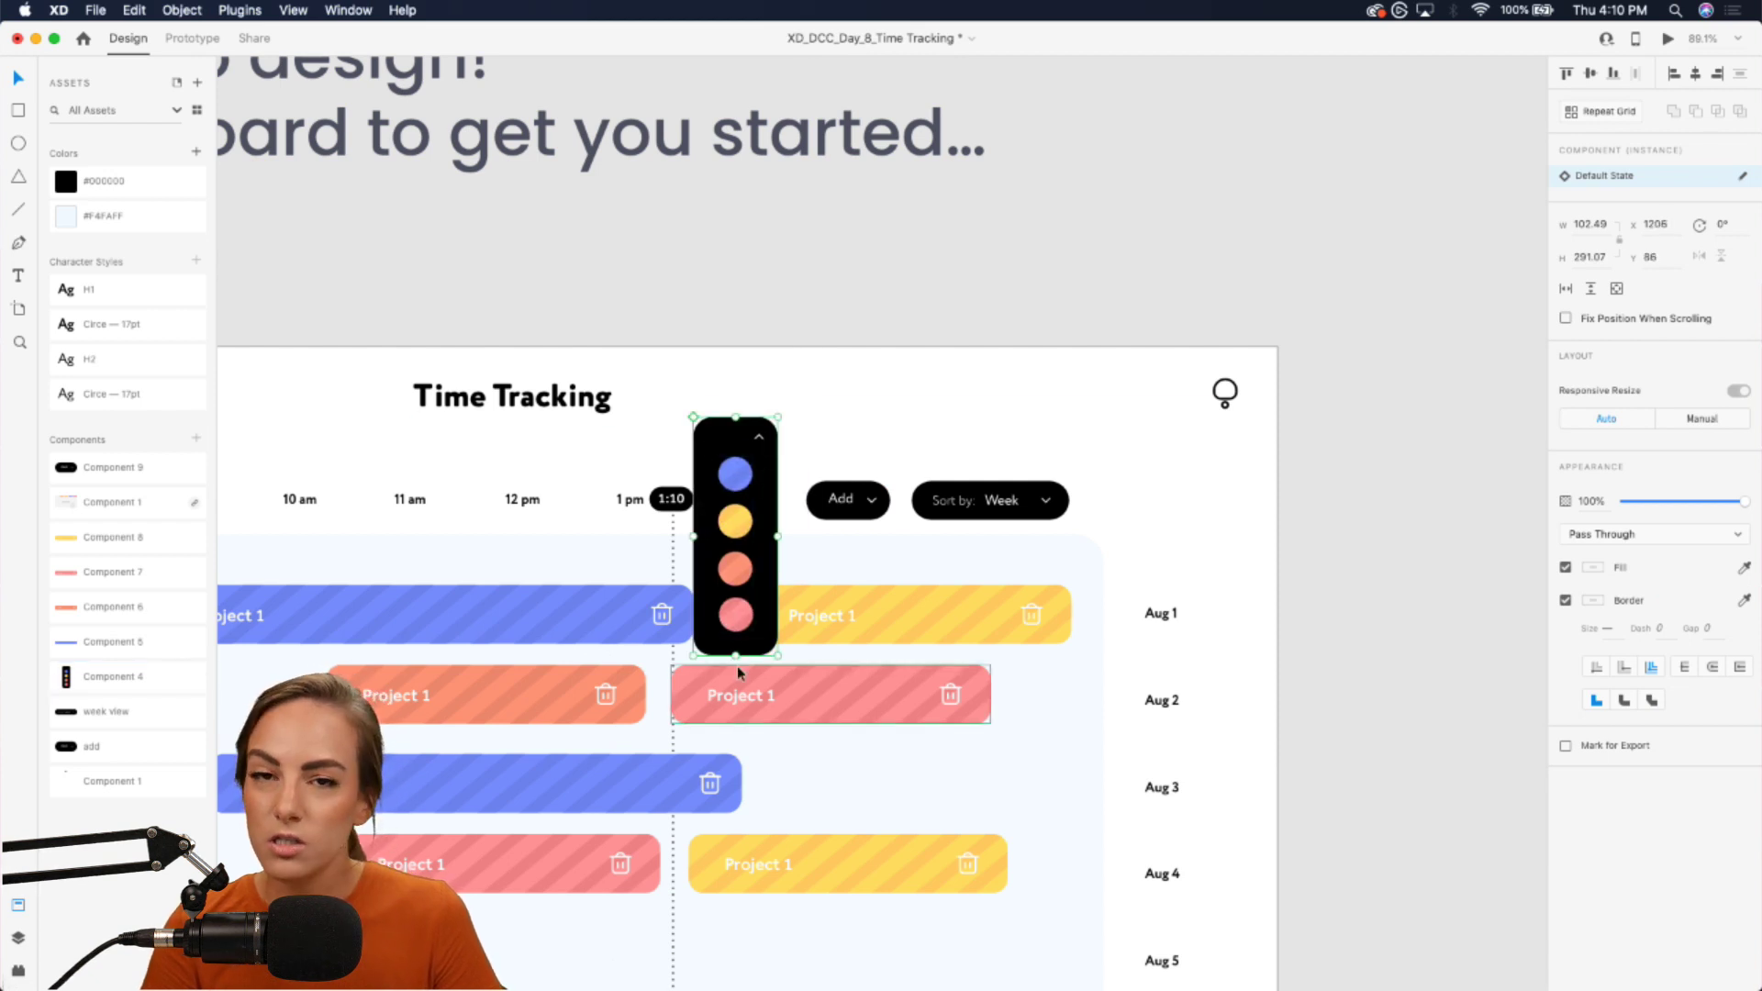
scroll(736, 664, "up", 5)
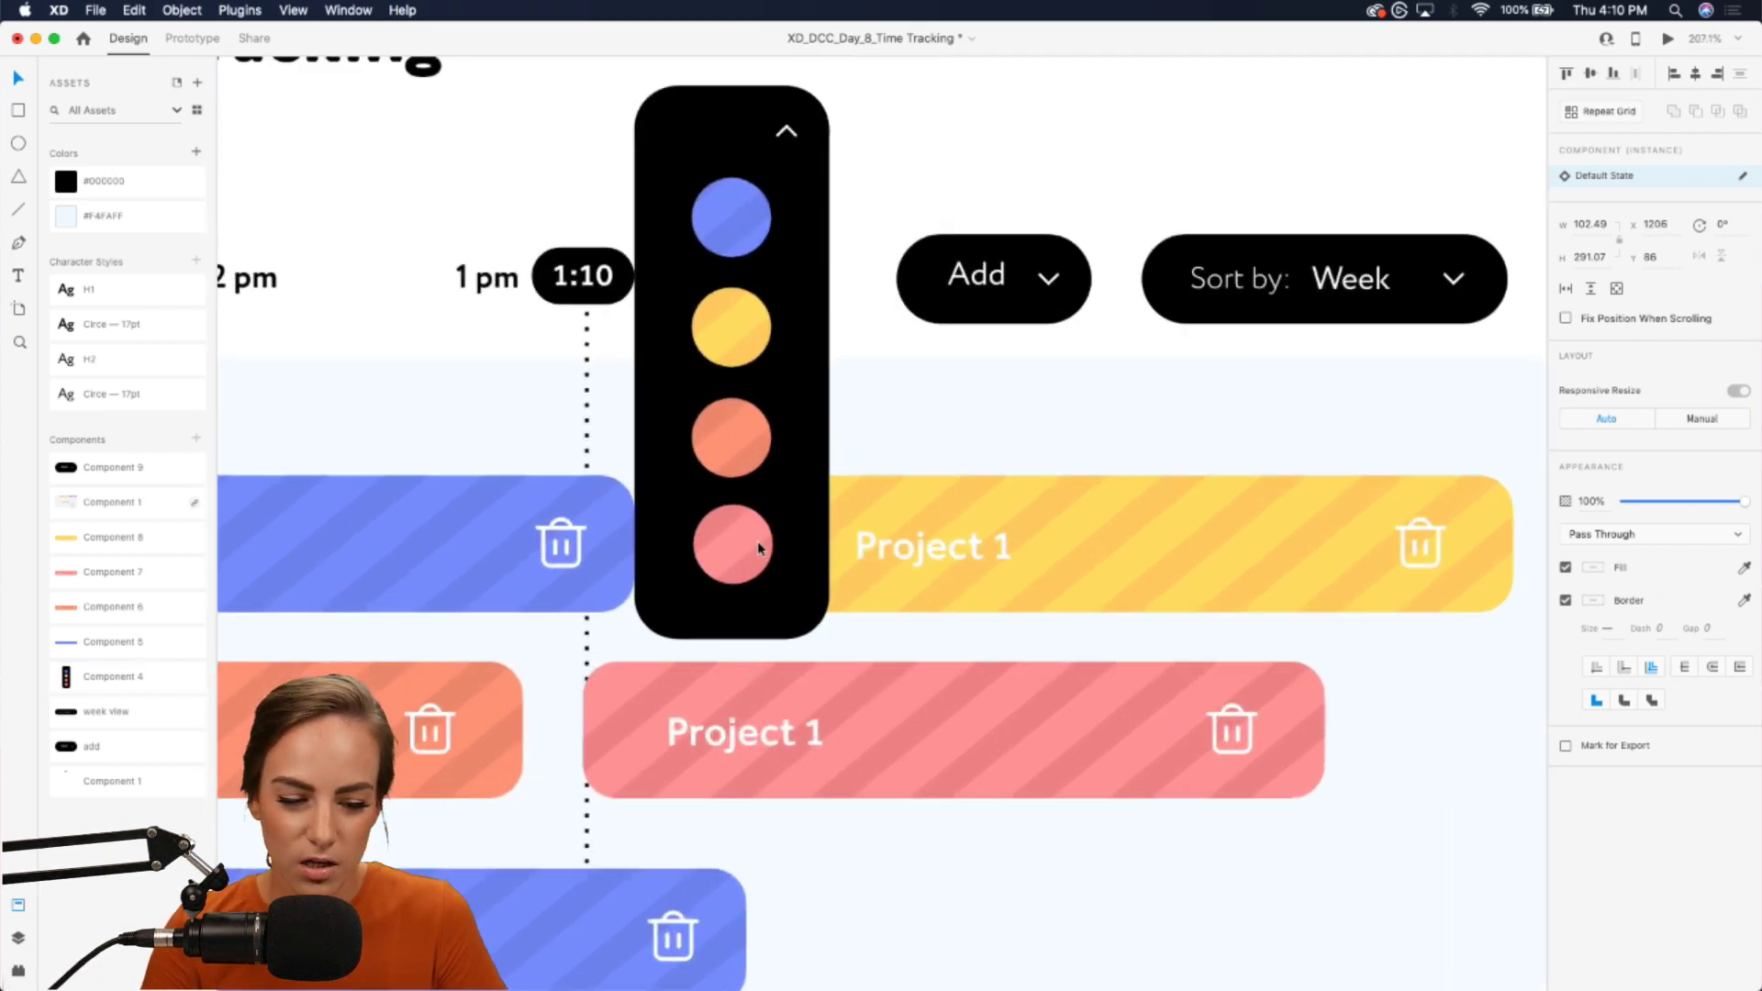
left_click_drag(806, 433, 684, 633)
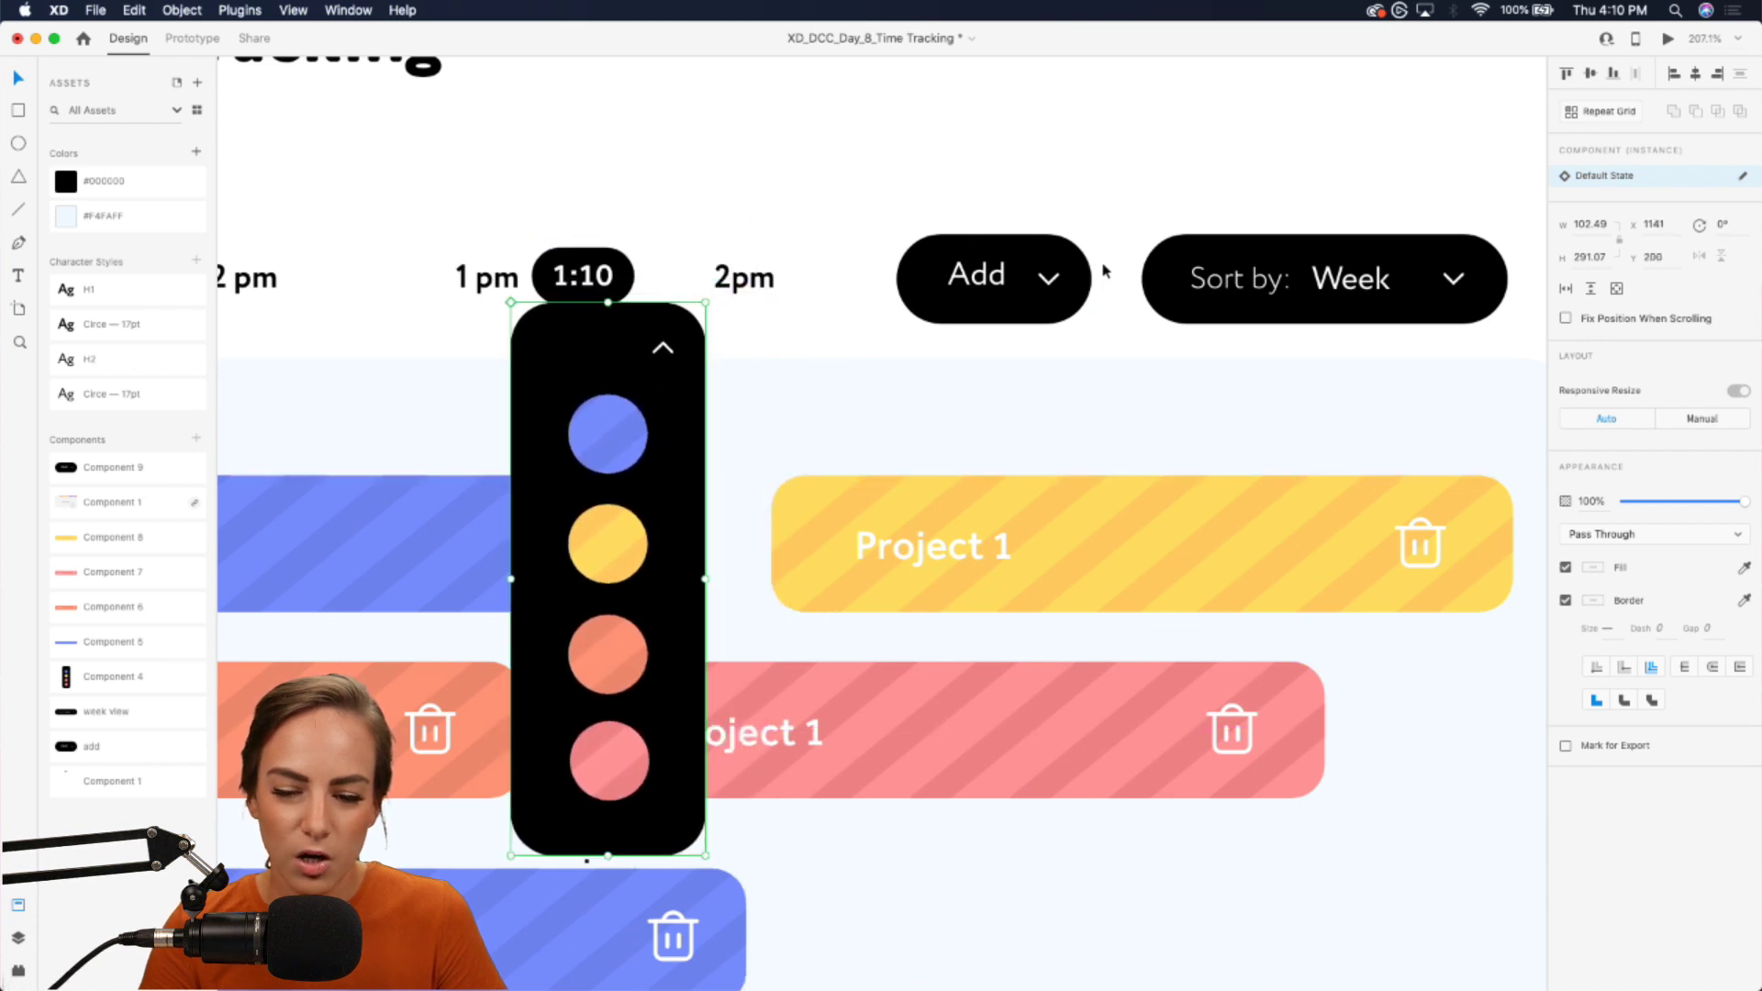
- Convert the Add button into a component and add a new state named Dropdown State
left_click(1069, 246)
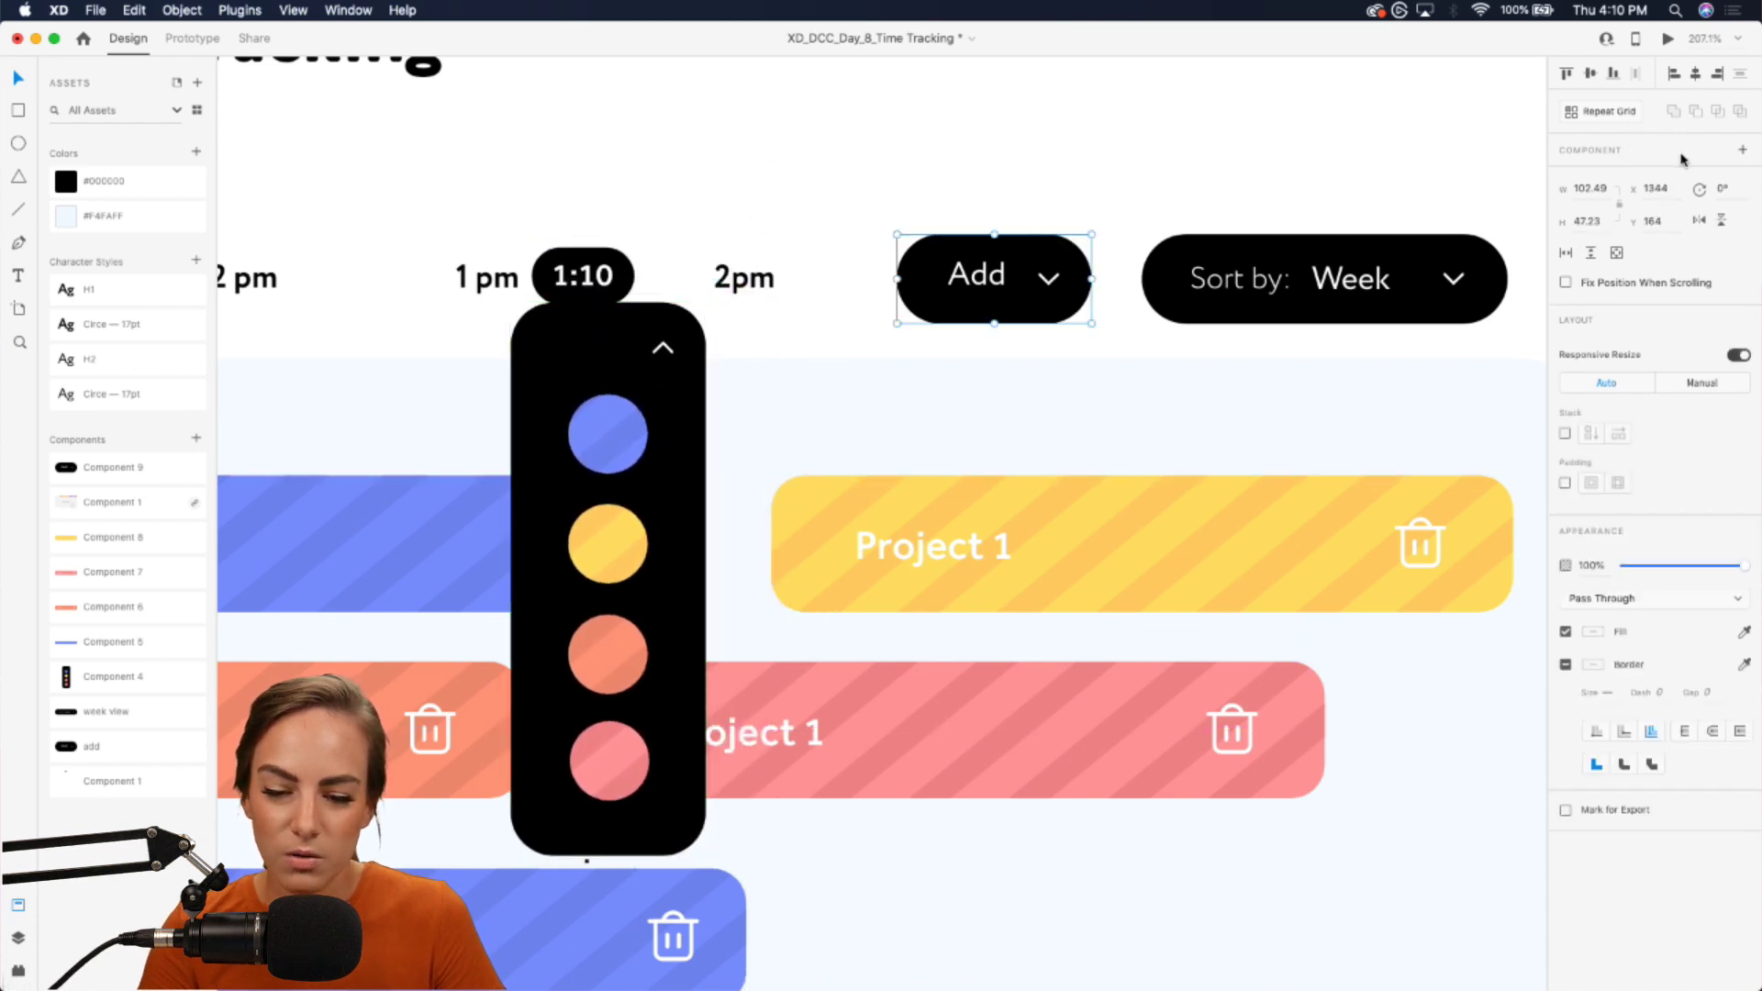
left_click(1743, 150)
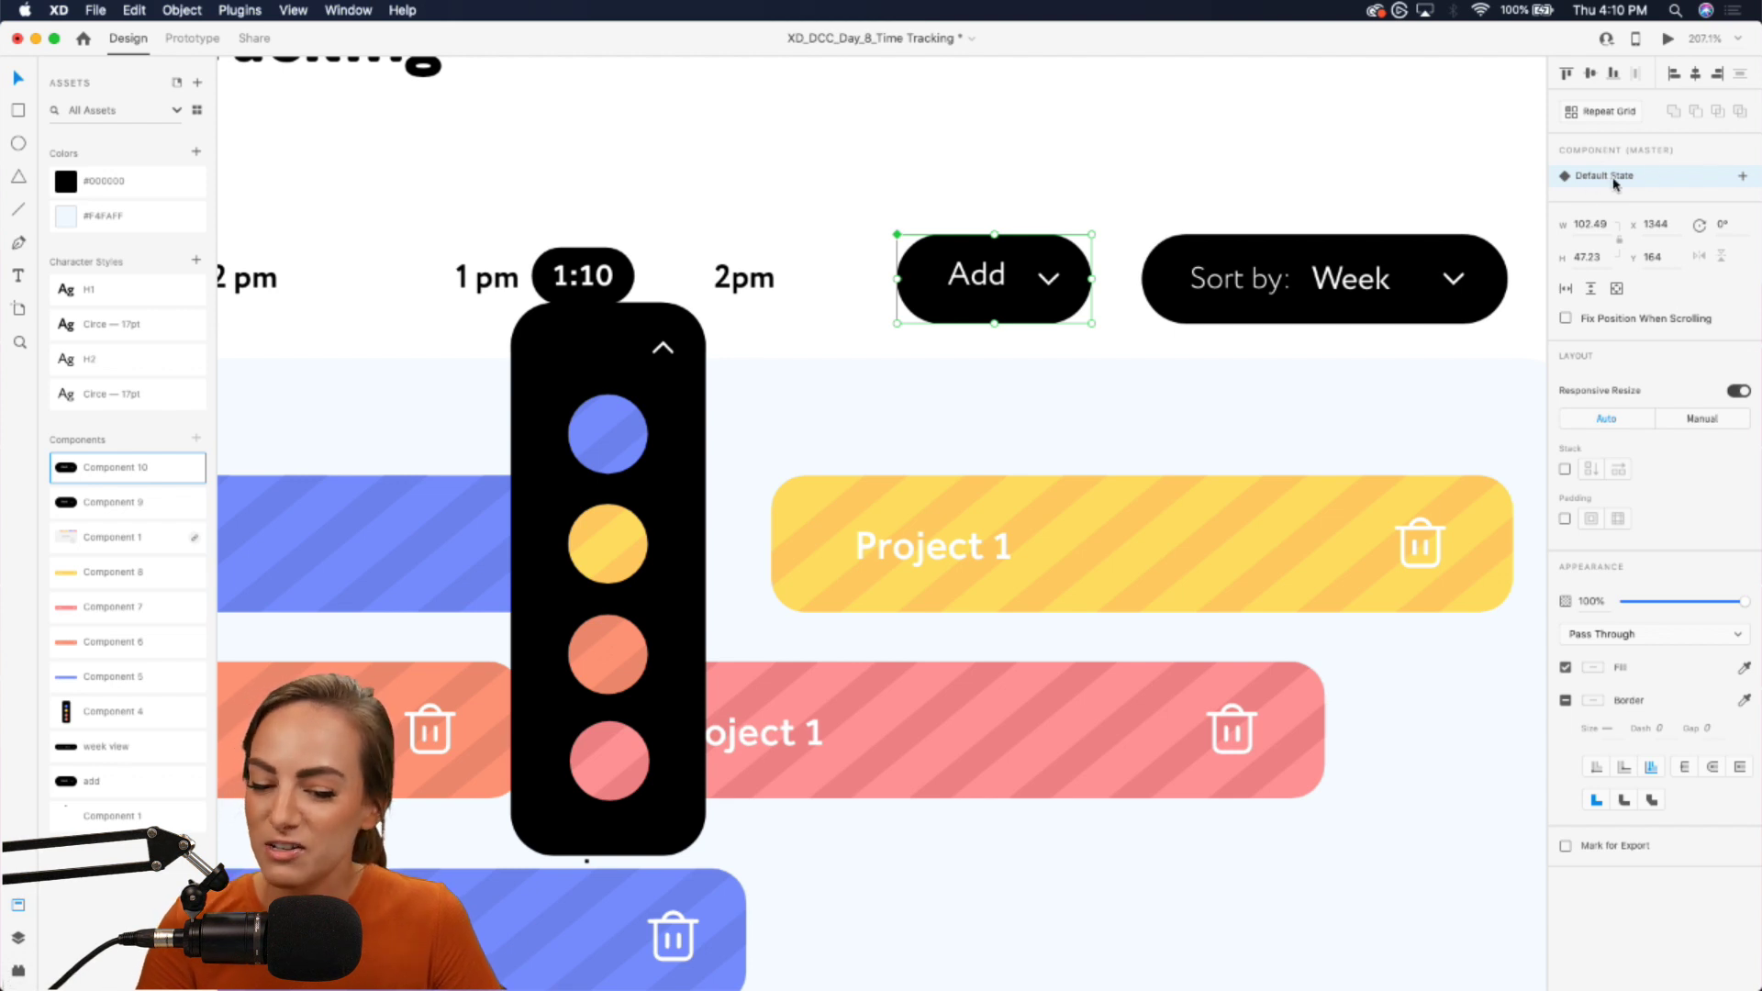
left_click(1743, 178)
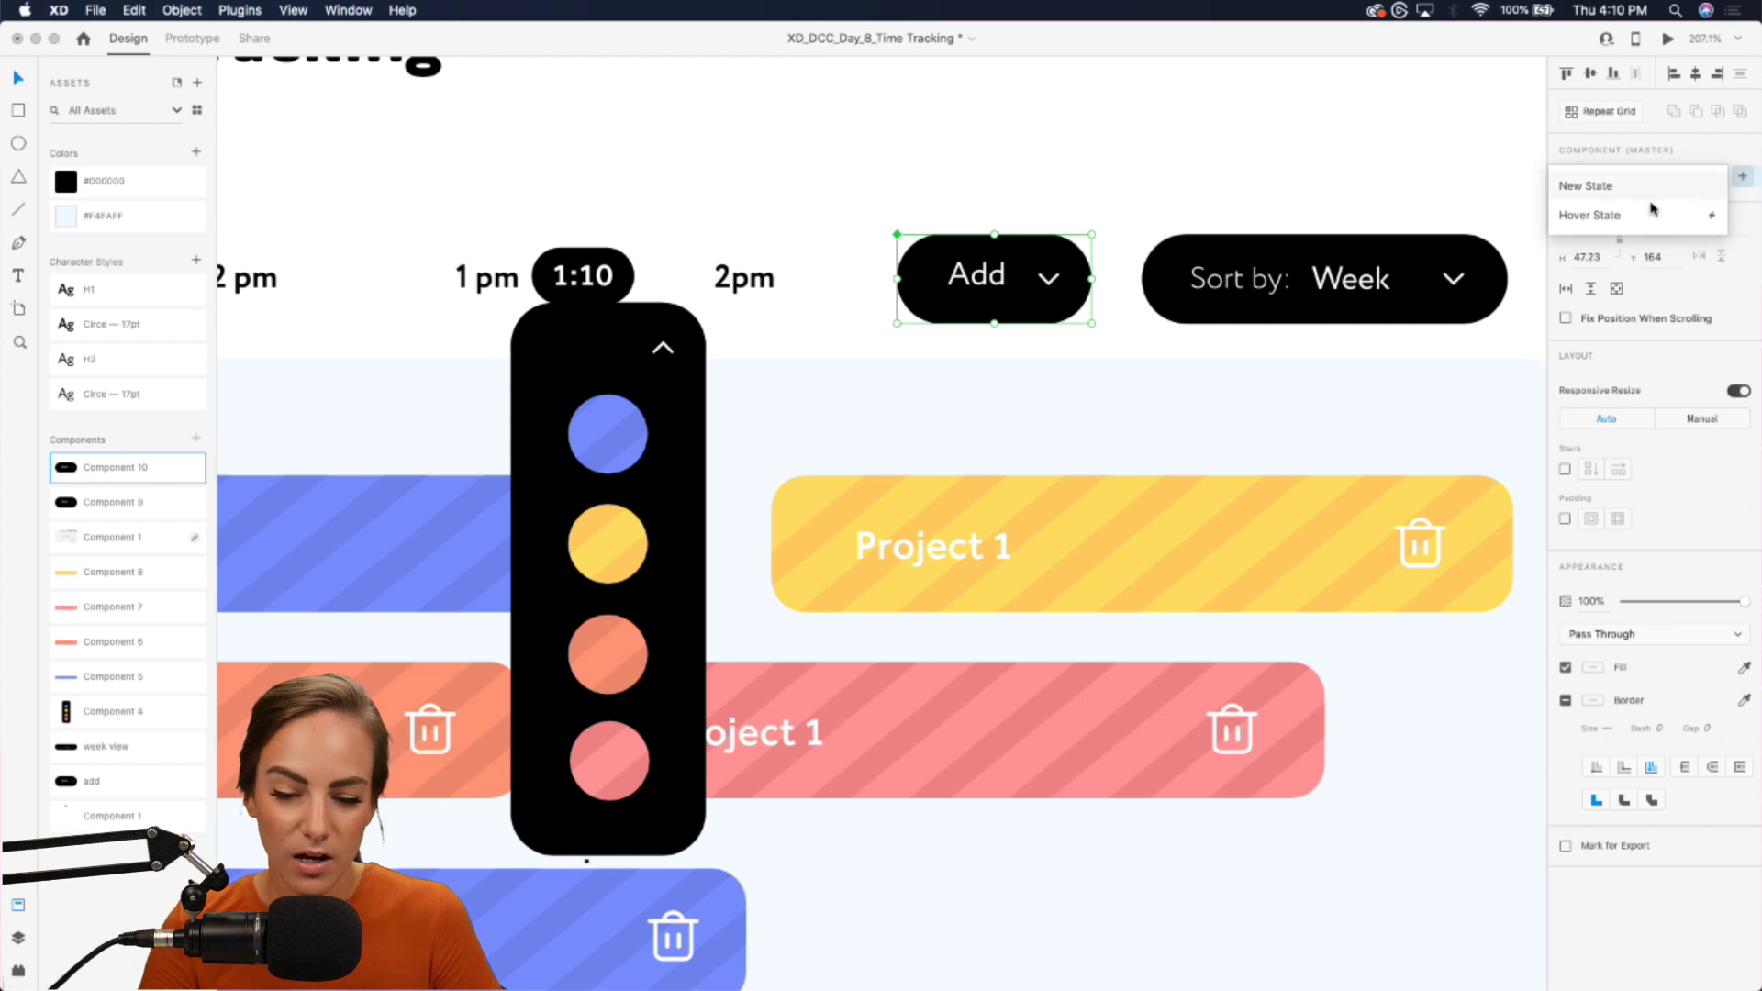
left_click(1588, 186)
type("Dropdown S")
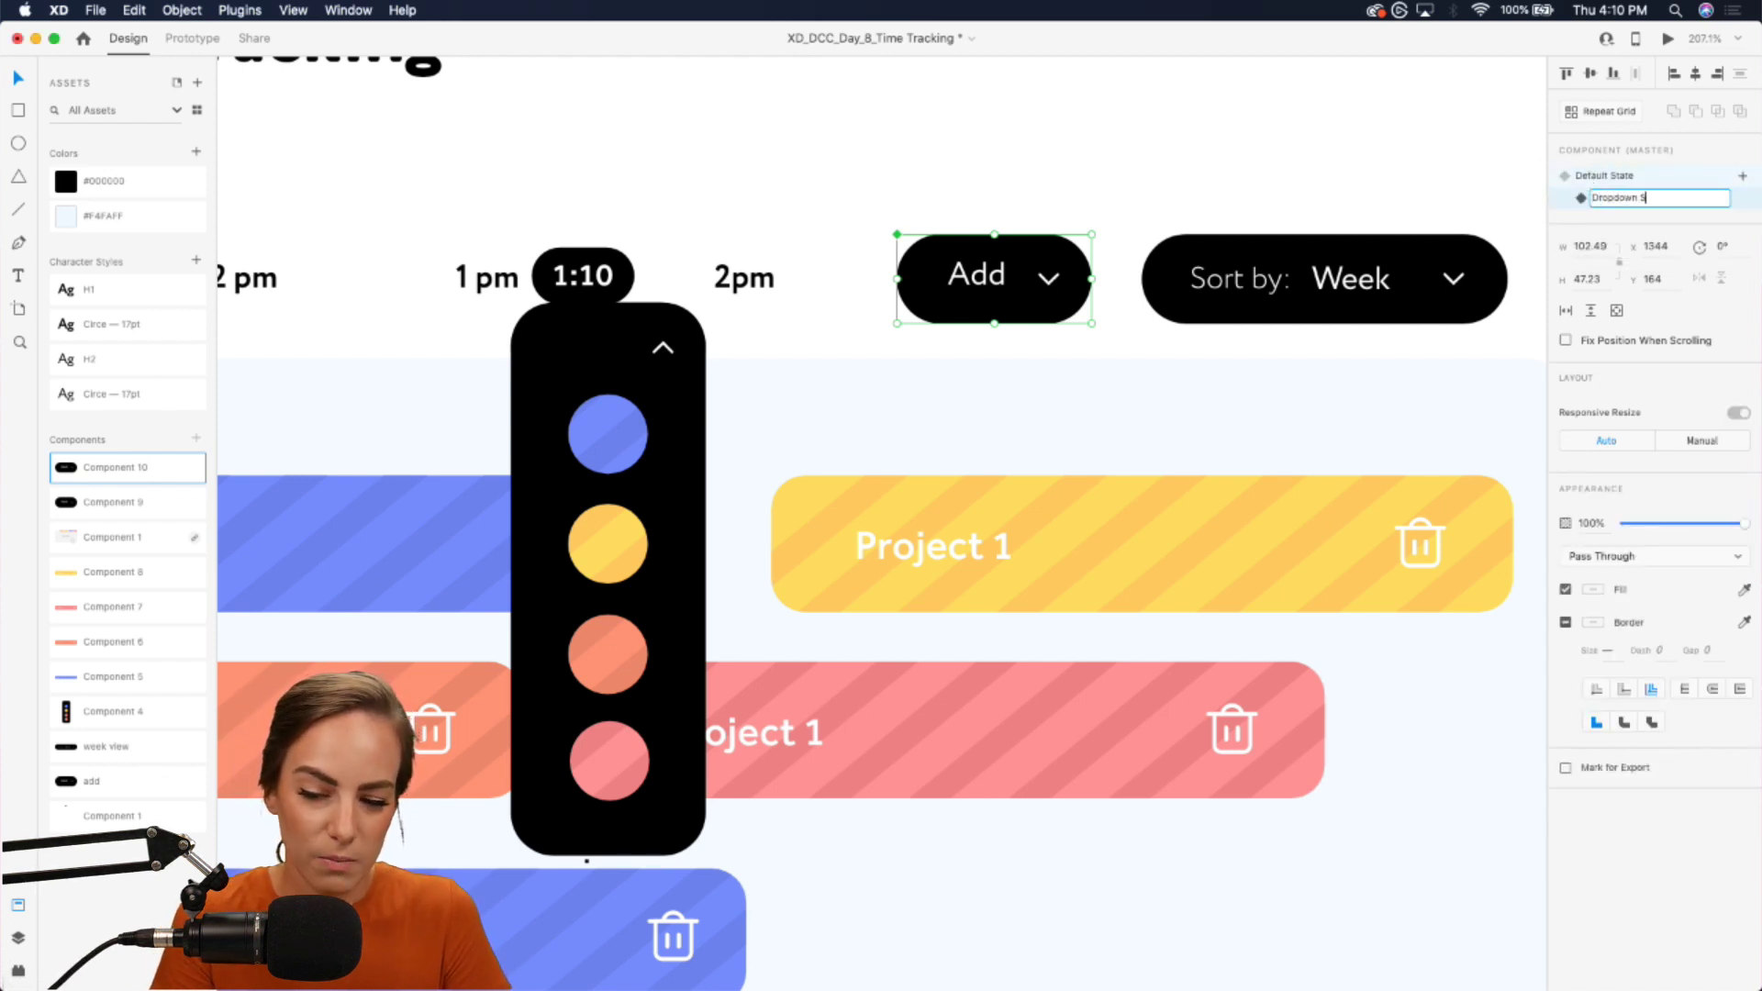
key("Return")
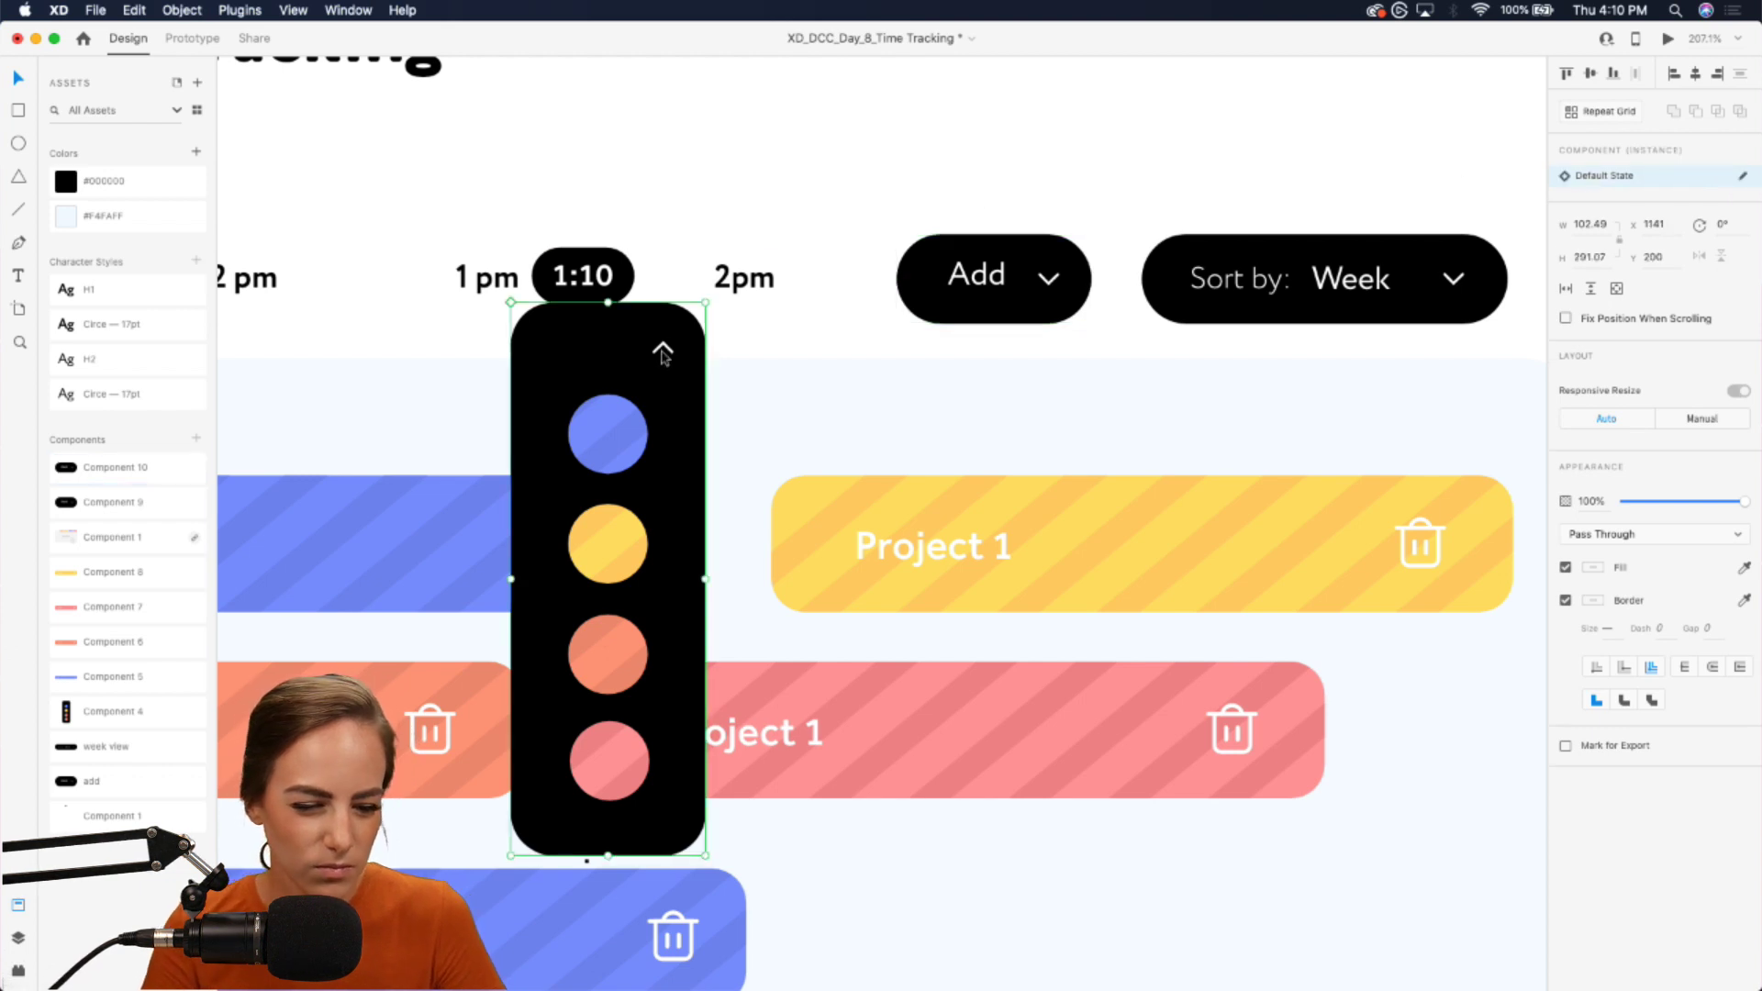
- Cut the color dropdown from the artboard and paste it inside the Add button's Dropdown State
left_click(663, 350)
left_click(1032, 280)
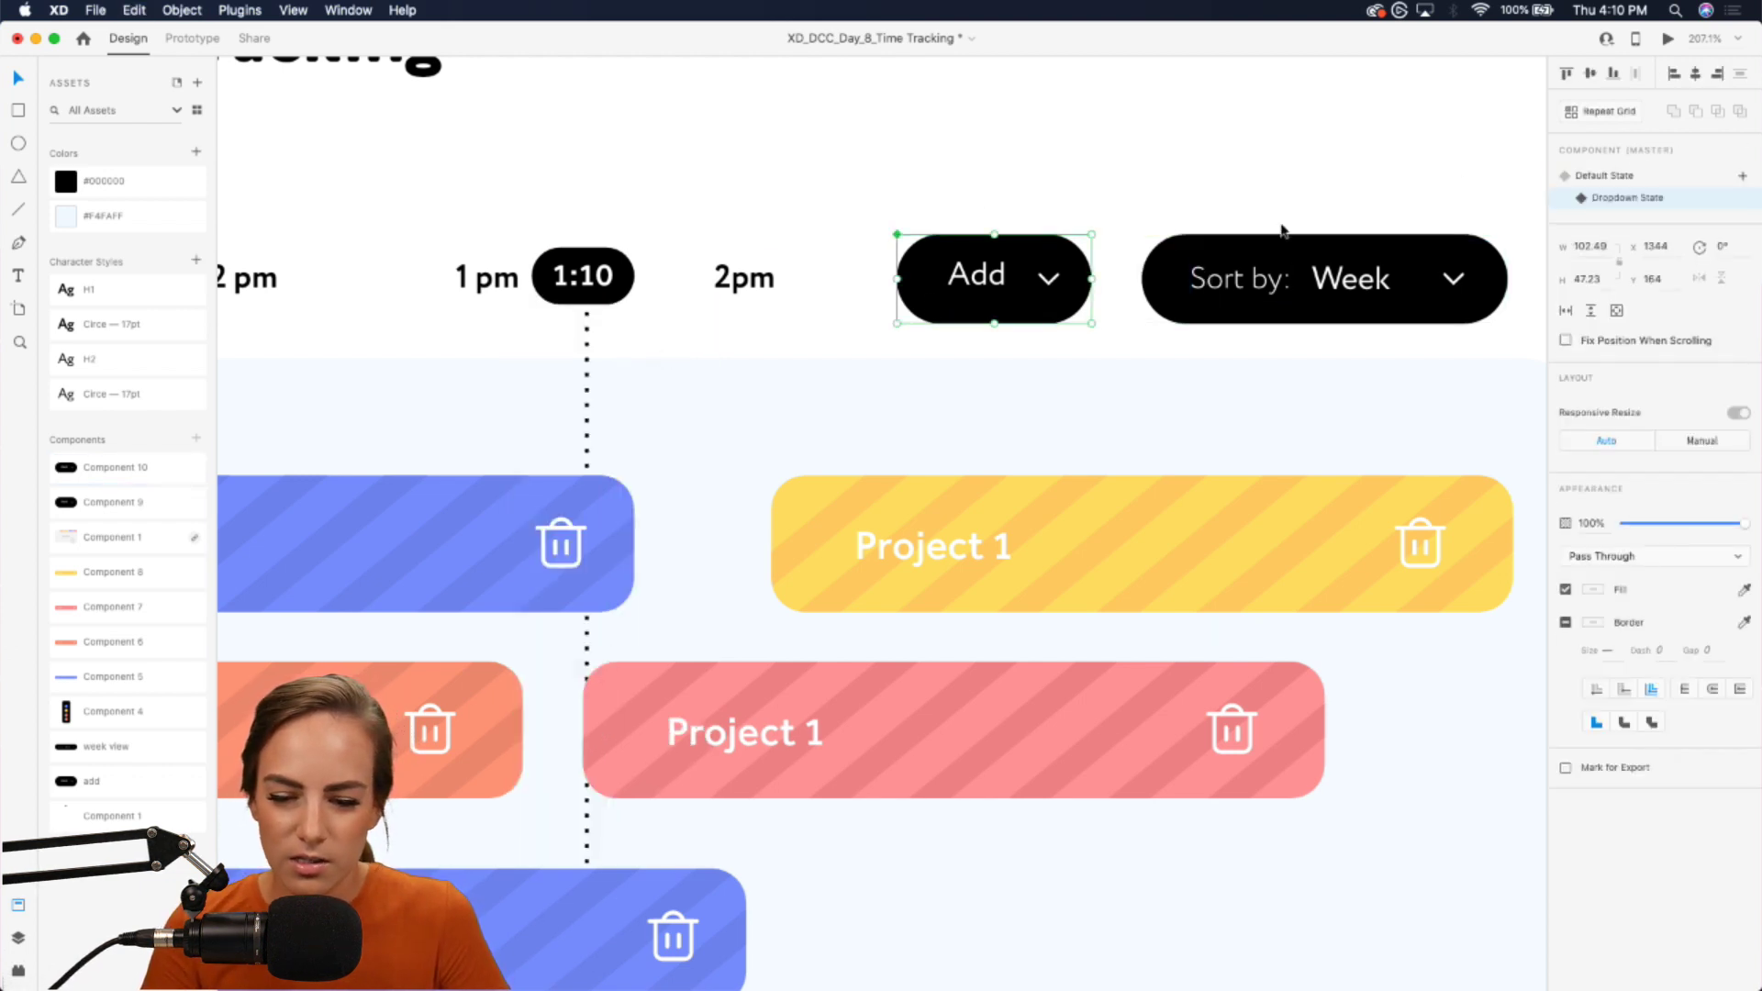
double_click(1009, 289)
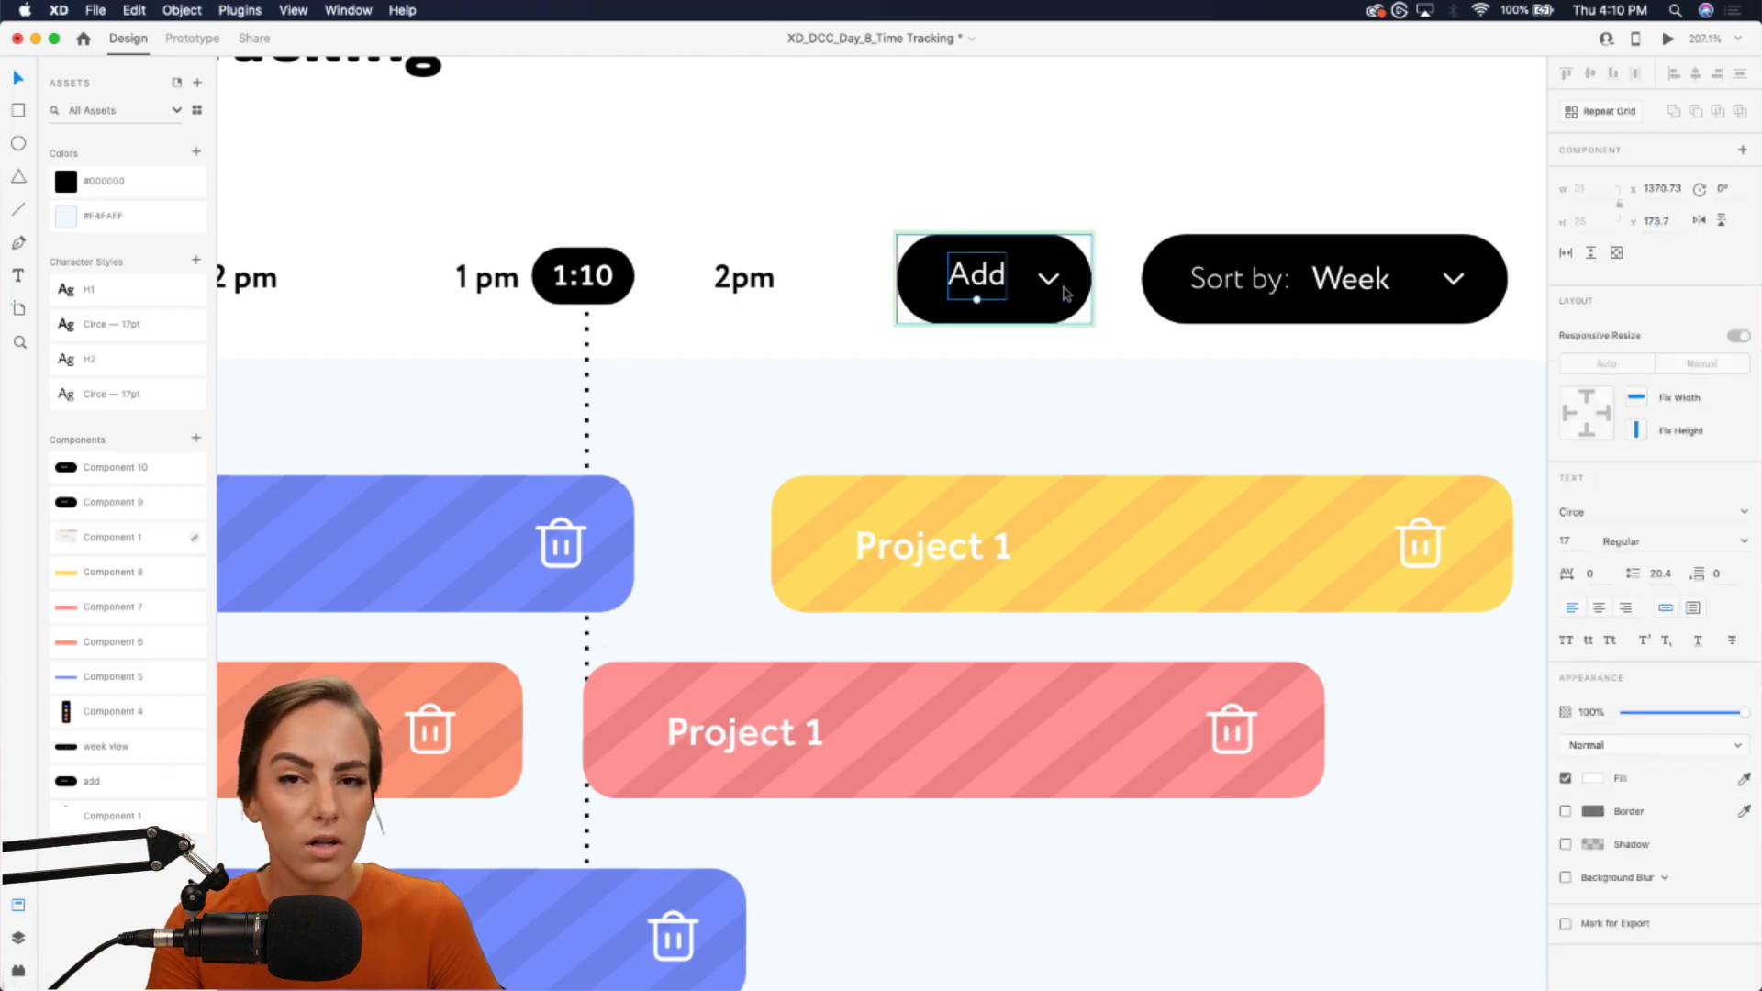
key("super+v")
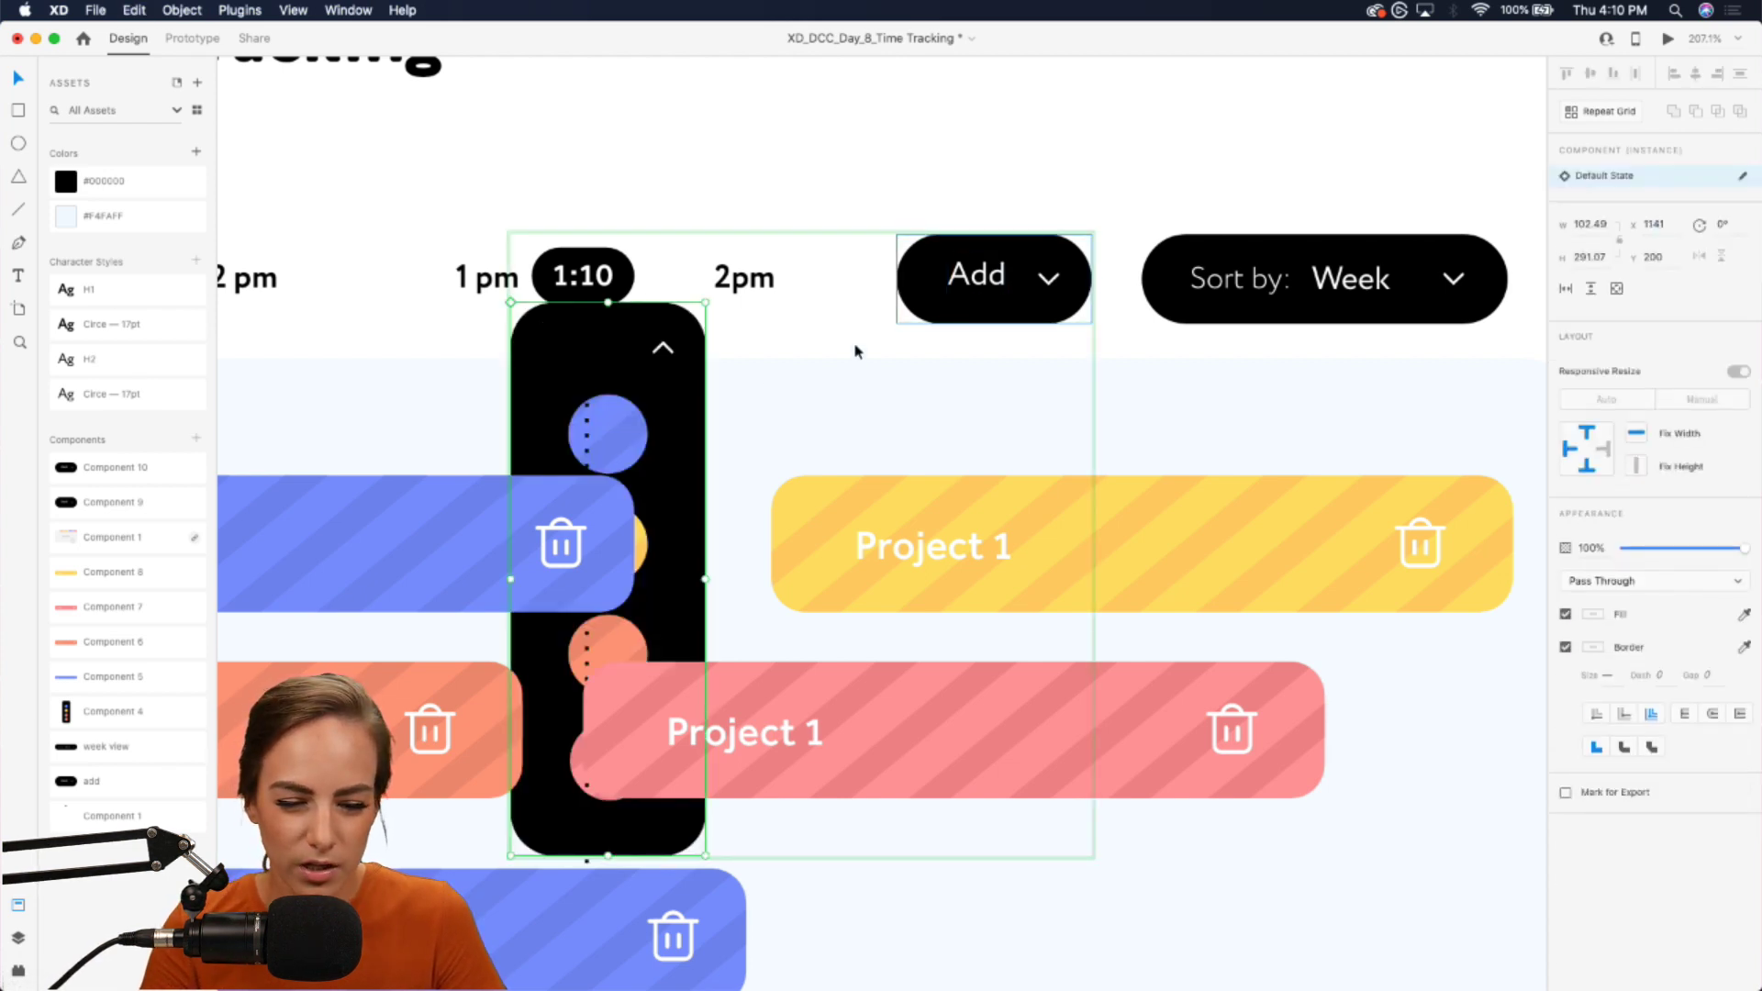
- Move the nested color dropdown over the Add button so it sits exactly at X 1344, Y 164
left_click_drag(639, 373, 1027, 317)
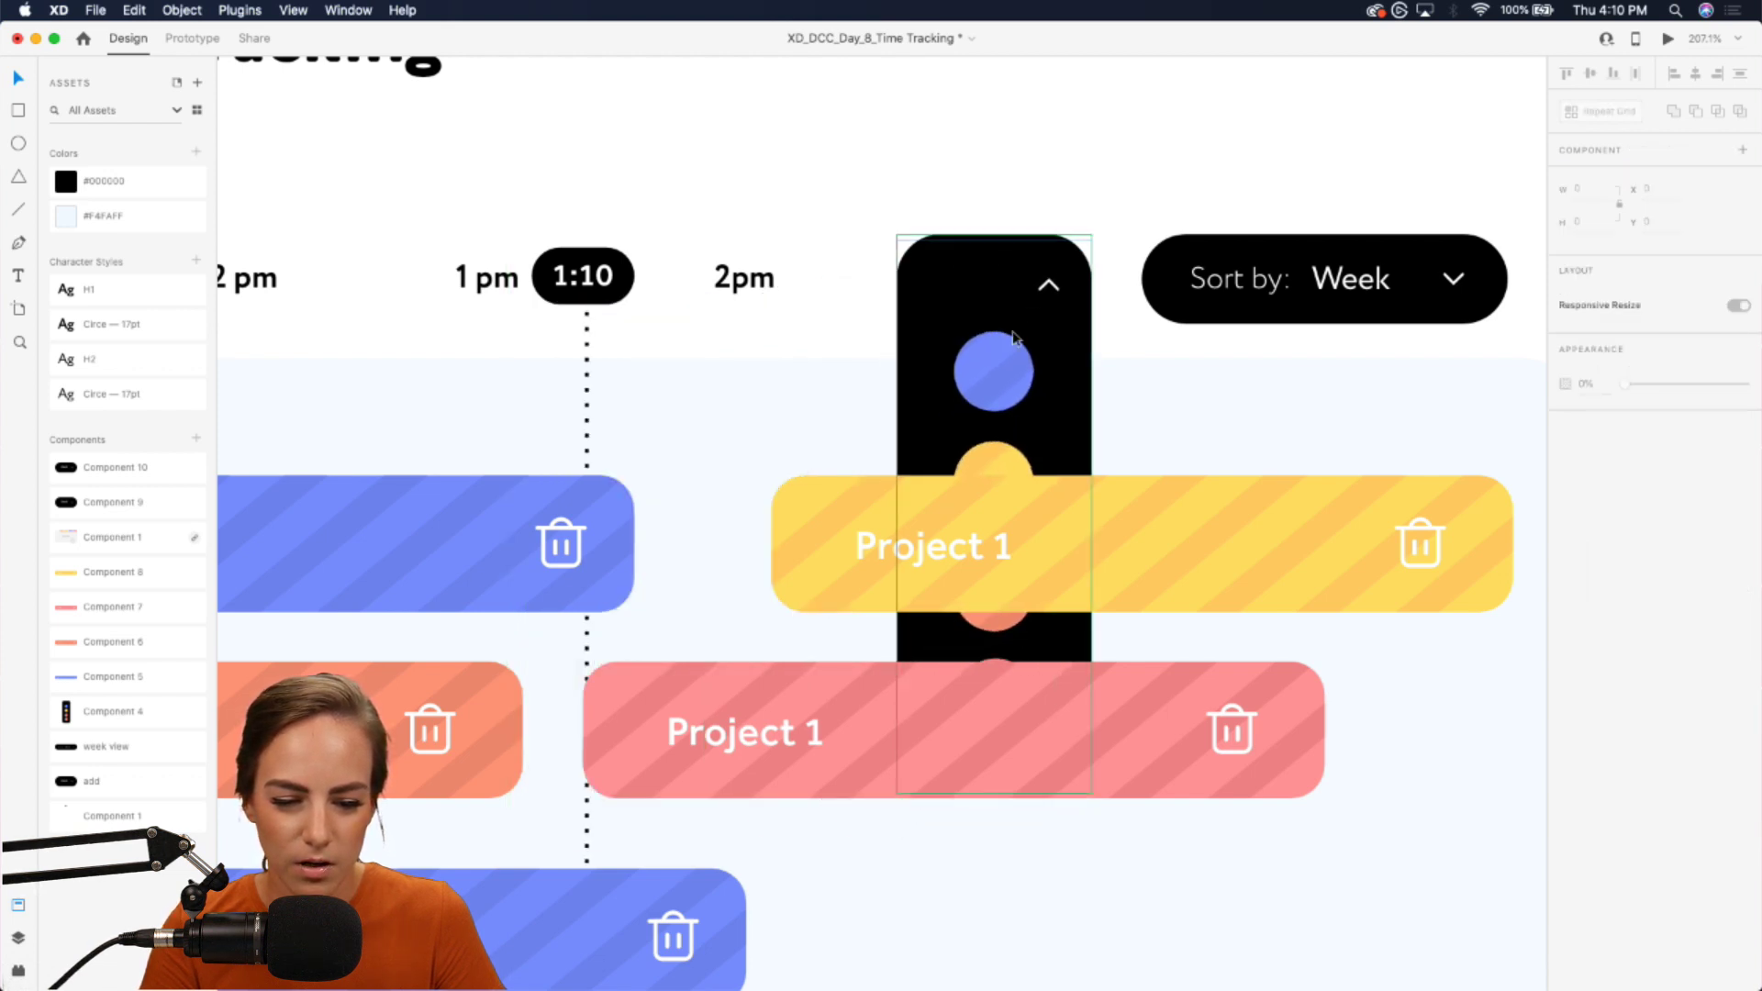
key("Up")
key("Up")
key("Up")
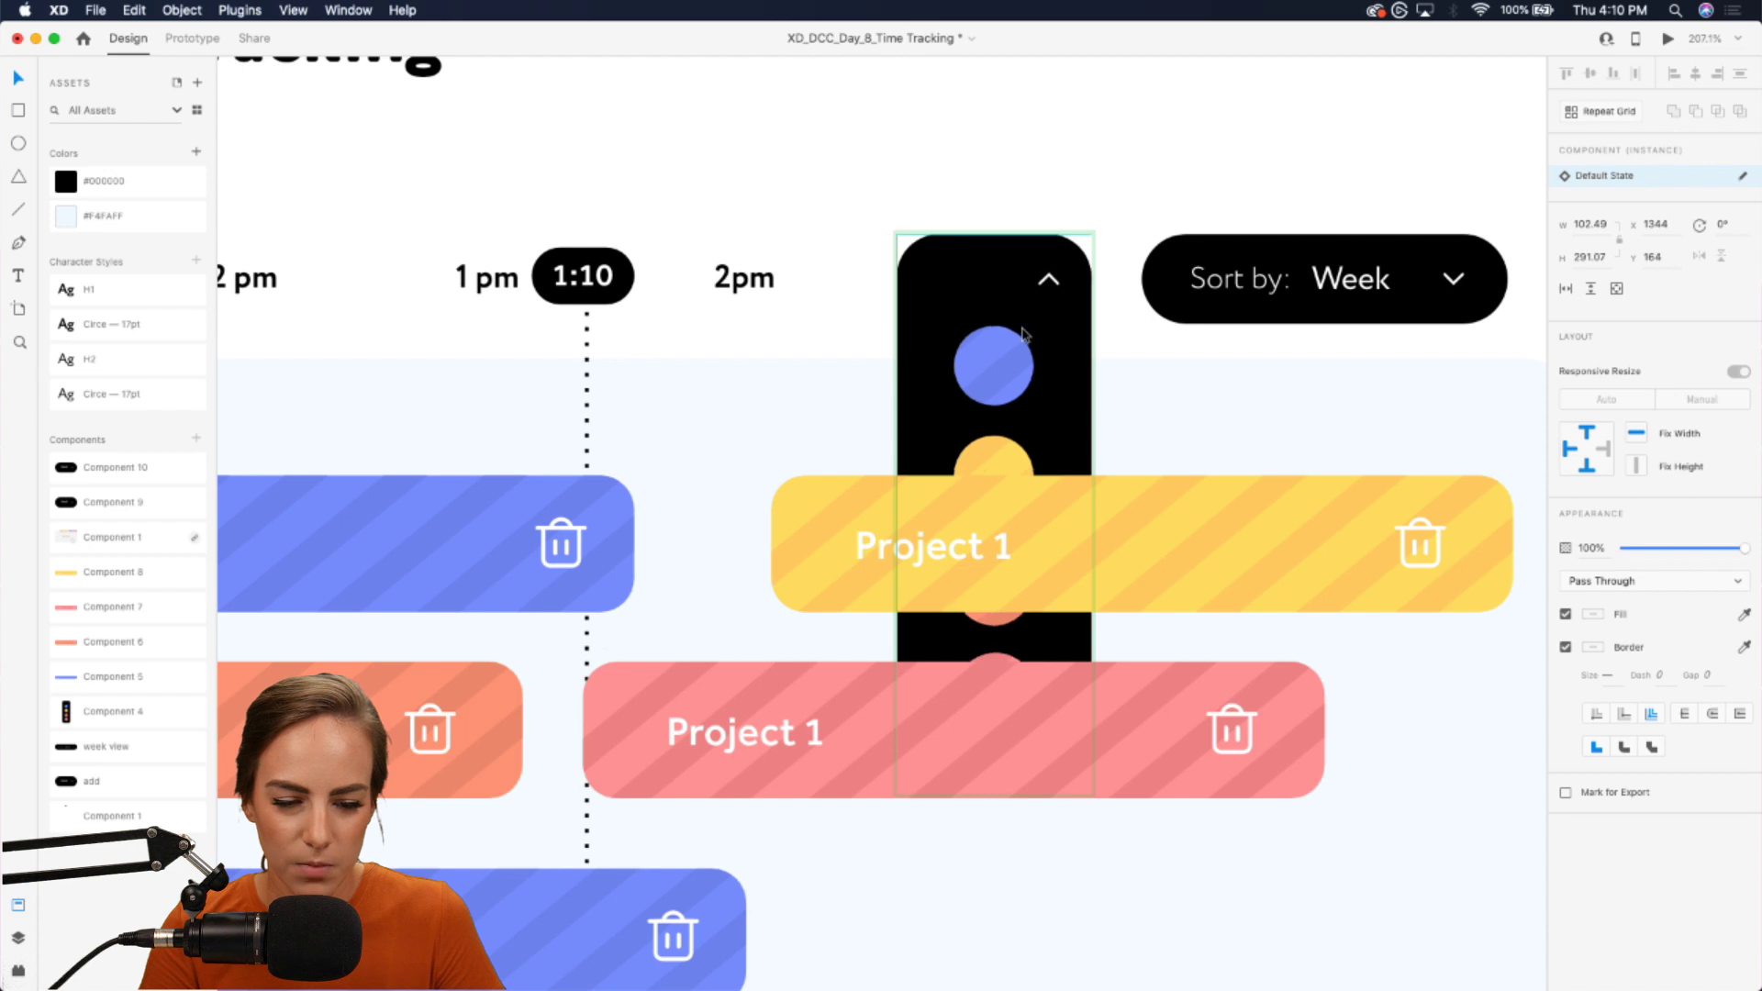
key("Escape")
- Bring the Add component in its Dropdown State in front of the project bars
left_click(996, 312)
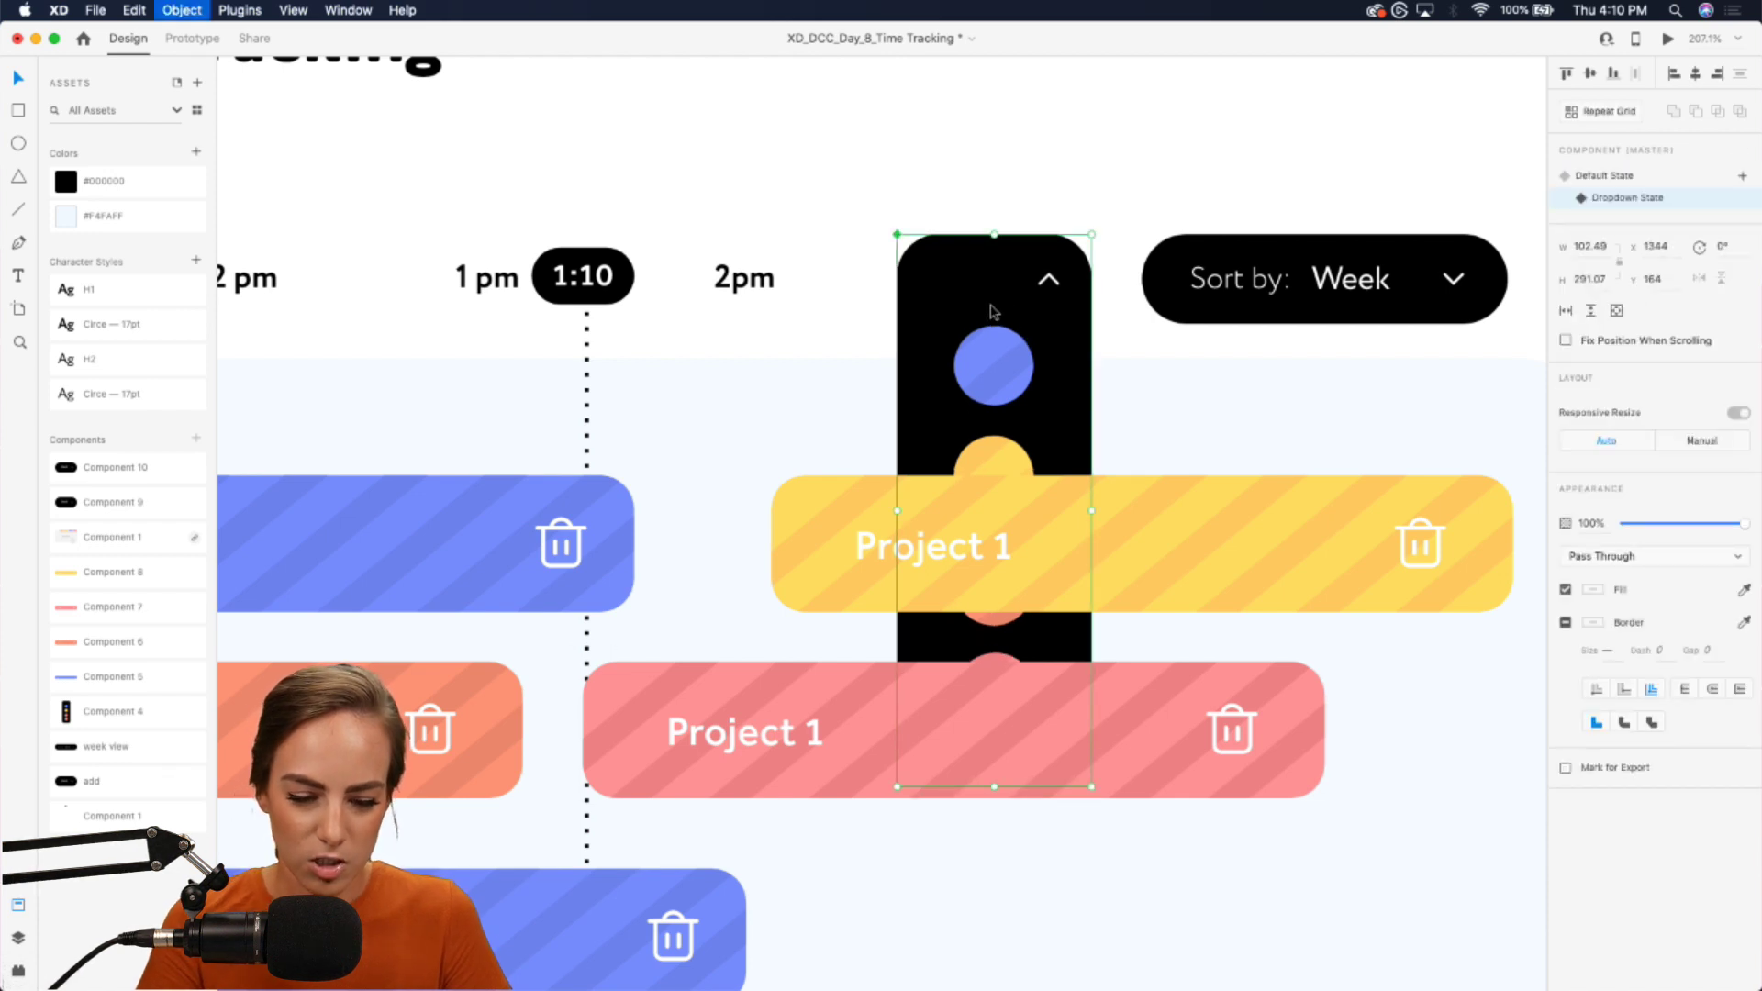
key("super+bracketright")
key("super+bracketright")
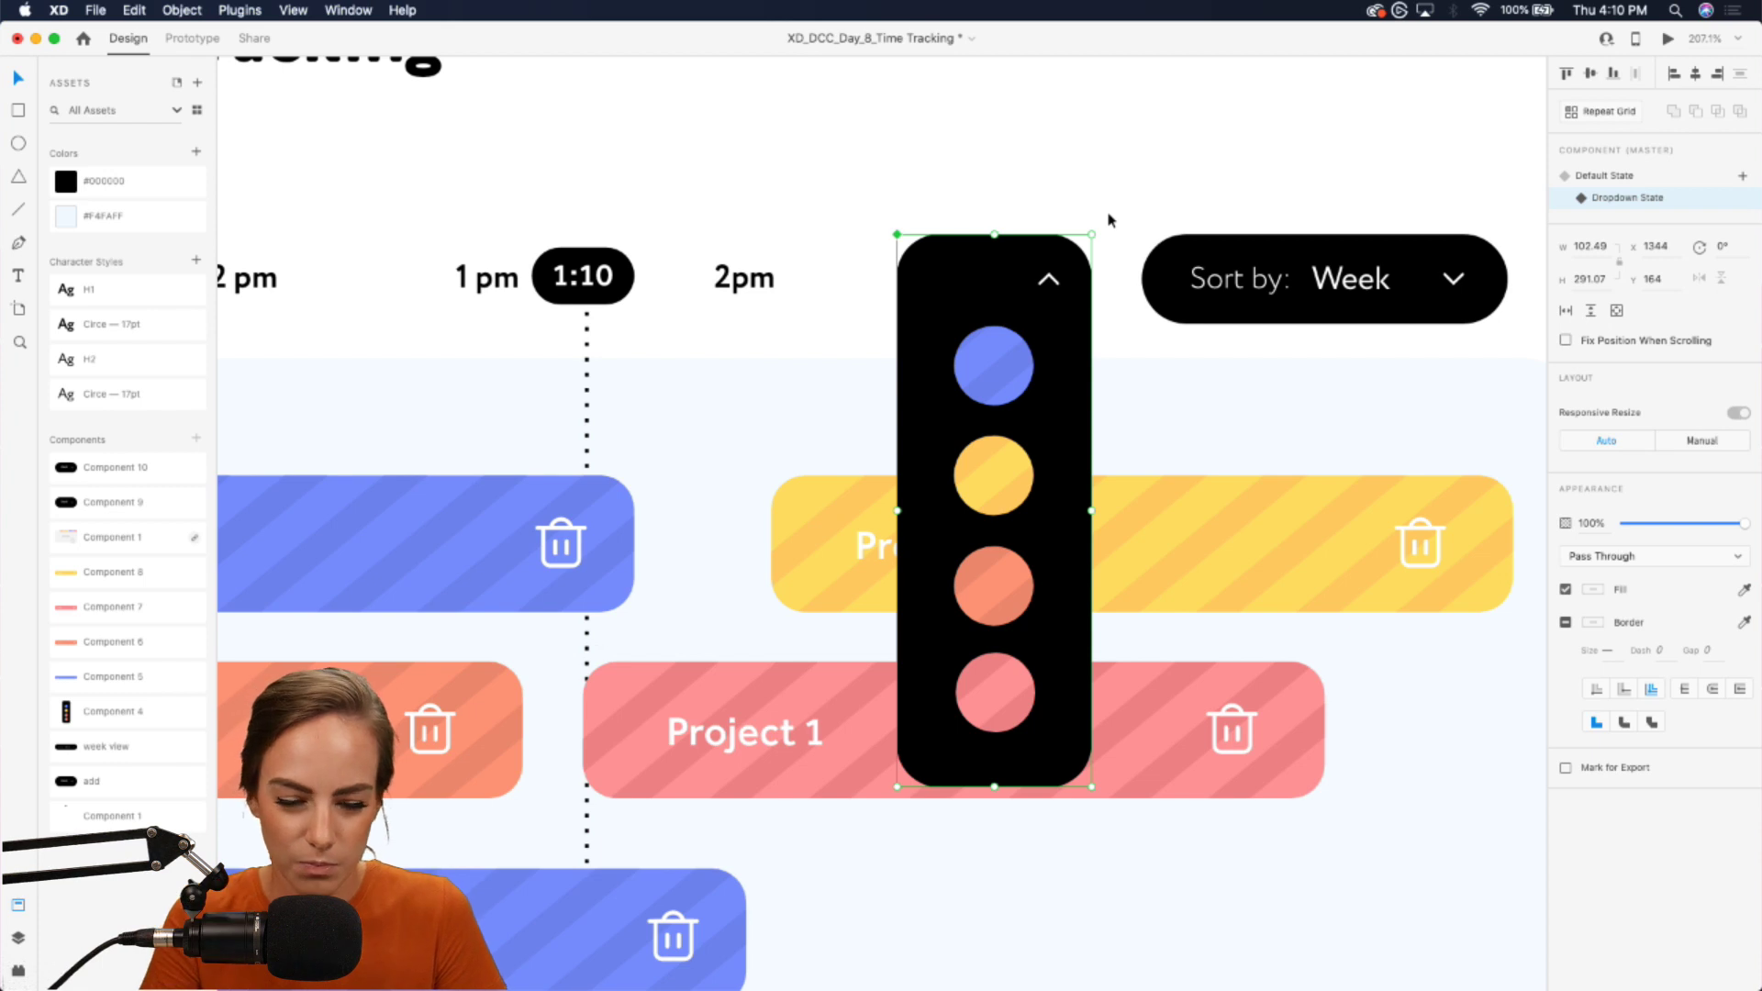
left_click(1144, 173)
key("super+0")
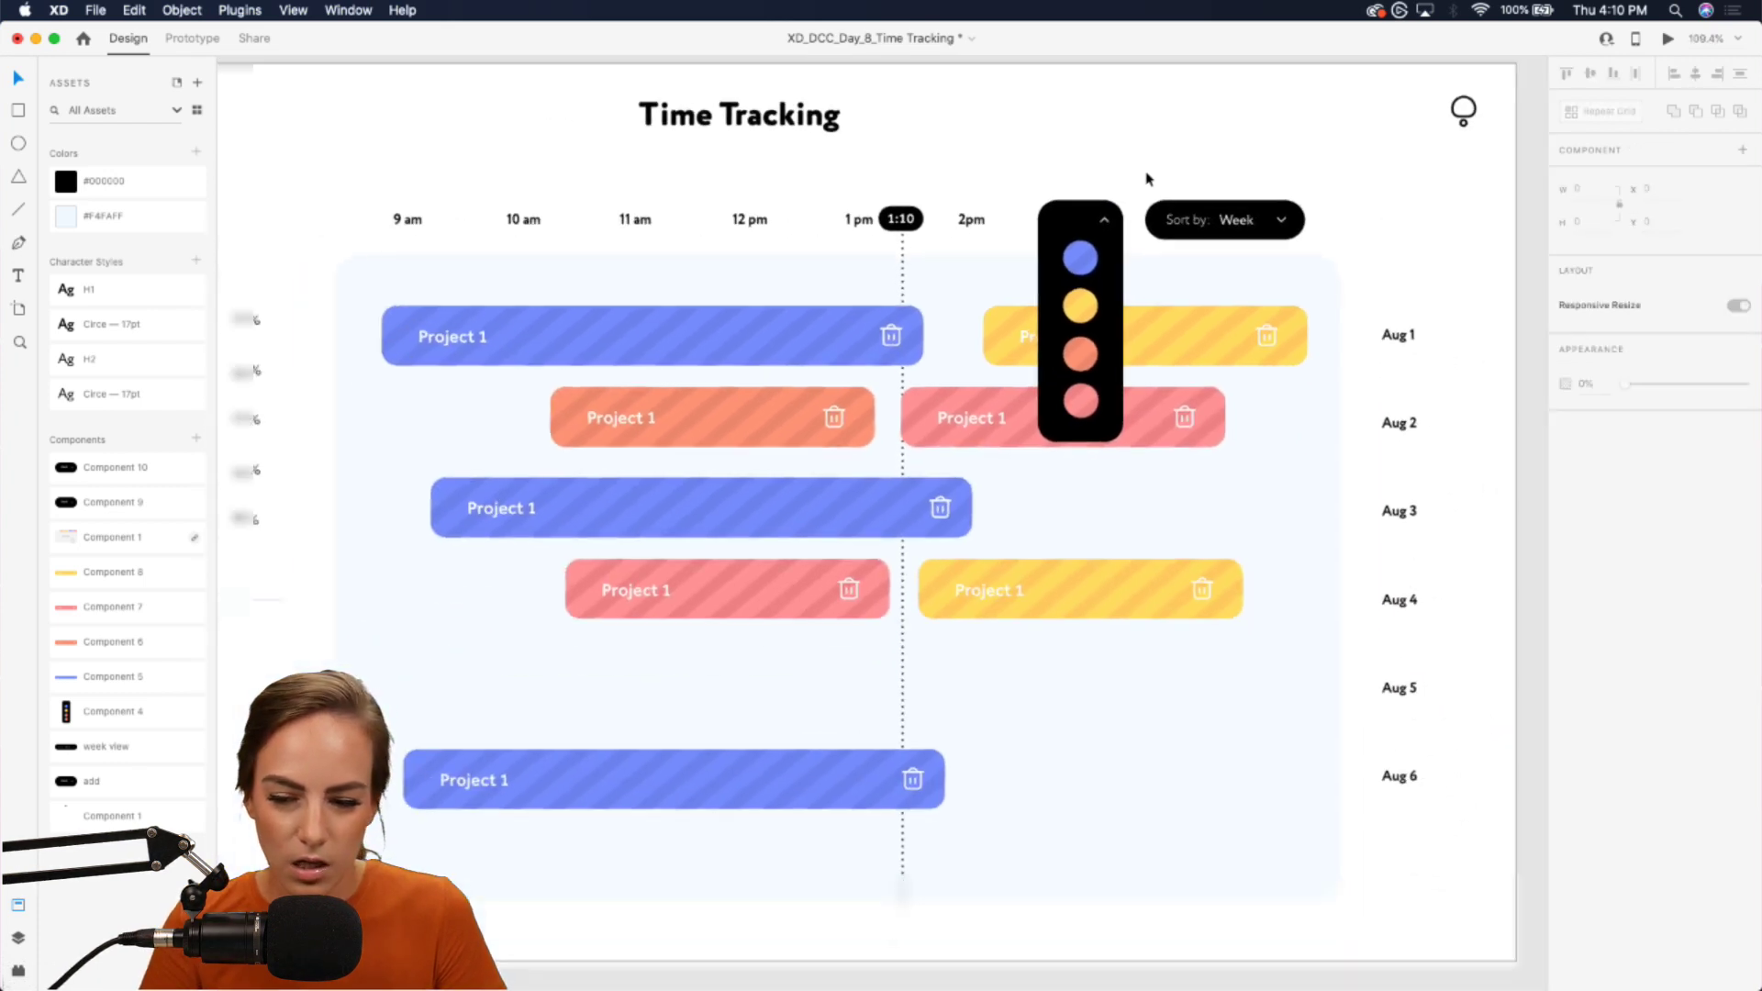
- Switch to prototyping and add an interaction with a Tap trigger to the Add component's Default State
left_click(1118, 223)
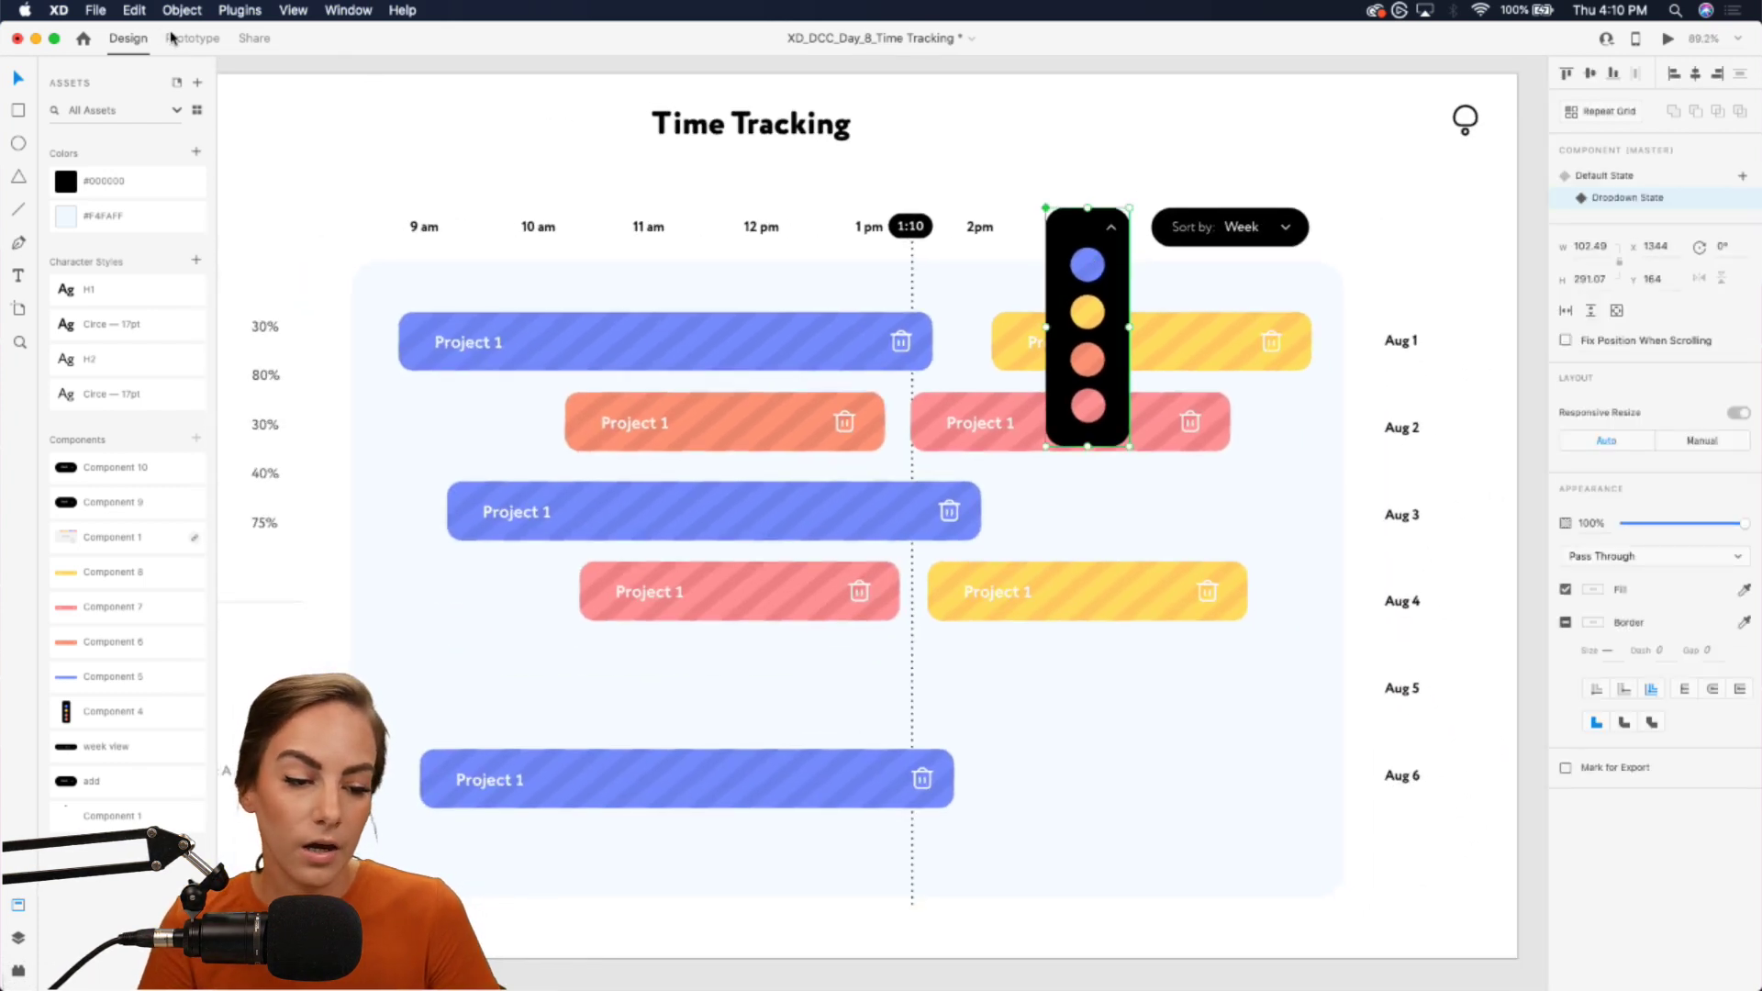
left_click(185, 41)
scroll(1014, 169, "up", 5)
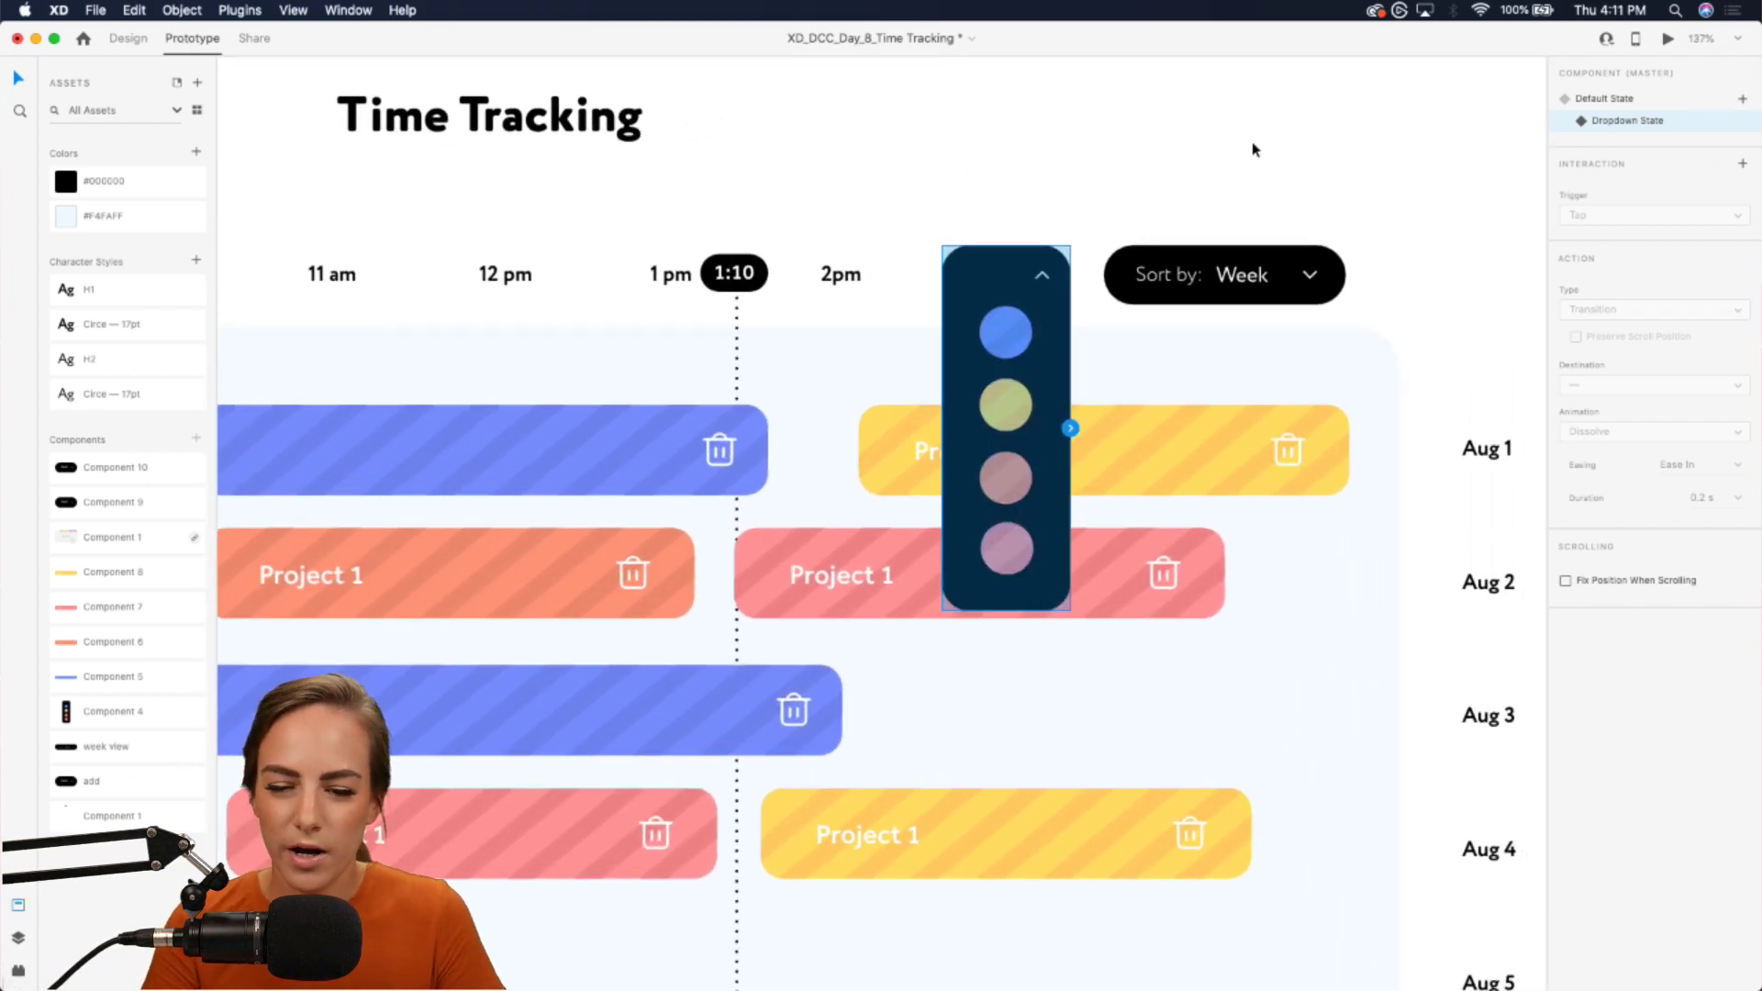
left_click(1623, 99)
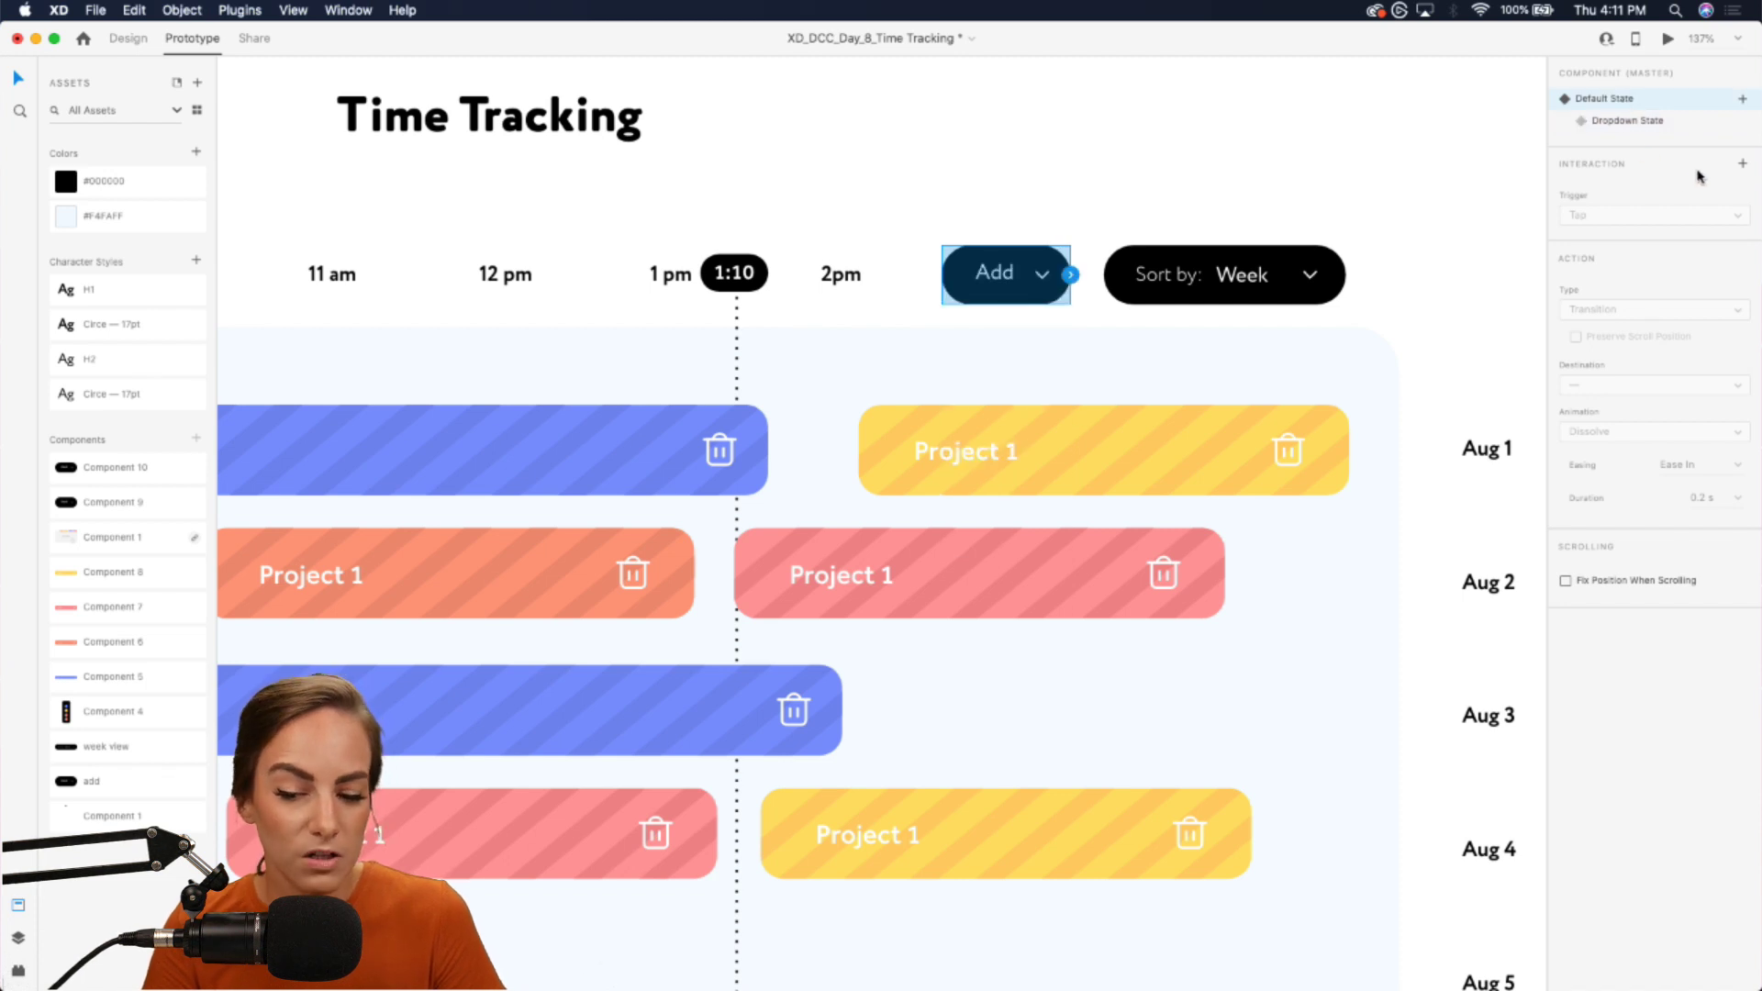
left_click(1646, 120)
left_click(1623, 101)
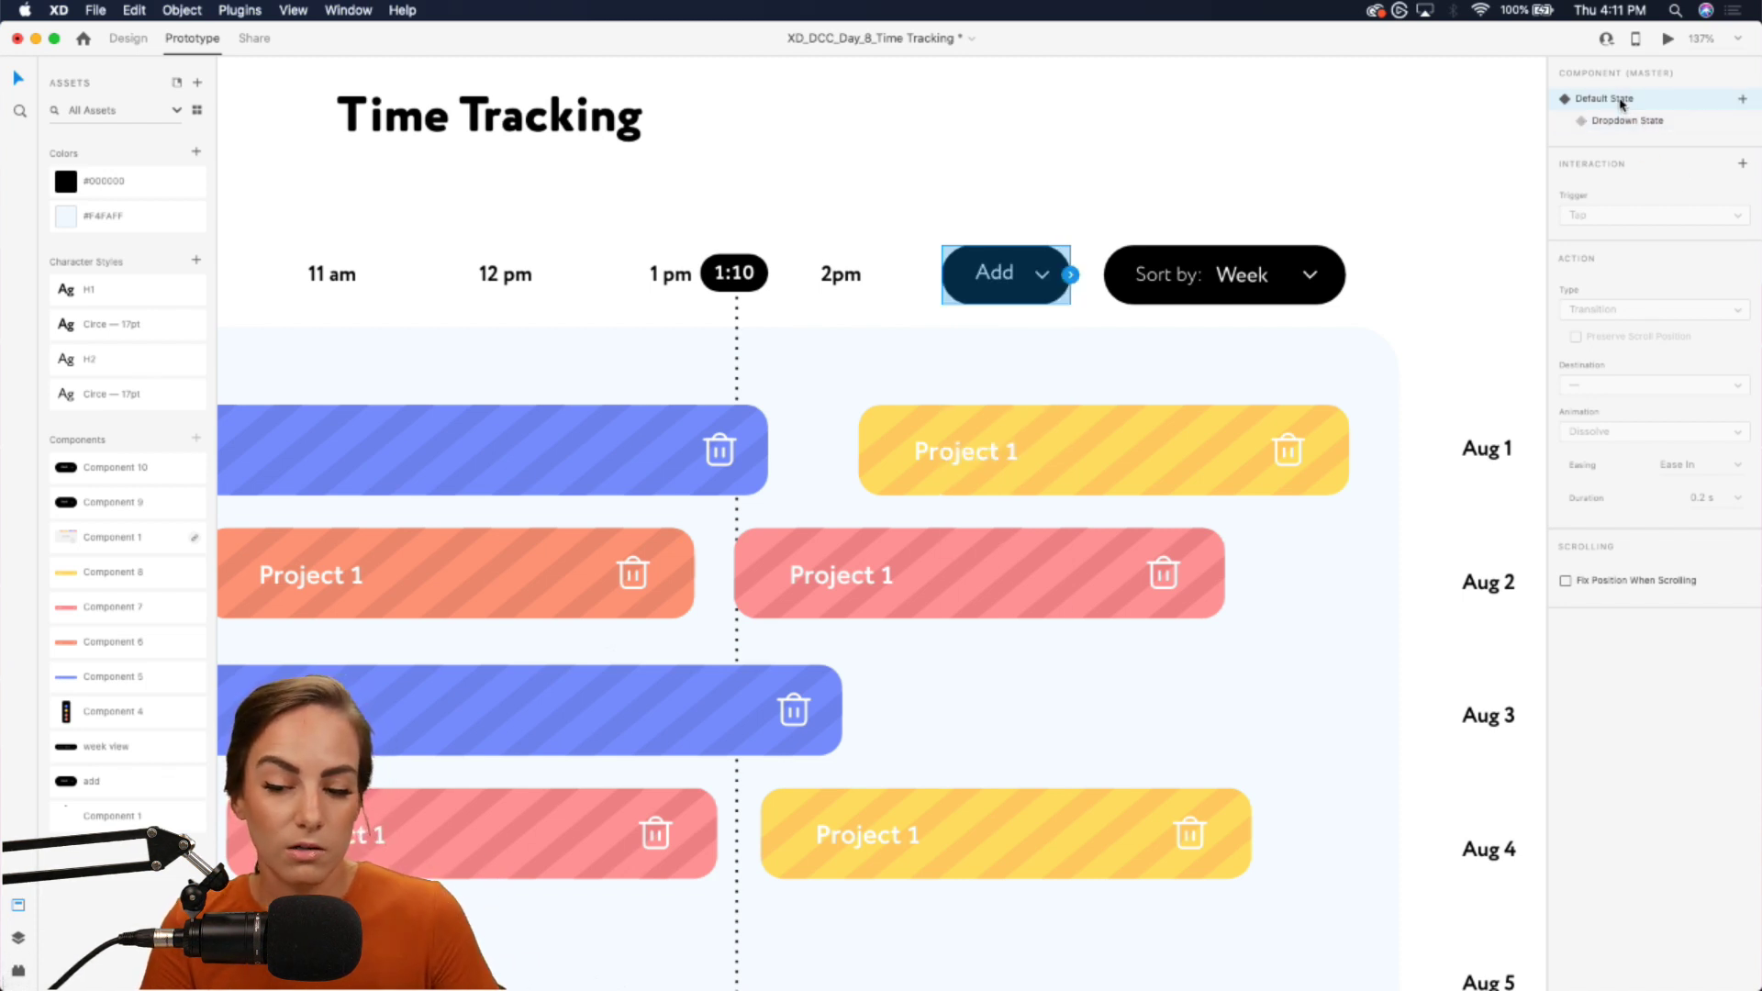
left_click(1743, 164)
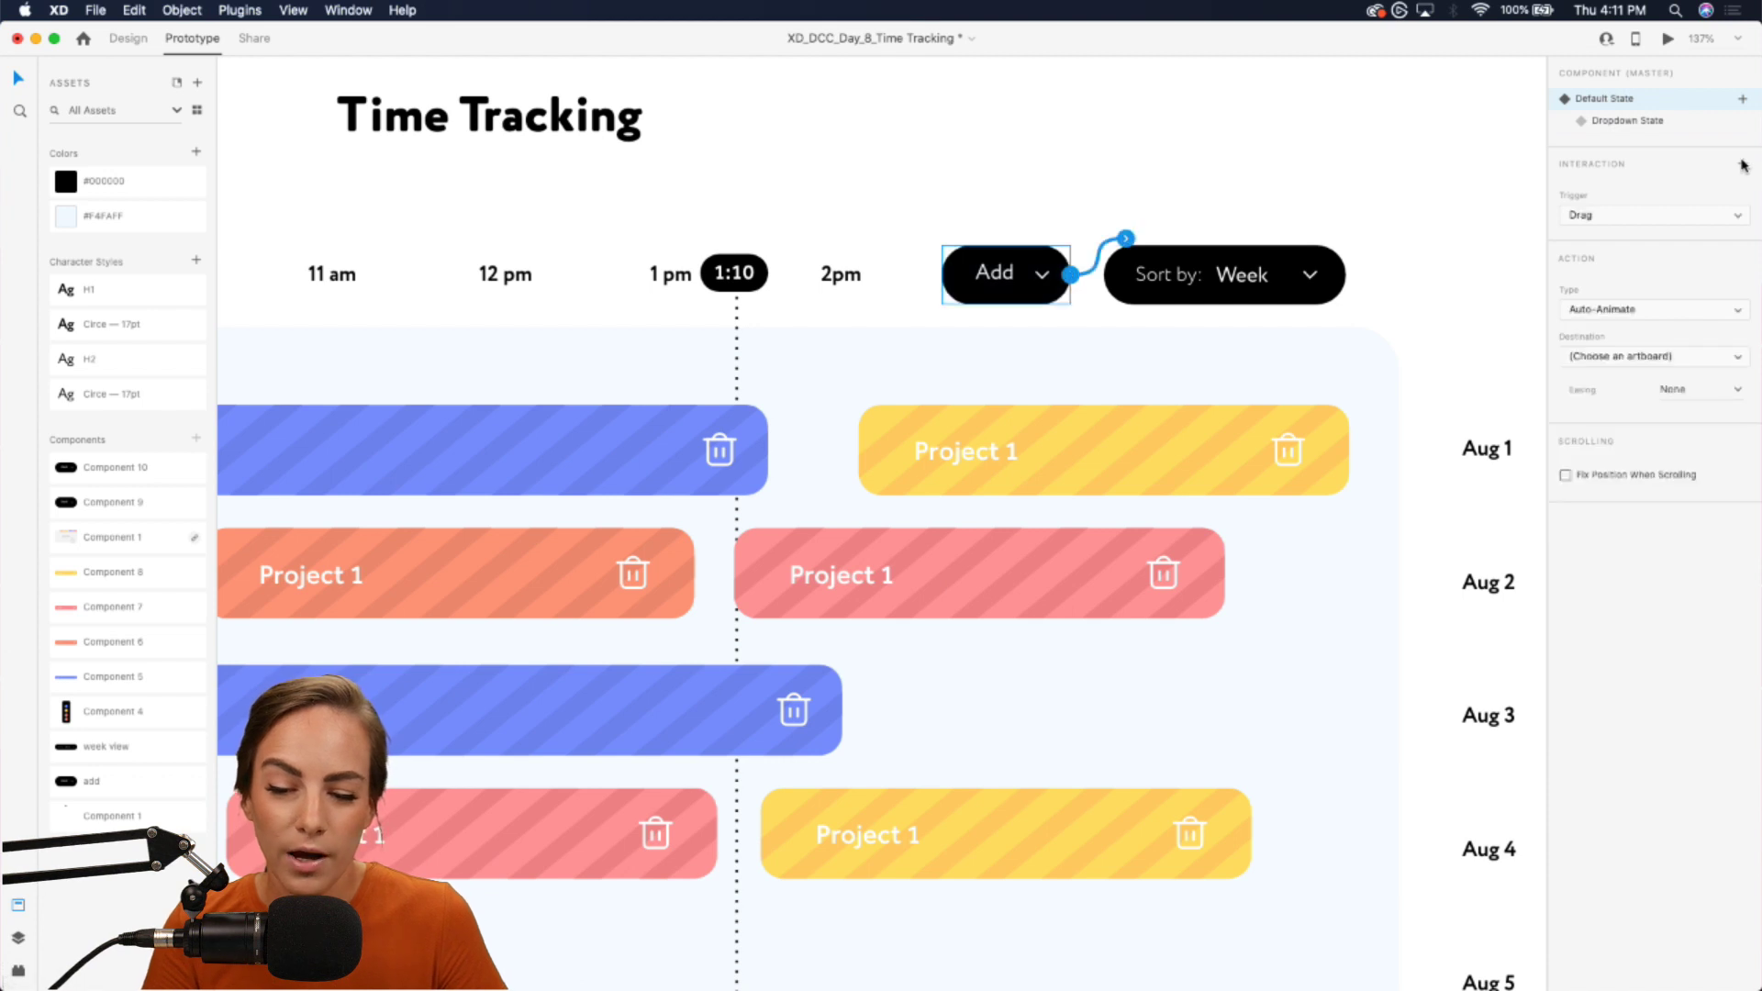
left_click(1597, 217)
left_click(1588, 202)
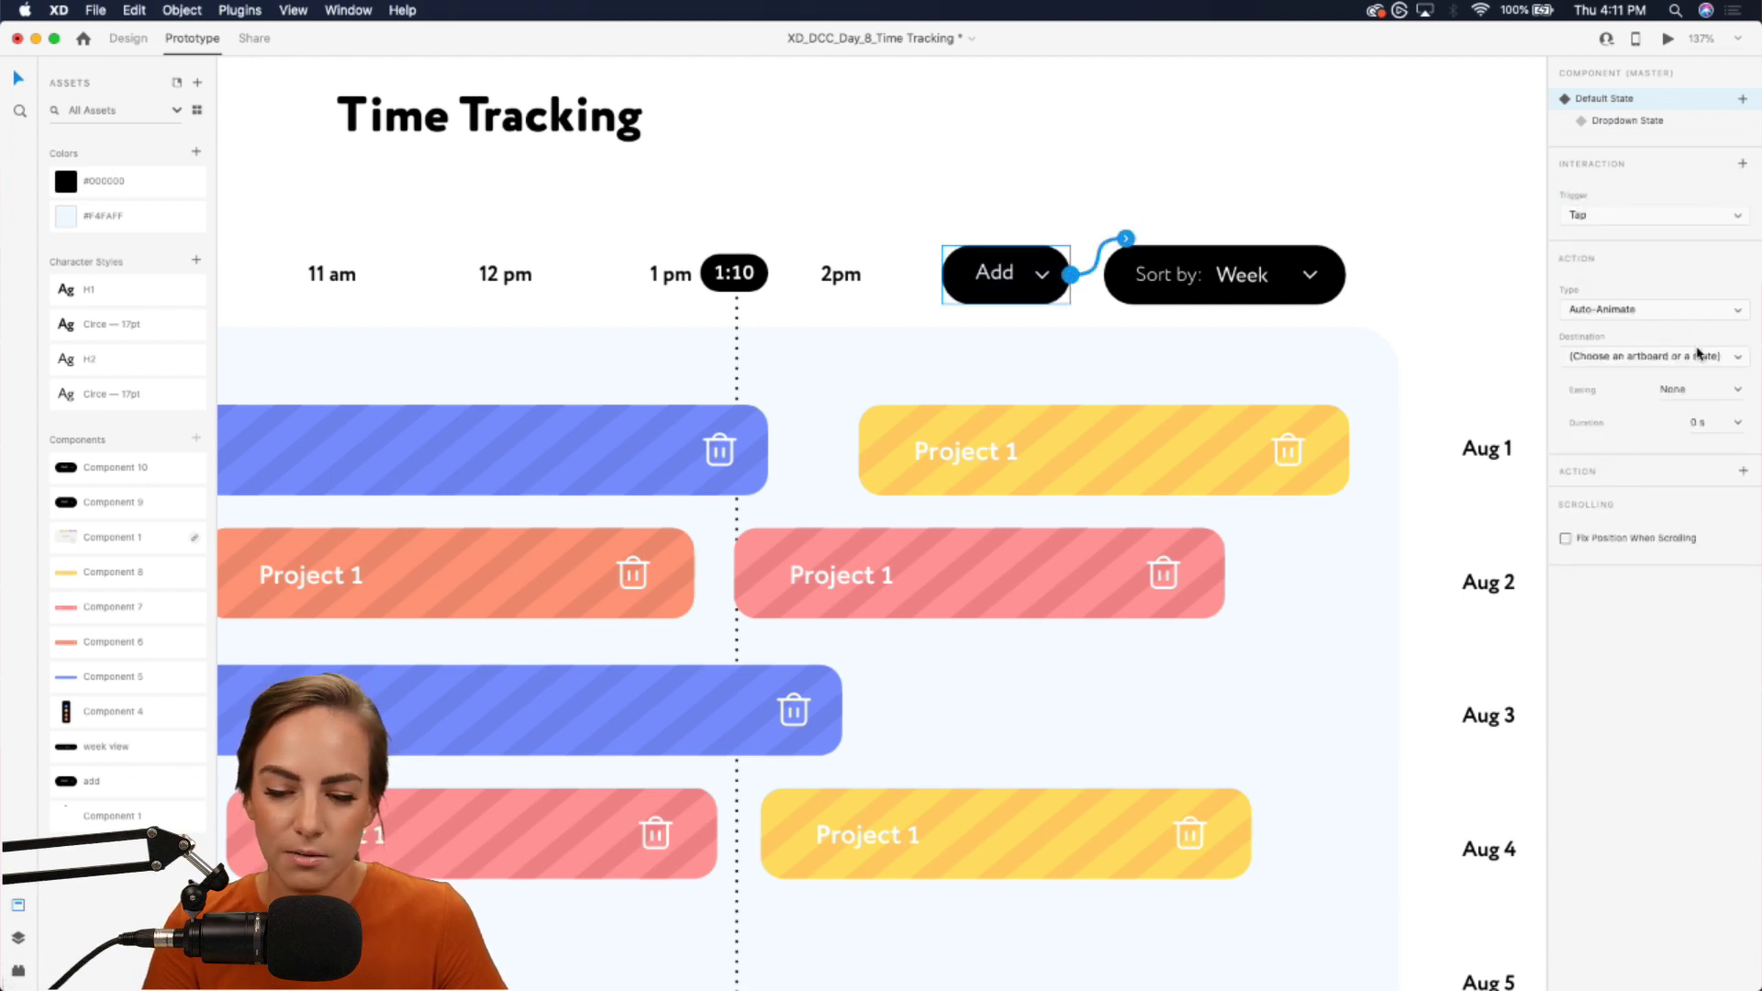
- Try a Transition action with the animation set to None for the tap interaction
left_click(1634, 310)
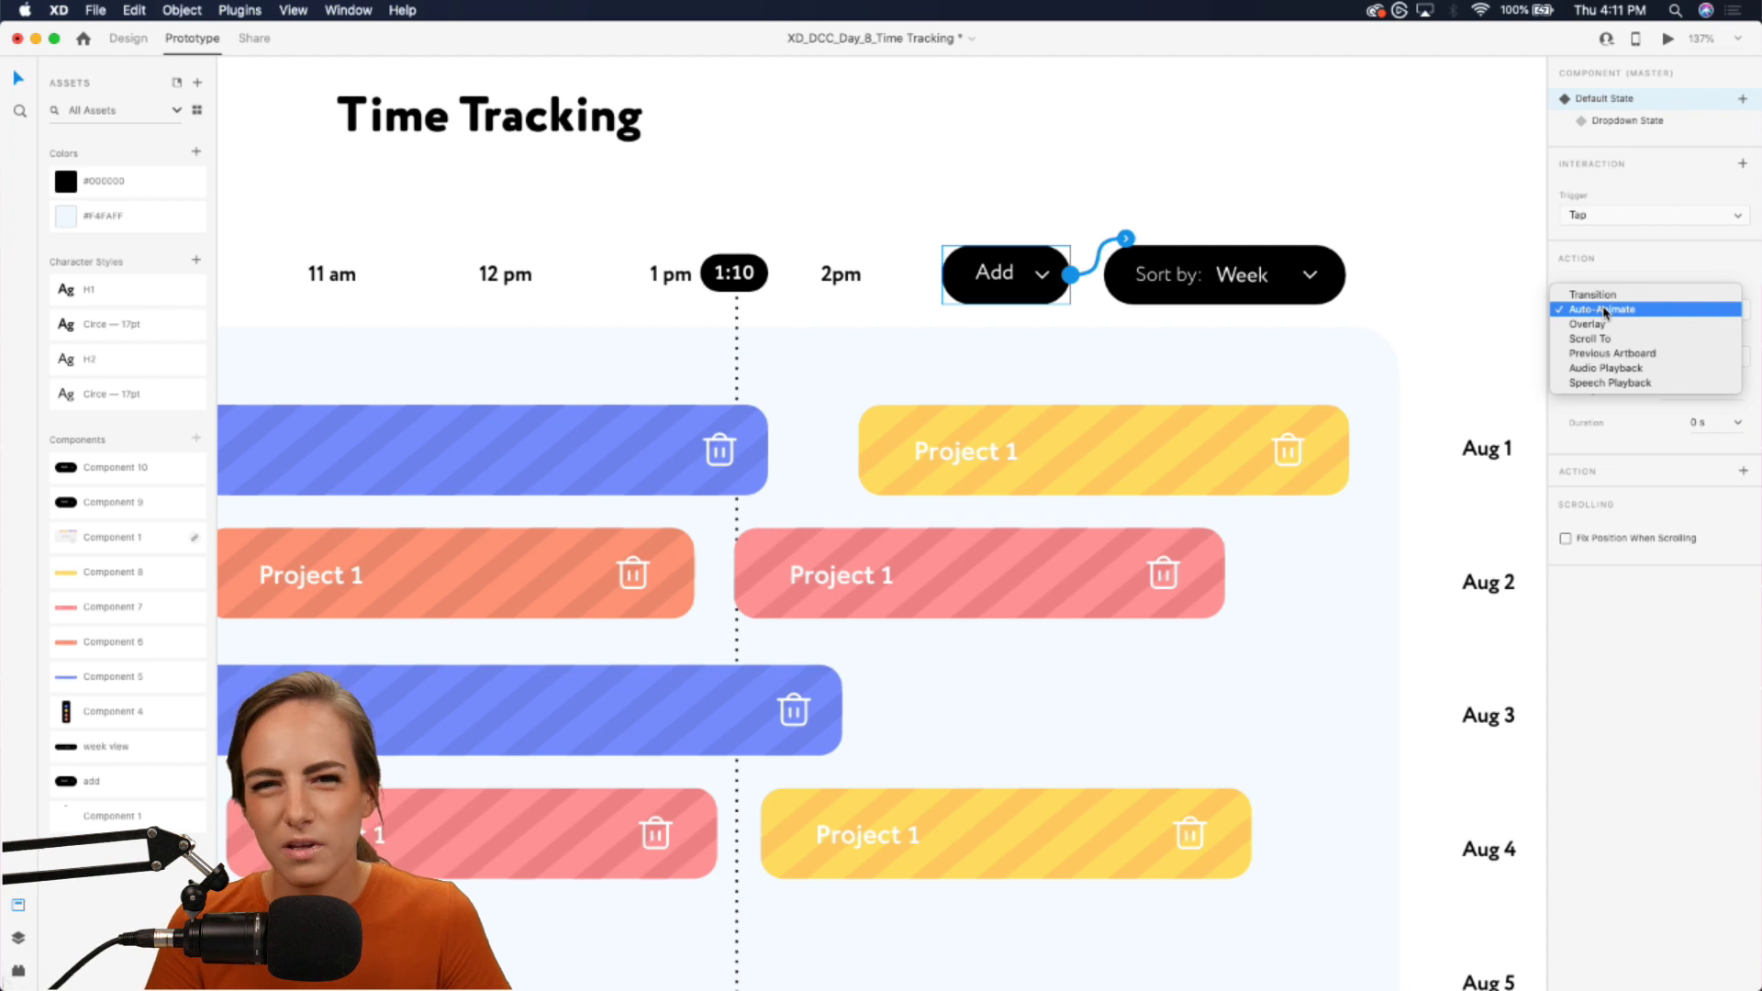
left_click(1606, 296)
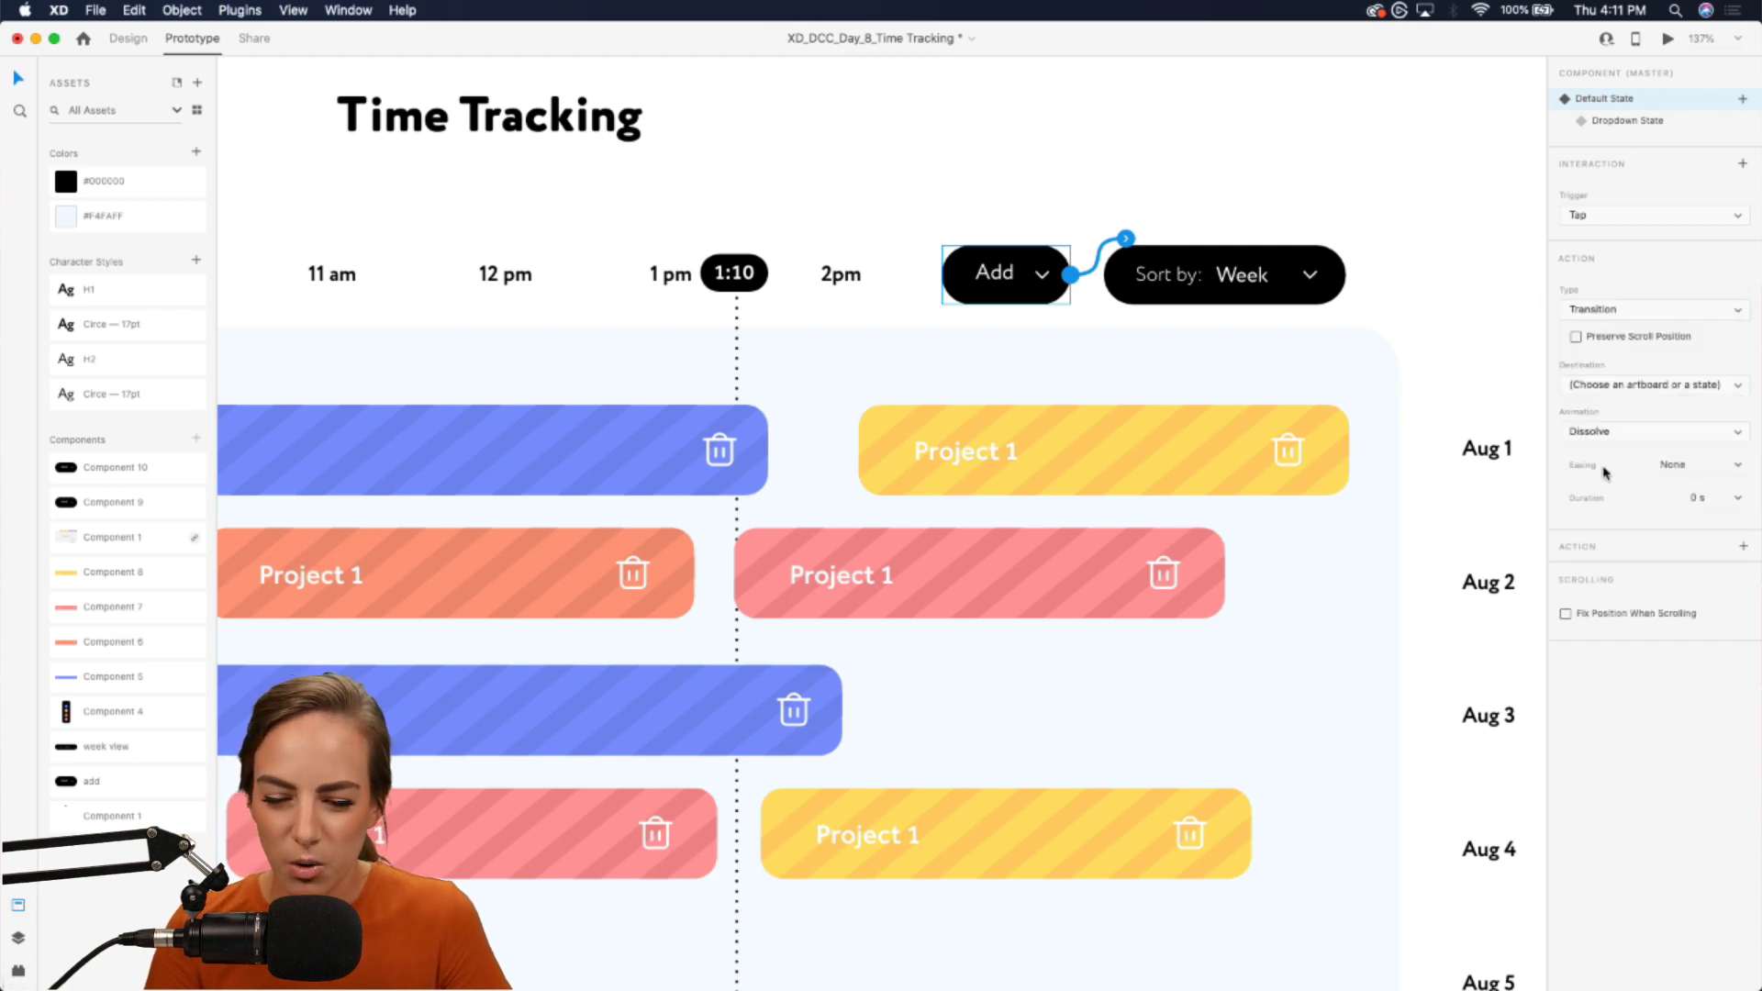
left_click(1605, 432)
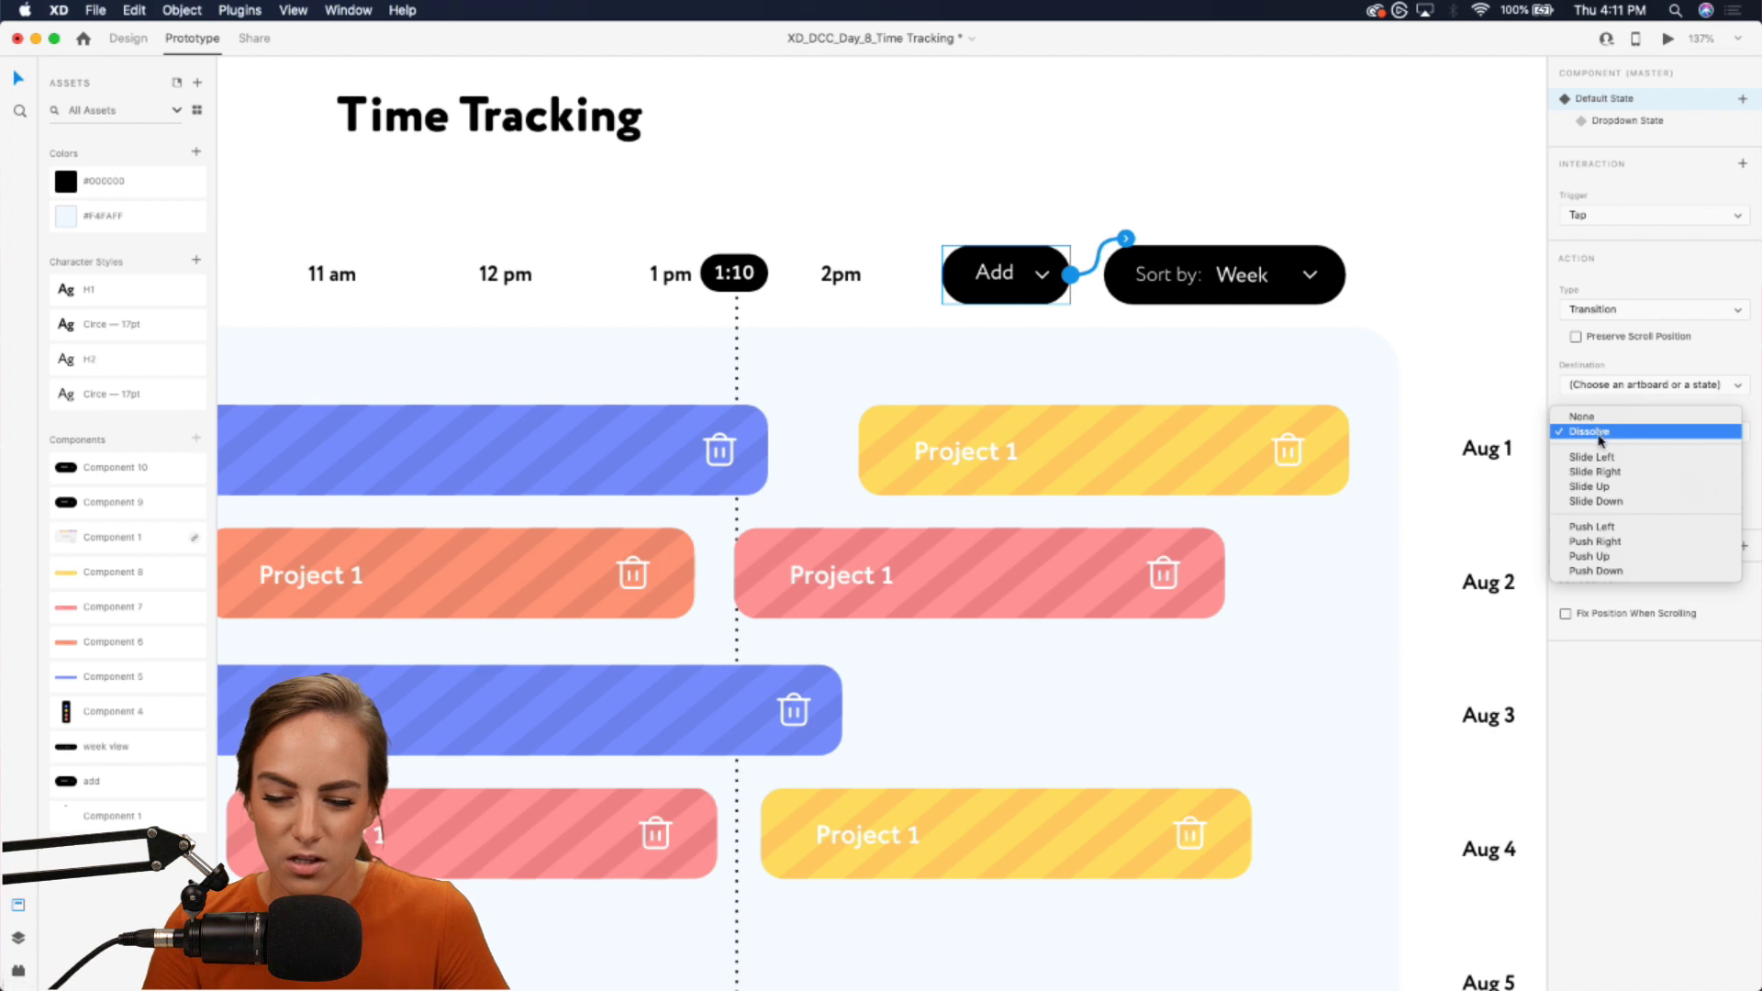
left_click(1599, 419)
- Set the tap interaction's destination to Dropdown State with an Auto-Animate action
left_click(1603, 380)
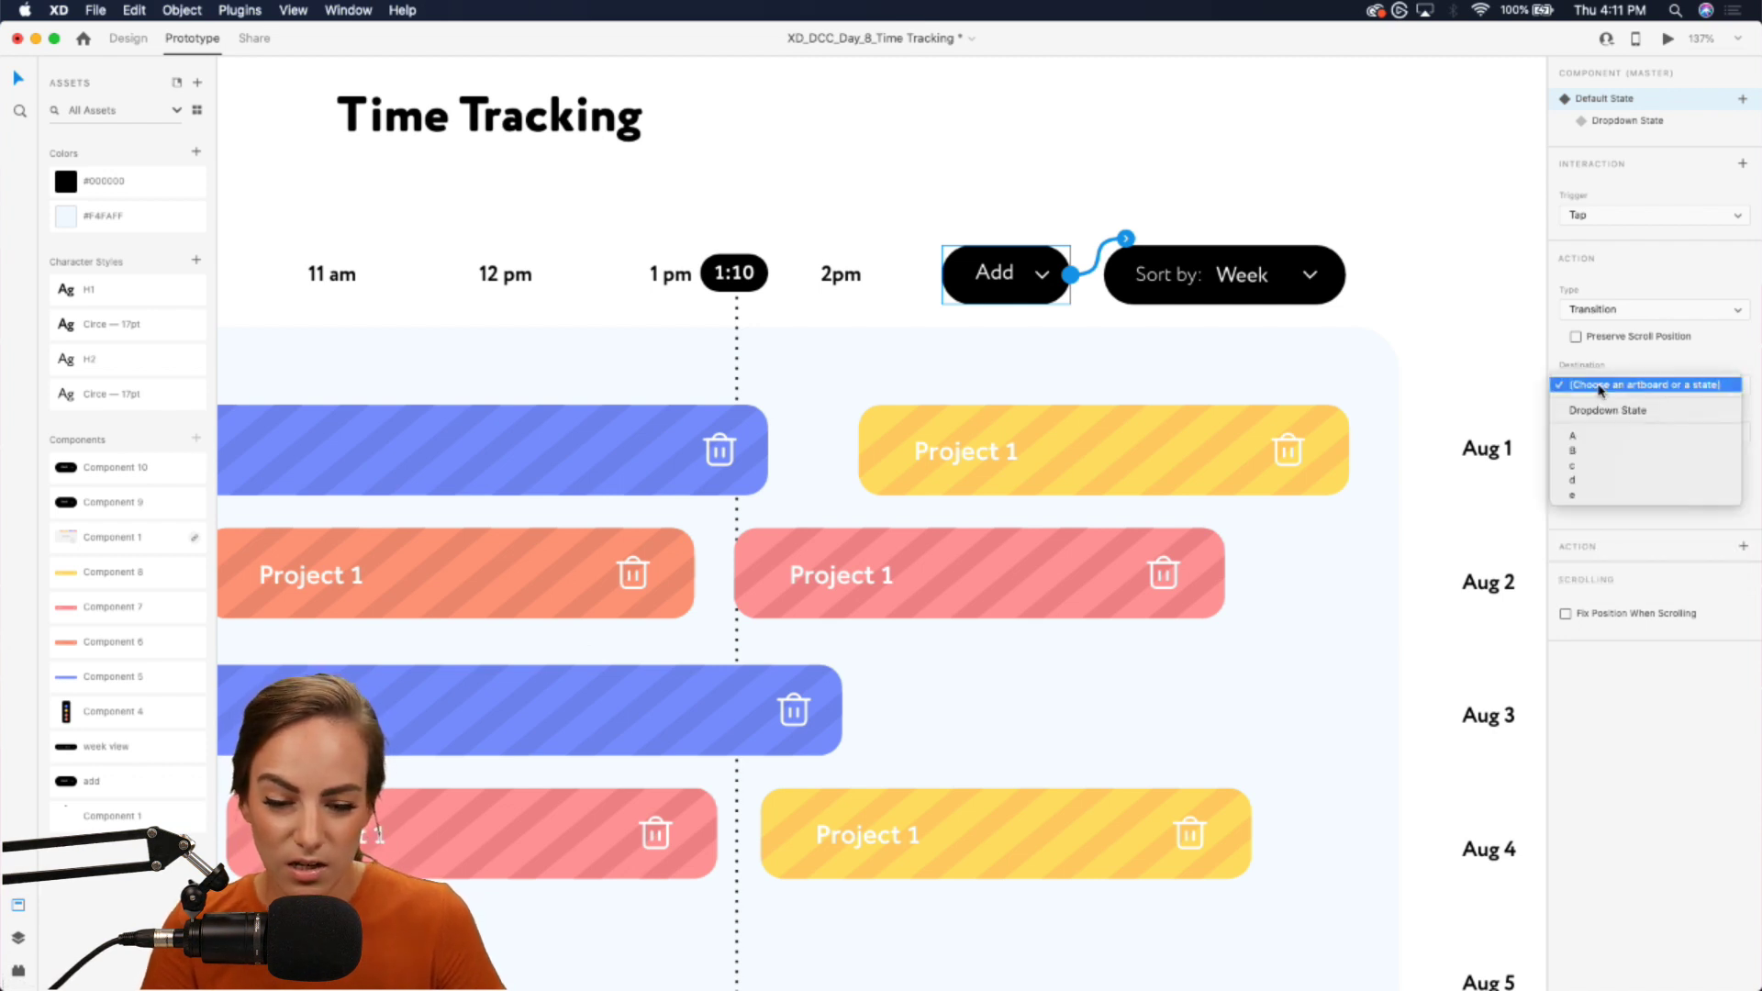
left_click(1601, 410)
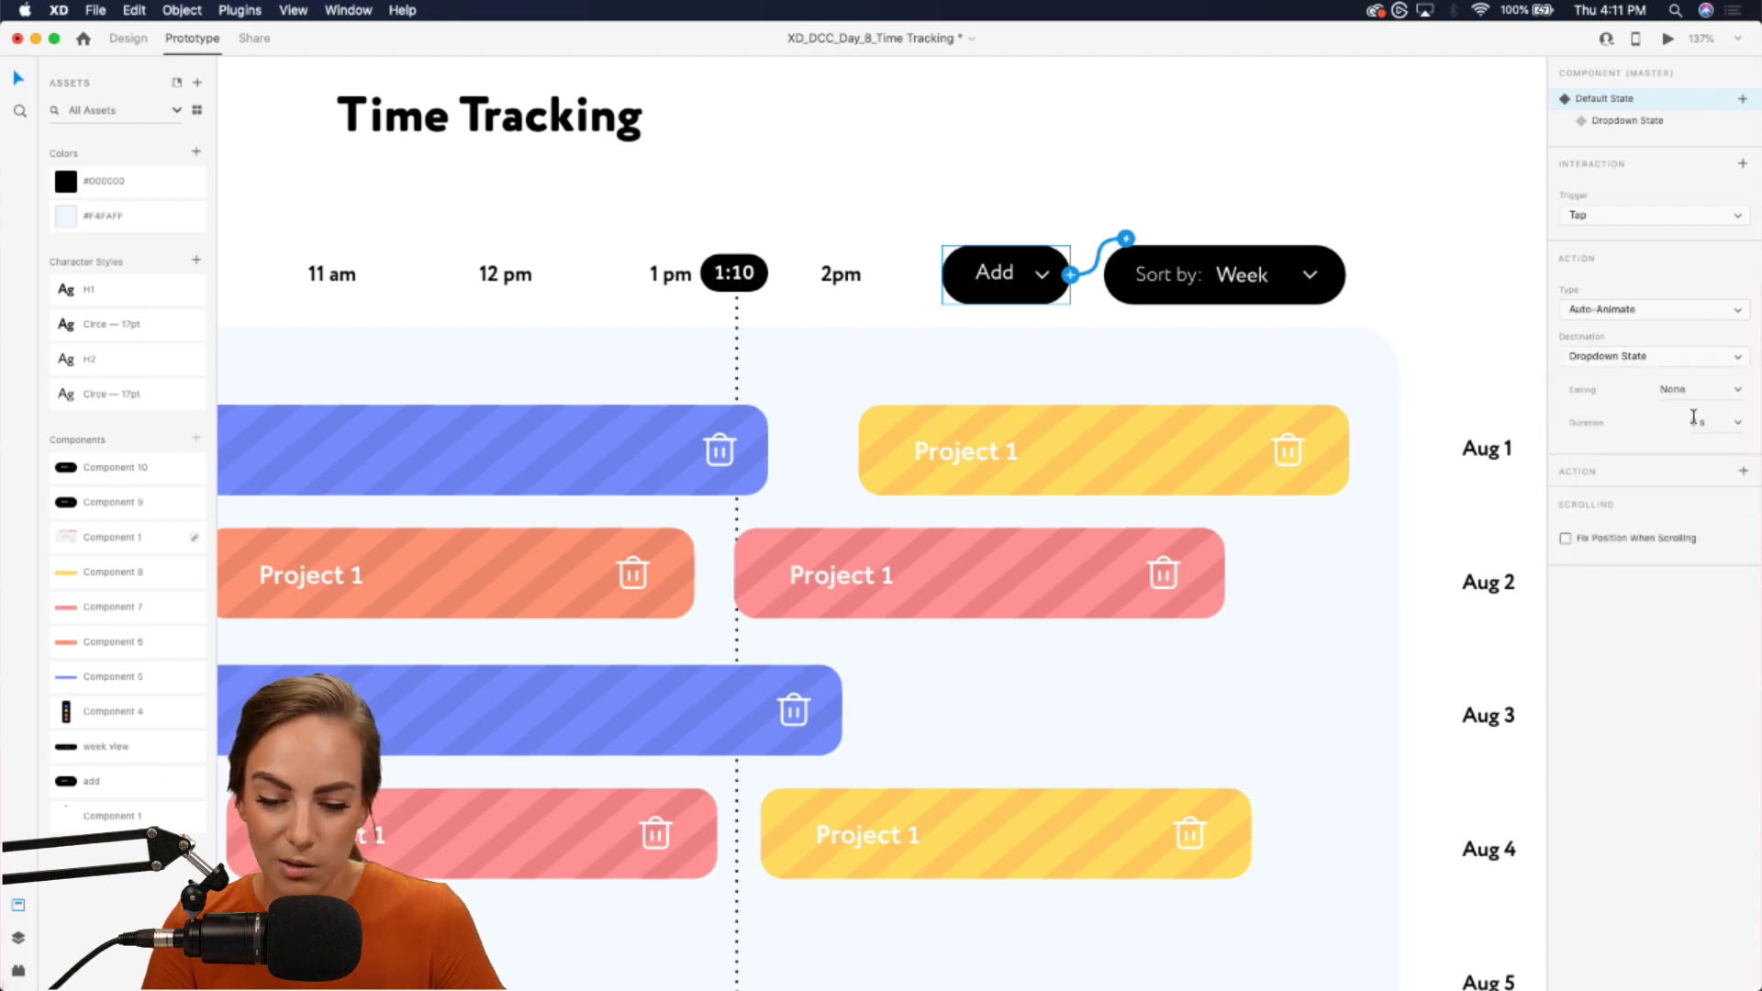
- Add a Tap interaction to the Add component's Dropdown State with an Auto-Animate action and Default State as the destination
left_click(1624, 127)
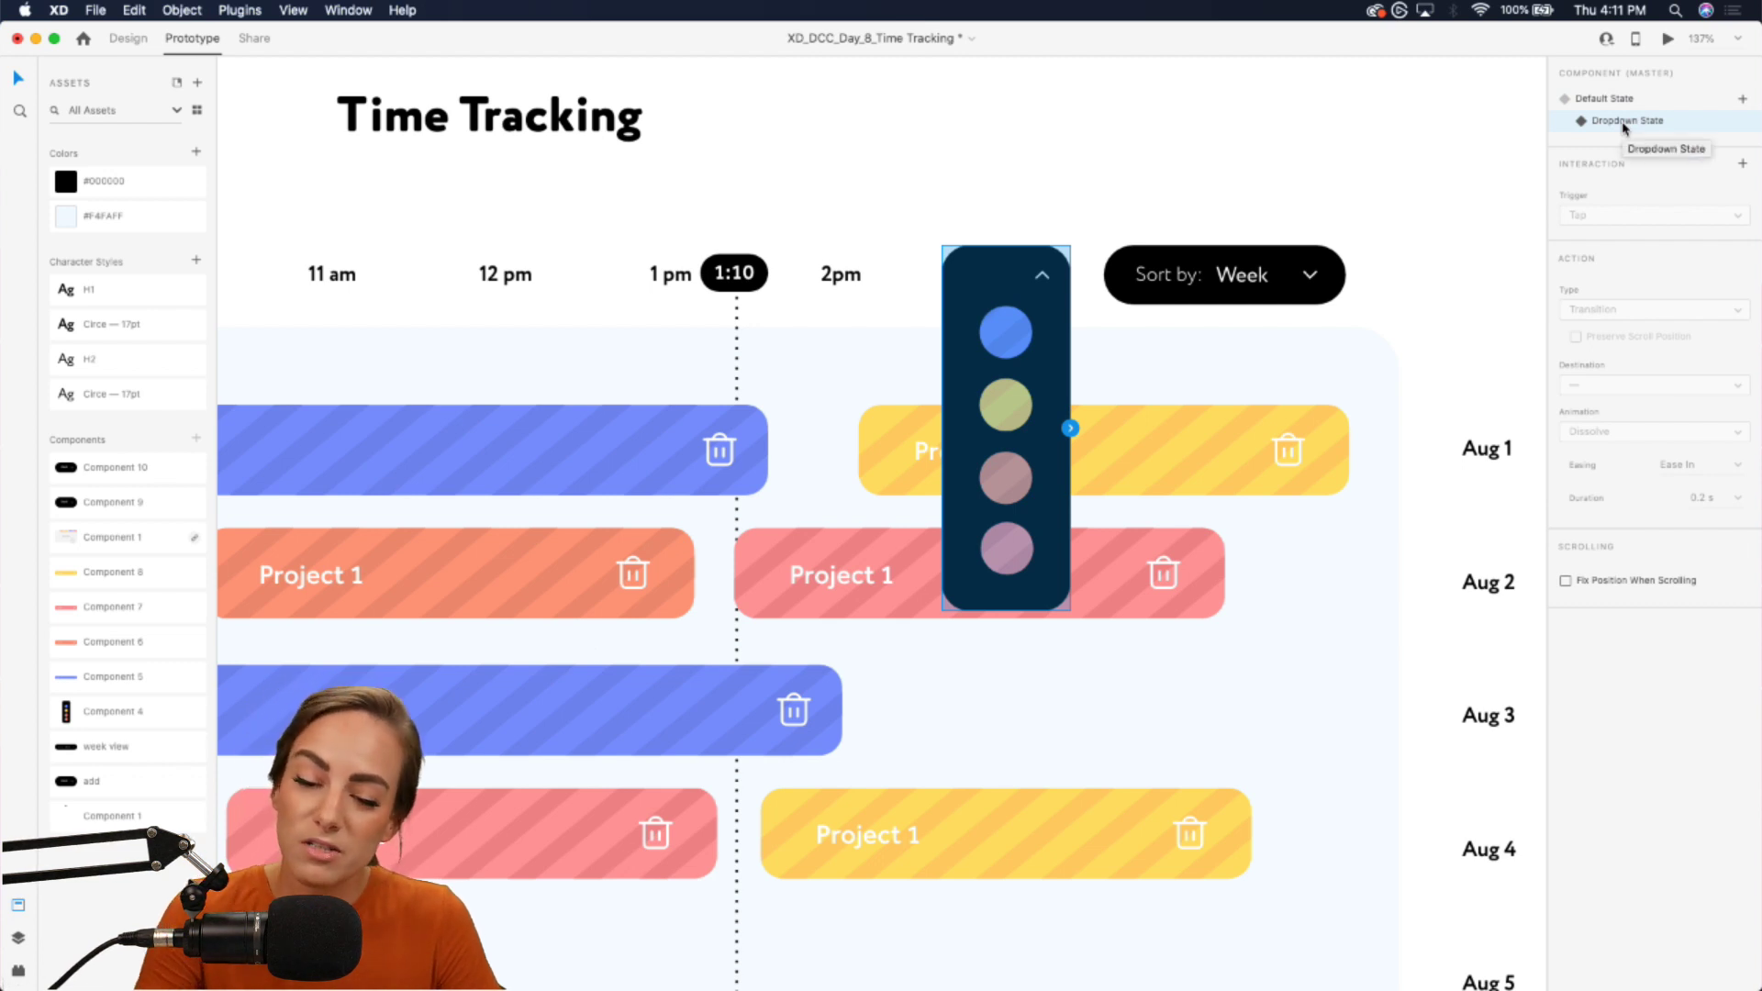
left_click(1743, 165)
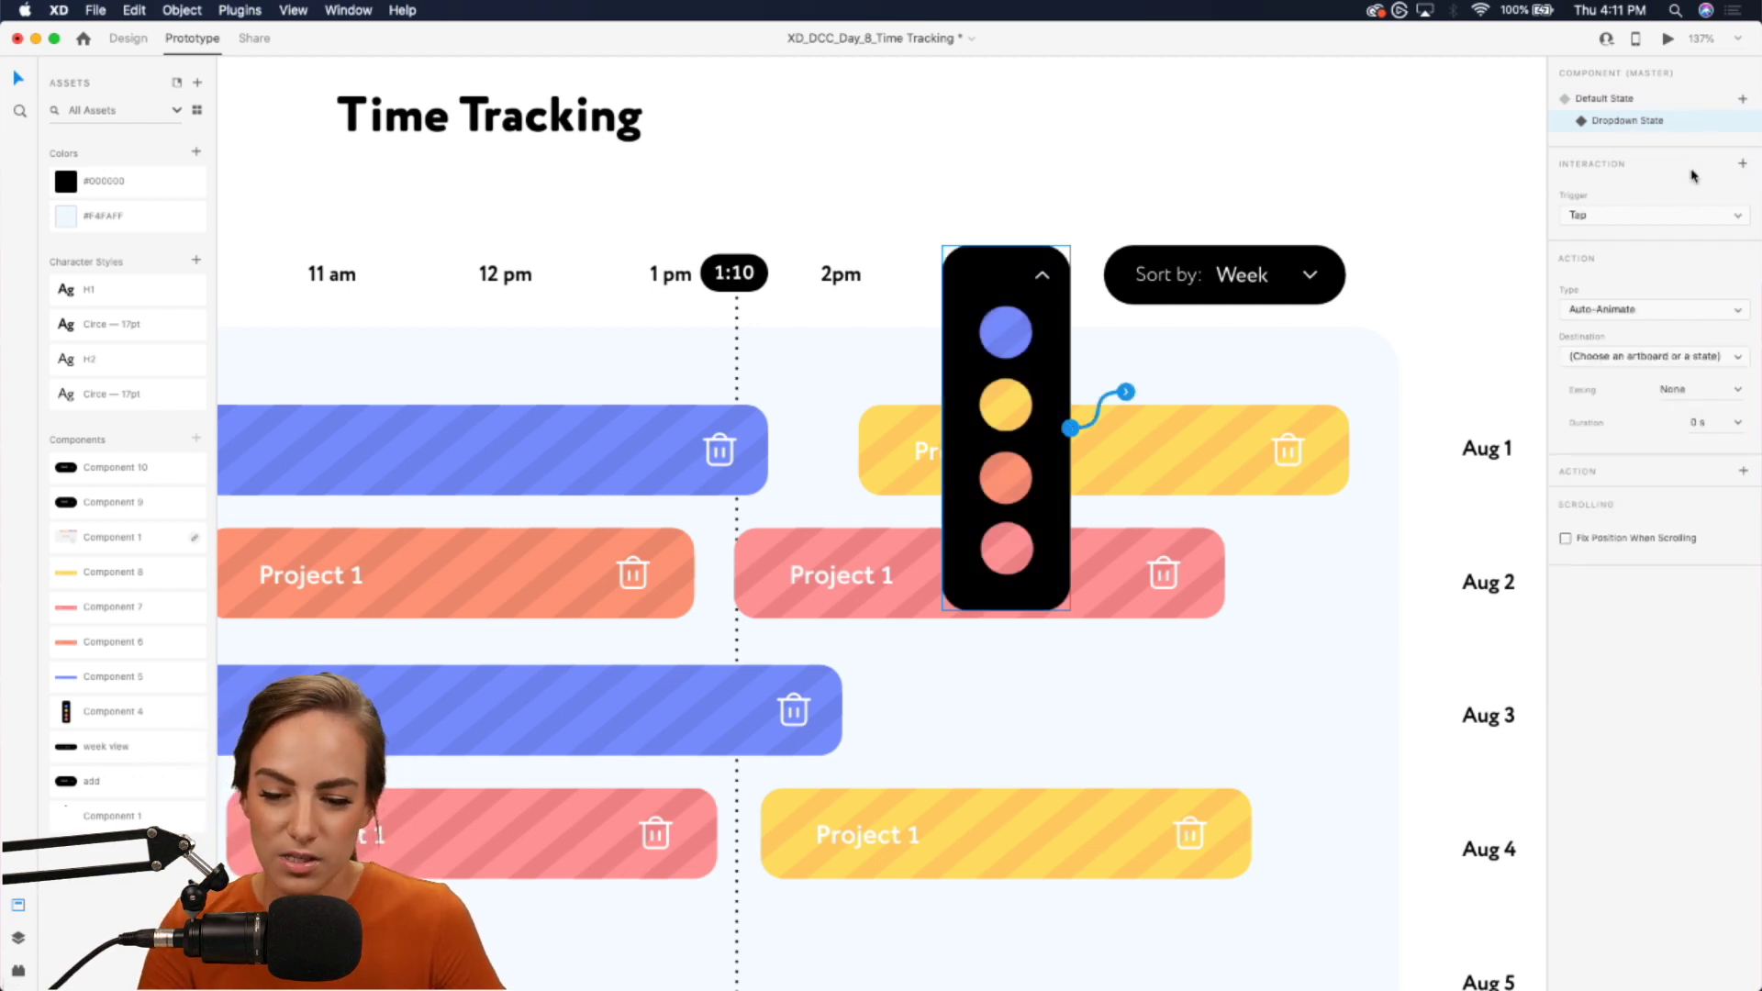
left_click(1597, 311)
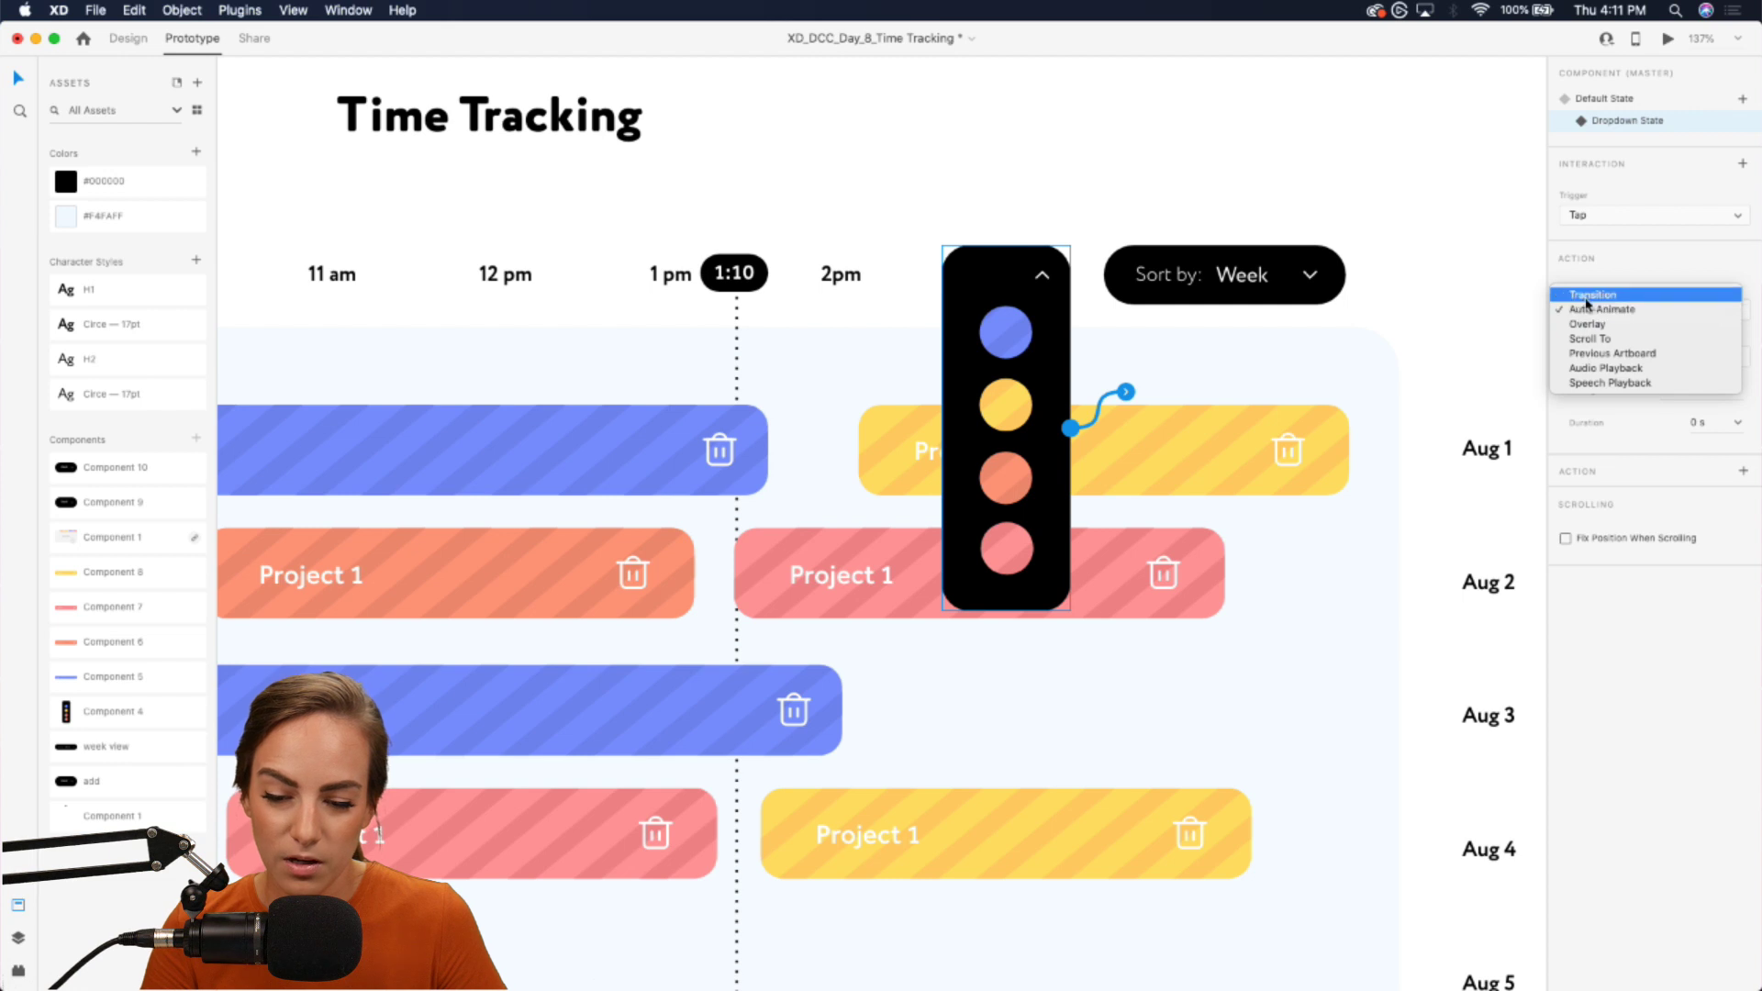
left_click(1597, 292)
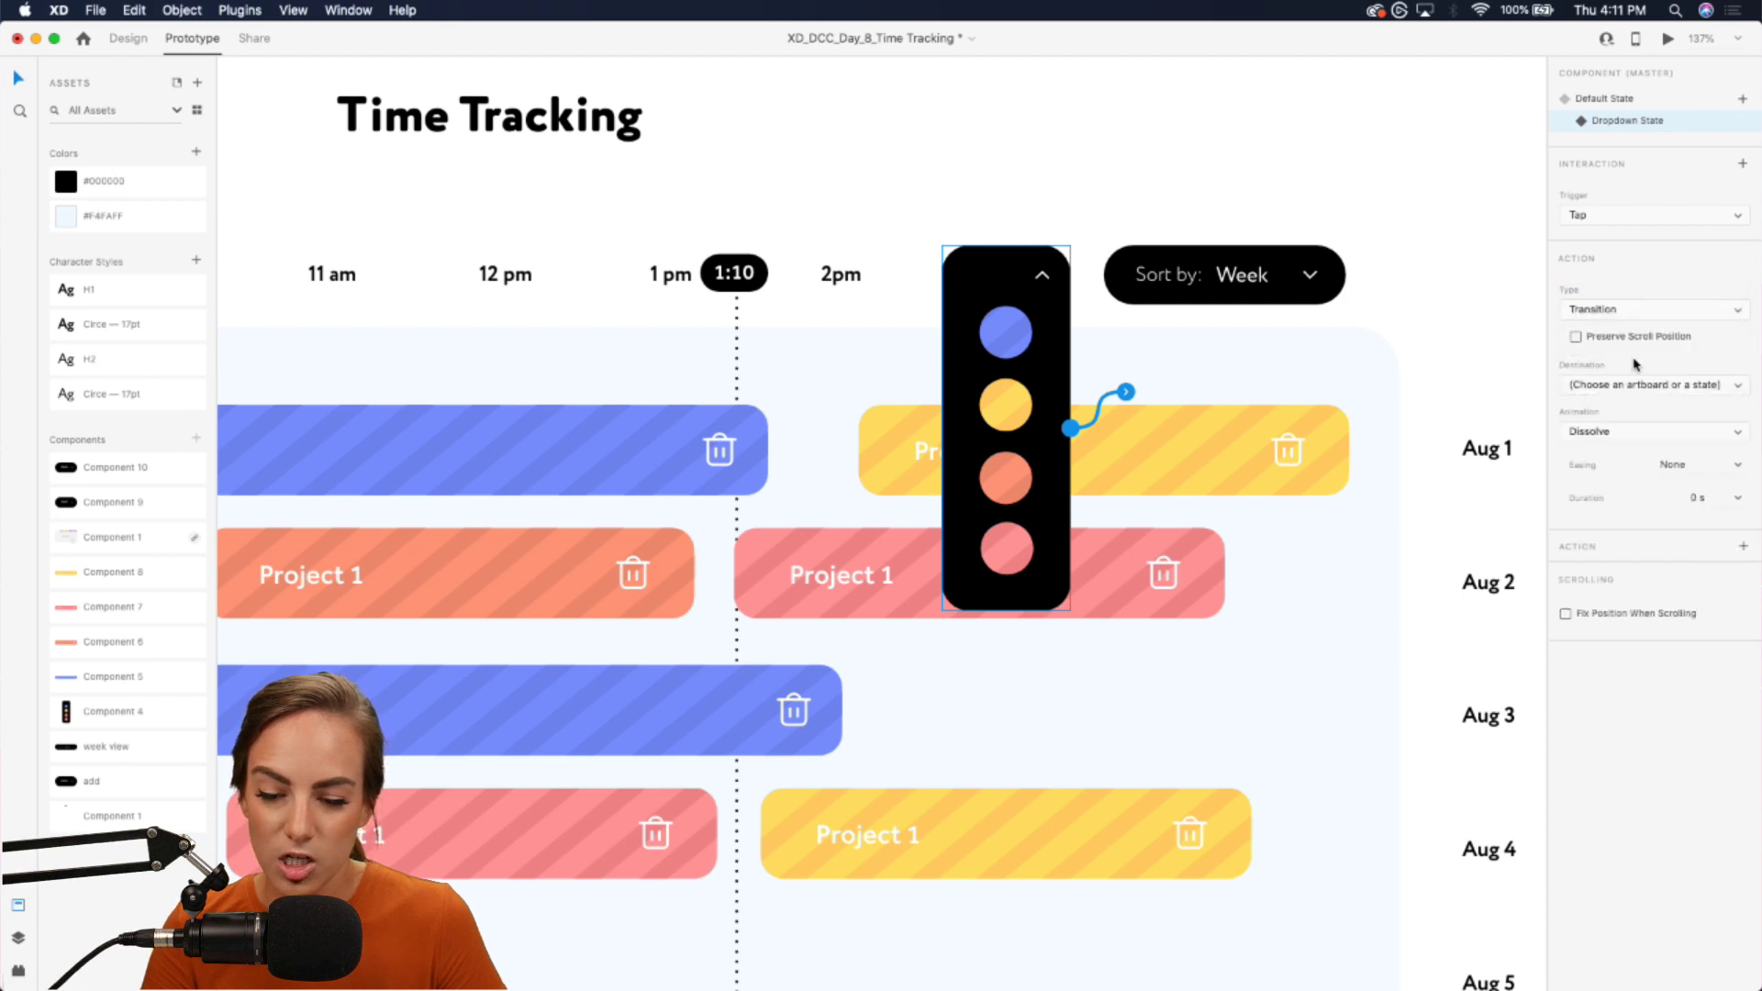
left_click(1602, 386)
left_click(1592, 407)
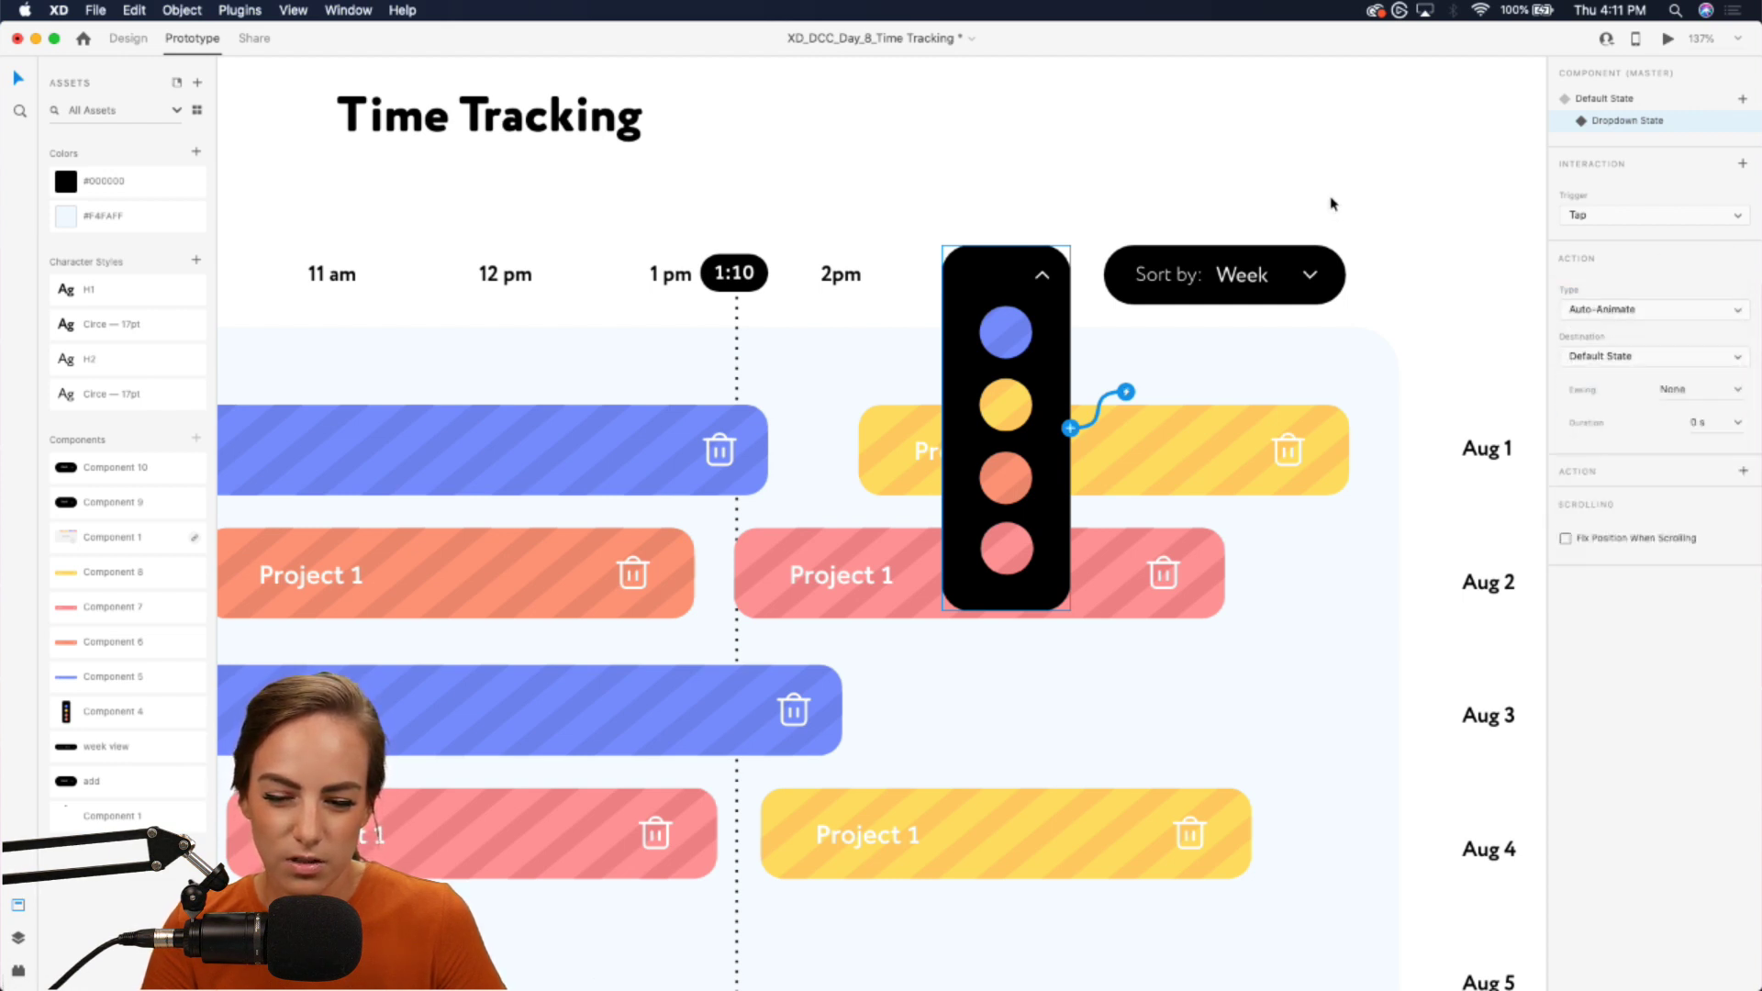
left_click(1217, 183)
- Preview the time tracking artboard with the Add component in its Dropdown State, and close the preview
key("super+3")
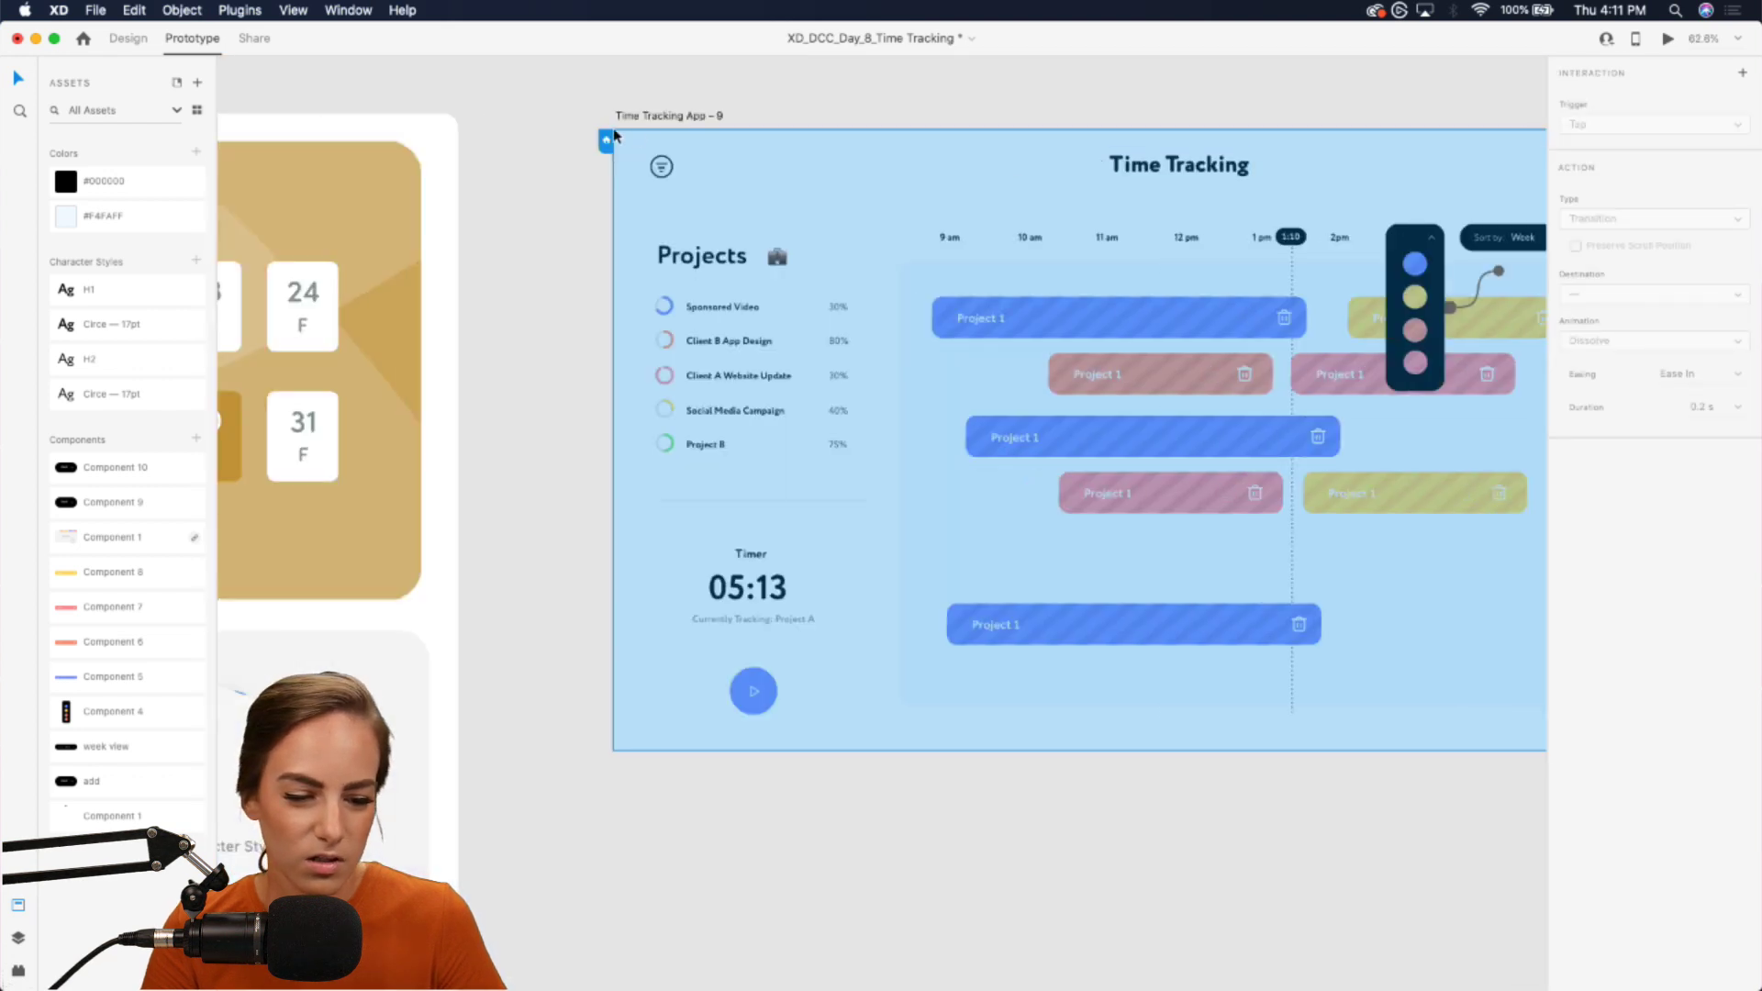
left_click(1666, 41)
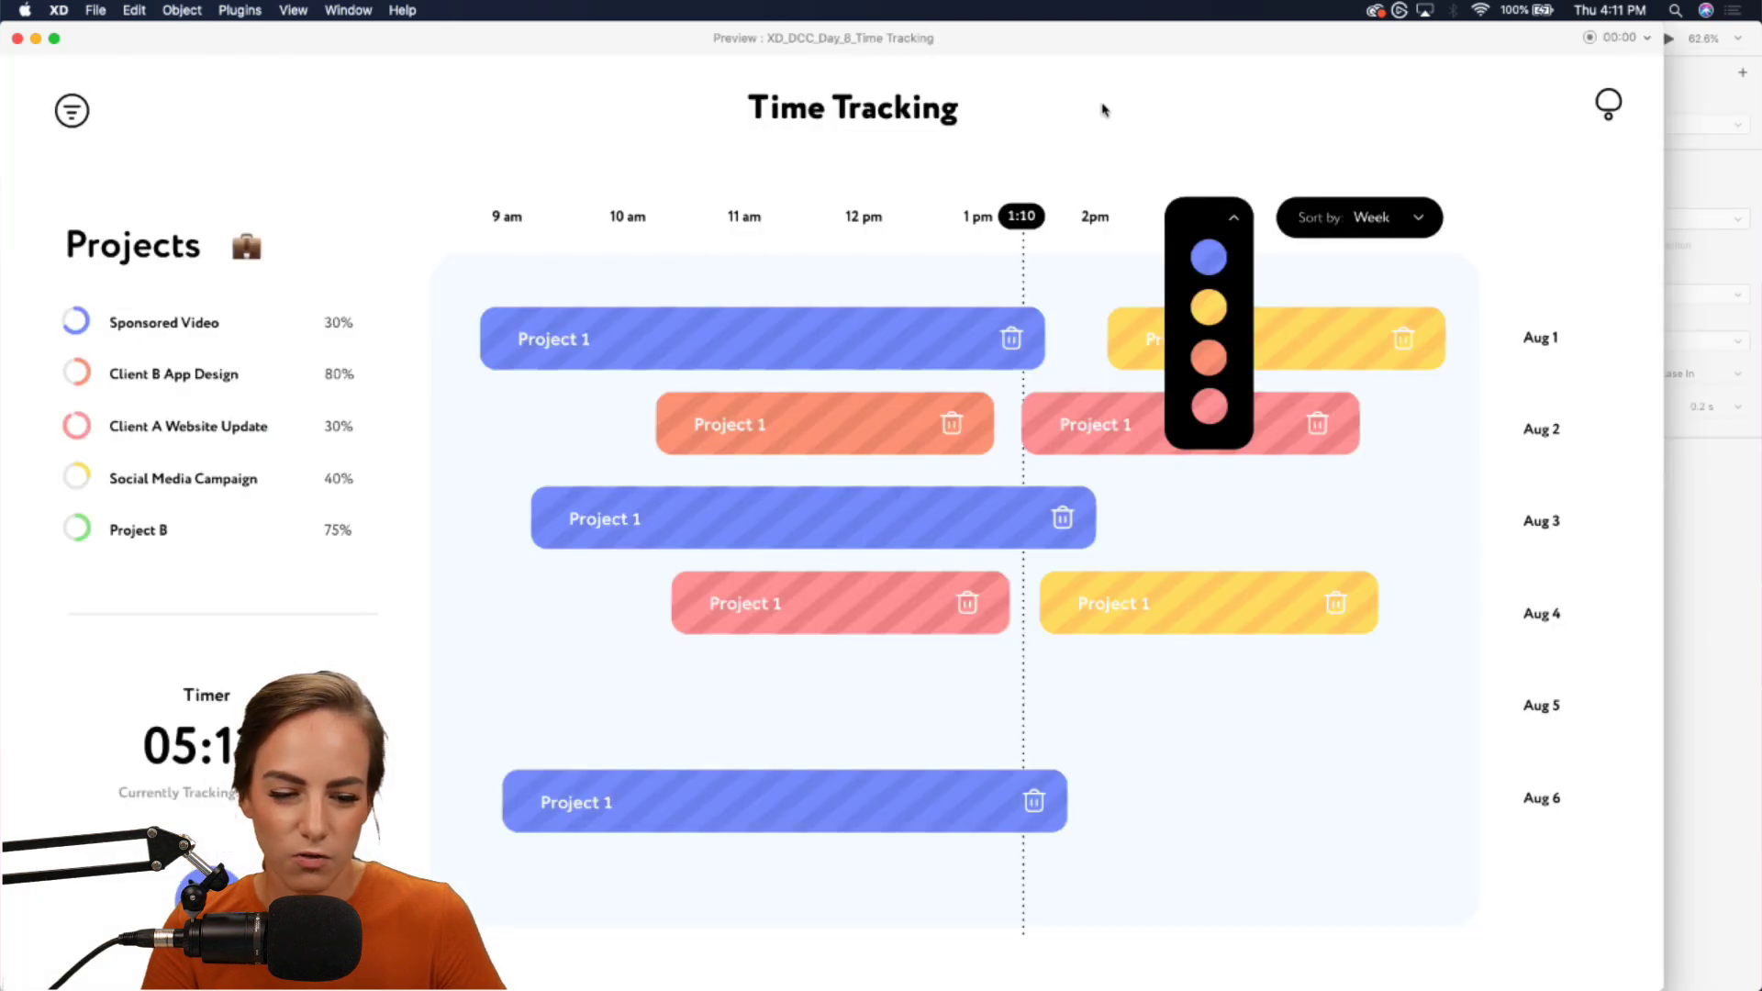
left_click(17, 38)
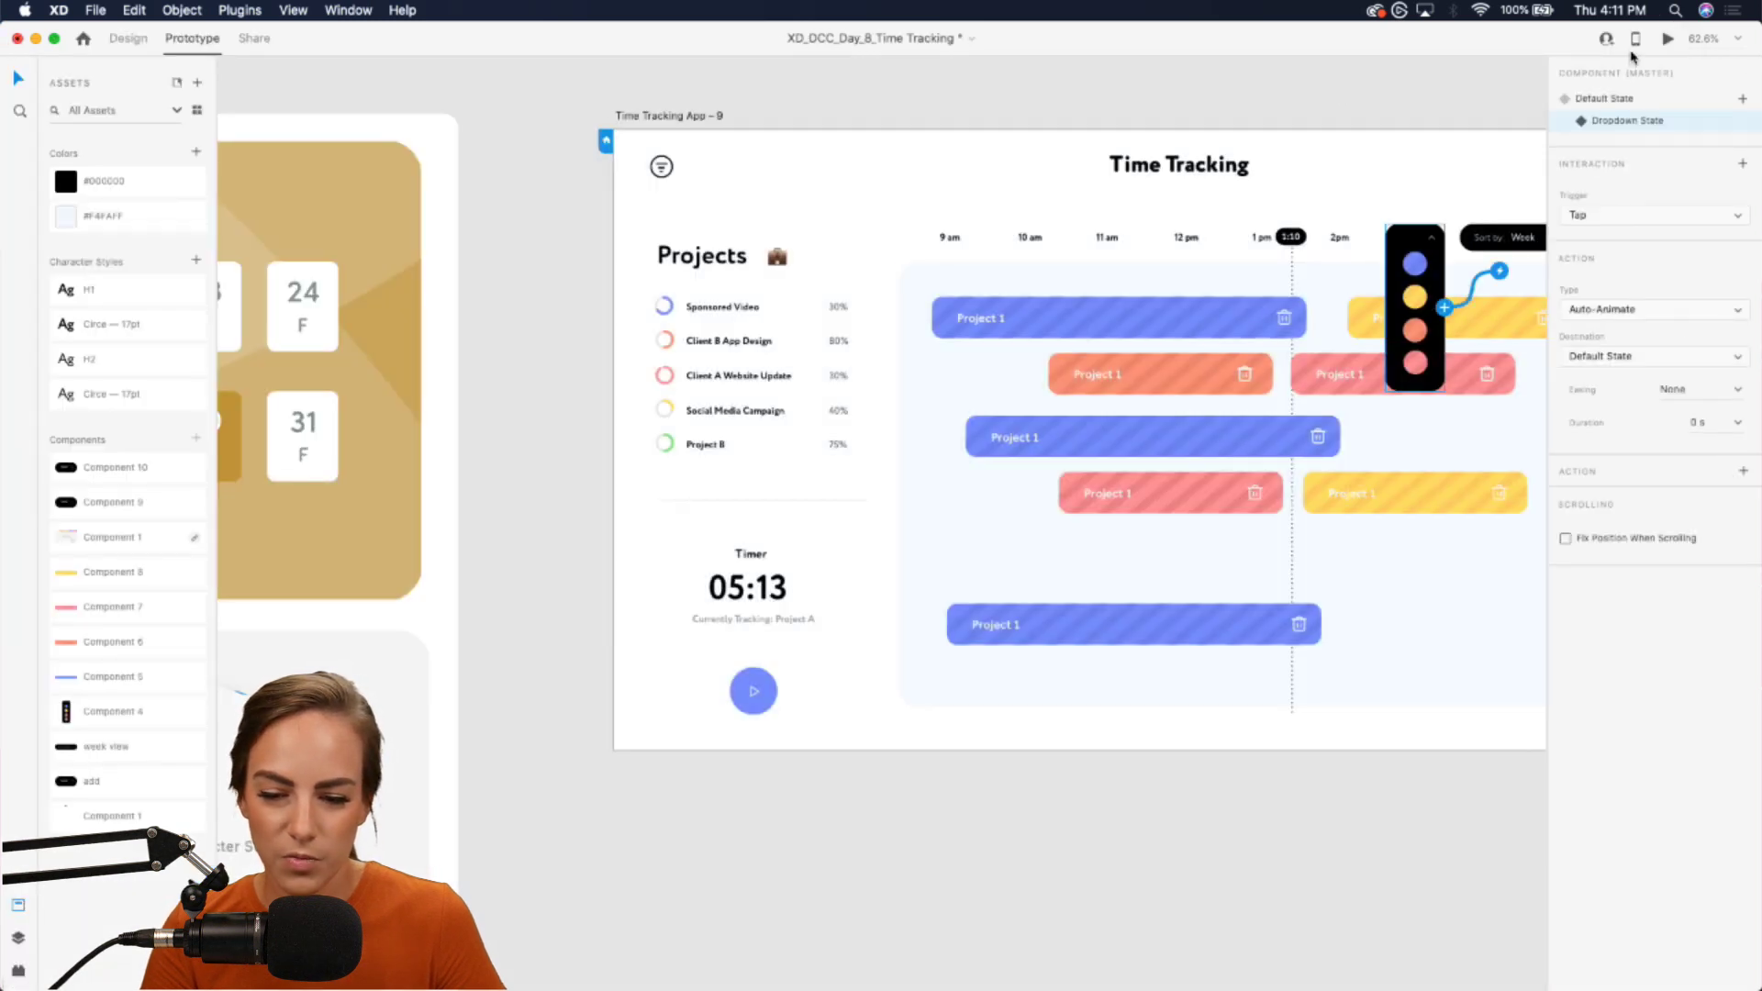
- Return the Add component to its Default State and test opening and closing its dropdown in the preview
left_click(1604, 101)
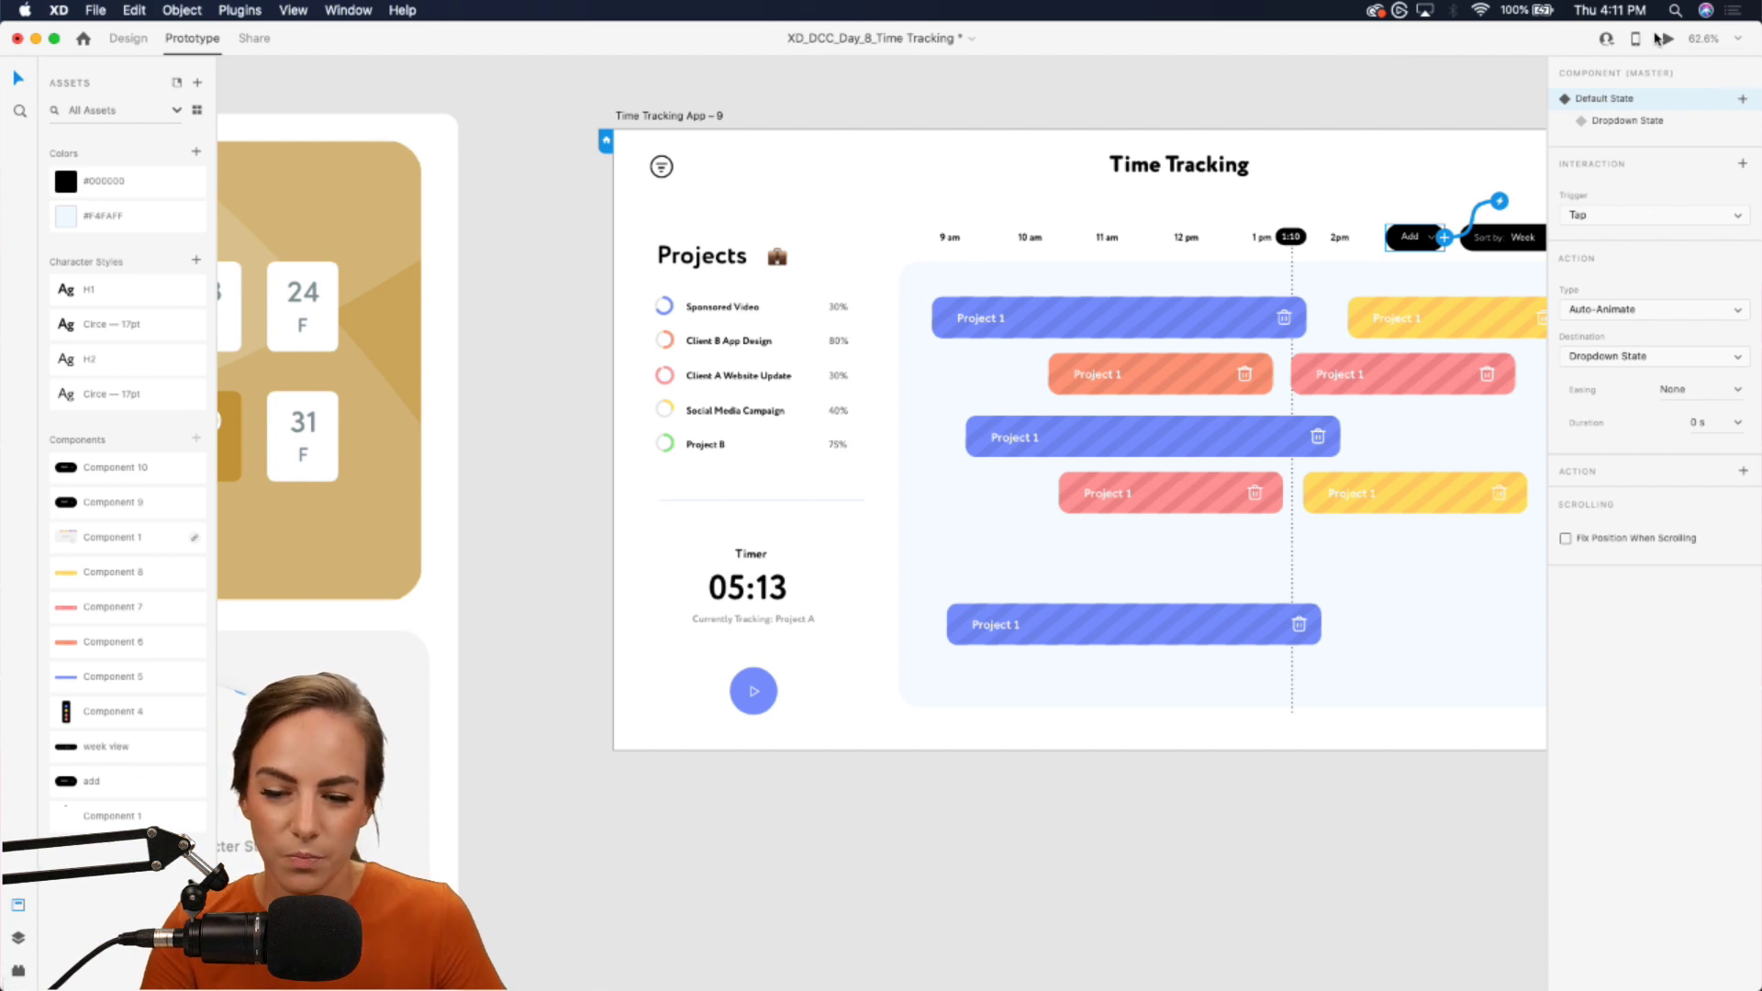
left_click(1665, 41)
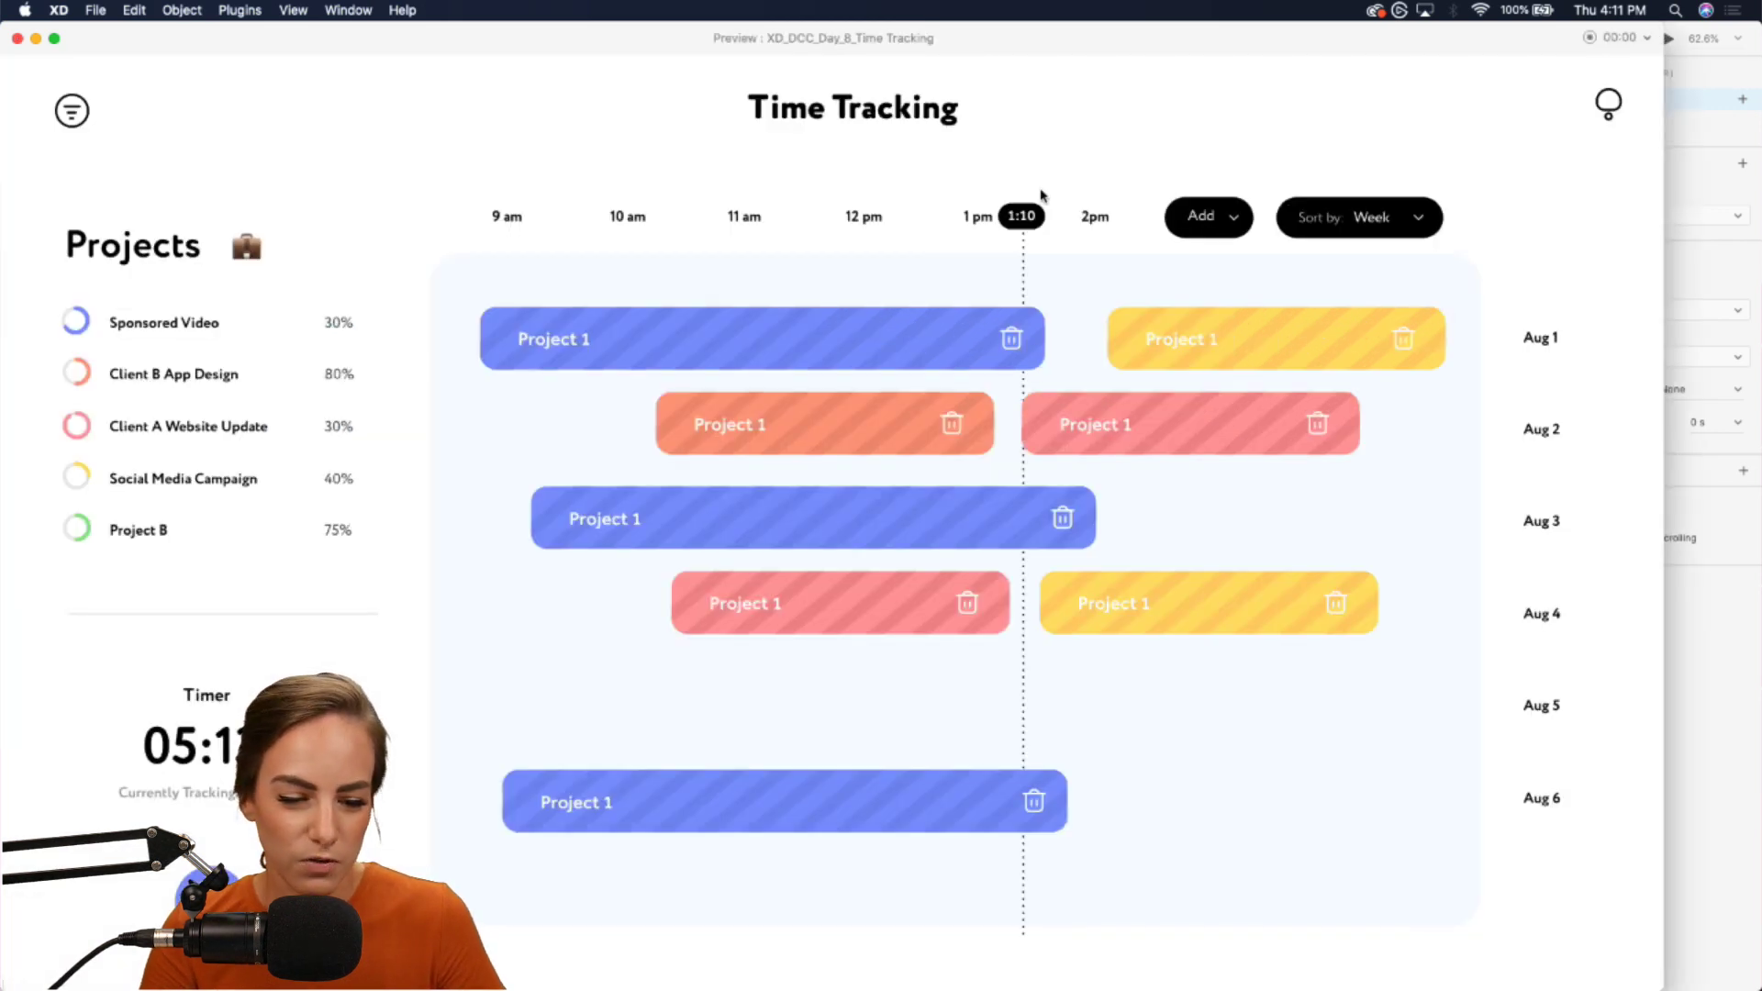
left_click(1217, 218)
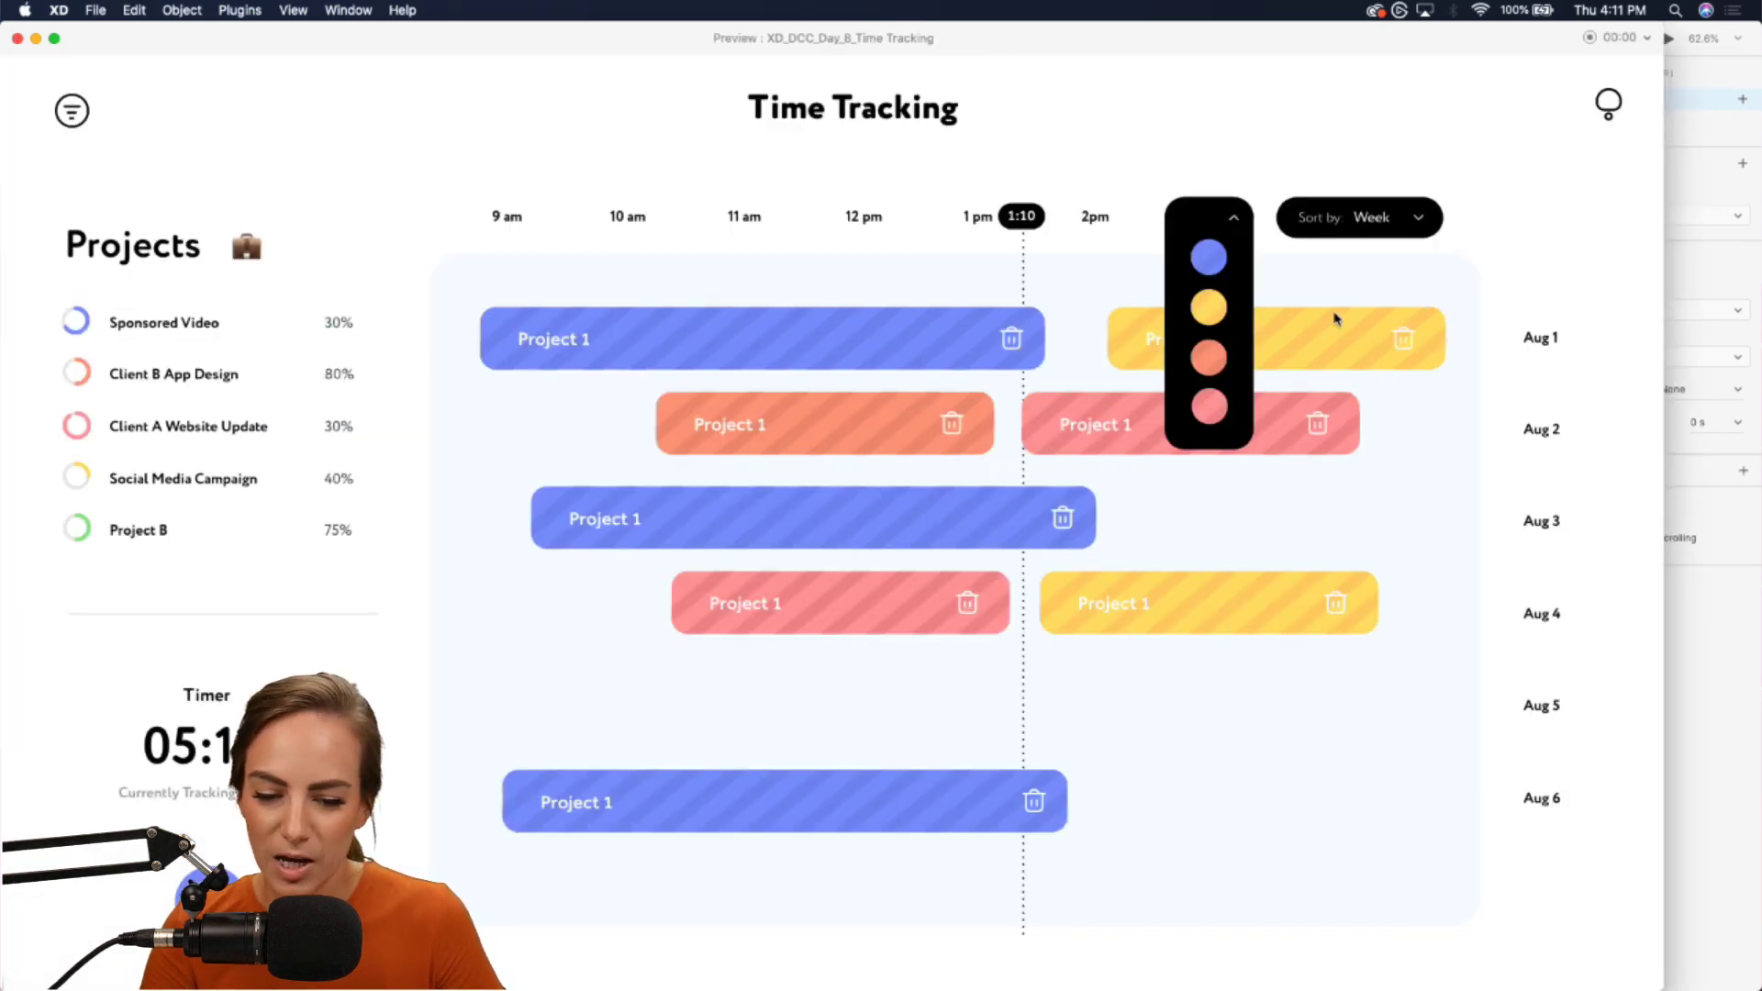
left_click(1226, 222)
left_click(1227, 222)
left_click(1227, 224)
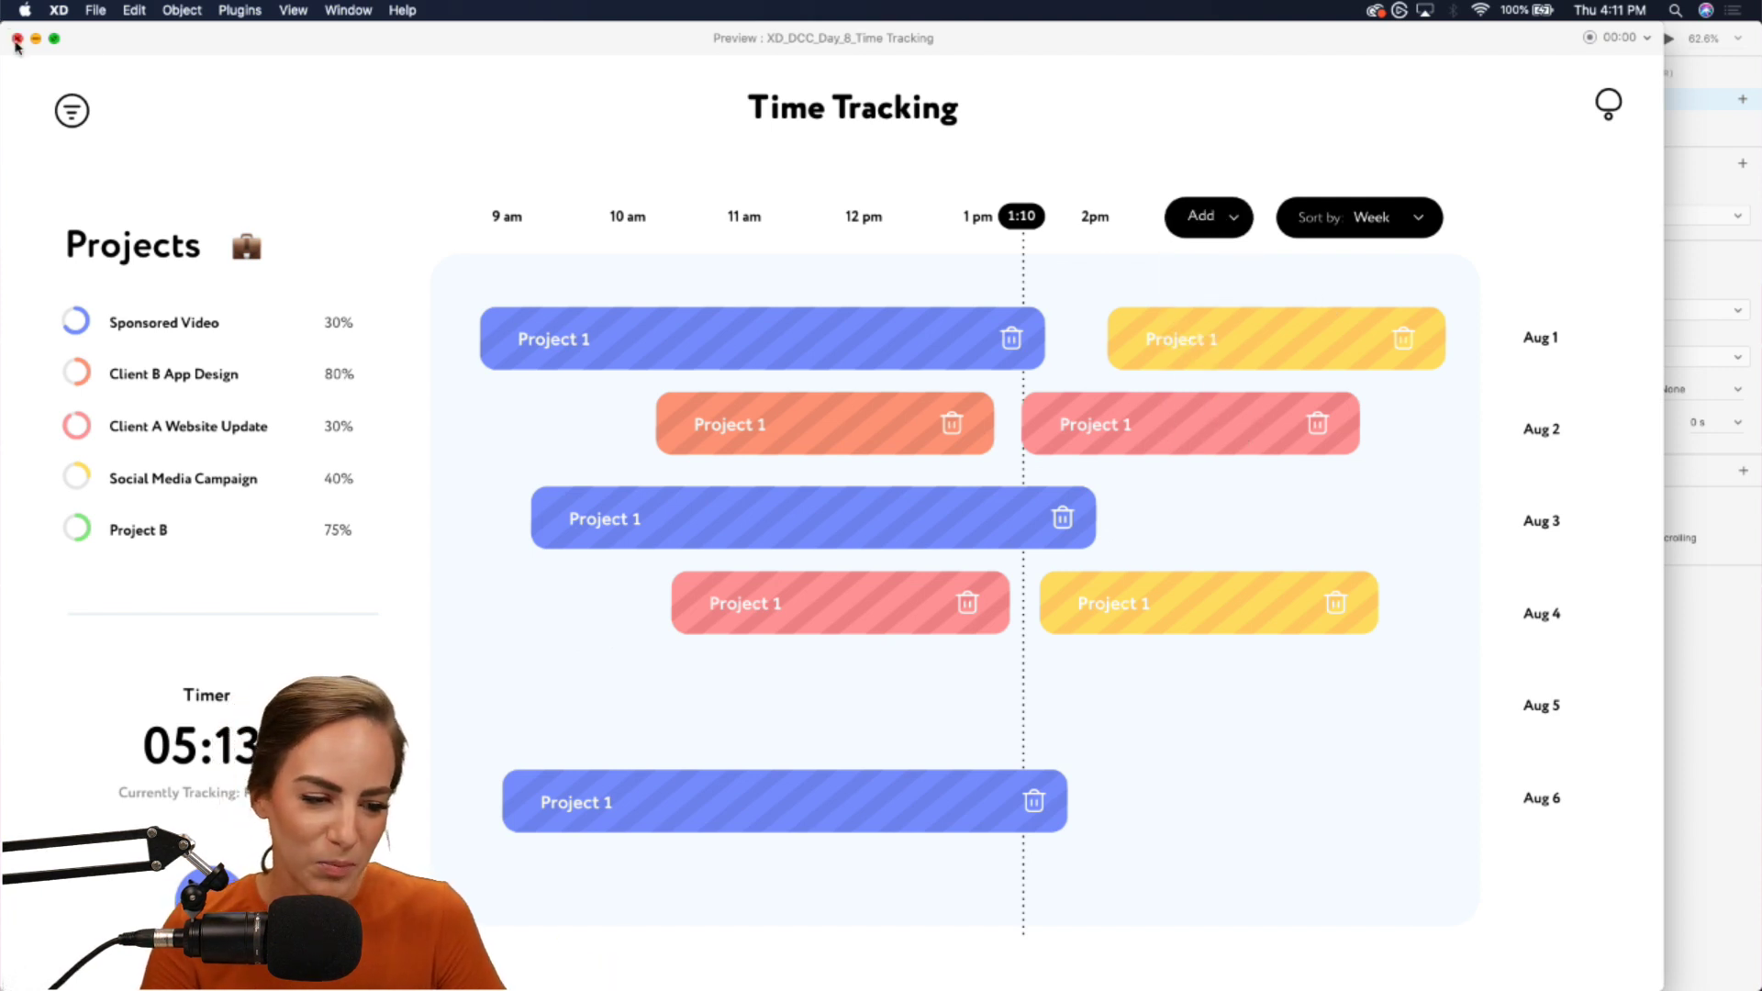
key("super+w")
- Delete the blue Project 1 bar from the Aug 1 row
left_click(1252, 95)
scroll(1252, 96, "right", 3)
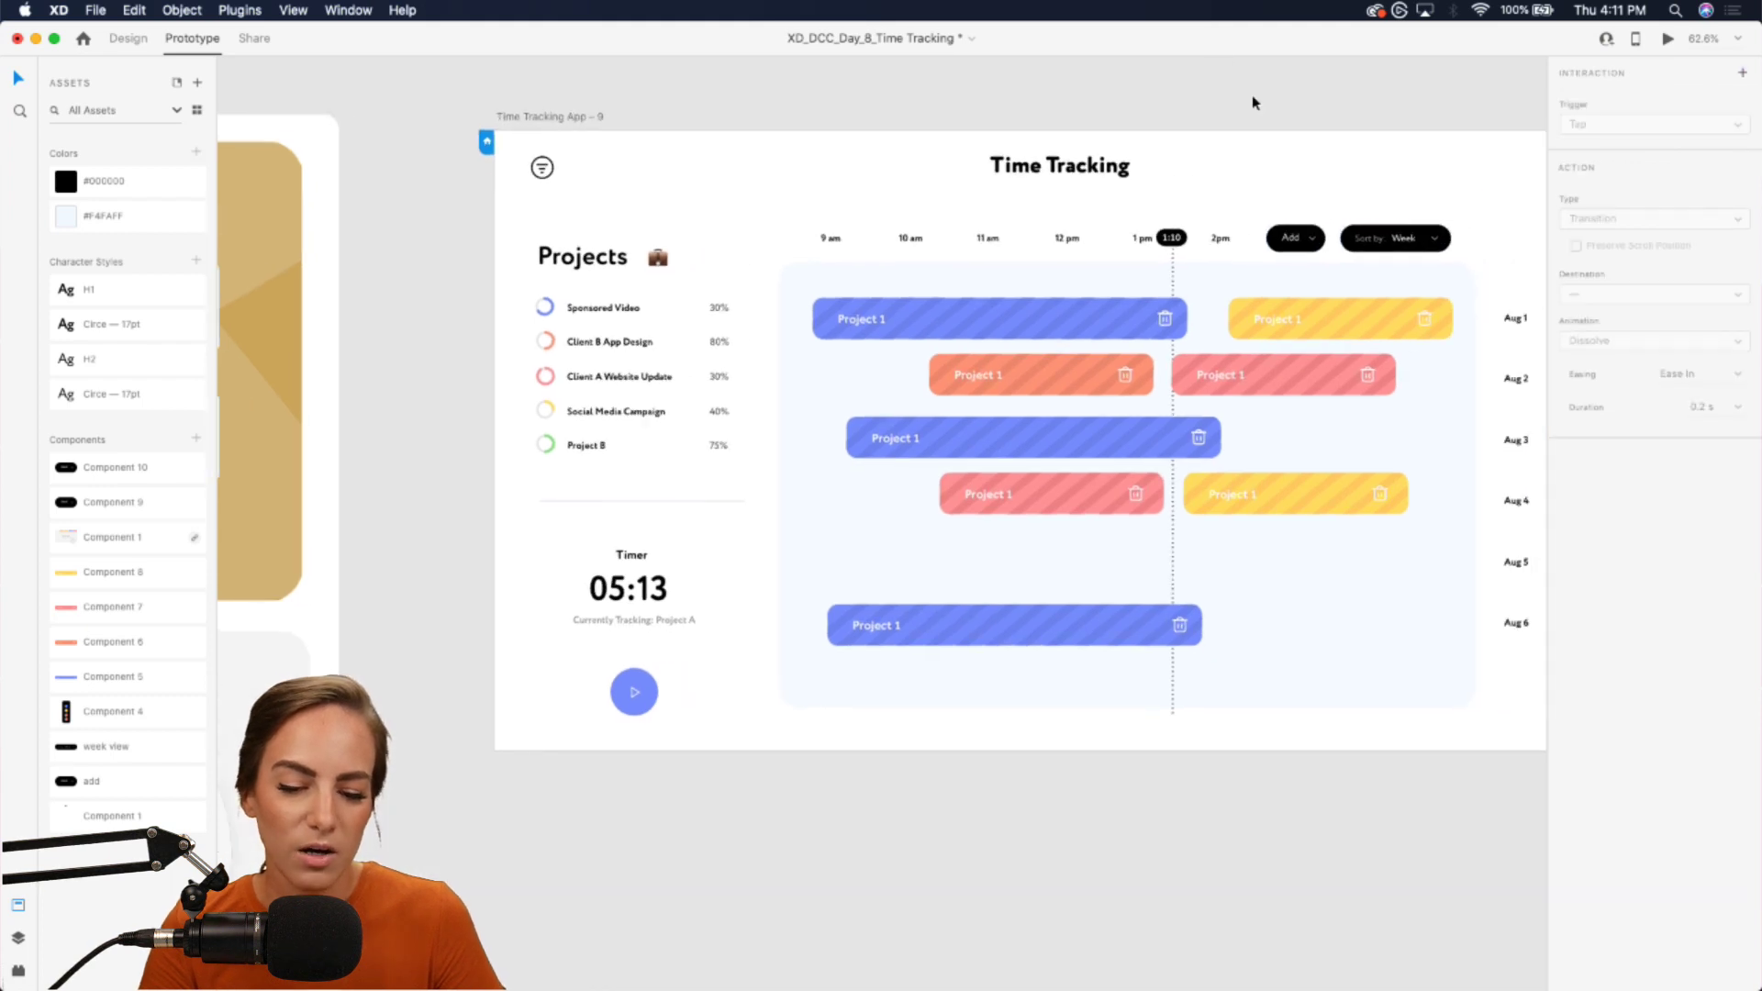
left_click(870, 352)
left_click(923, 332)
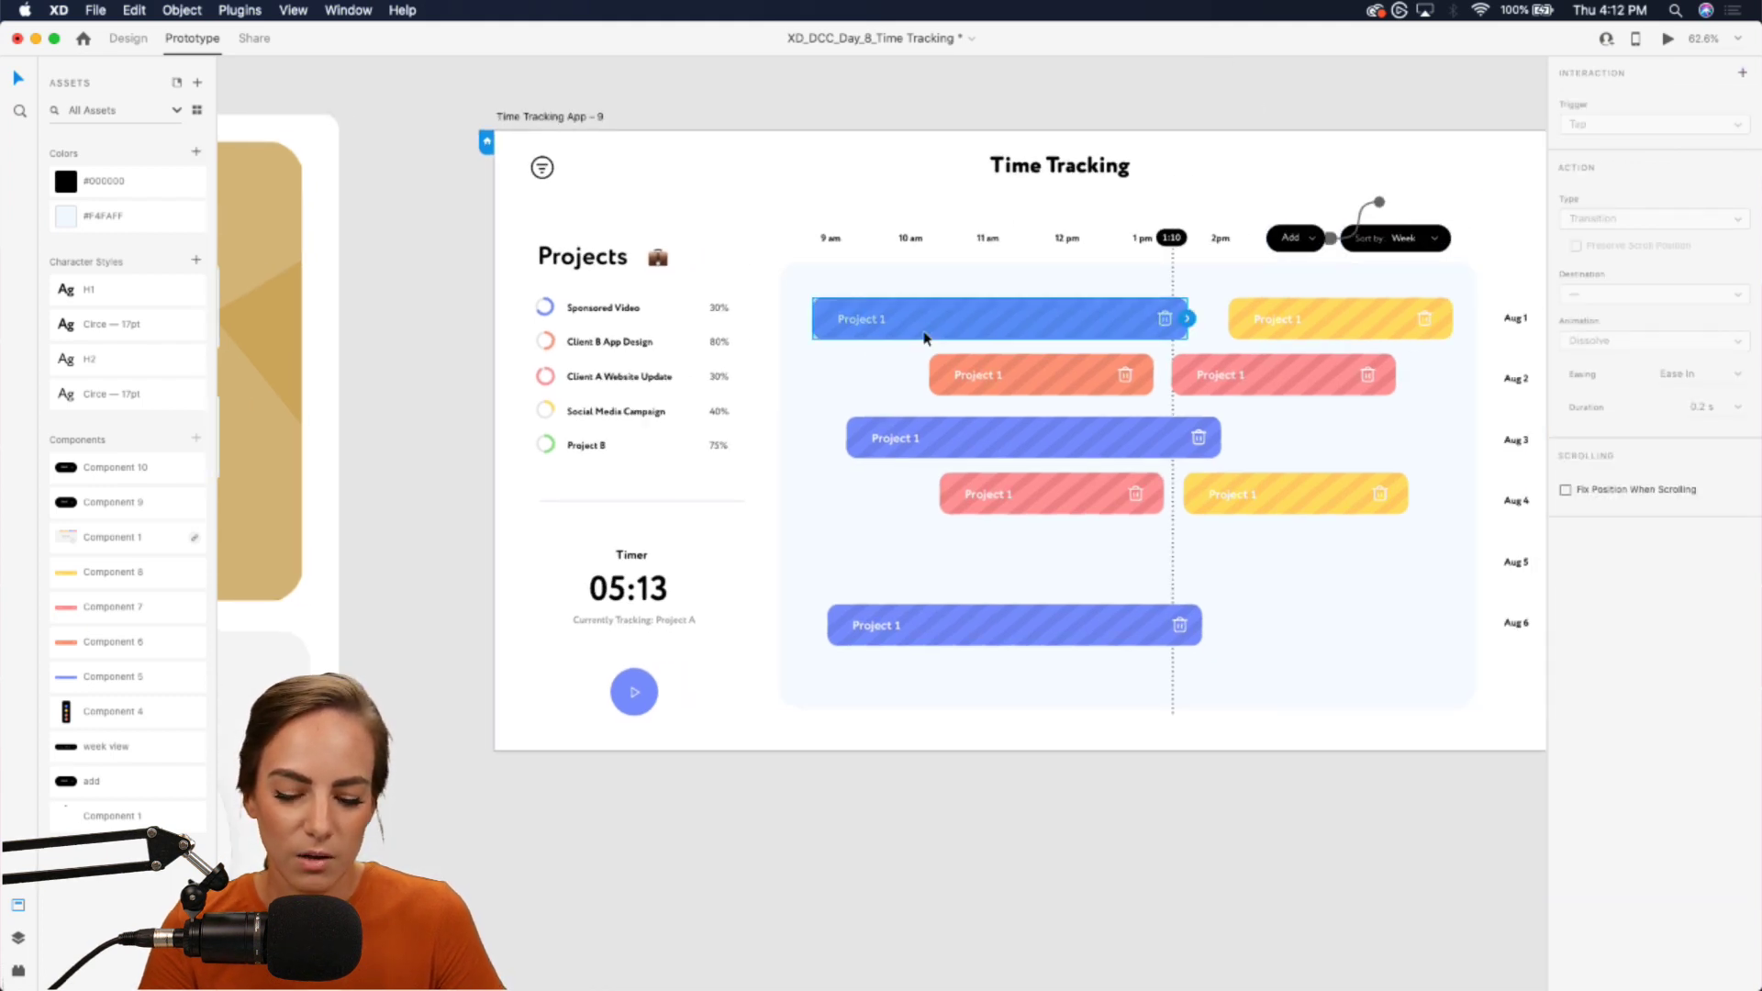
key("Delete")
- Return to design mode and switch the Add component to its Dropdown State
scroll(923, 332, "up", 1)
scroll(923, 327, "up", 2)
left_click(128, 37)
scroll(825, 243, "right", 3)
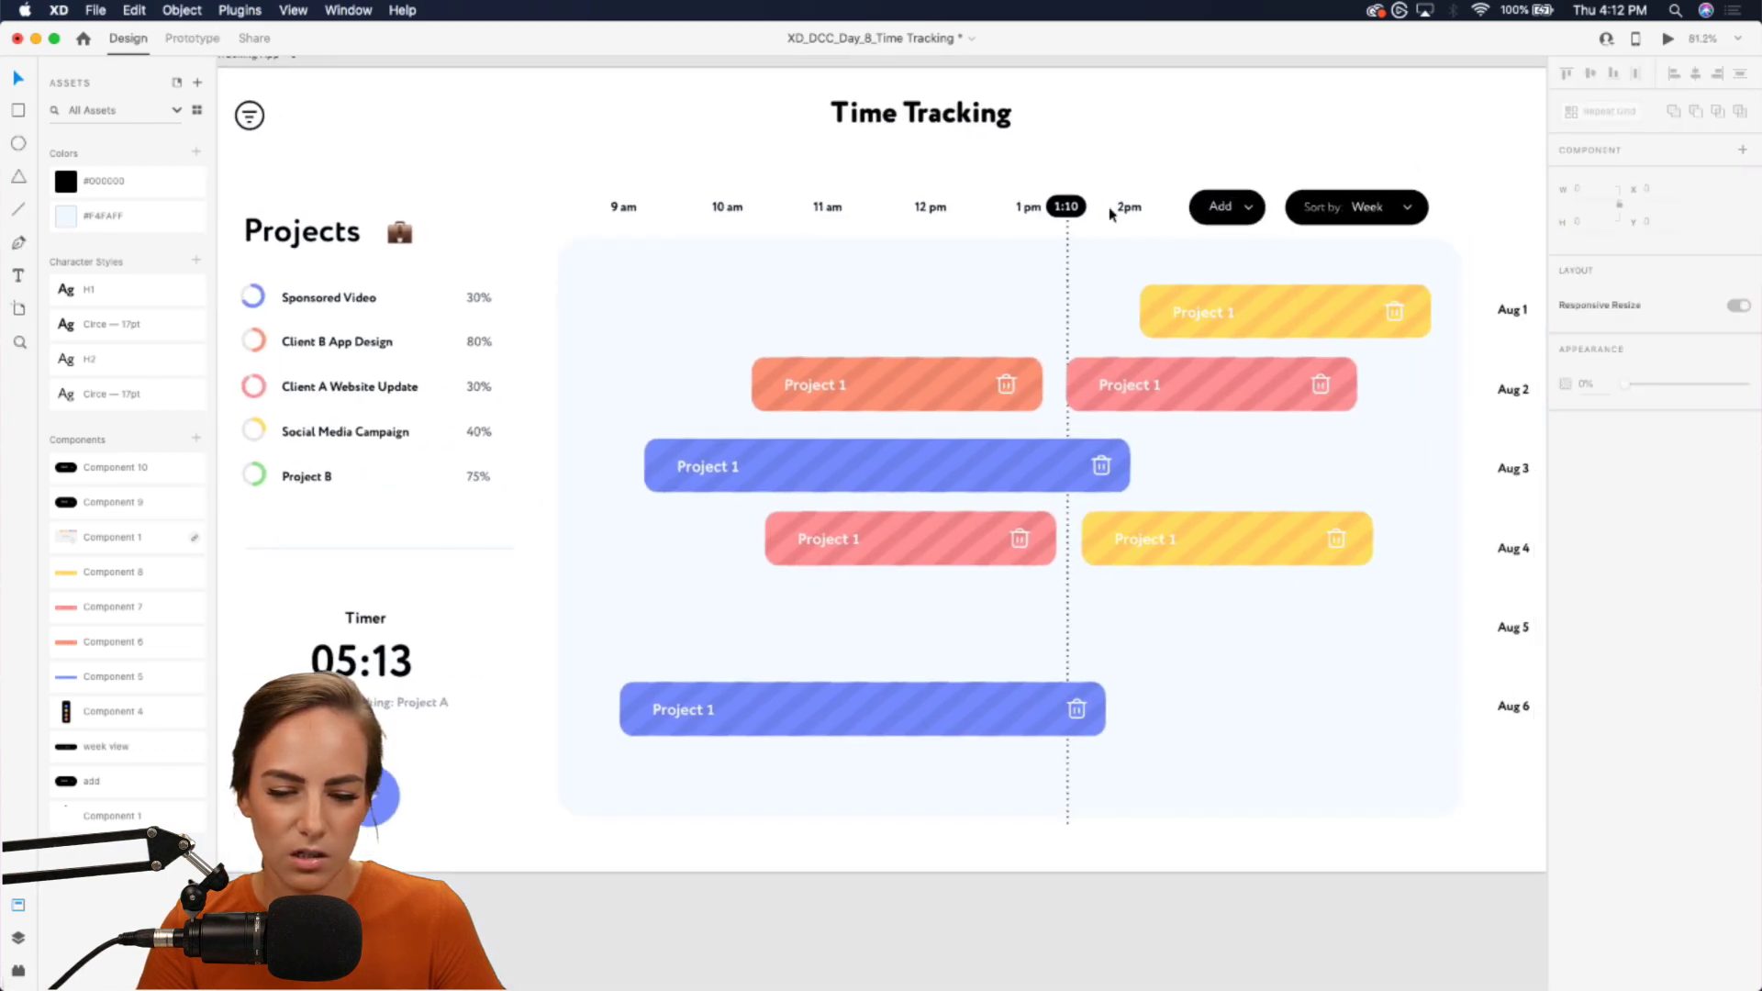
left_click(1235, 206)
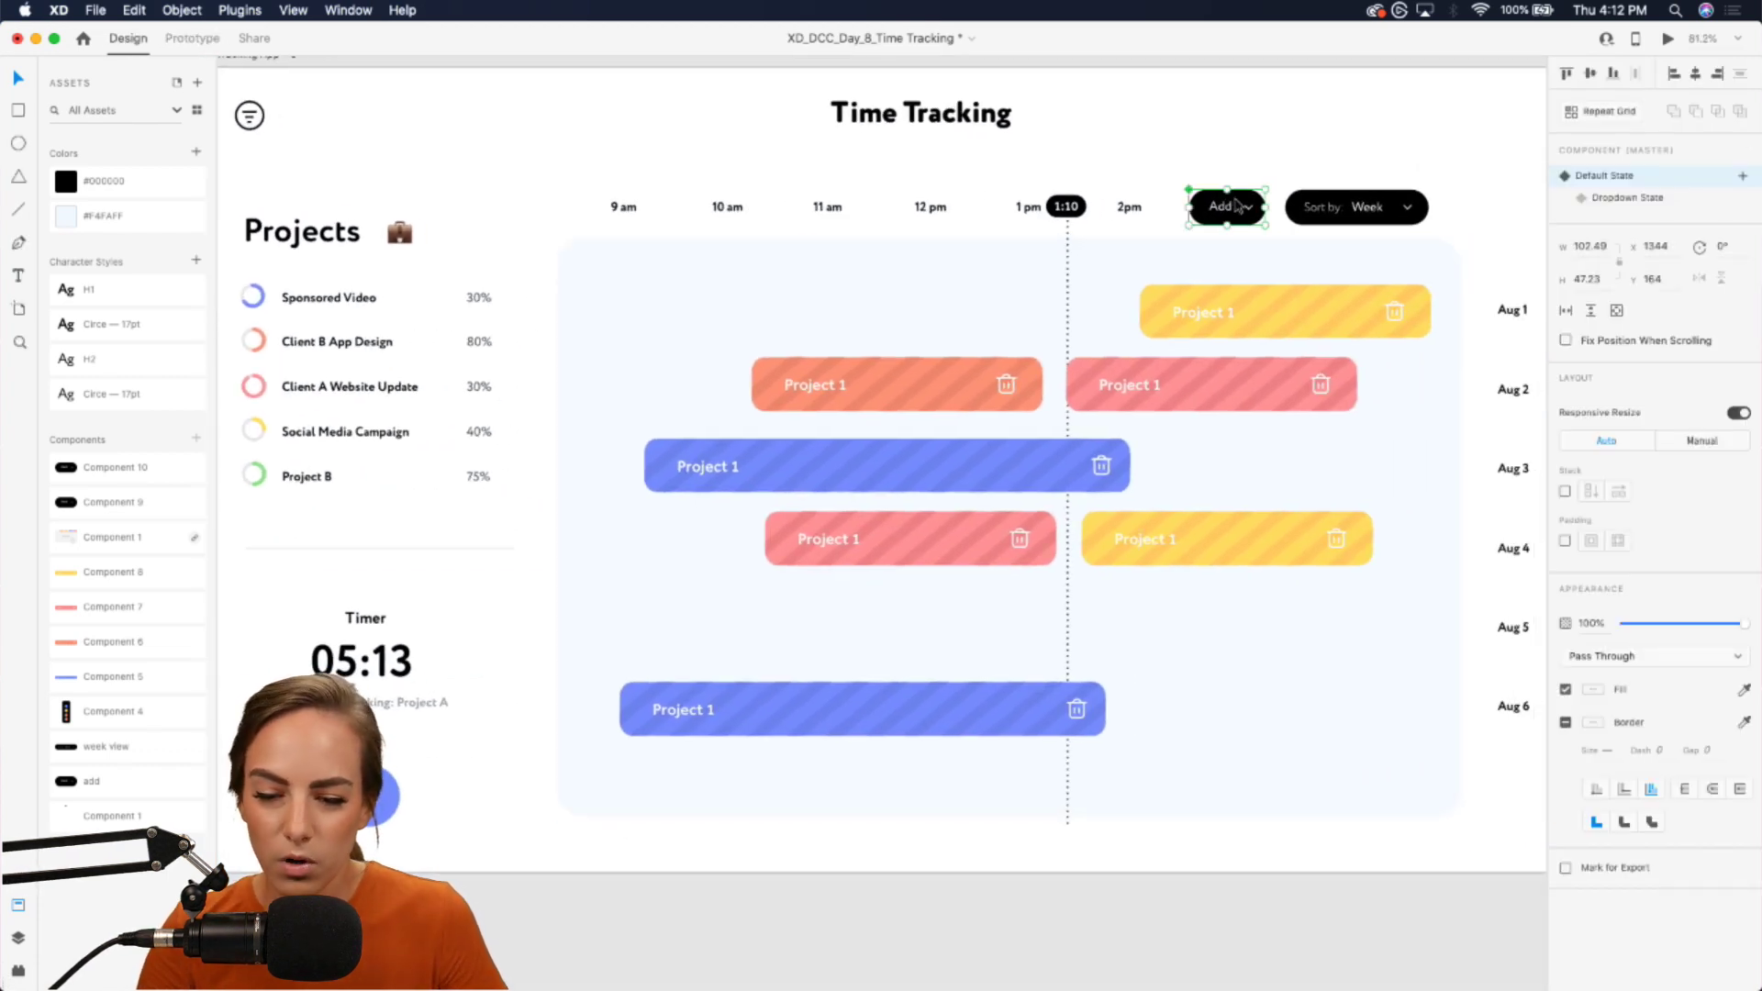
left_click(1624, 198)
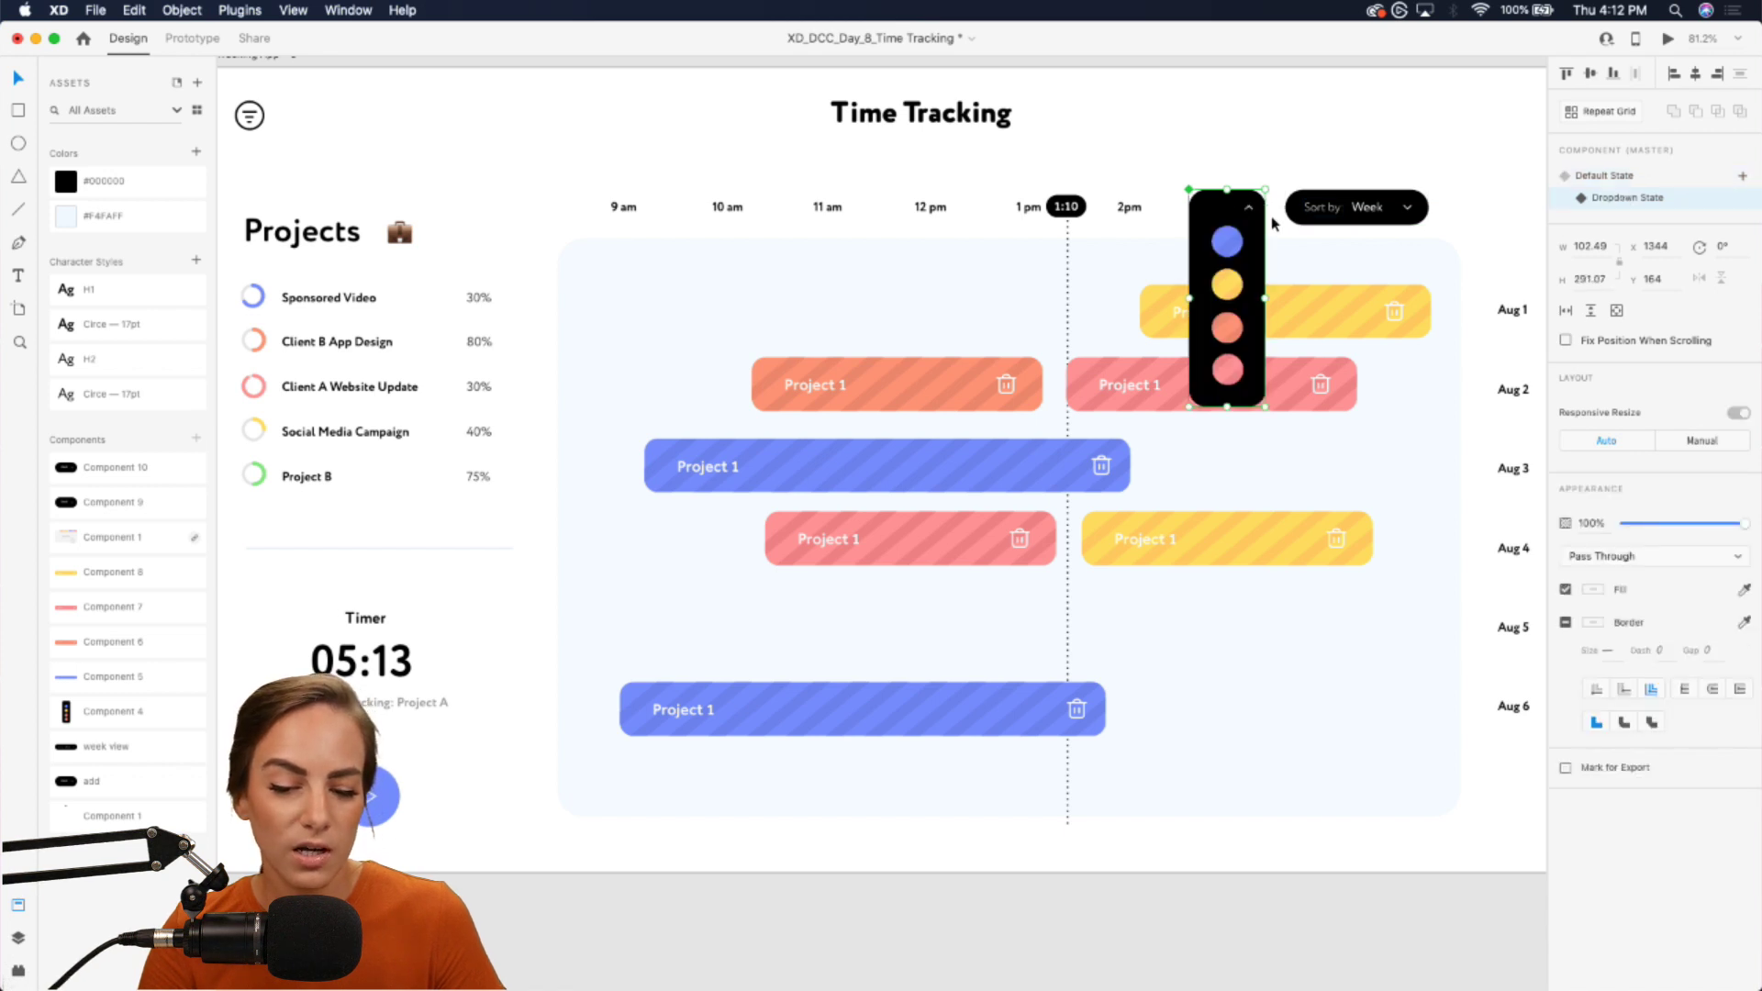
scroll(1202, 259, "up", 3)
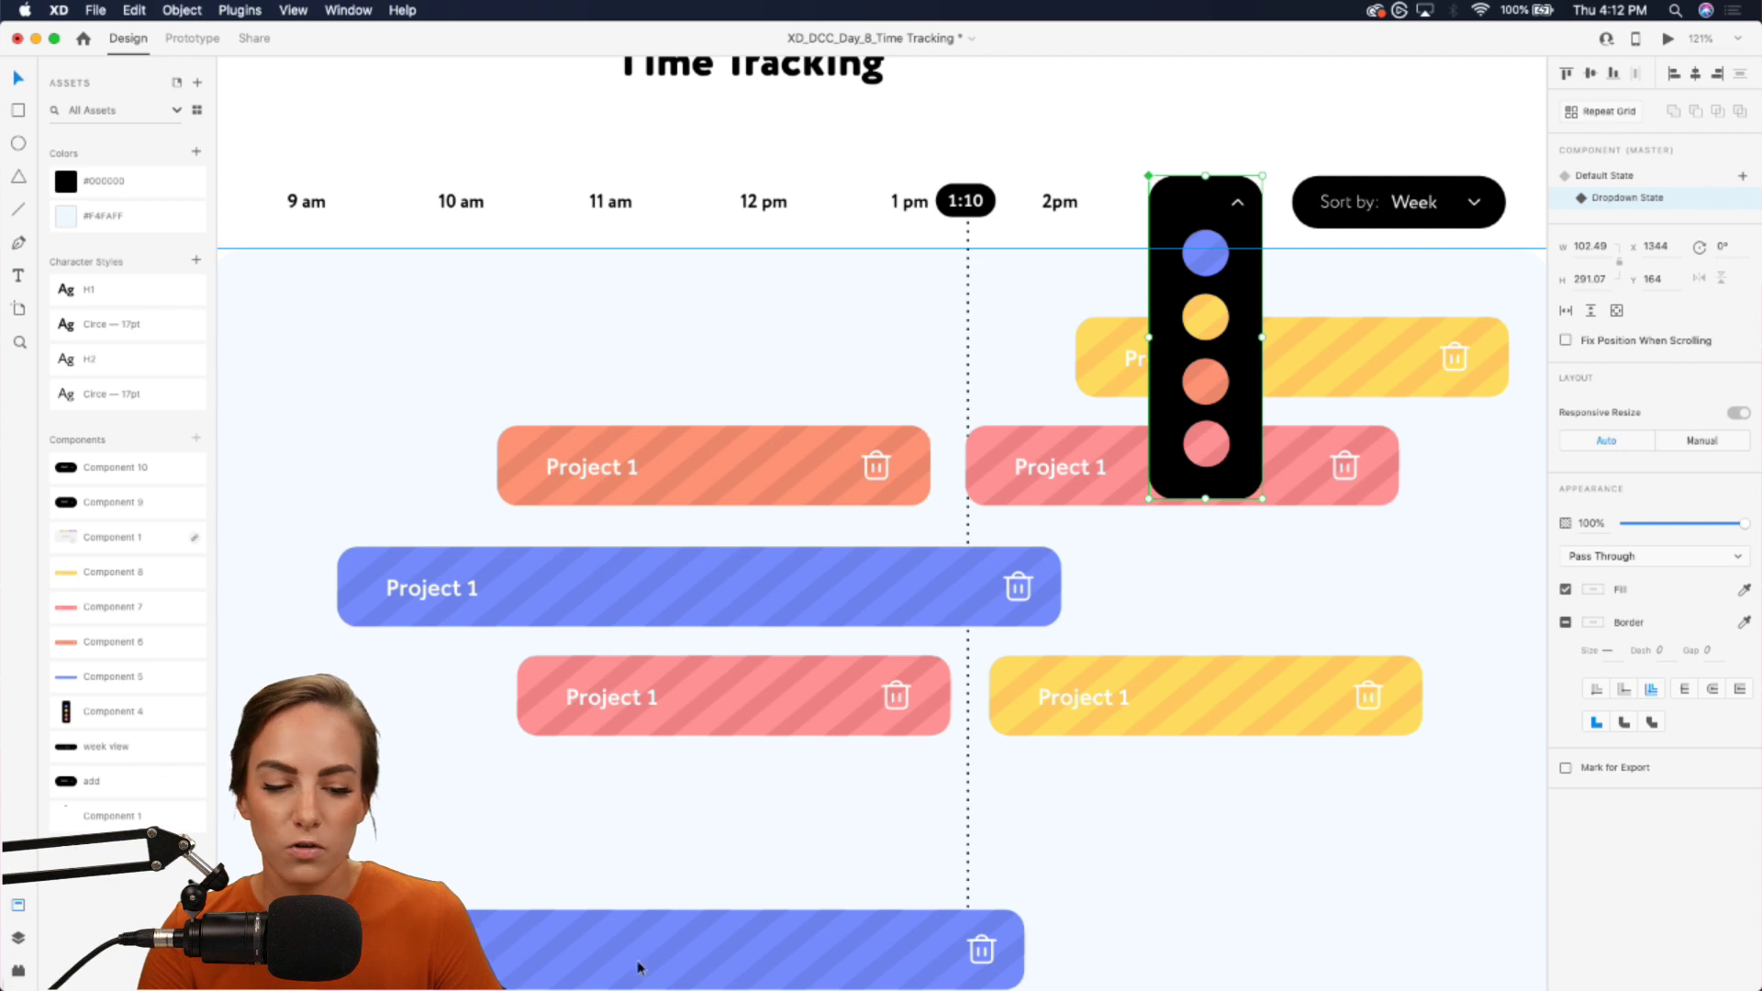
scroll(441, 558, "down", 3)
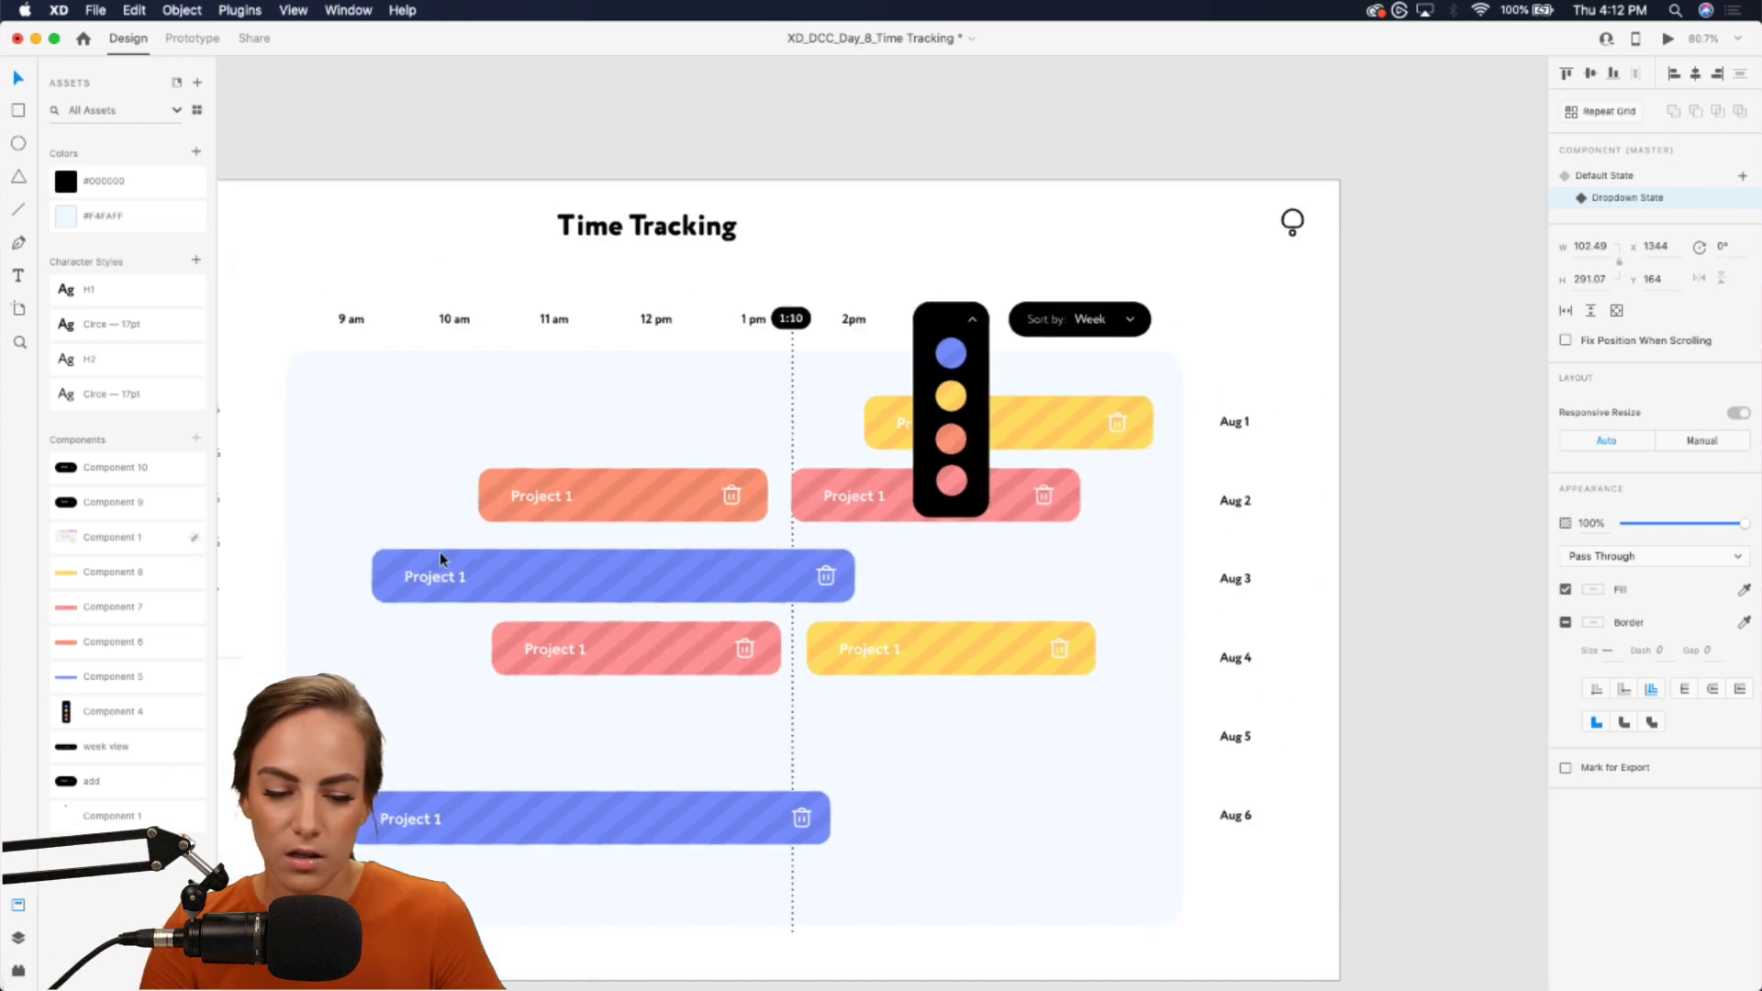
scroll(980, 767, "left", 2)
scroll(980, 767, "down", 1)
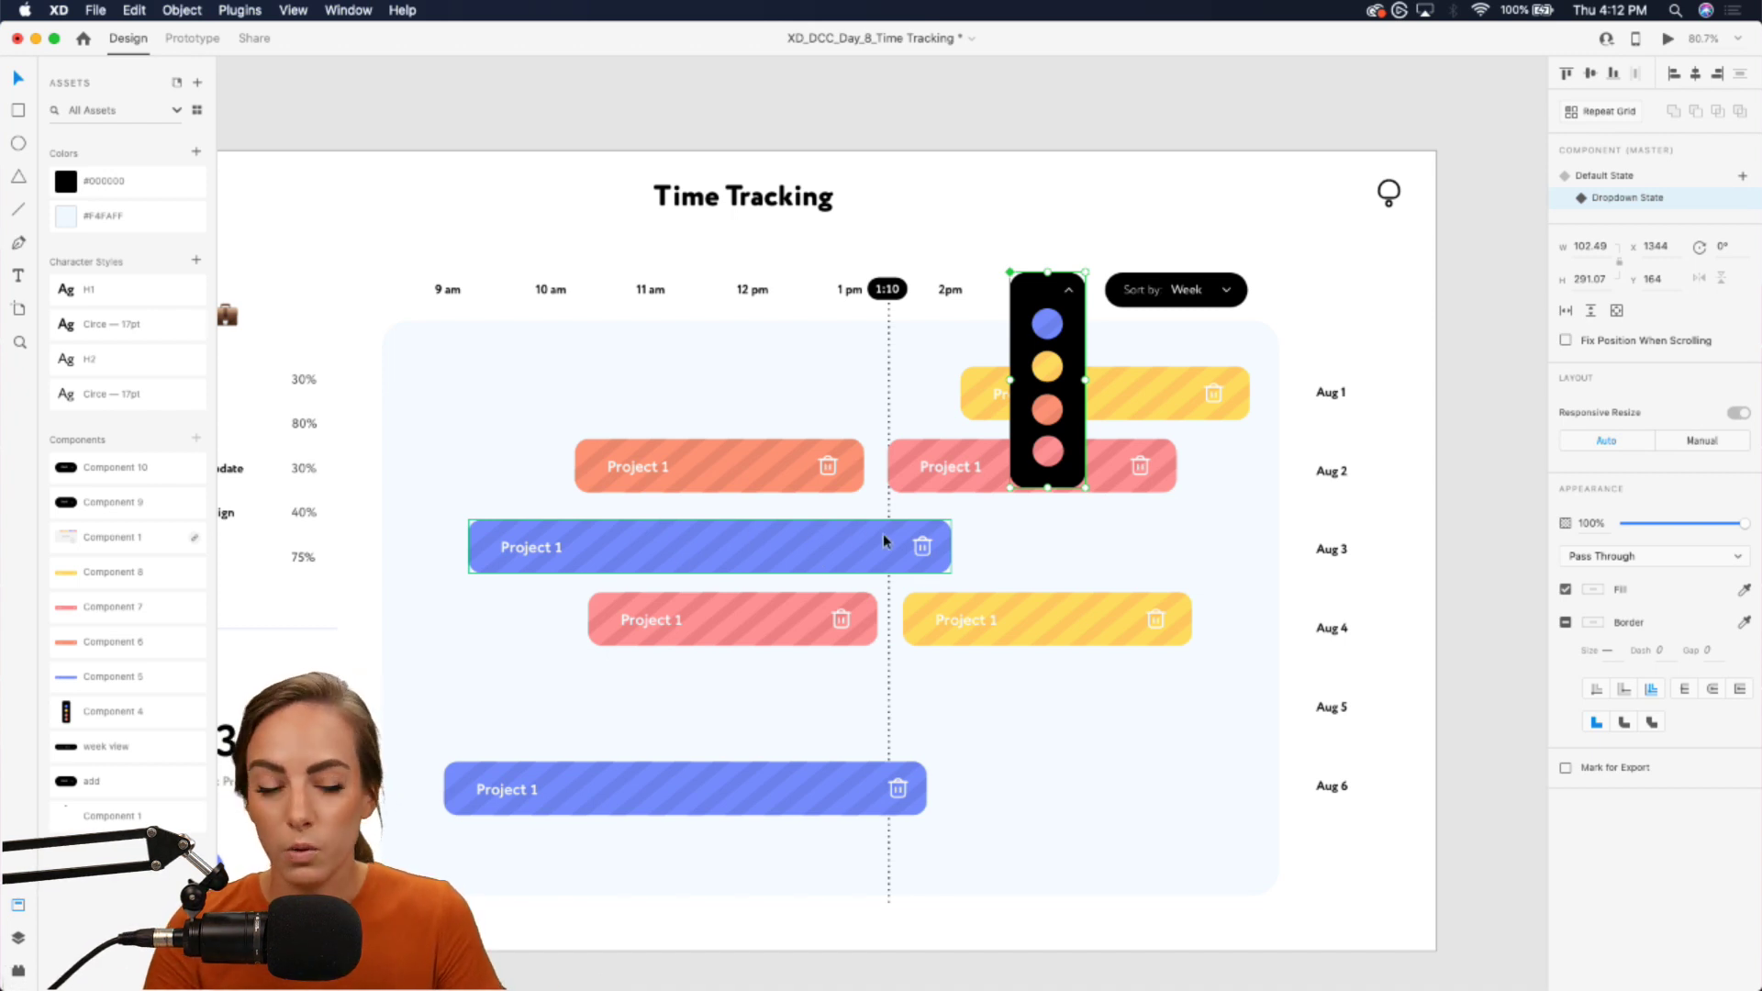
- Place a copy of the dropdown's blue circle in the Aug 1 row below 9 am and set its opacity to 0%
scroll(1047, 326, "up", 5)
double_click(1048, 325)
double_click(1051, 326)
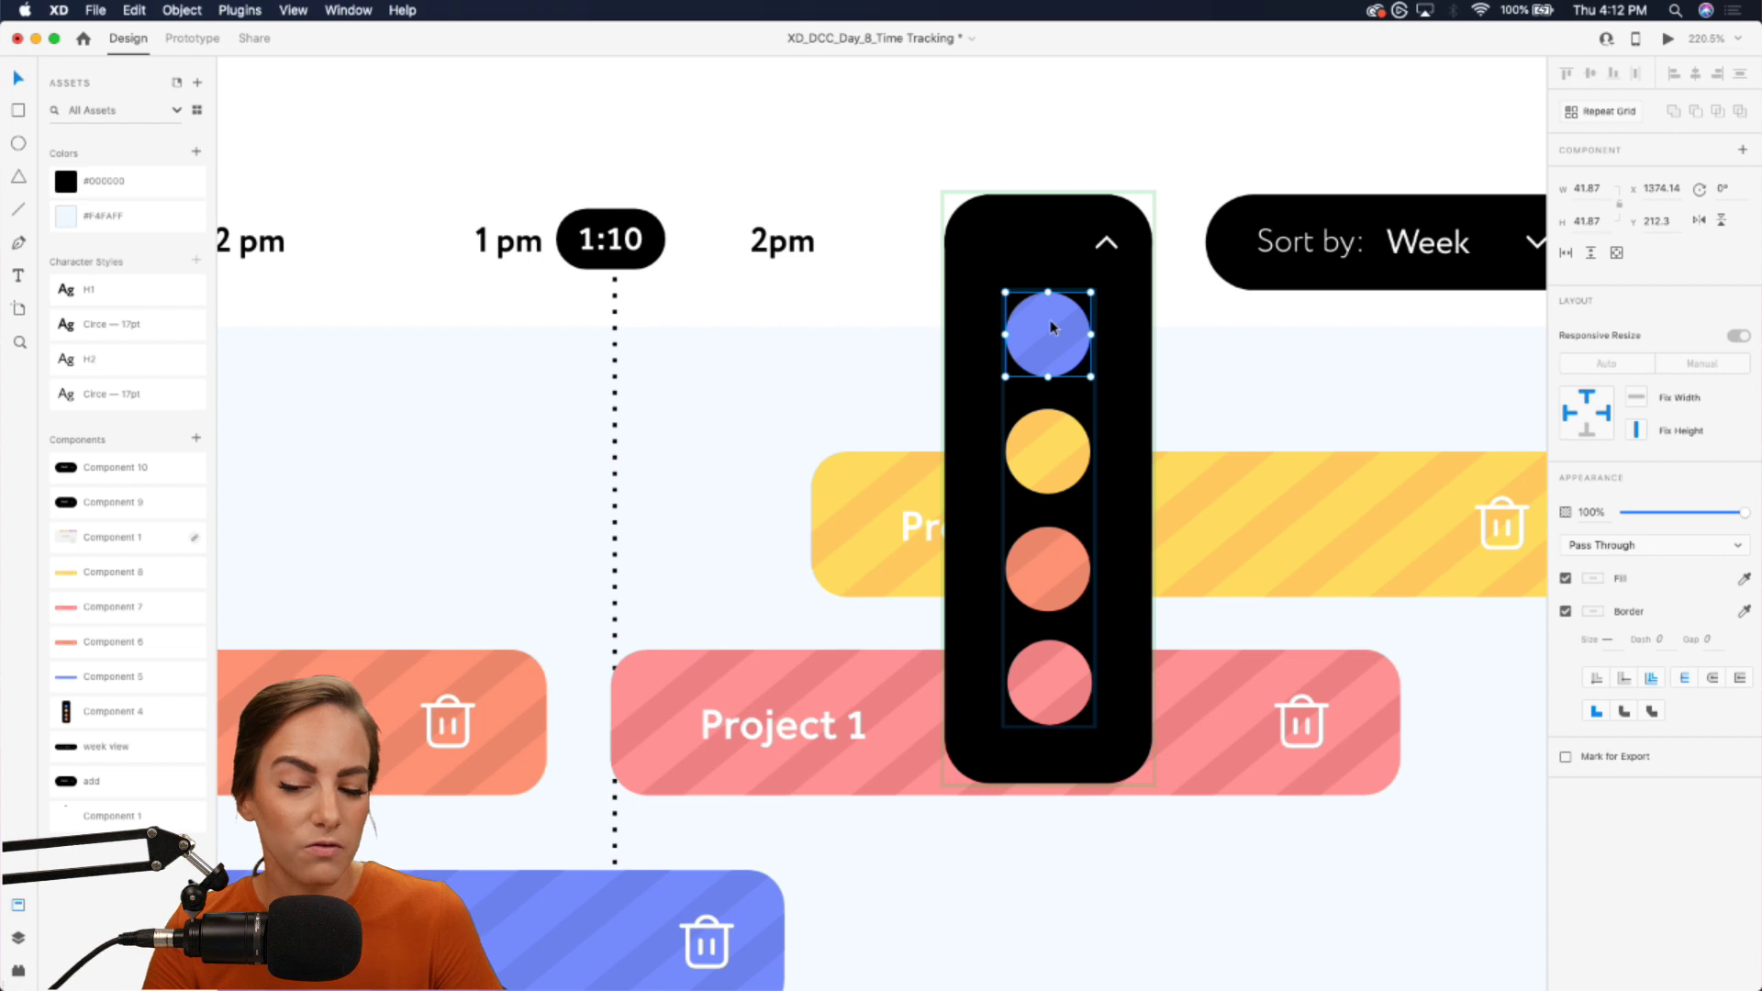
scroll(1053, 328, "down", 4)
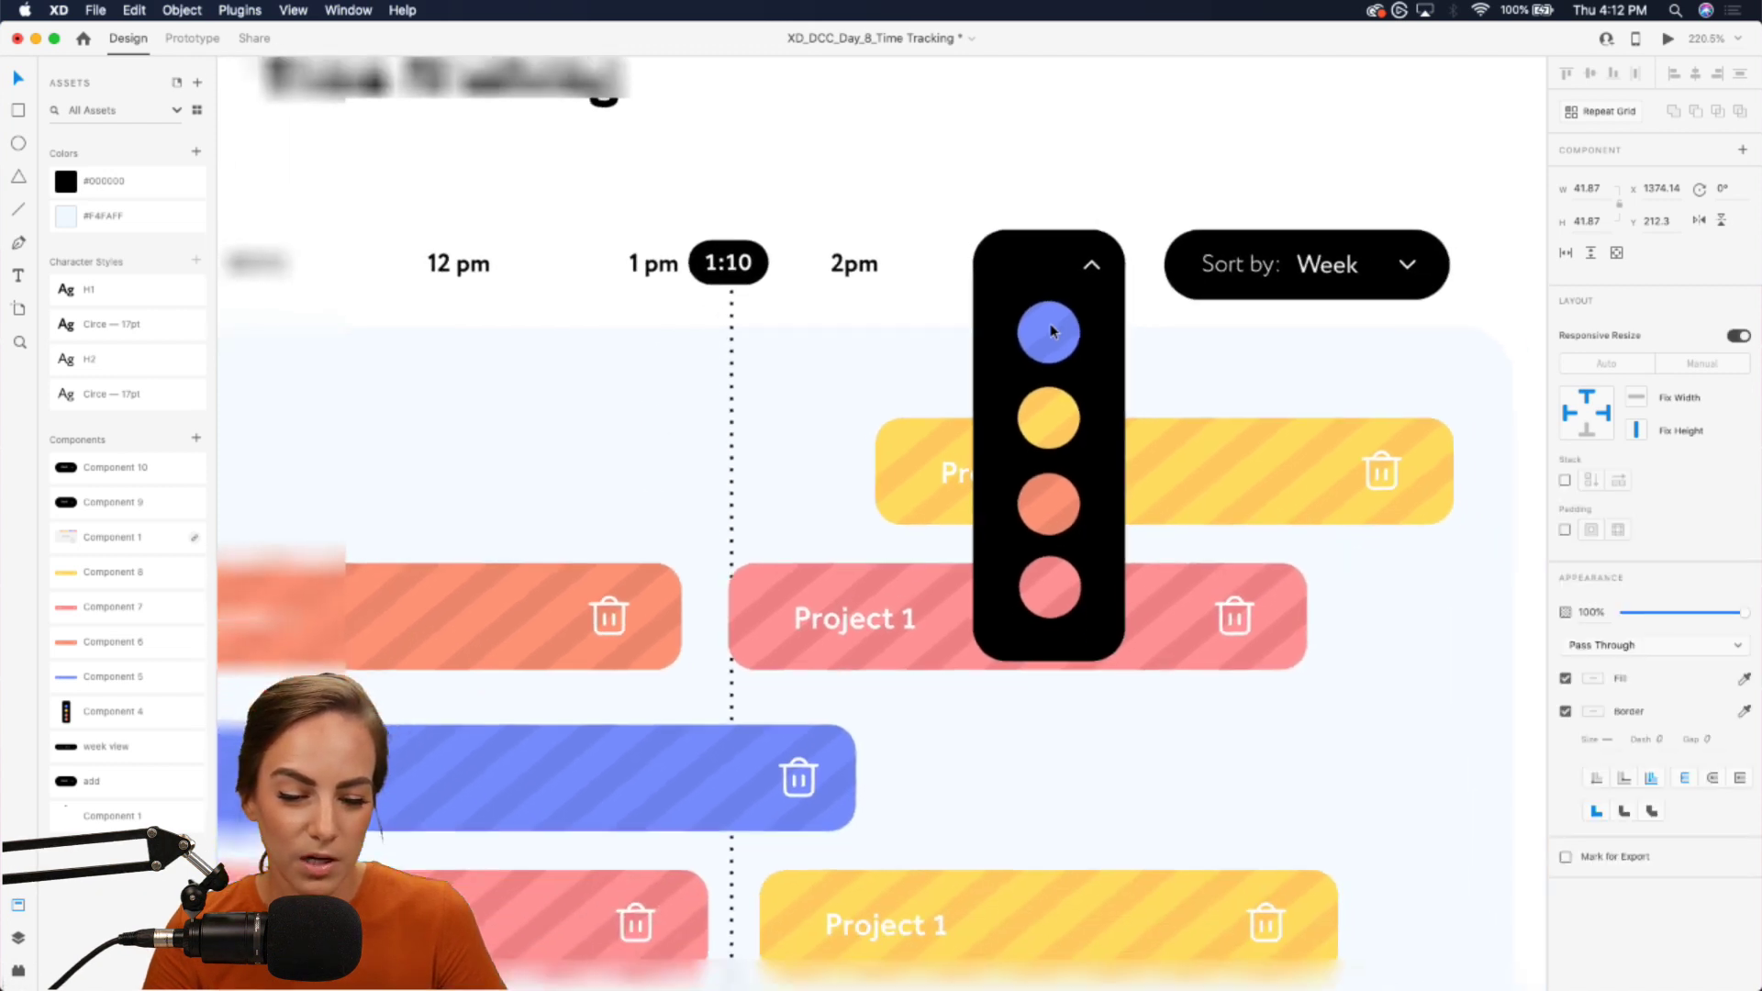
scroll(1052, 331, "down", 2)
scroll(1052, 331, "left", 5)
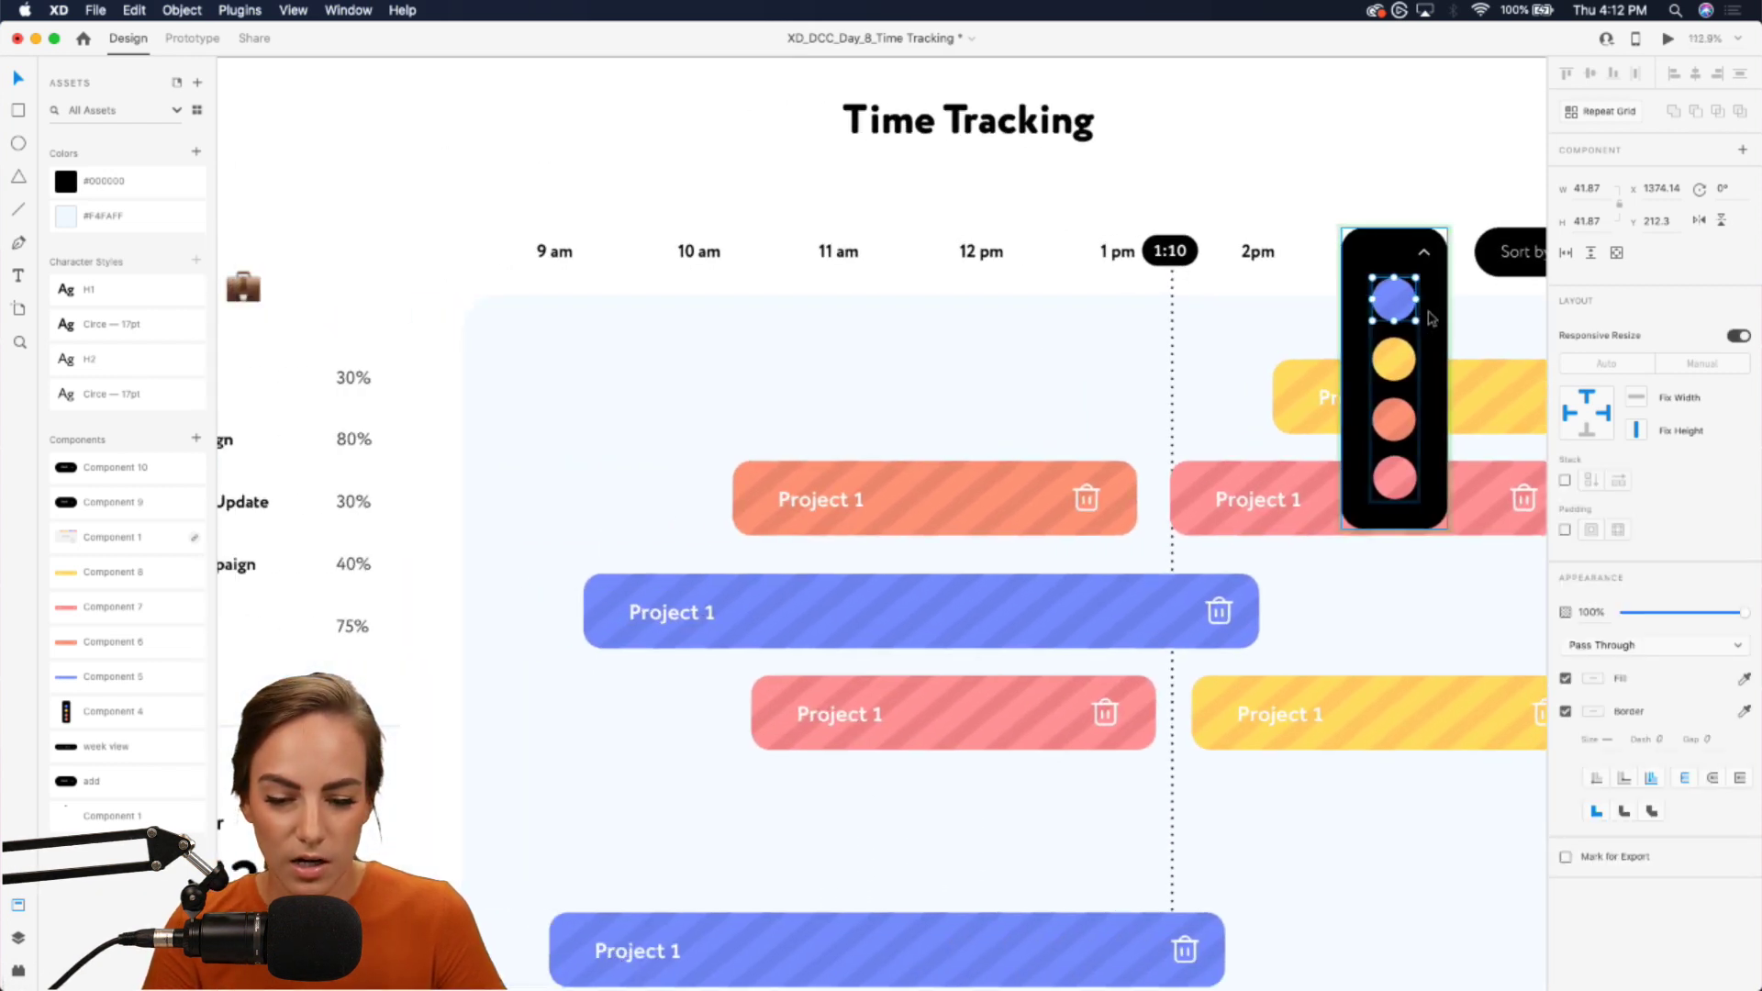
left_click_drag(1394, 300, 563, 379)
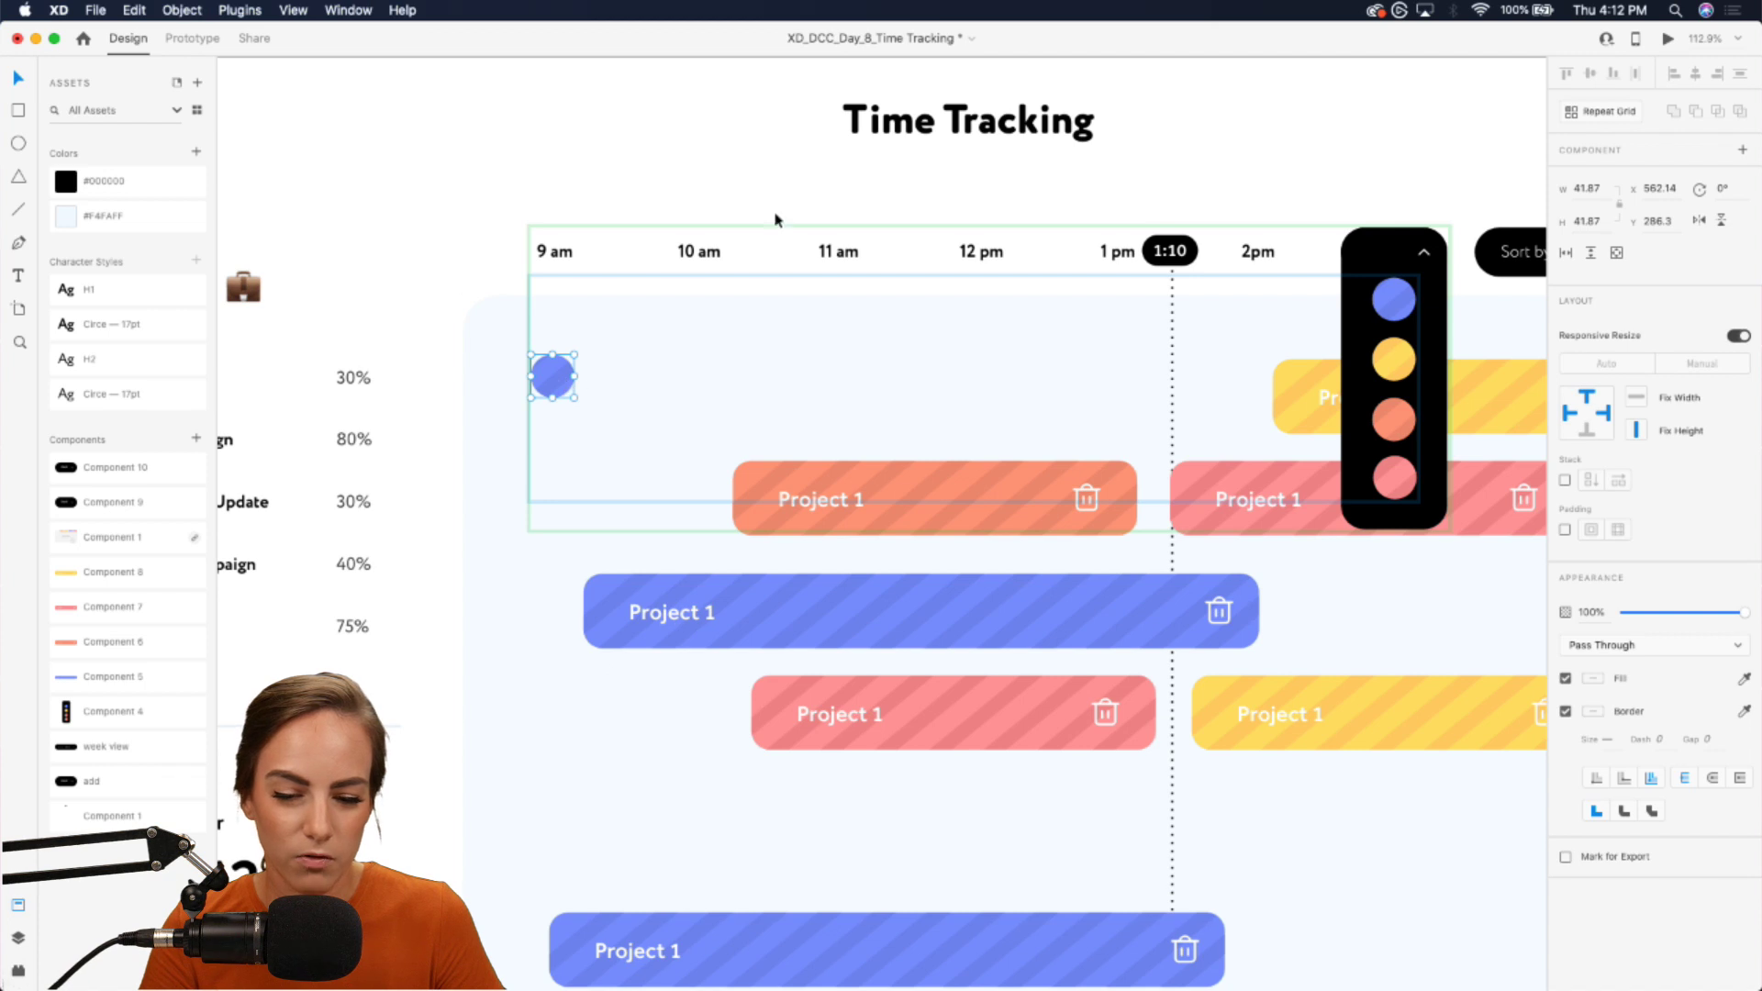
left_click_drag(1673, 611, 1606, 617)
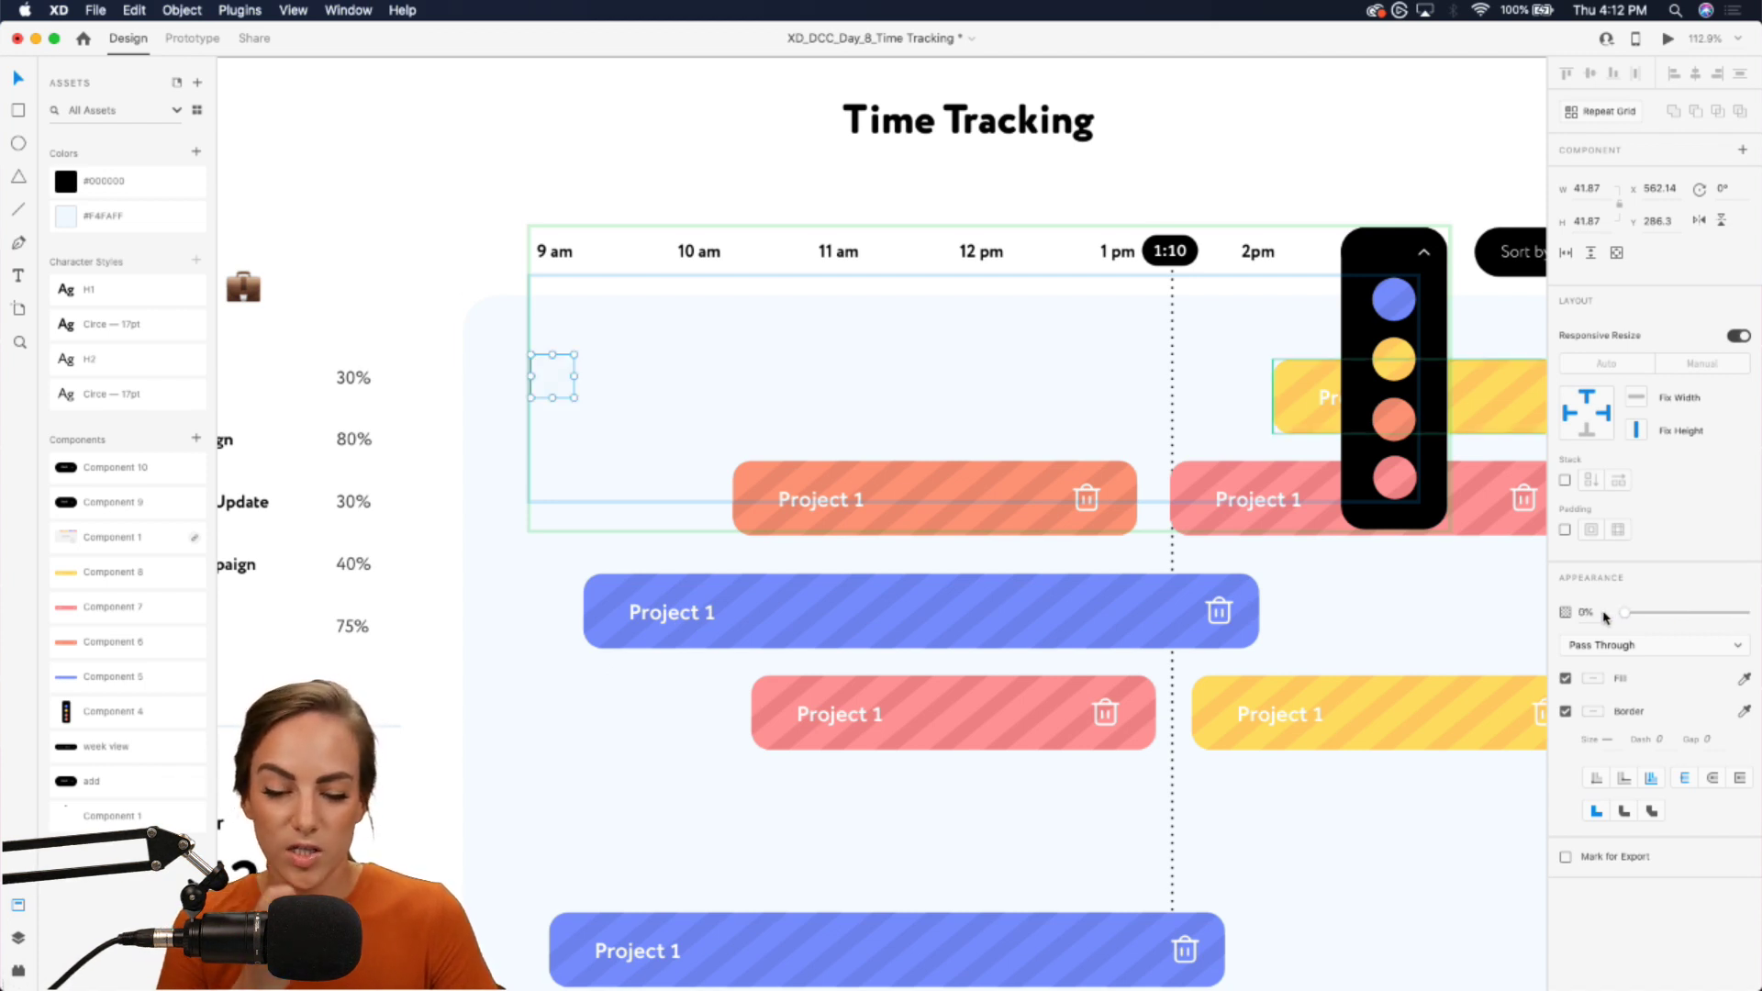
left_click(898, 294)
- Duplicate the Time Tracking App – 9 artboard
key("super+0")
left_click(408, 149)
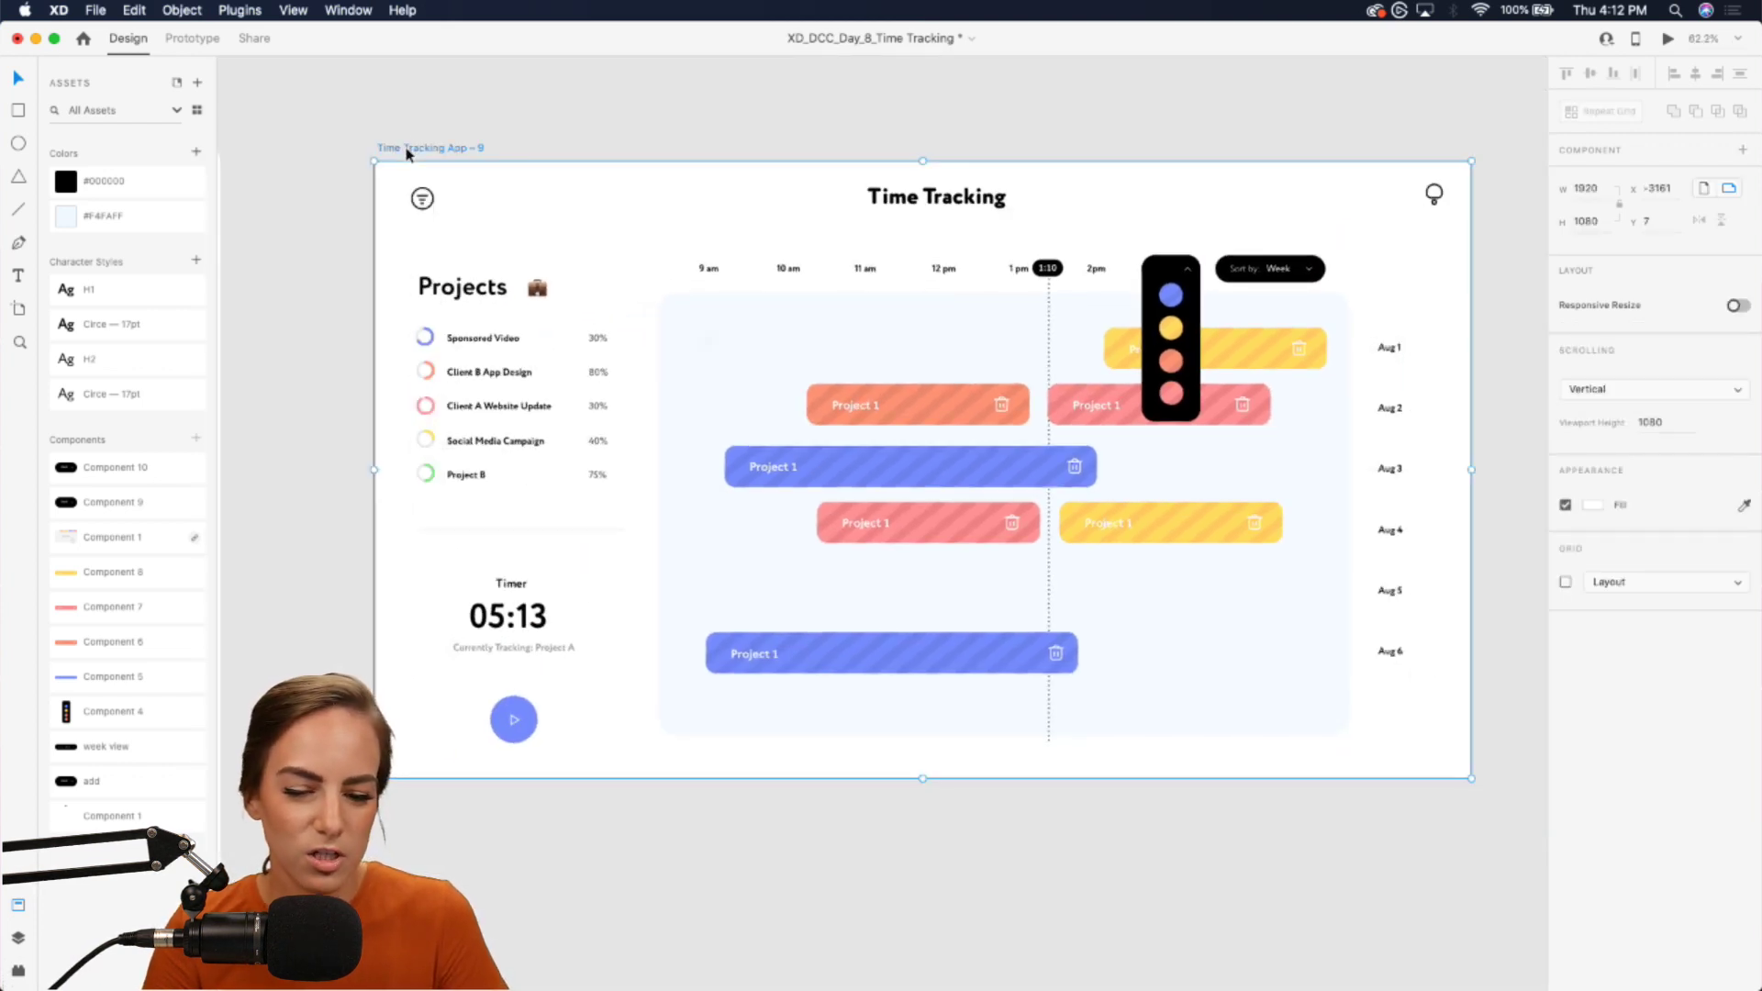
key("super+d")
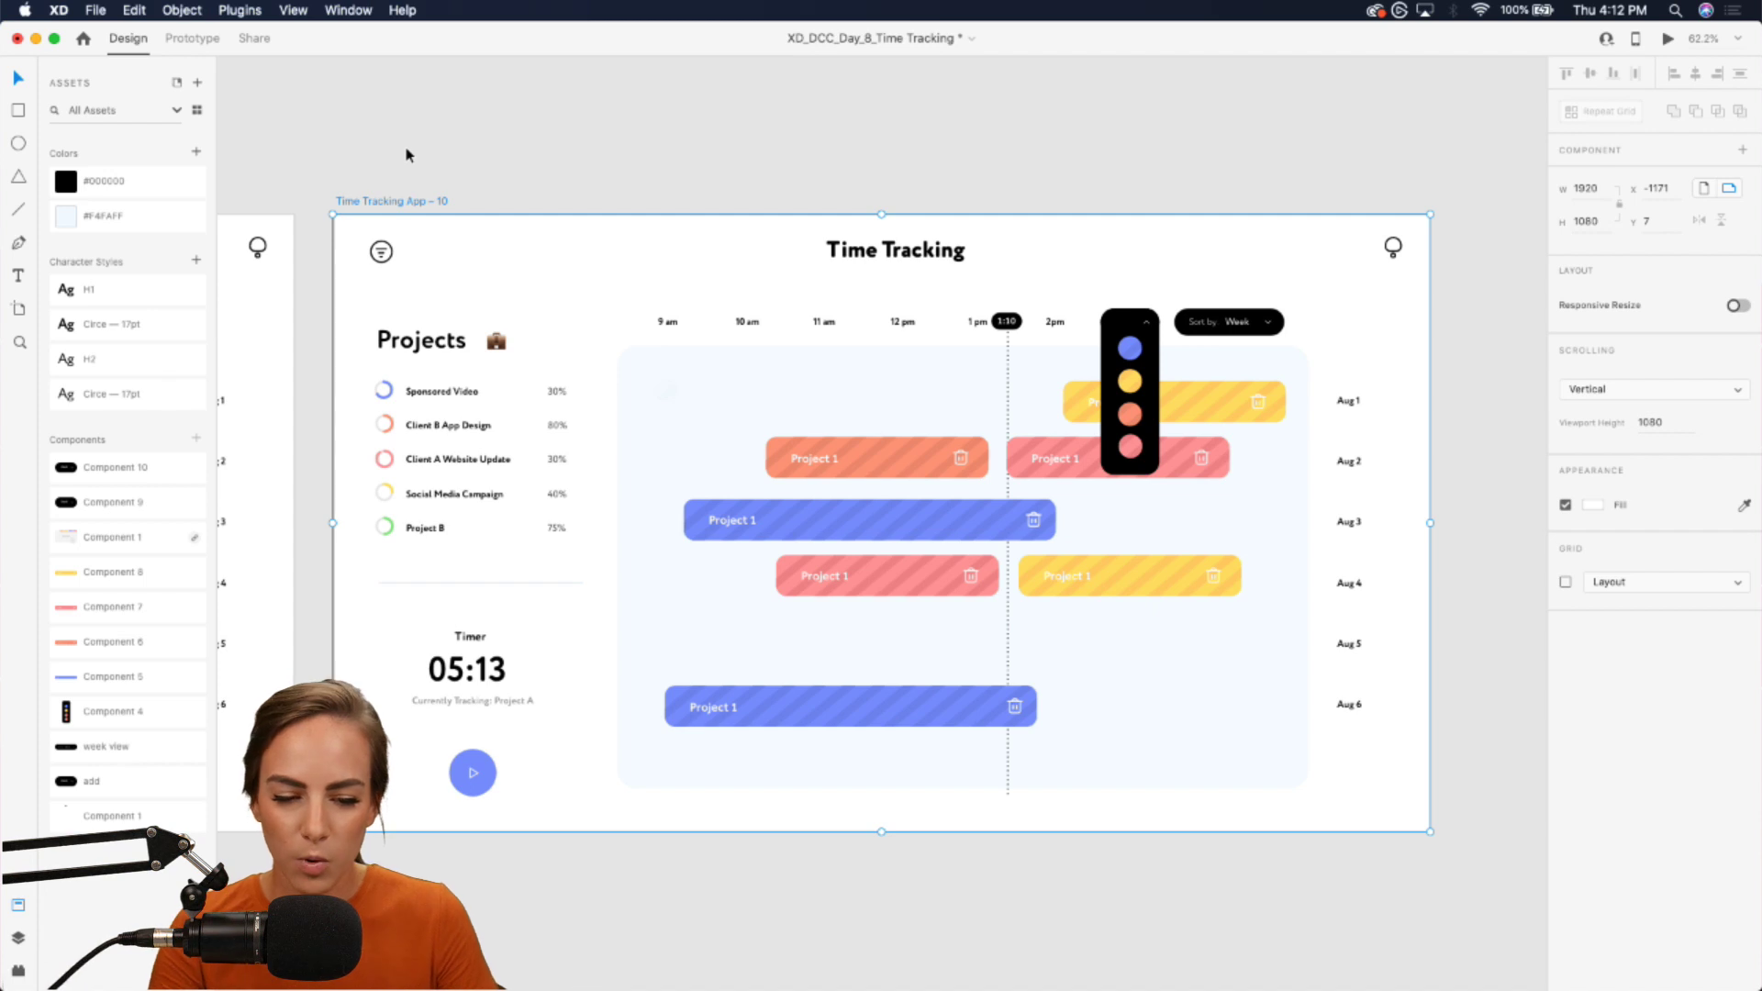
- On the Time Tracking App – 10 artboard, set the opacity of the hidden blue circle below 9 am to 100%
scroll(668, 250, "up", 1)
scroll(668, 250, "up", 5)
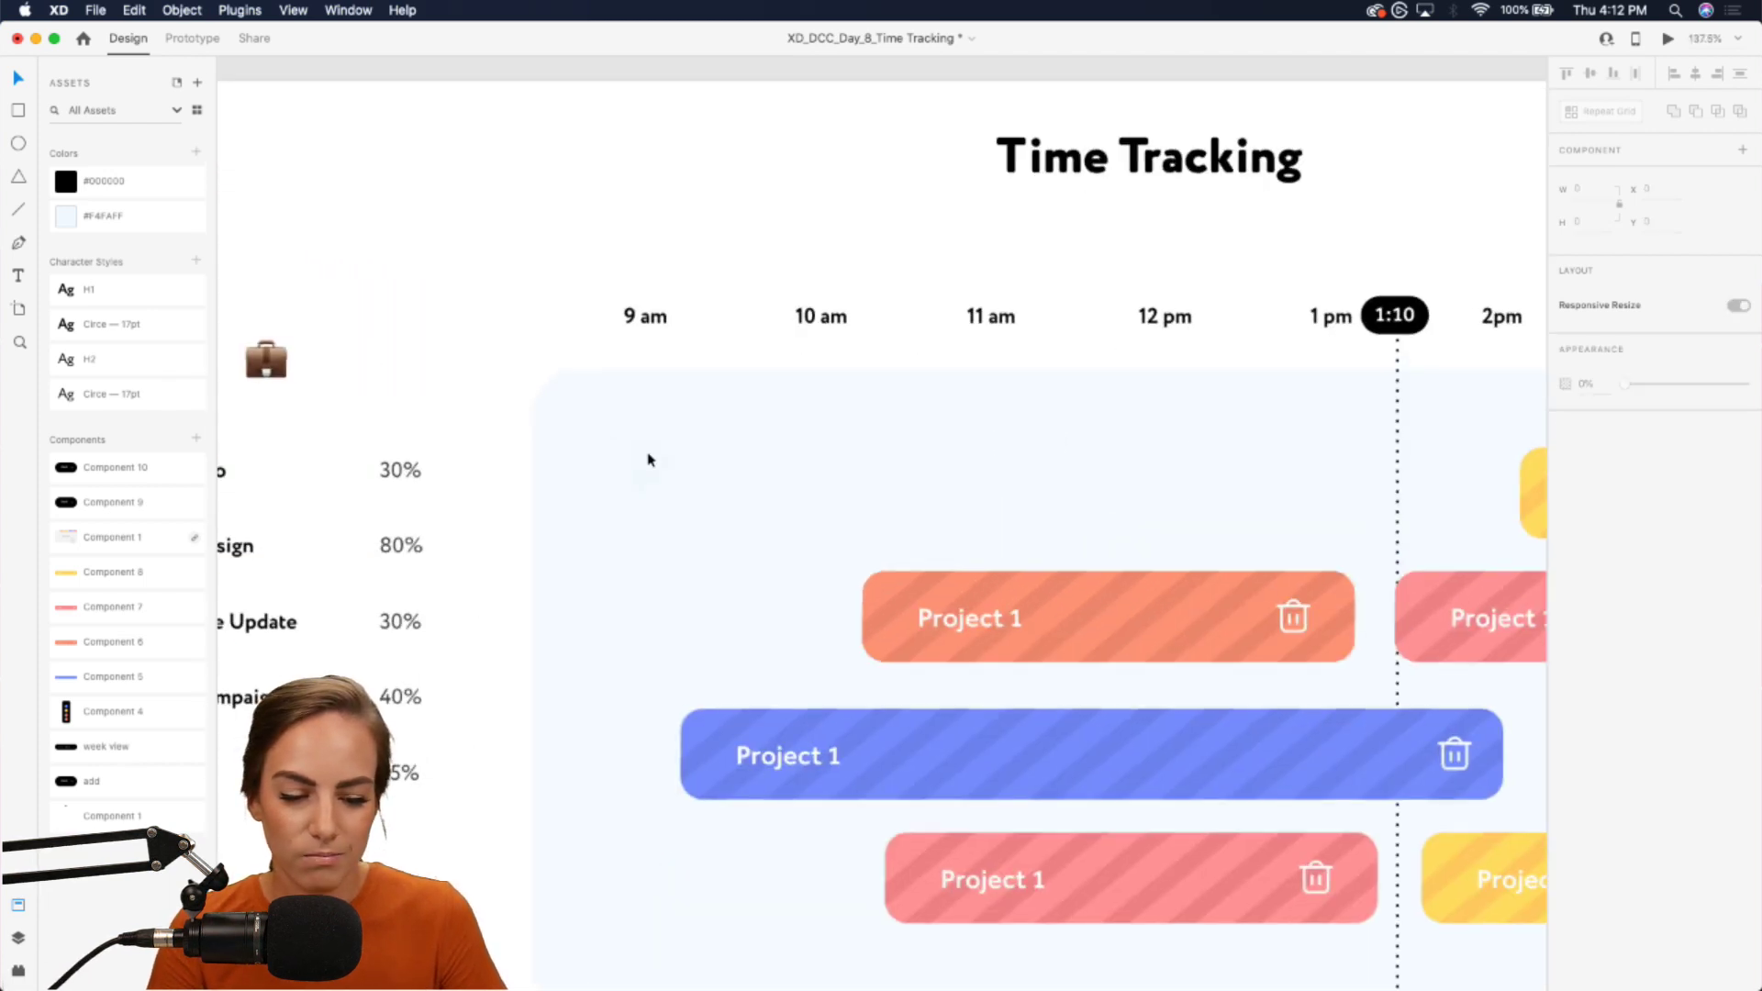
scroll(662, 475, "down", 2)
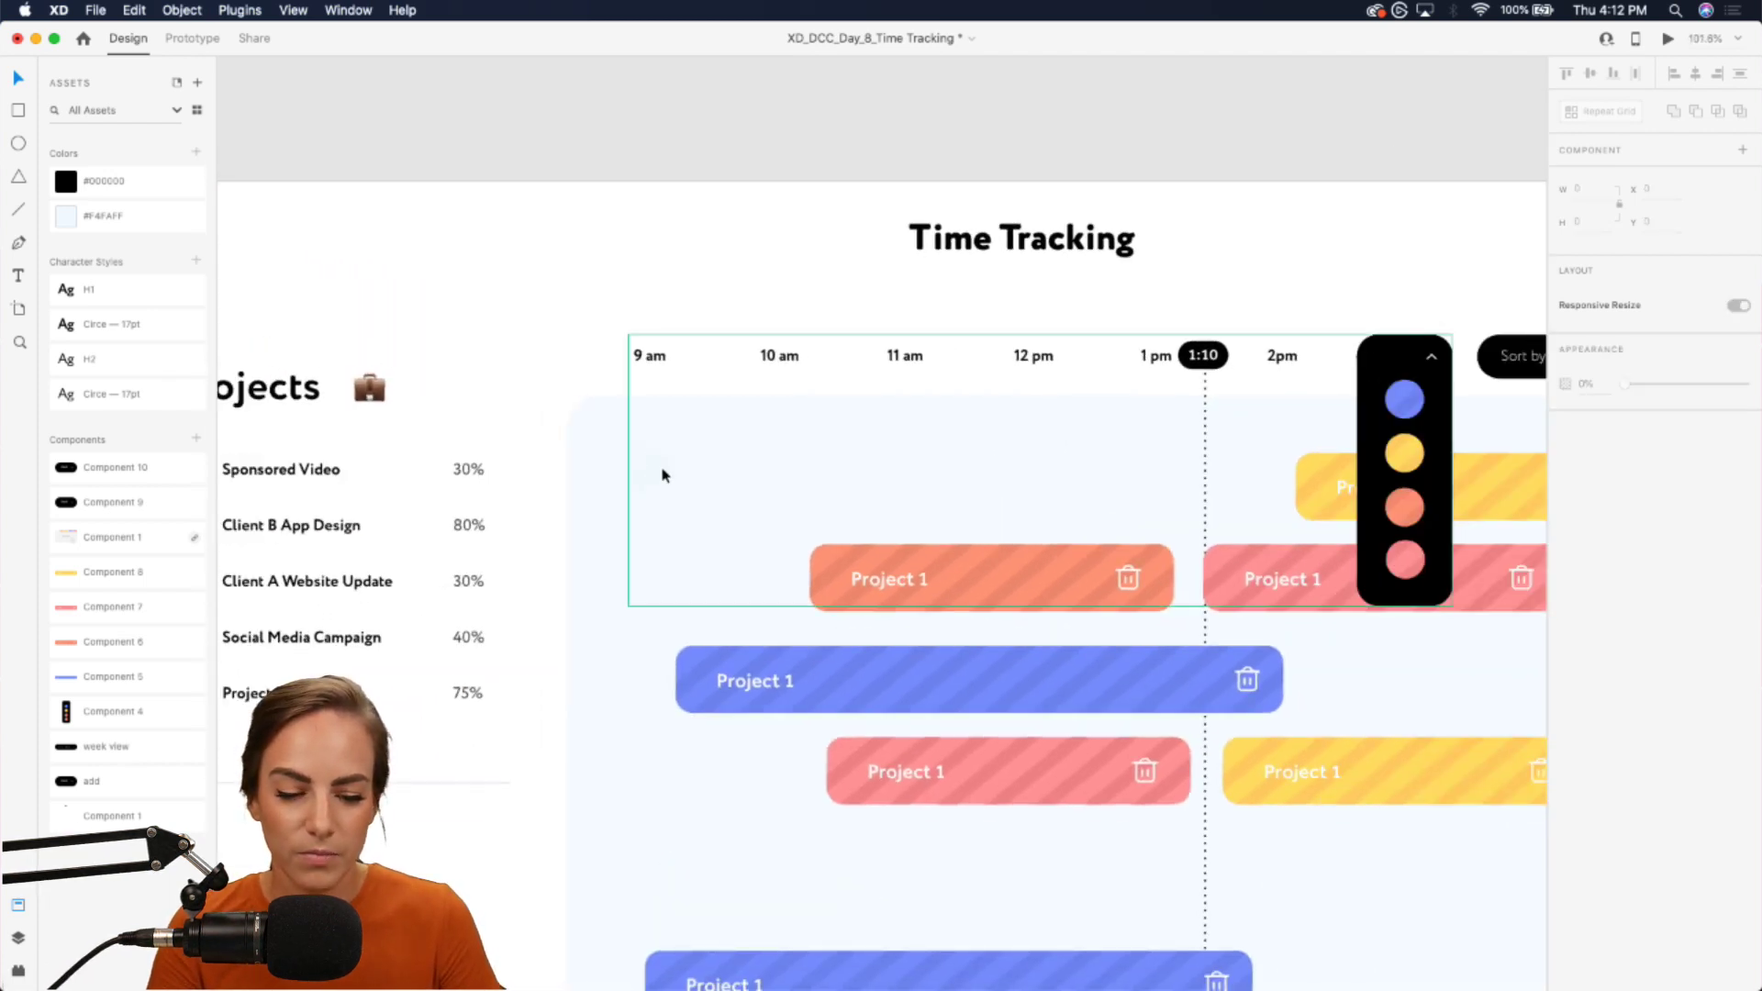
left_click(651, 470)
double_click(647, 468)
left_click(647, 470)
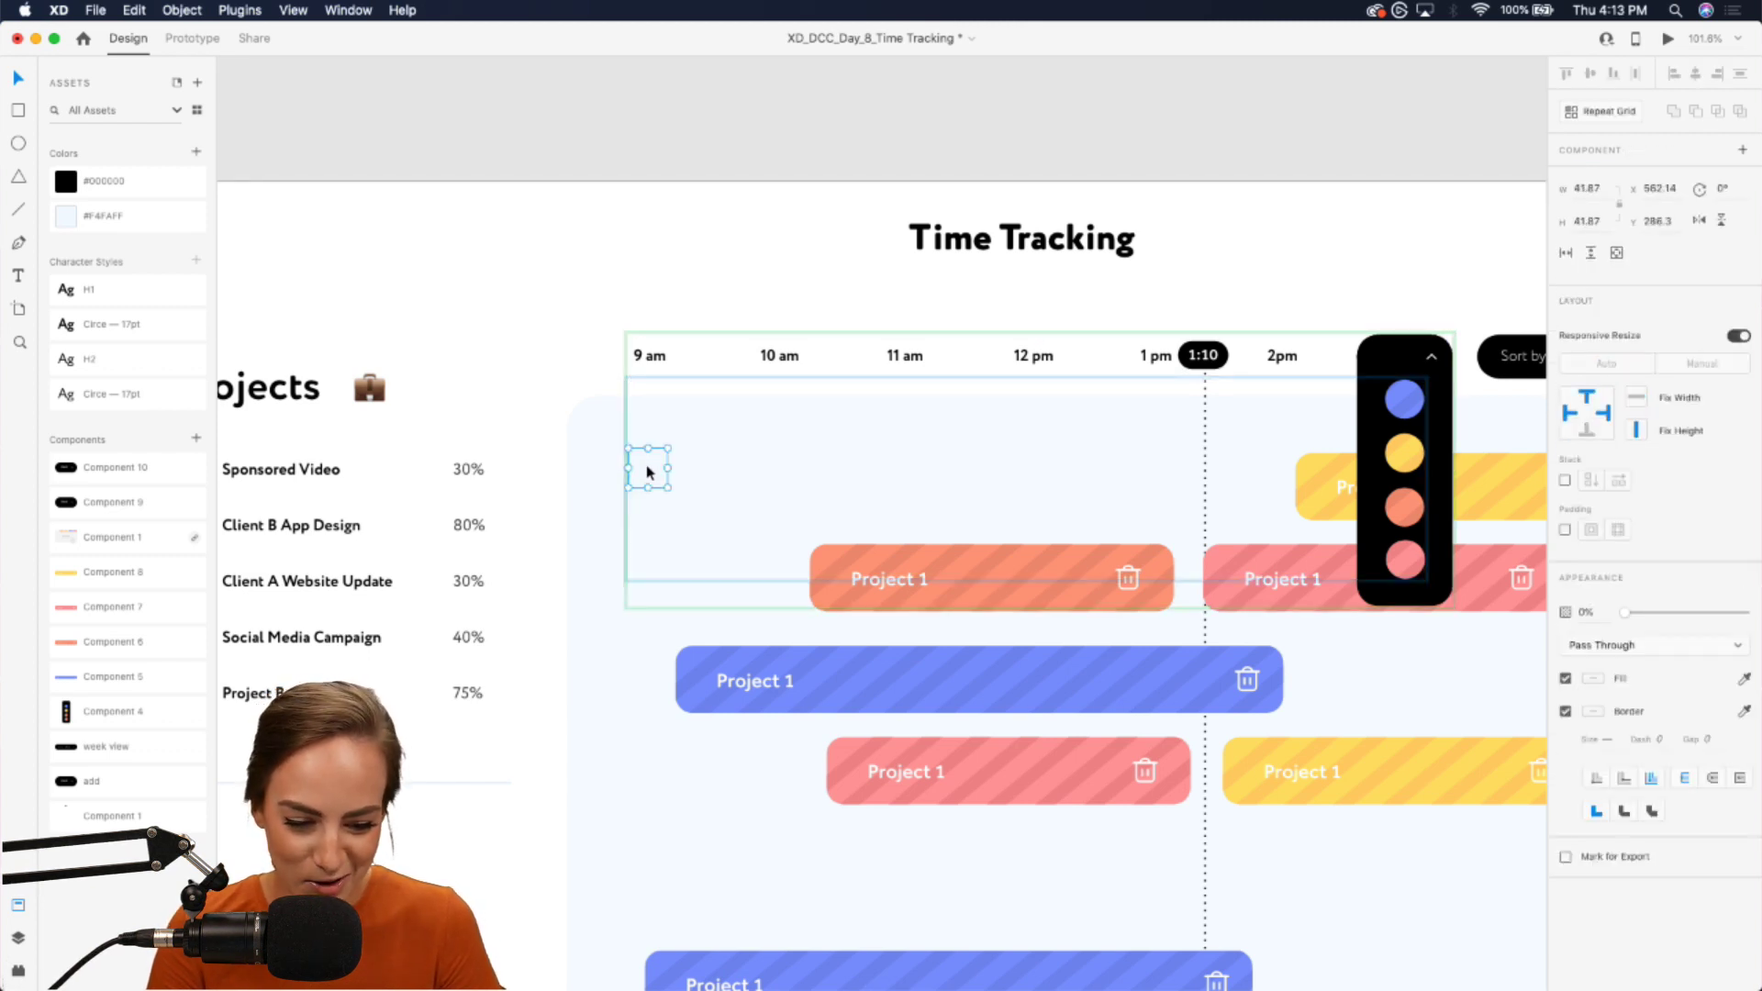
scroll(628, 454, "up", 5)
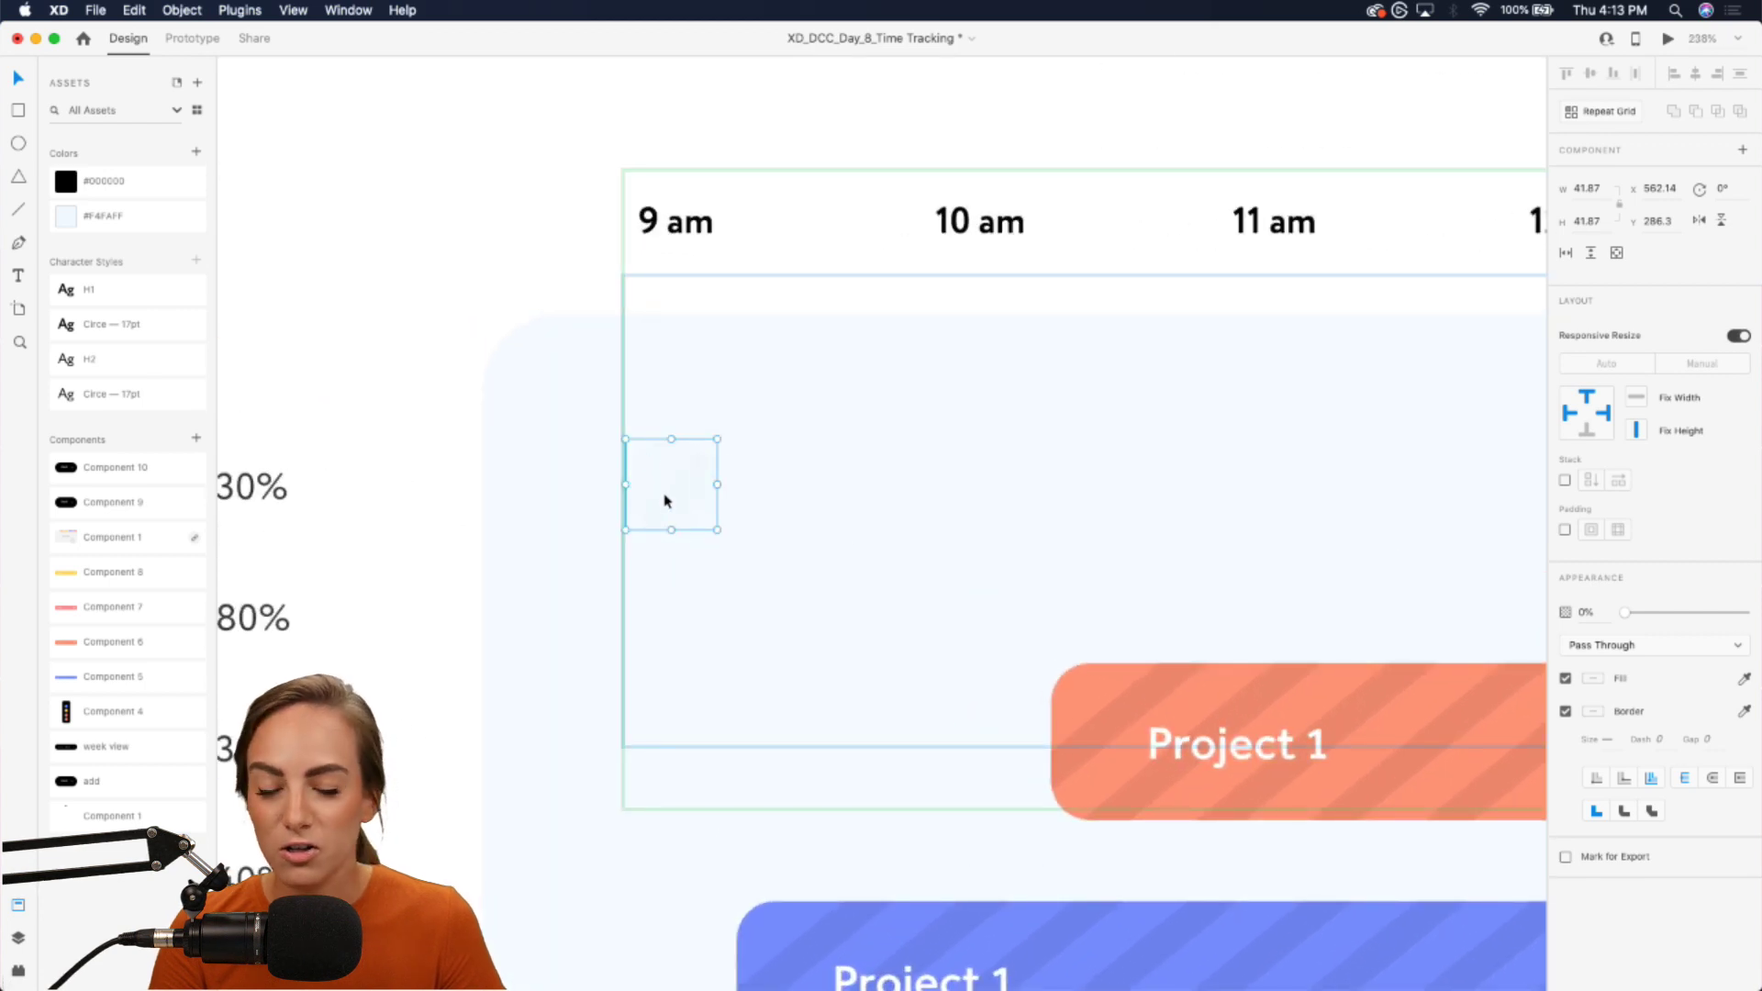
left_click_drag(1626, 612, 1759, 610)
scroll(987, 542, "down", 5)
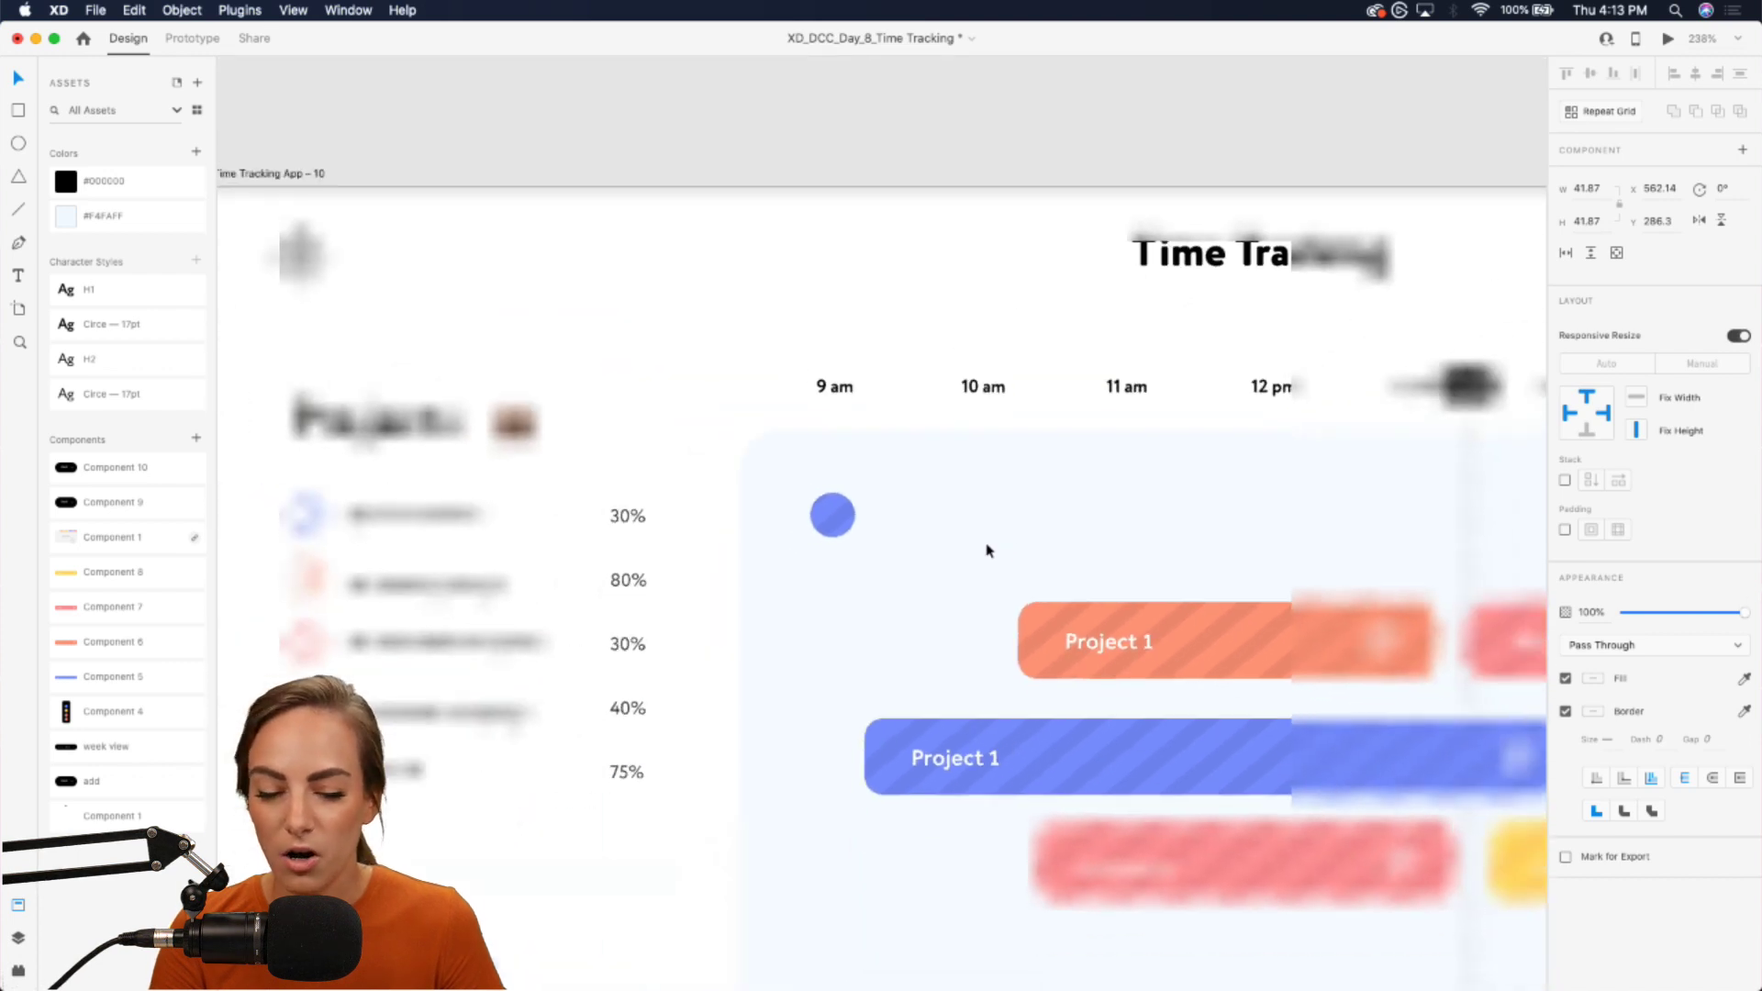
scroll(987, 550, "down", 3)
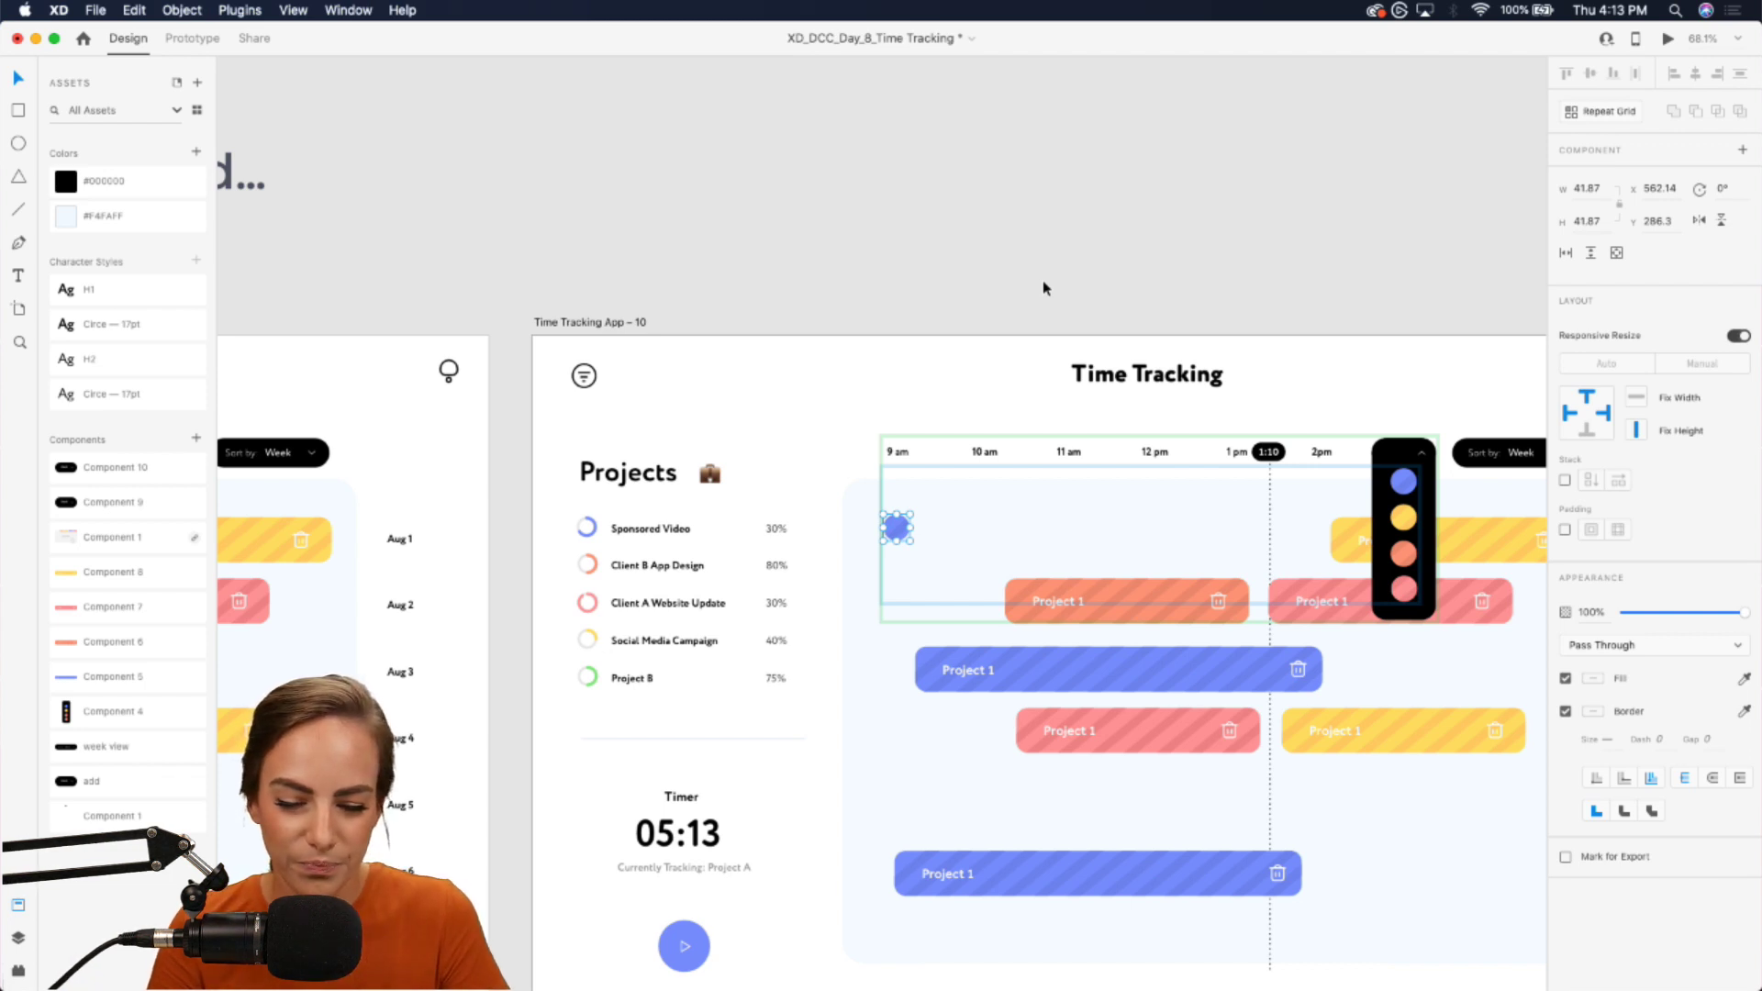
left_click(962, 276)
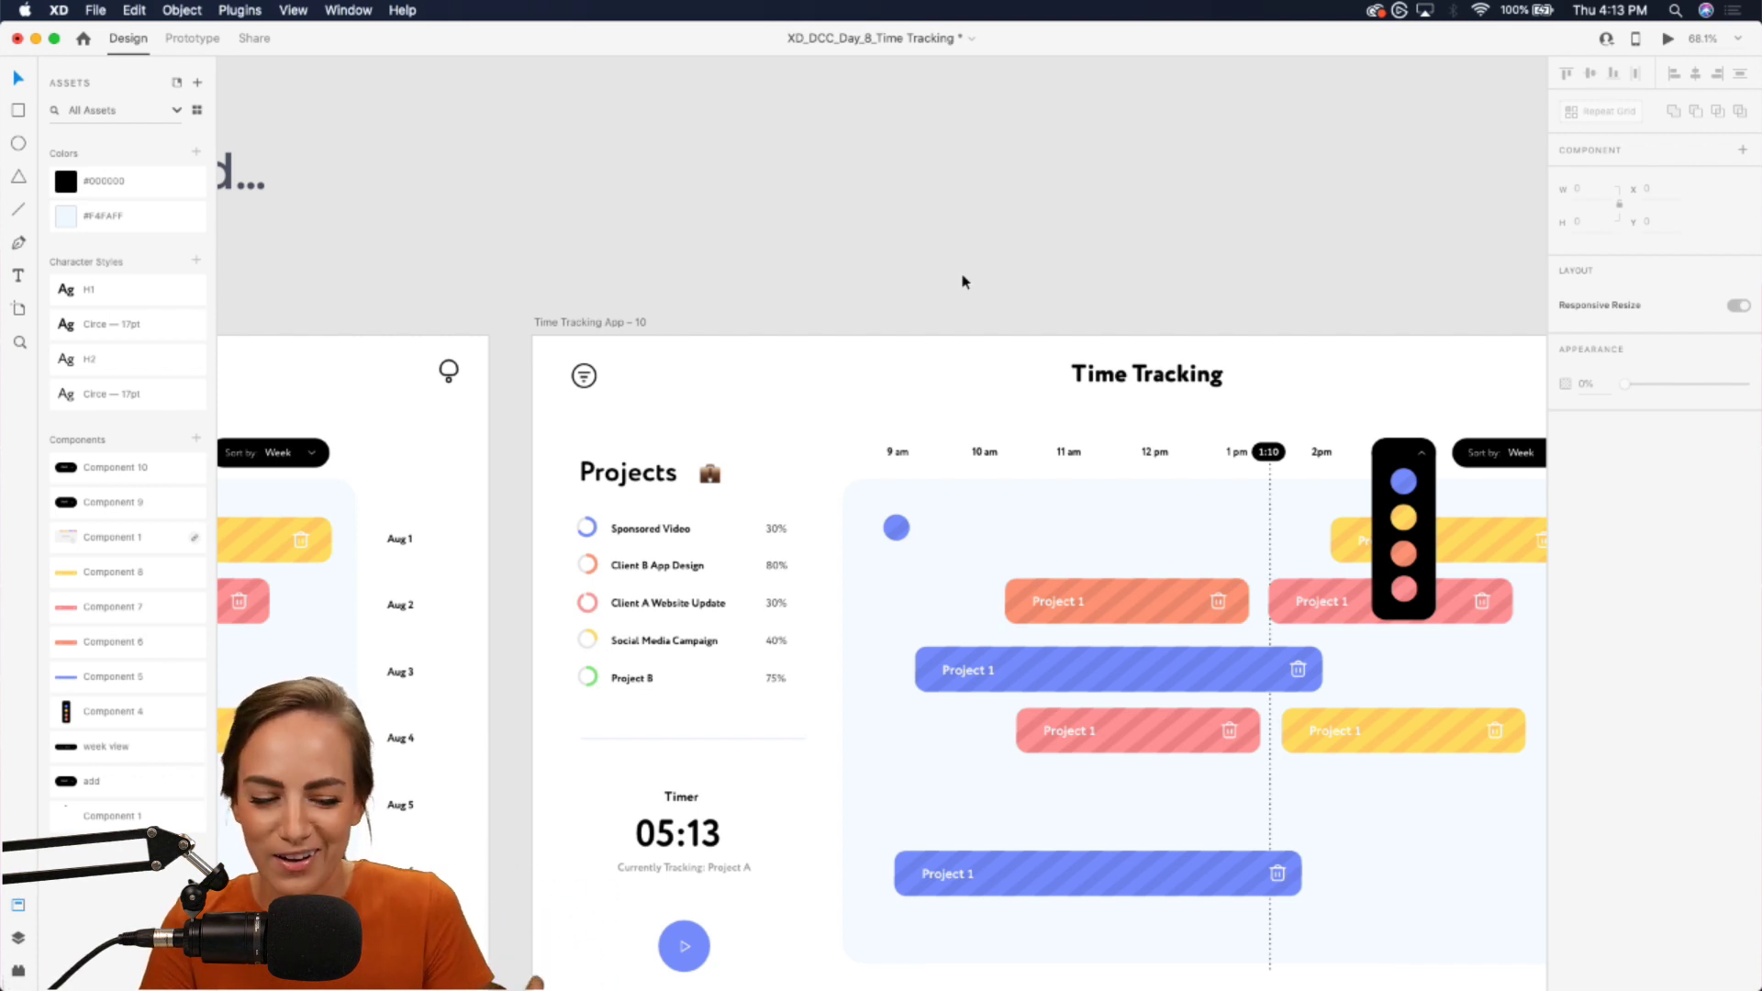
- In prototype mode, try linking the dropdown's blue circle on Time Tracking App – 9 to Time Tracking App – 10 with a Tap trigger and Auto-Animate
scroll(964, 280, "left", 10)
key("ctrl+Tab")
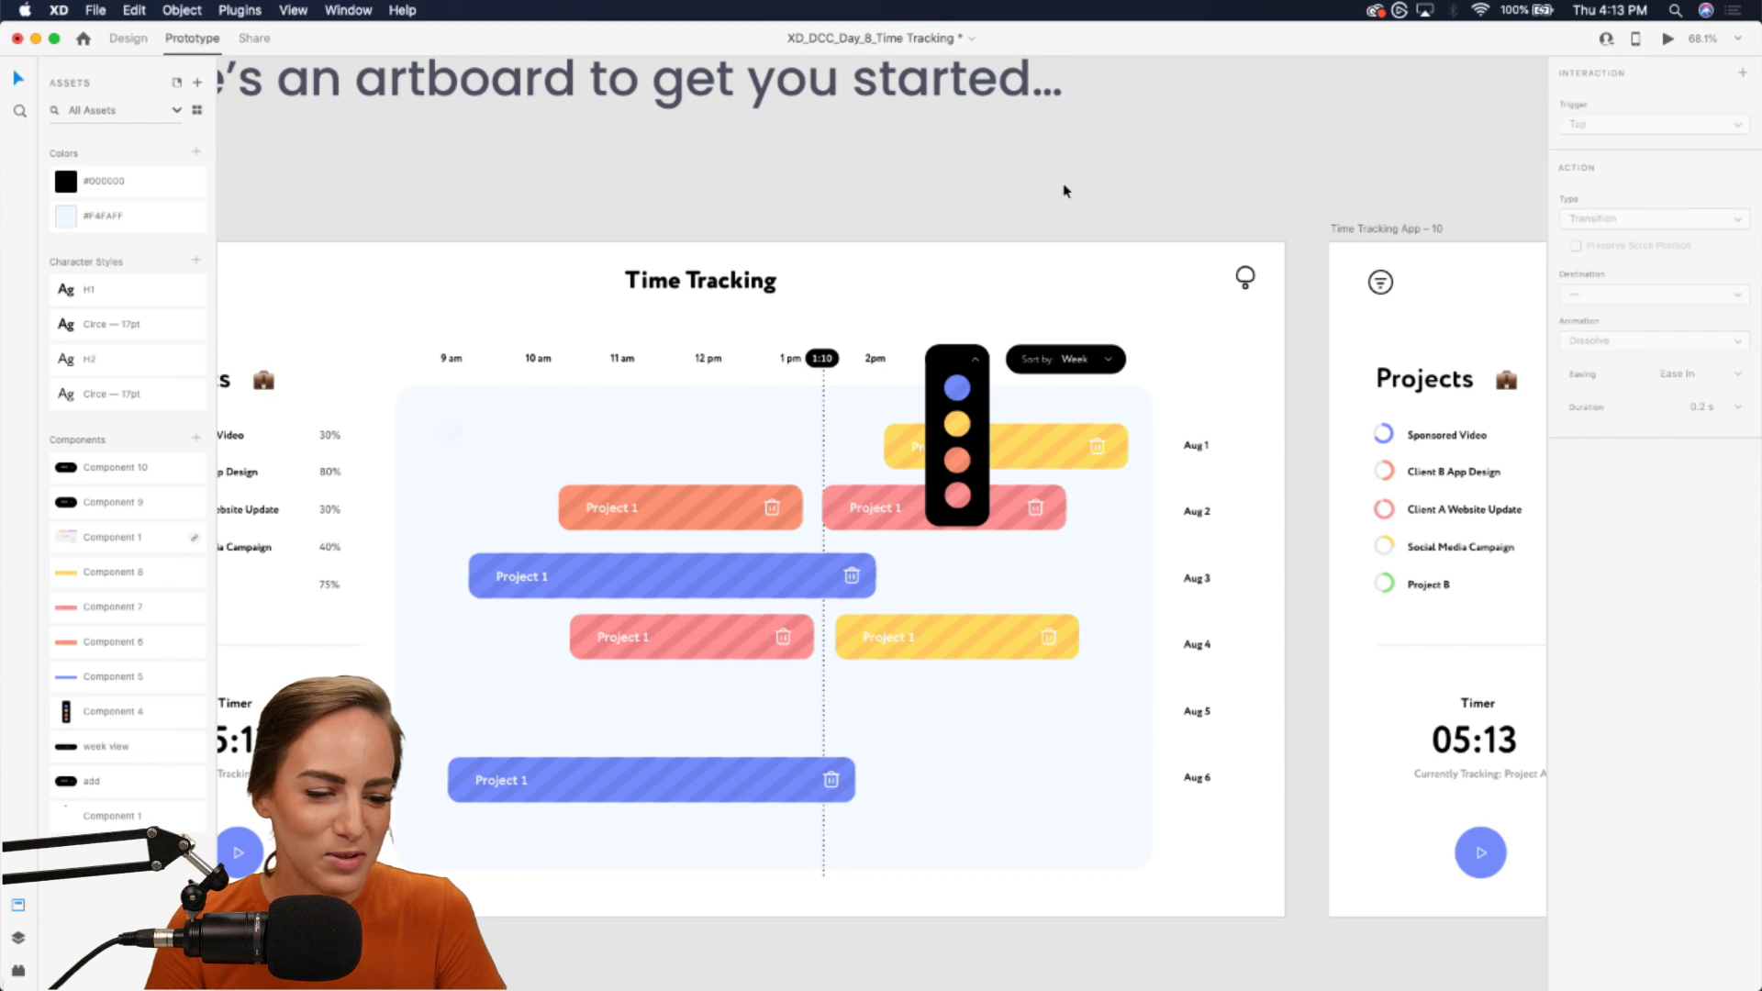
scroll(1064, 191, "right", 3)
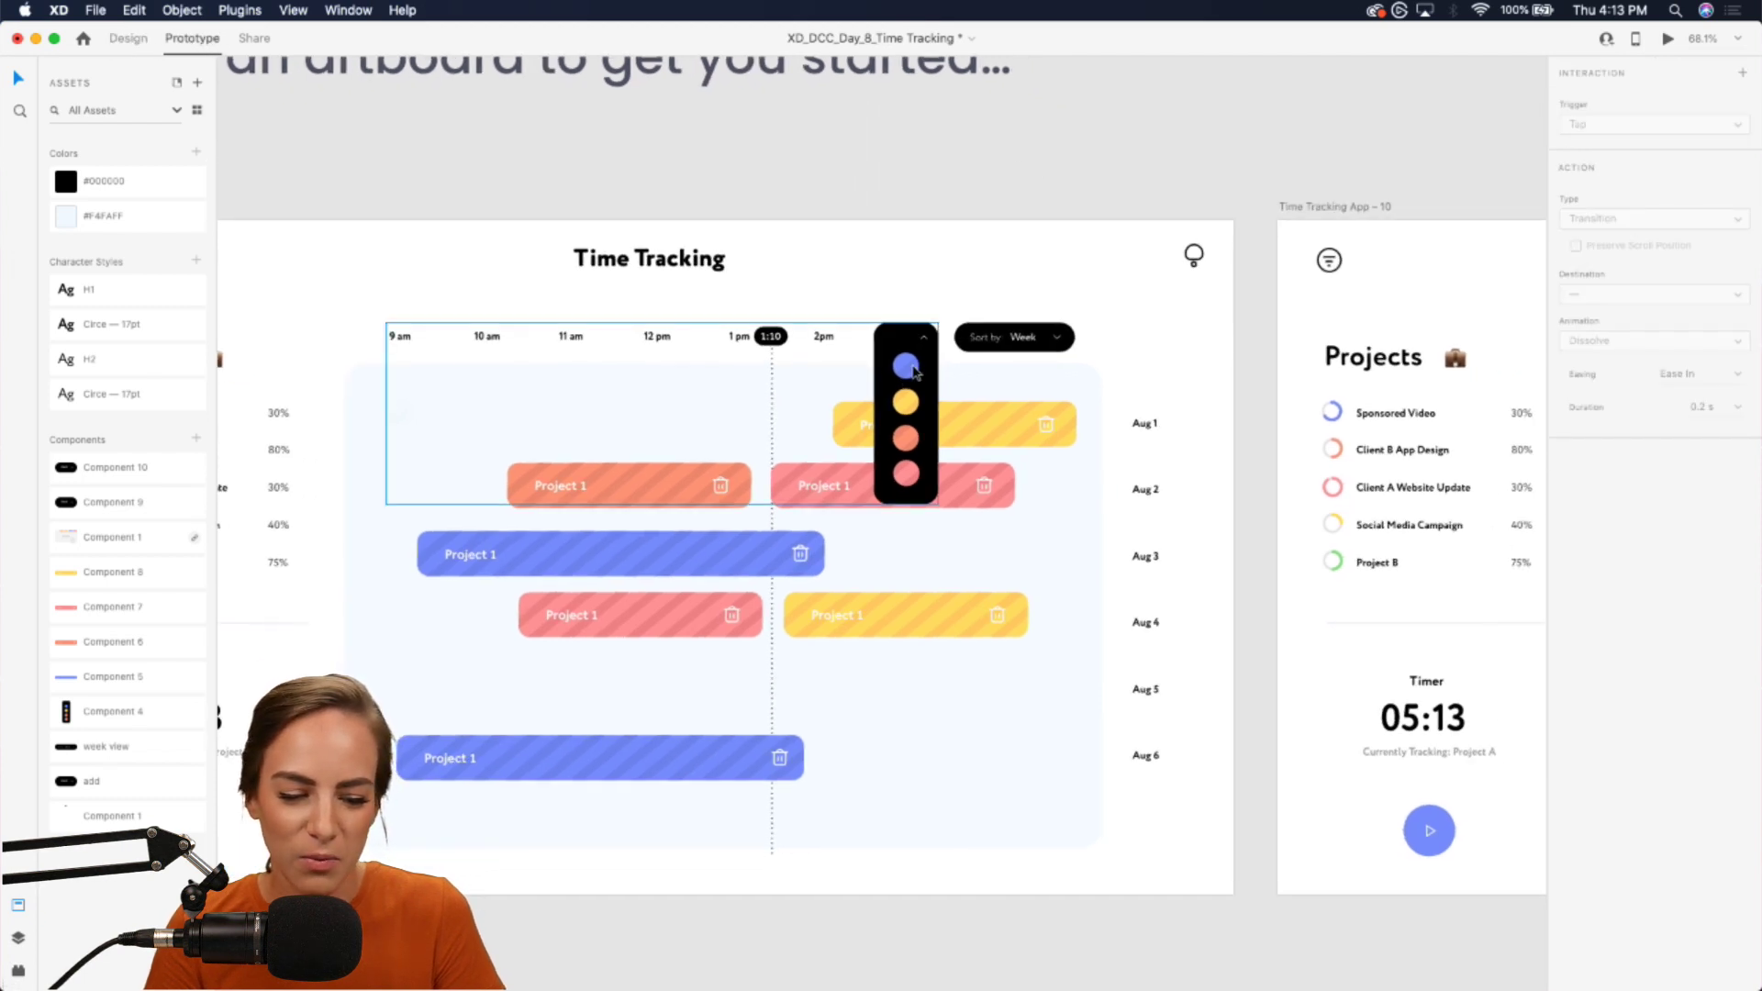
left_click(913, 370)
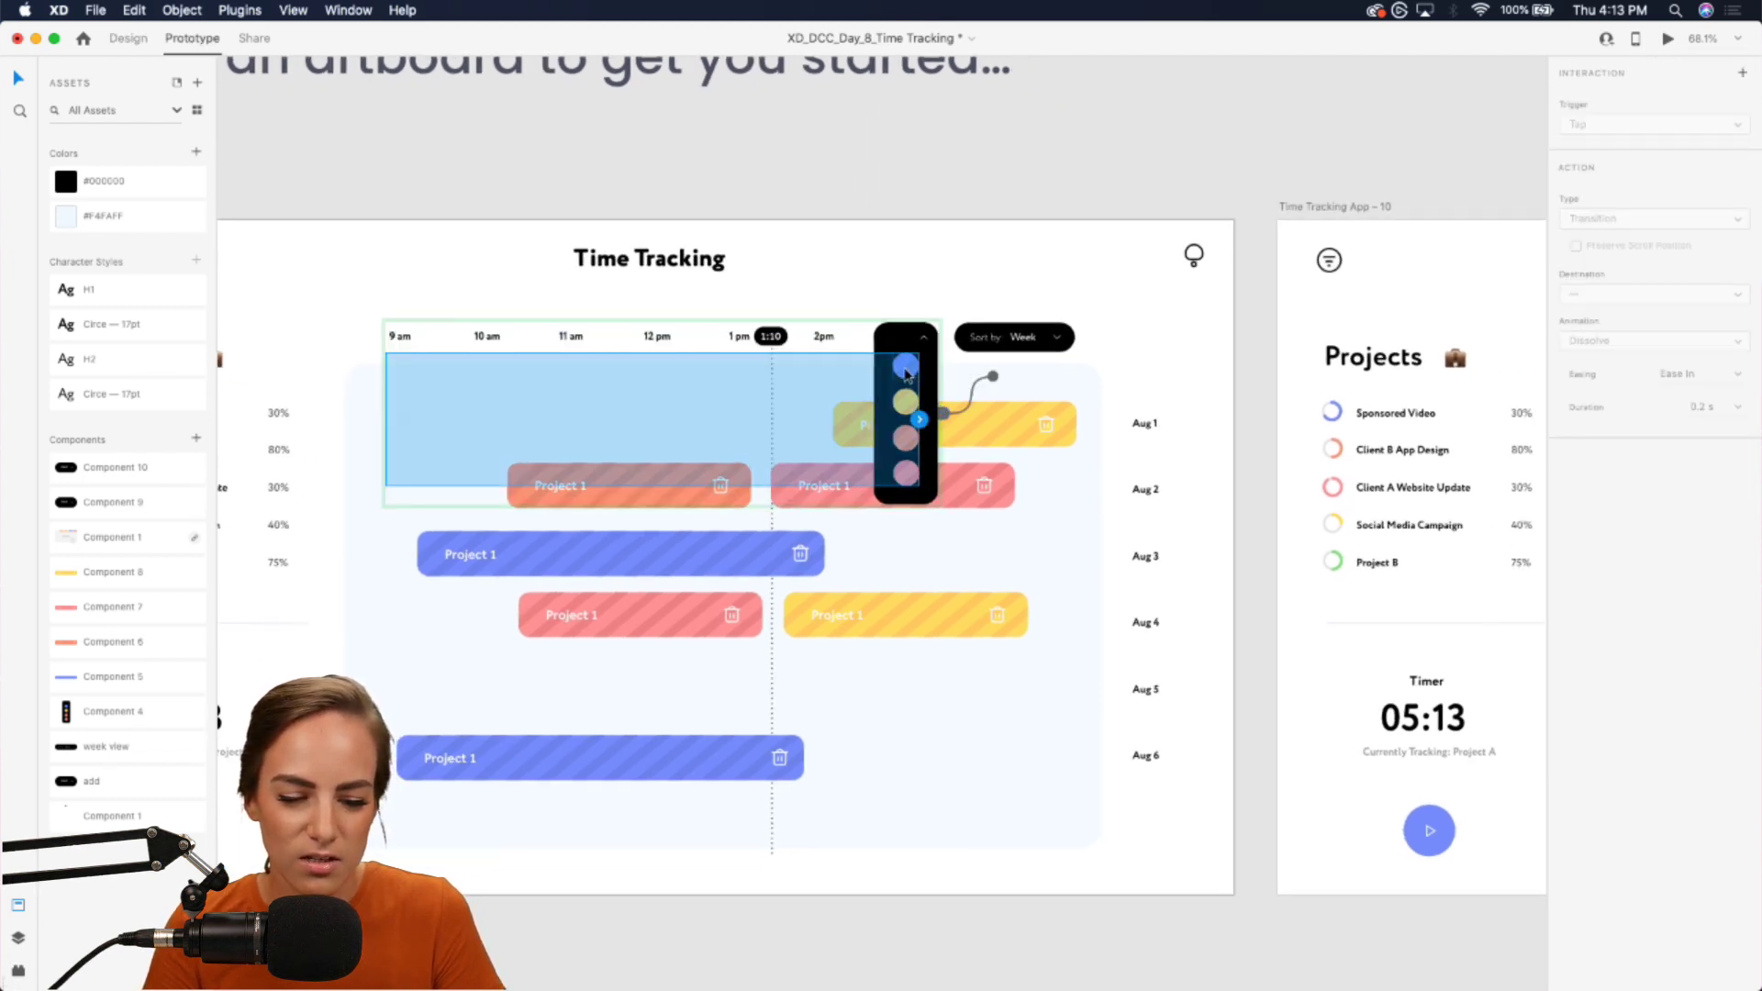
scroll(905, 371, "right", 10)
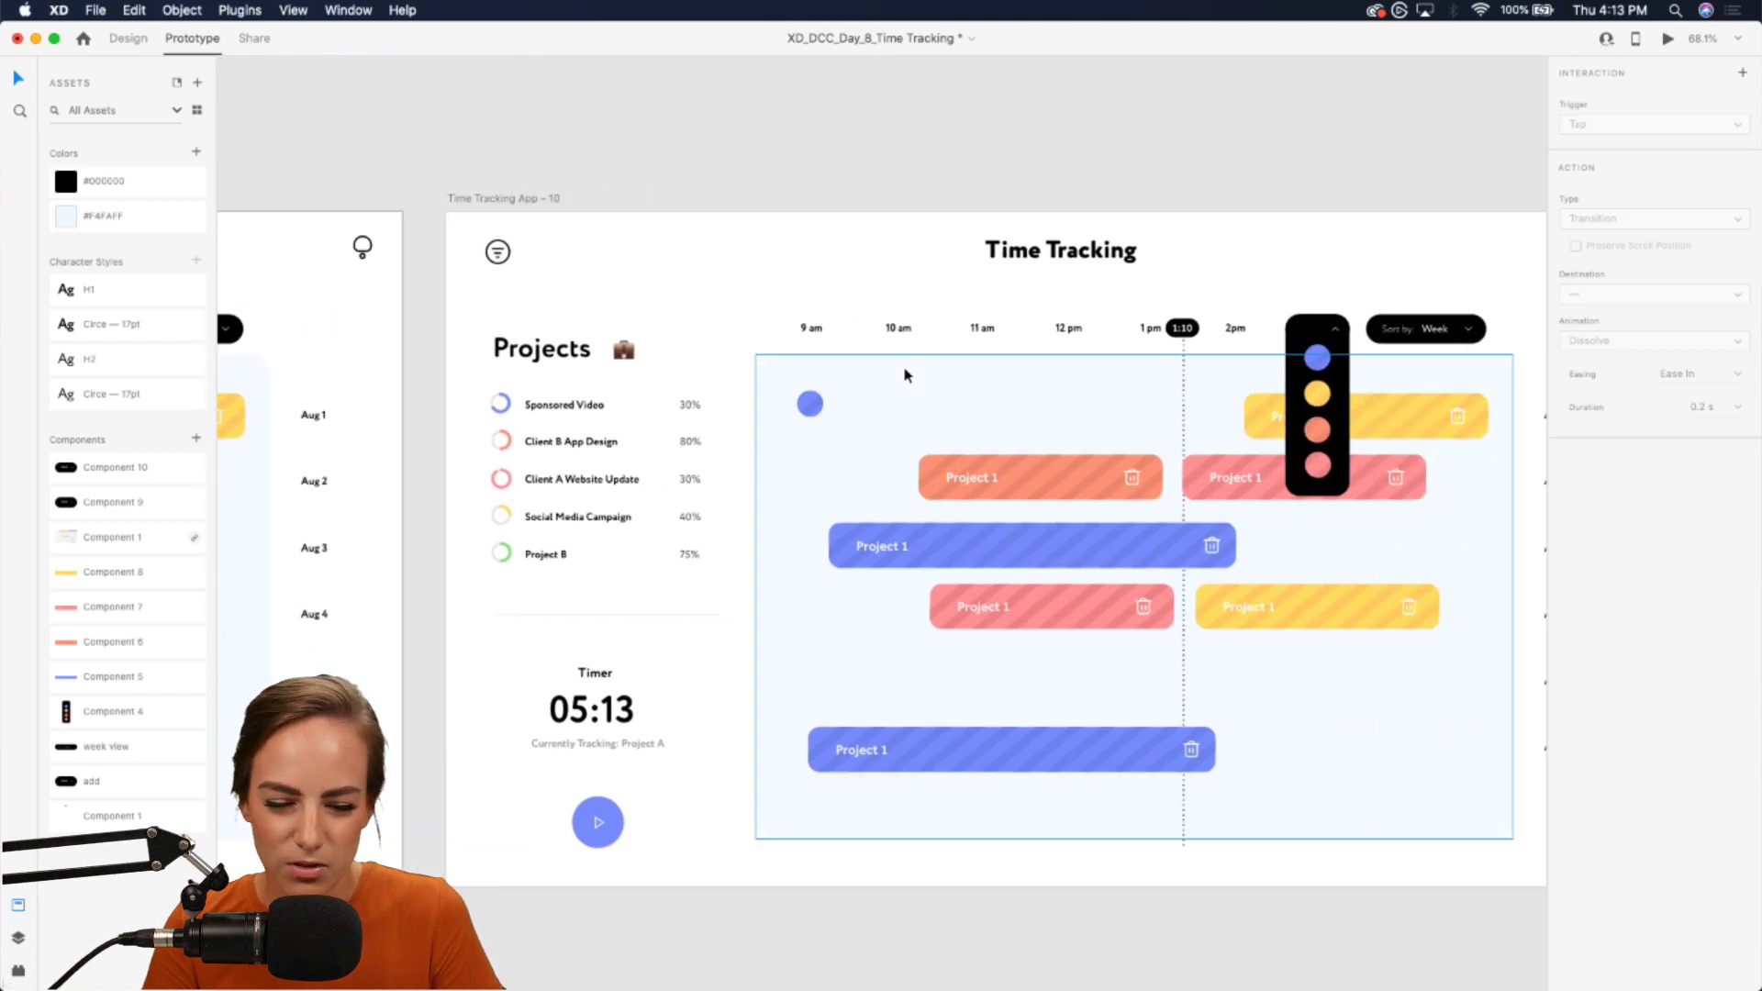
scroll(905, 375, "left", 10)
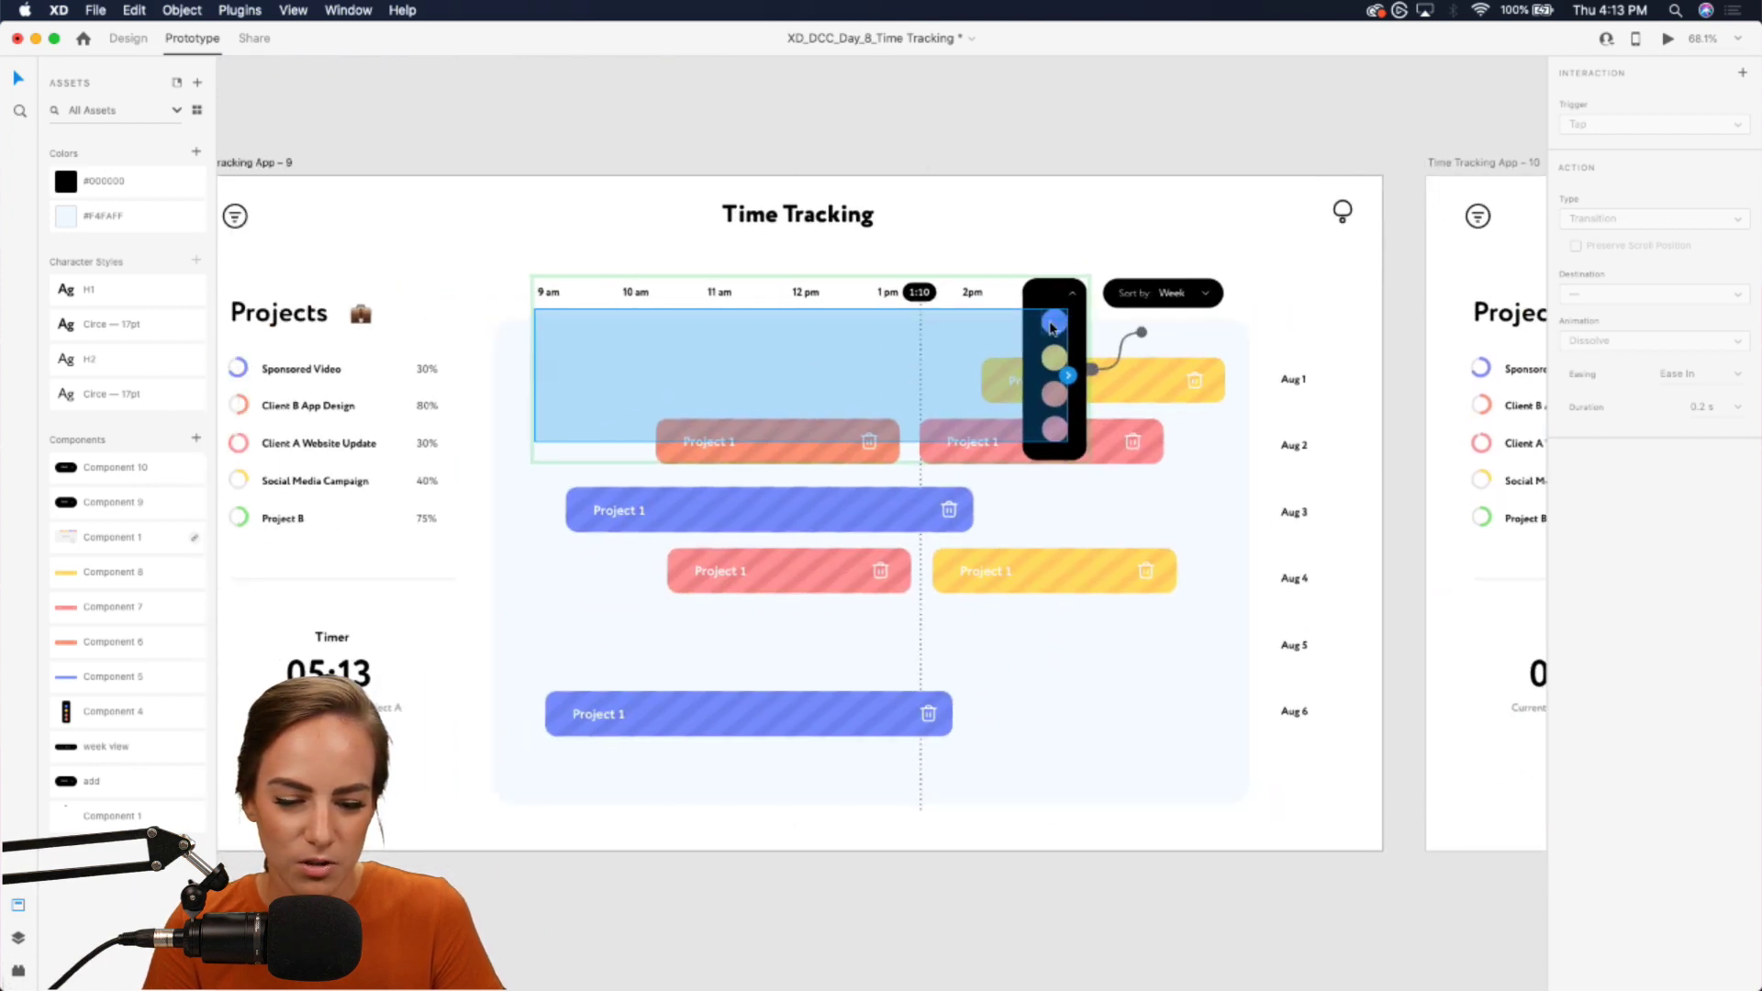
left_click(1051, 329)
scroll(1054, 329, "right", 5)
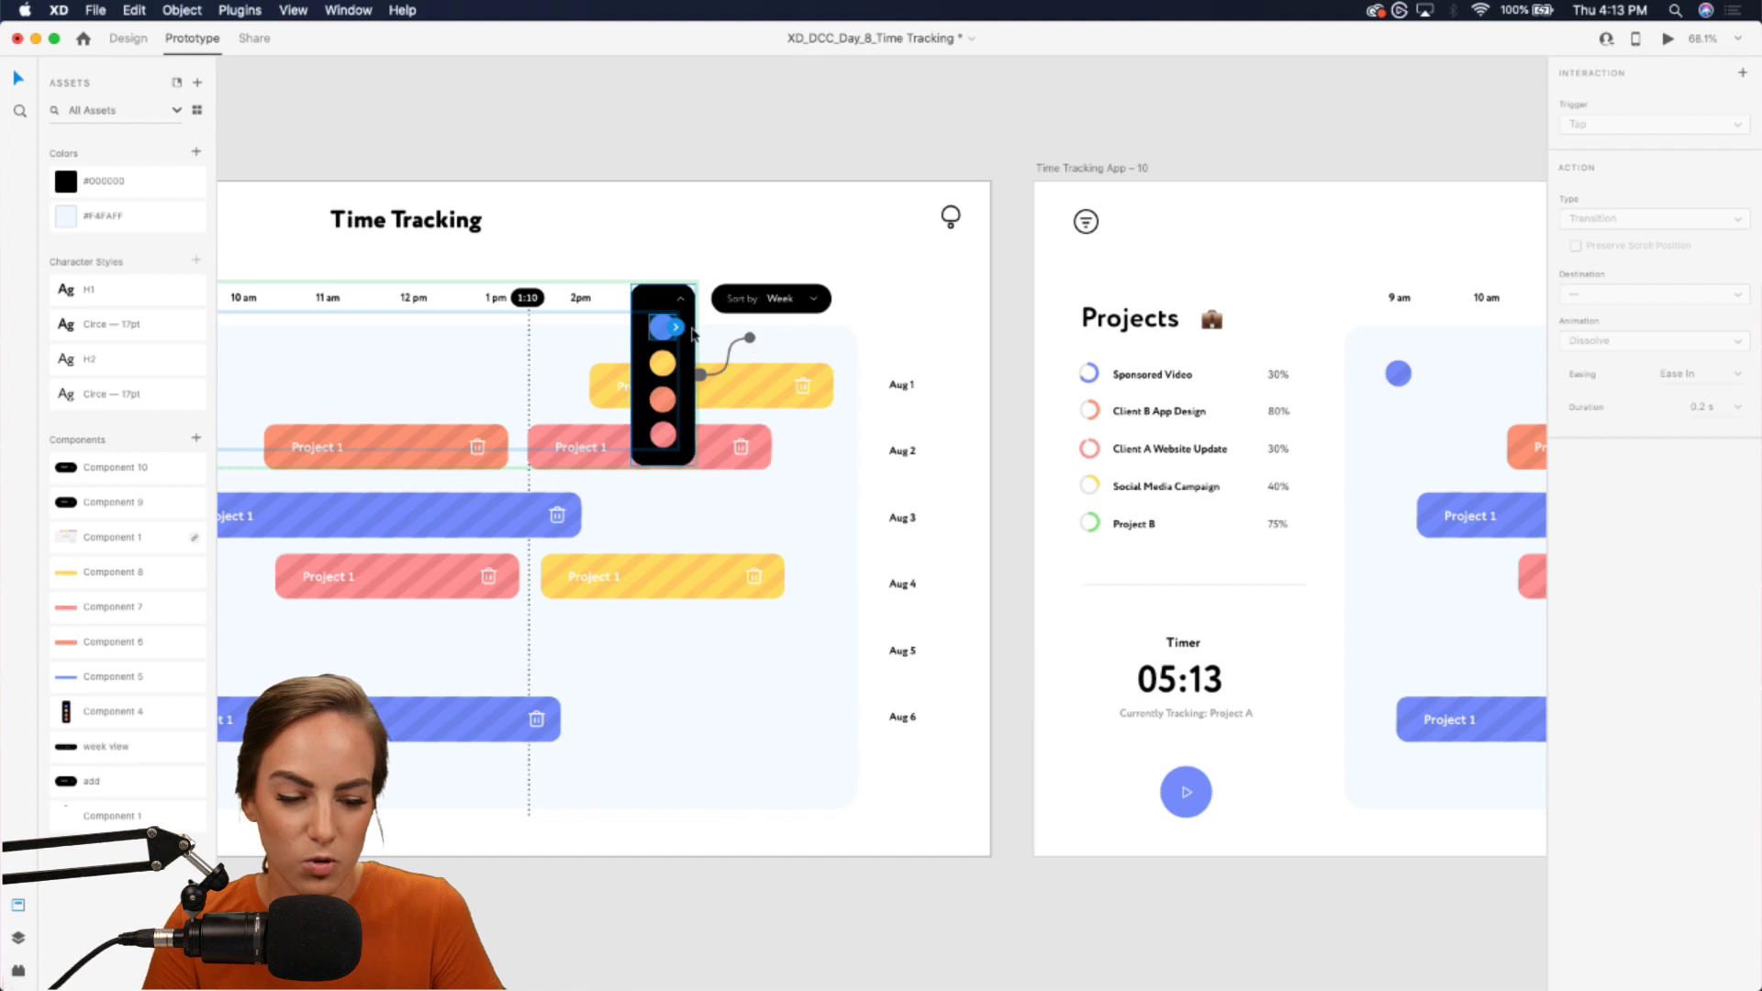
scroll(692, 334, "right", 3)
scroll(556, 330, "up", 5)
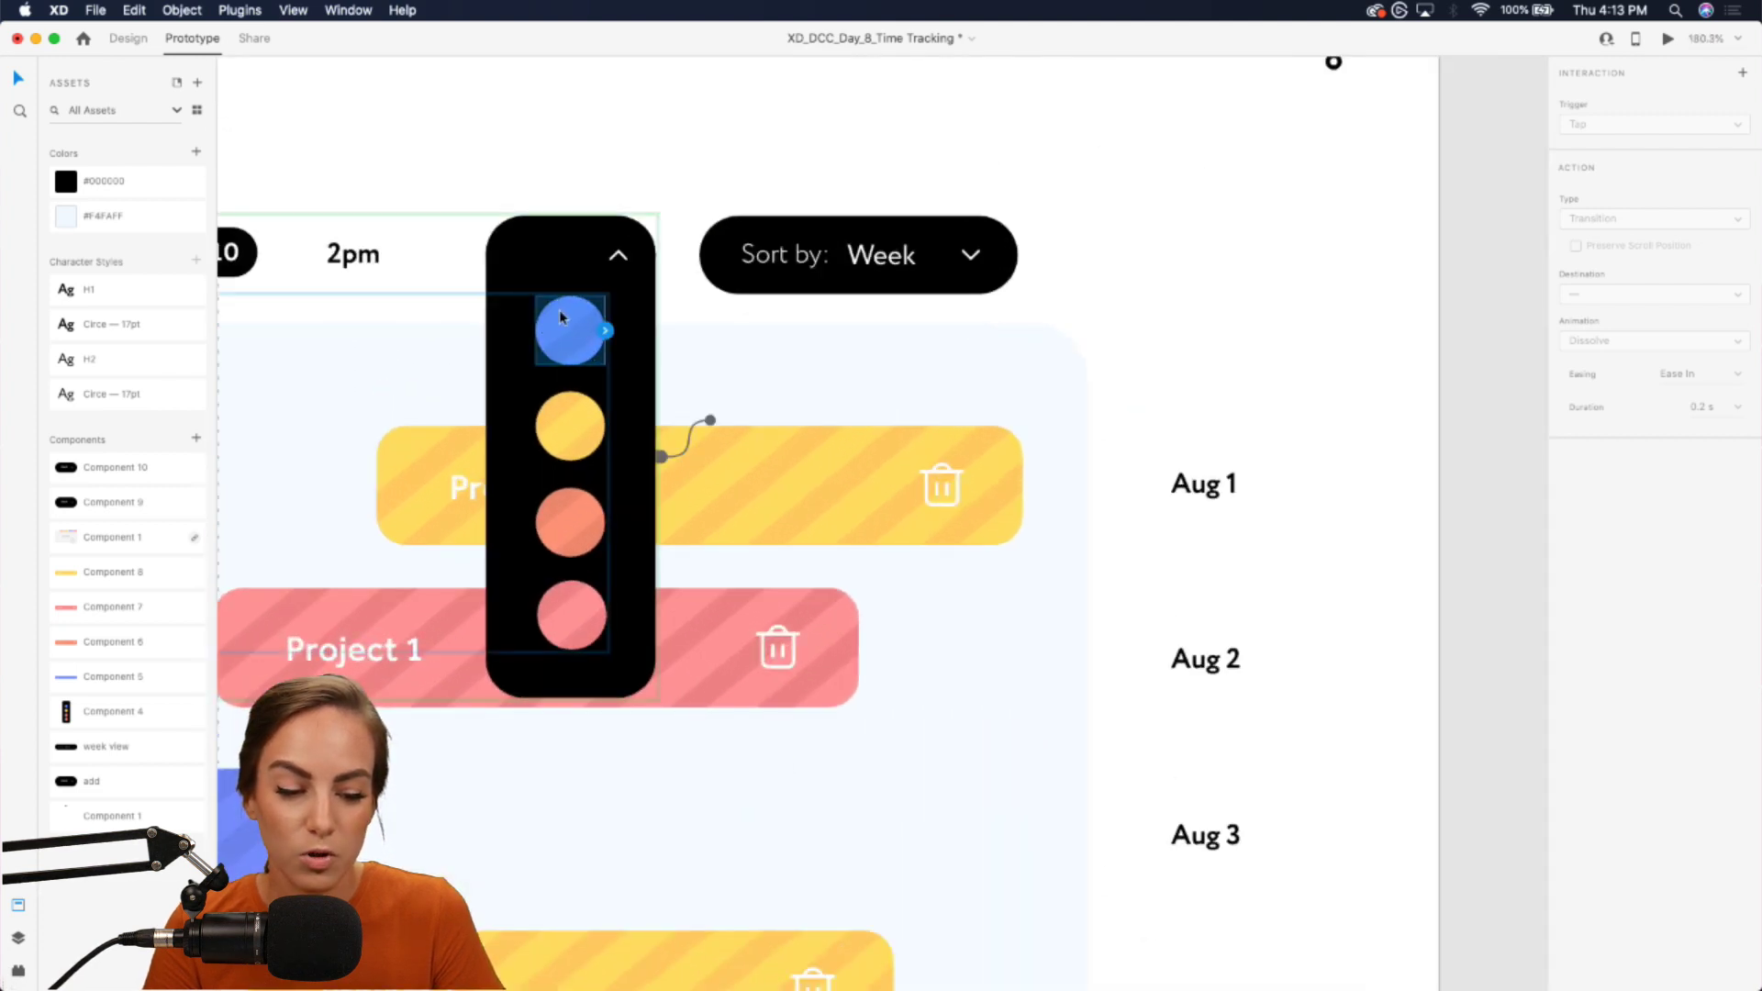
scroll(580, 334, "down", 8)
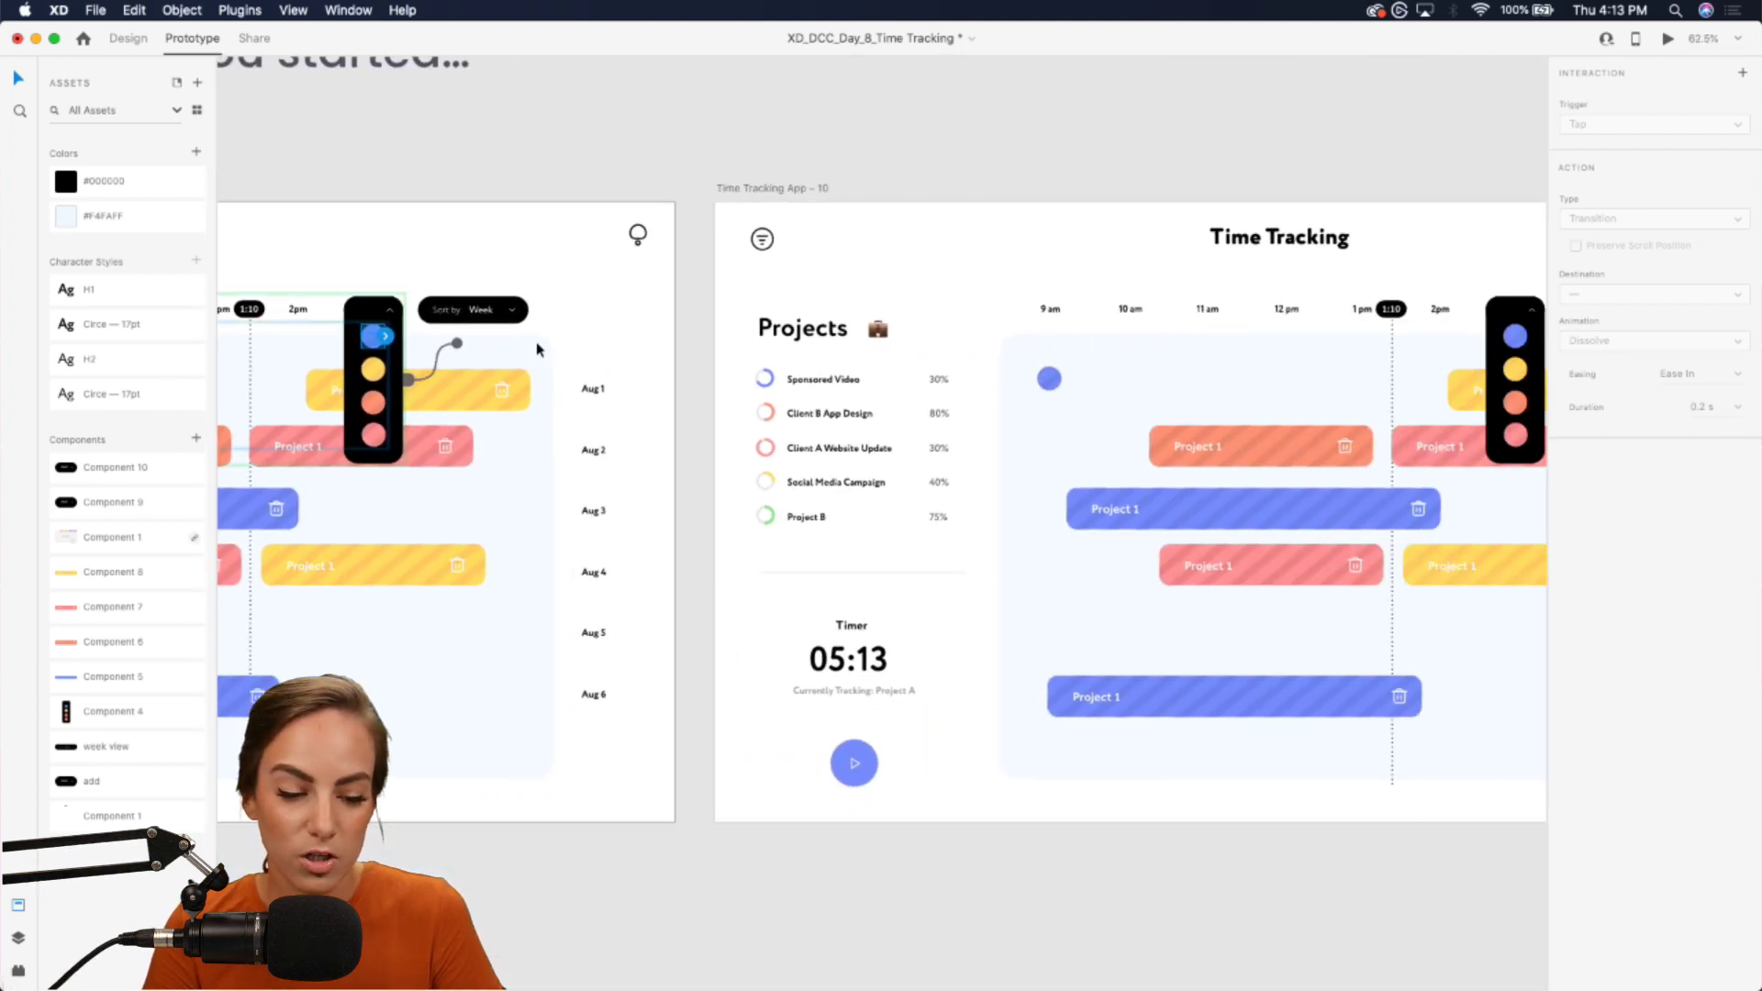
left_click_drag(393, 336, 1046, 383)
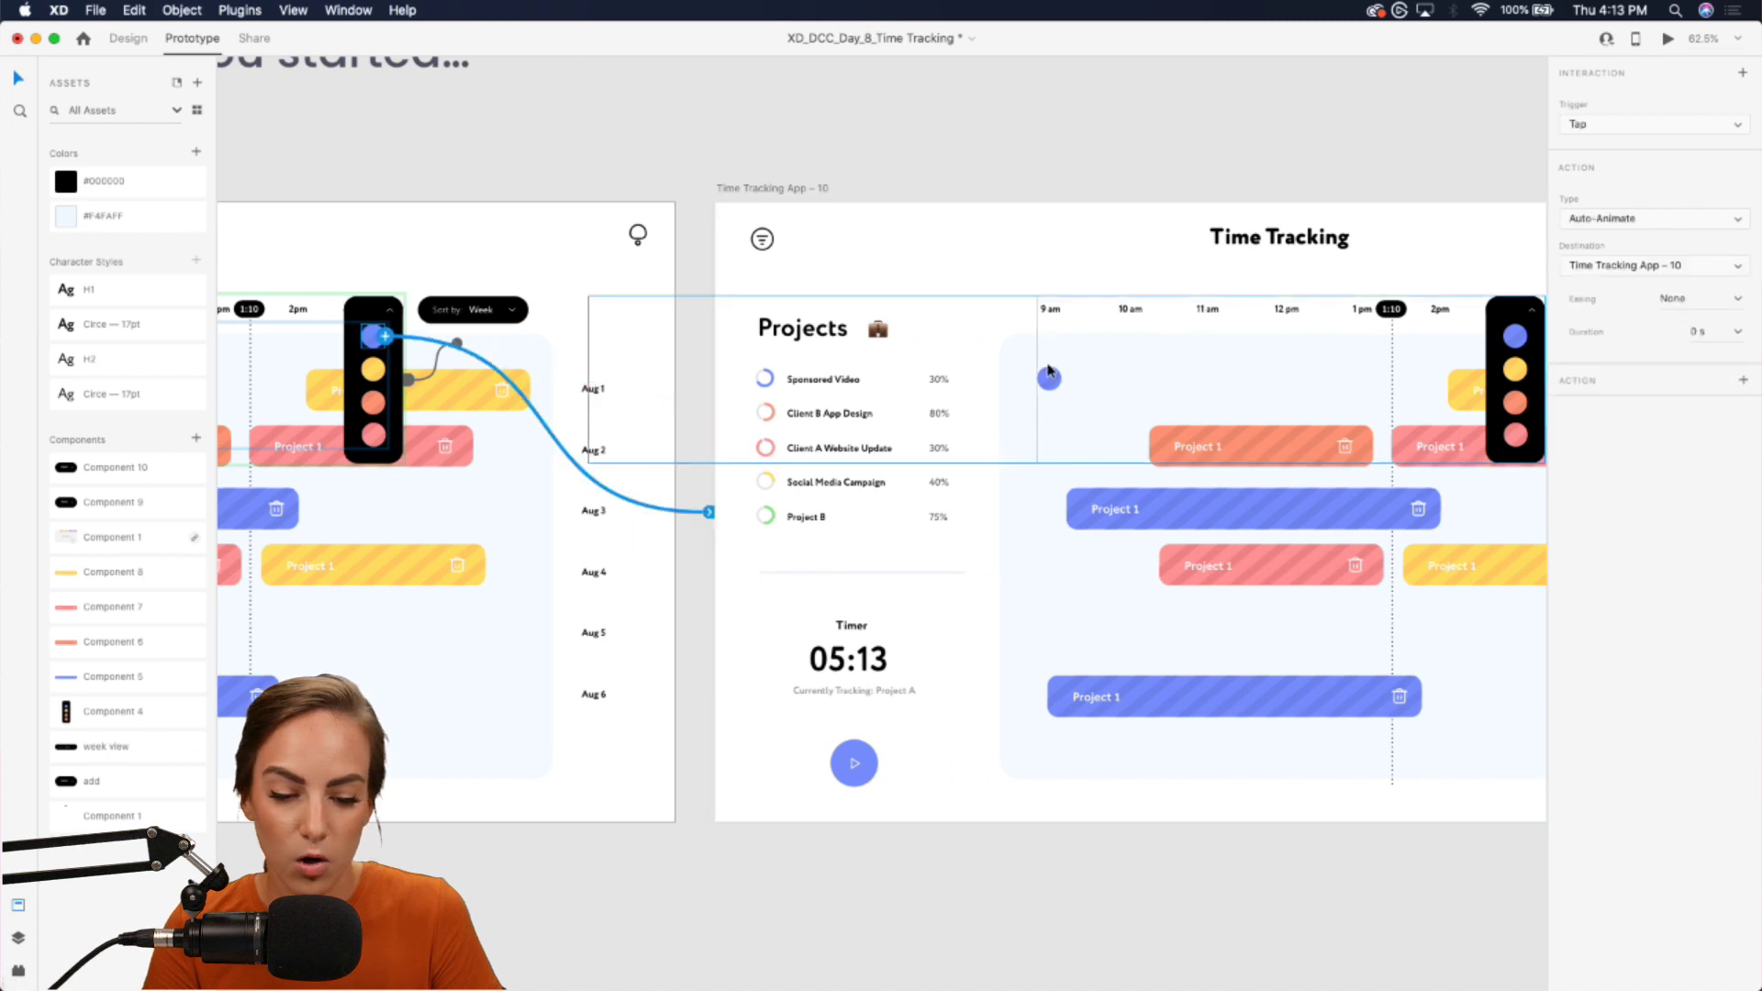
scroll(1056, 384, "right", 5)
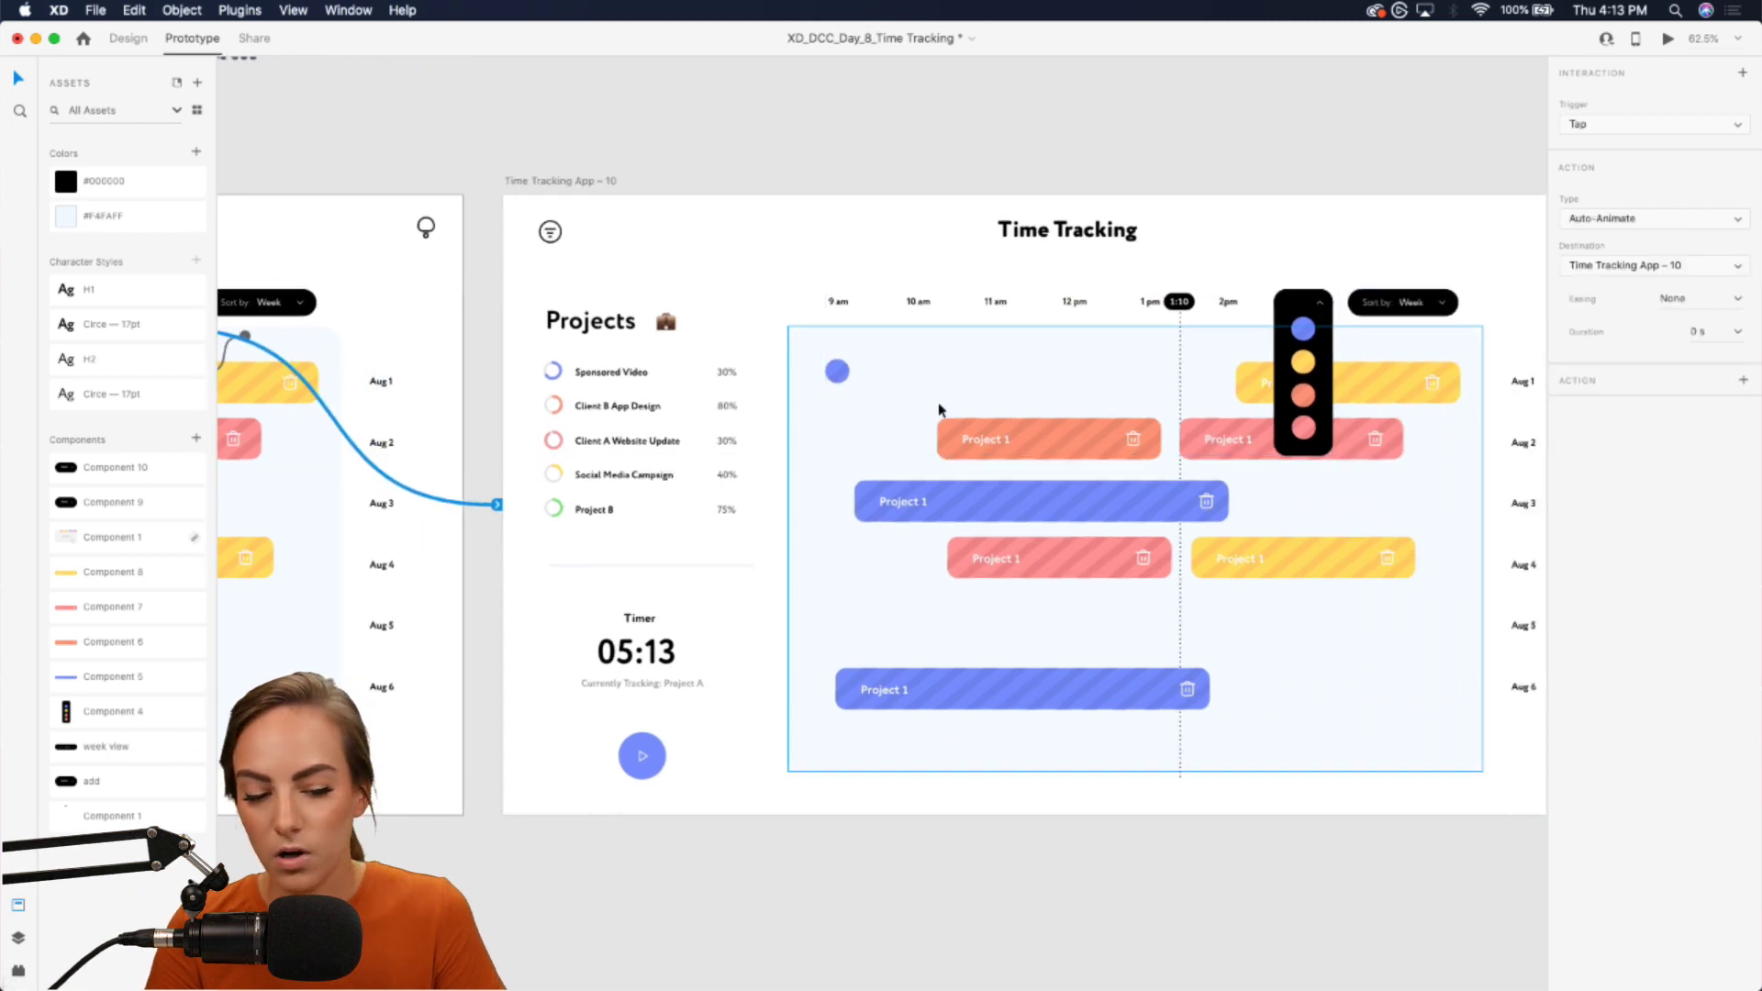
scroll(938, 410, "left", 10)
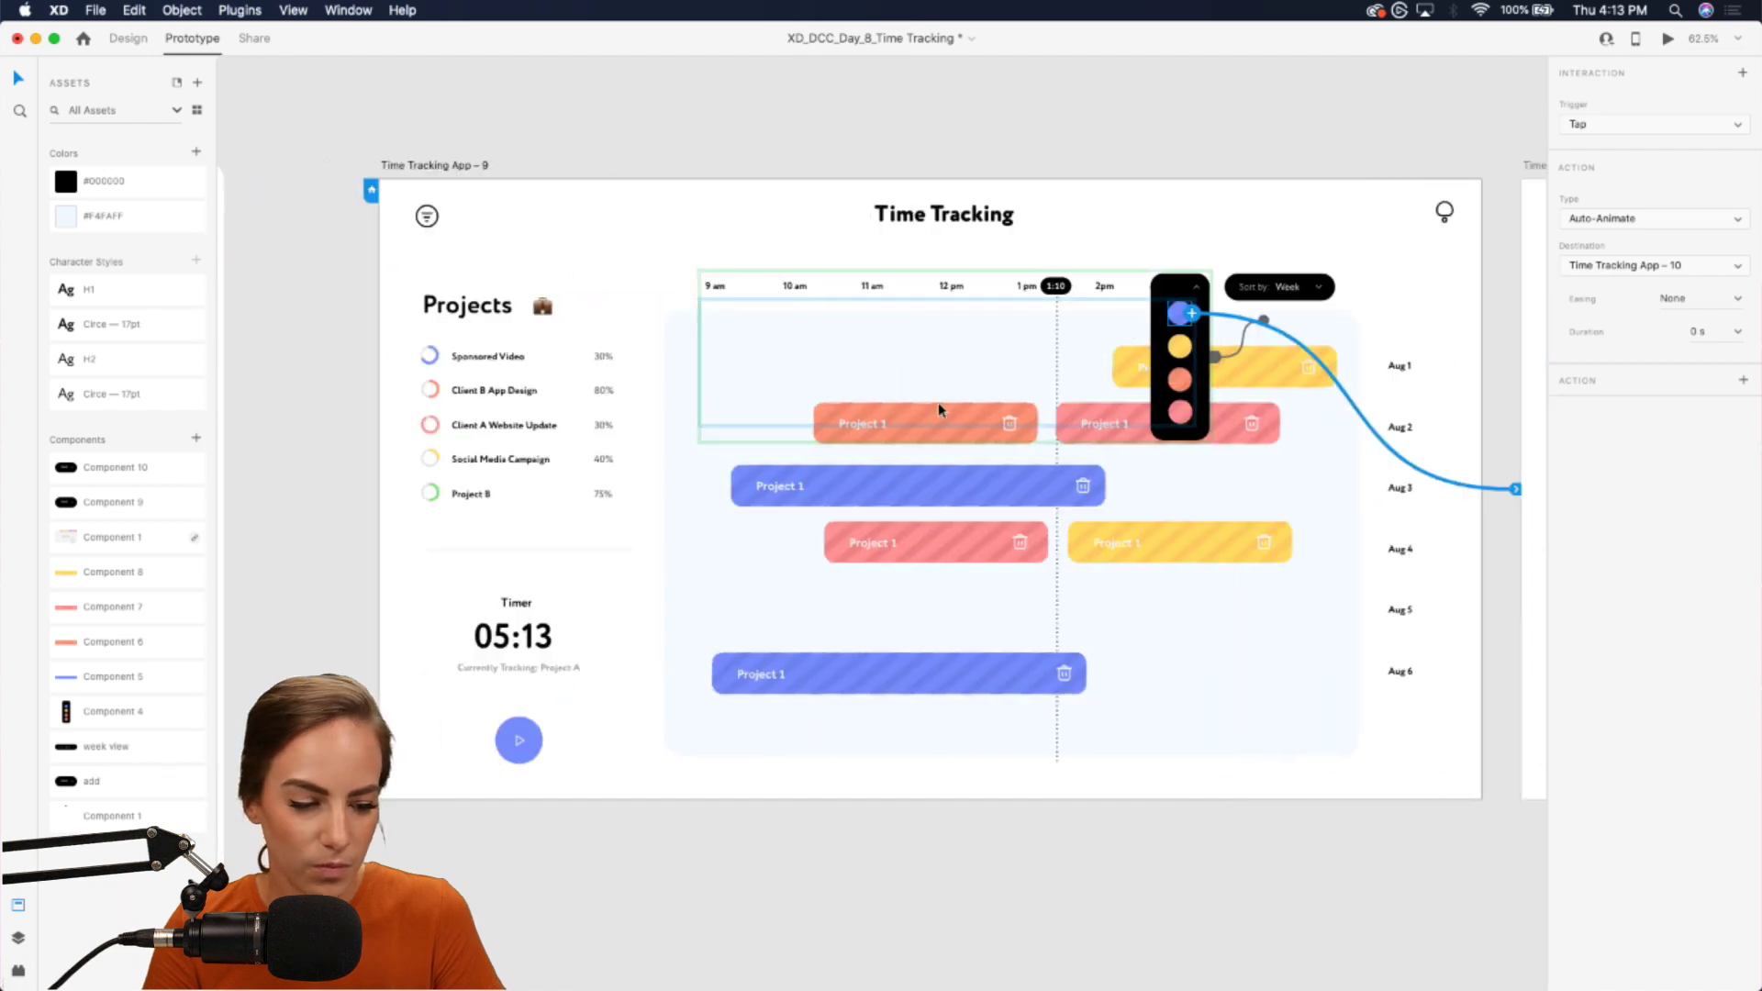
scroll(938, 410, "right", 3)
left_click(1148, 138)
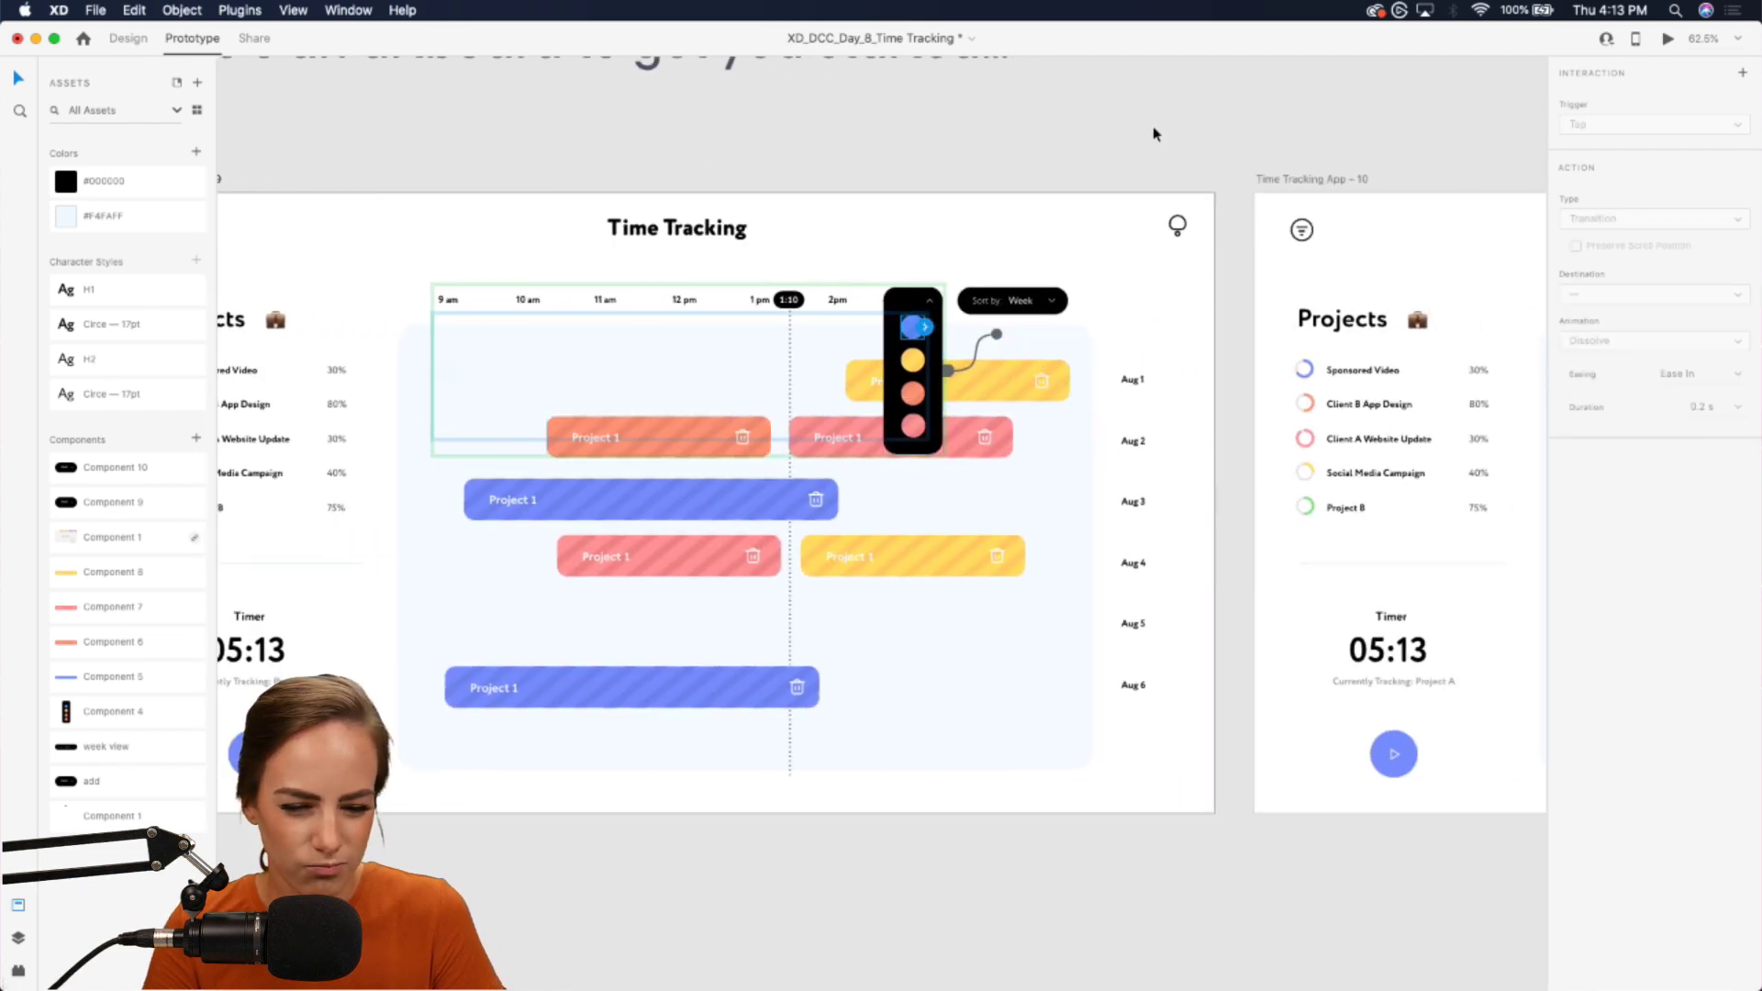
- Preview the Time Tracking App – 9 artboard to check the blue circle in the open Add dropdown
double_click(914, 333)
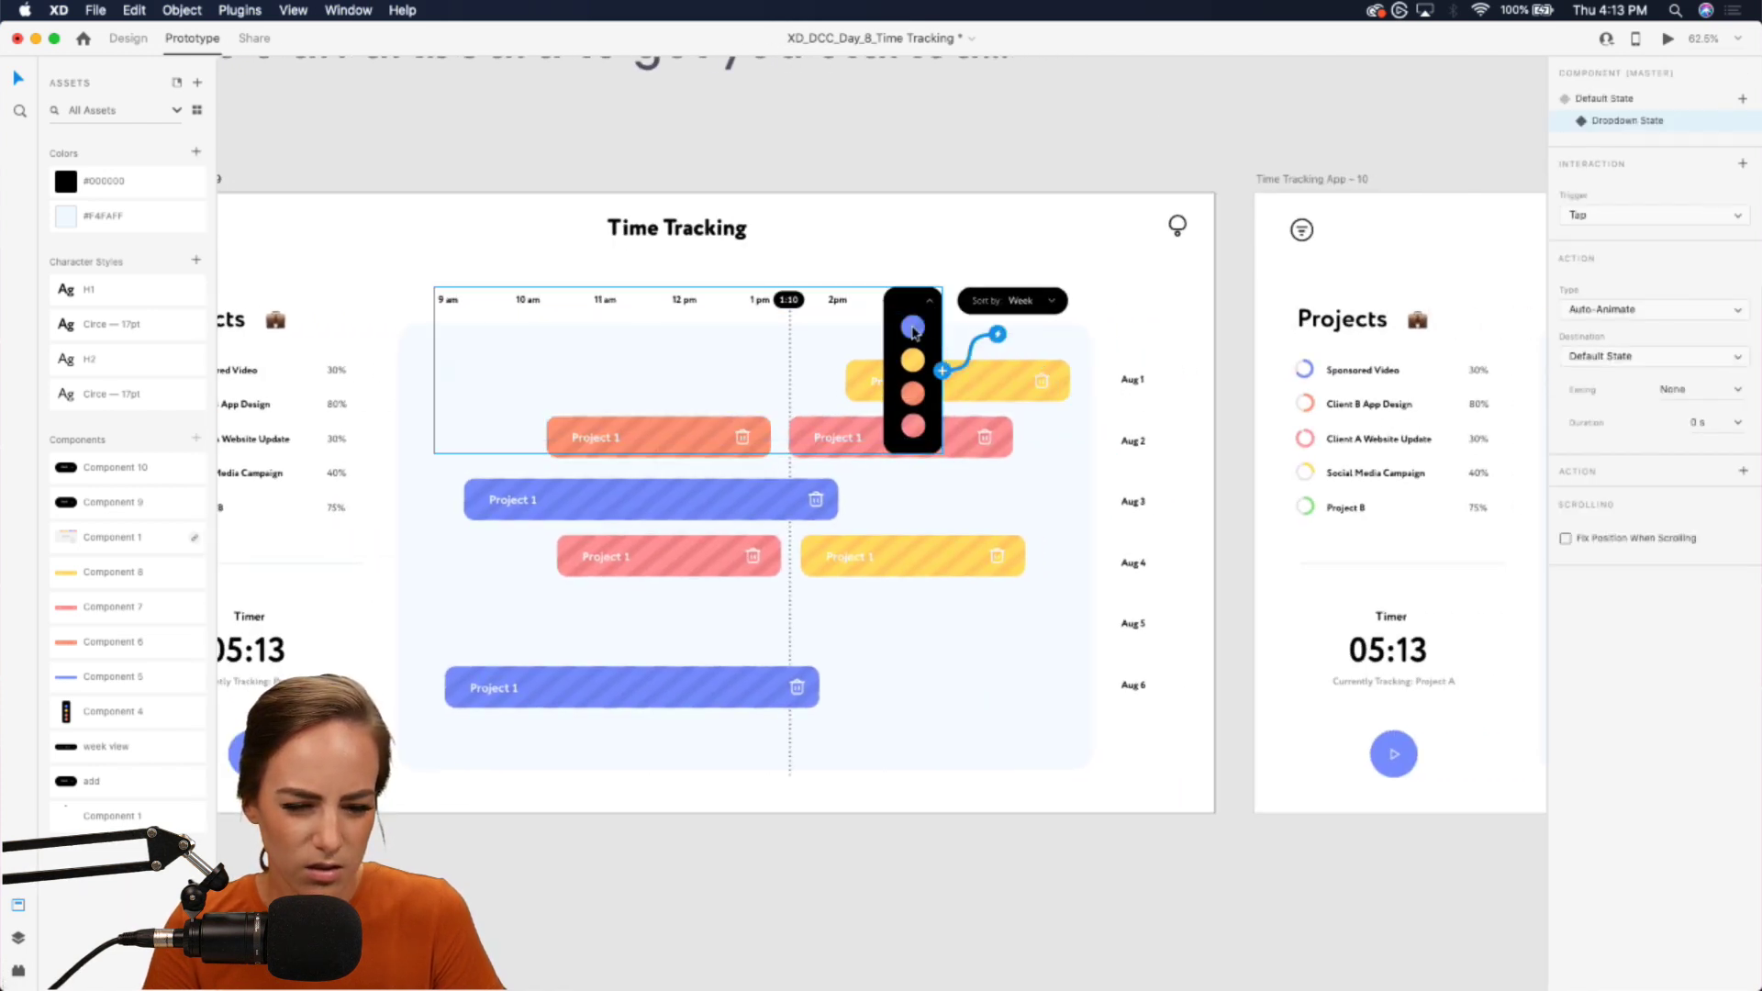
double_click(915, 332)
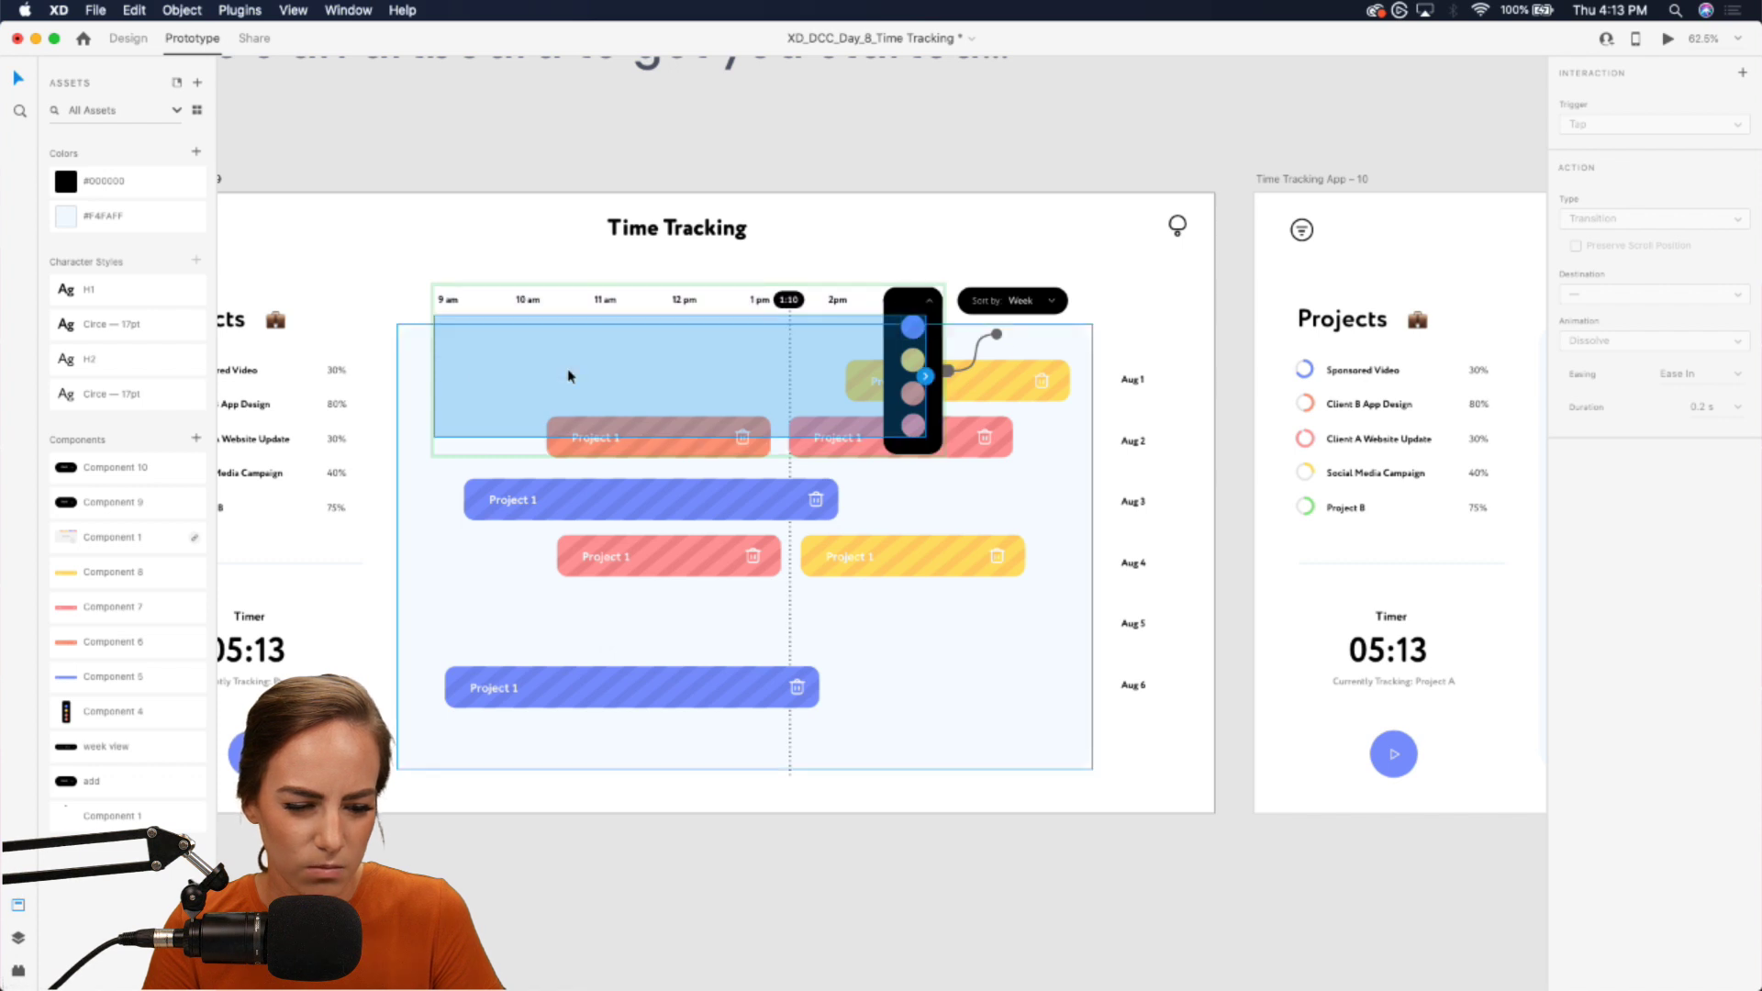
double_click(914, 331)
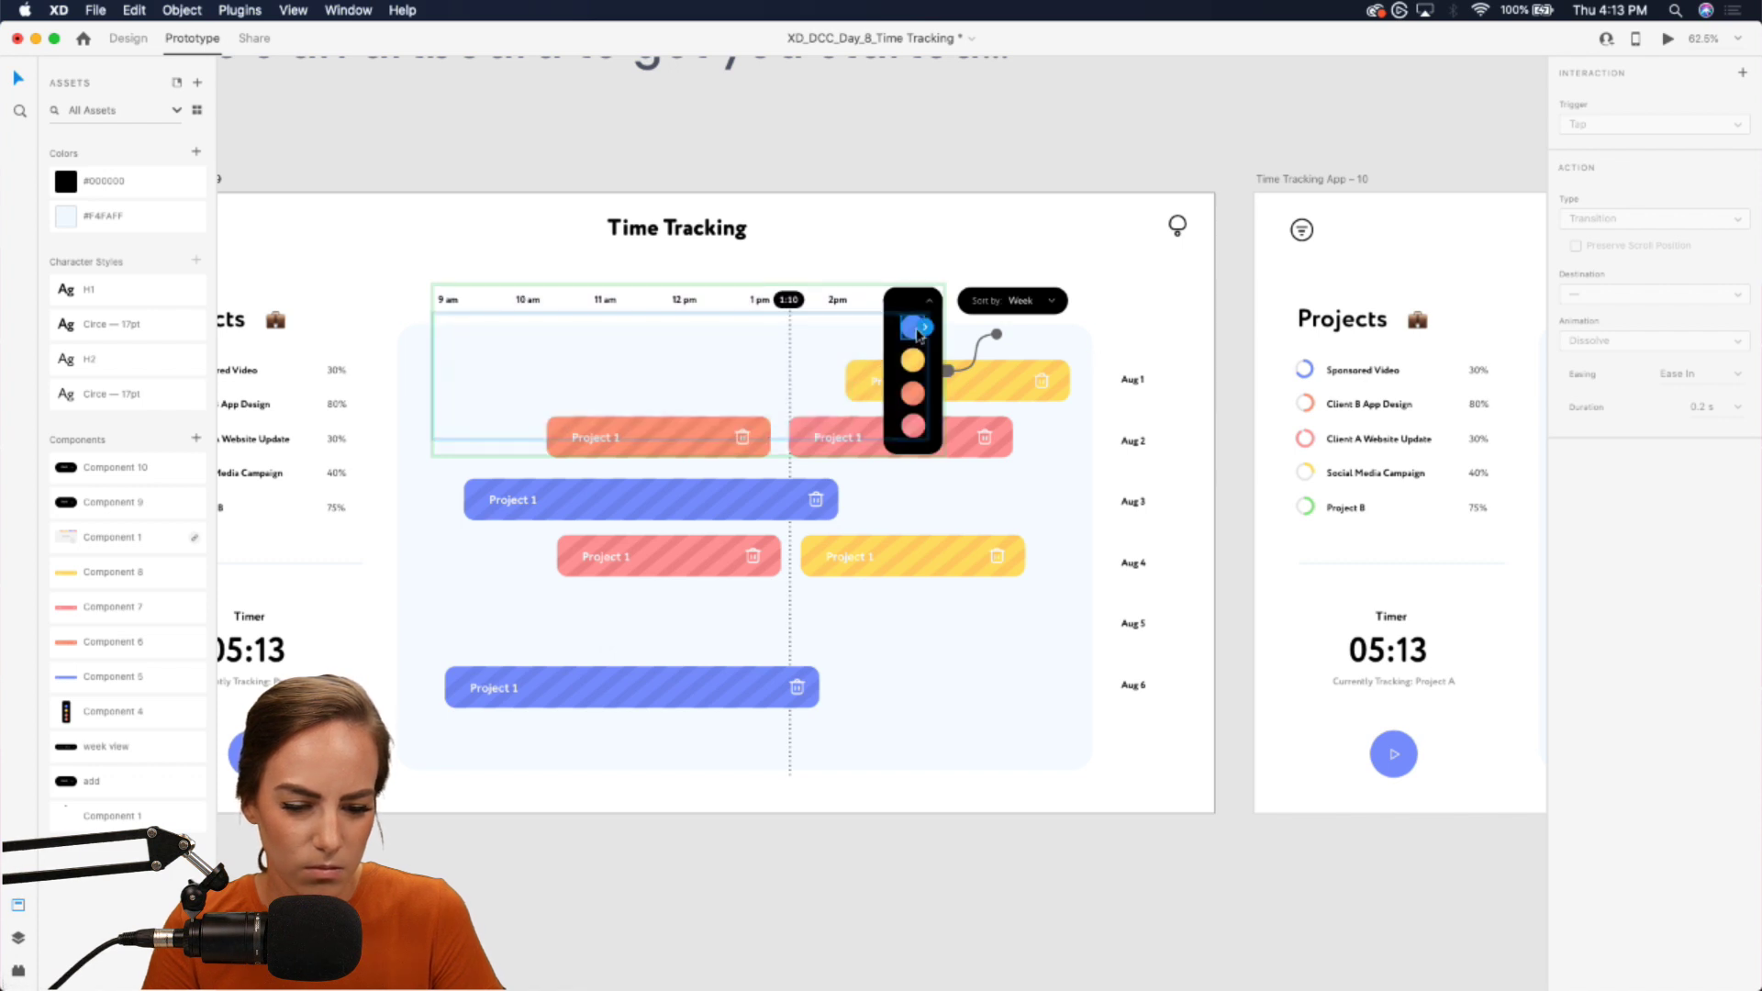
left_click(739, 123)
left_click(1668, 39)
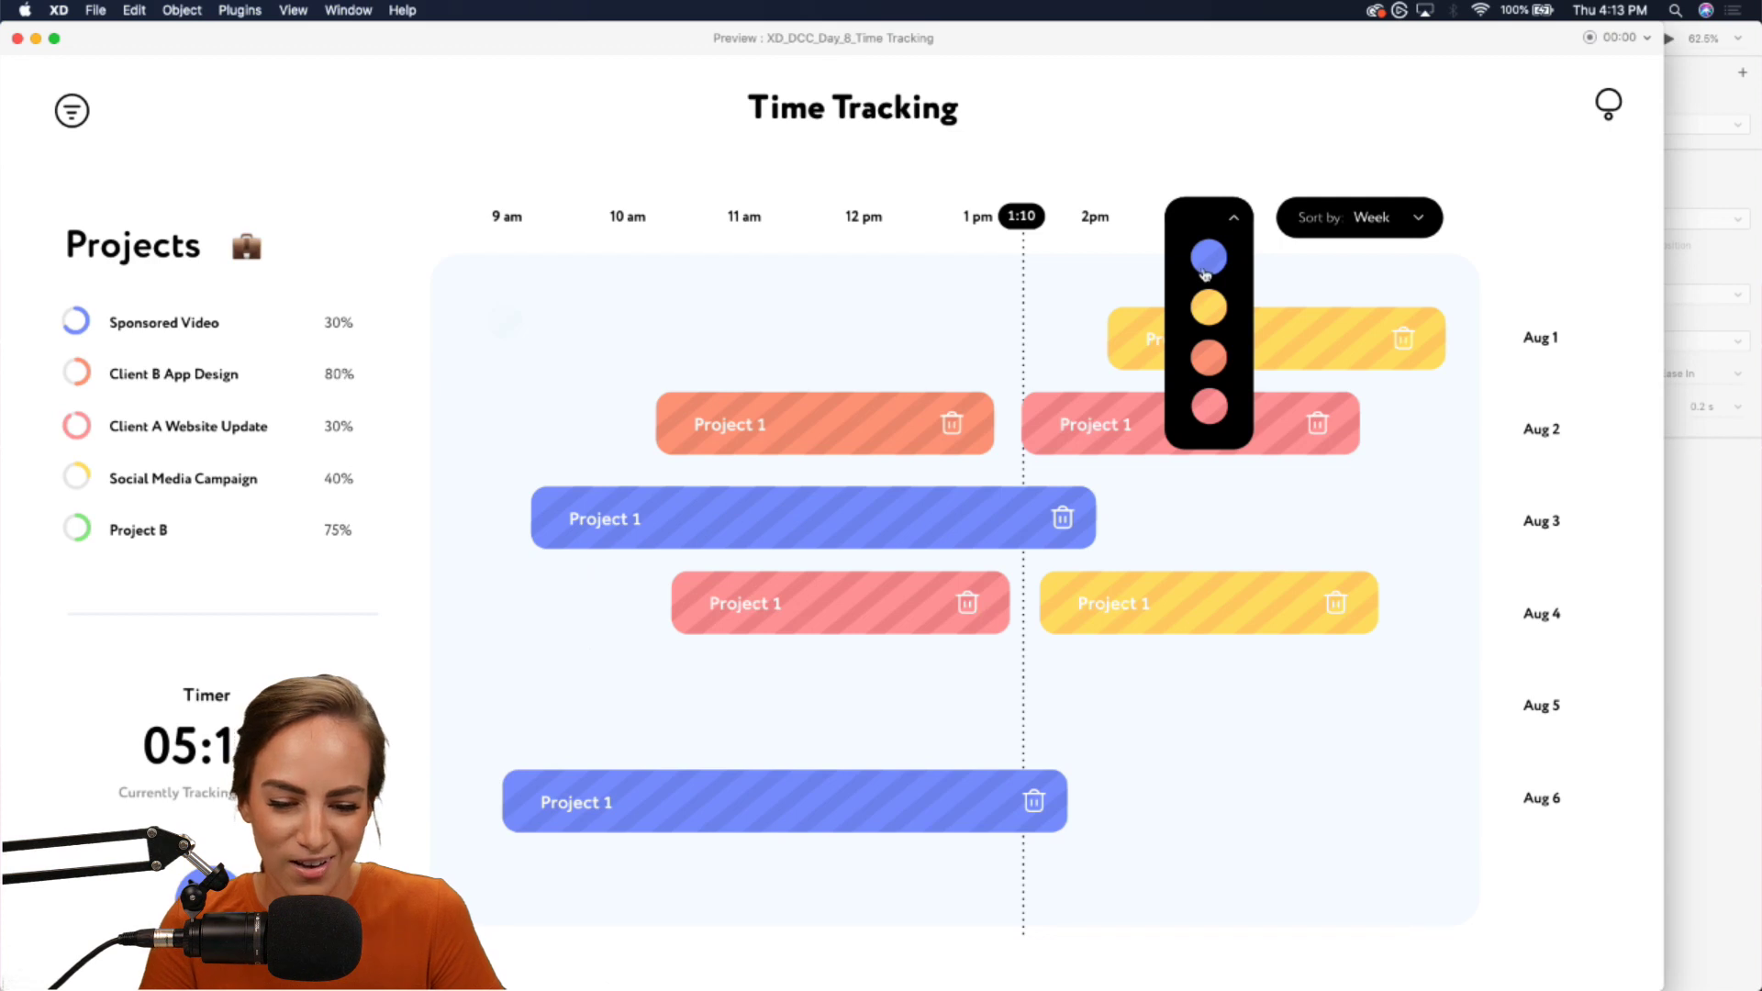
left_click(16, 39)
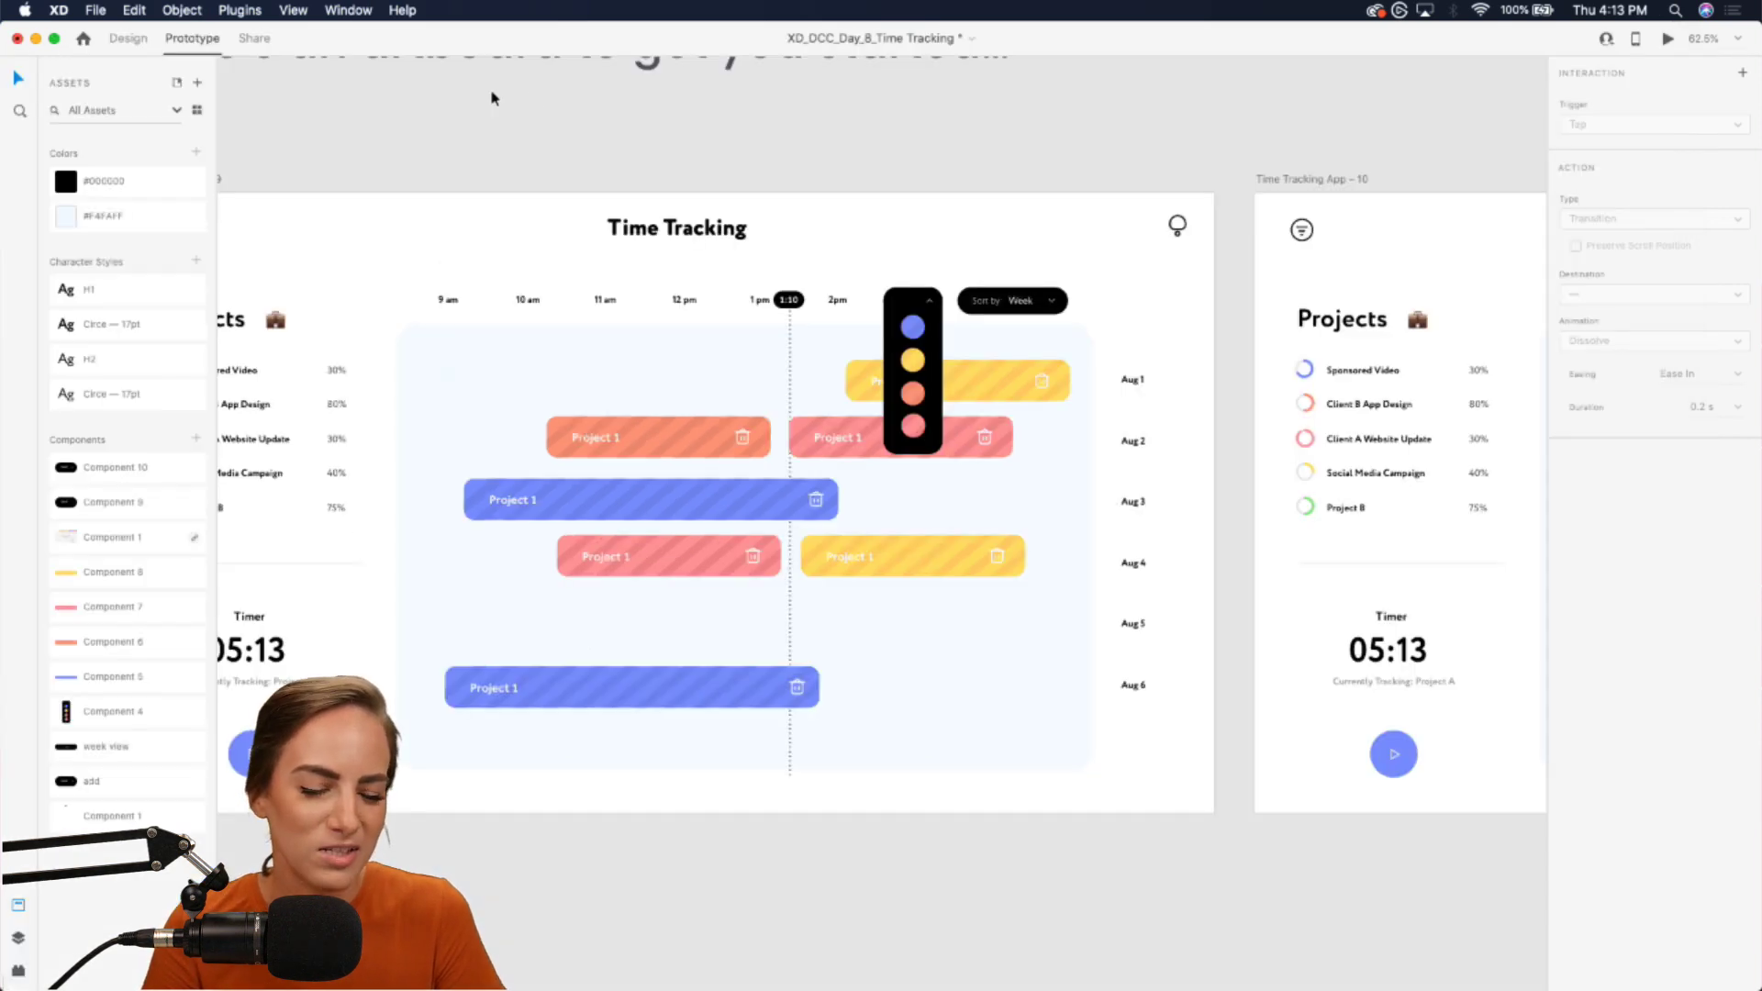
- On Time Tracking App – 9, move the hidden blue circle from below 9 am onto the dropdown's blue circle and return to design mode
left_click(432, 358)
double_click(445, 378)
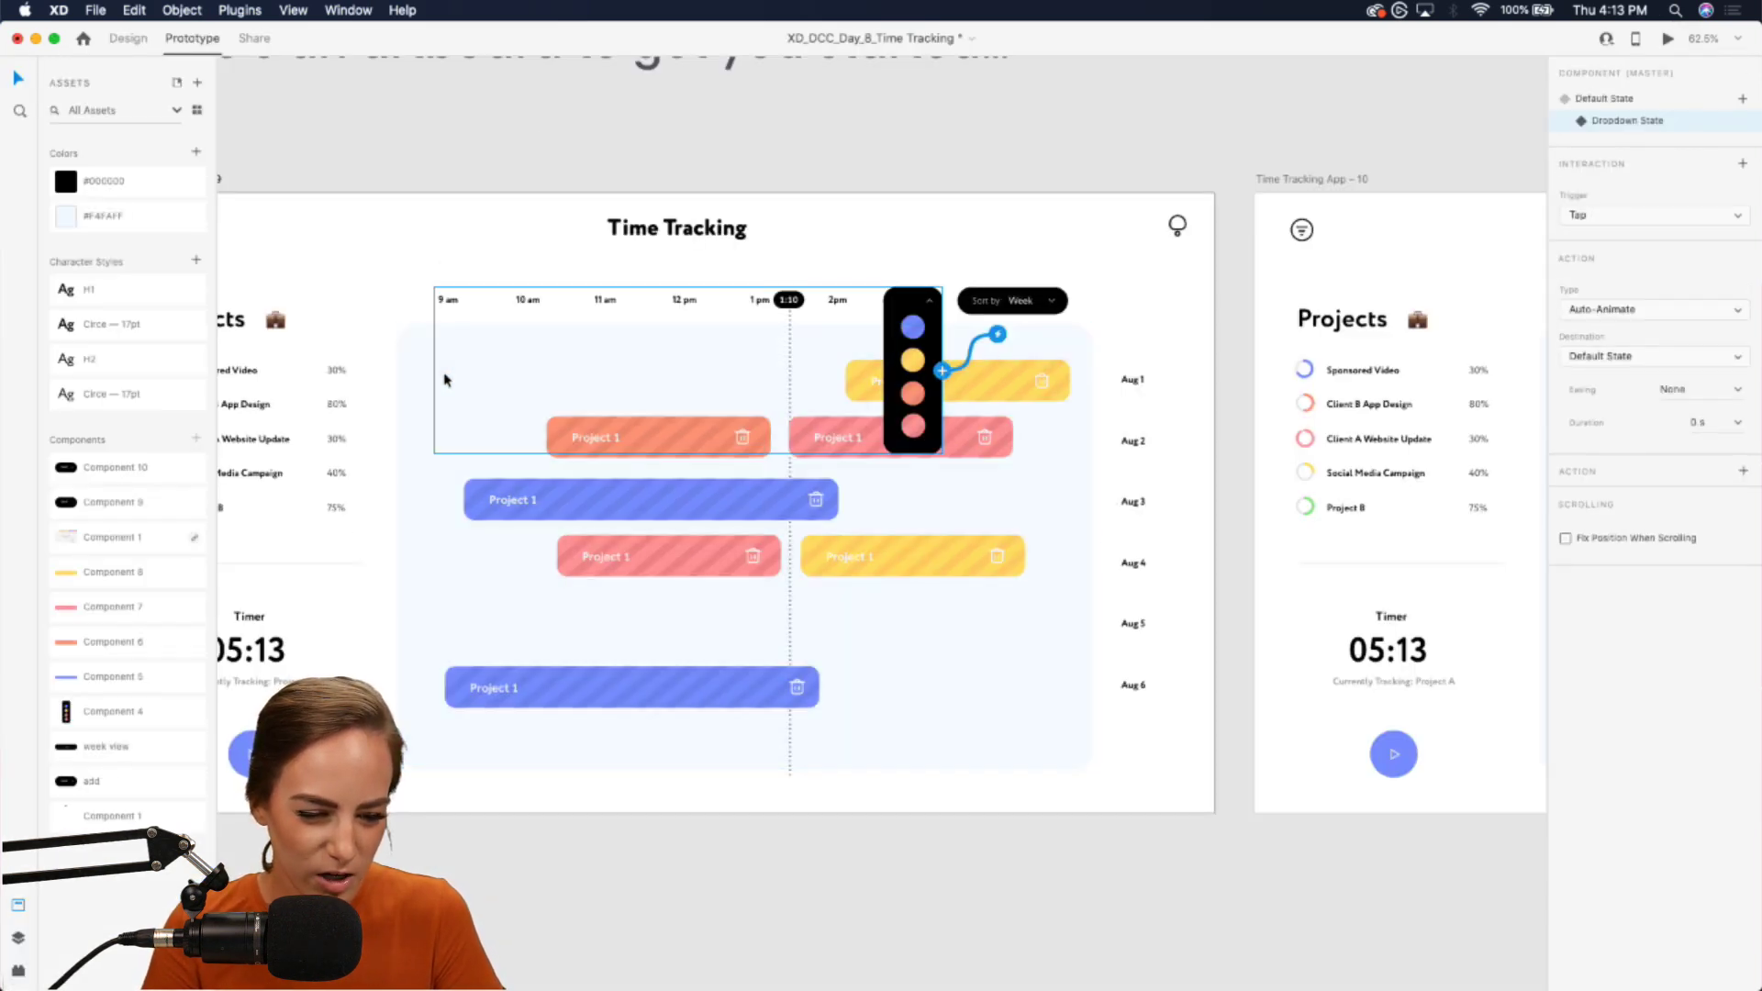
double_click(448, 377)
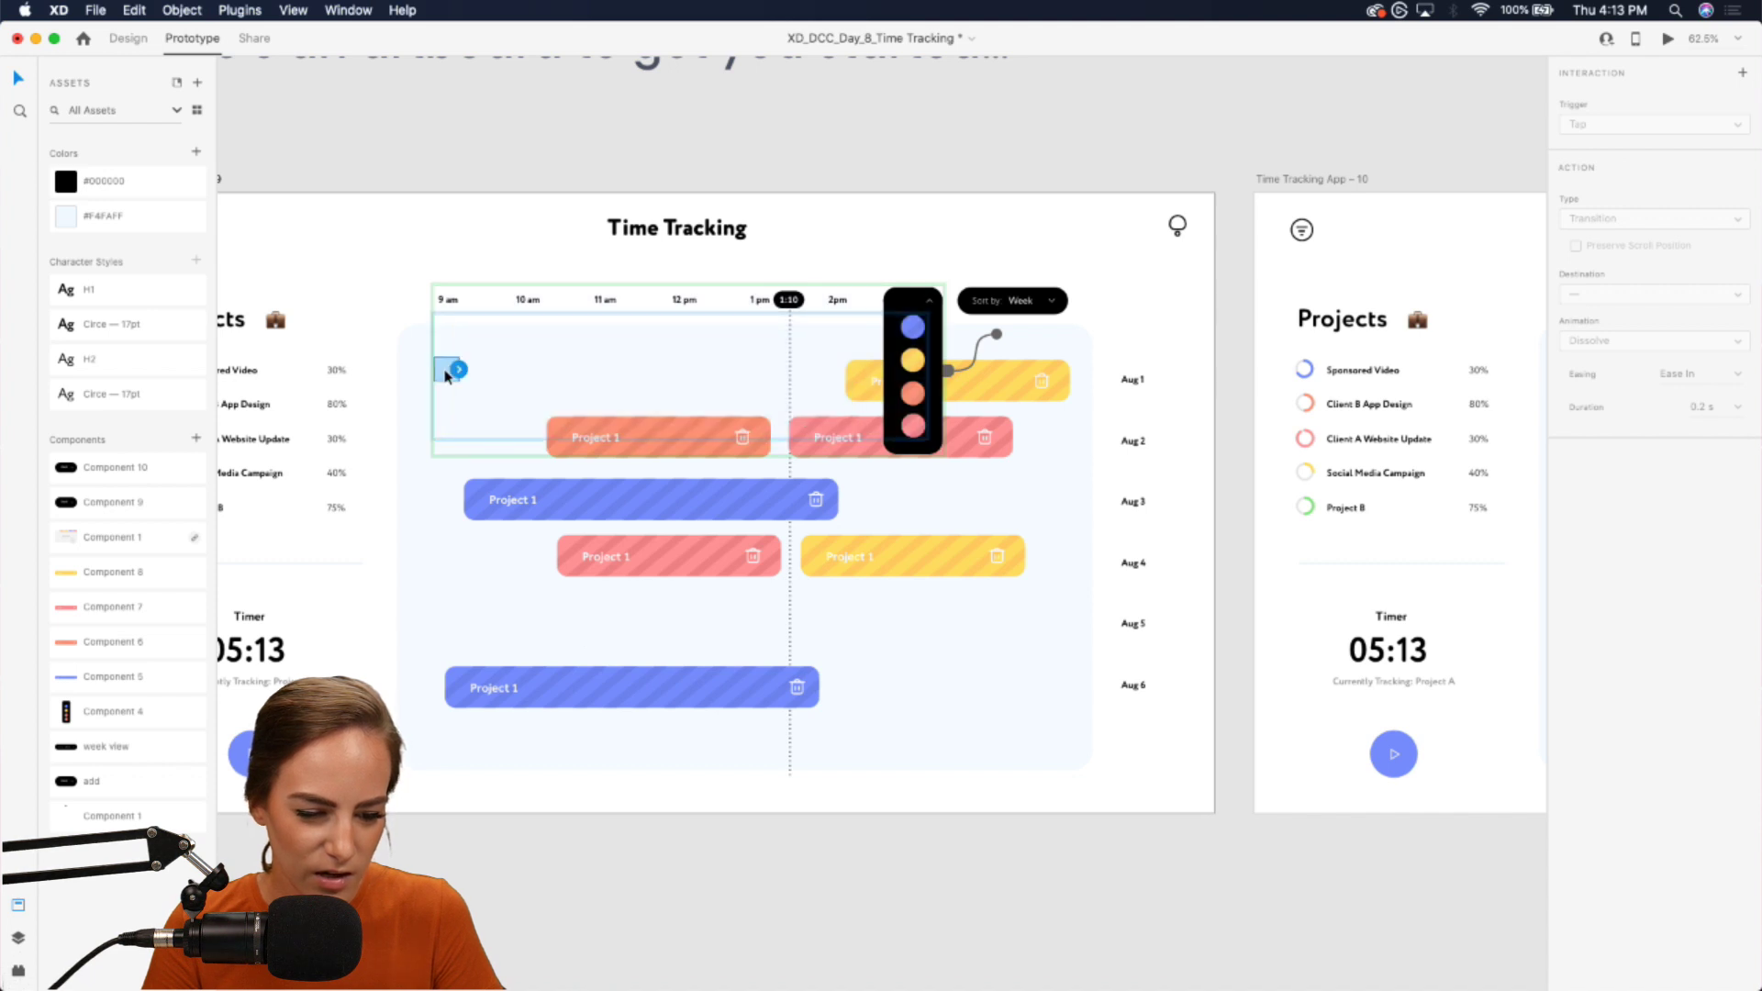
left_click(914, 328)
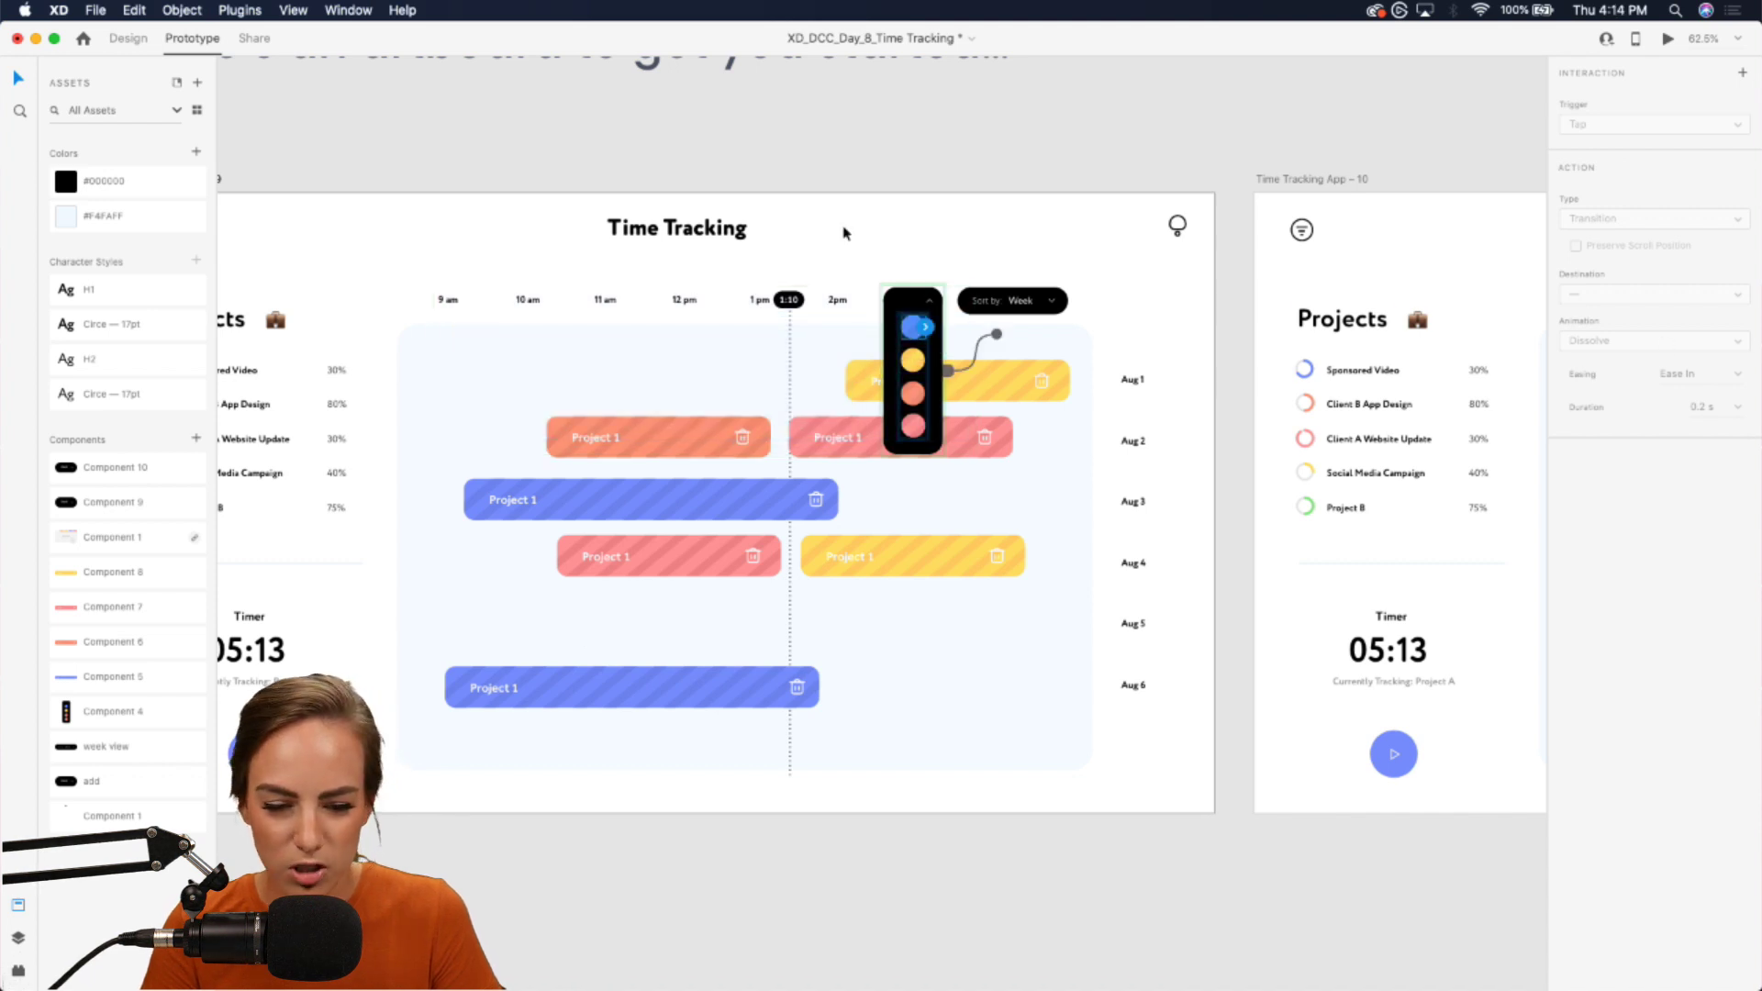
left_click(138, 39)
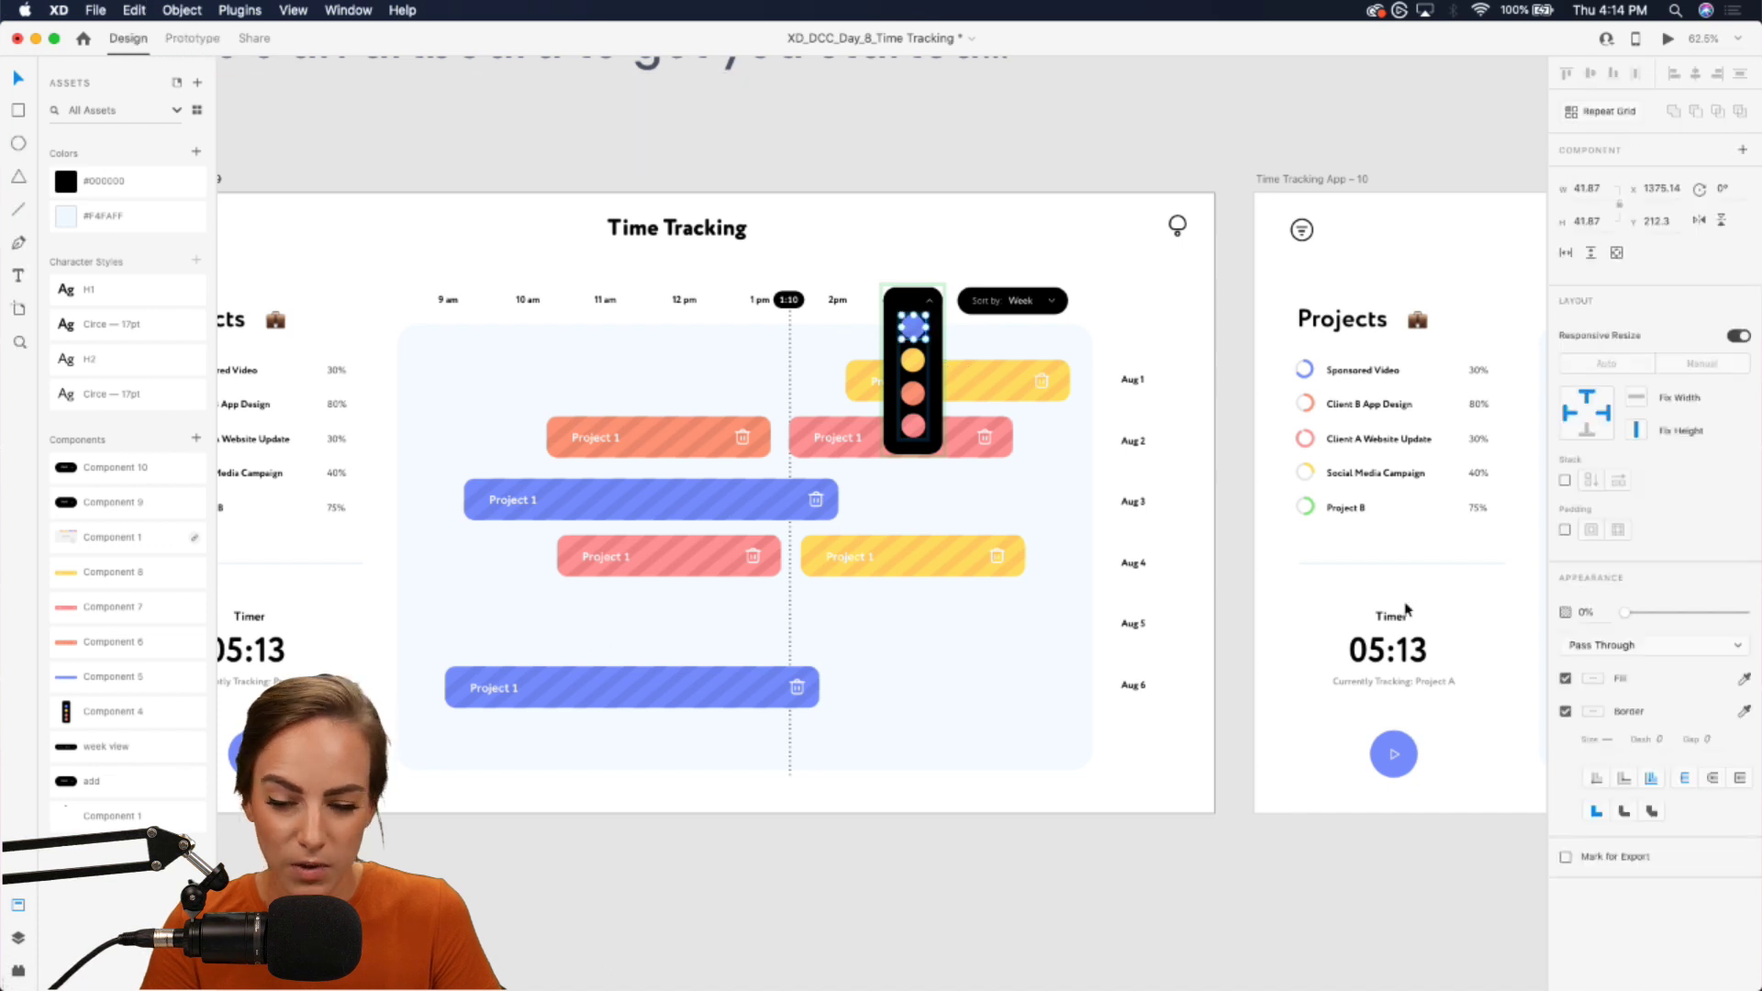
left_click(1087, 167)
- Preview the prototype and test tapping the dropdown's blue circle
left_click(1668, 38)
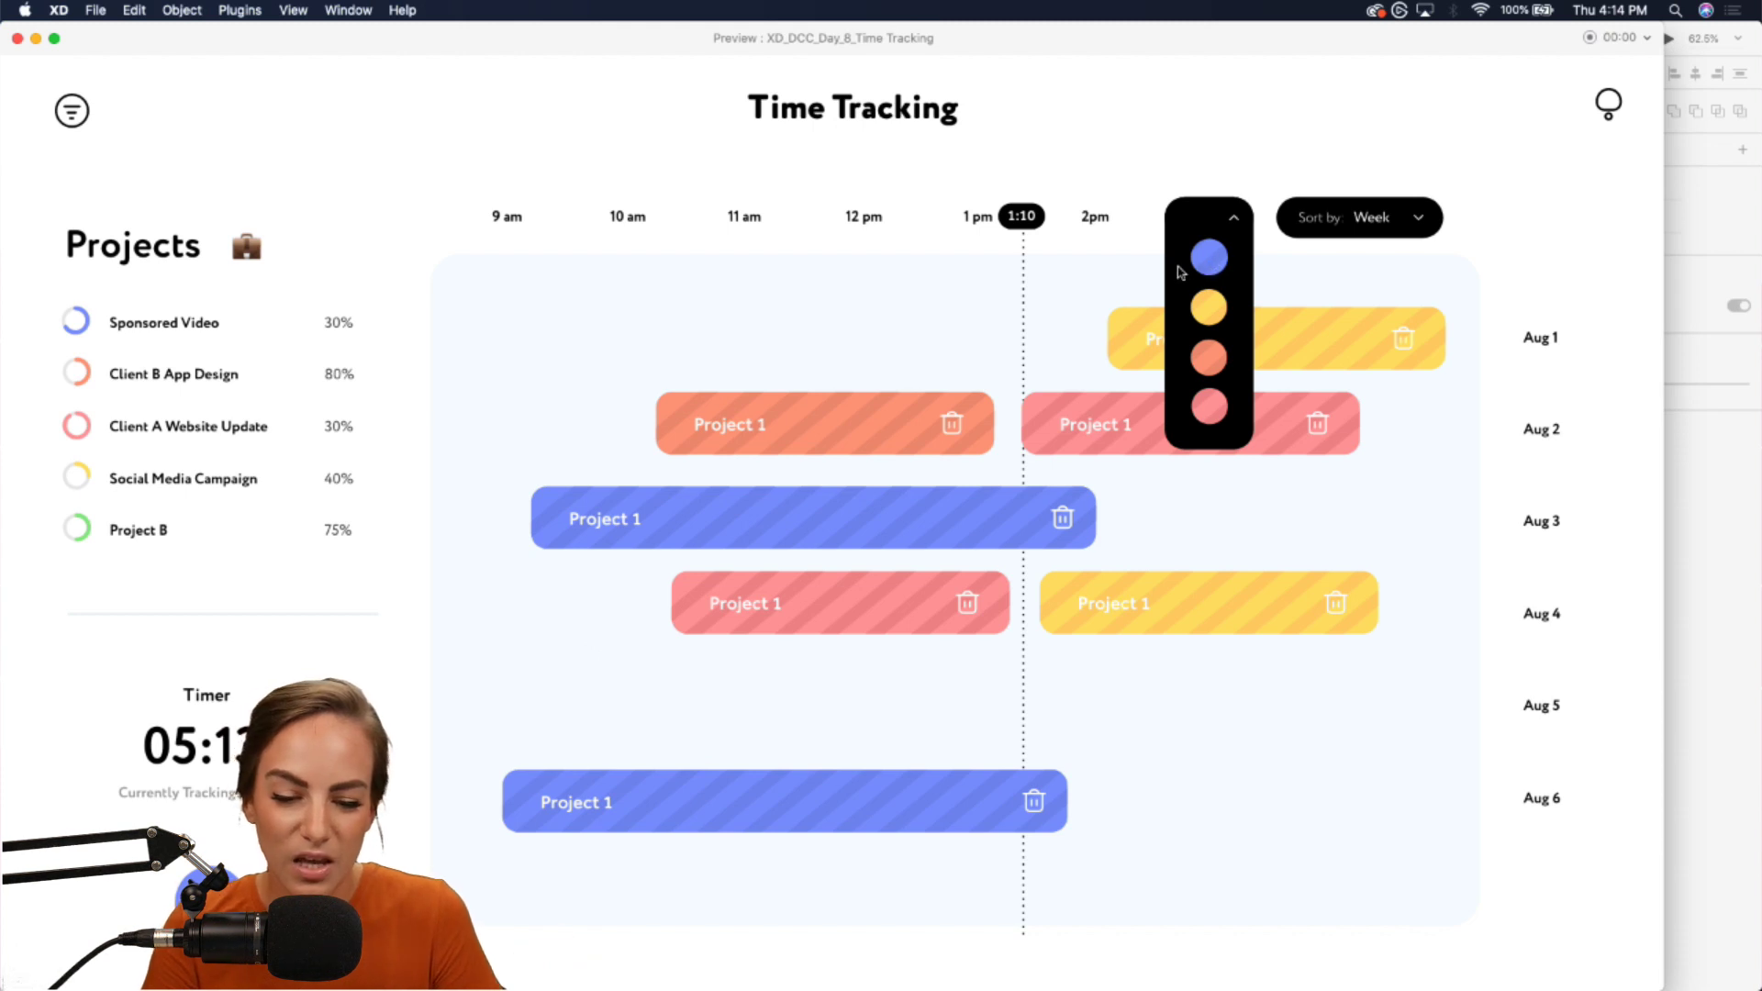
left_click(1210, 258)
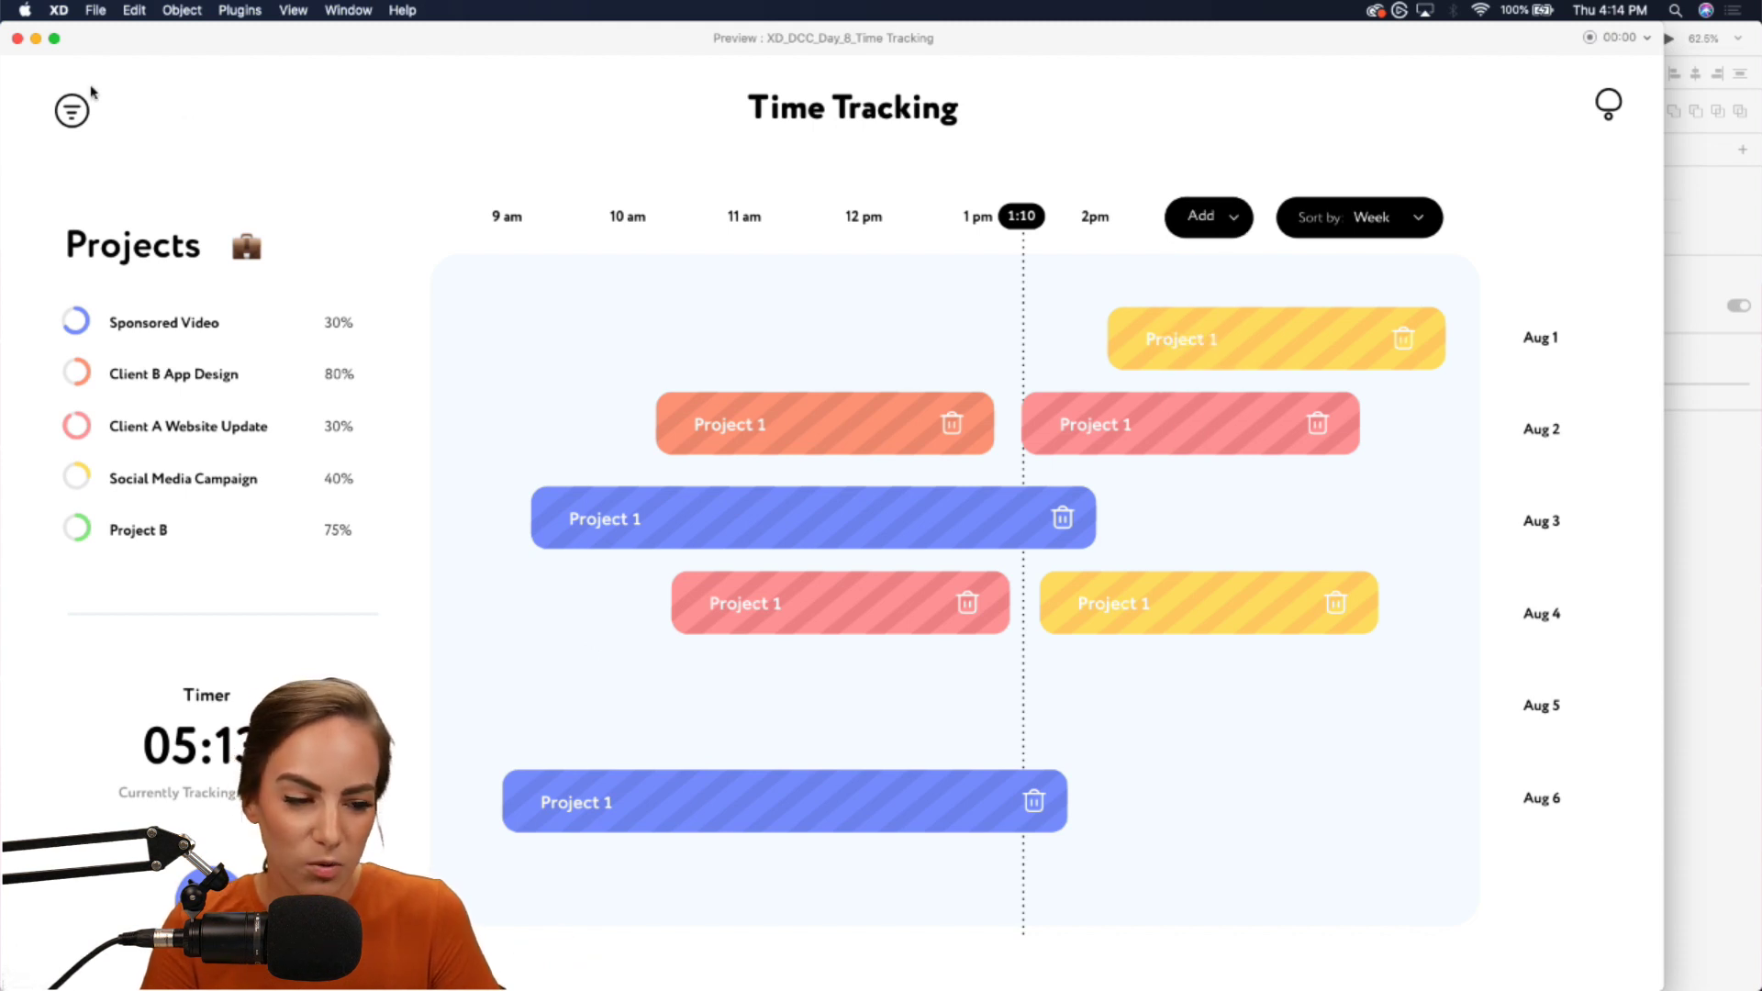
left_click(17, 38)
- In prototype mode, link the dropdown's blue circle on Time Tracking App – 9 to Time Tracking App – 10 using a Drag trigger with Auto-Animate
left_click(188, 36)
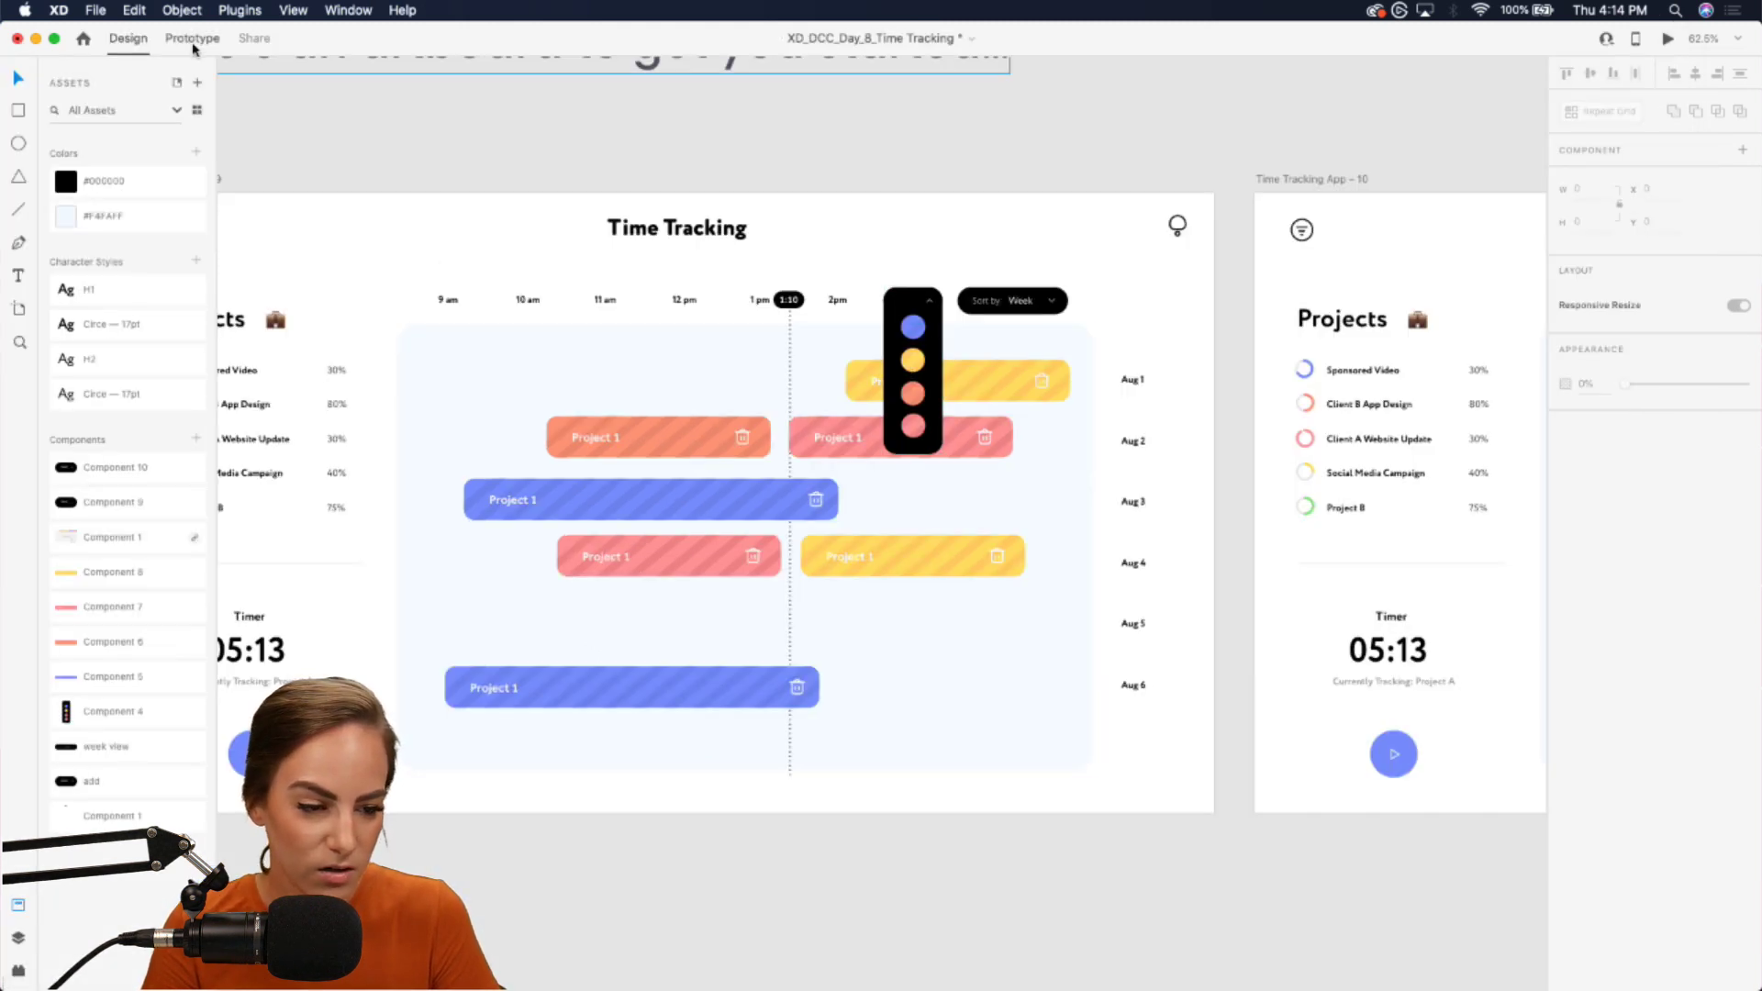
left_click(927, 327)
double_click(919, 332)
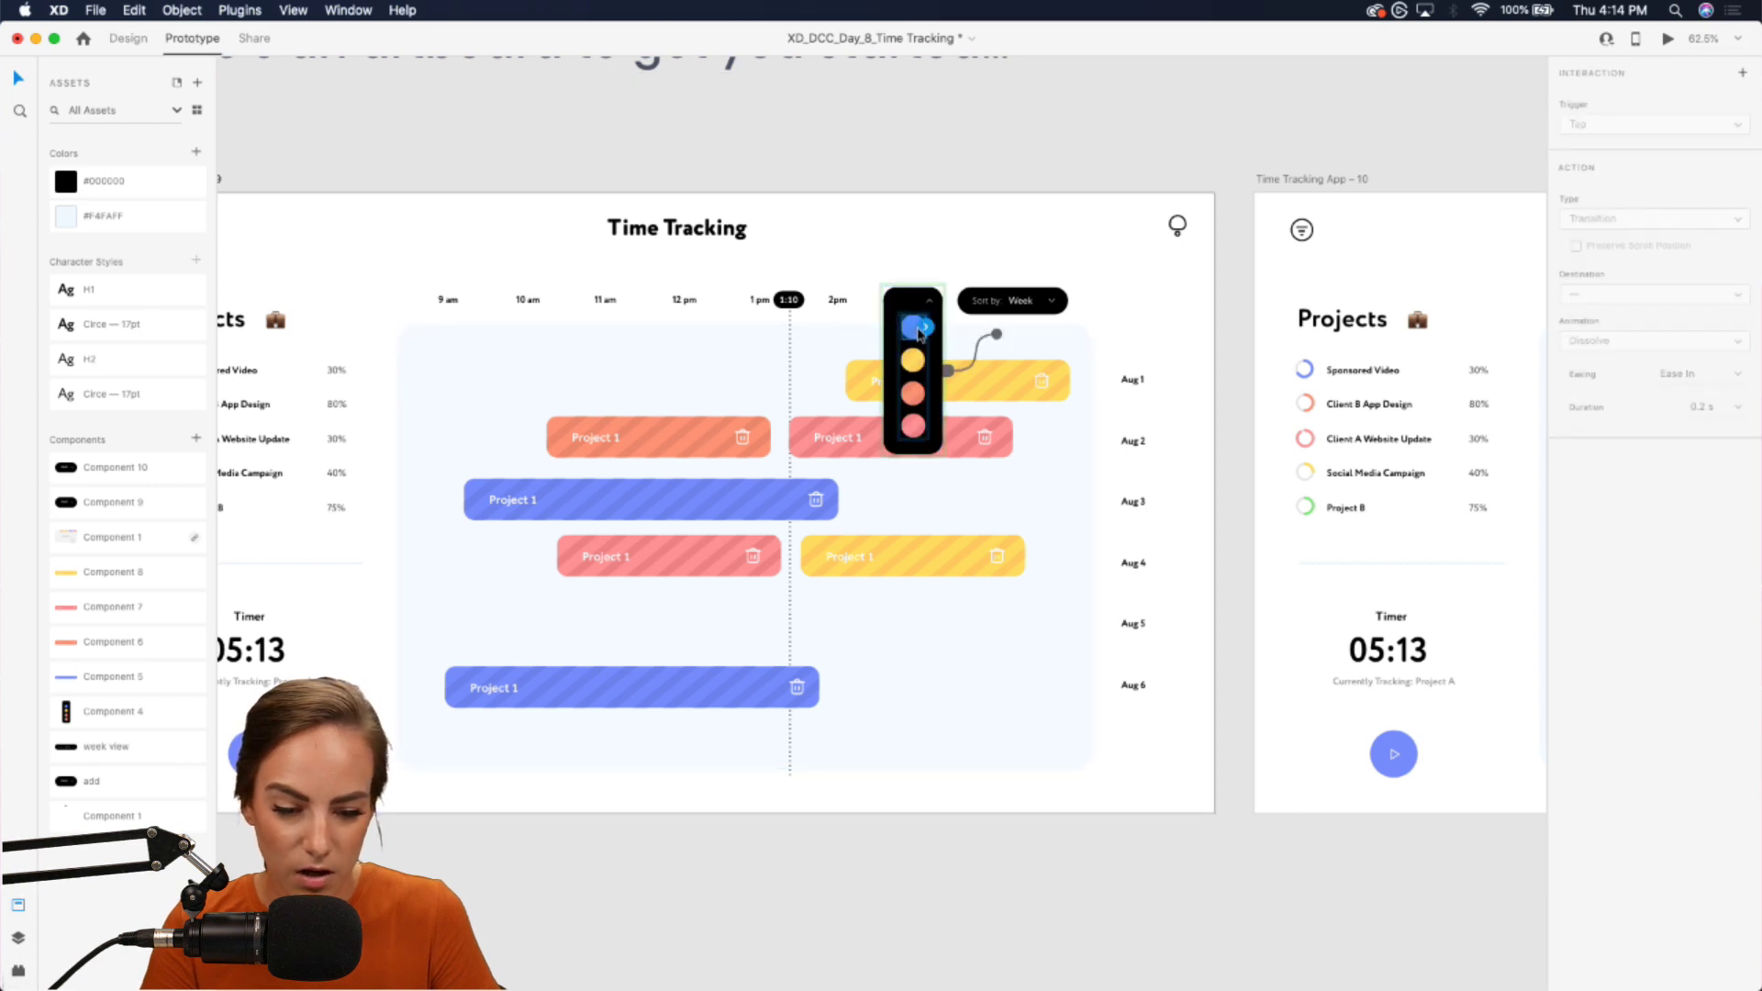
left_click_drag(927, 328, 1322, 503)
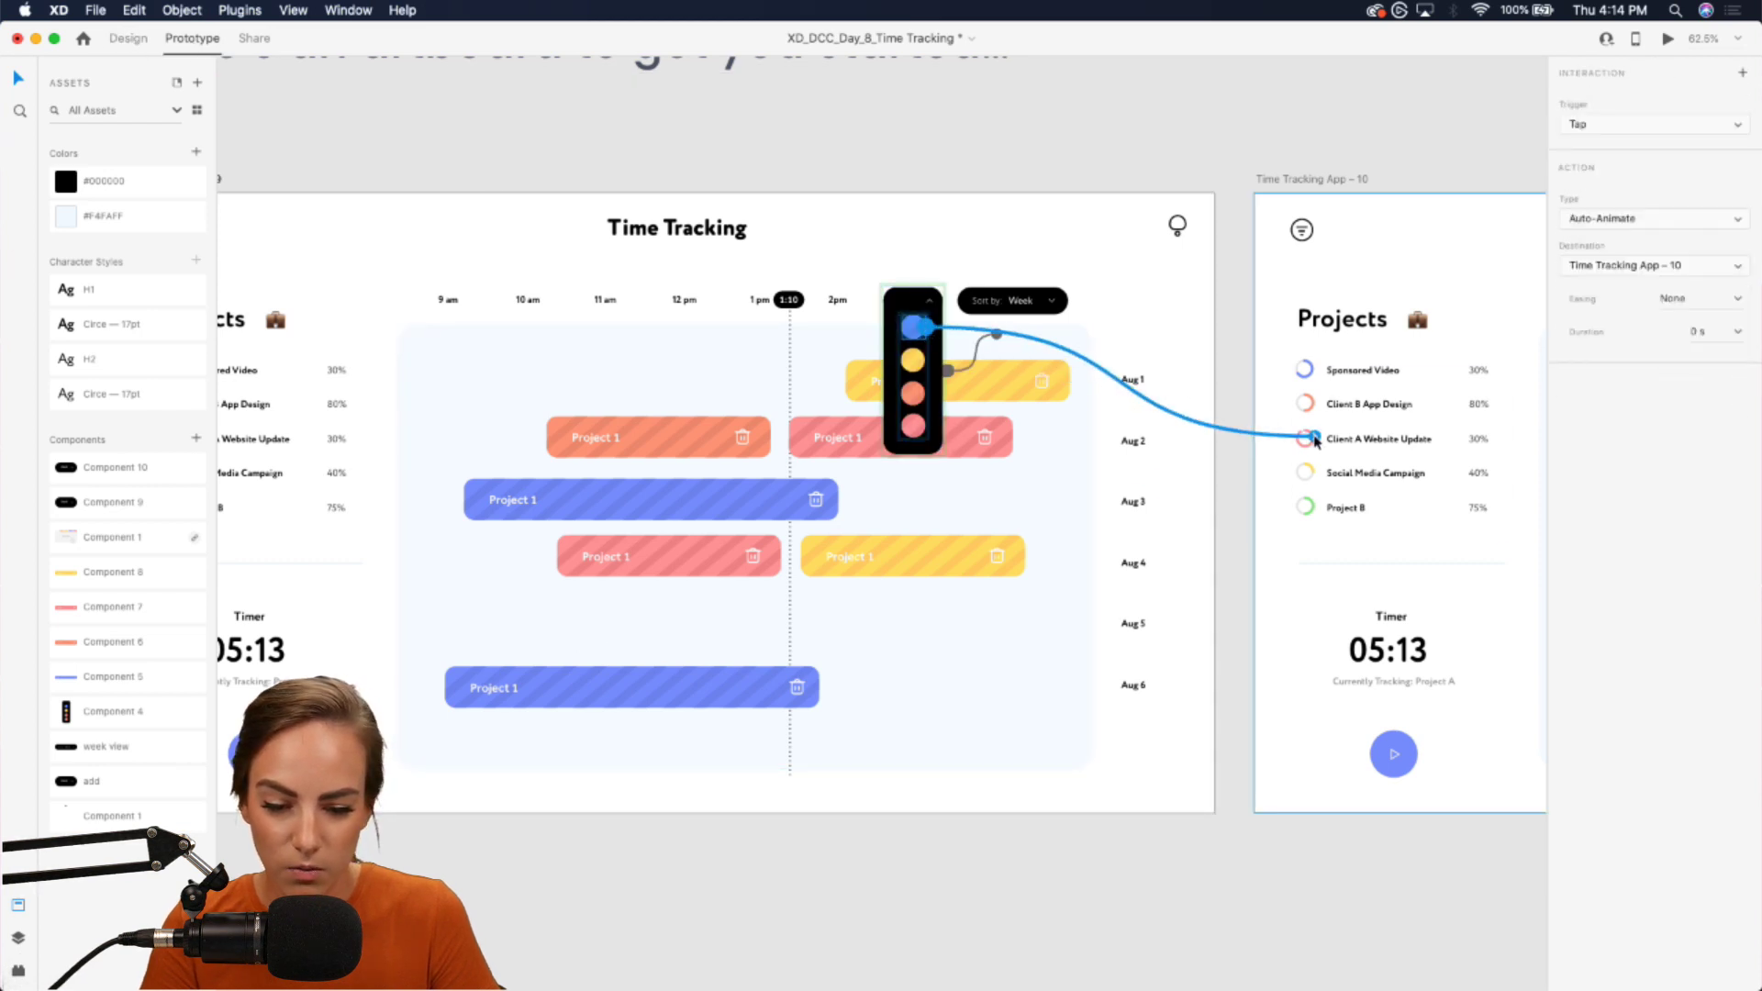
left_click(1618, 126)
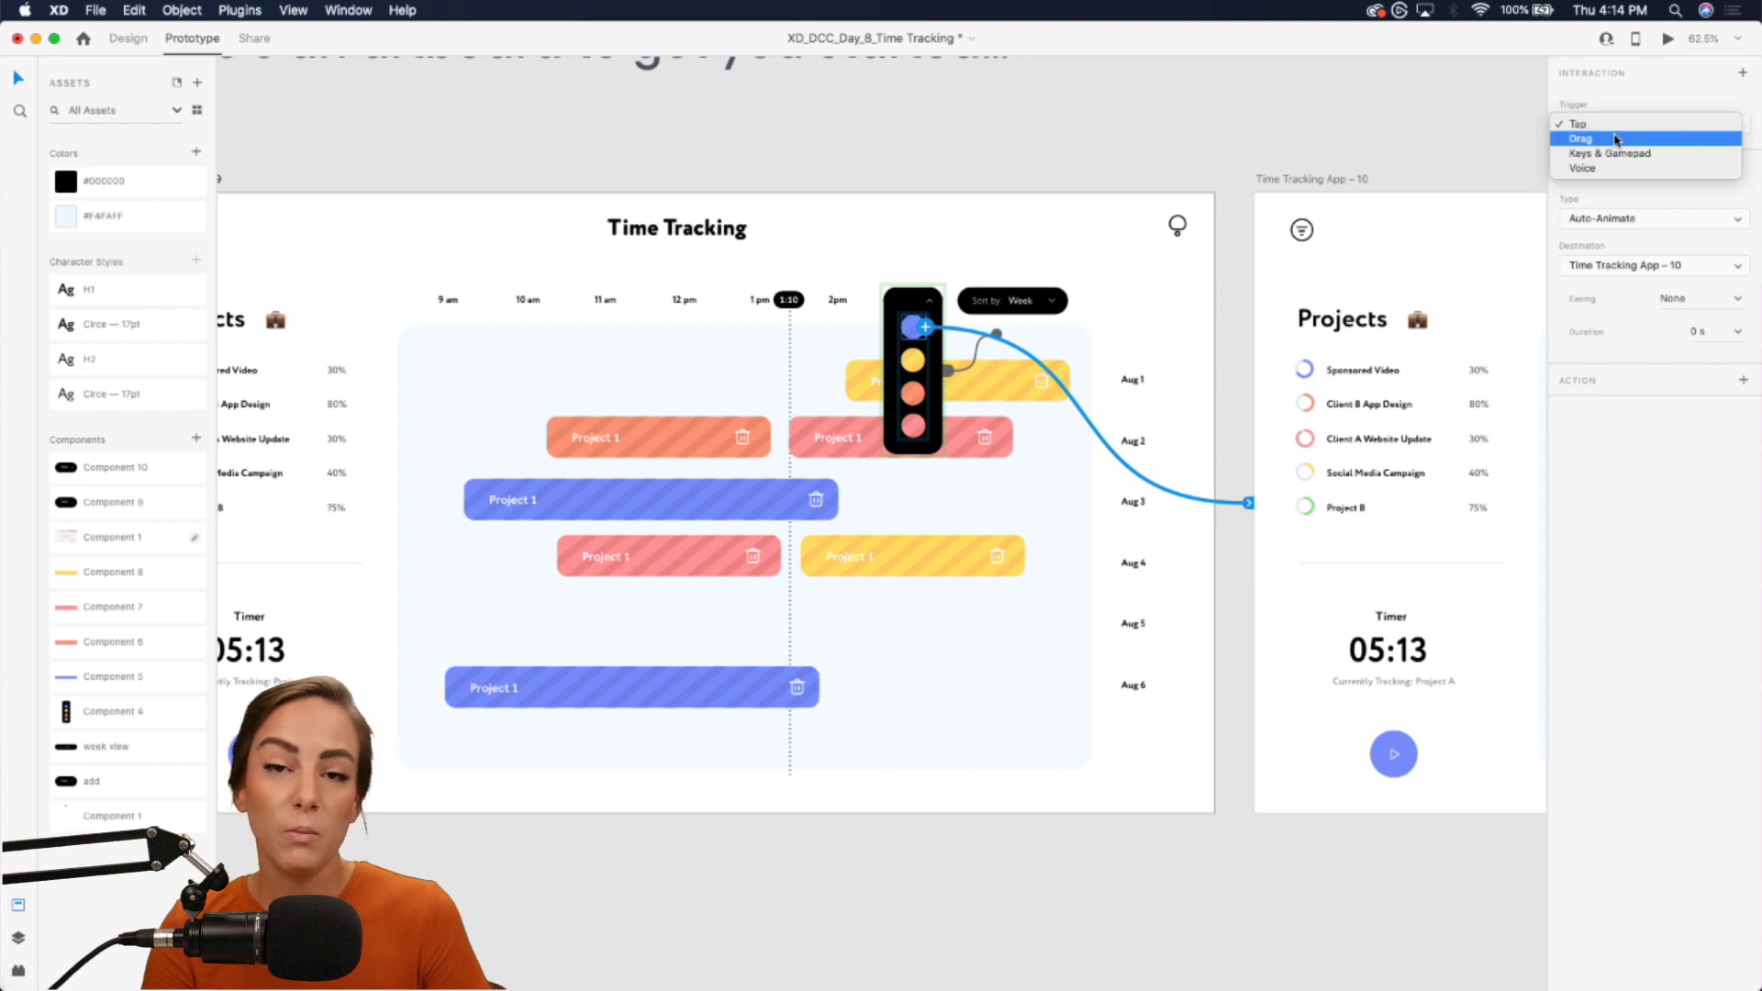
left_click(1608, 139)
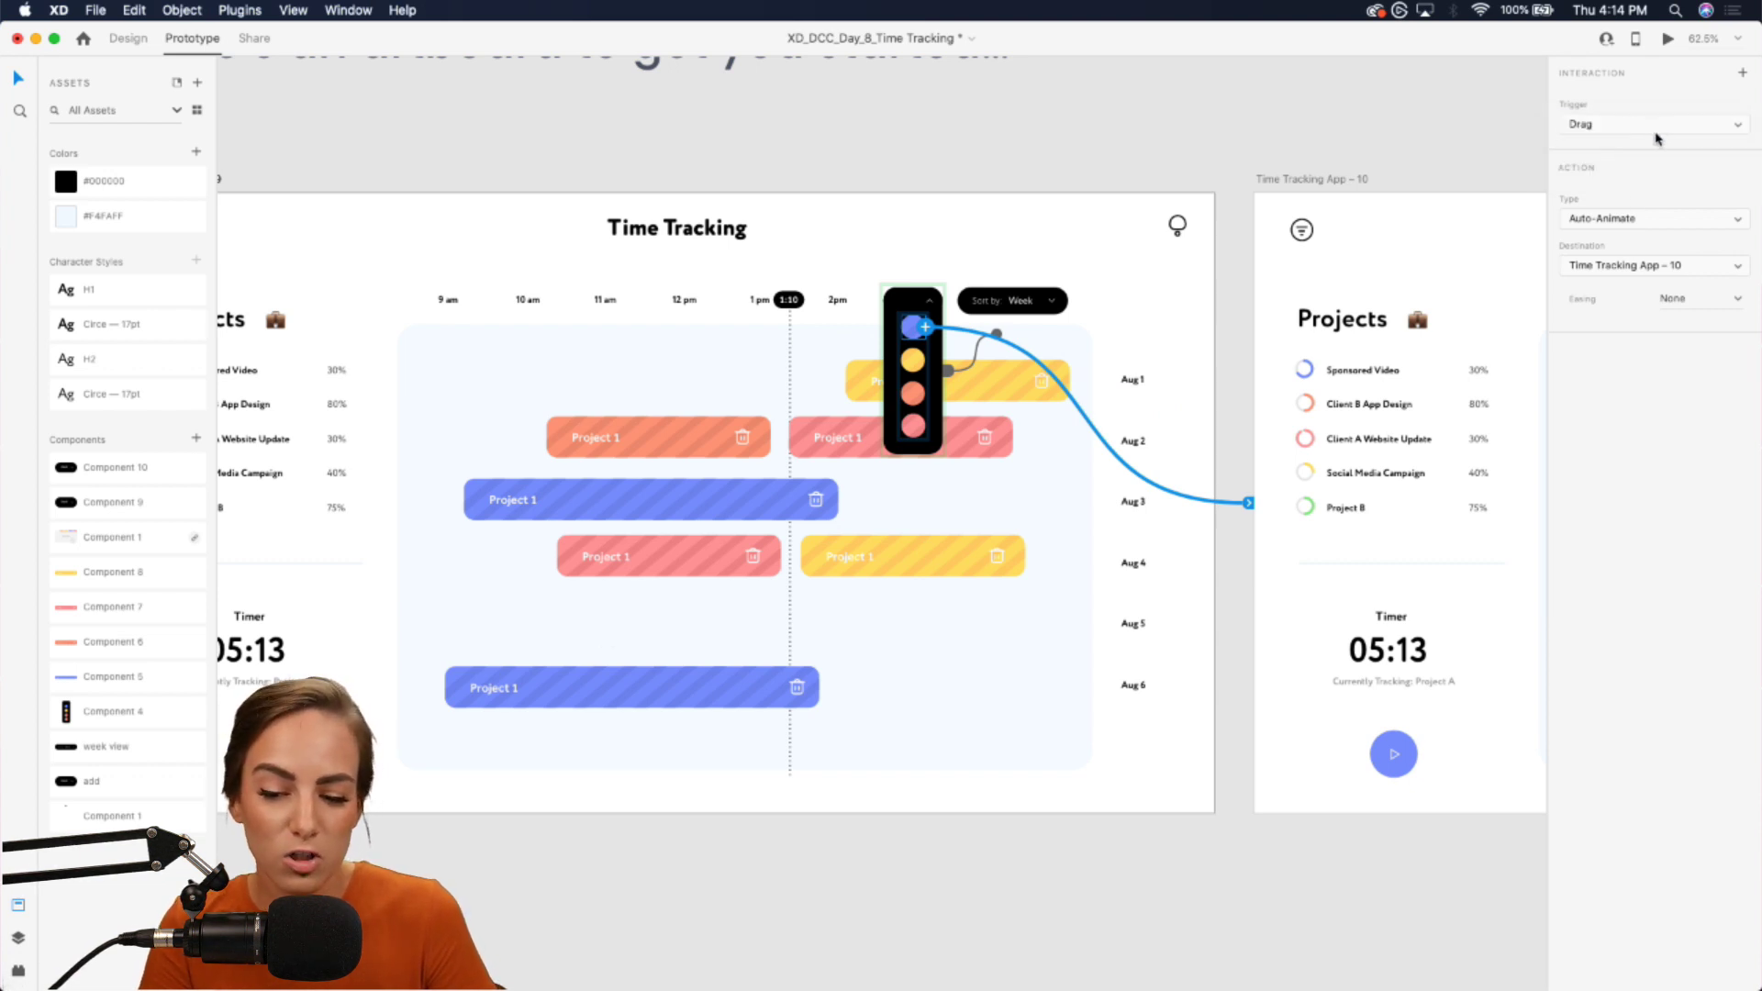
left_click(1611, 220)
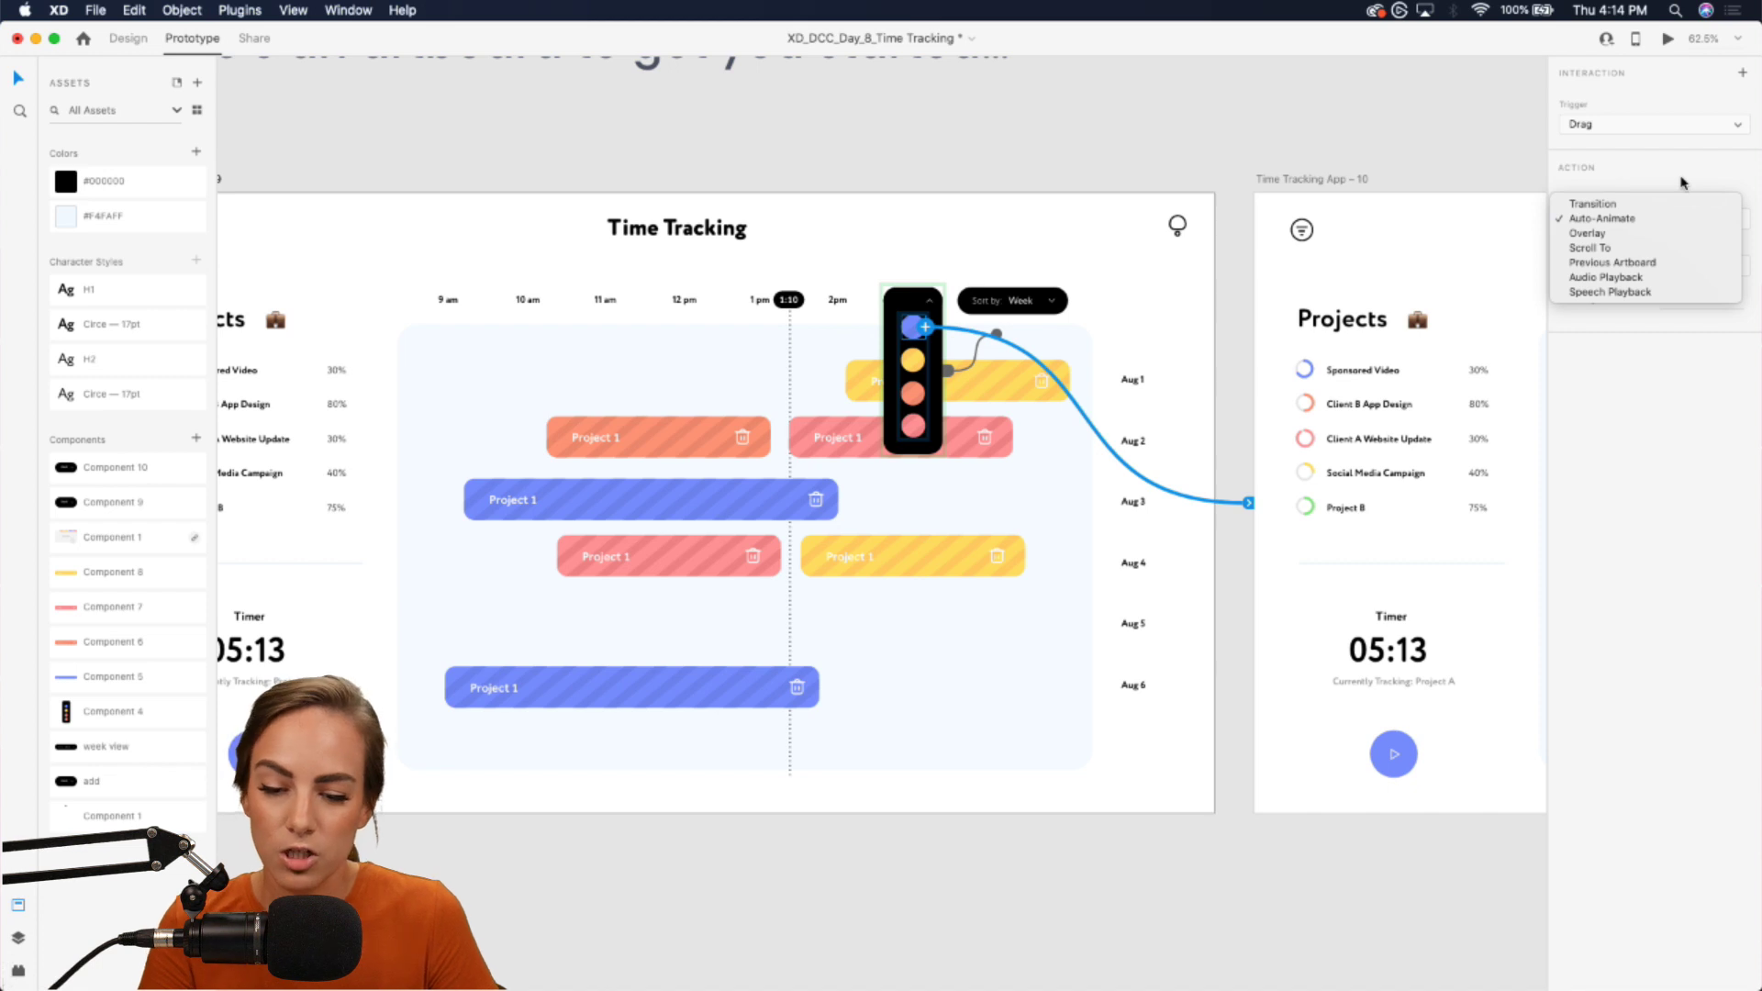
left_click(1680, 183)
- Preview the Drag interaction by pulling the dropdown's blue circle to the Aug 1 row below 9 am
left_click(1669, 38)
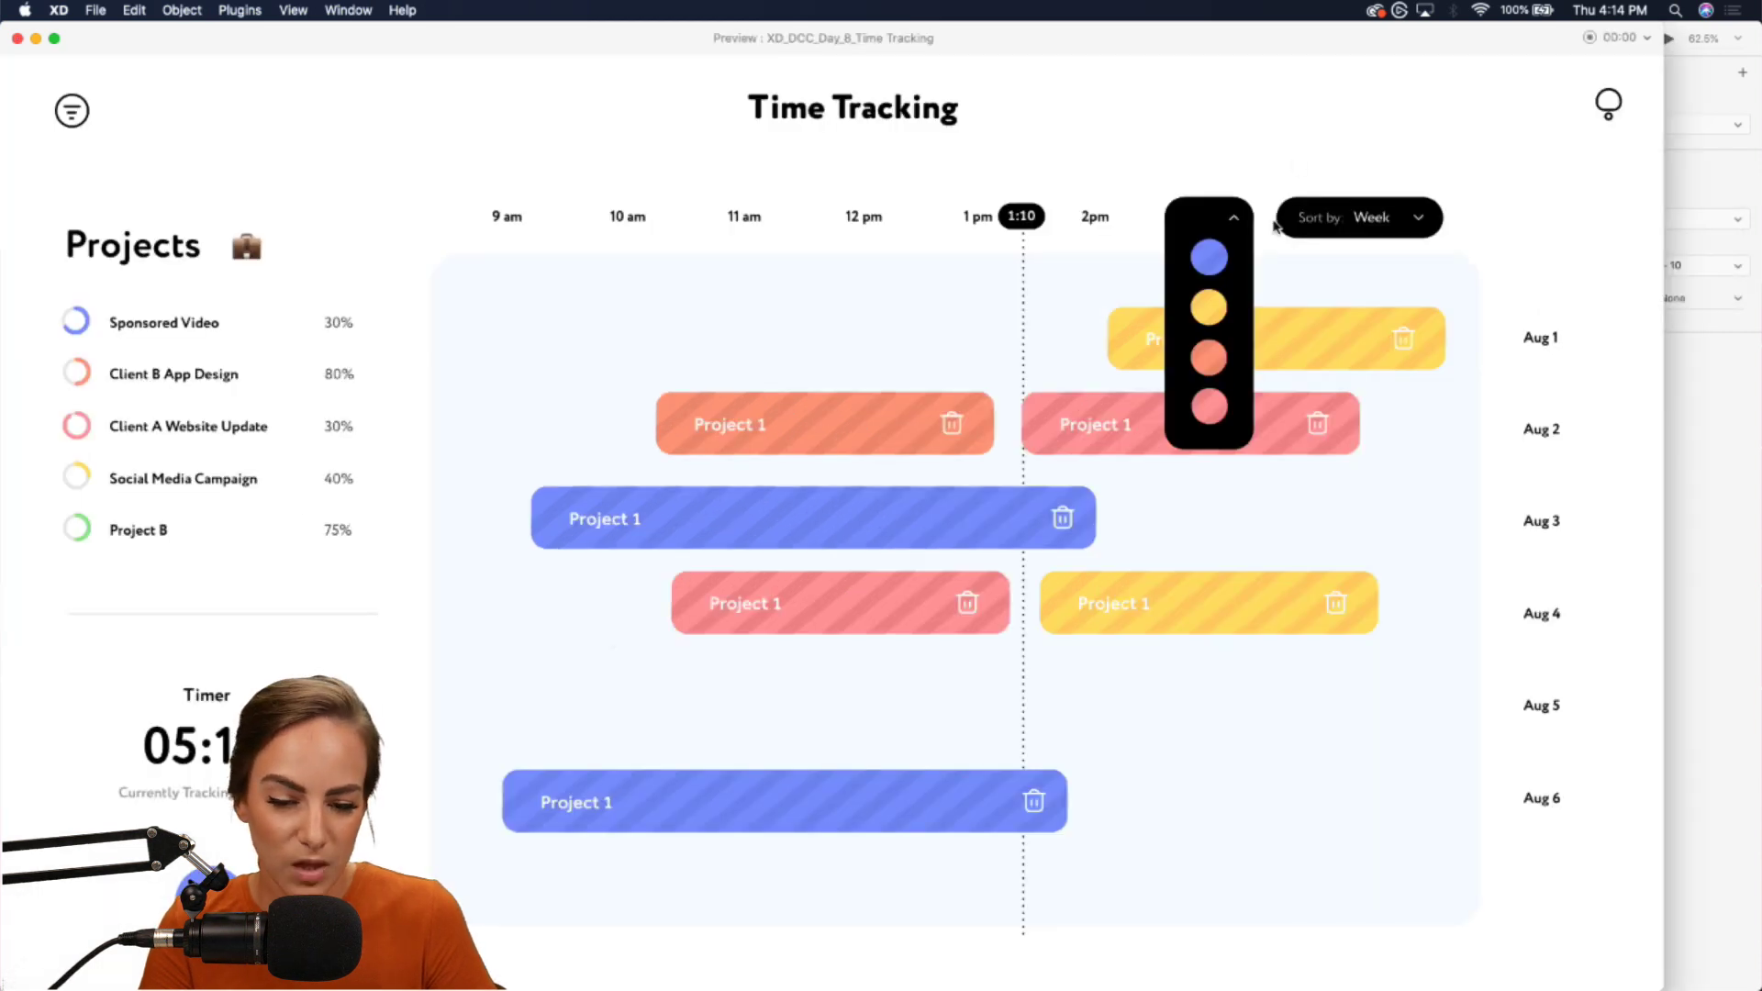
left_click_drag(1208, 256, 505, 321)
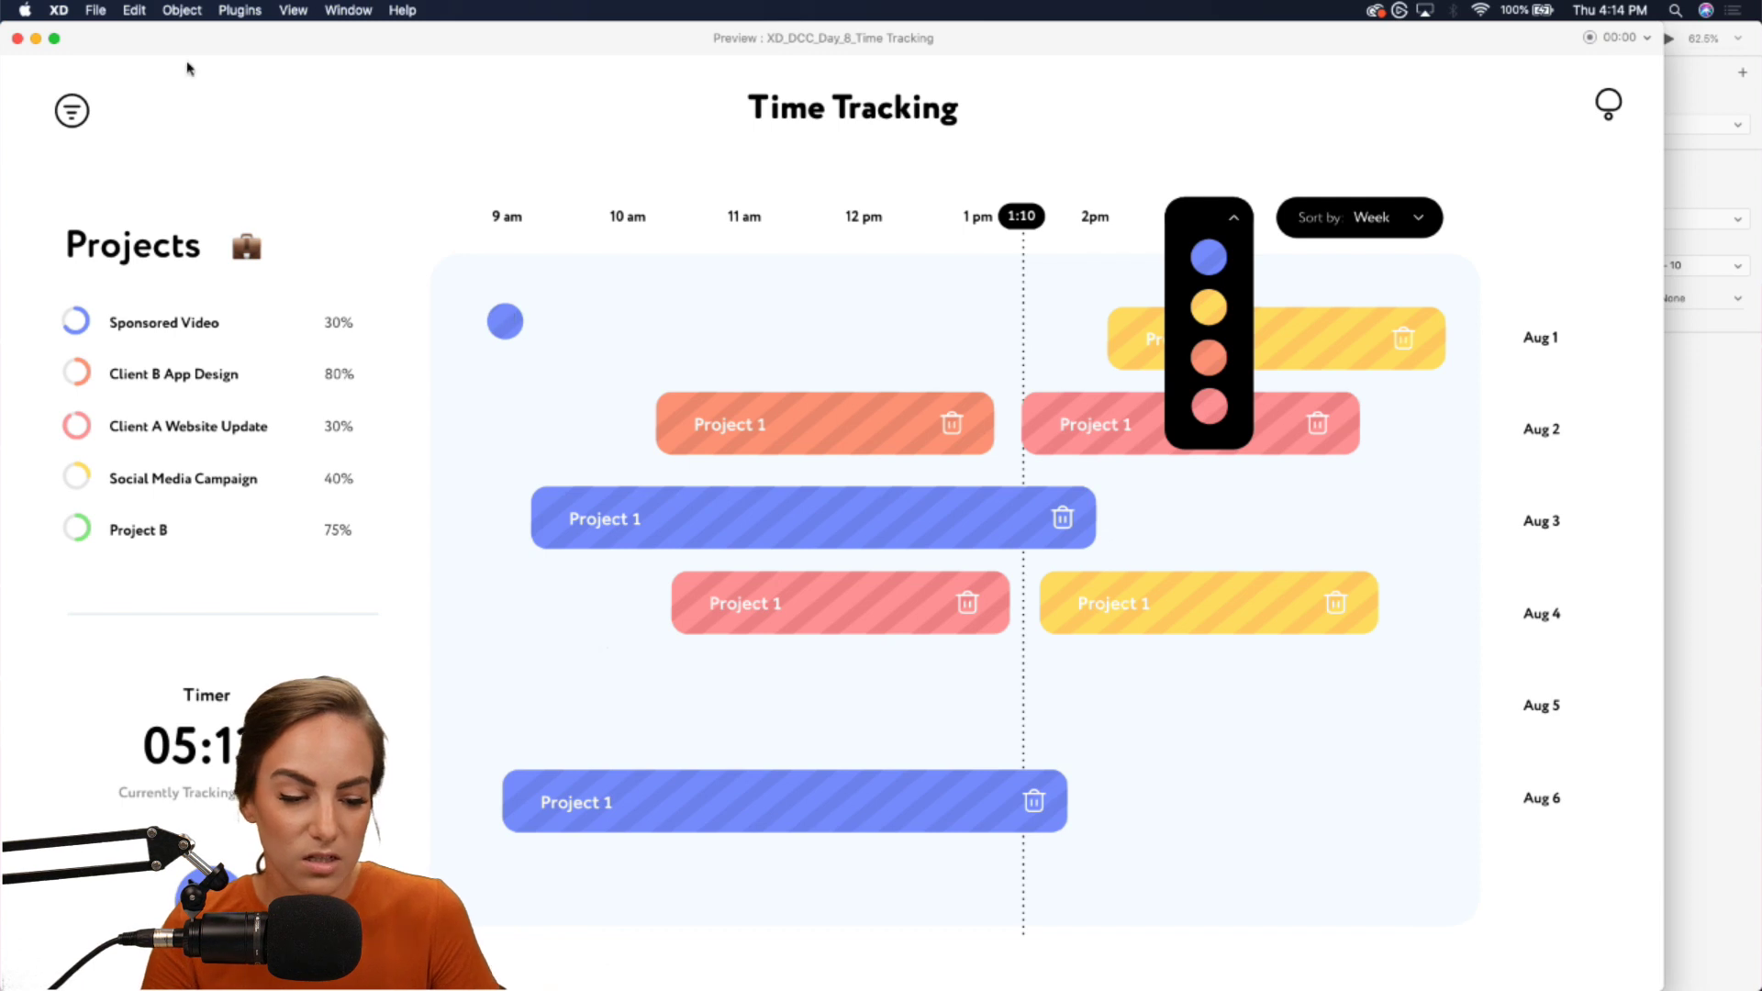
left_click(17, 39)
left_click(1106, 147)
- Return to design mode and duplicate the Time Tracking App – 10 artboard
scroll(1107, 147, "right", 10)
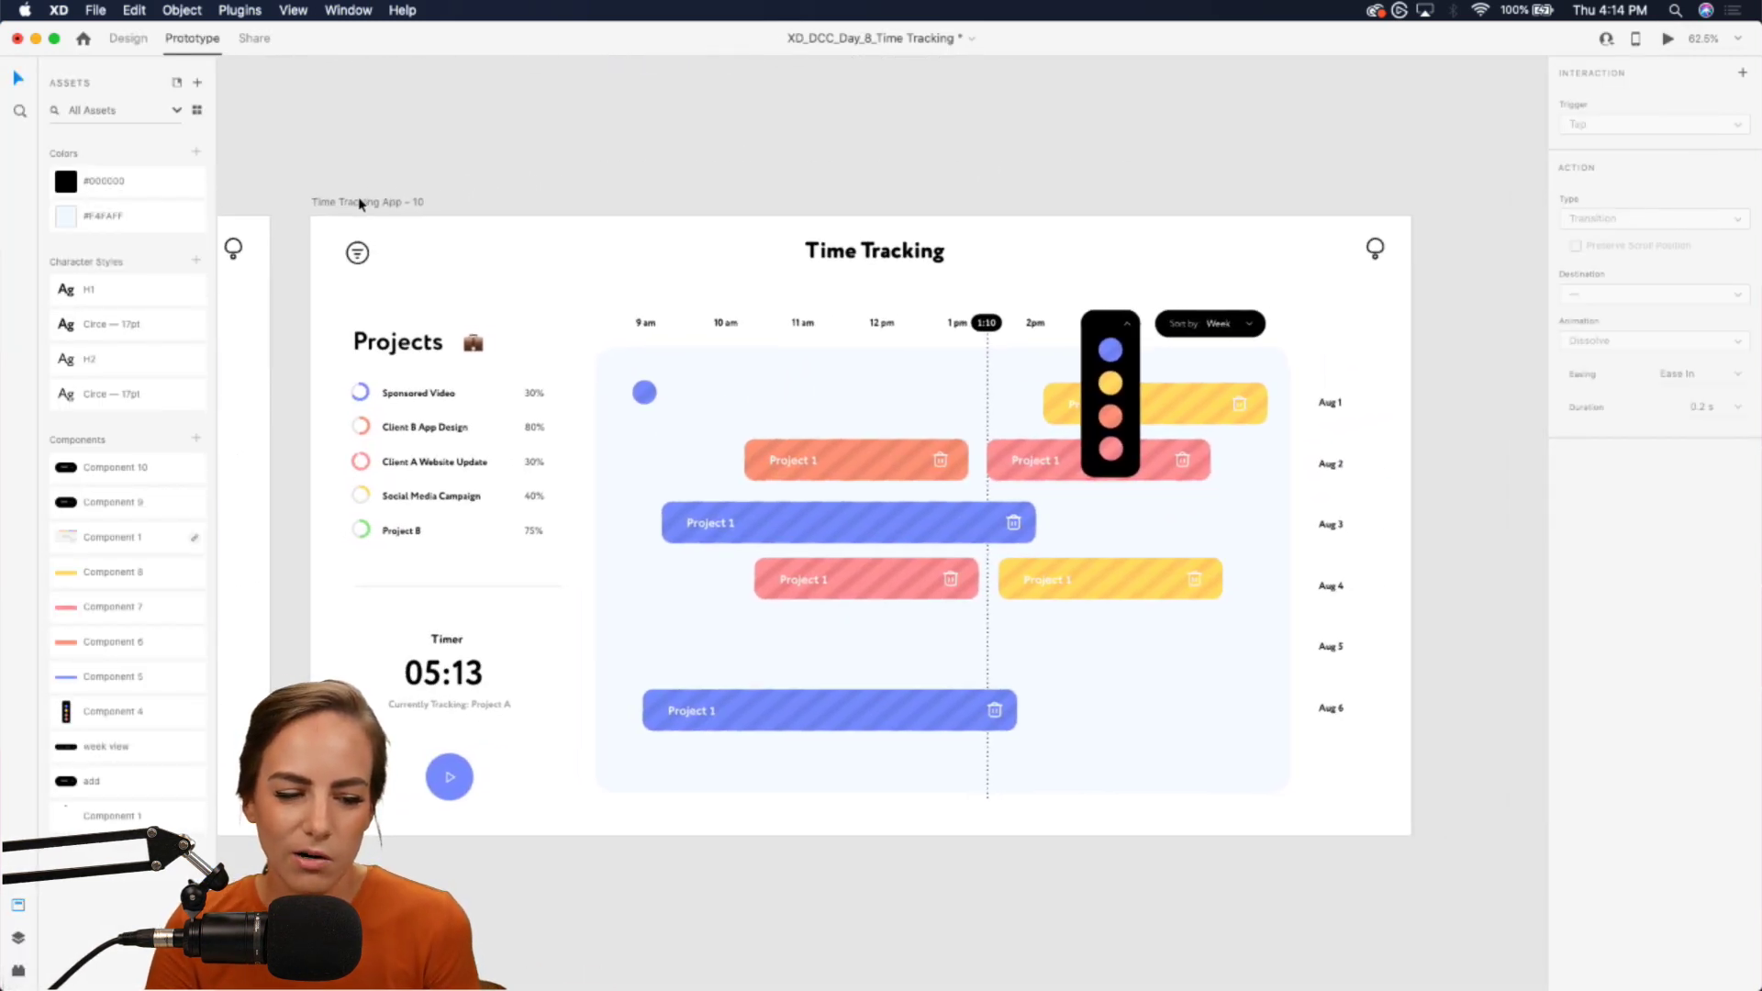
left_click(359, 202)
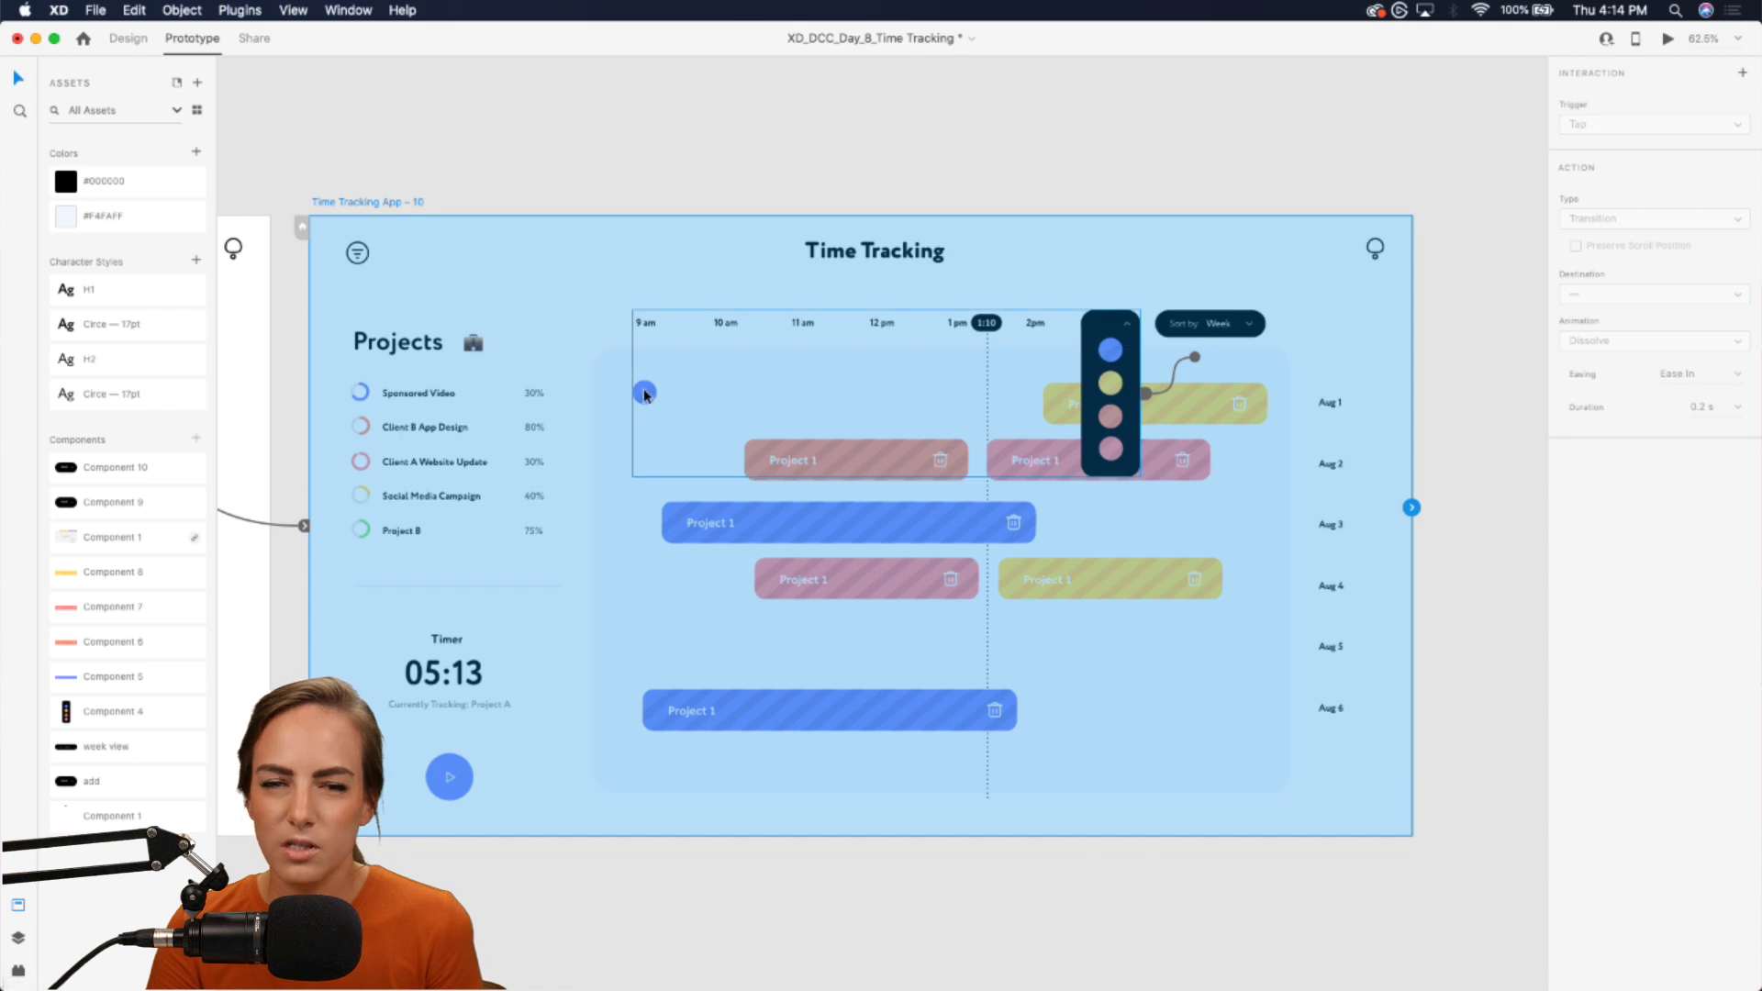
left_click(128, 39)
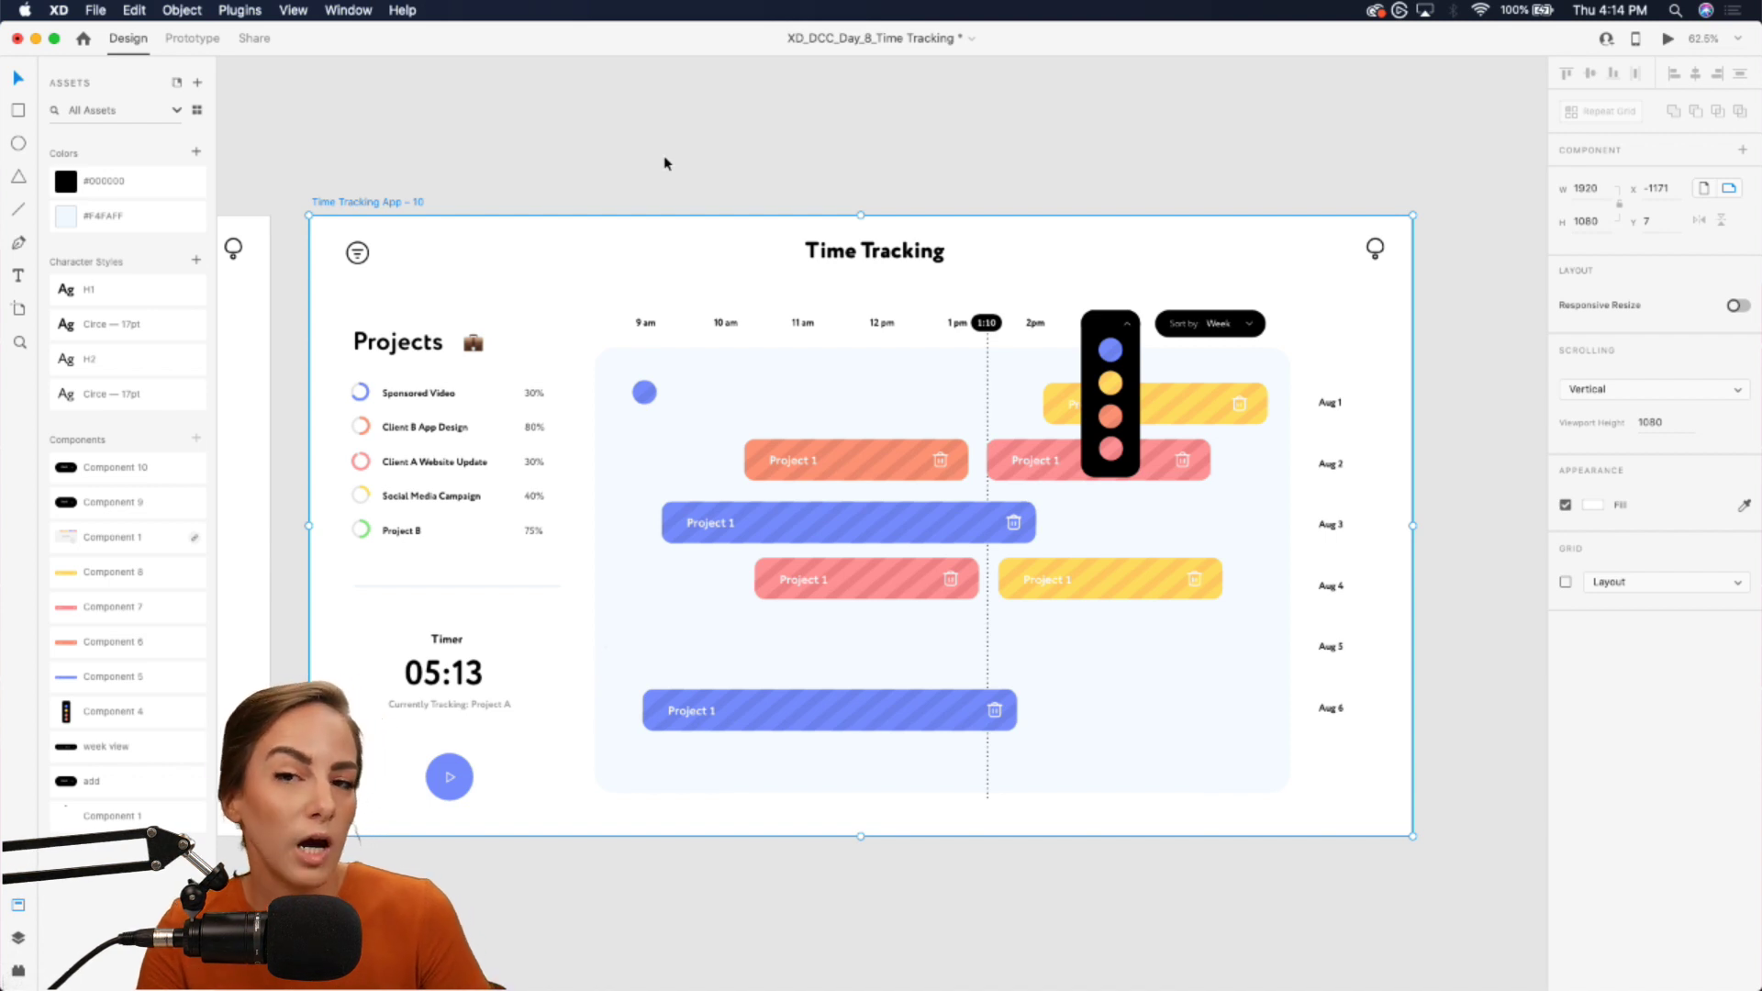
key("super+d")
left_click(863, 110)
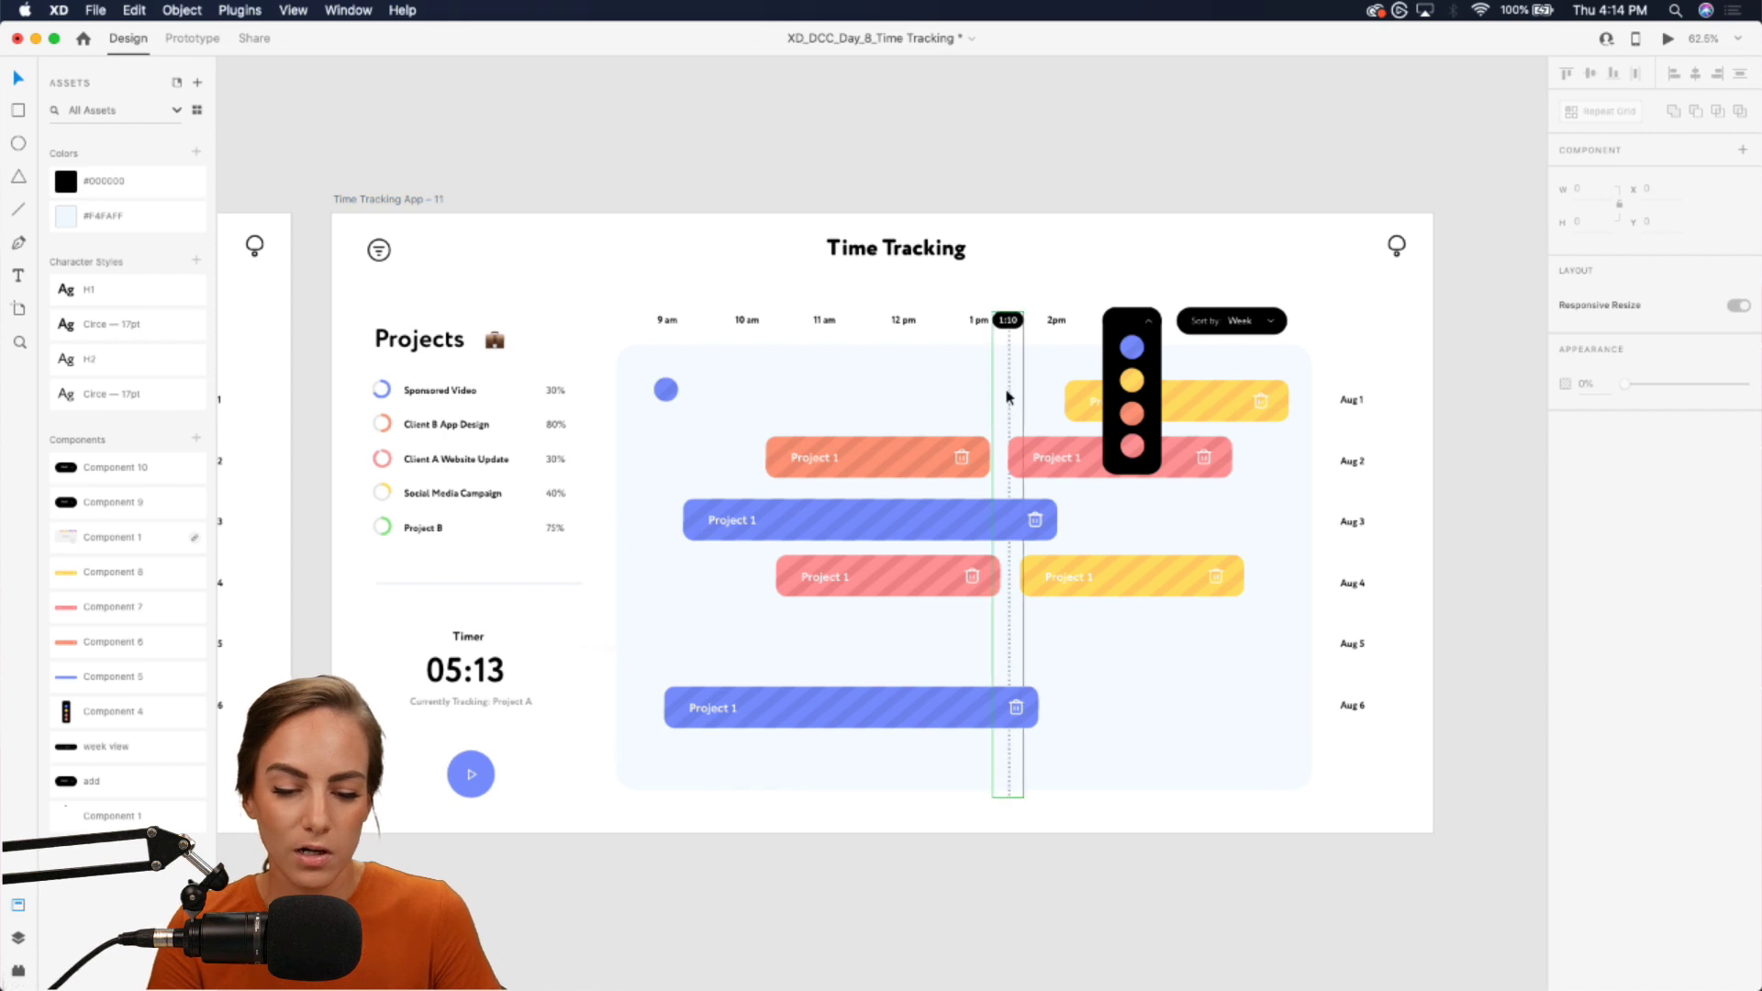
- On Time Tracking App – 11, copy the blue Aug 3 Project 1 bar into the Aug 1 row, starting over the blue circle below 9 am
scroll(1009, 393, "up", 5)
scroll(551, 431, "left", 5)
scroll(550, 432, "down", 2)
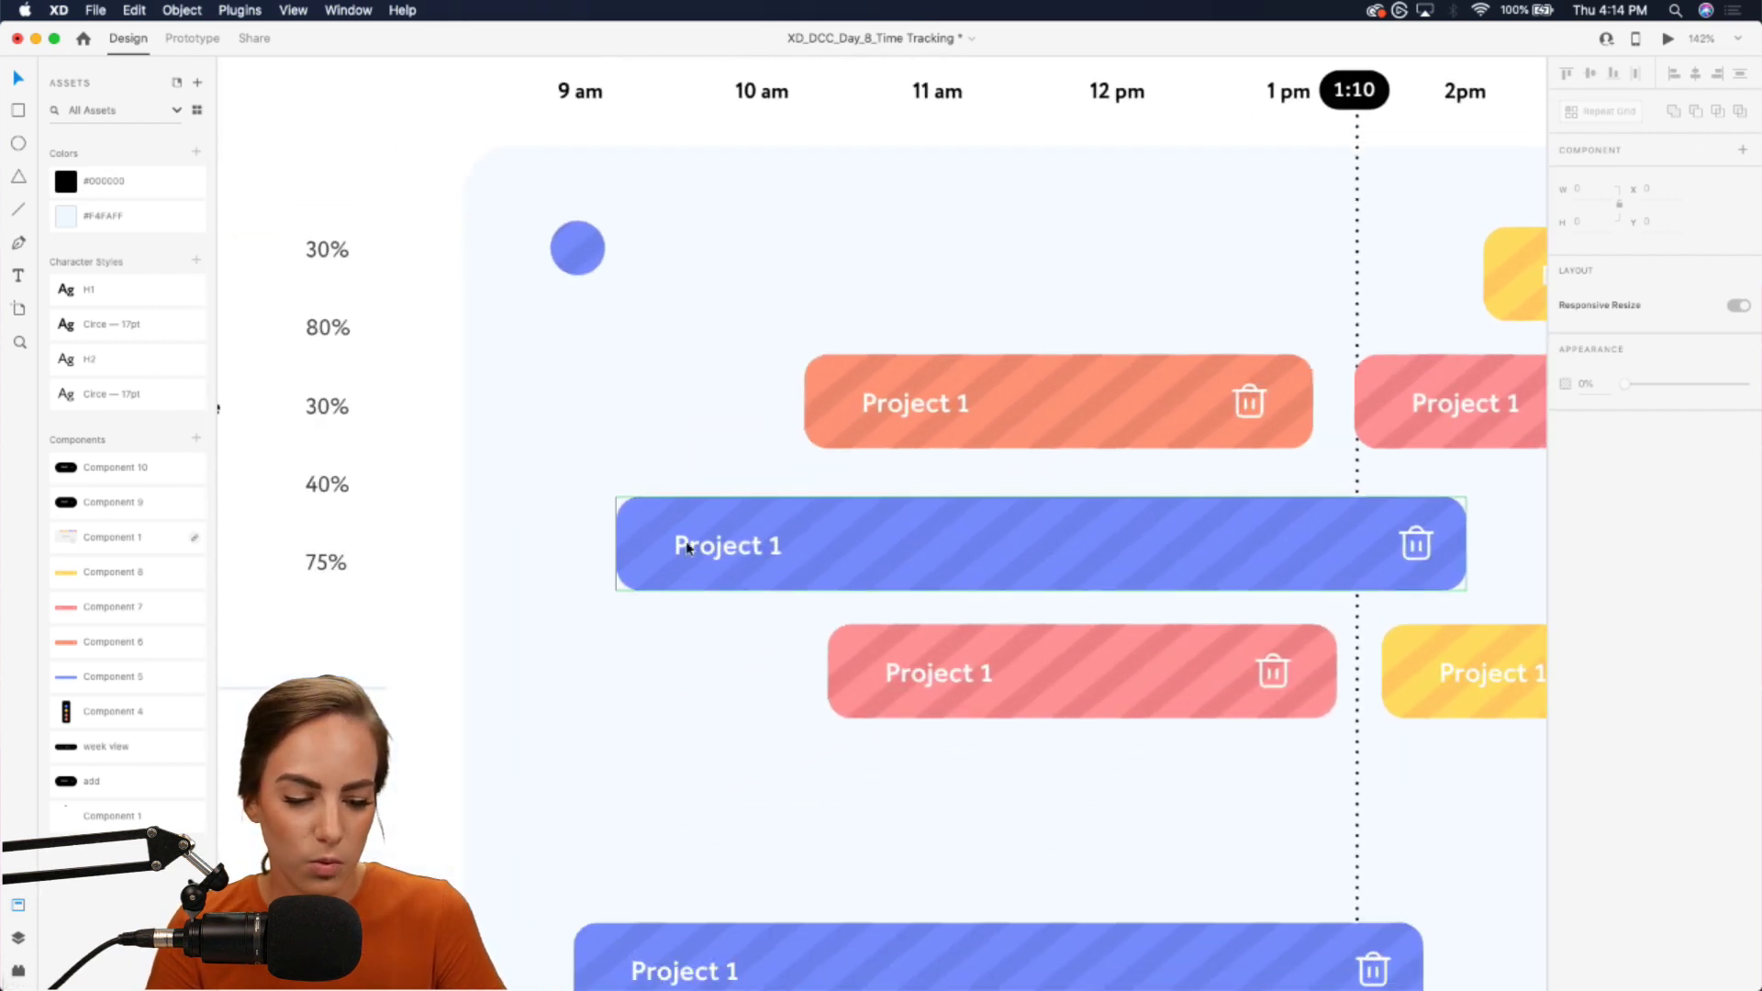
left_click(705, 546)
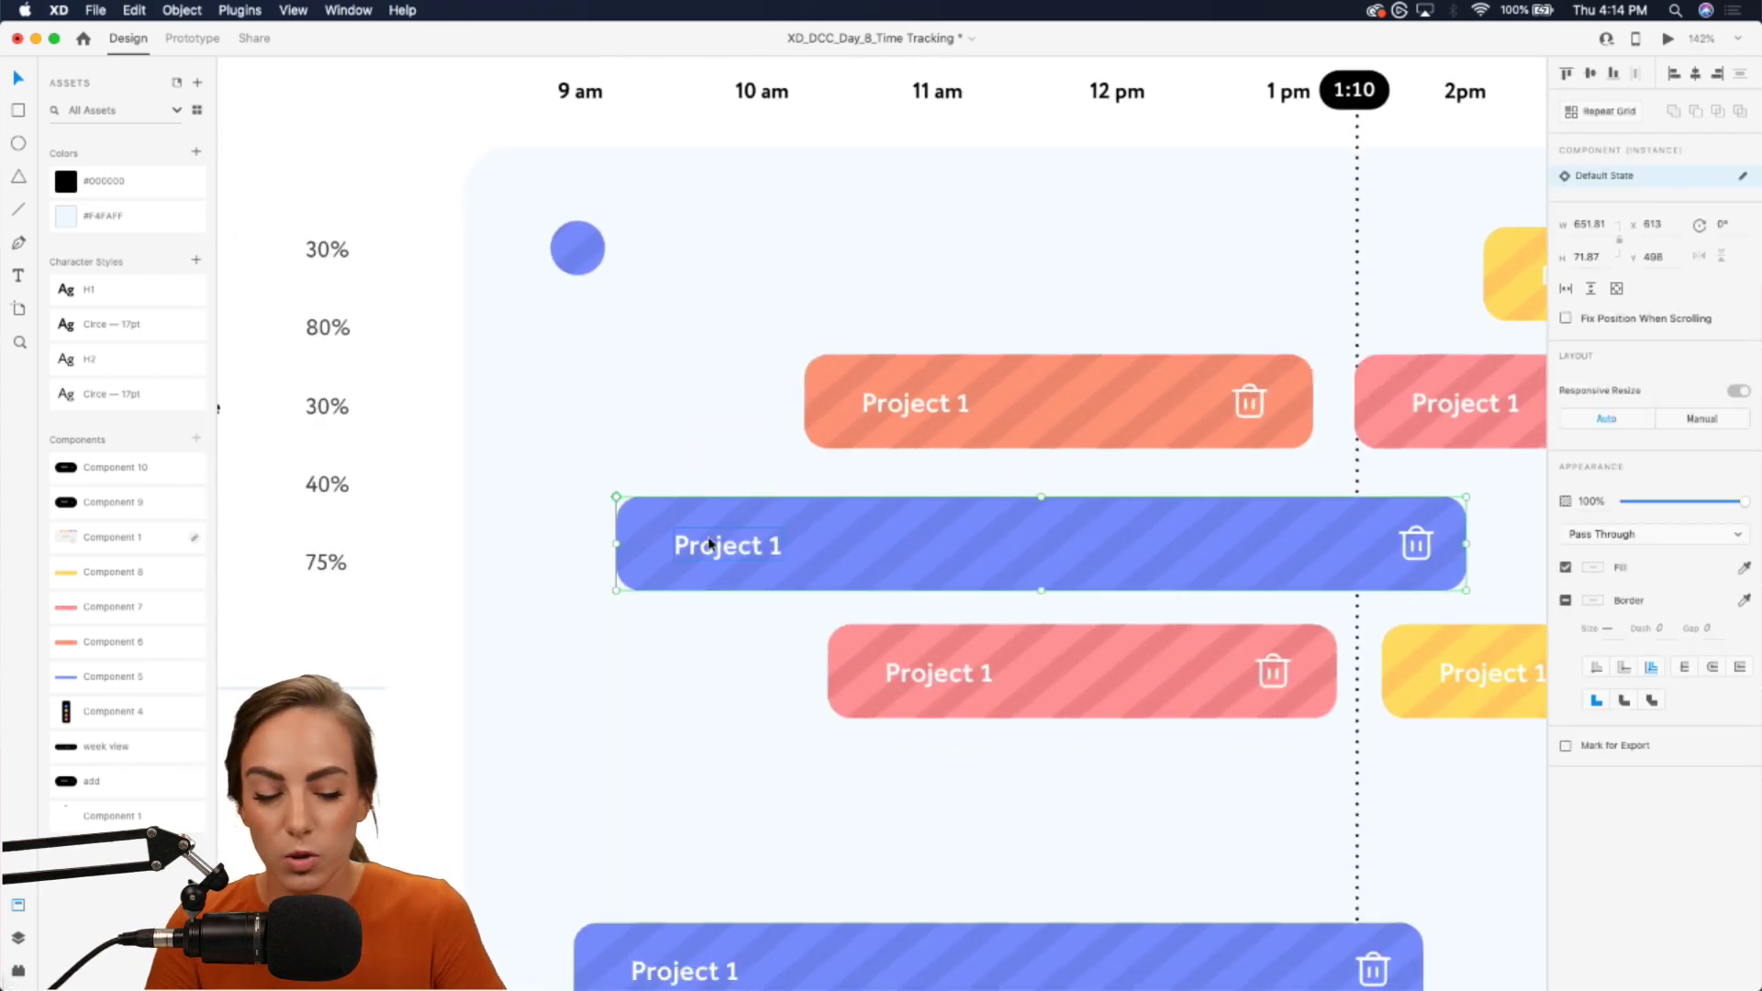
left_click_drag(681, 555, 613, 263)
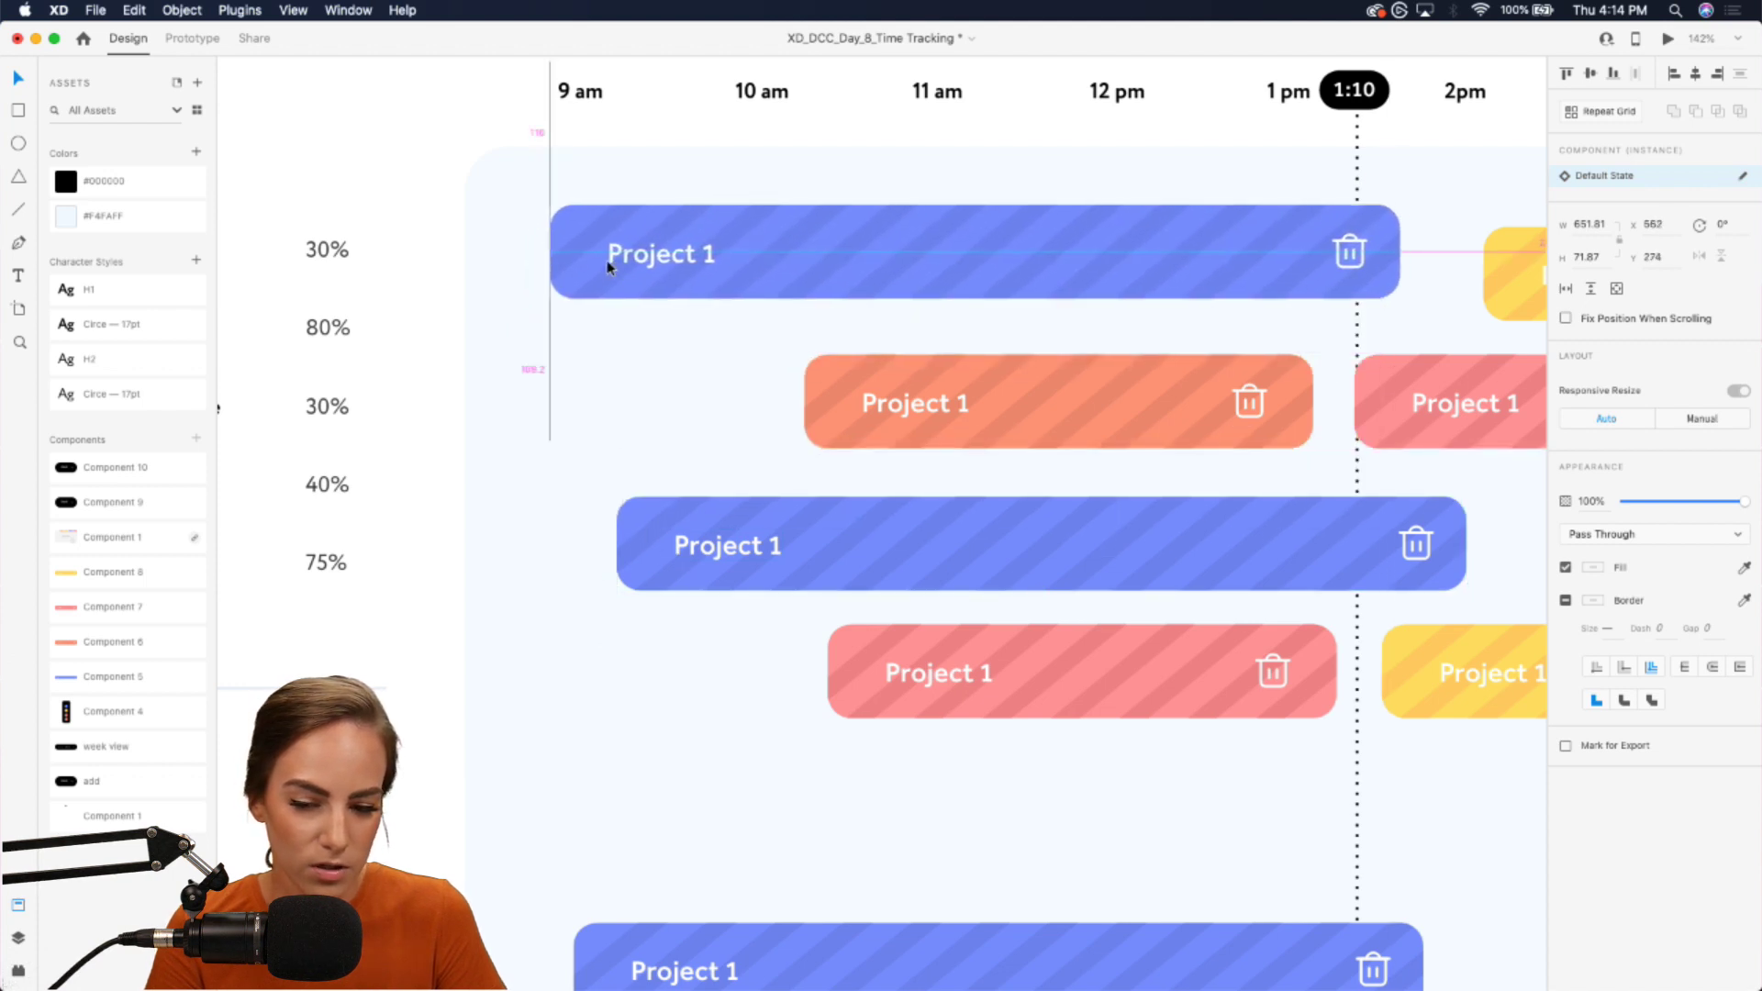
scroll(608, 261, "right", 5)
left_click_drag(789, 256, 790, 275)
- Switch the expanded color dropdown component on Time Tracking App – 11 back to its Default State
left_click(362, 222)
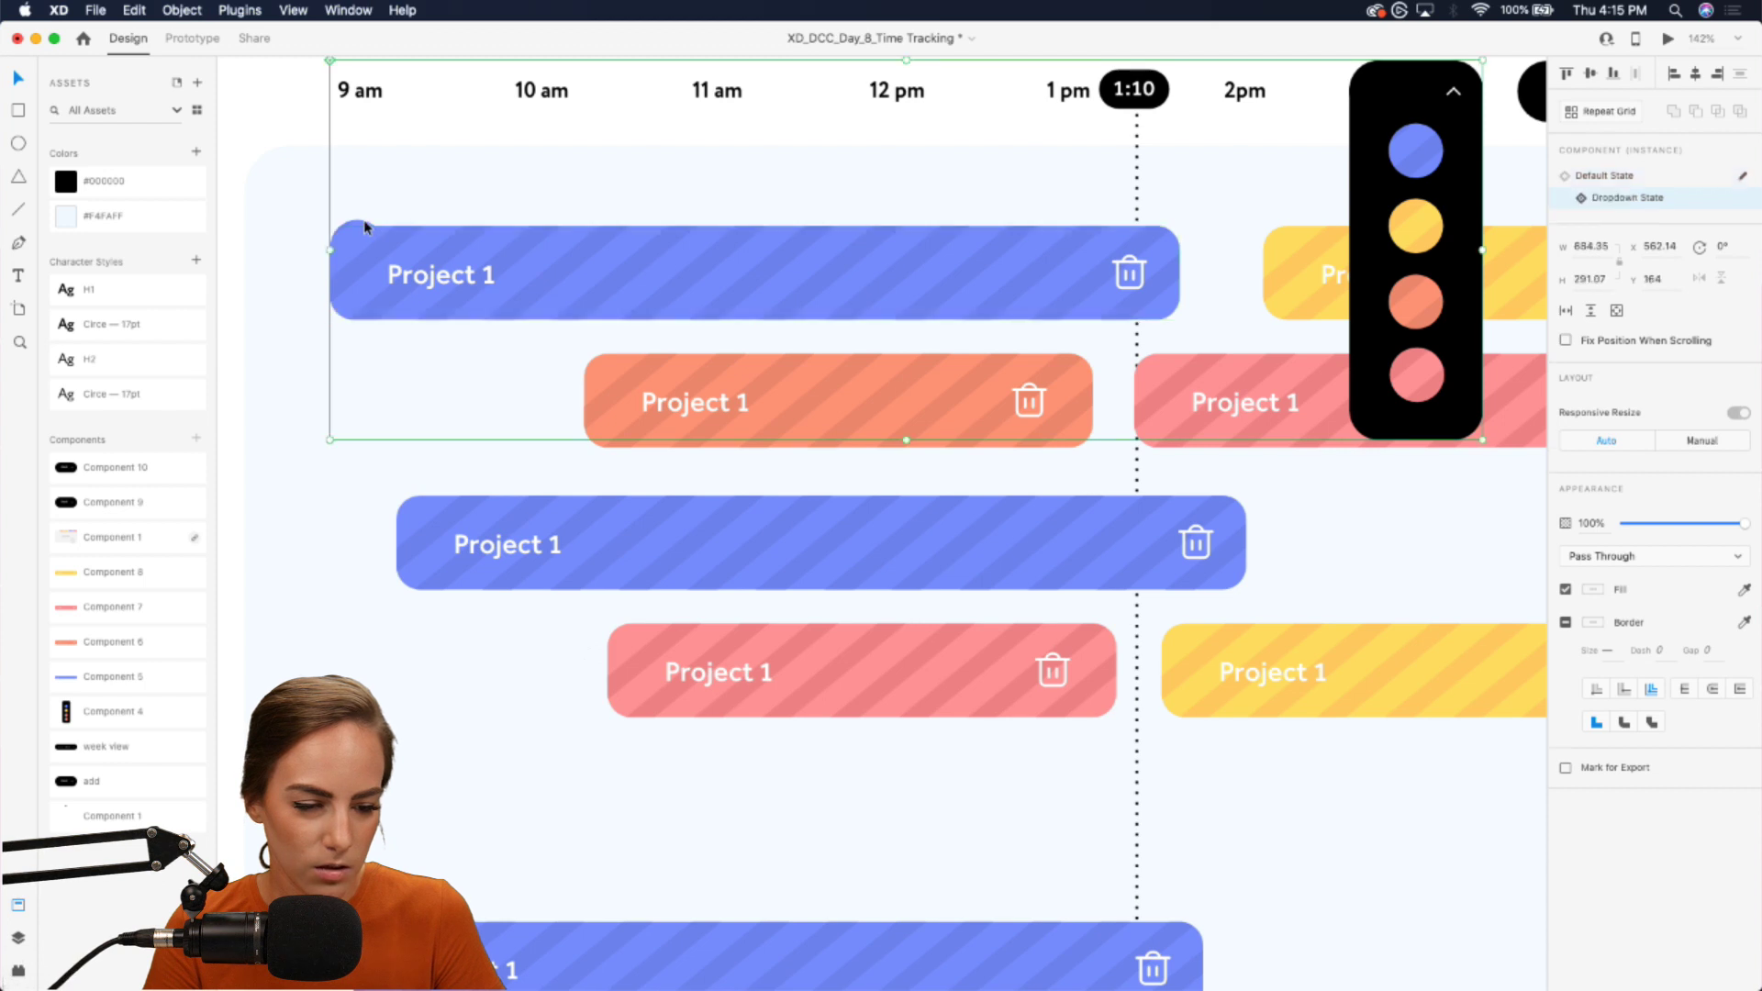
double_click(363, 227)
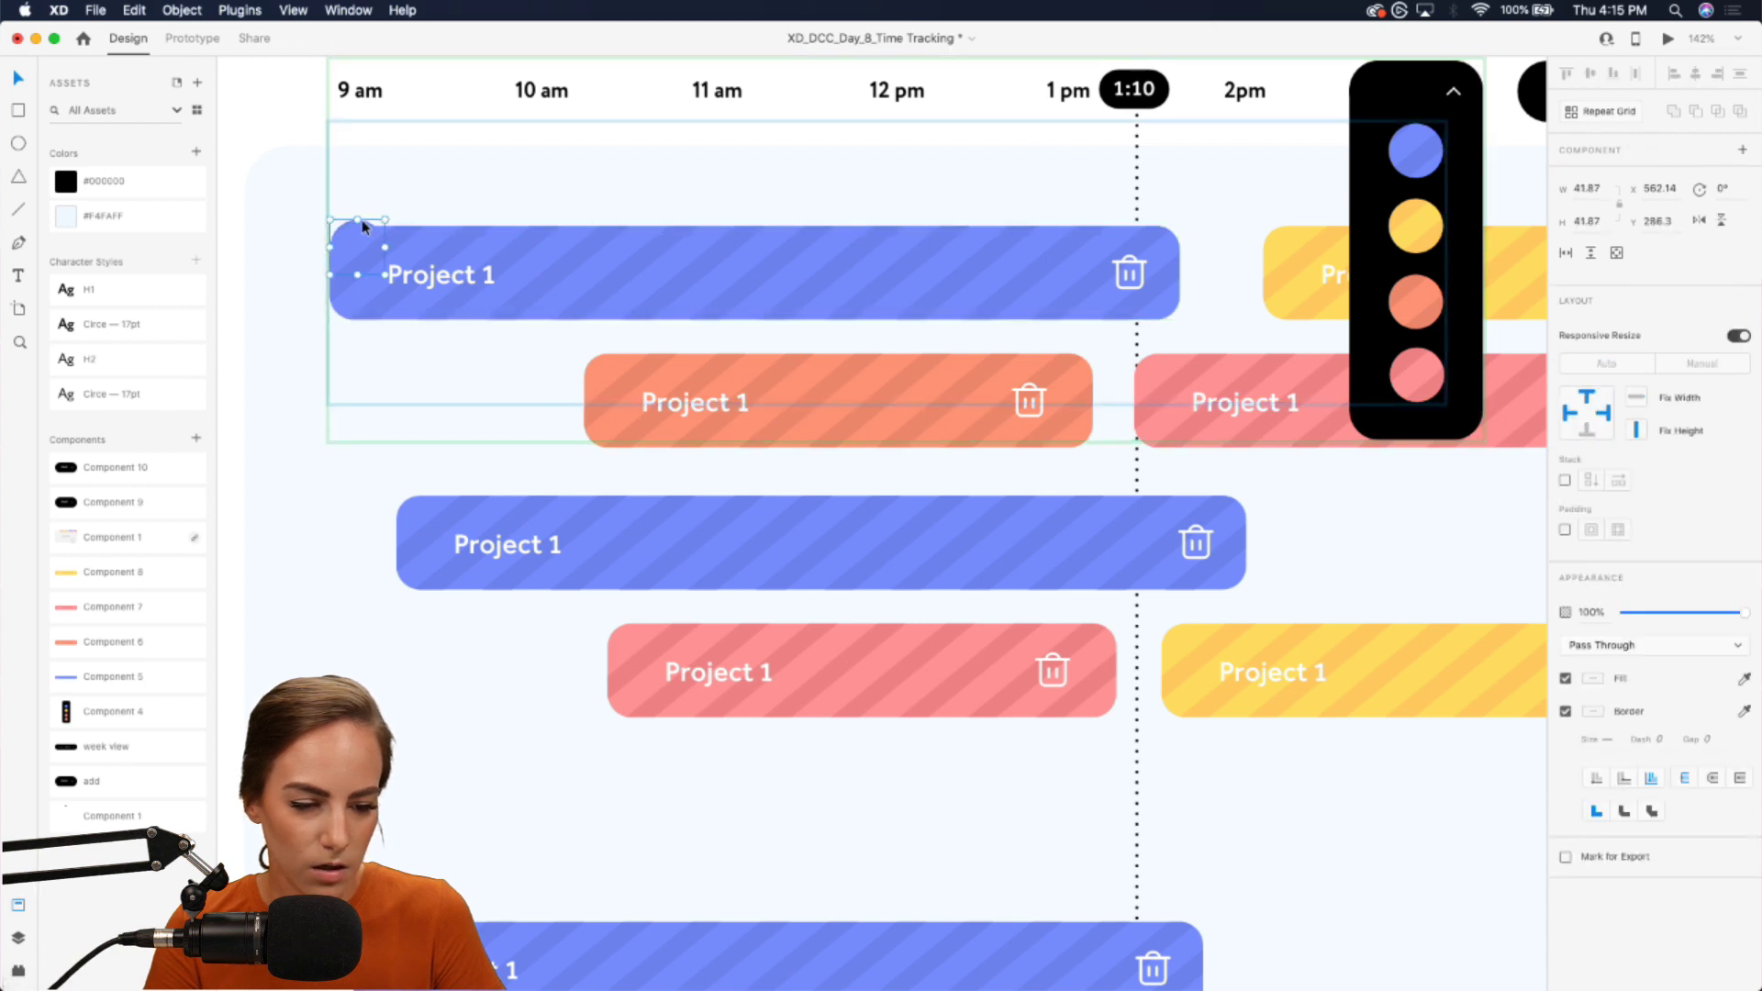
scroll(361, 228, "down", 3)
left_click(983, 223)
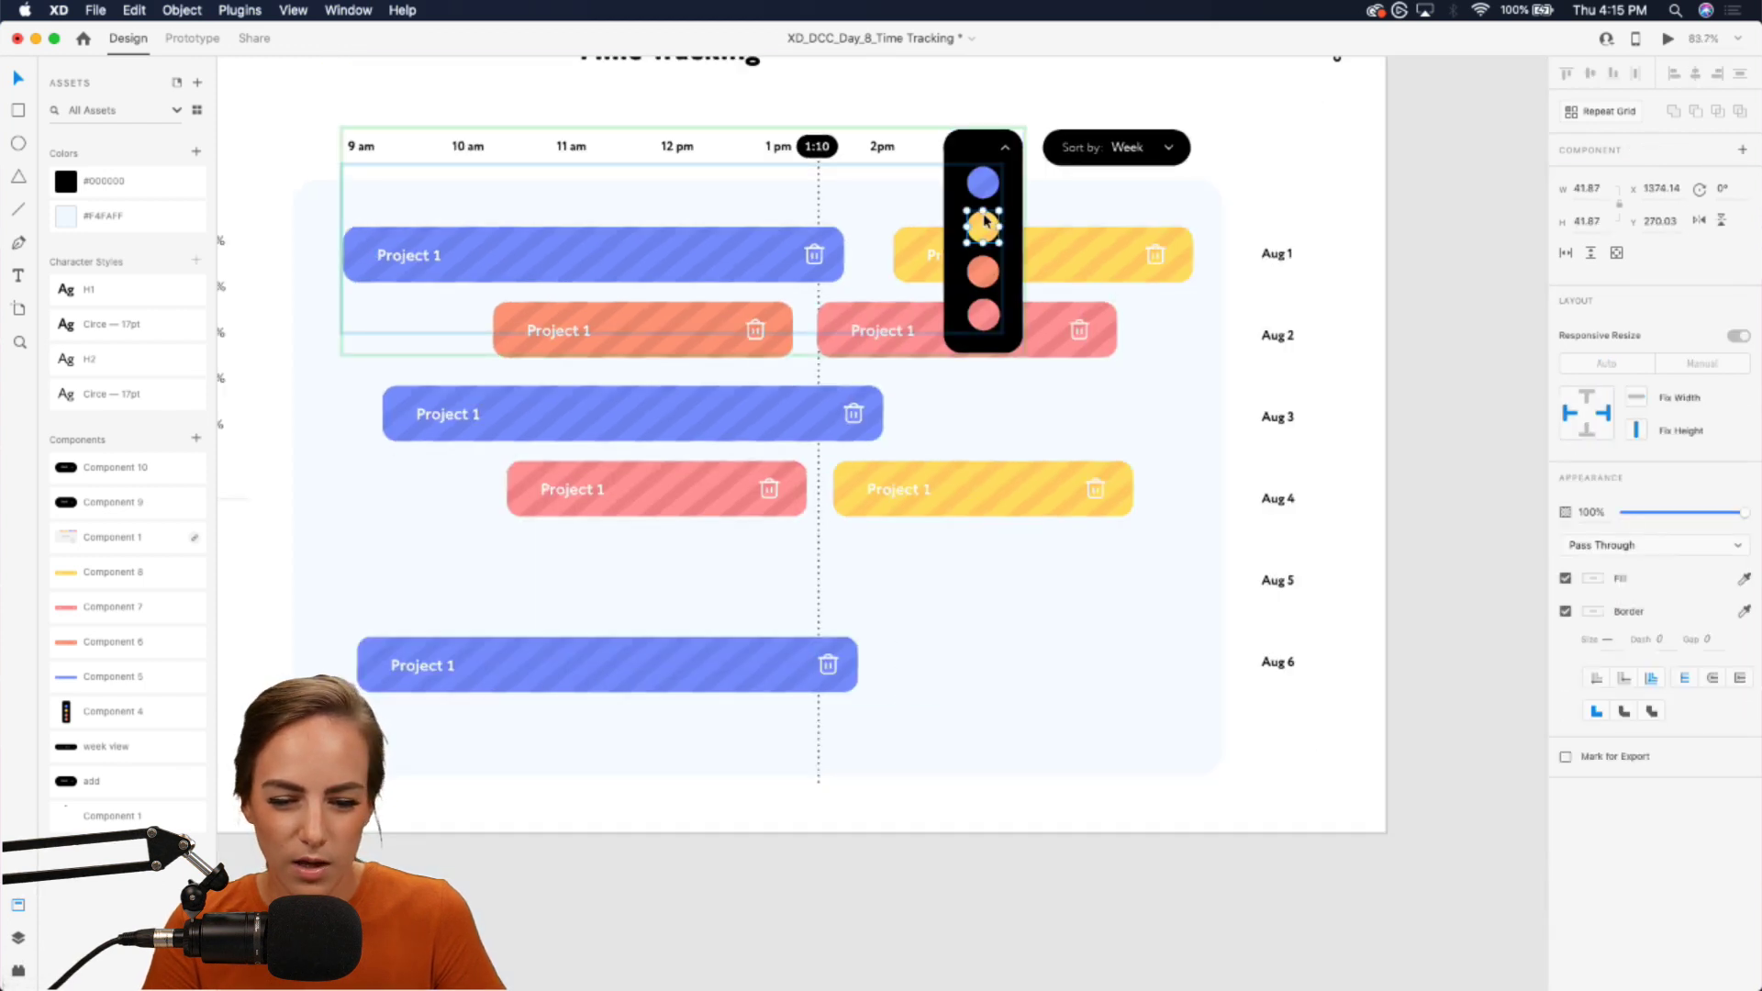
scroll(985, 220, "up", 5)
key("Escape")
scroll(1230, 184, "up", 3)
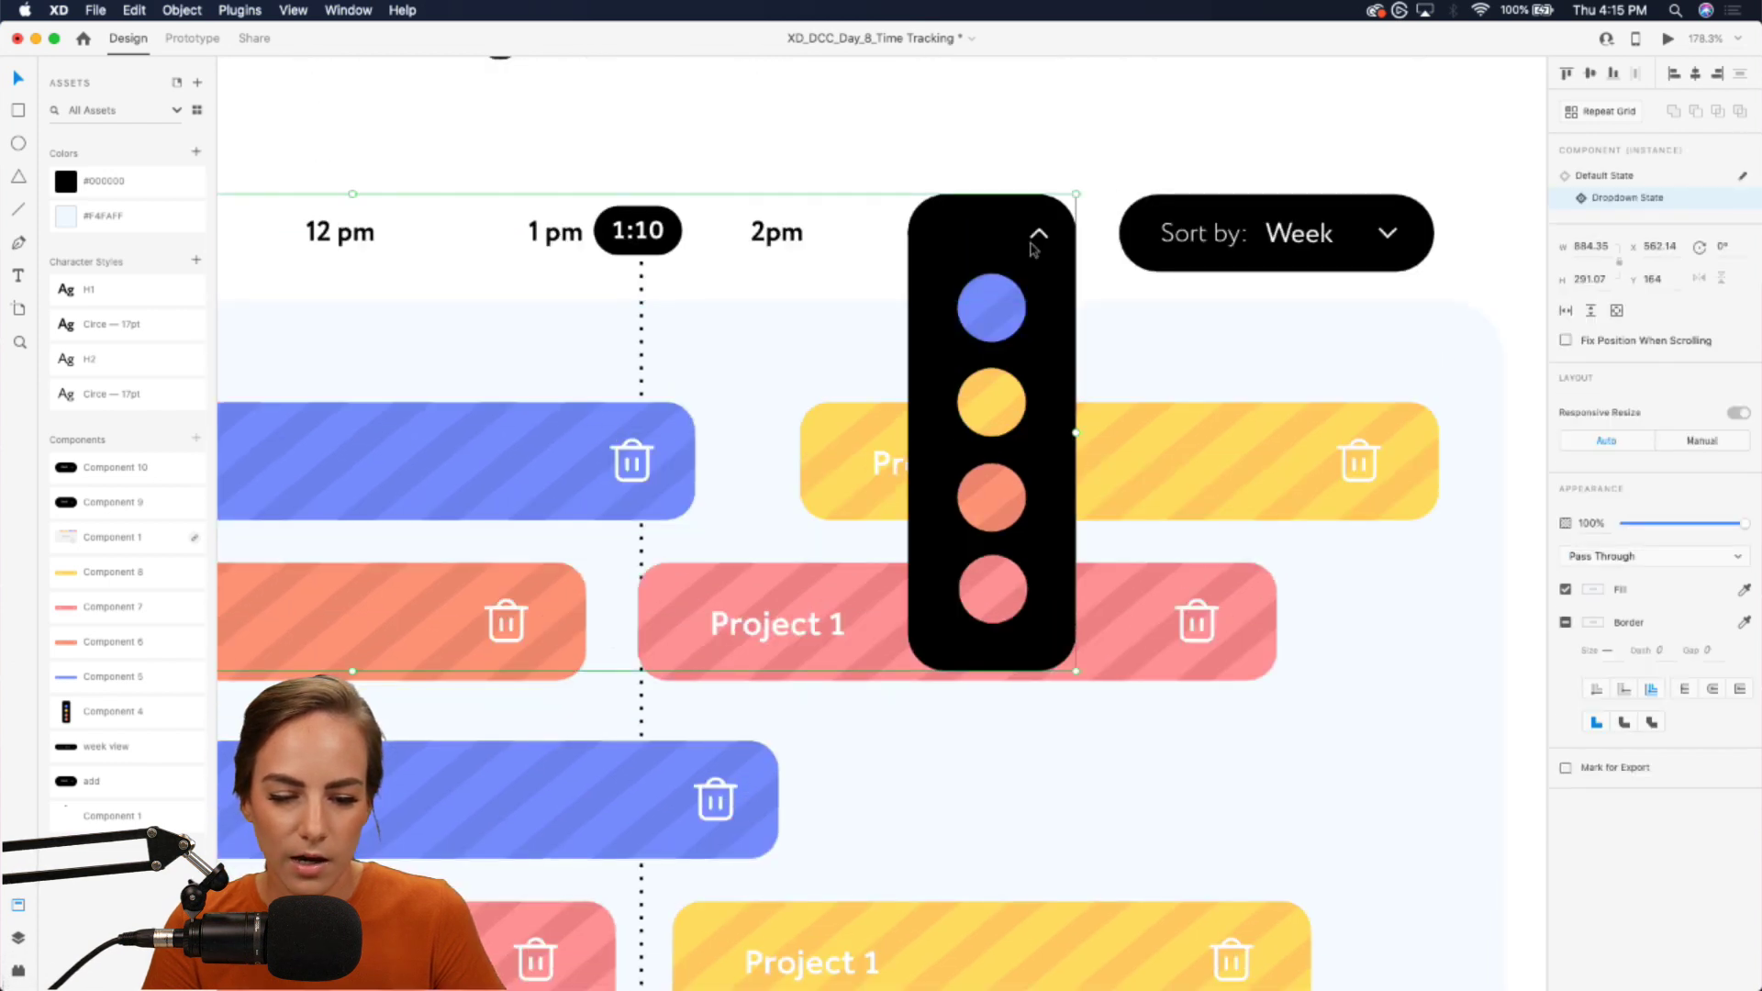
left_click(1601, 175)
- In prototype mode, link the whole Time Tracking App – 10 artboard to Time Tracking App – 11 with Auto-Animate
scroll(1188, 284, "down", 5)
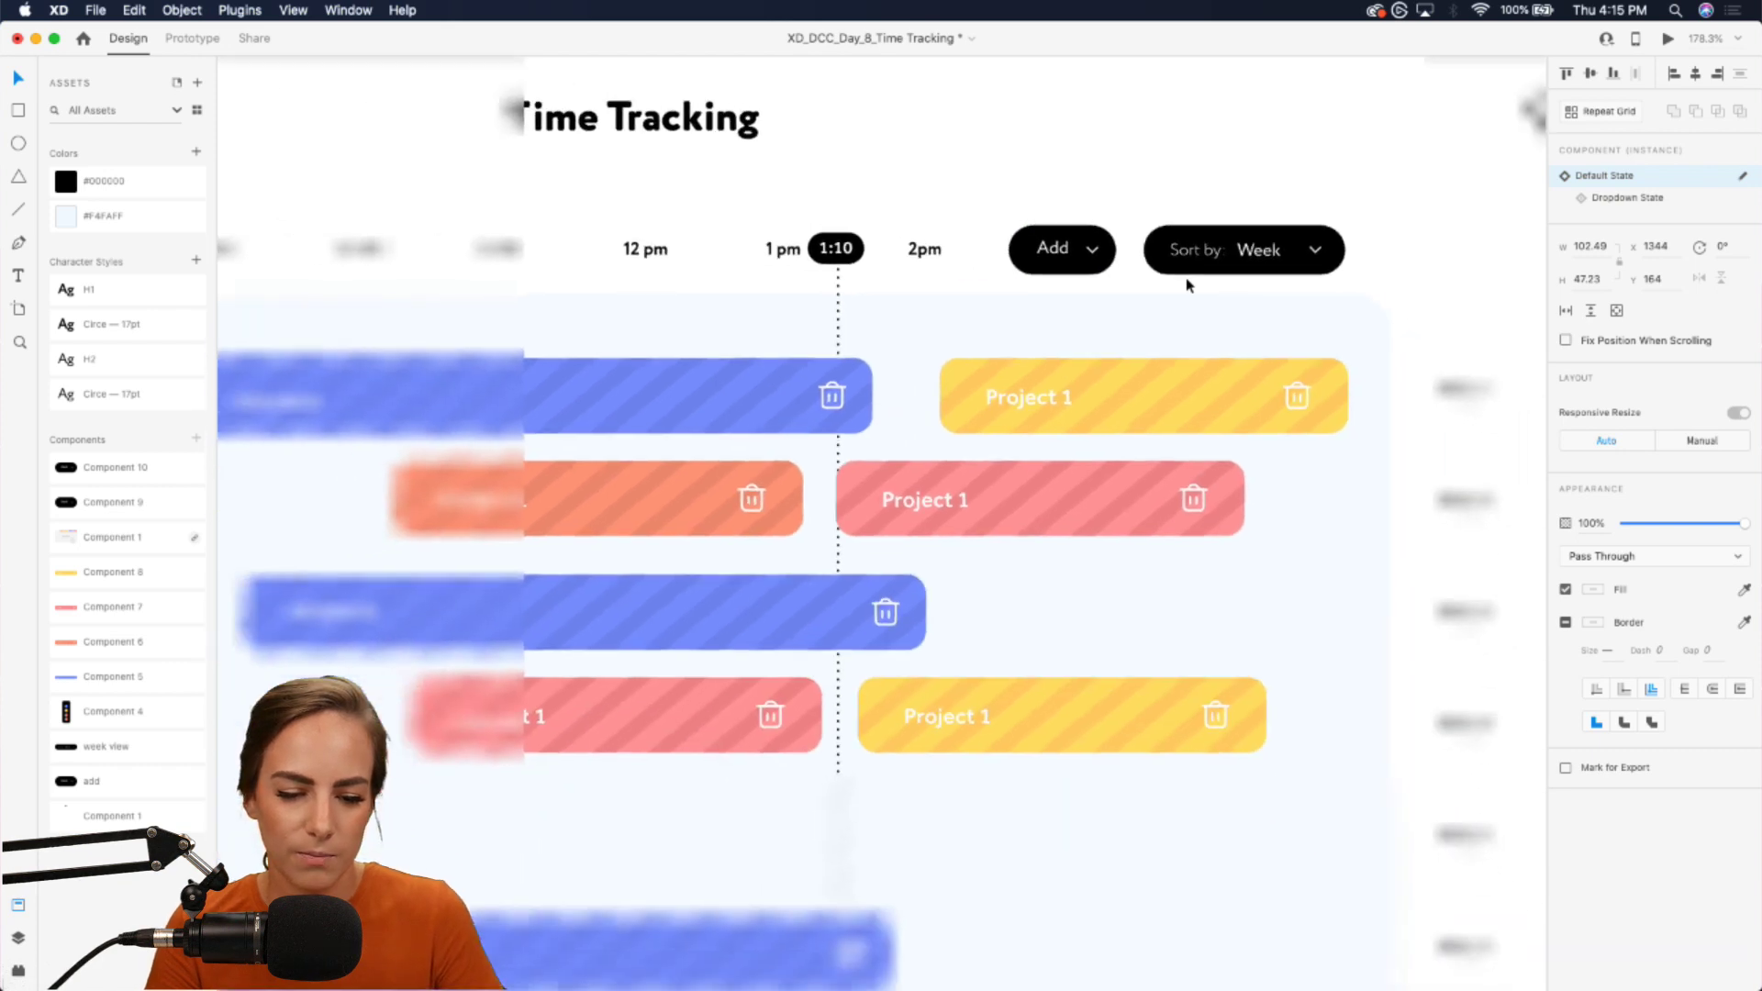
scroll(771, 469, "down", 3)
scroll(770, 469, "left", 10)
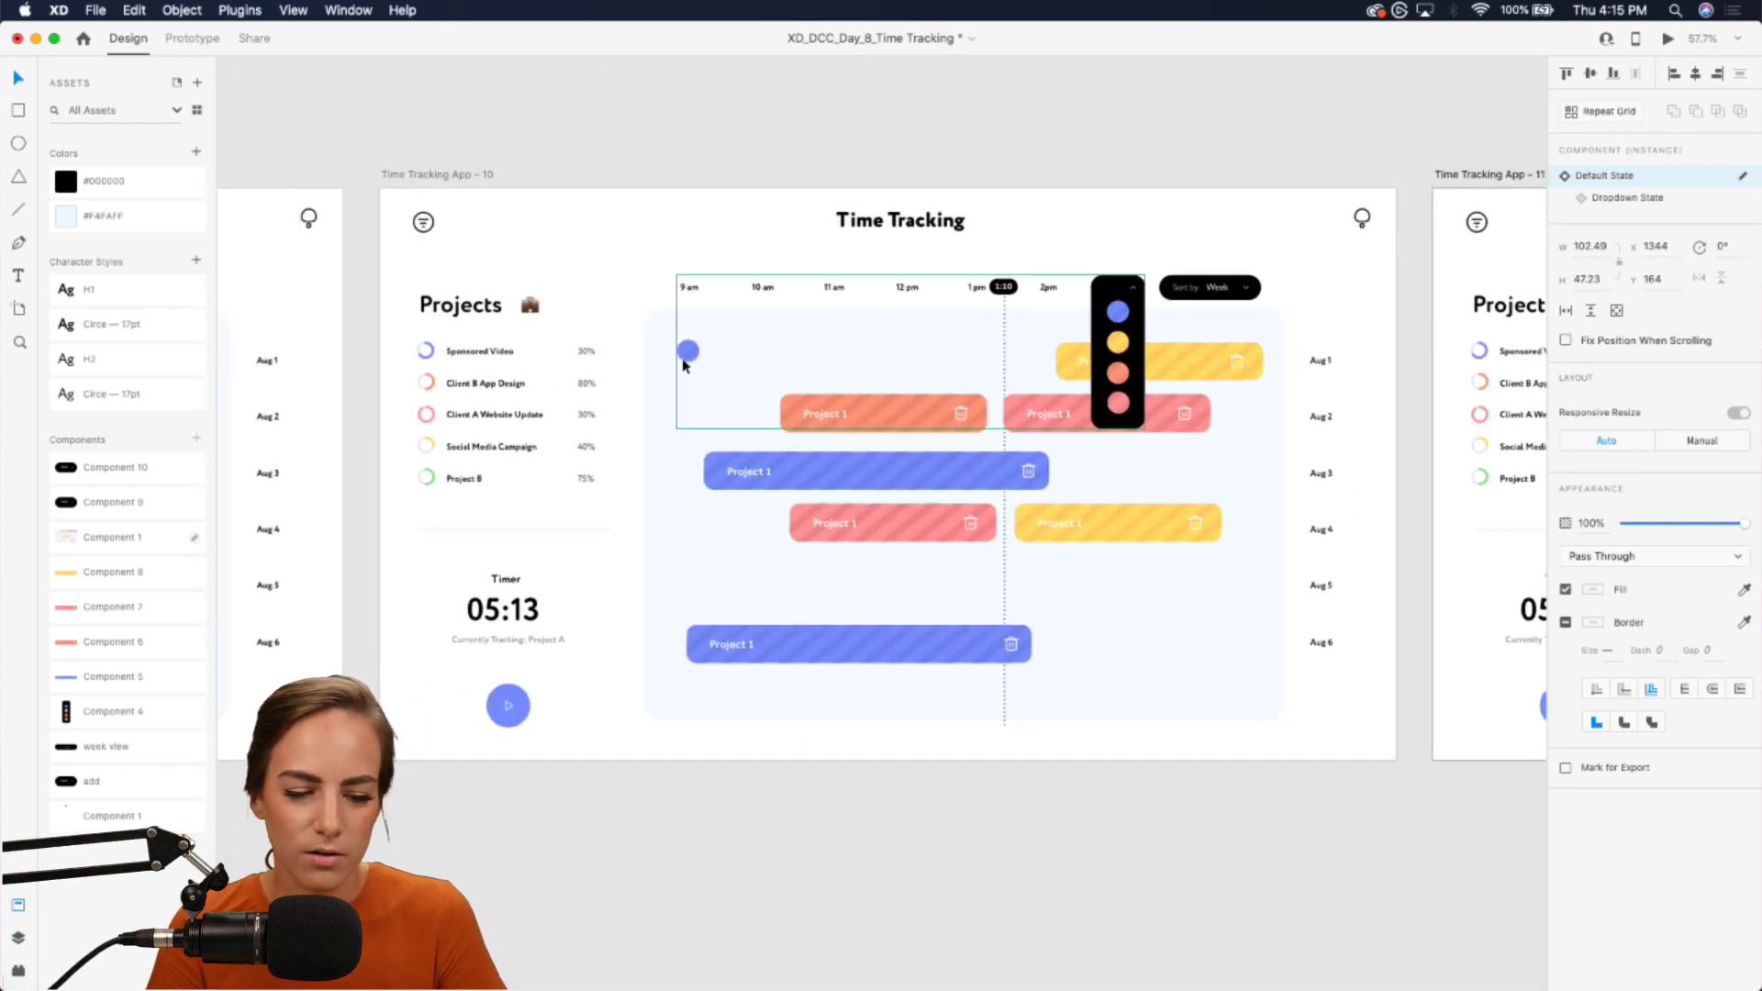
scroll(689, 360, "right", 7)
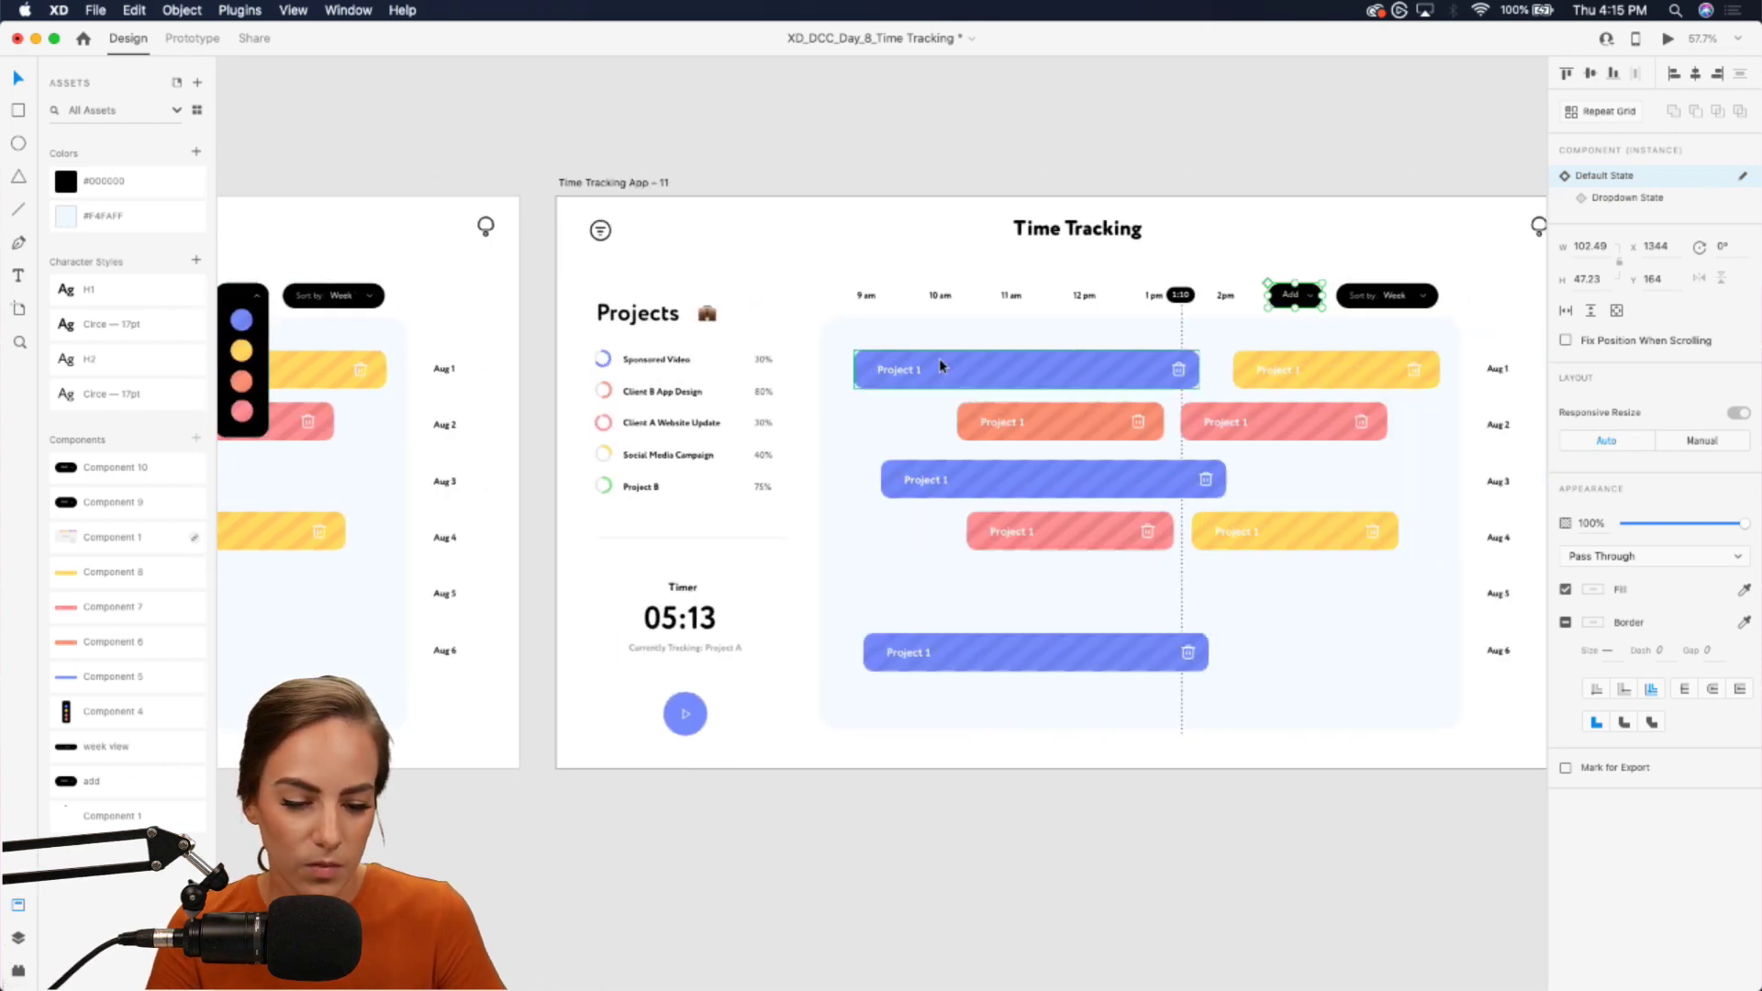
scroll(938, 365, "left", 8)
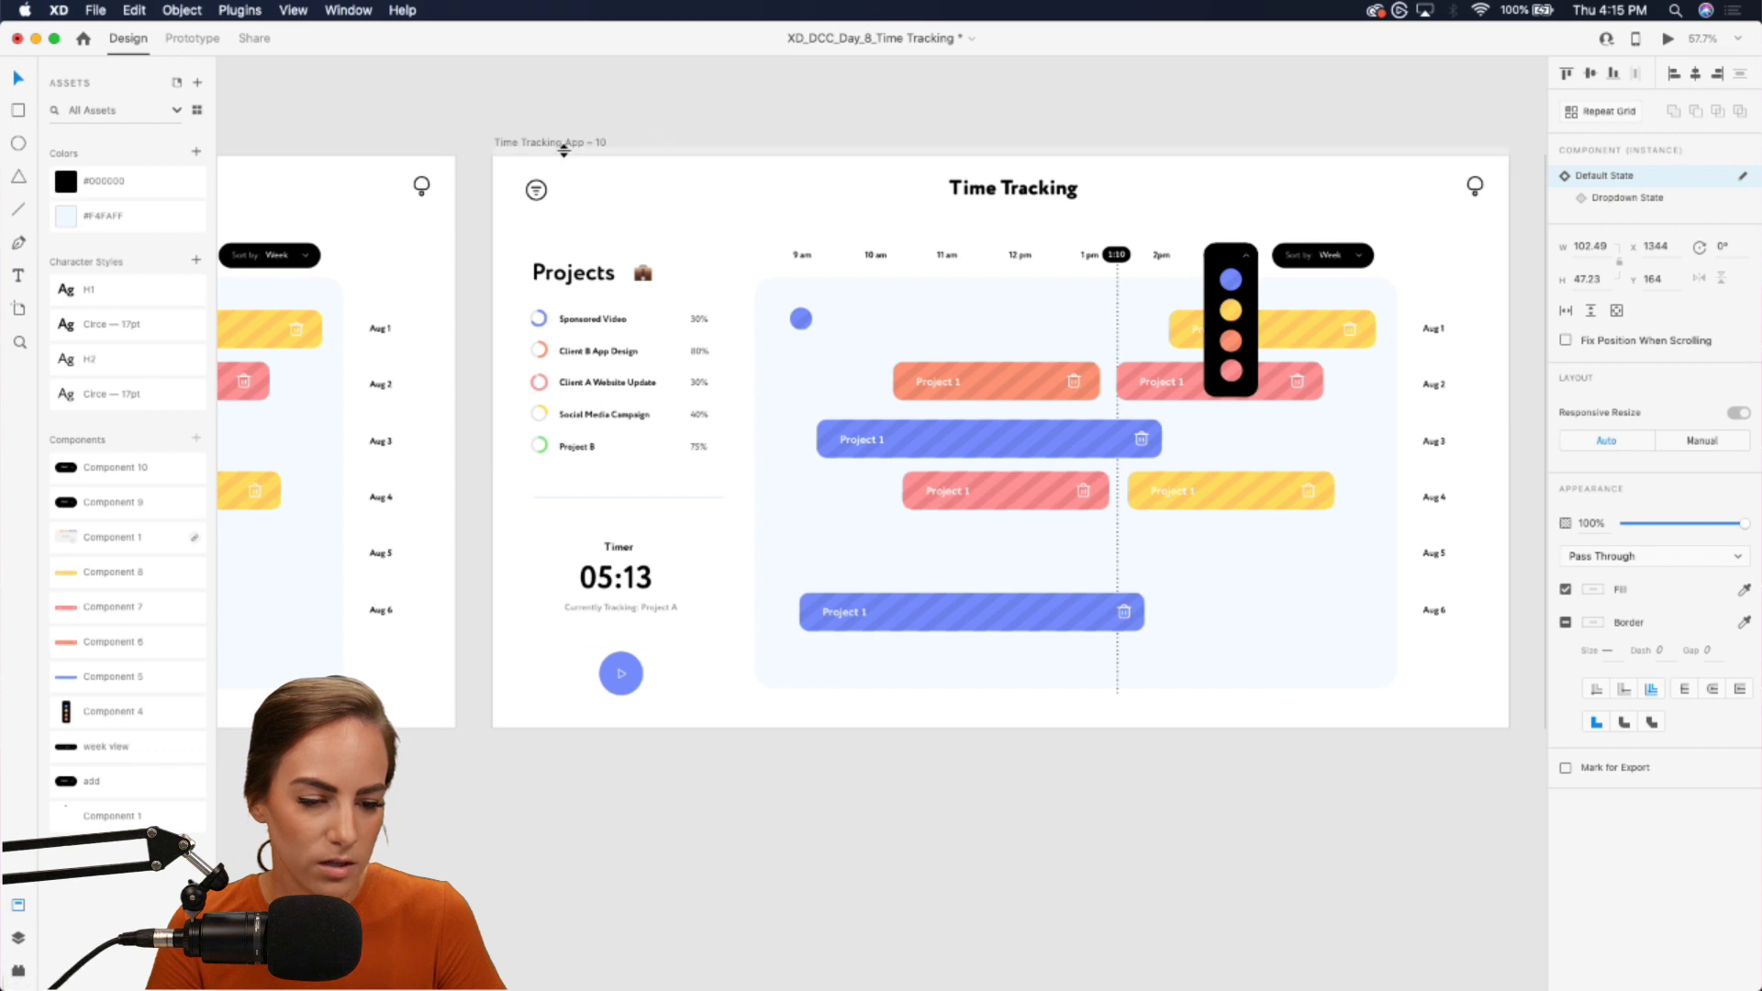
left_click(190, 38)
scroll(914, 237, "right", 2)
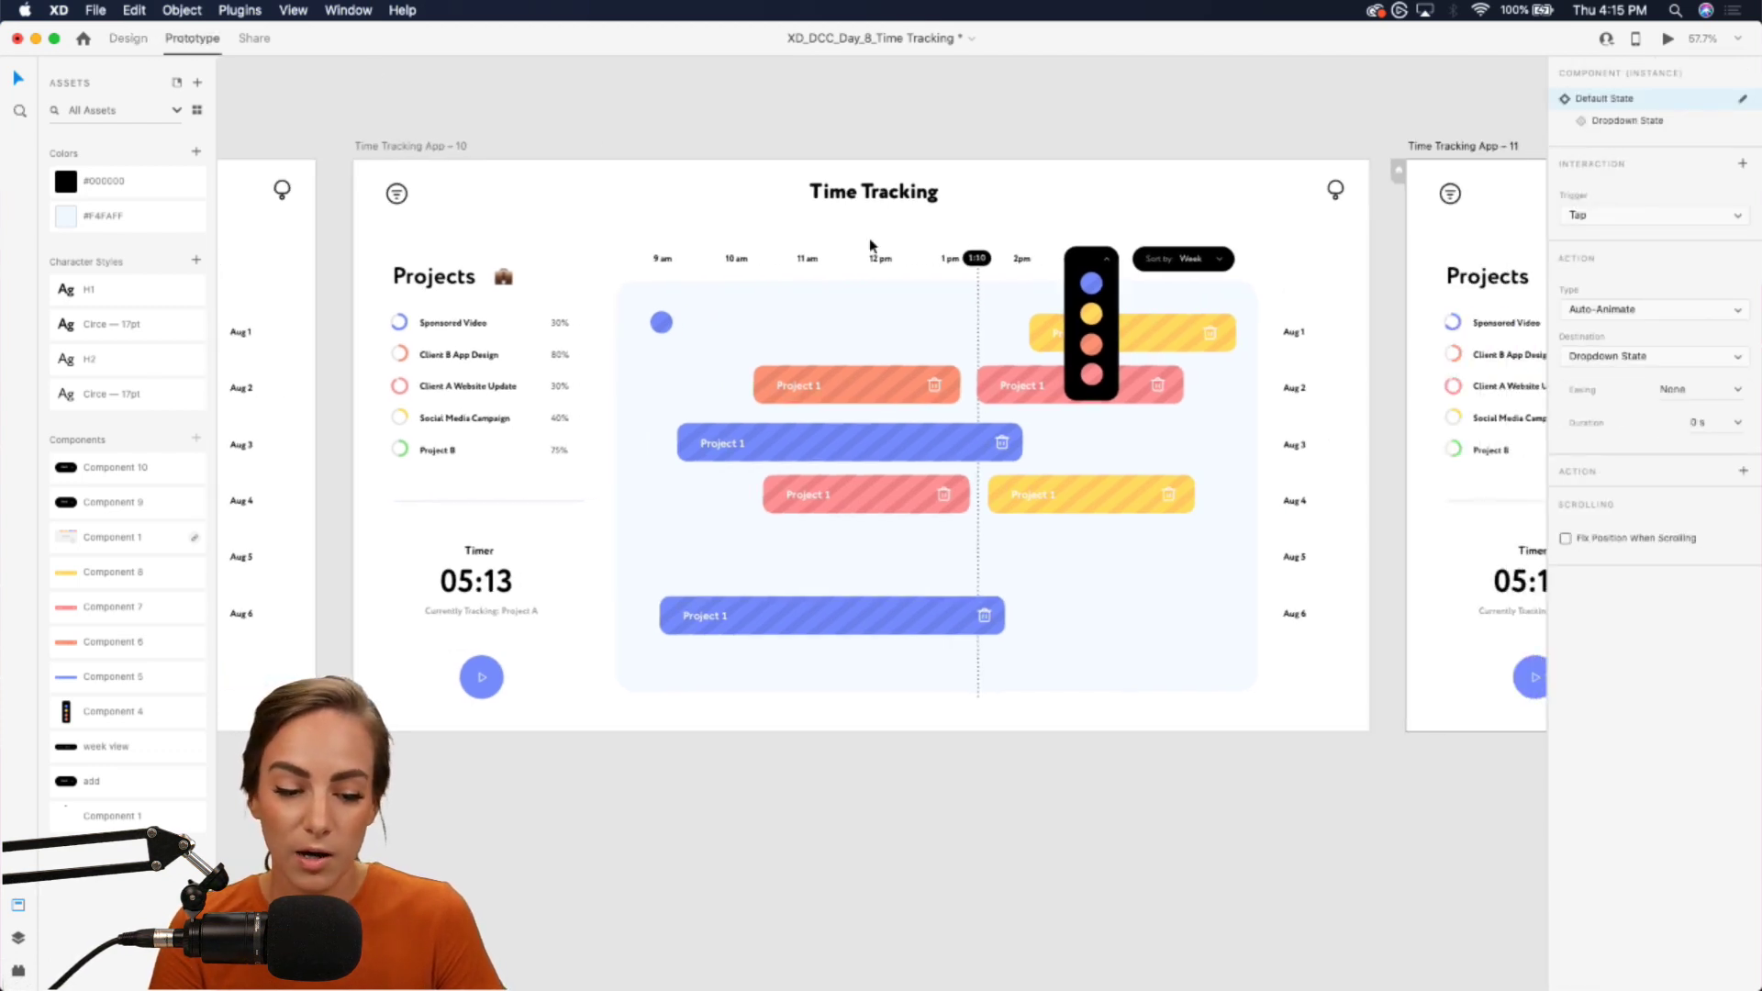
scroll(658, 323, "right", 4)
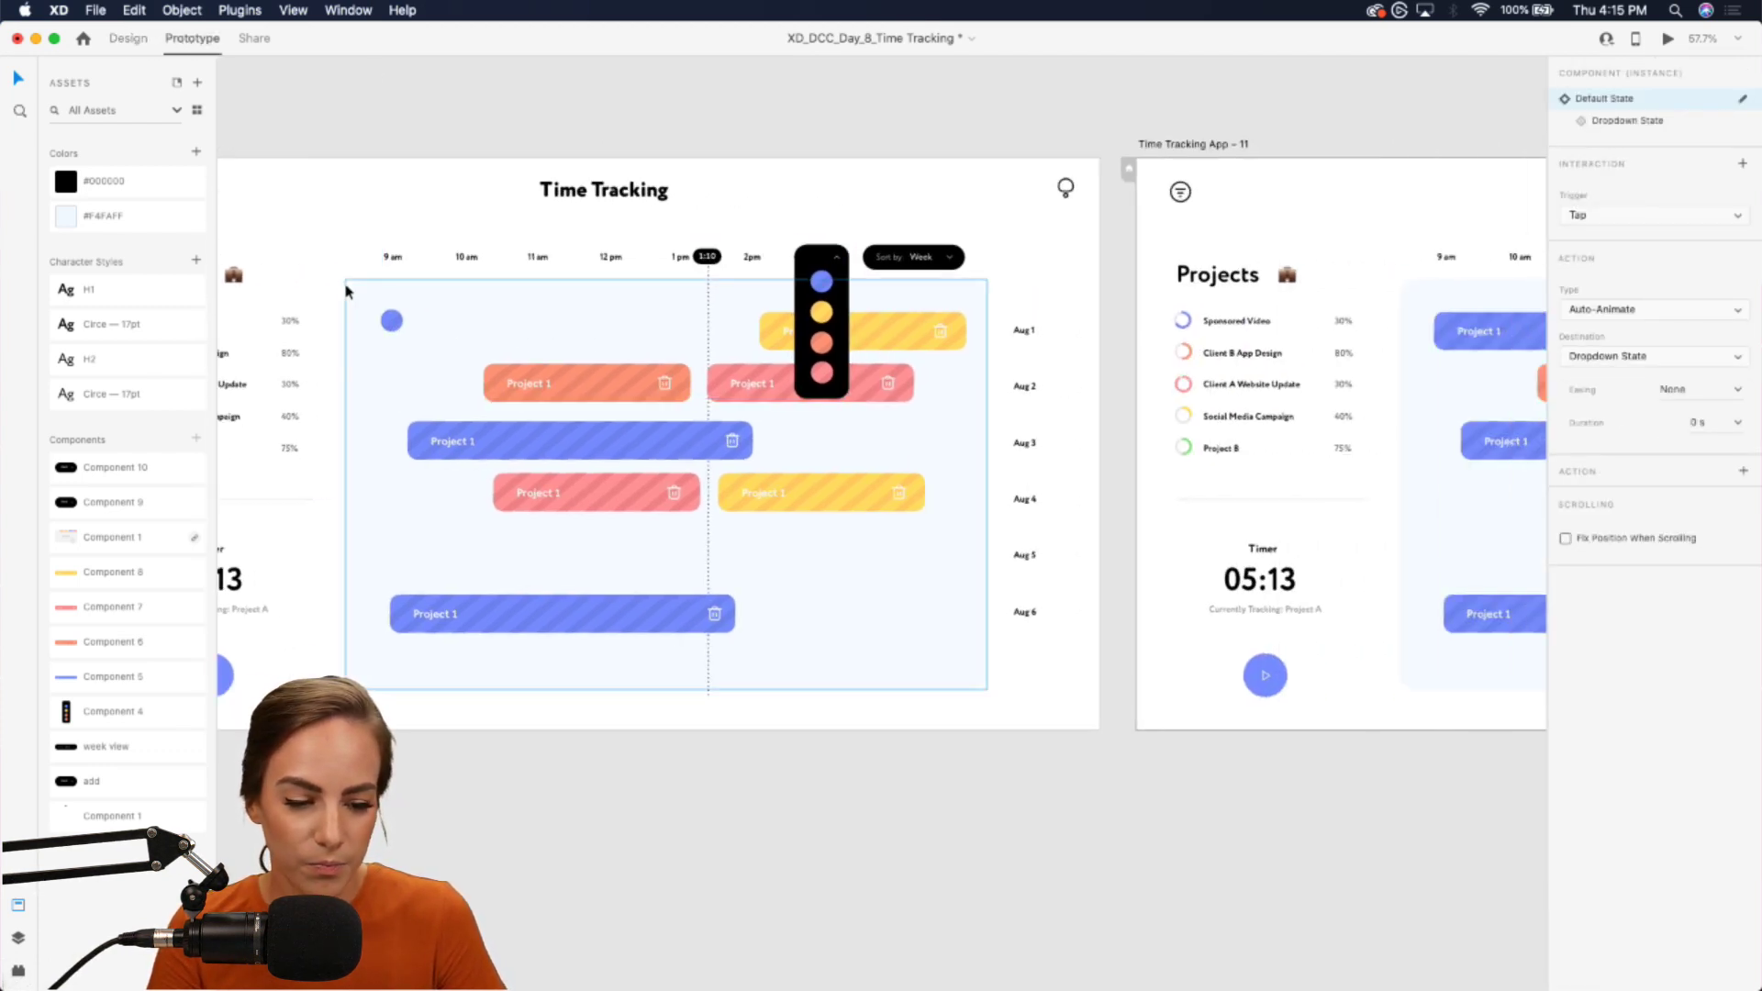
scroll(338, 232, "left", 2)
left_click(287, 146)
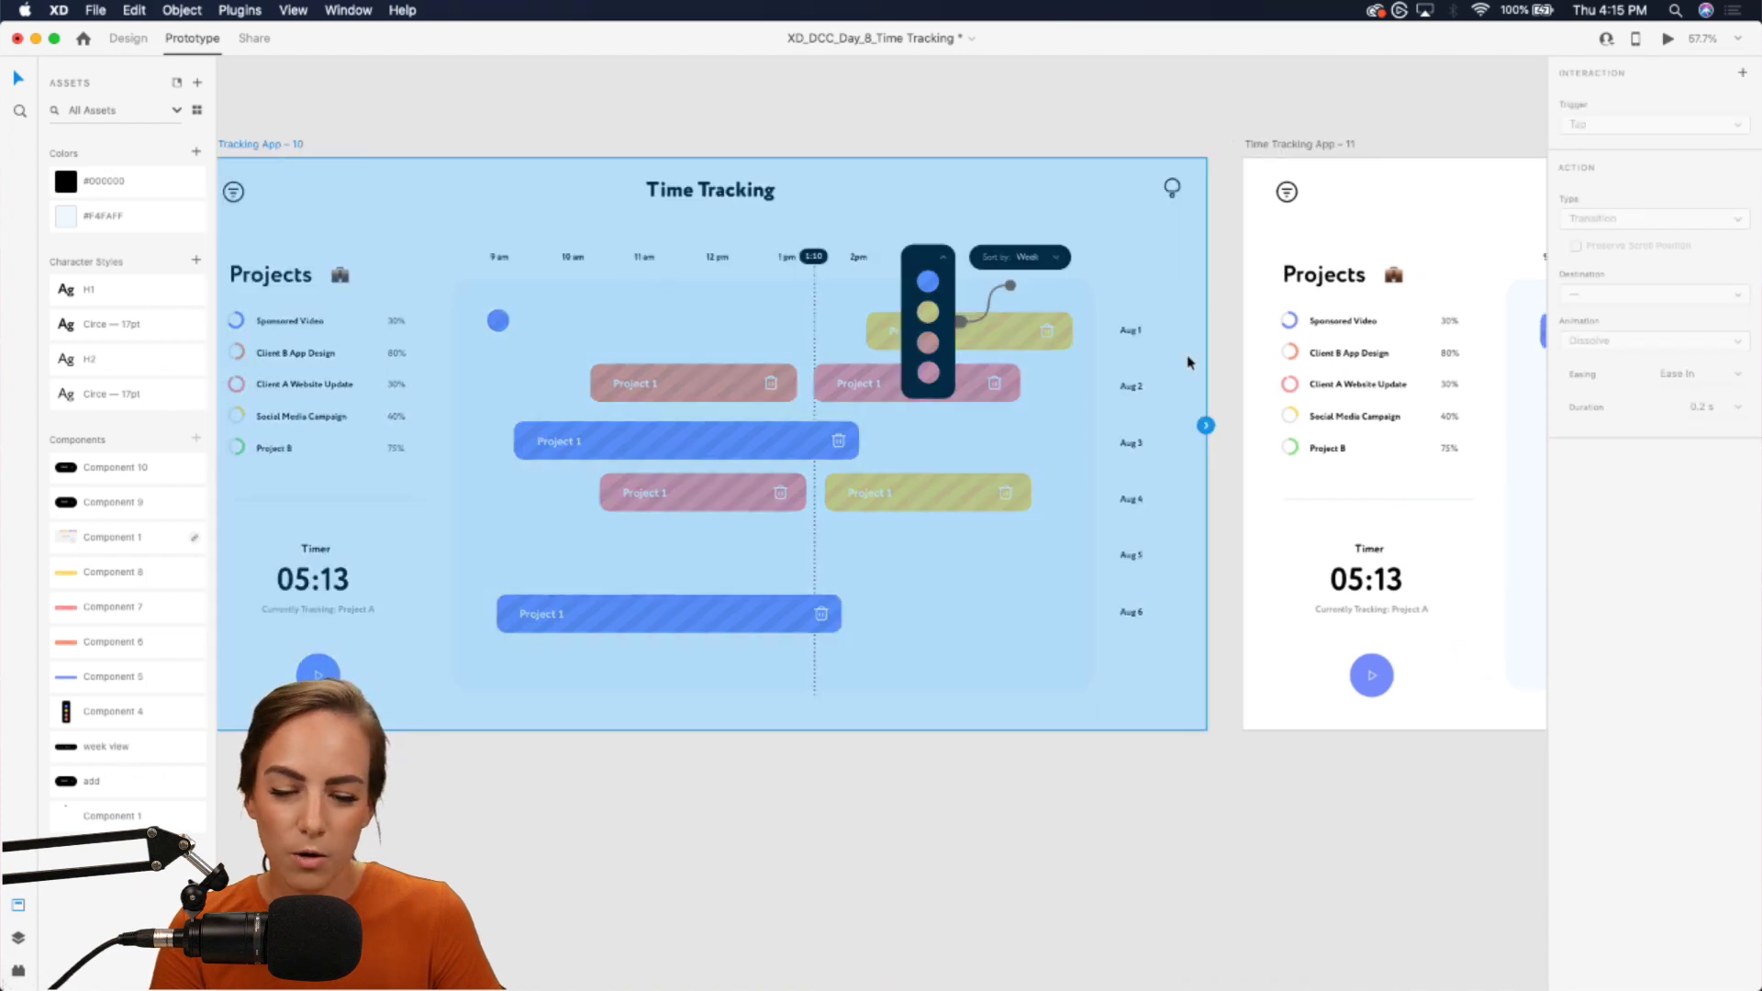
scroll(1193, 421, "right", 2)
left_click_drag(1066, 422, 1115, 433)
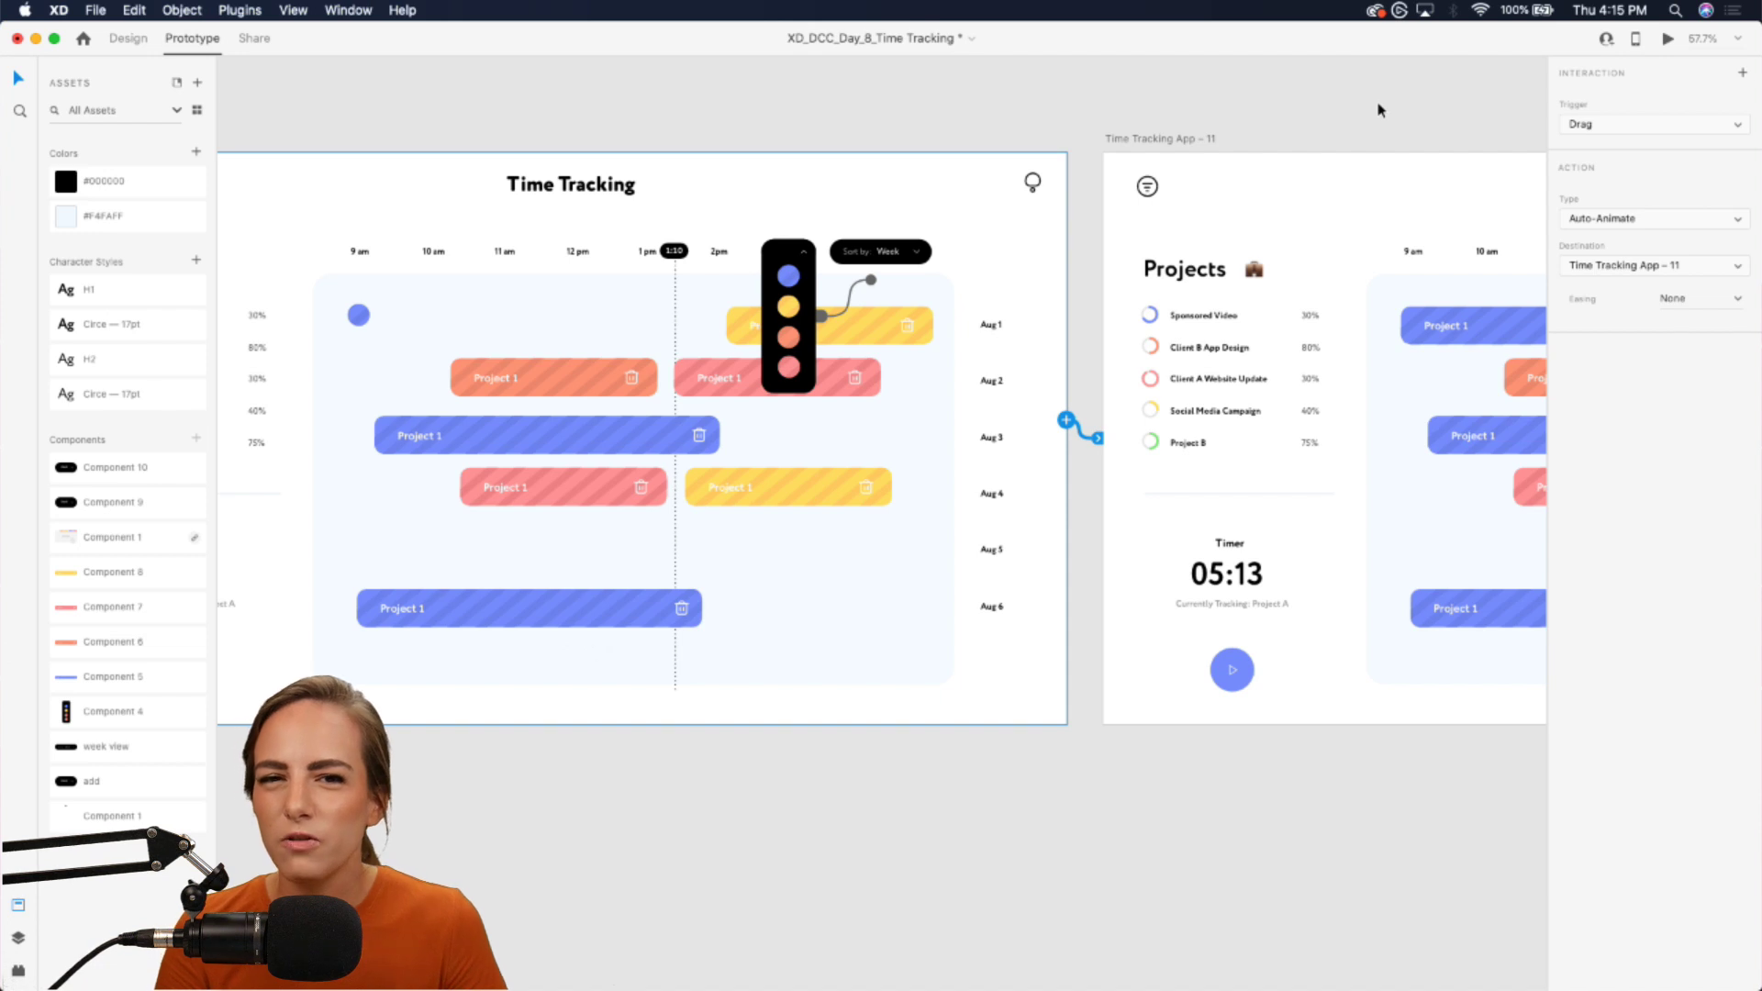
- Change the trigger of the Time Tracking App – 10 artboard link to Time
left_click(1630, 125)
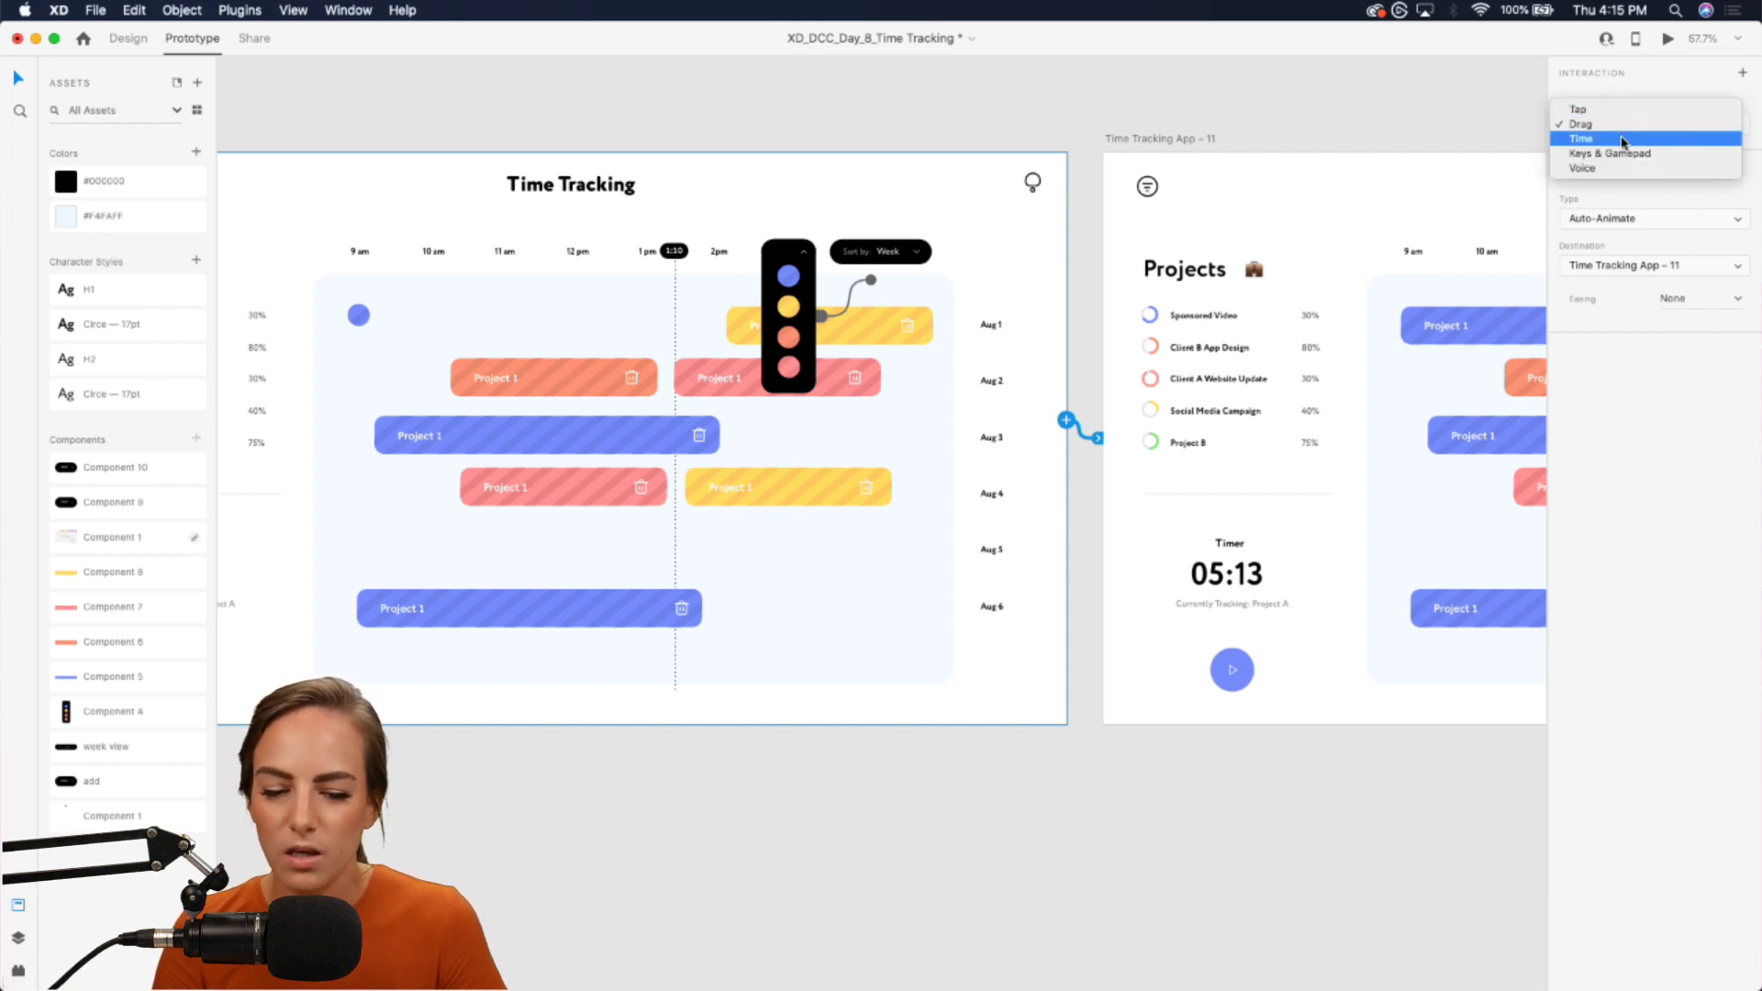
left_click(716, 107)
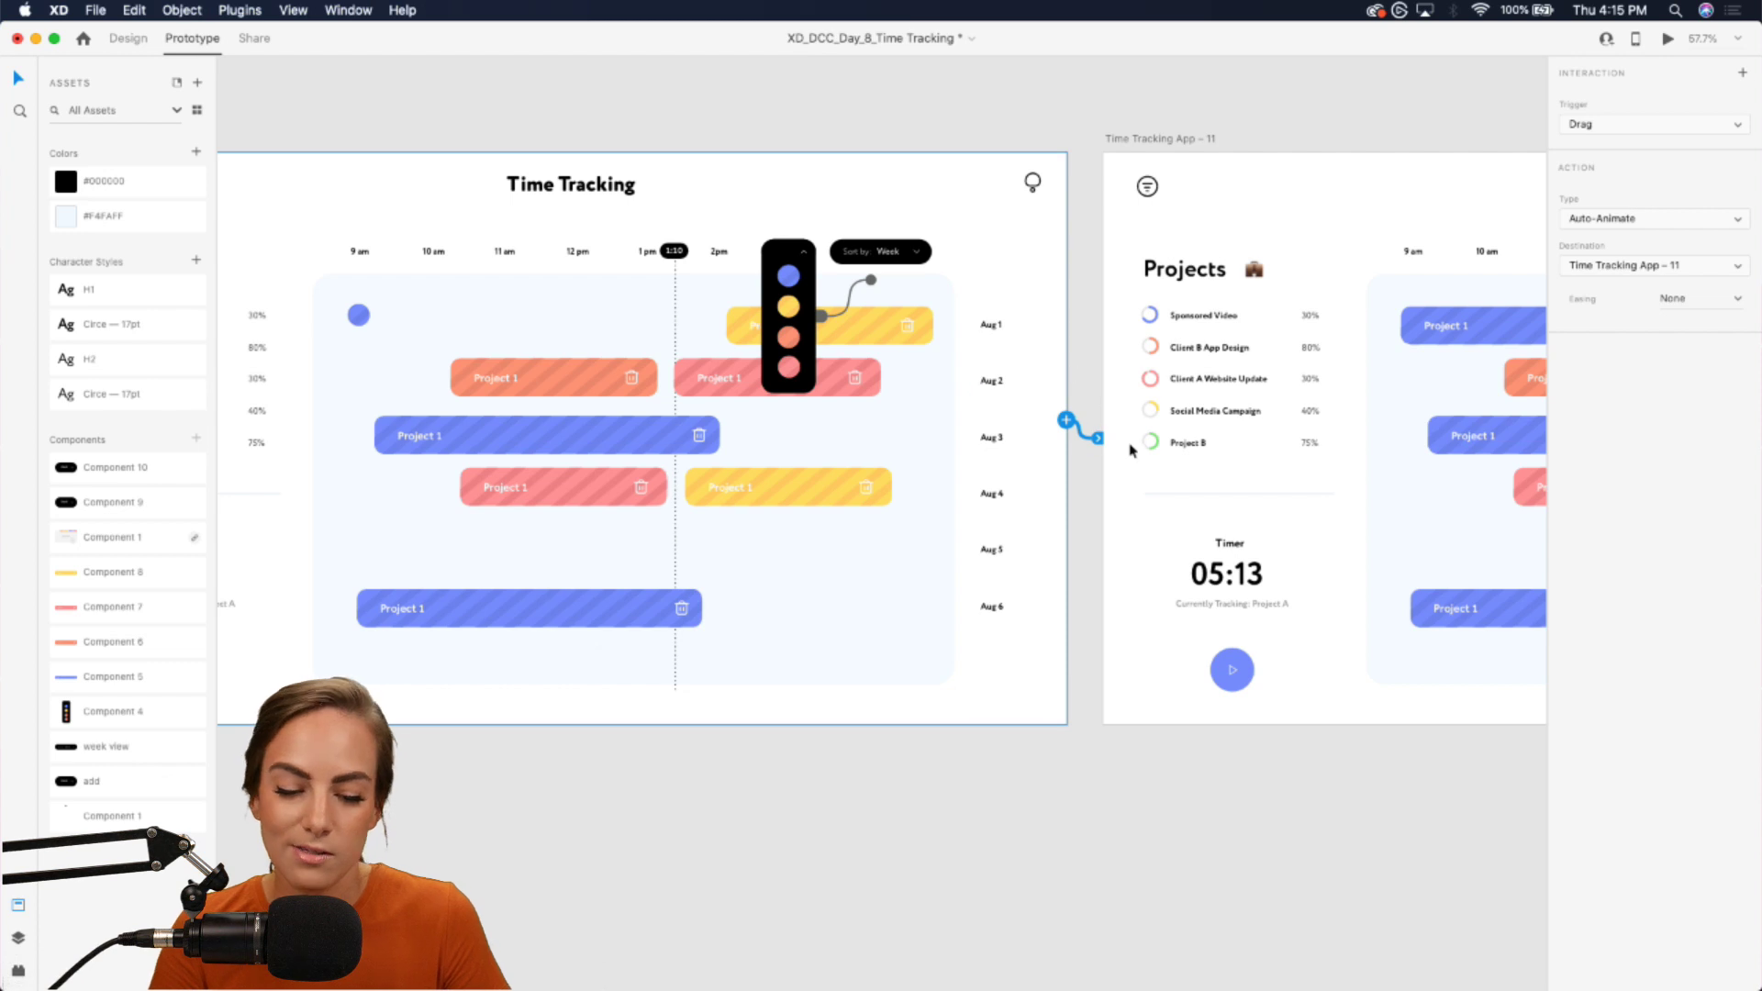
left_click(1619, 124)
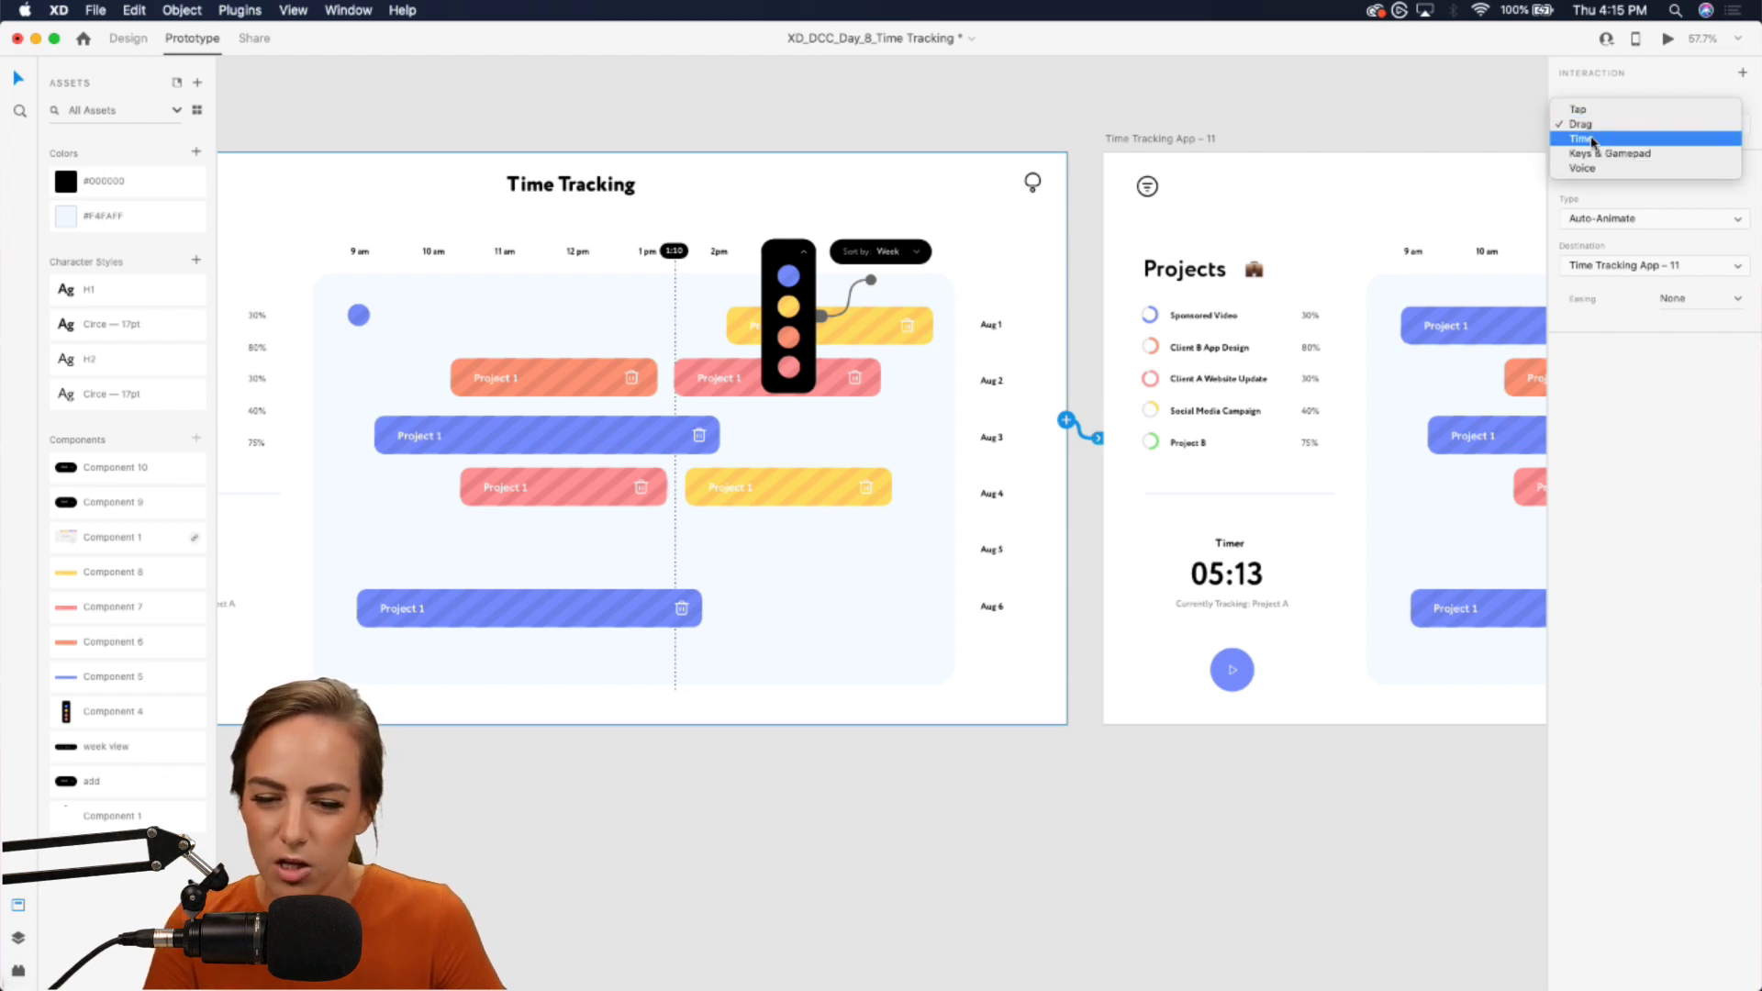
left_click(1581, 139)
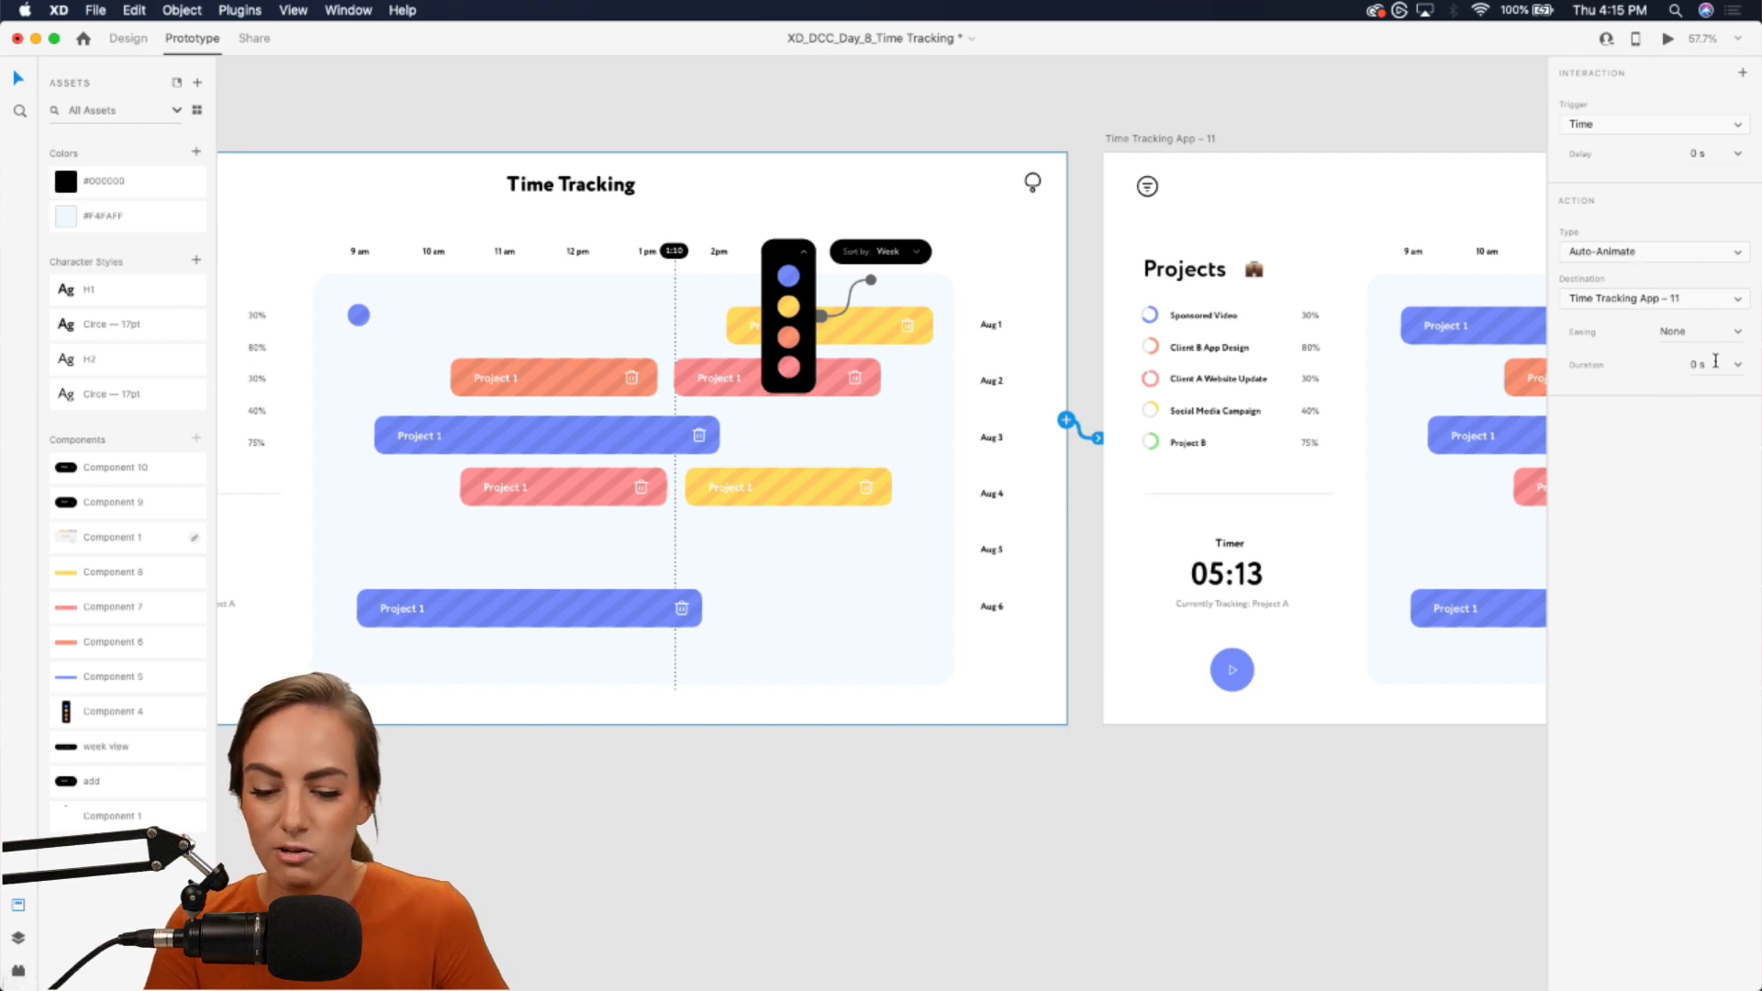
- Preview the prototype from Time Tracking App – 9 and set that artboard's color dropdown to Default State
scroll(1368, 428, "right", 10)
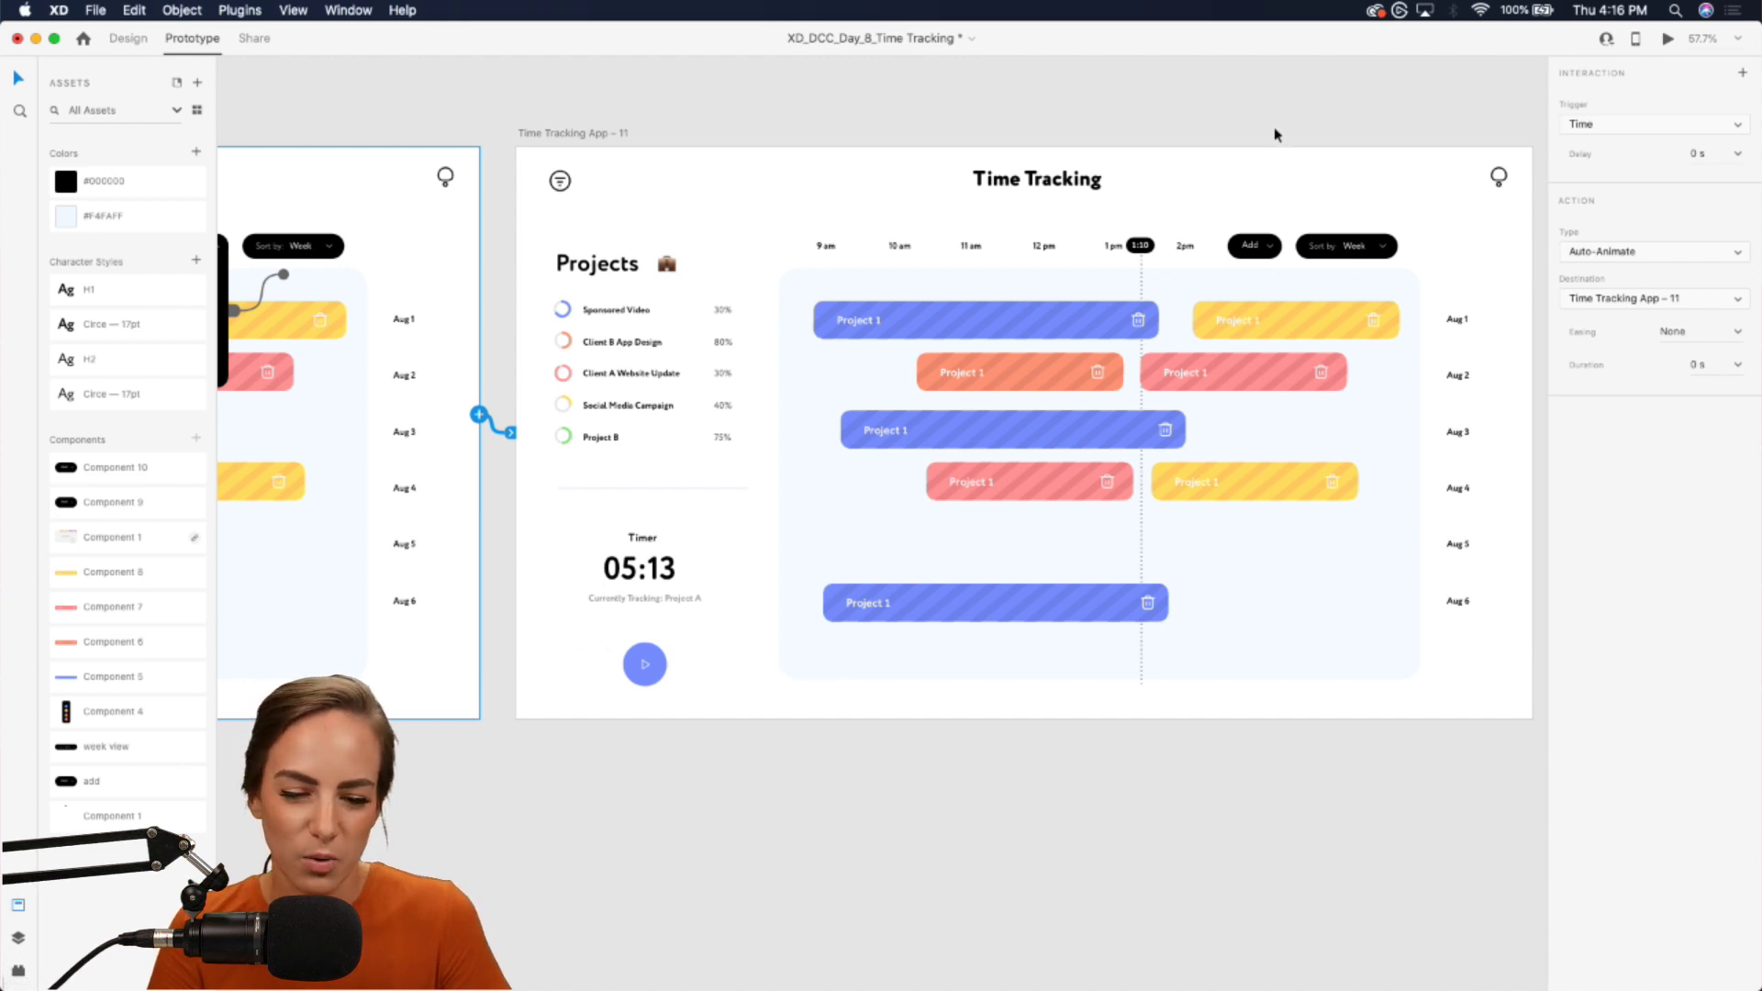
scroll(1257, 132, "left", 2)
scroll(970, 90, "left", 10)
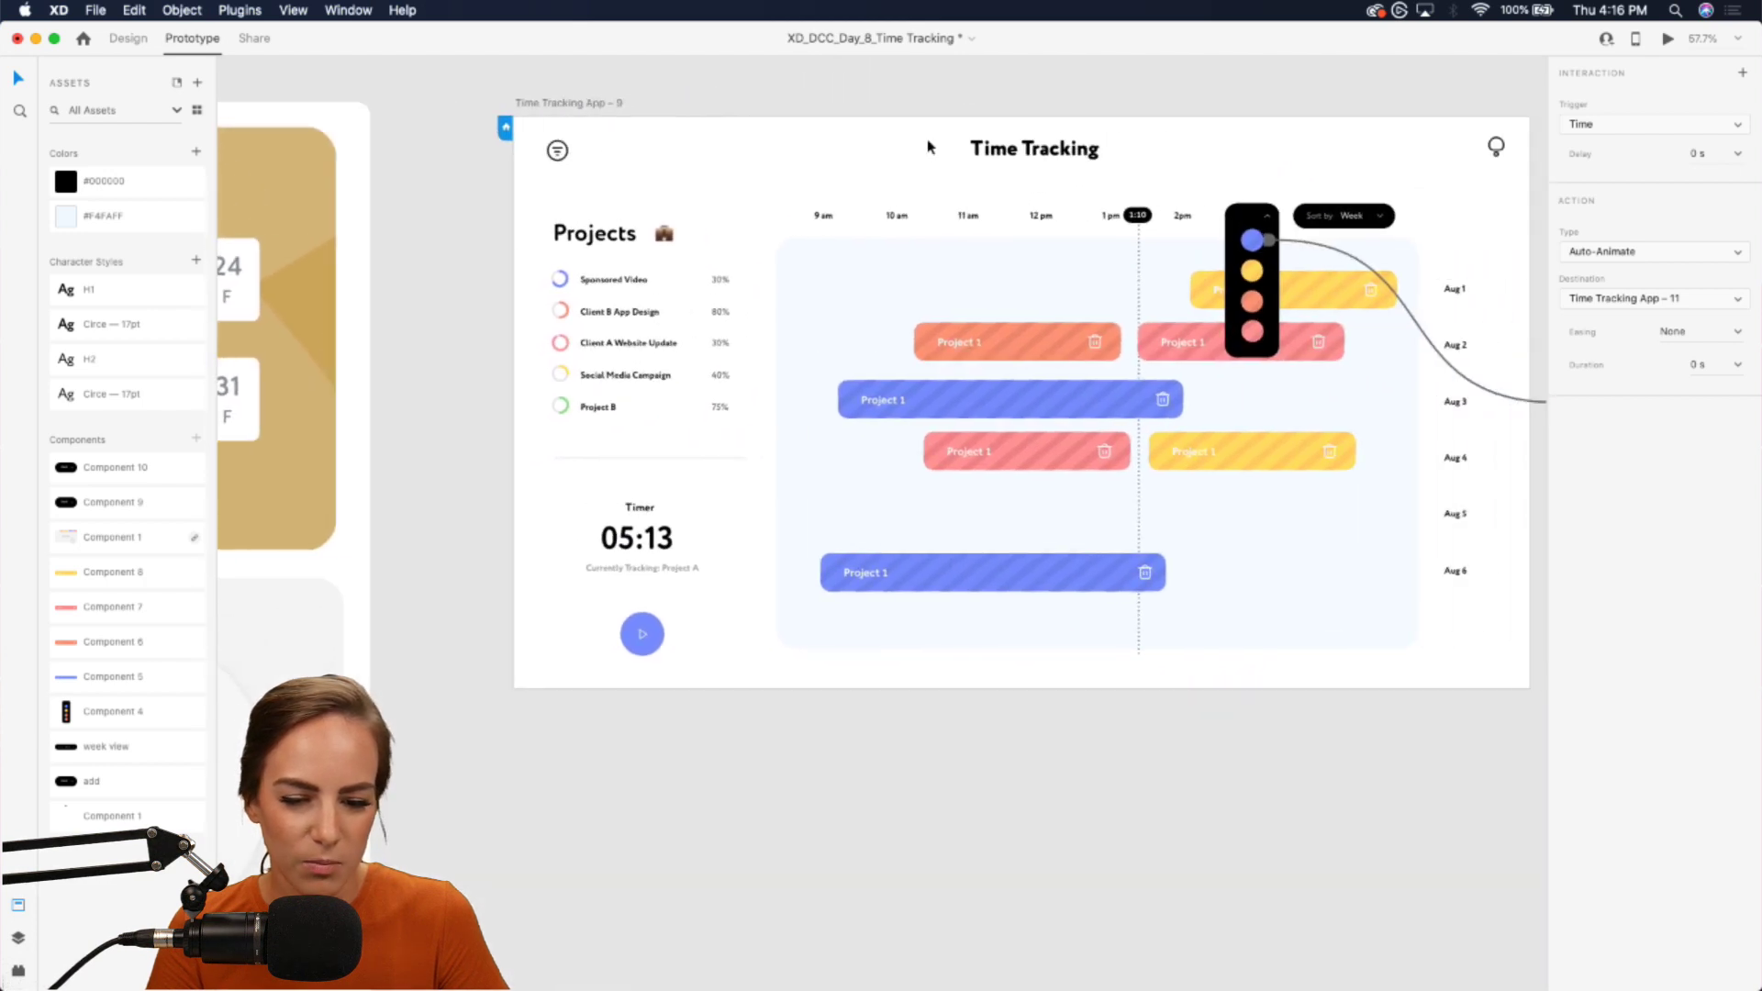
left_click(926, 148)
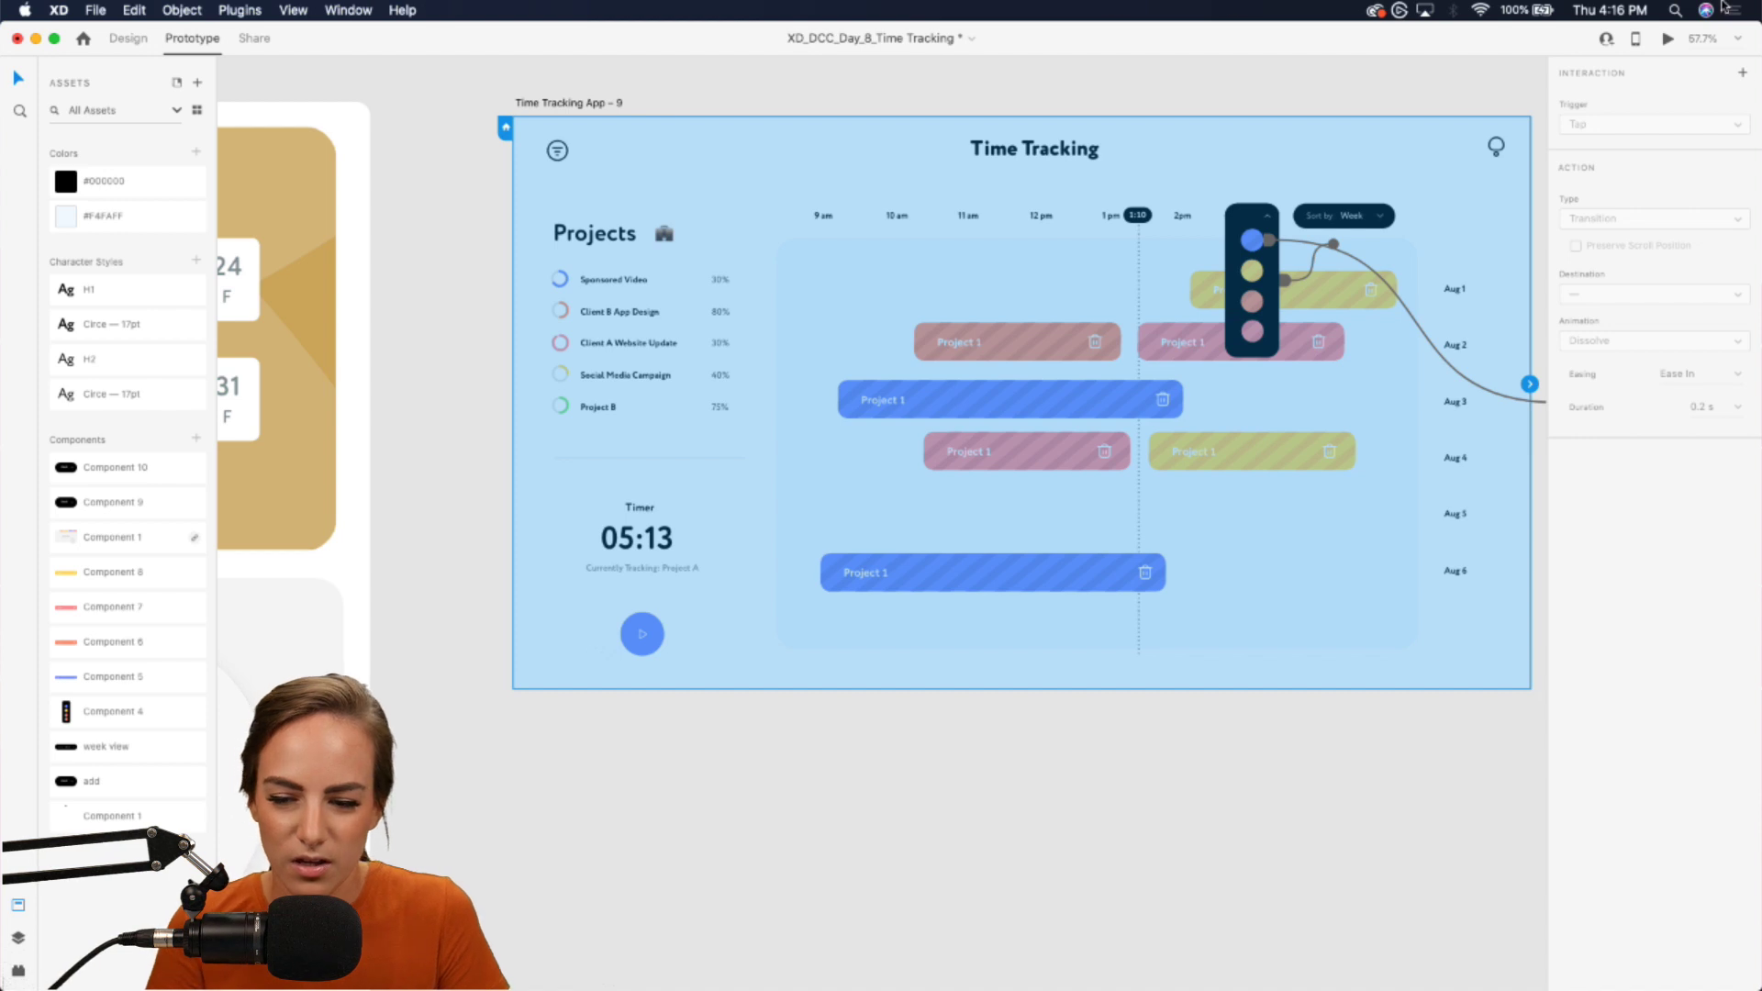
left_click(1669, 40)
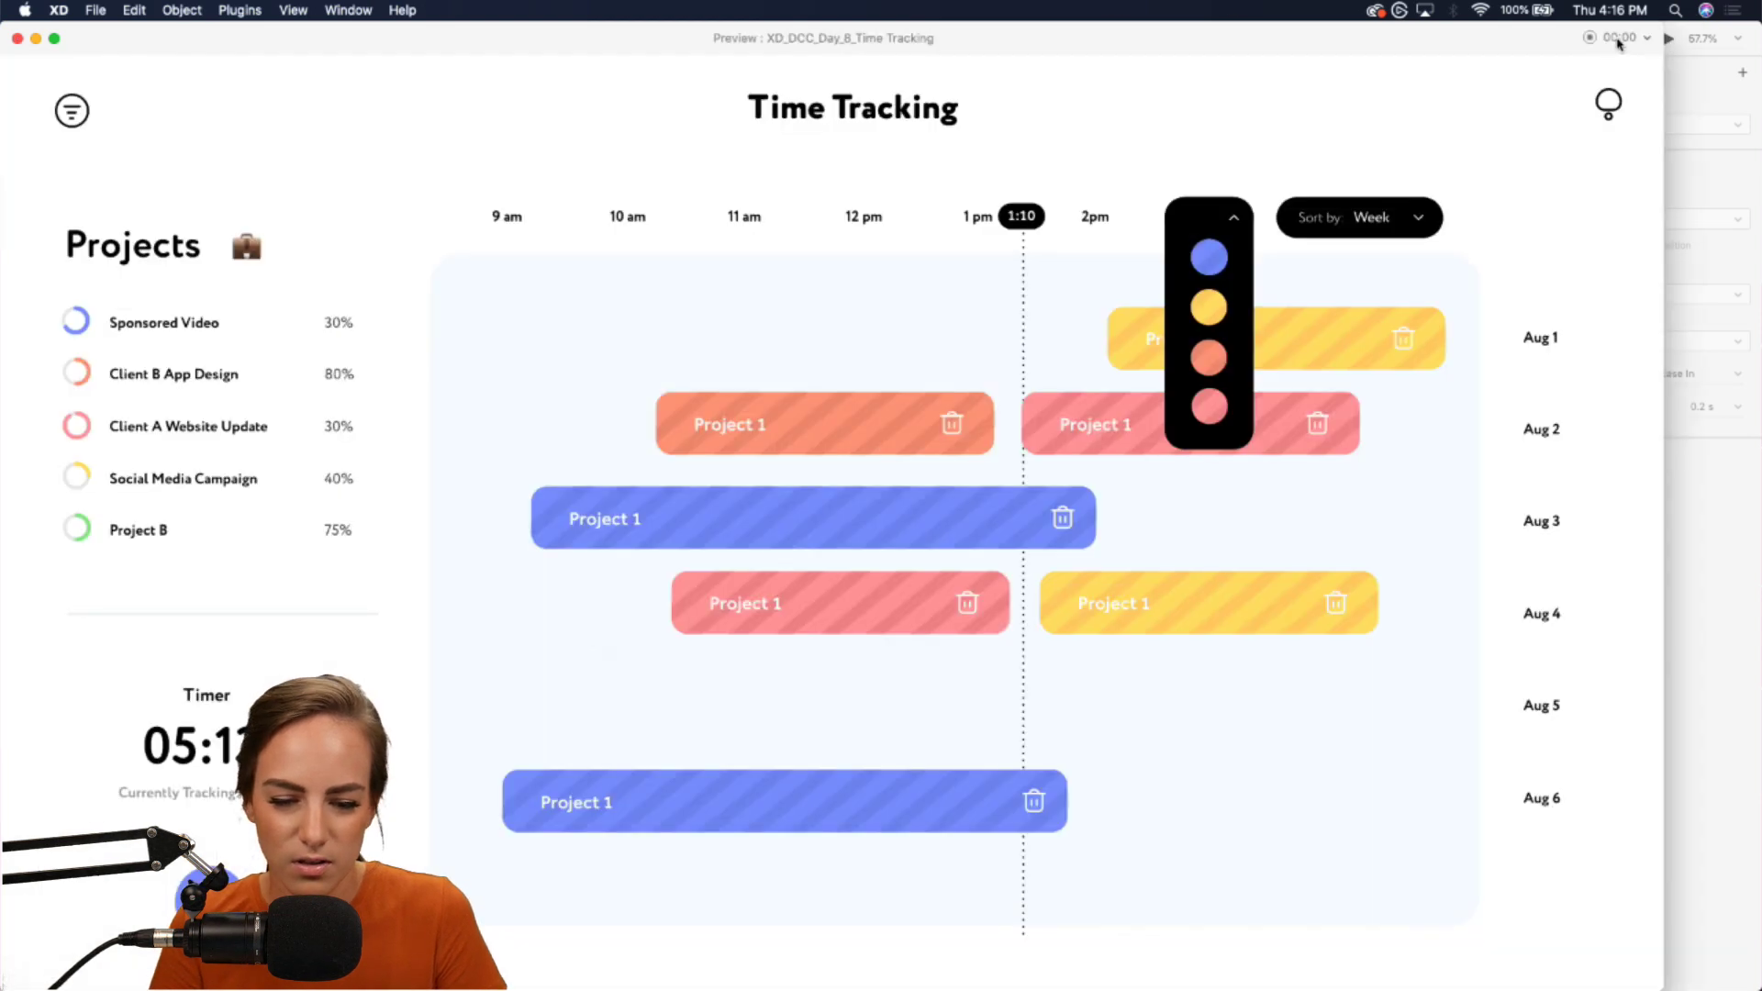
left_click(17, 38)
left_click(1639, 121)
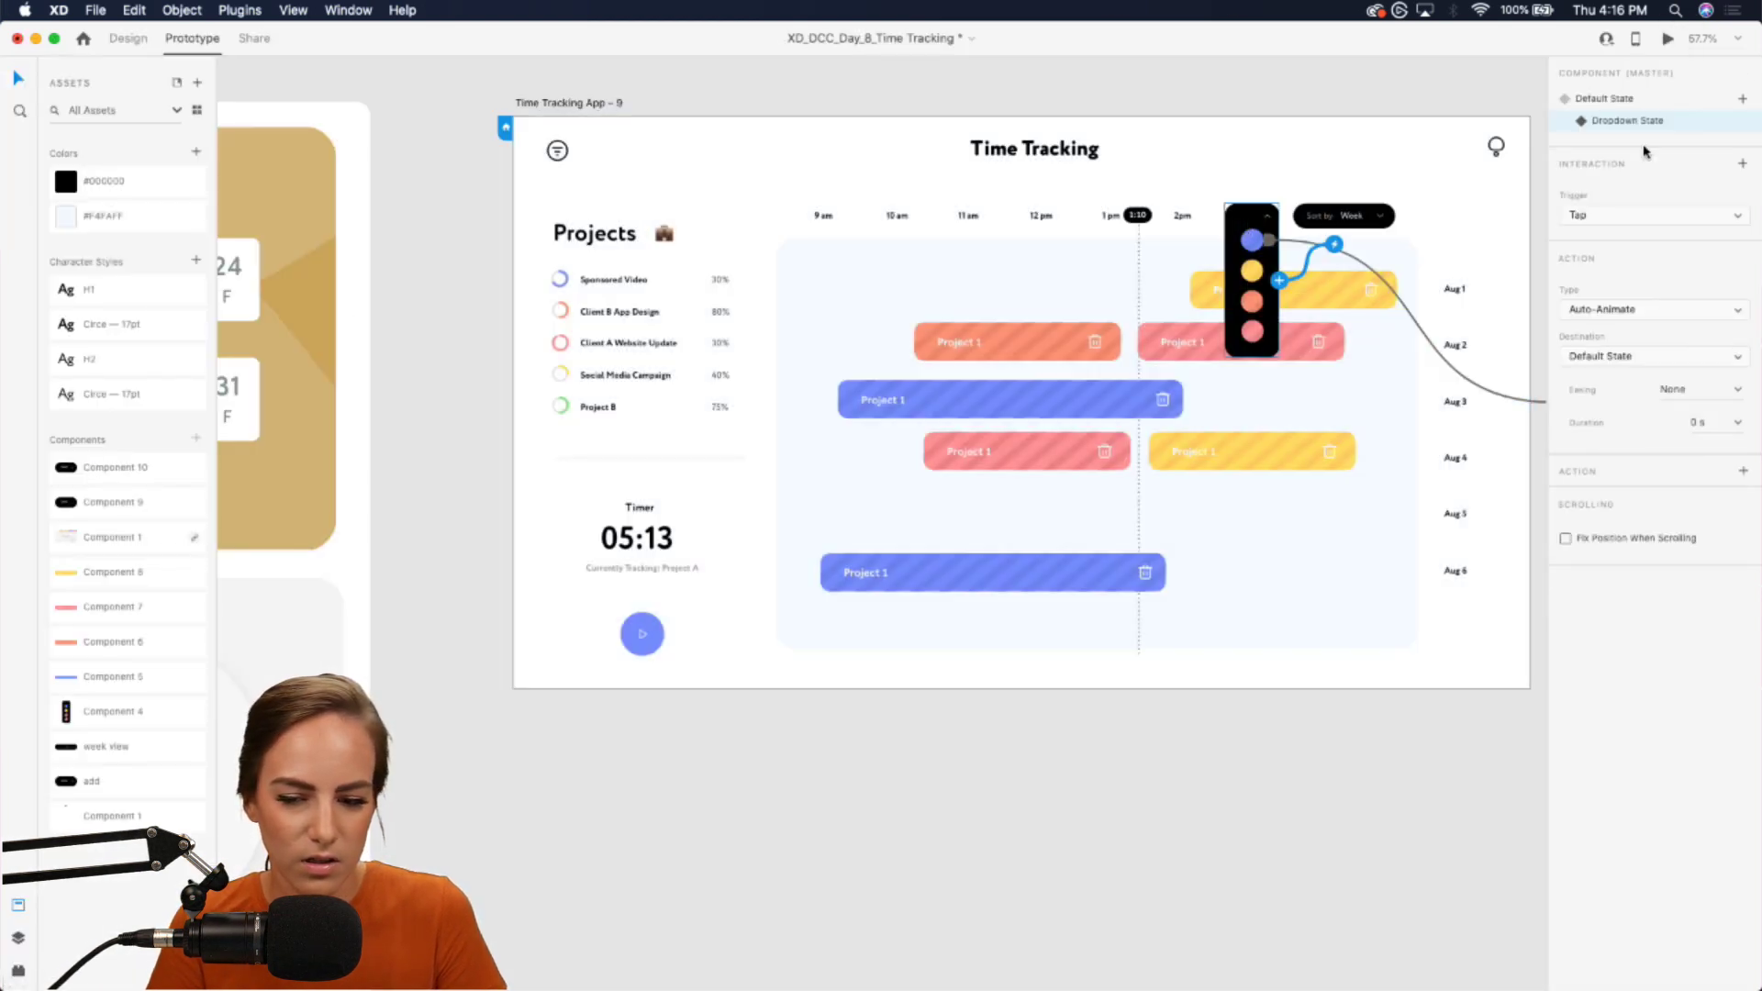
left_click(1608, 101)
- Preview the full flow by opening the Add dropdown and pulling its blue circle to the Aug 1 row below 9 am
left_click(1670, 40)
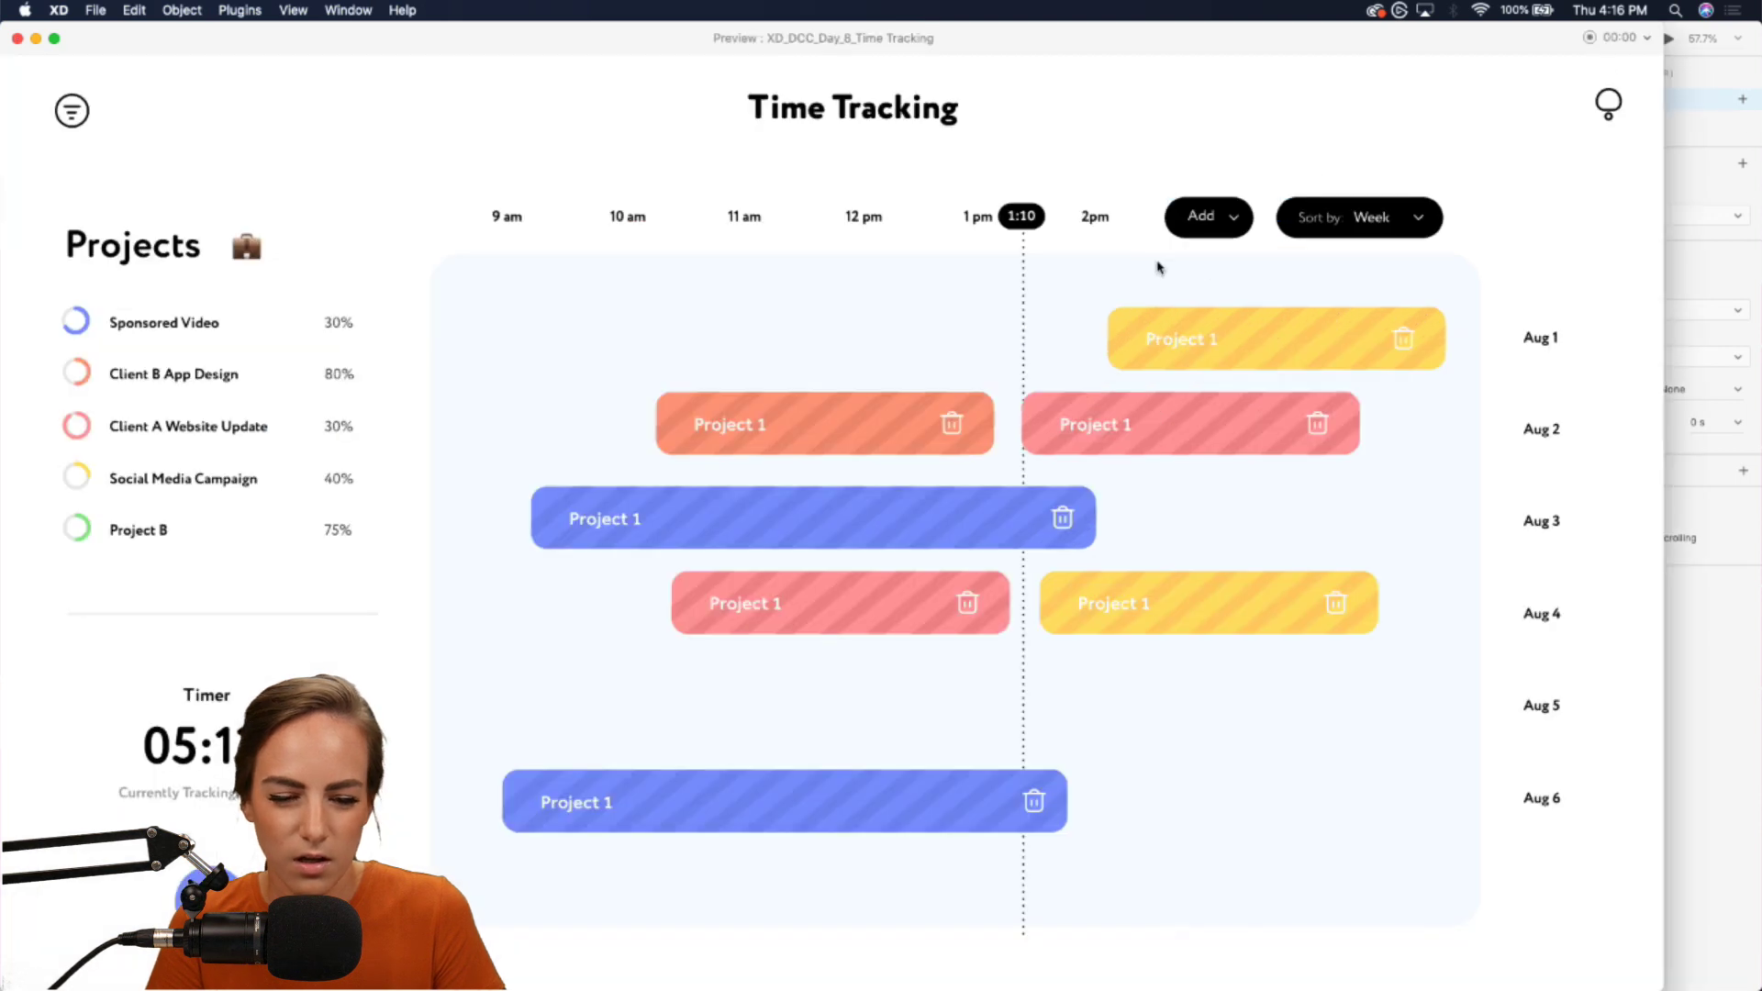
left_click(1227, 221)
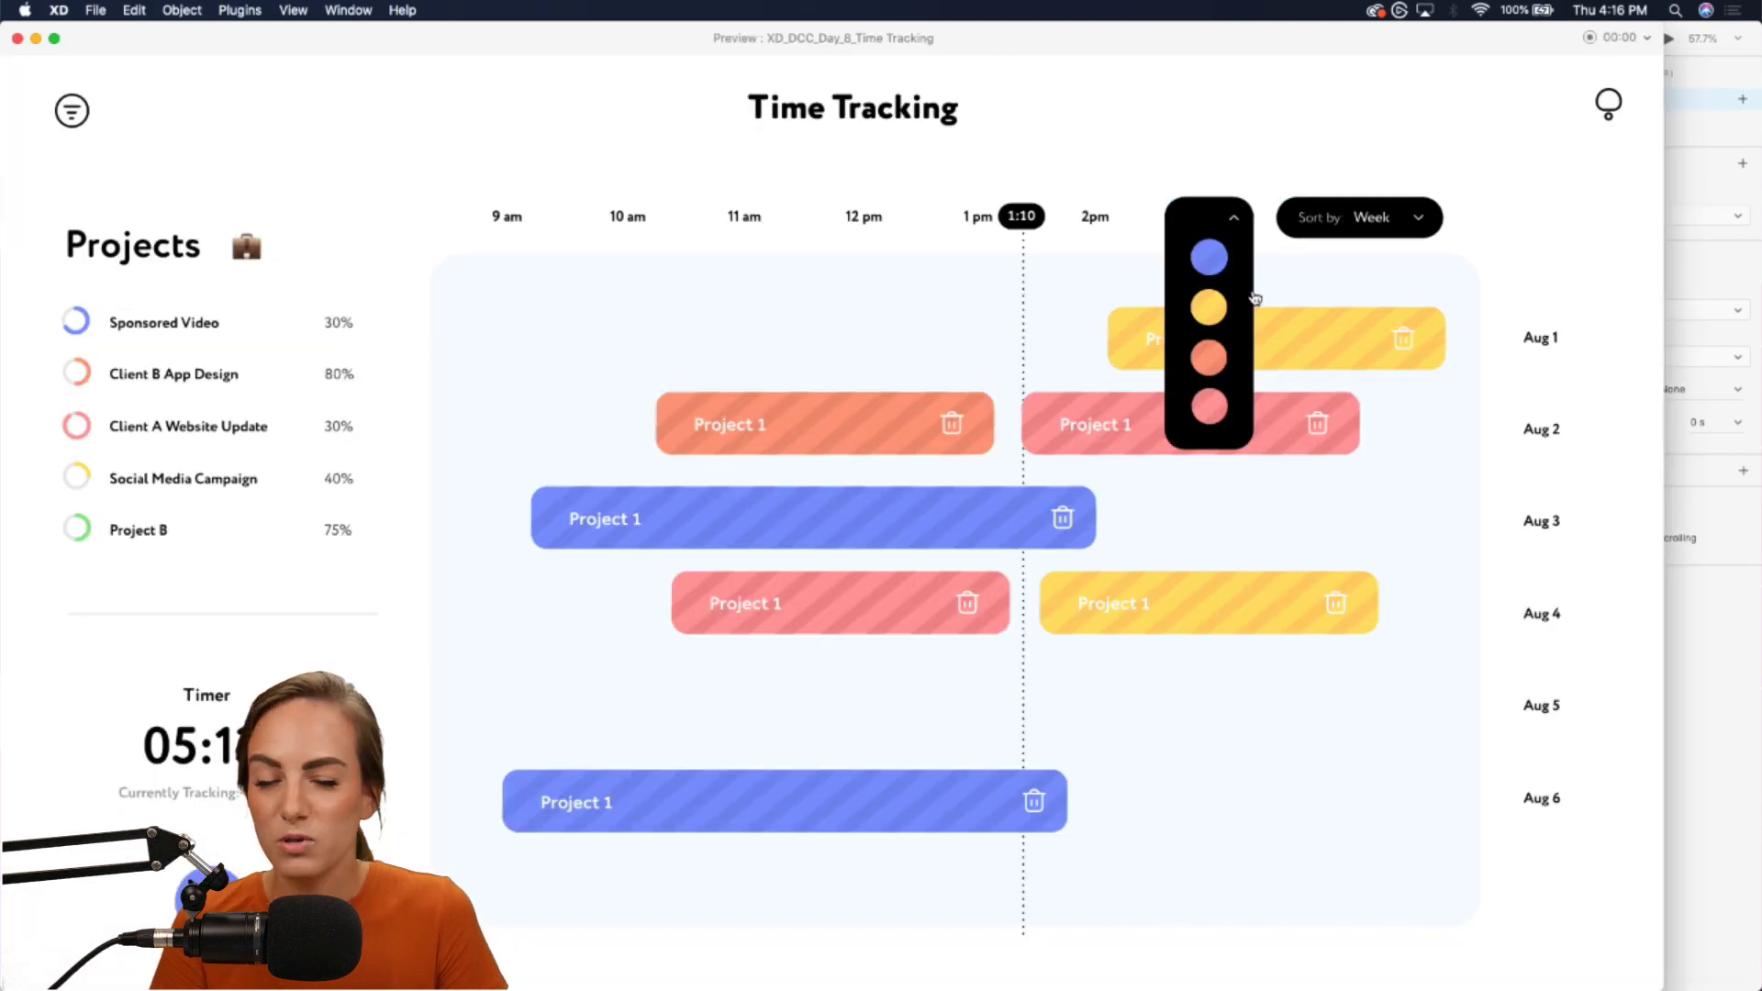
left_click_drag(1209, 258, 509, 315)
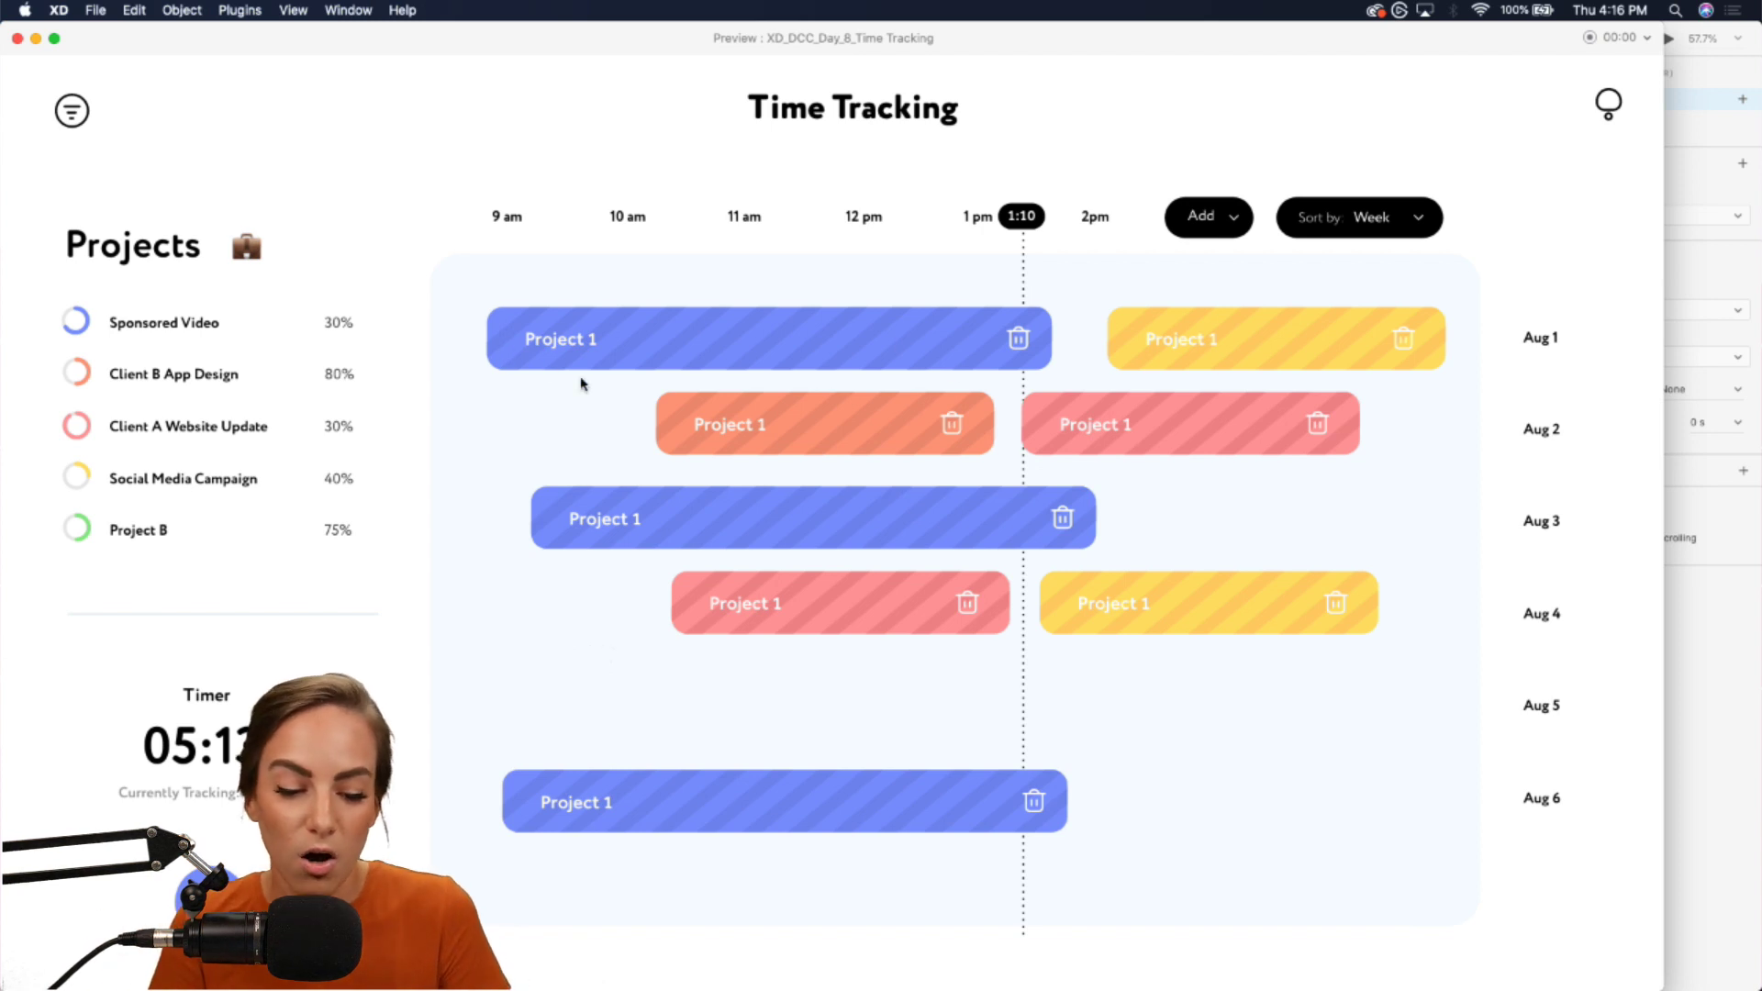
left_click(18, 39)
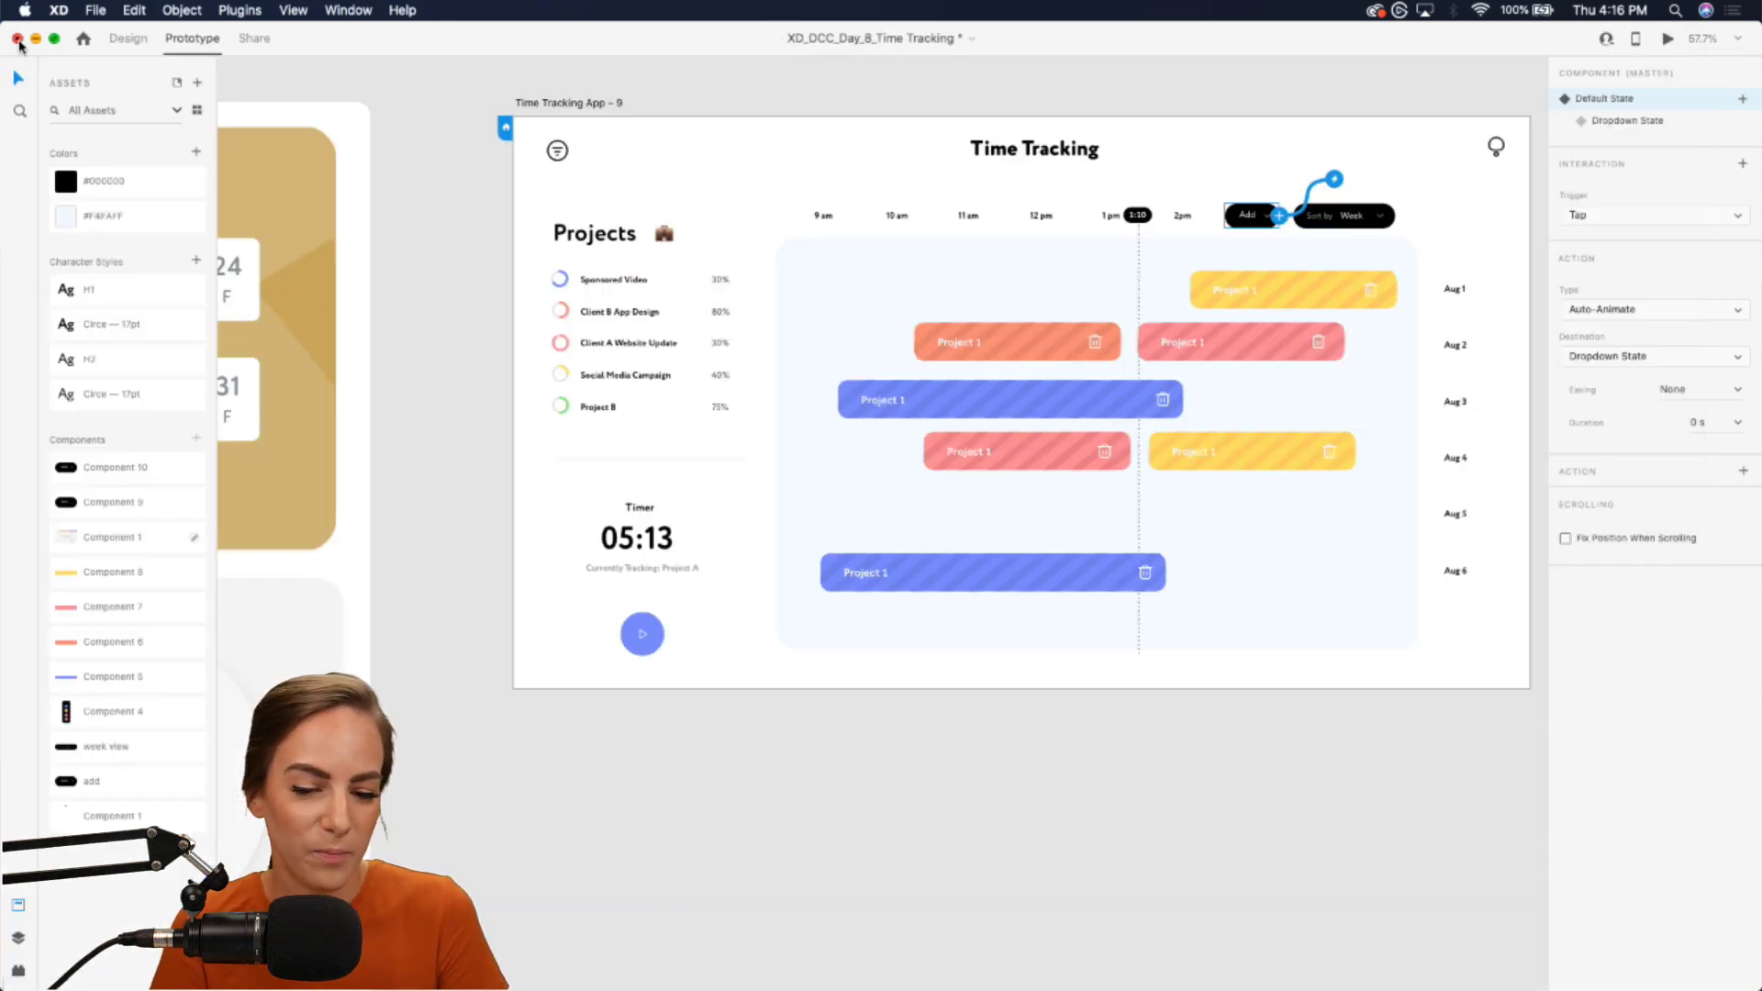
- Review the sequence of artboards from Time Tracking App – 9 through Time Tracking App – 11
left_click(774, 90)
scroll(774, 90, "right", 8)
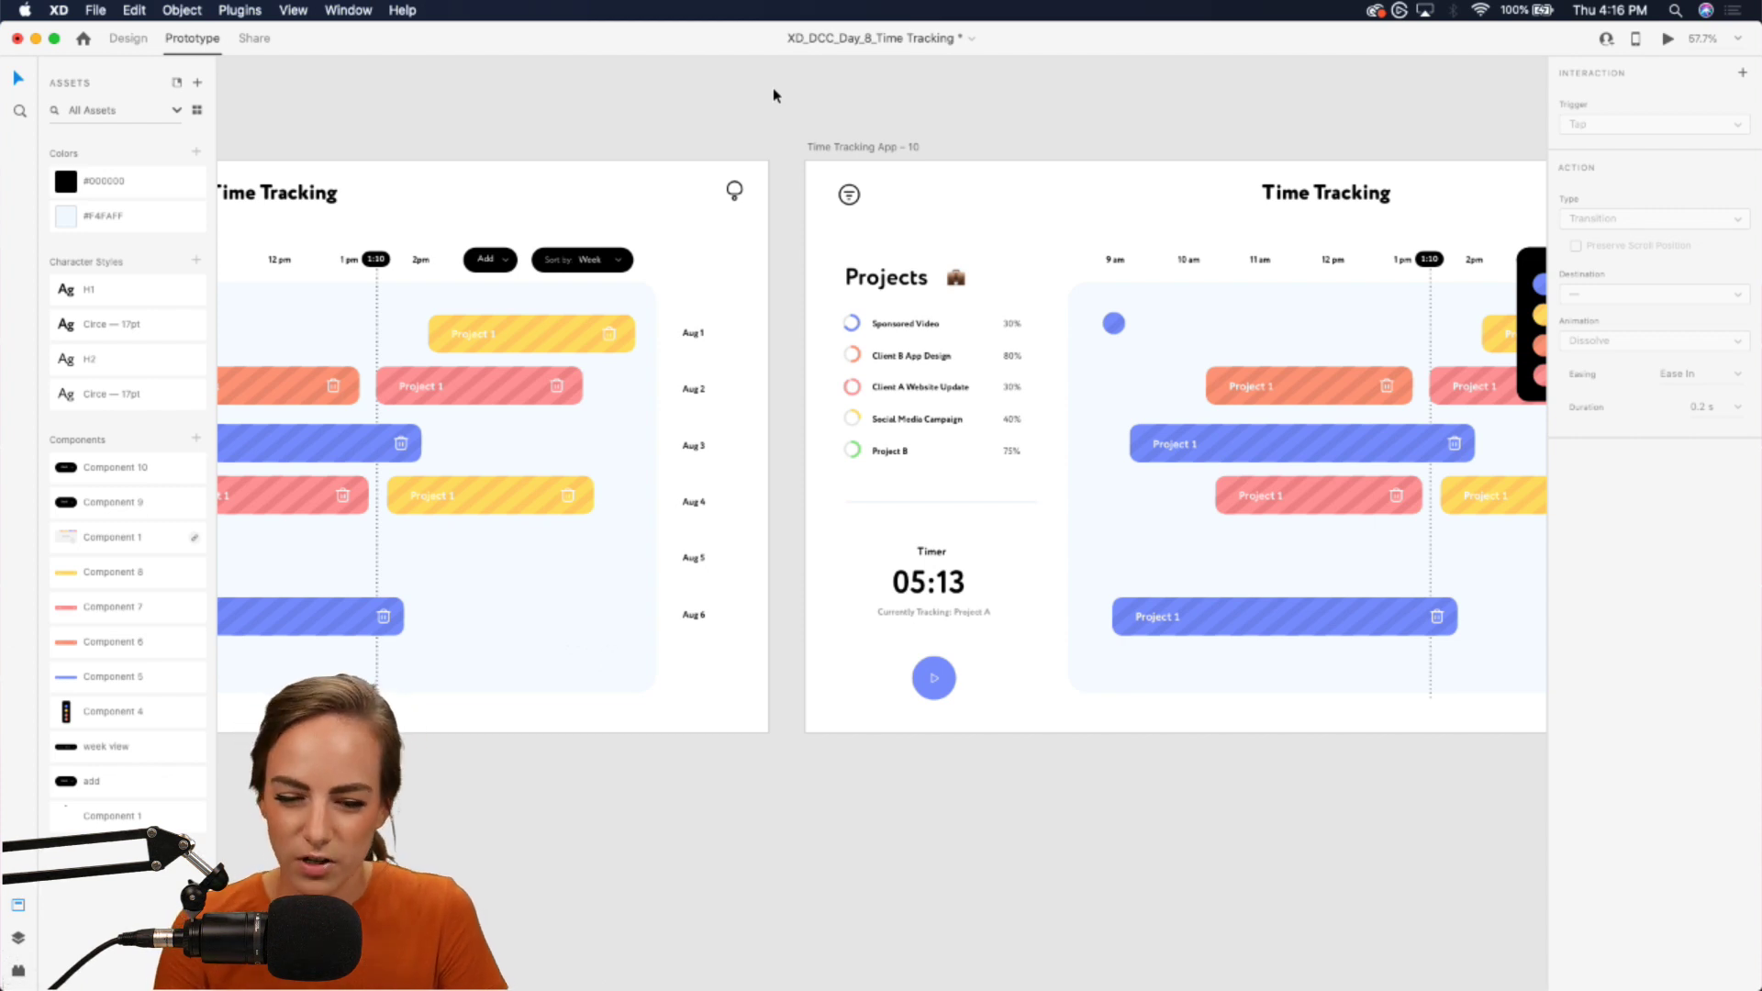
scroll(773, 96, "left", 5)
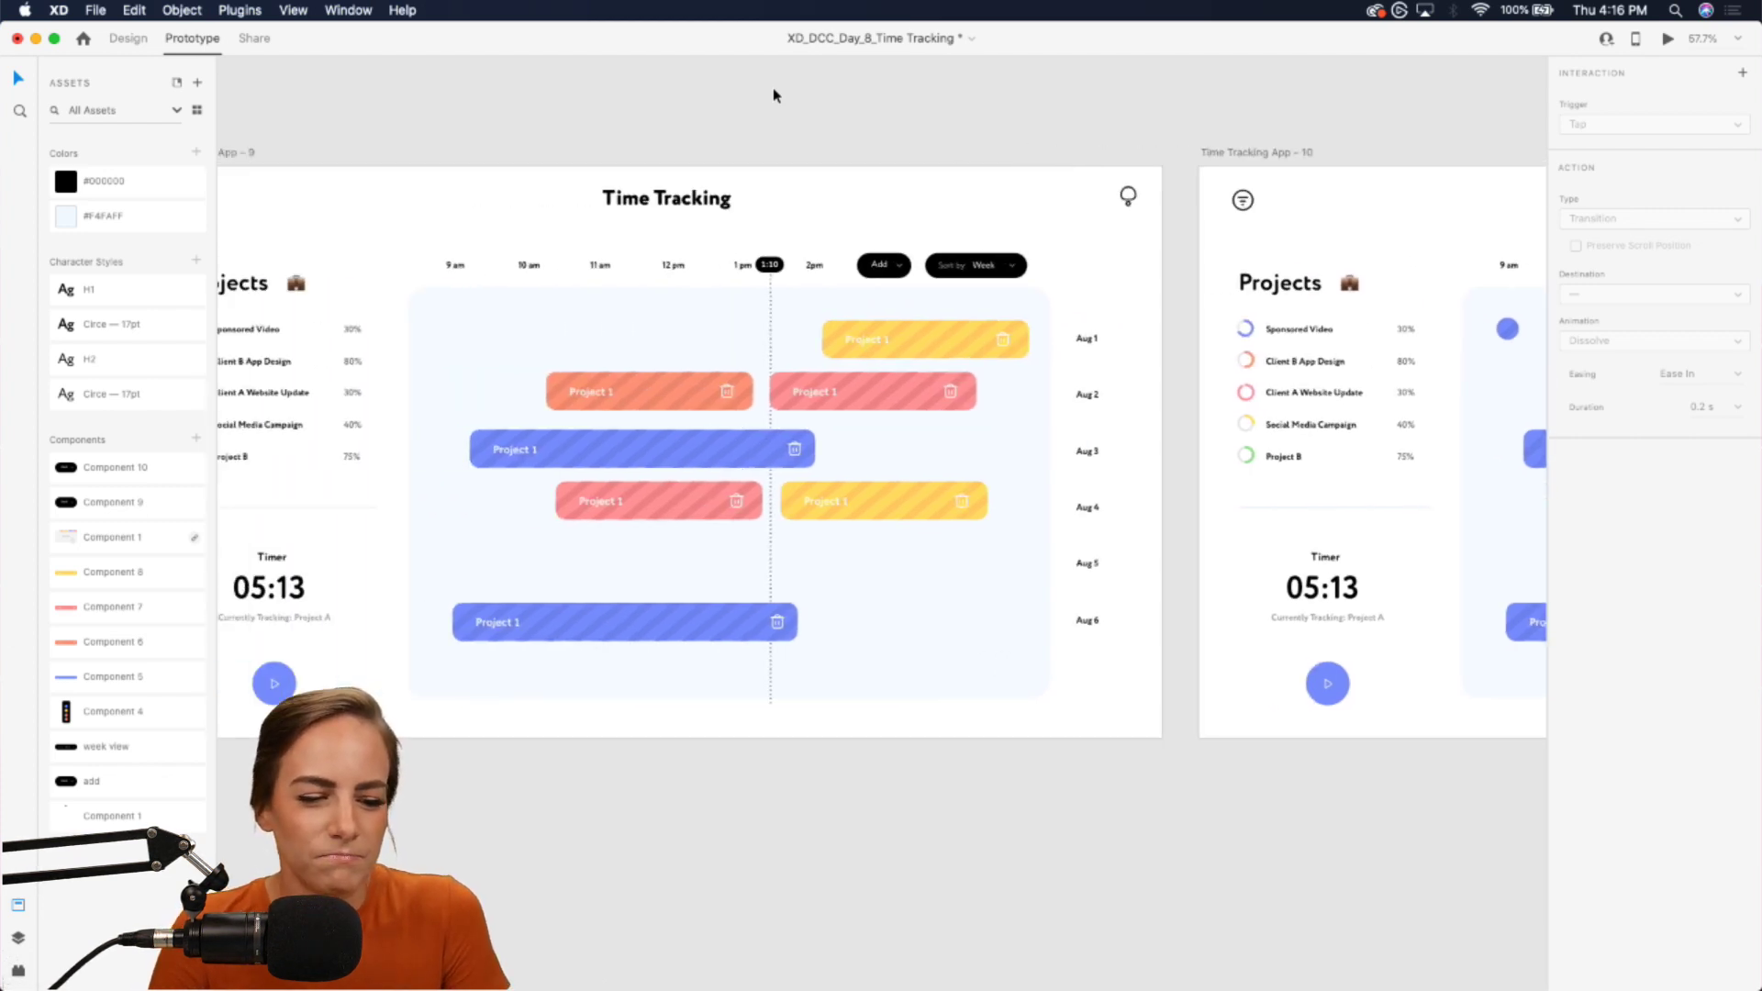
scroll(773, 95, "left", 2)
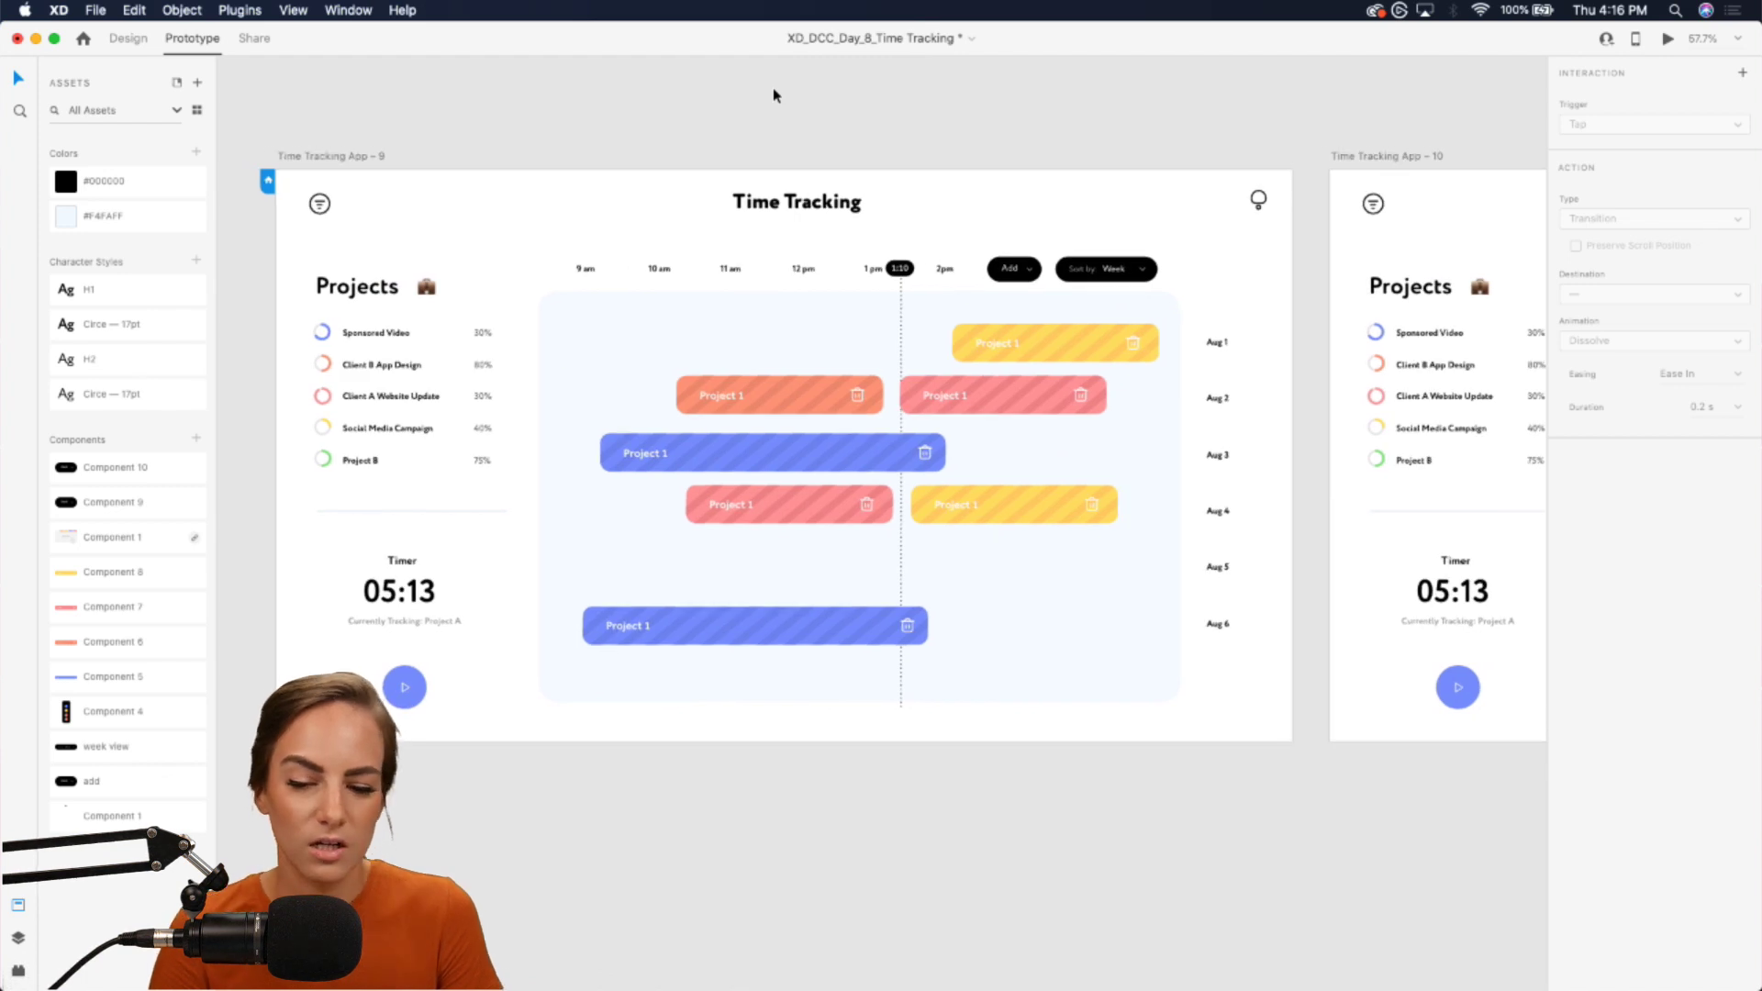
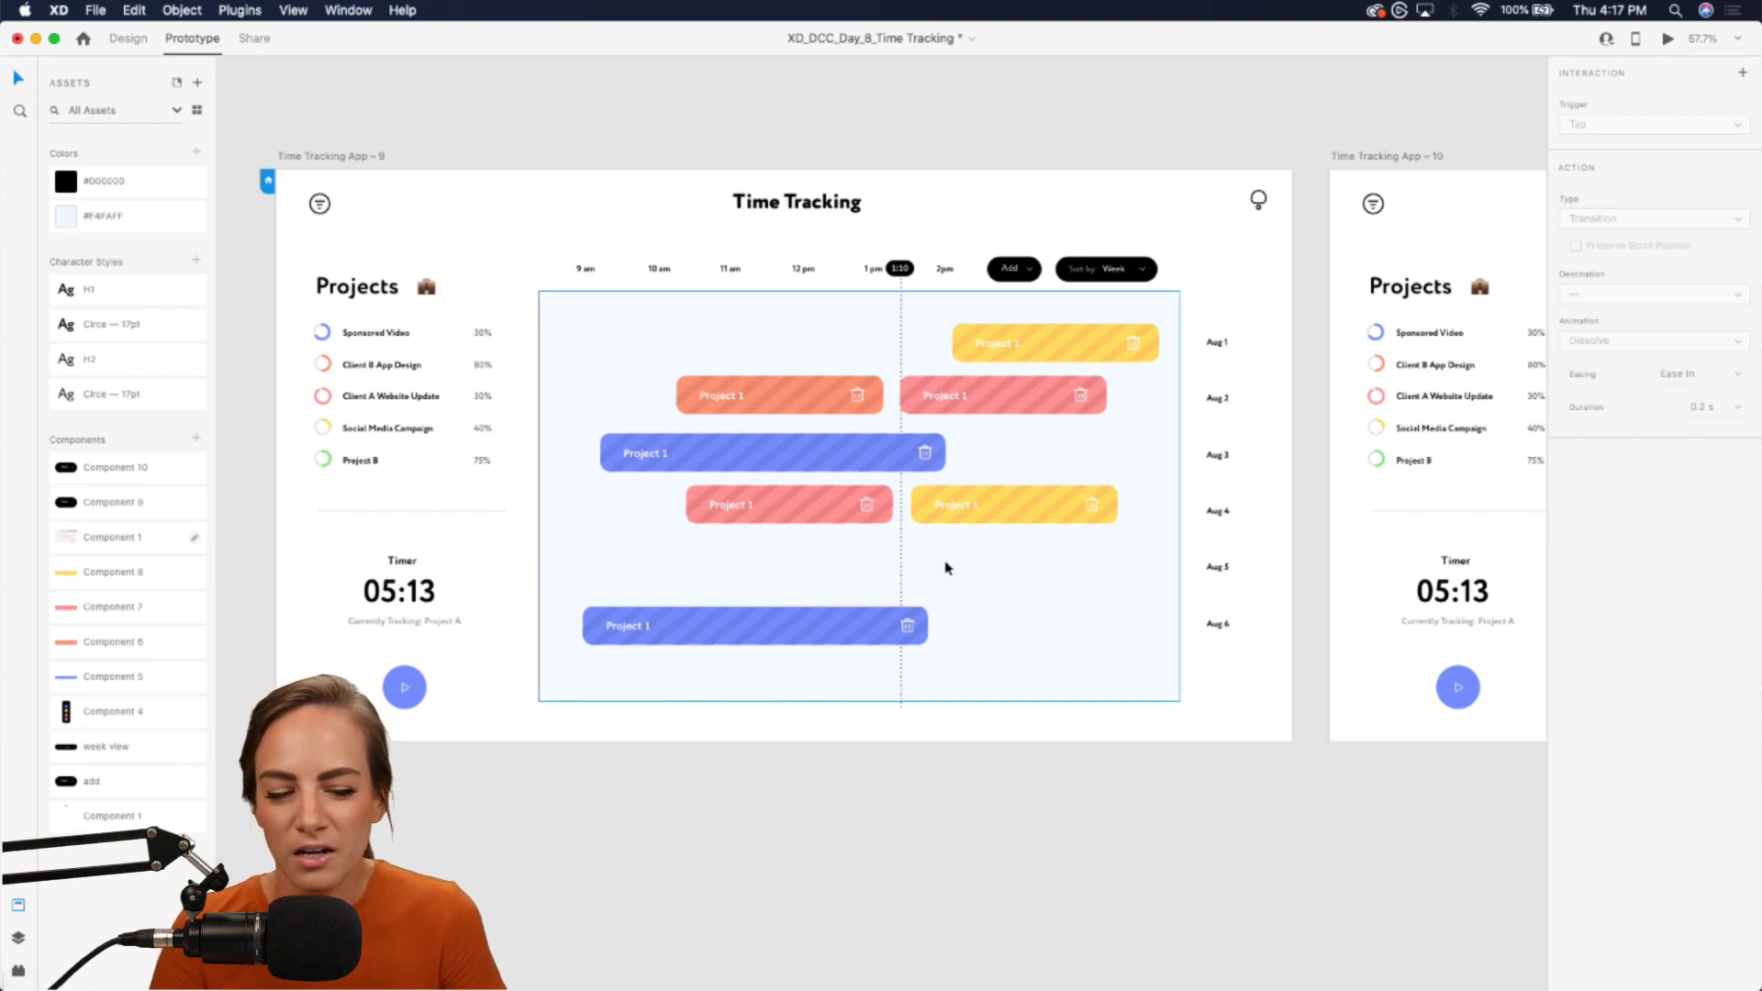
scroll(945, 567, "right", 15)
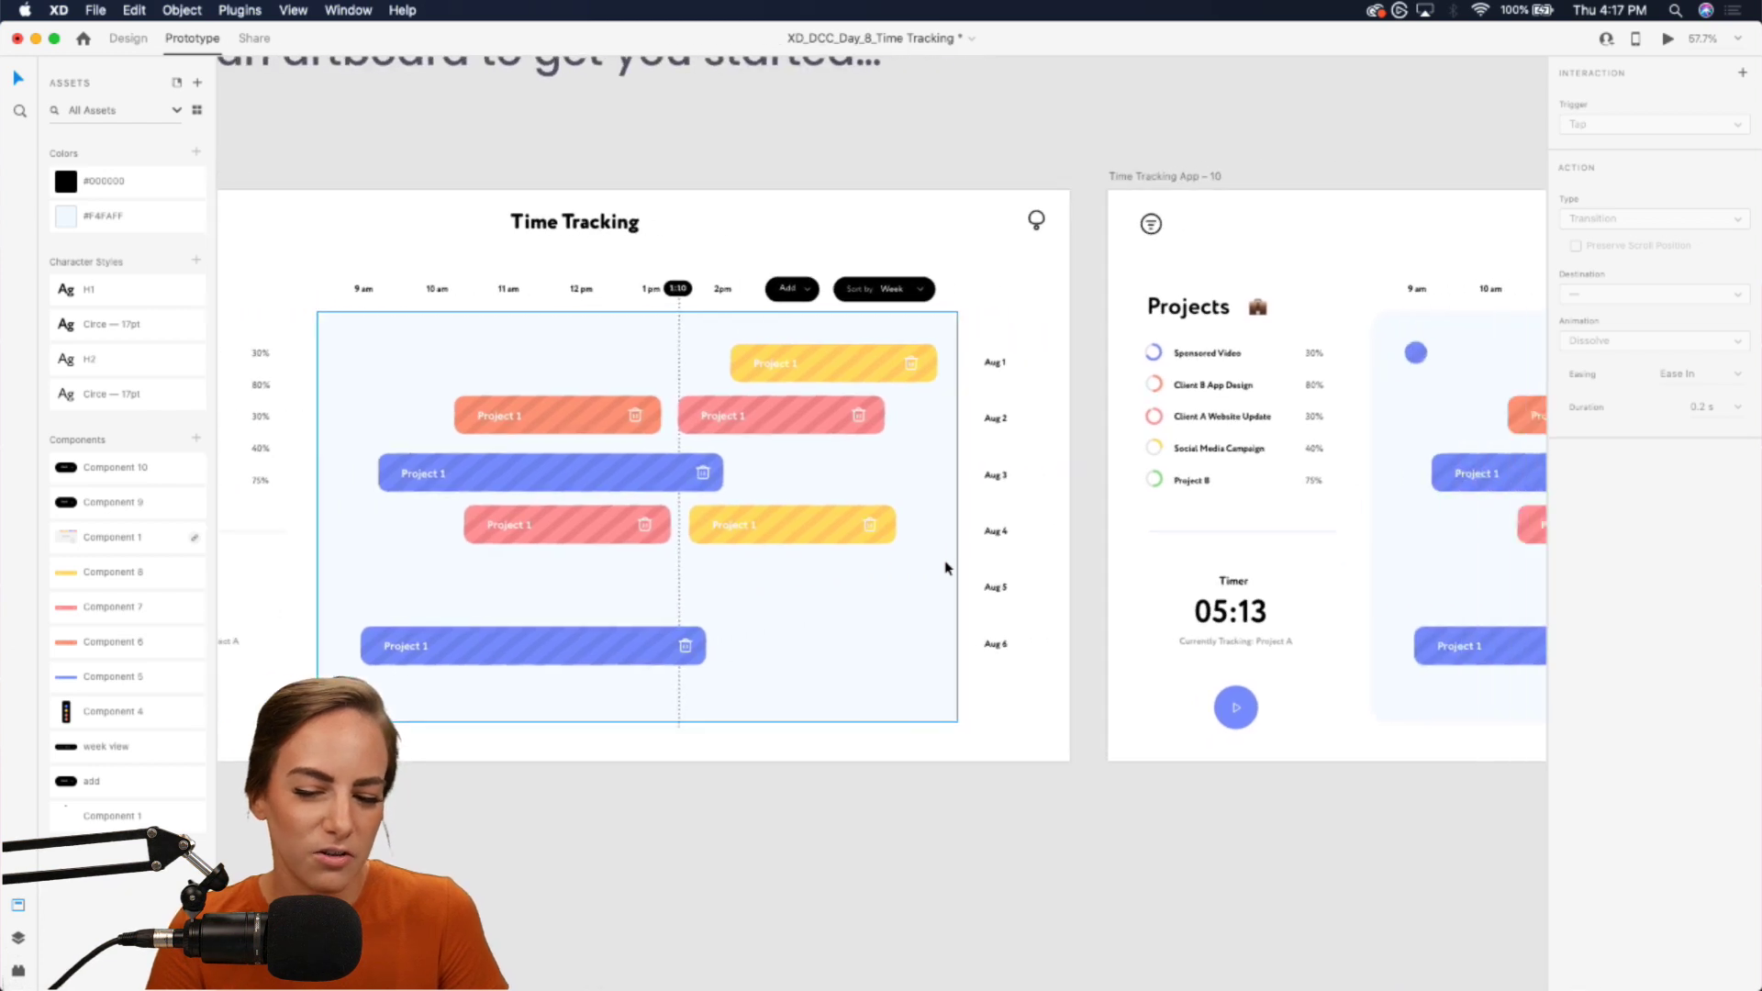
scroll(945, 567, "right", 15)
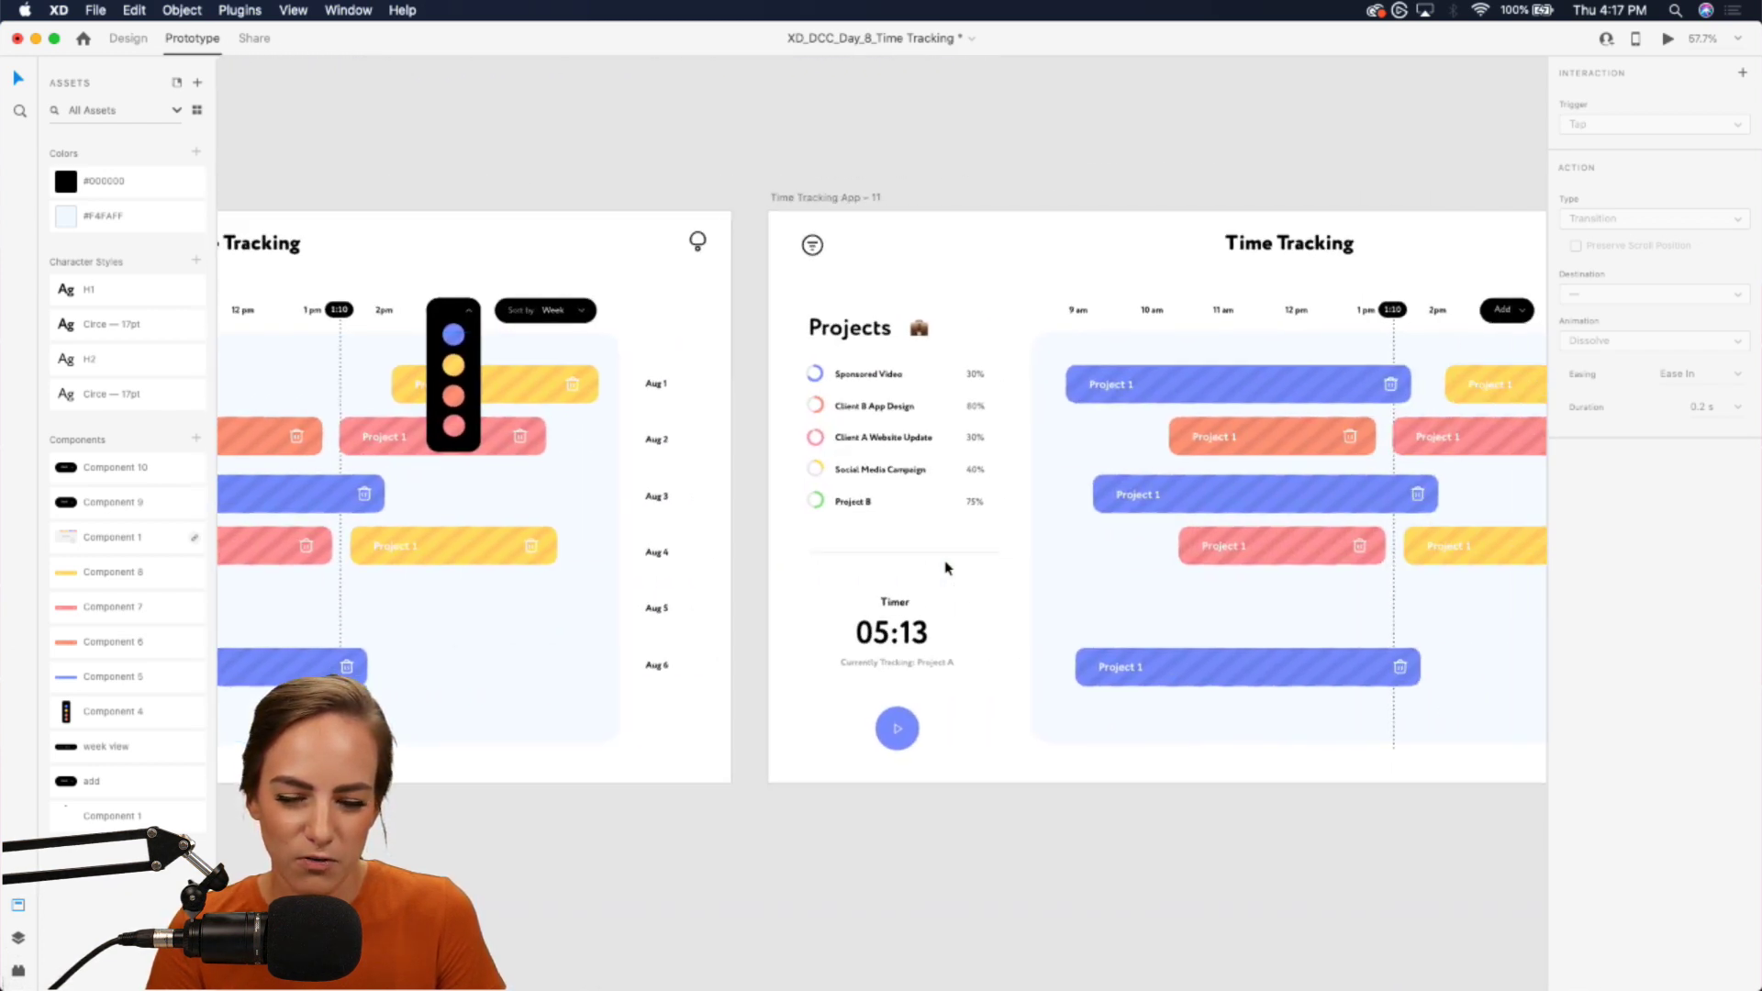
scroll(945, 568, "left", 4)
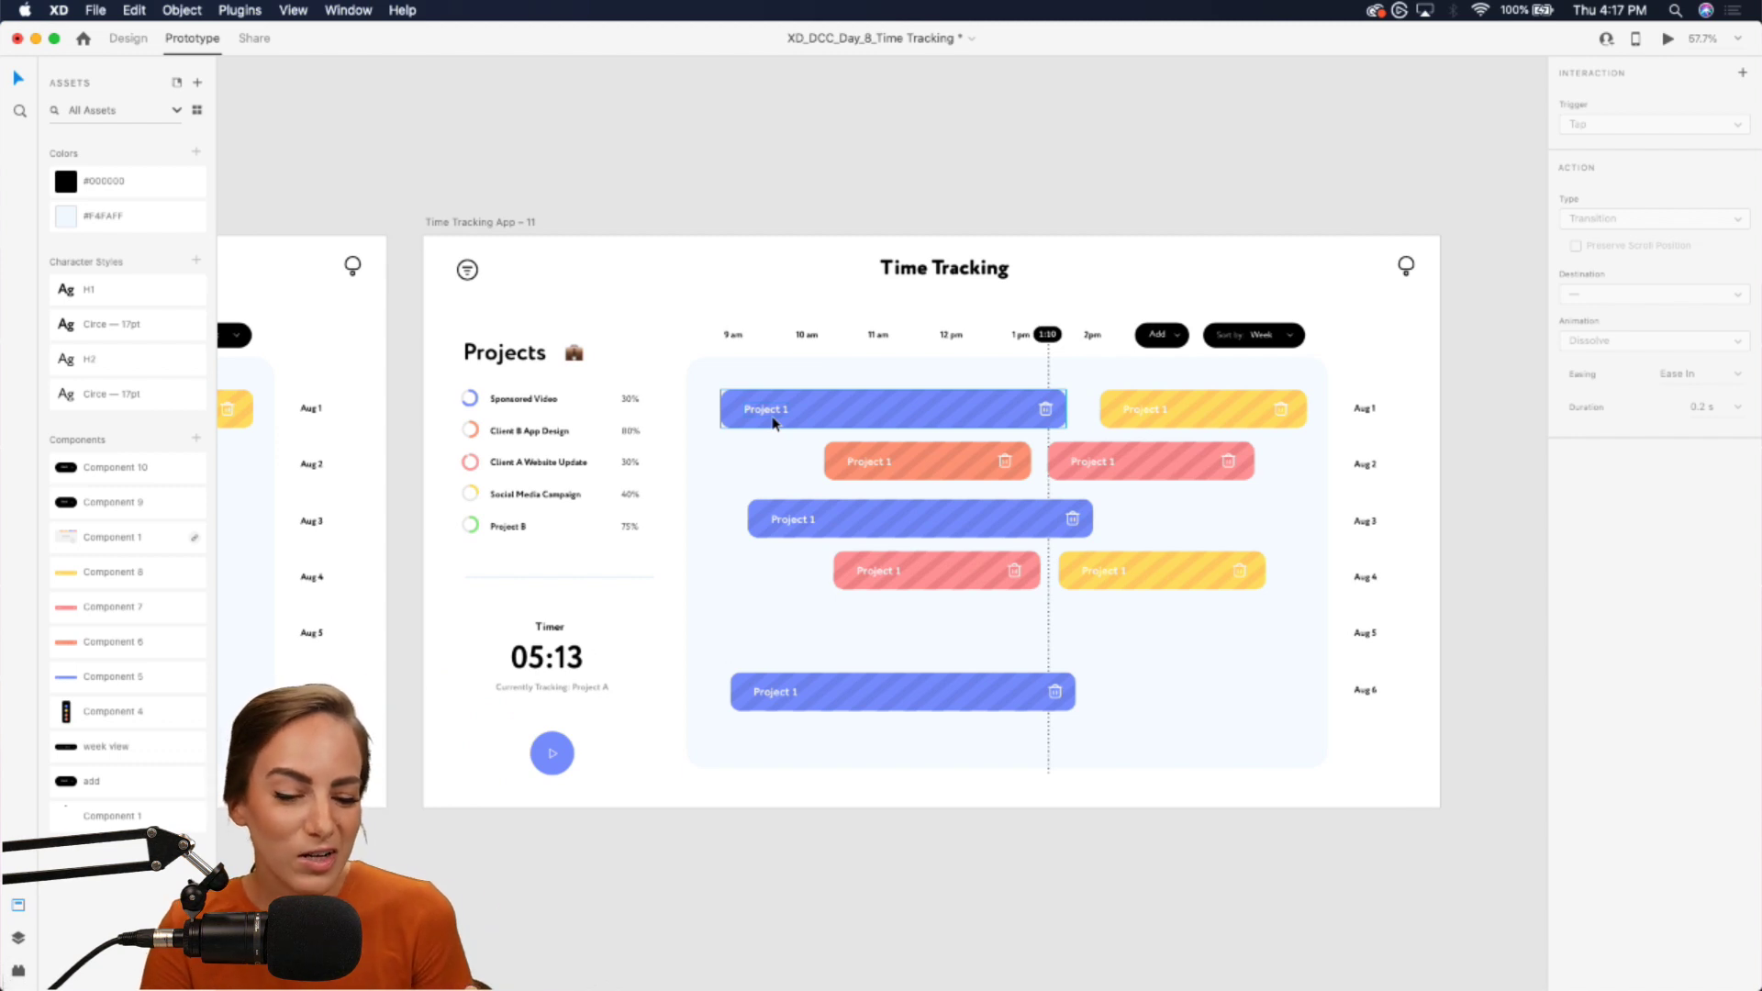
- Shorten the Aug 1 blue bar's background on Time Tracking App – 11 to about 184 wide and delete its trash icon
left_click(909, 397)
scroll(940, 390, "up", 5)
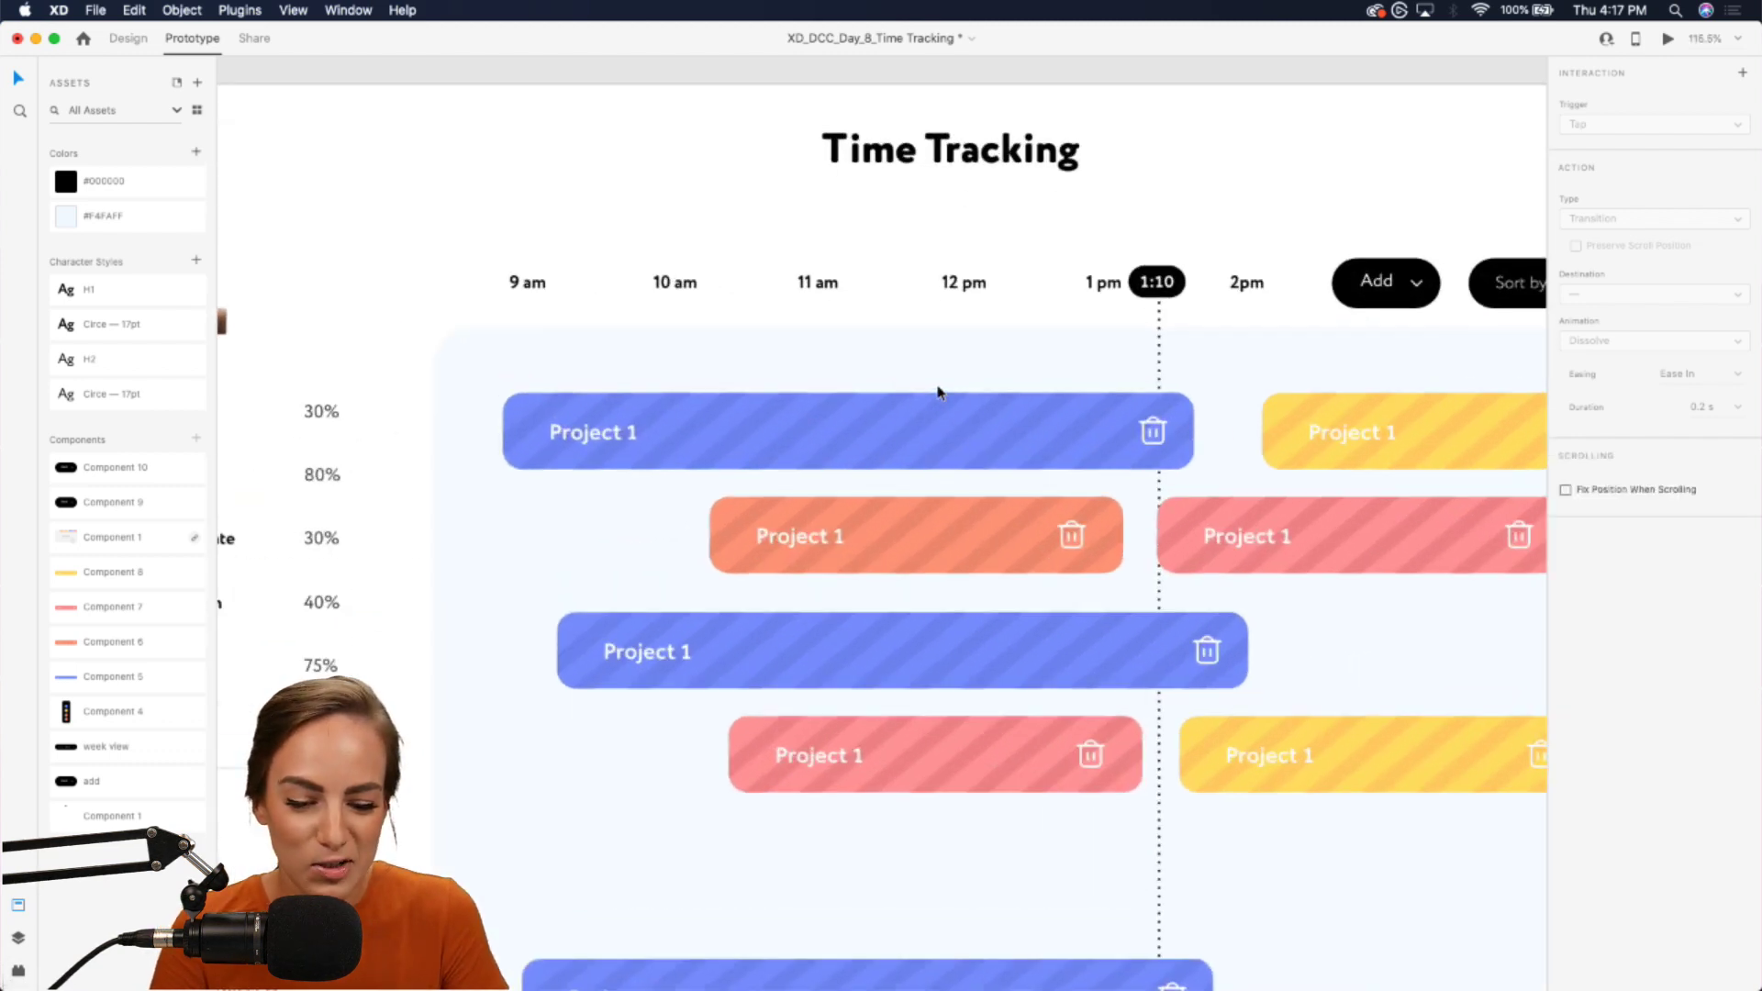
left_click(127, 37)
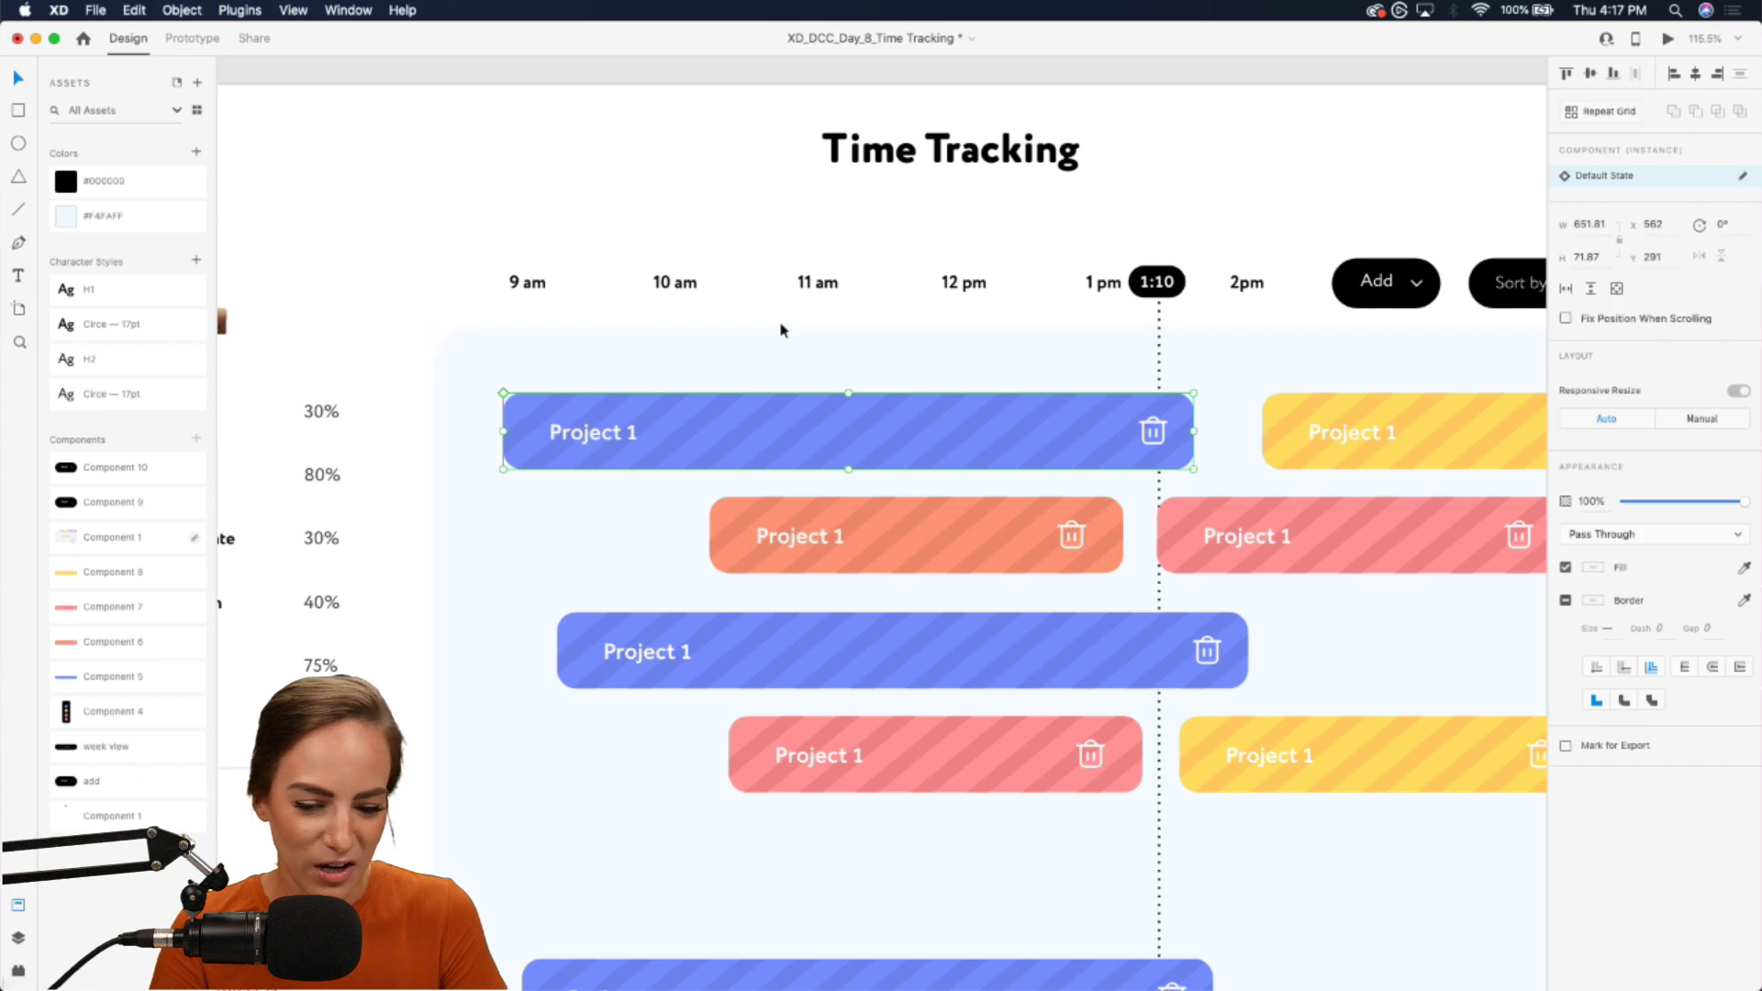
scroll(952, 361, "up", 3)
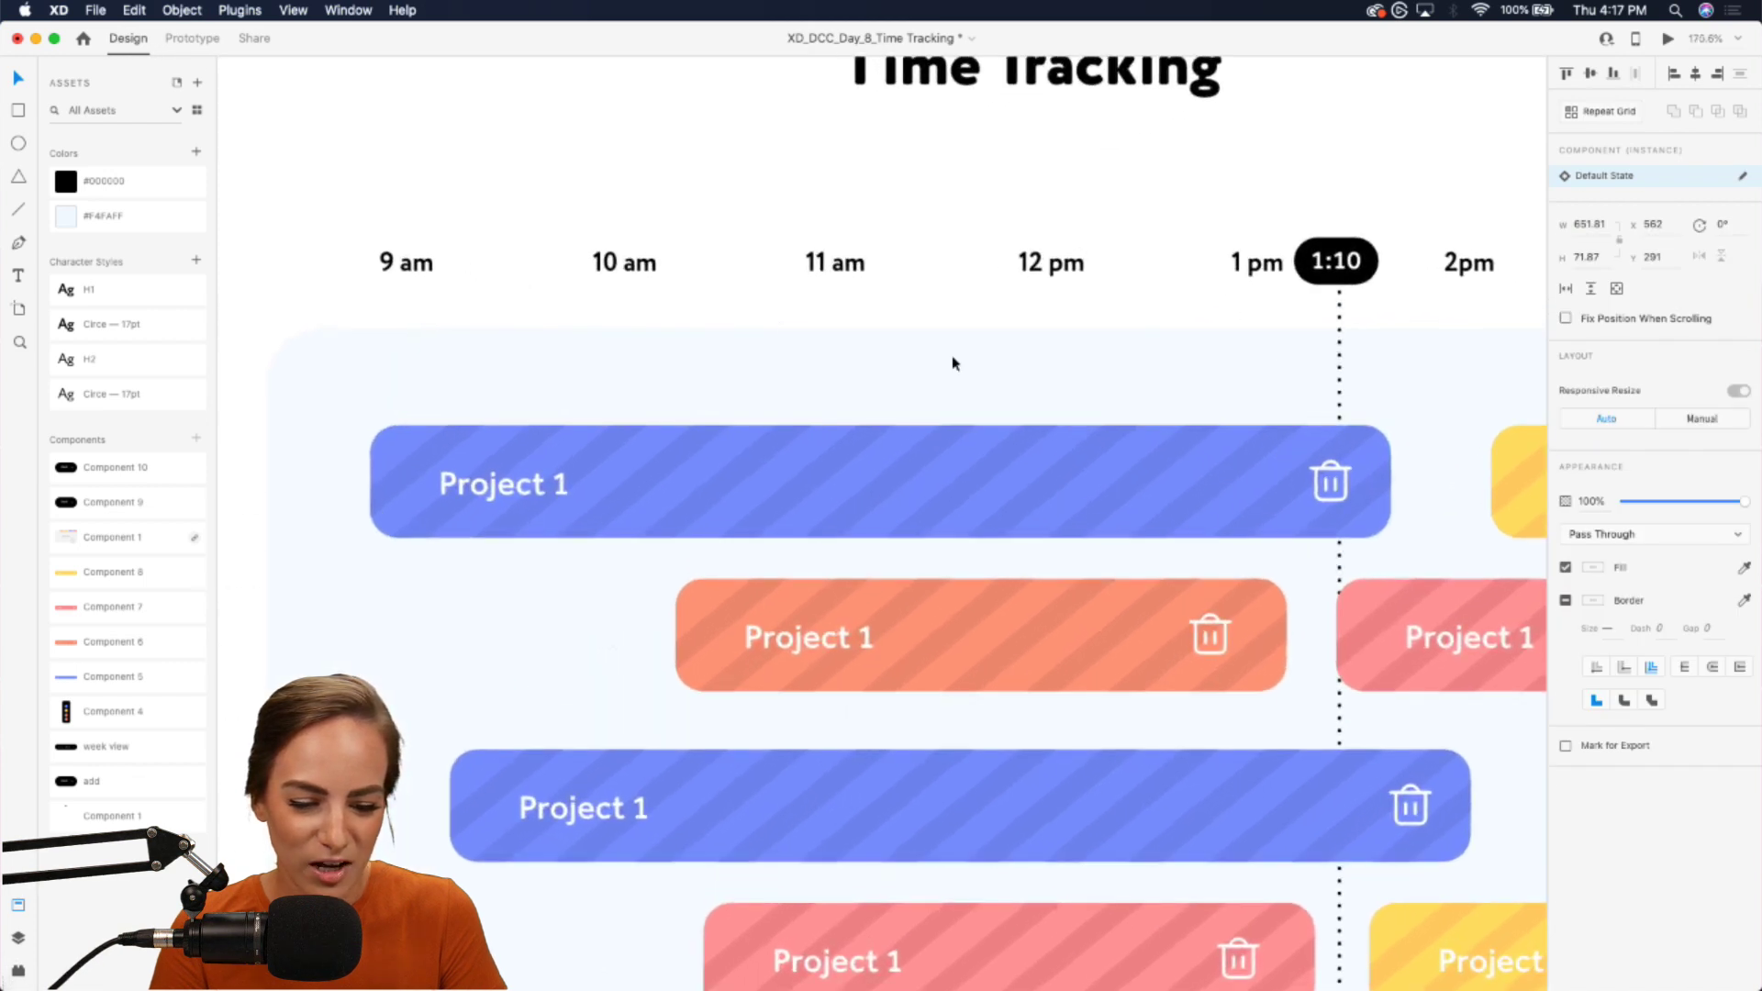
double_click(1367, 425)
left_click_drag(1390, 486, 657, 483)
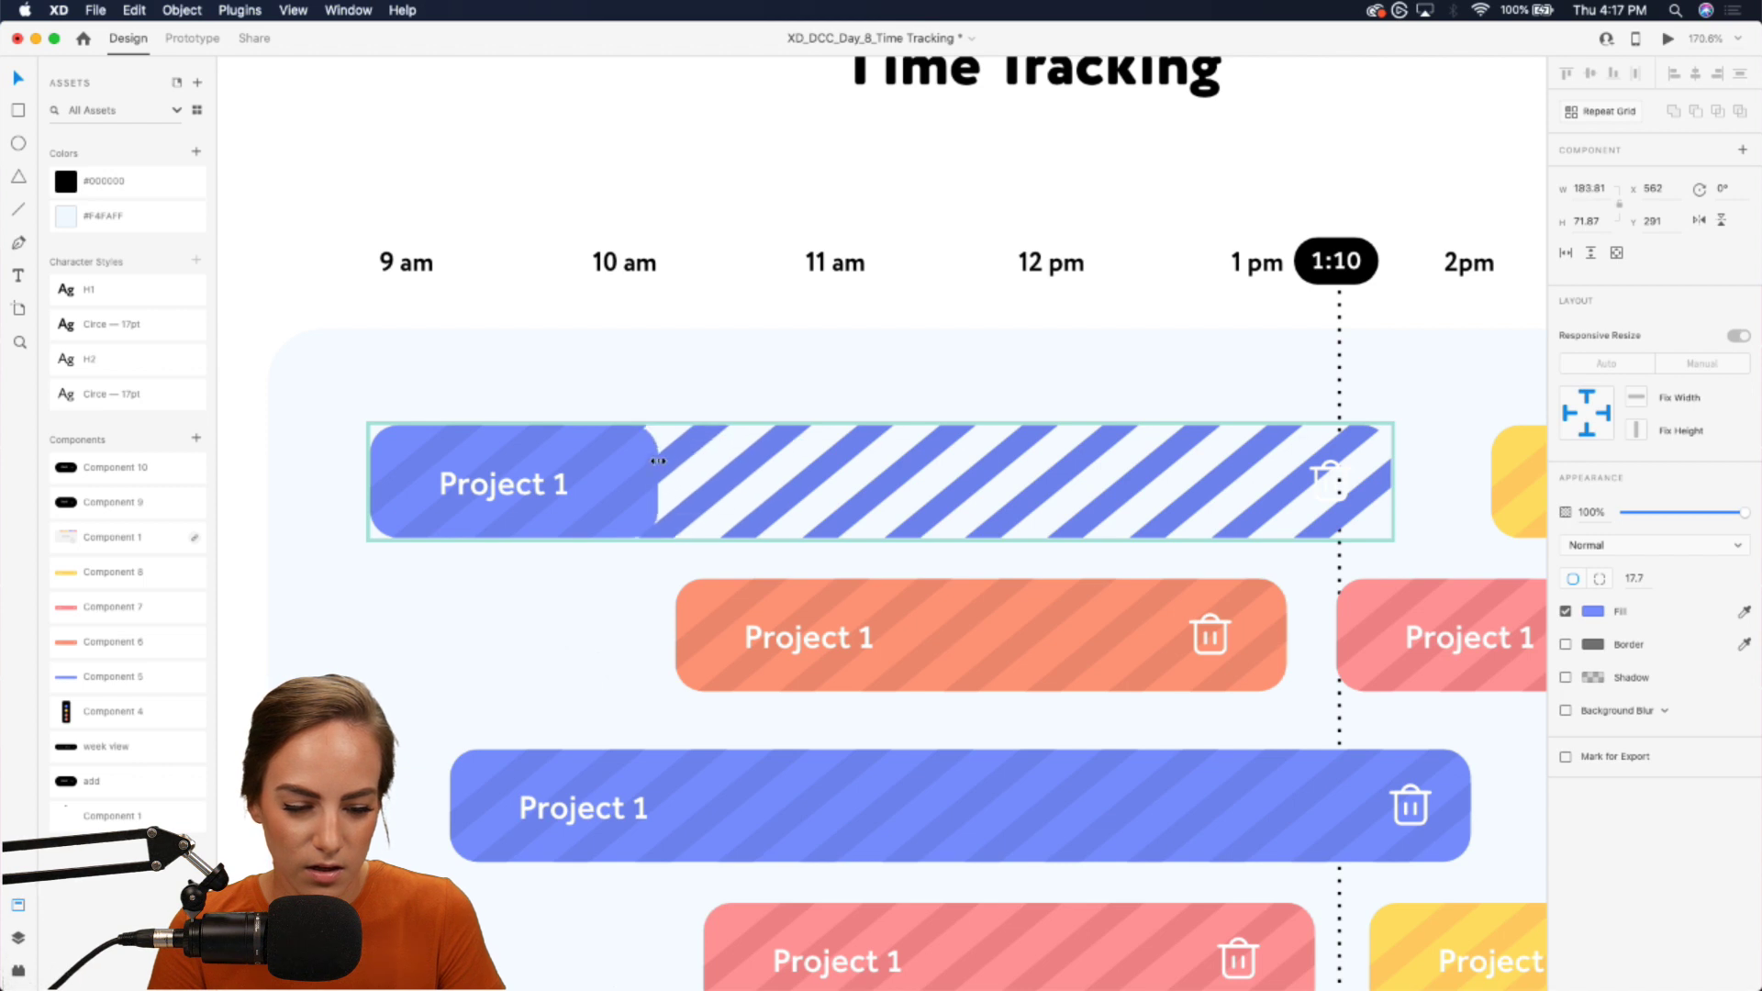
left_click(1331, 477)
key("Delete")
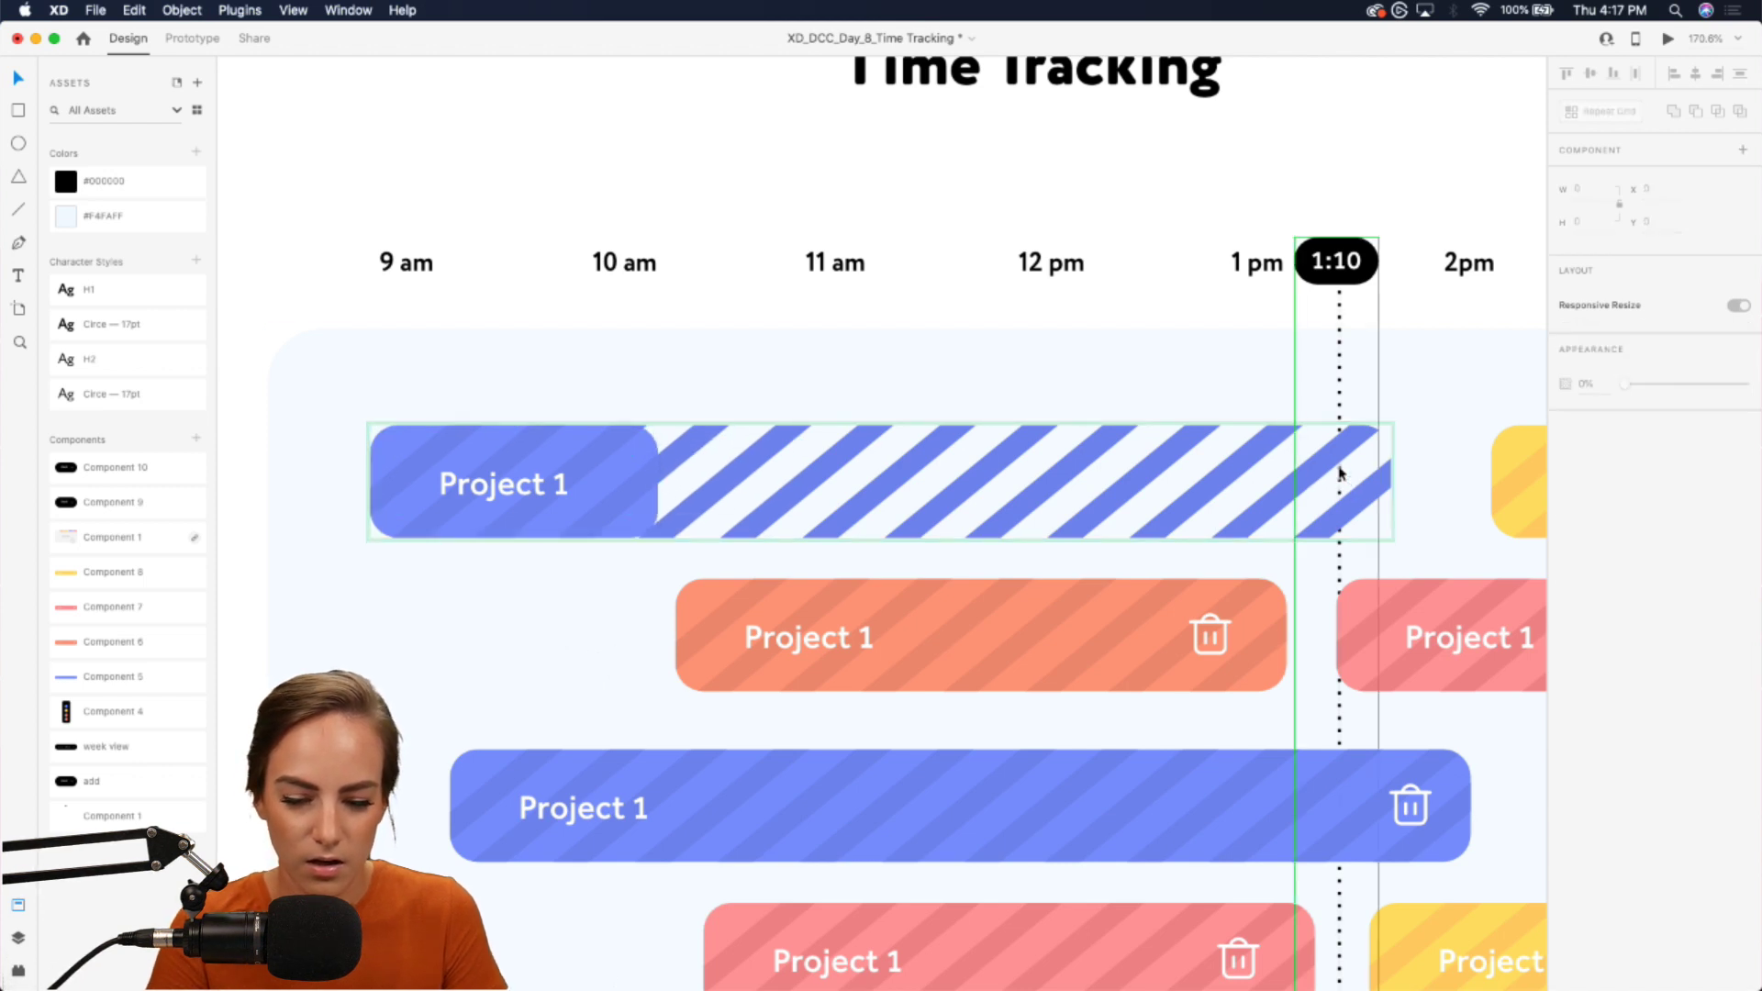
left_click(1298, 432)
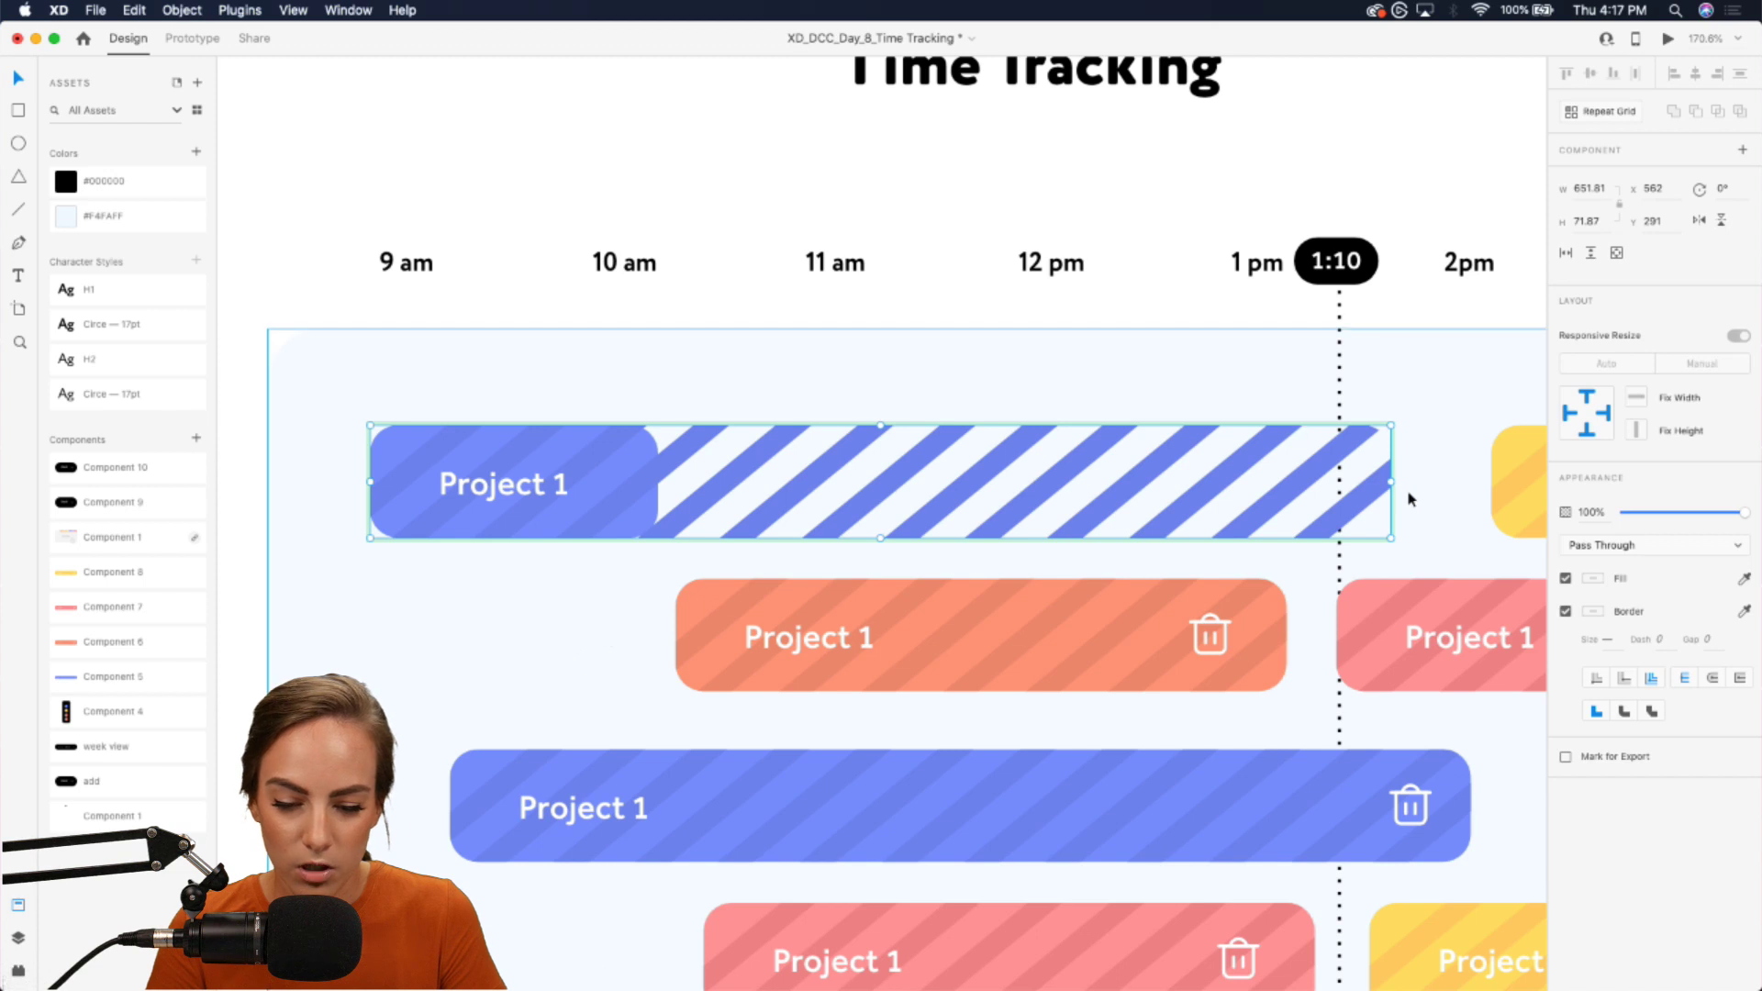
left_click_drag(1387, 482, 964, 472)
key("super+z")
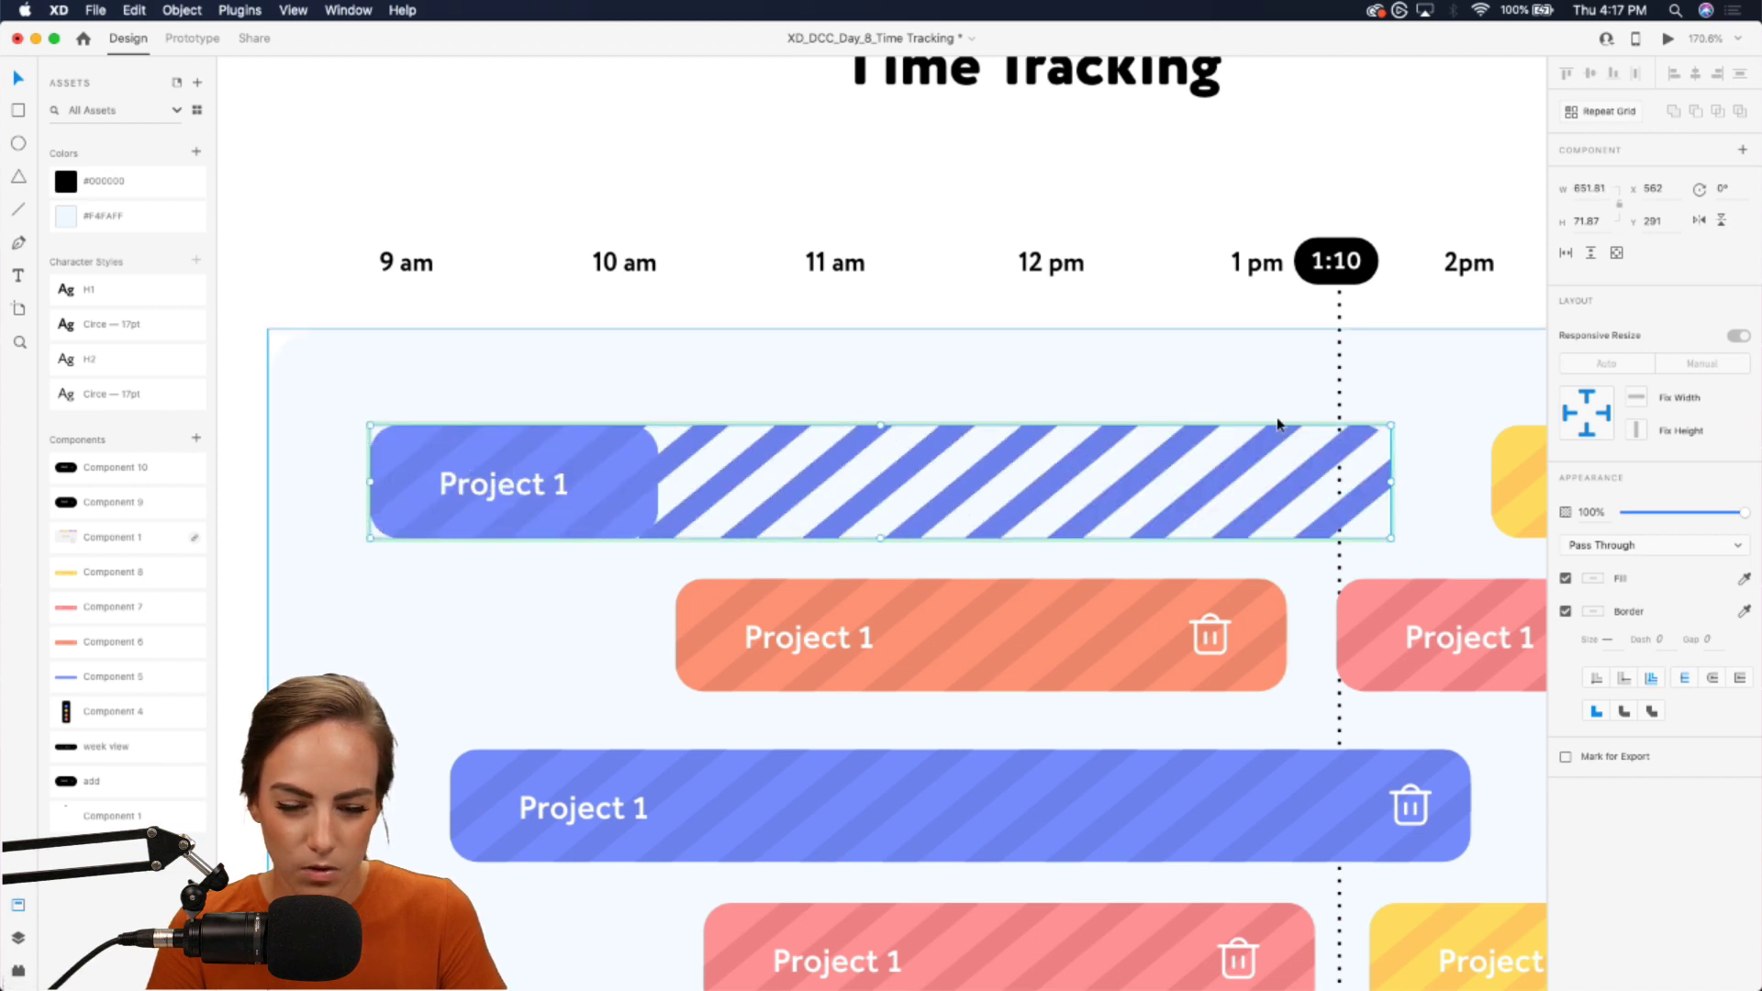
- Shorten the stripe mask of the Aug 1 blue bar to match its shortened background
double_click(1250, 428)
double_click(1267, 428)
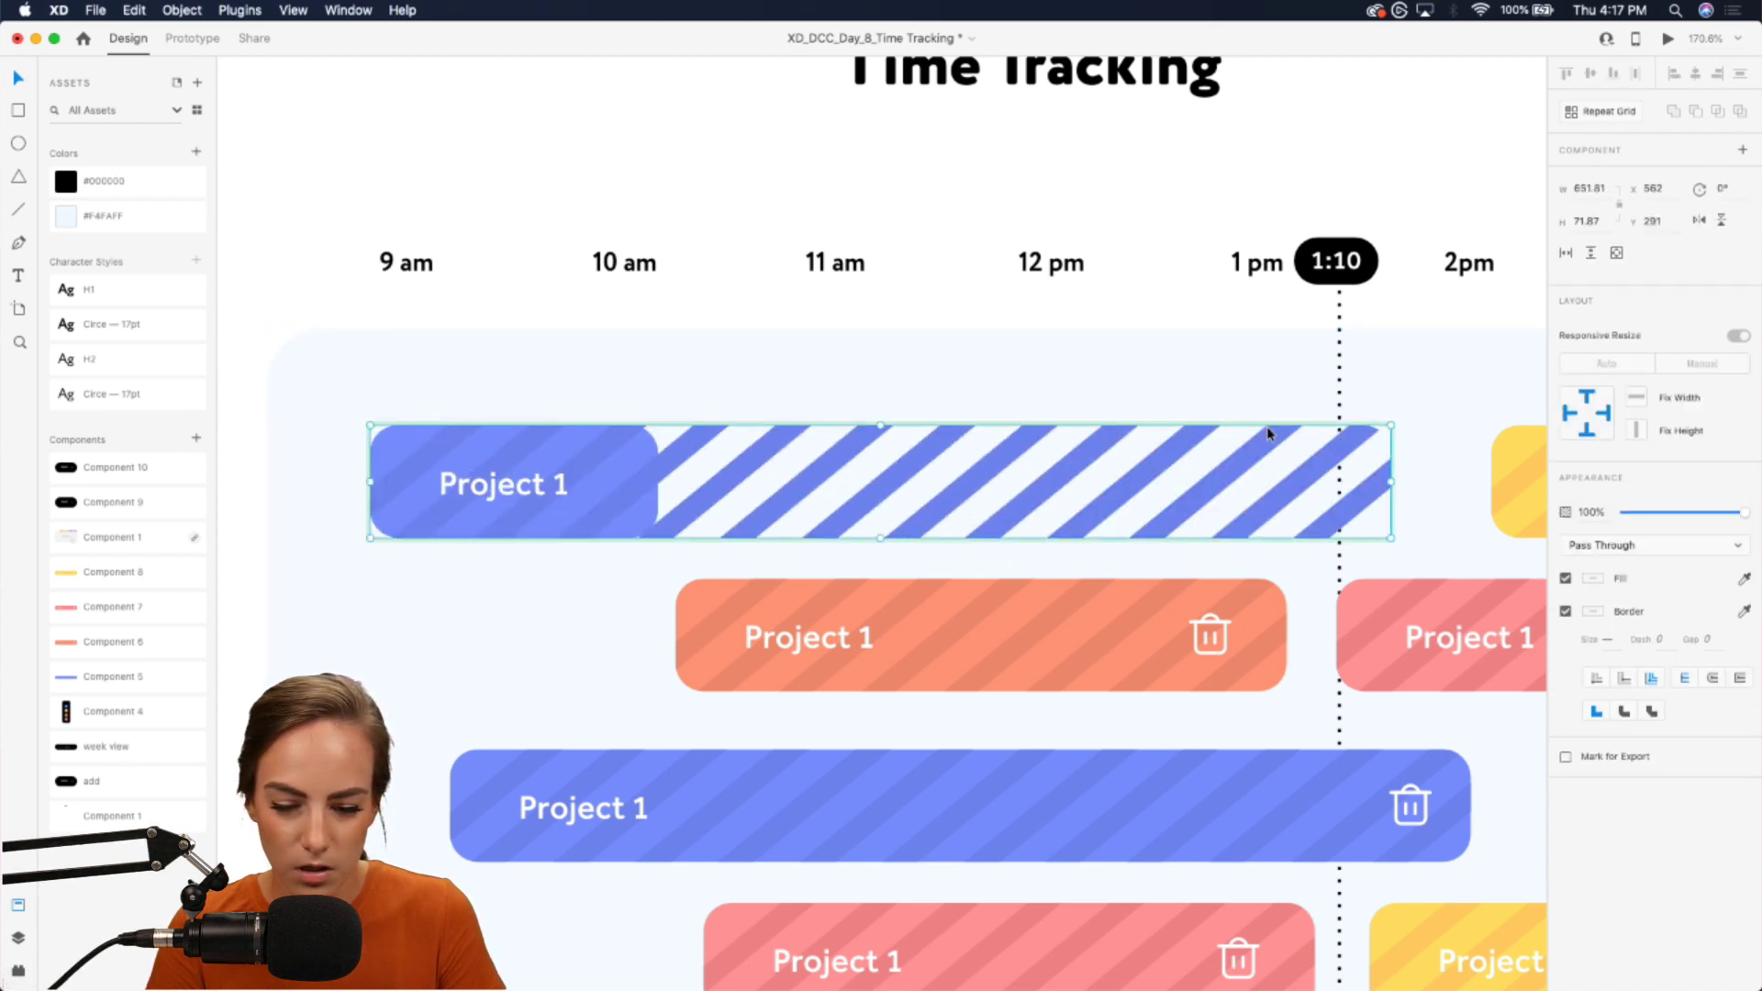
double_click(1280, 431)
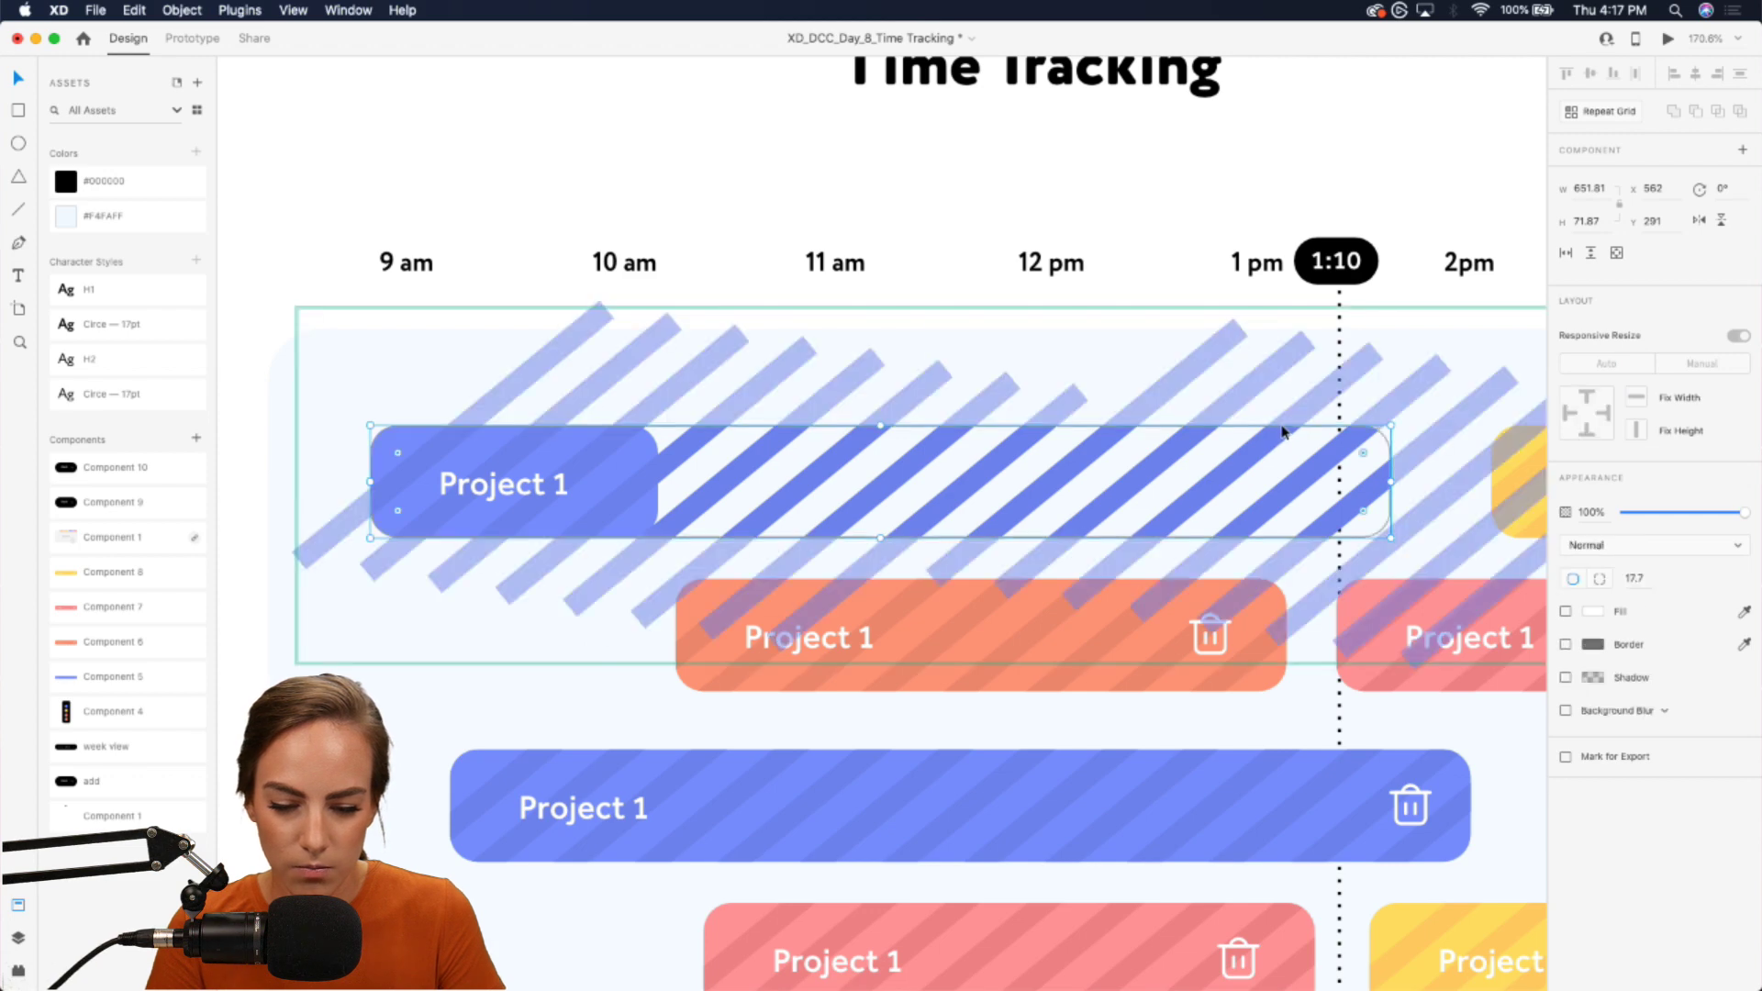
left_click_drag(1386, 482, 658, 479)
- Duplicate the Time Tracking App – 11 artboard
scroll(658, 479, "down", 8)
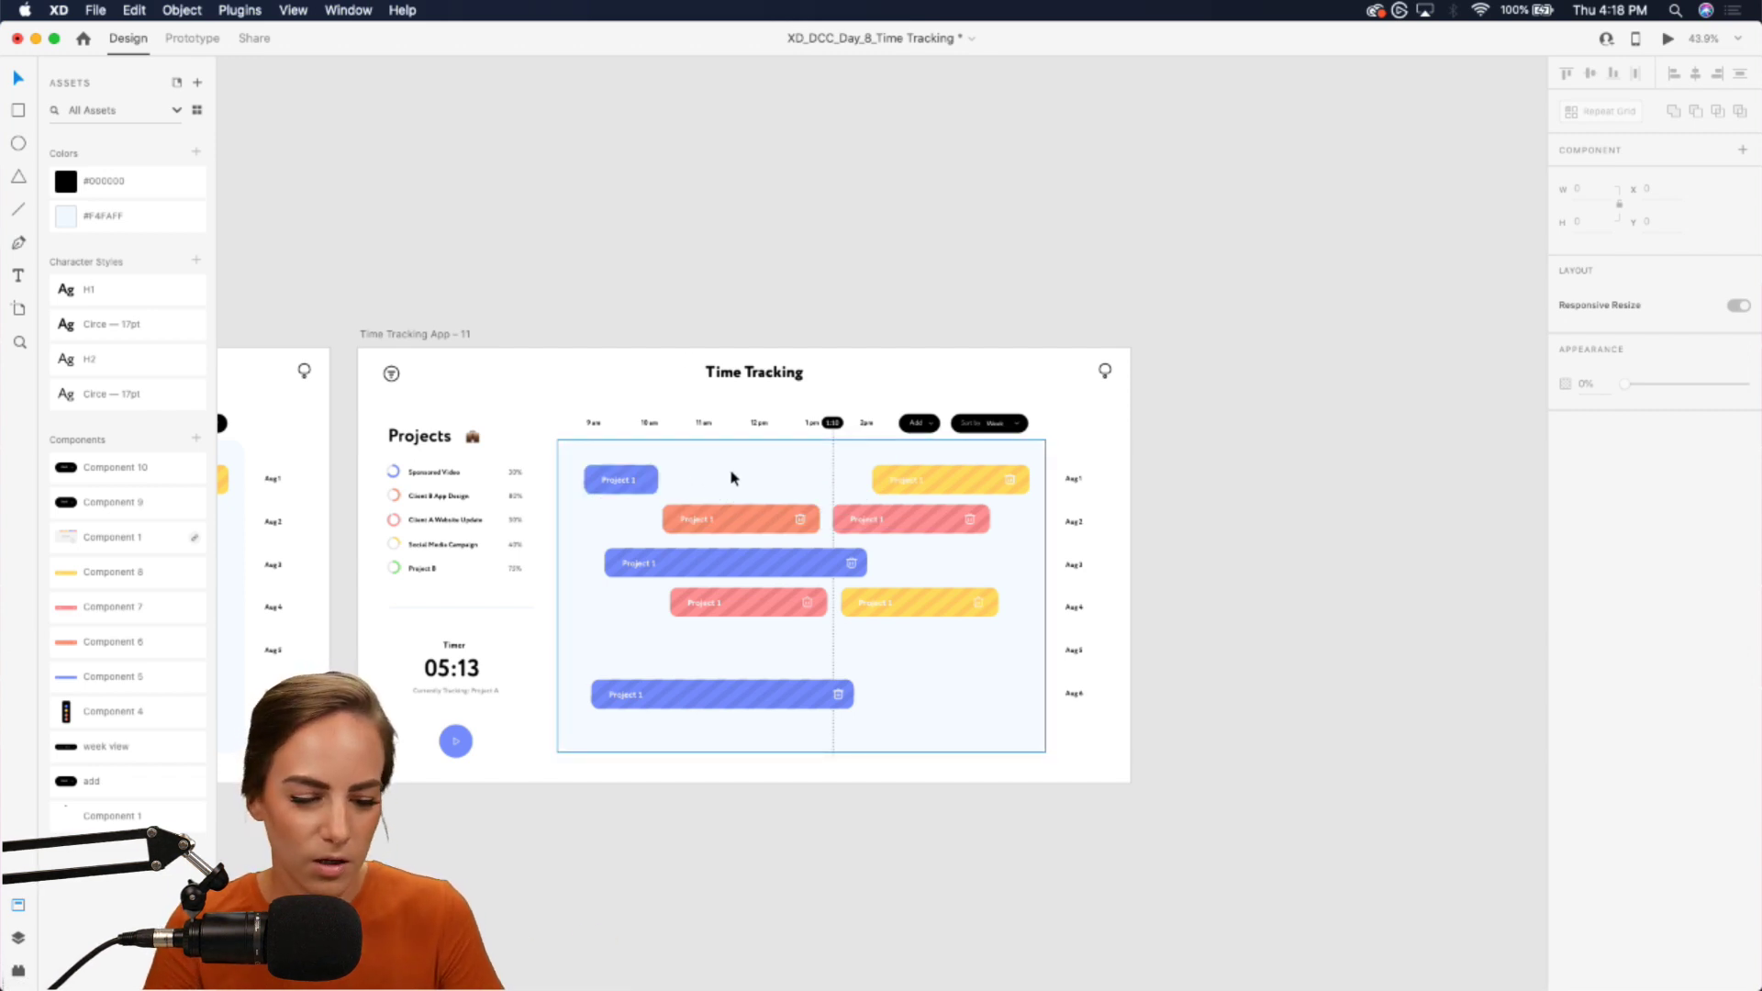
scroll(730, 476, "up", 4)
scroll(719, 444, "down", 3)
left_click(357, 319)
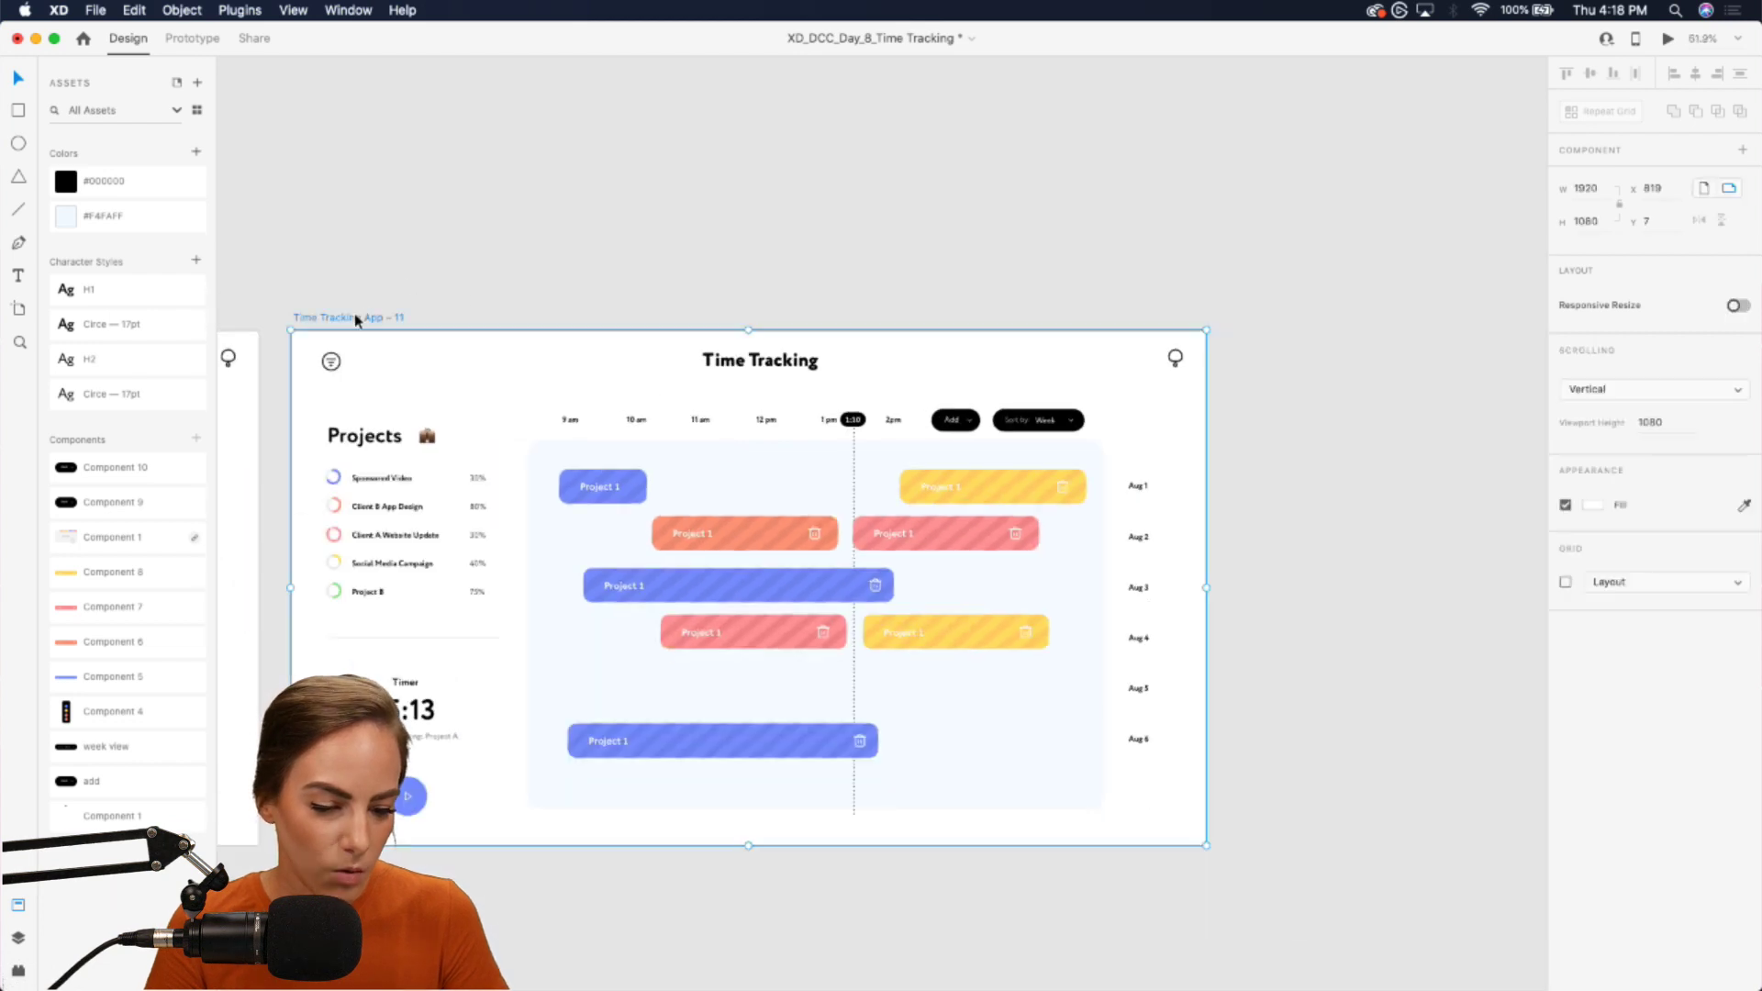
key("super+d")
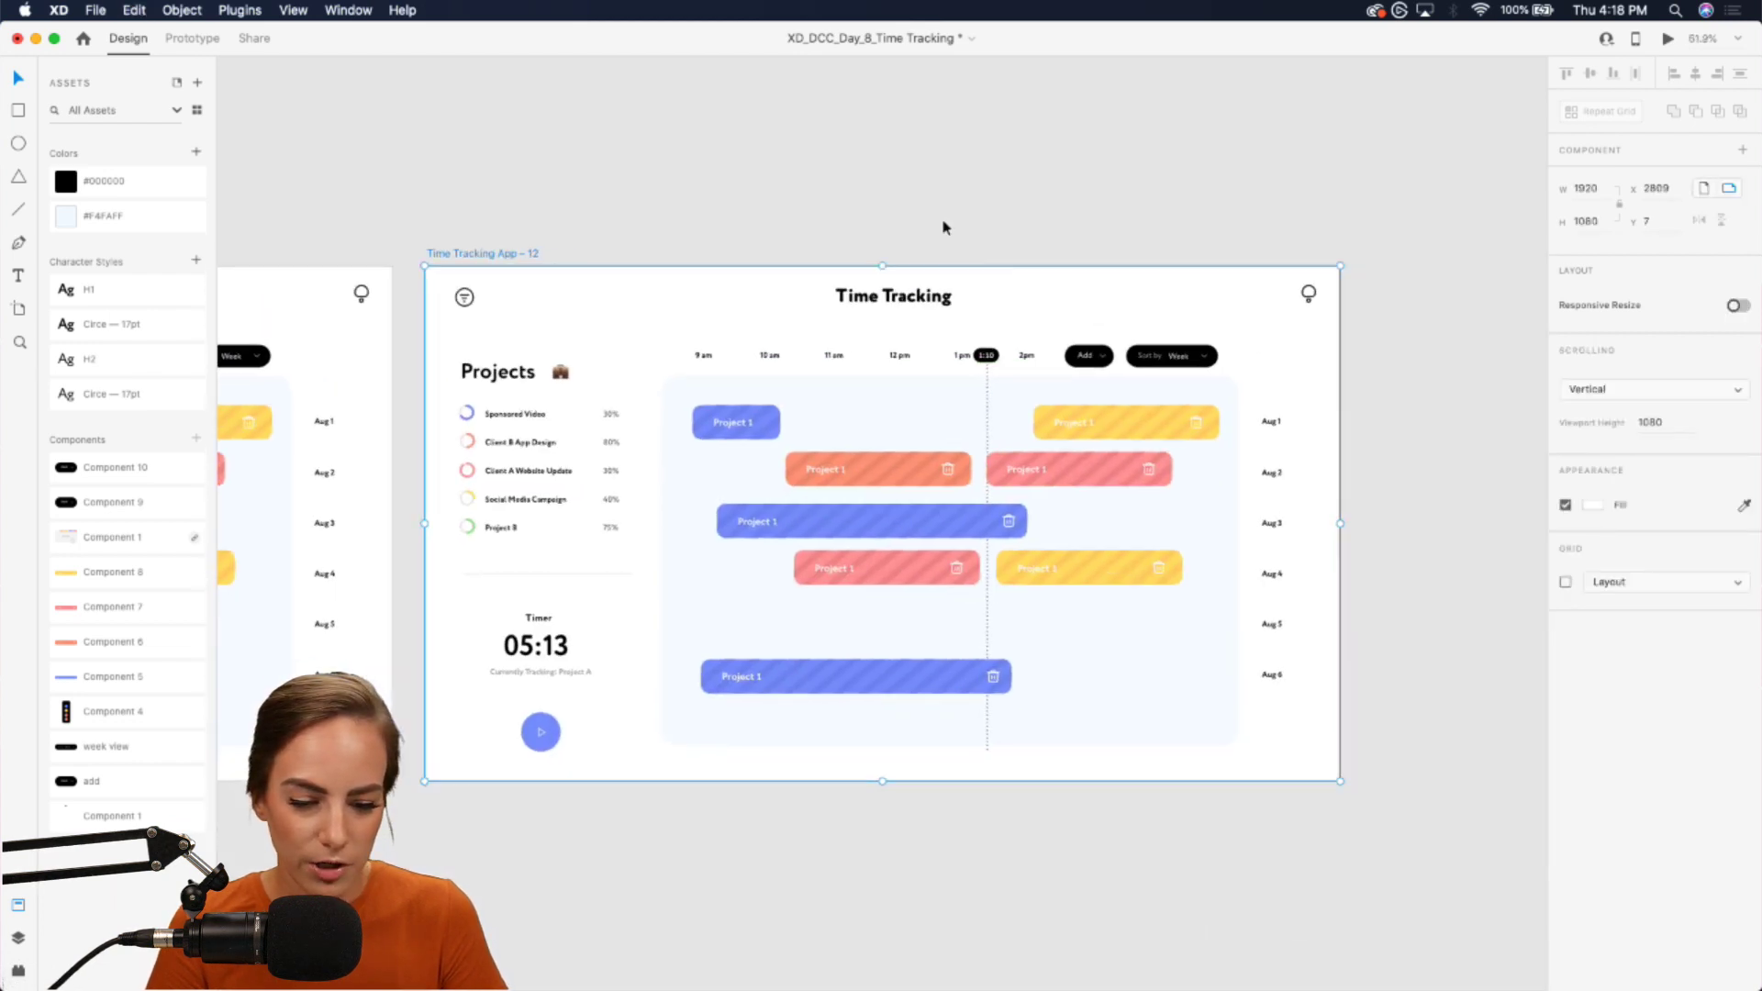
scroll(785, 370, "up", 5)
left_click(720, 501)
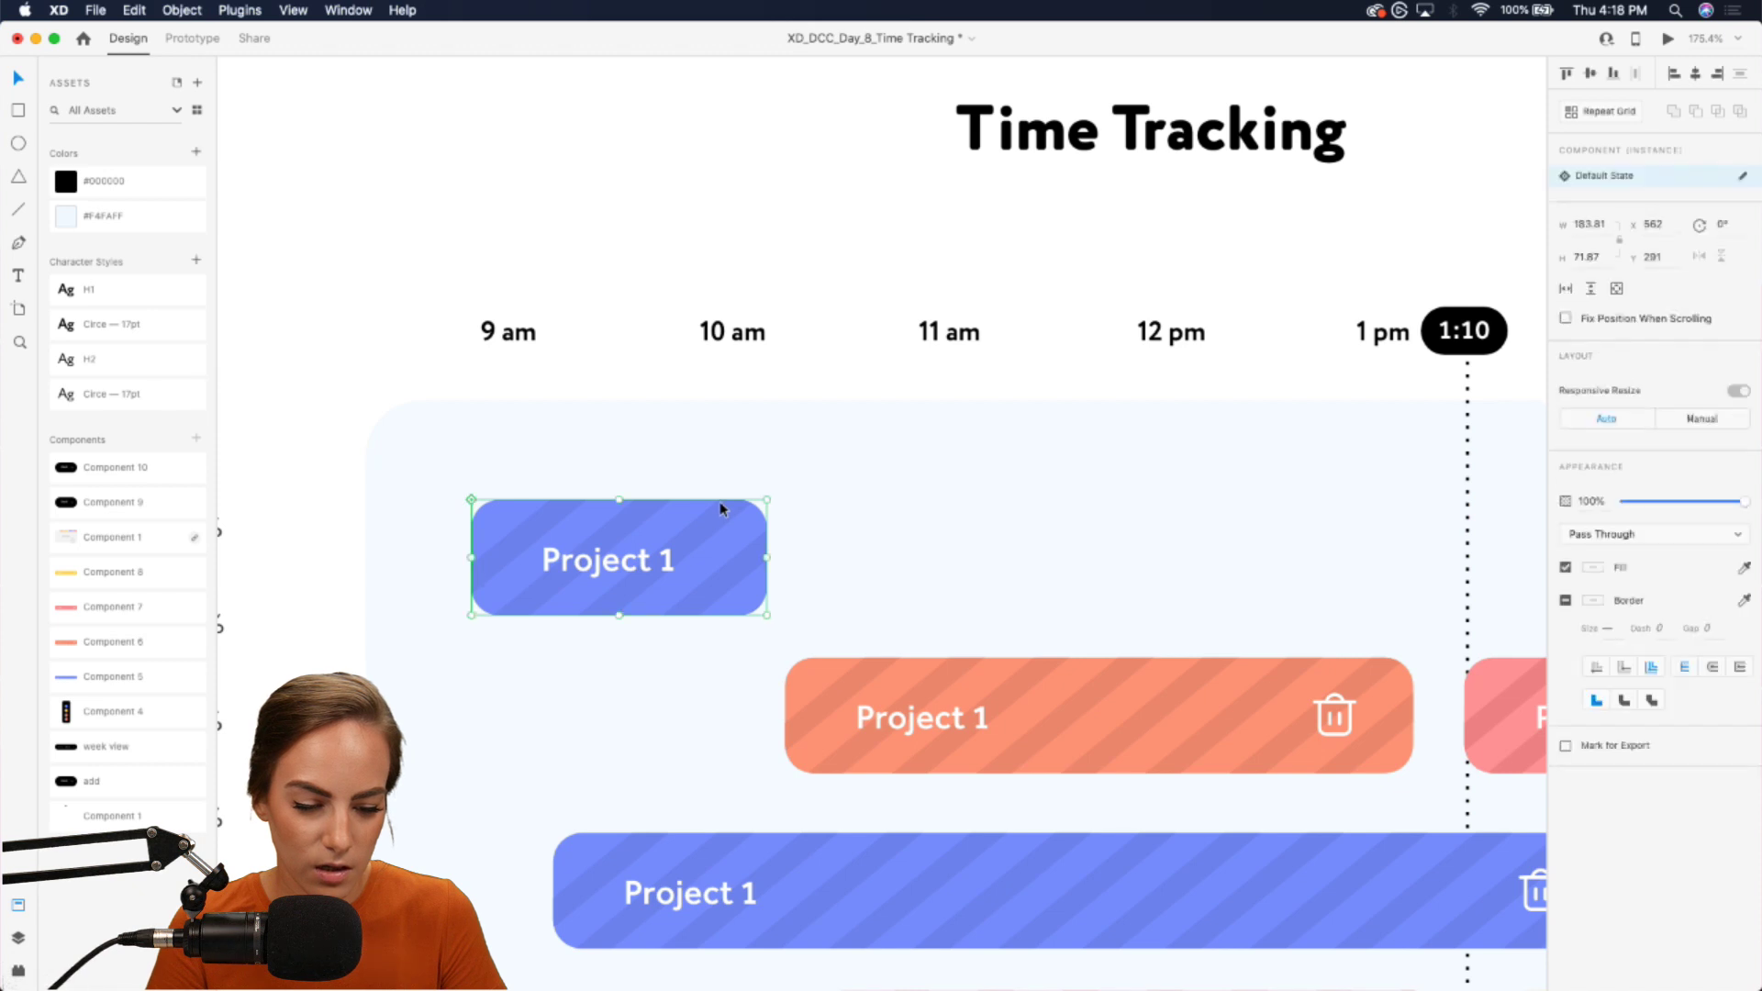
left_click_drag(769, 558, 1369, 547)
key("super+z")
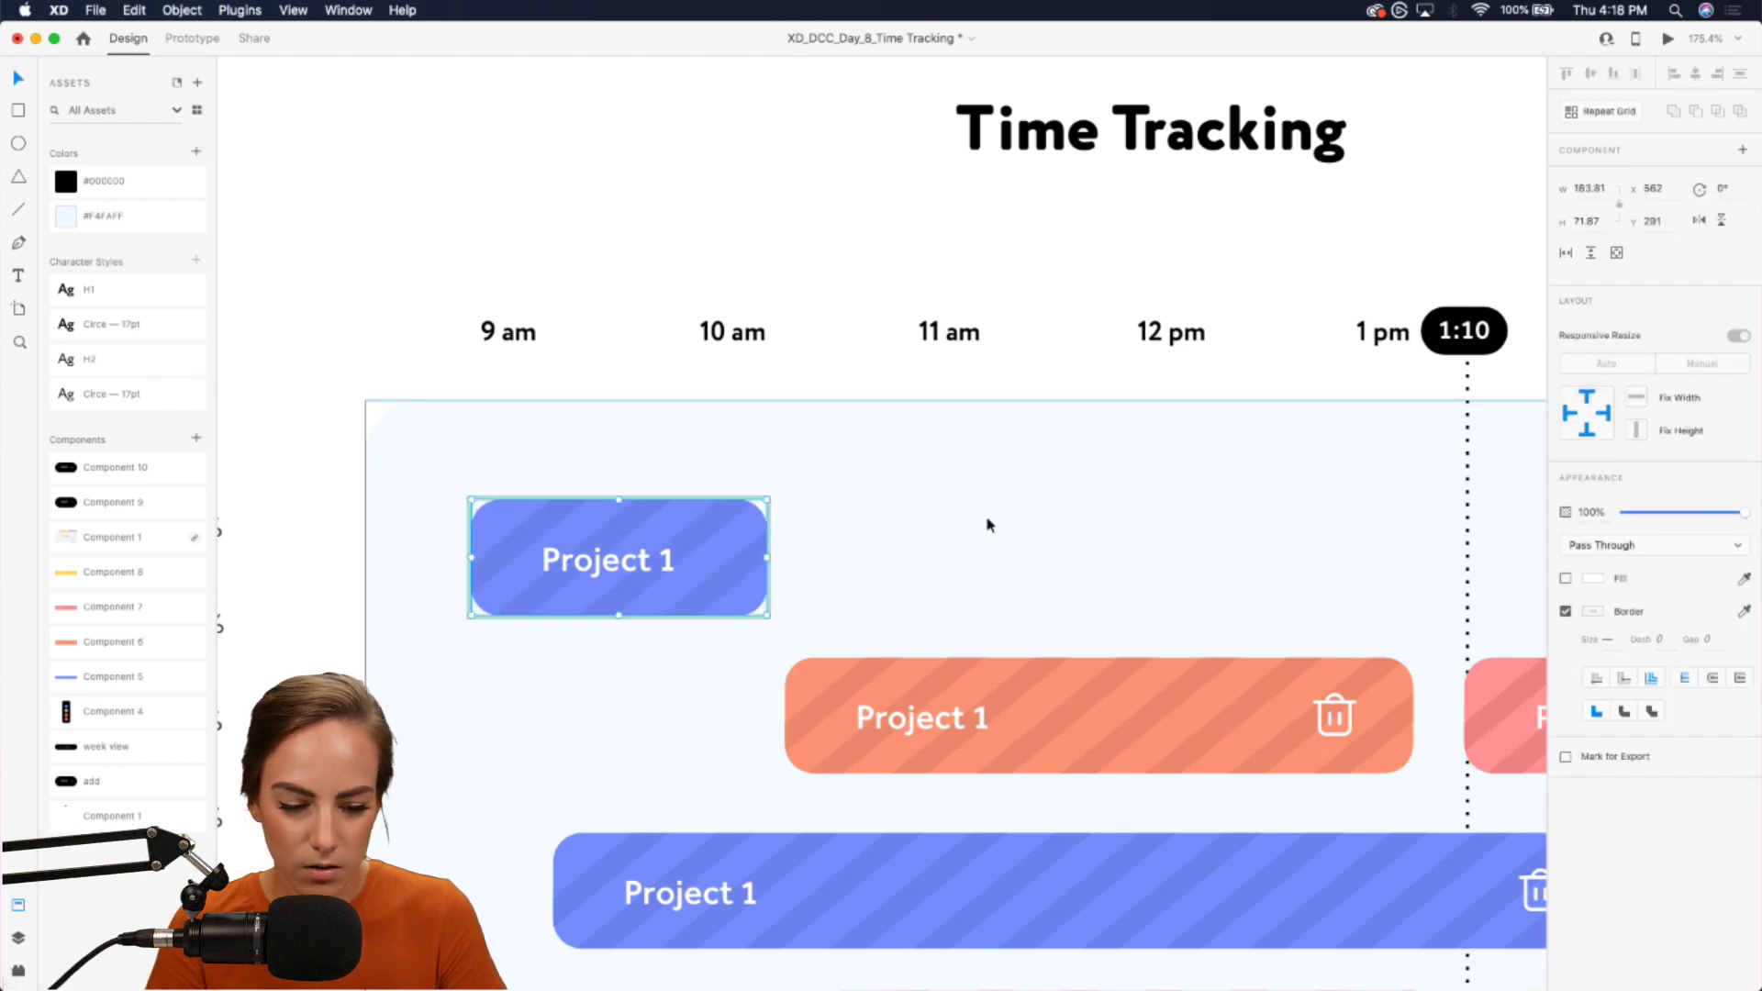
- Widen the stripe mask and background of the duplicate artboard's Aug 1 blue bar to about 517
double_click(733, 498)
left_click_drag(769, 558, 1306, 559)
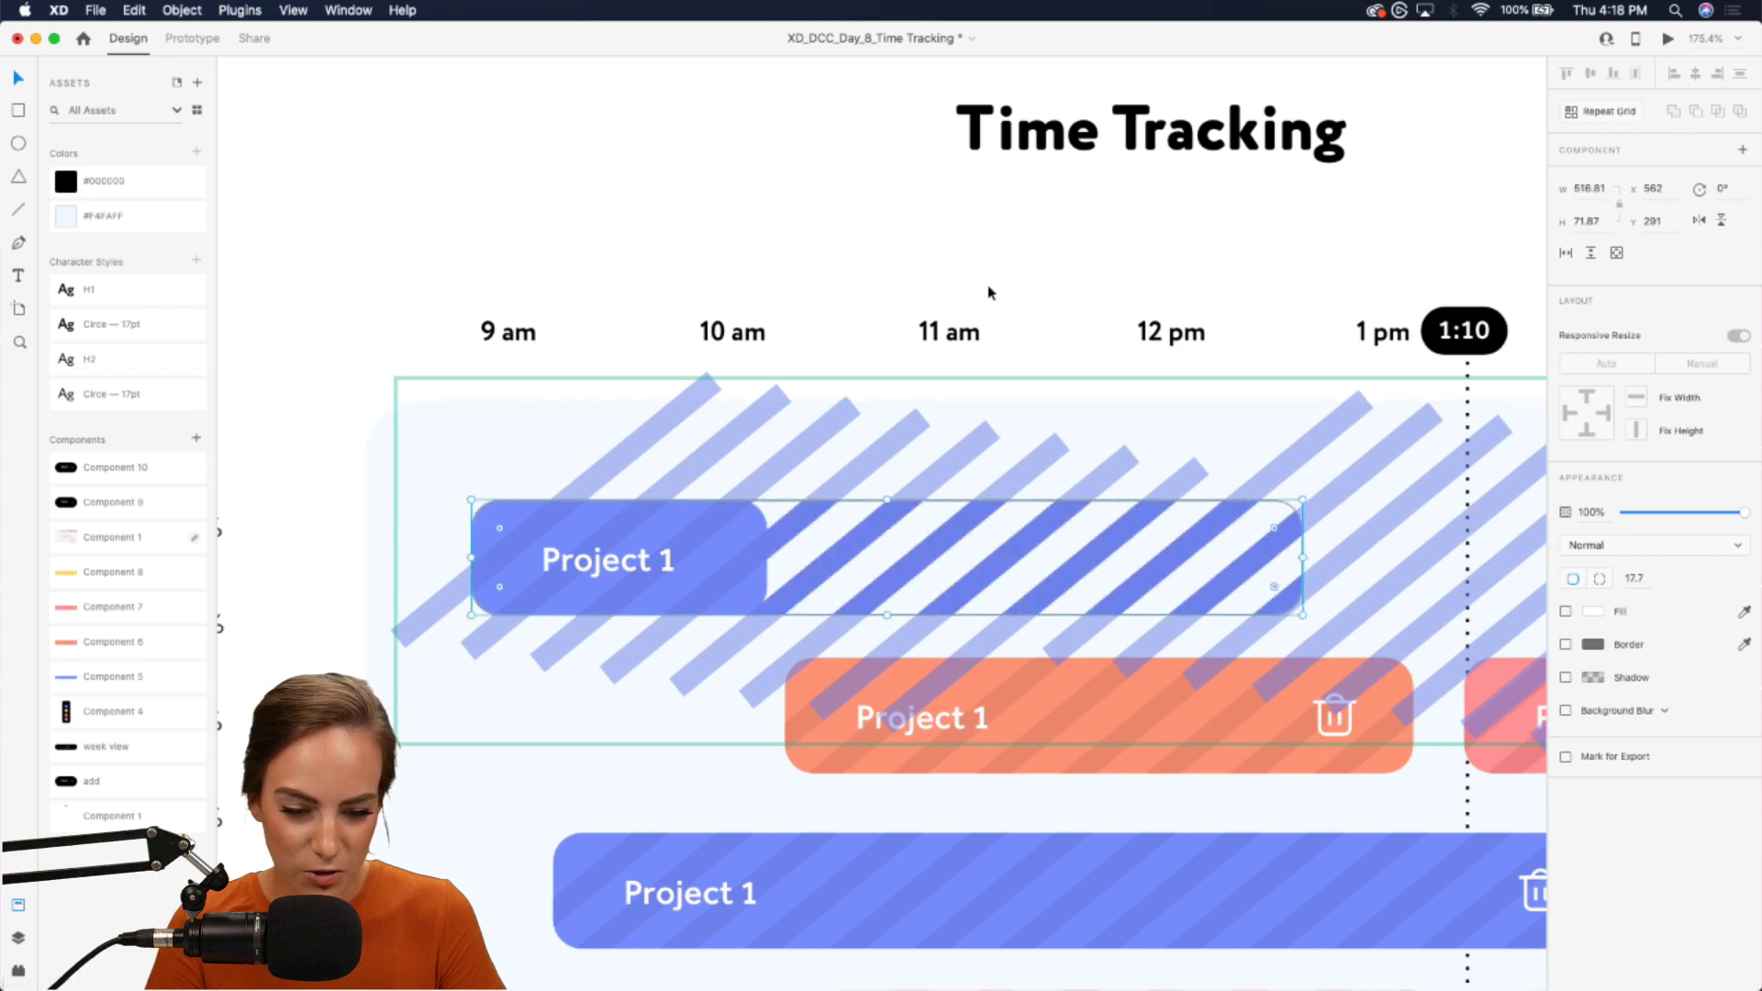
left_click(1043, 354)
left_click(748, 531)
double_click(749, 531)
left_click_drag(767, 558, 1300, 555)
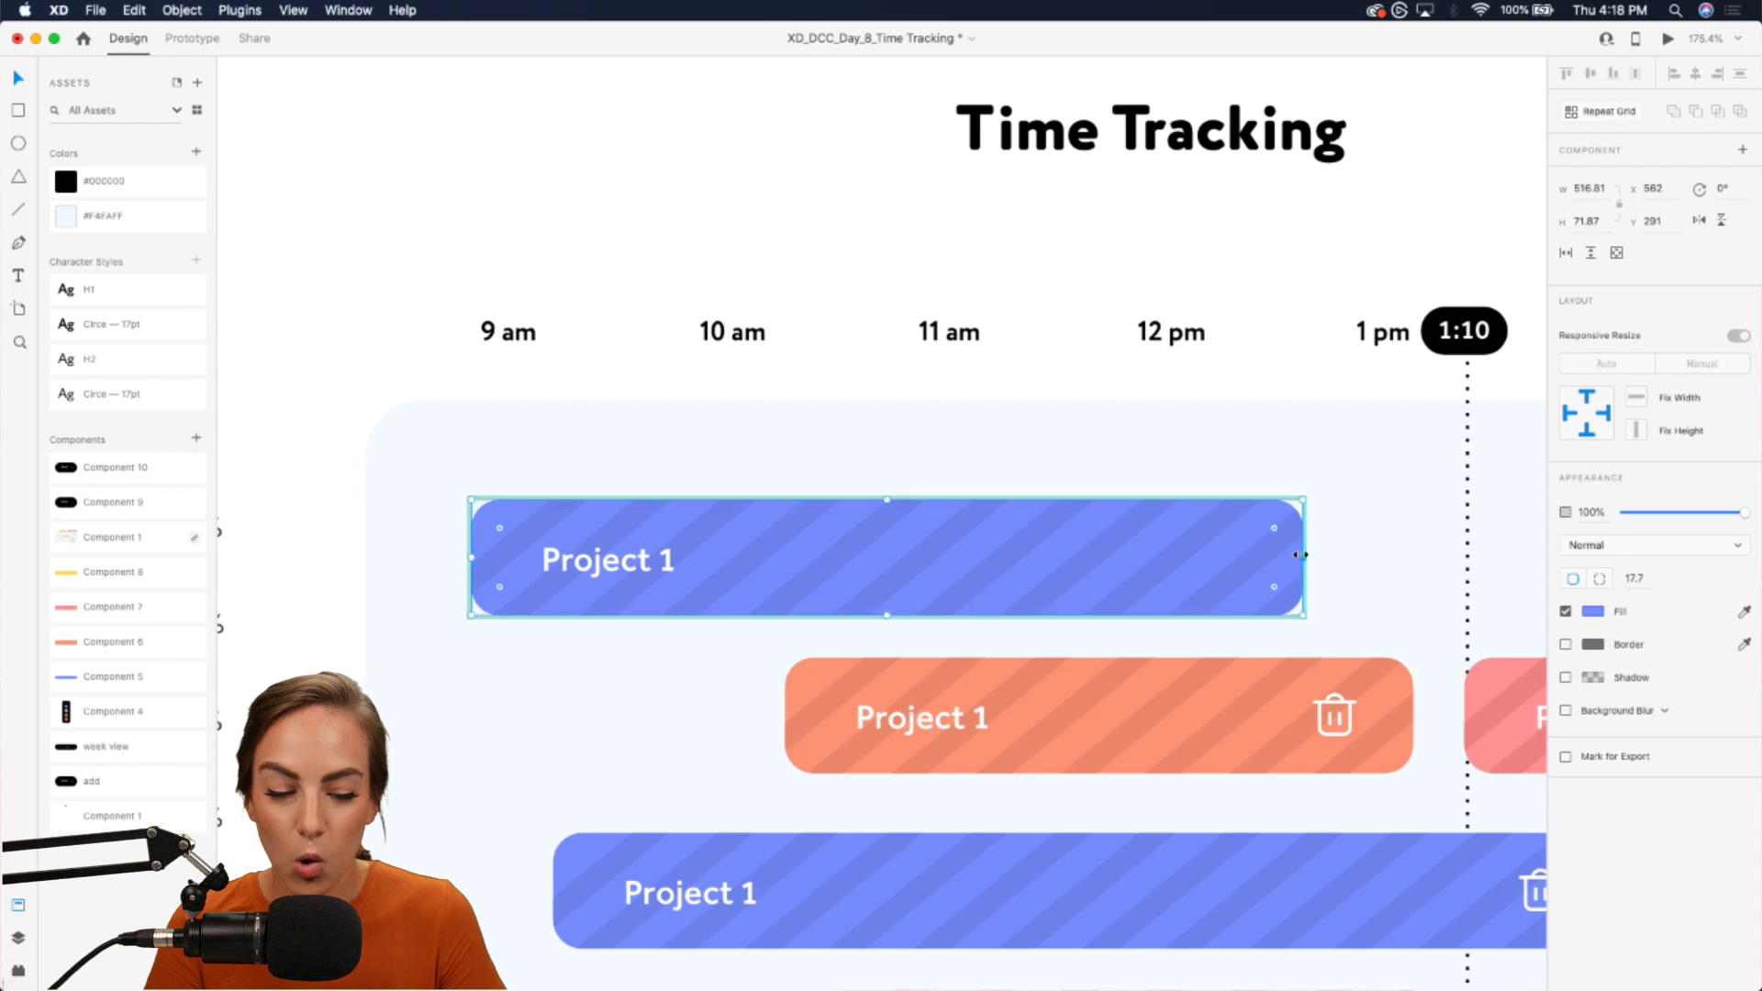
scroll(1299, 555, "down", 5)
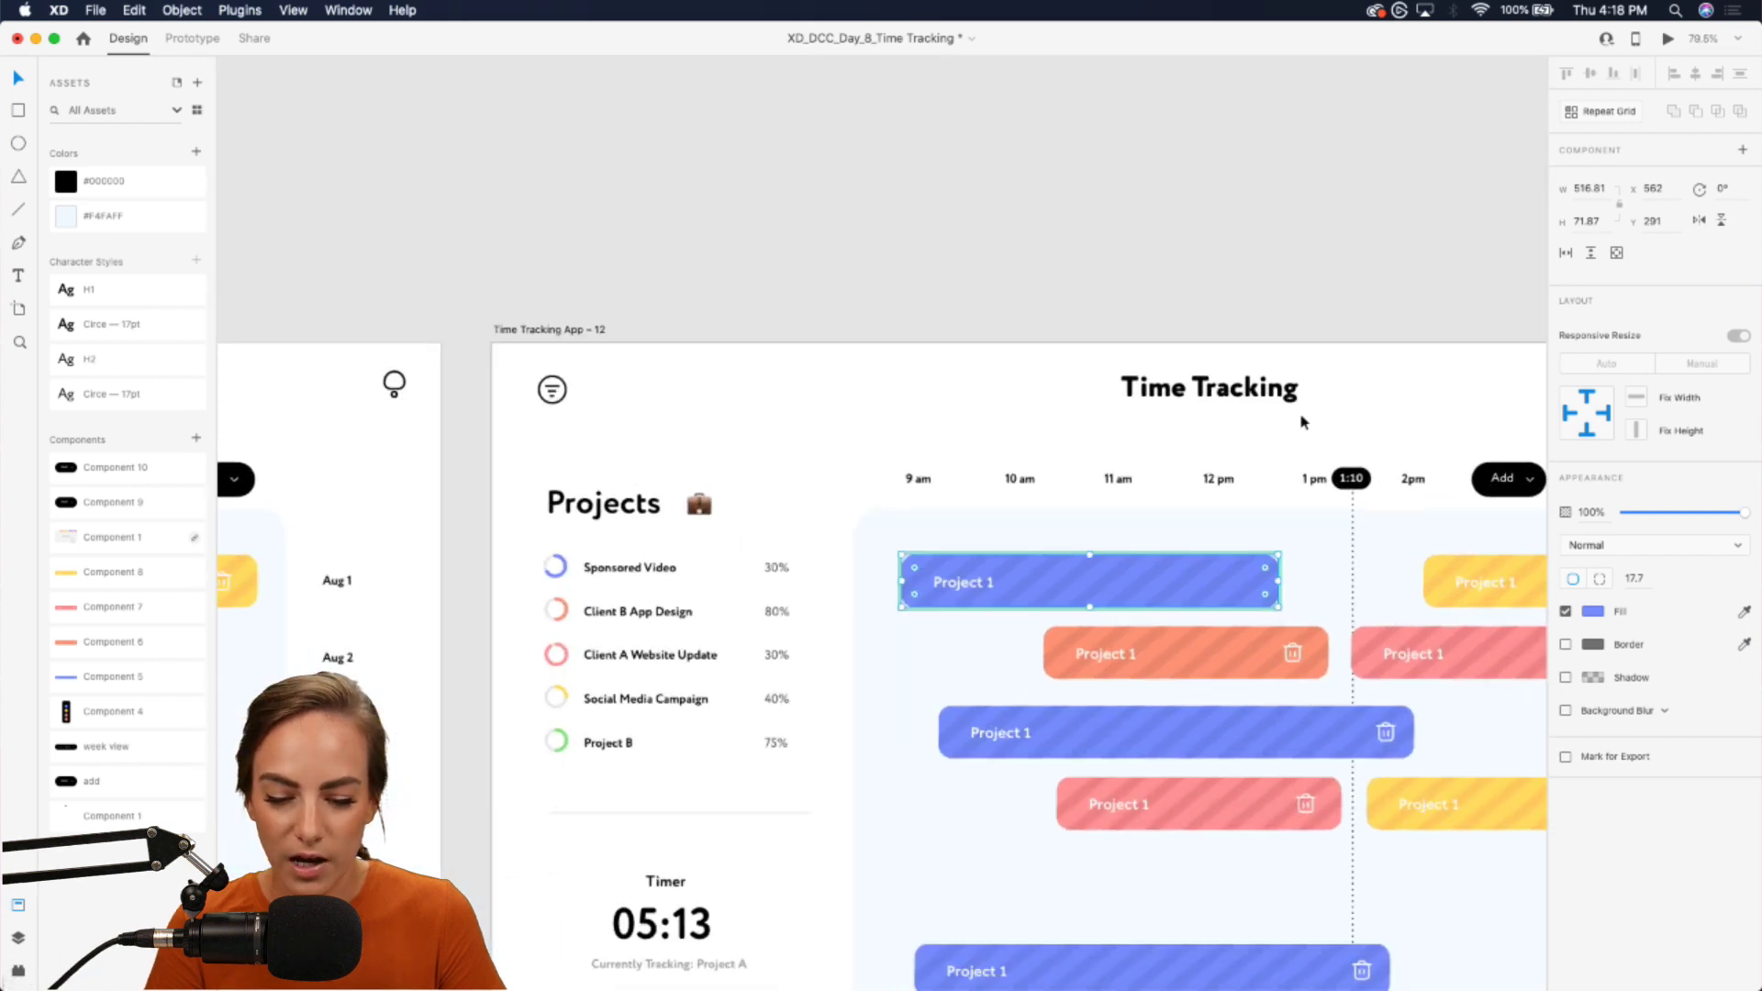
left_click(1212, 276)
- Link the short Aug 1 blue bar to Time Tracking App – 12 with a Drag trigger and Auto-Animate
scroll(1212, 275, "down", 2)
left_click(213, 39)
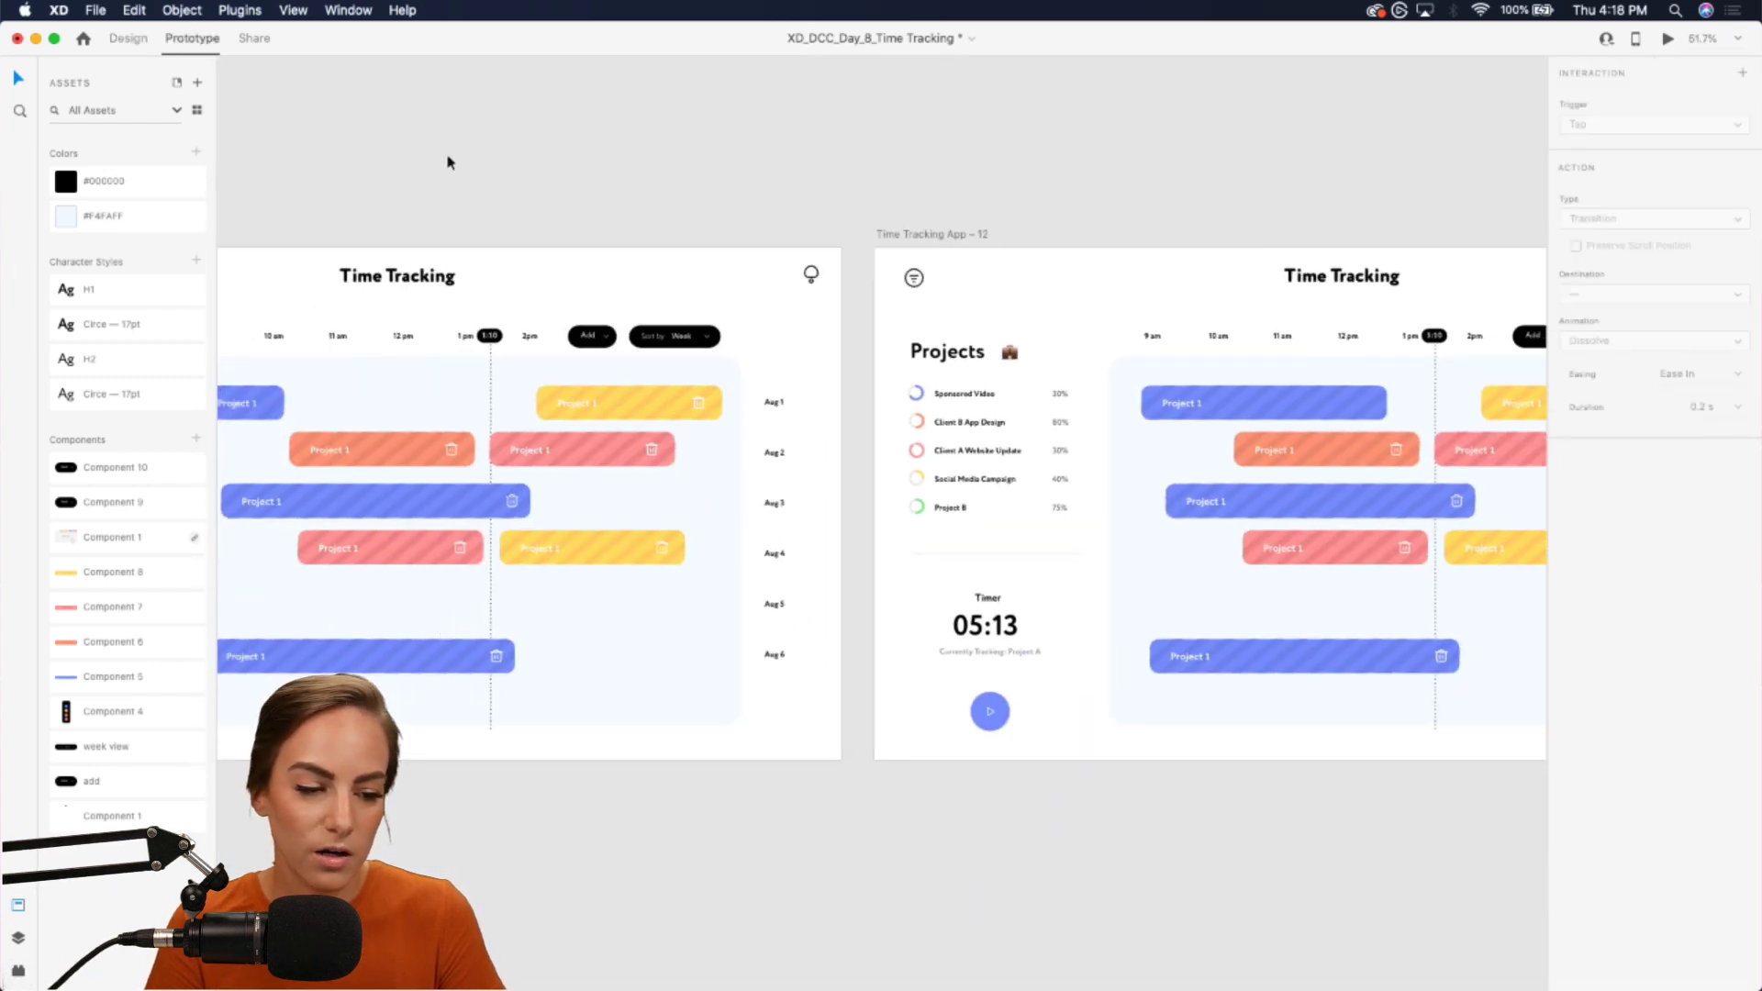
scroll(445, 162, "left", 3)
scroll(444, 161, "down", 1)
left_click(386, 353)
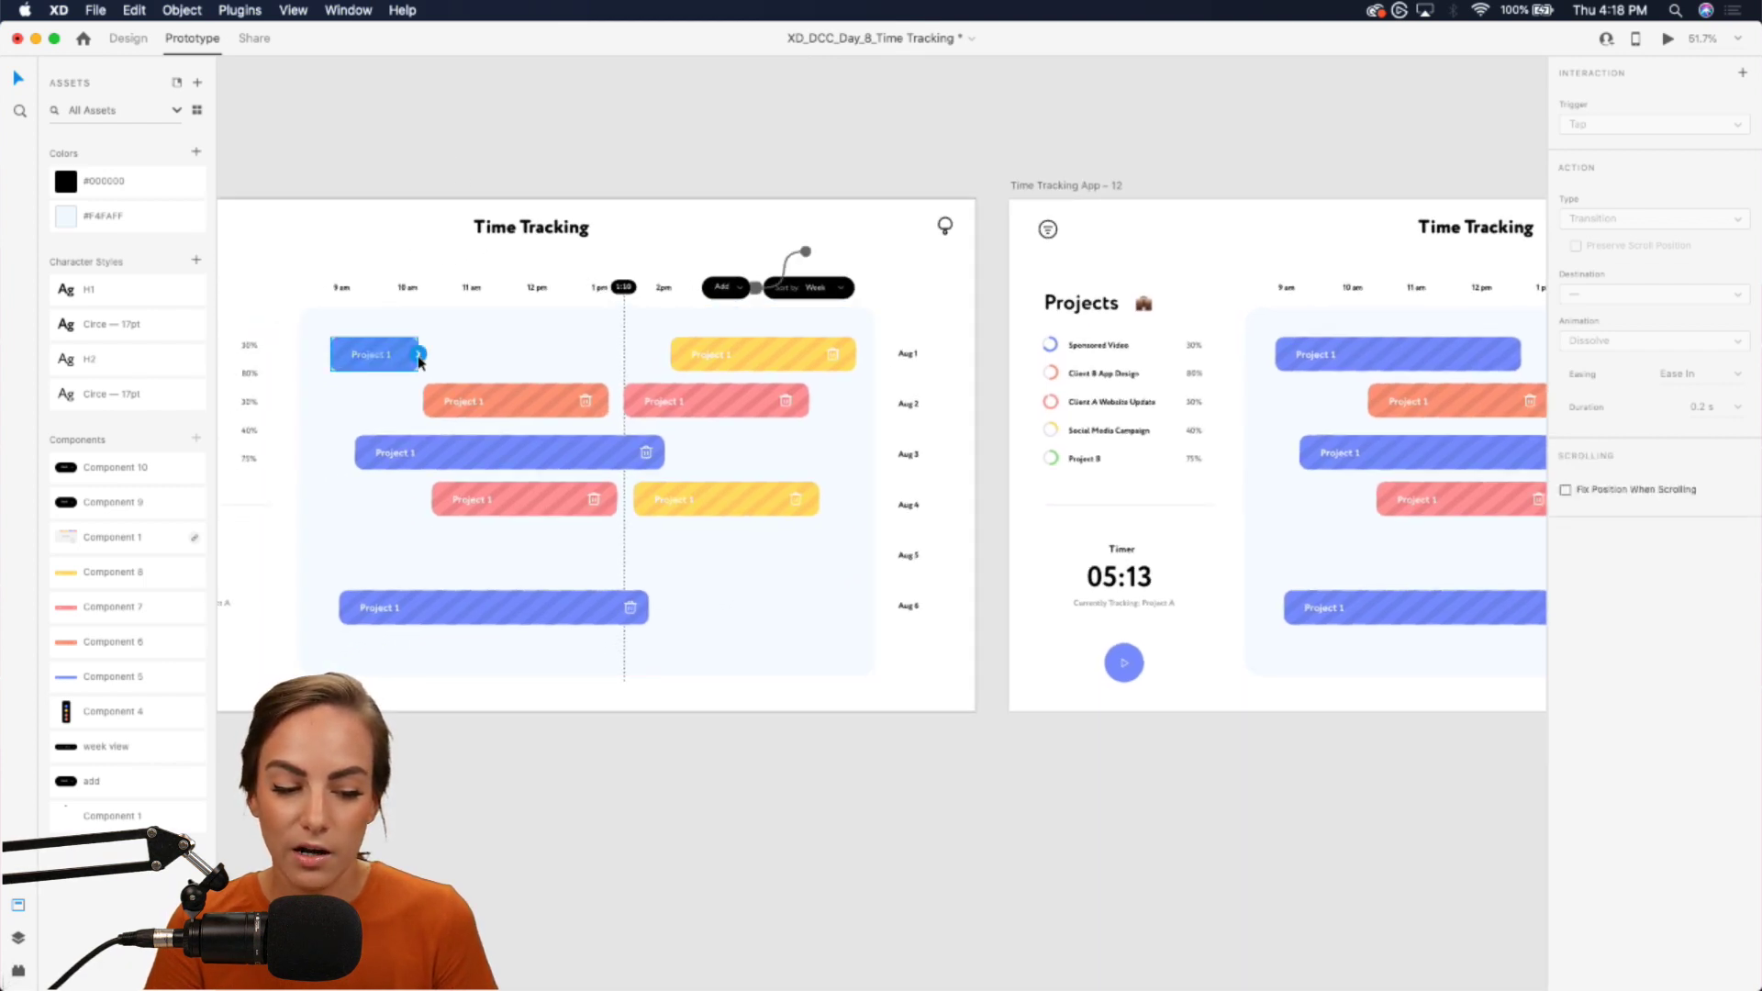
left_click_drag(418, 354, 1193, 454)
left_click(1627, 125)
left_click(1608, 139)
- Check the drag interaction in the preview and remove the link from the short Aug 1 blue bar
left_click(1669, 38)
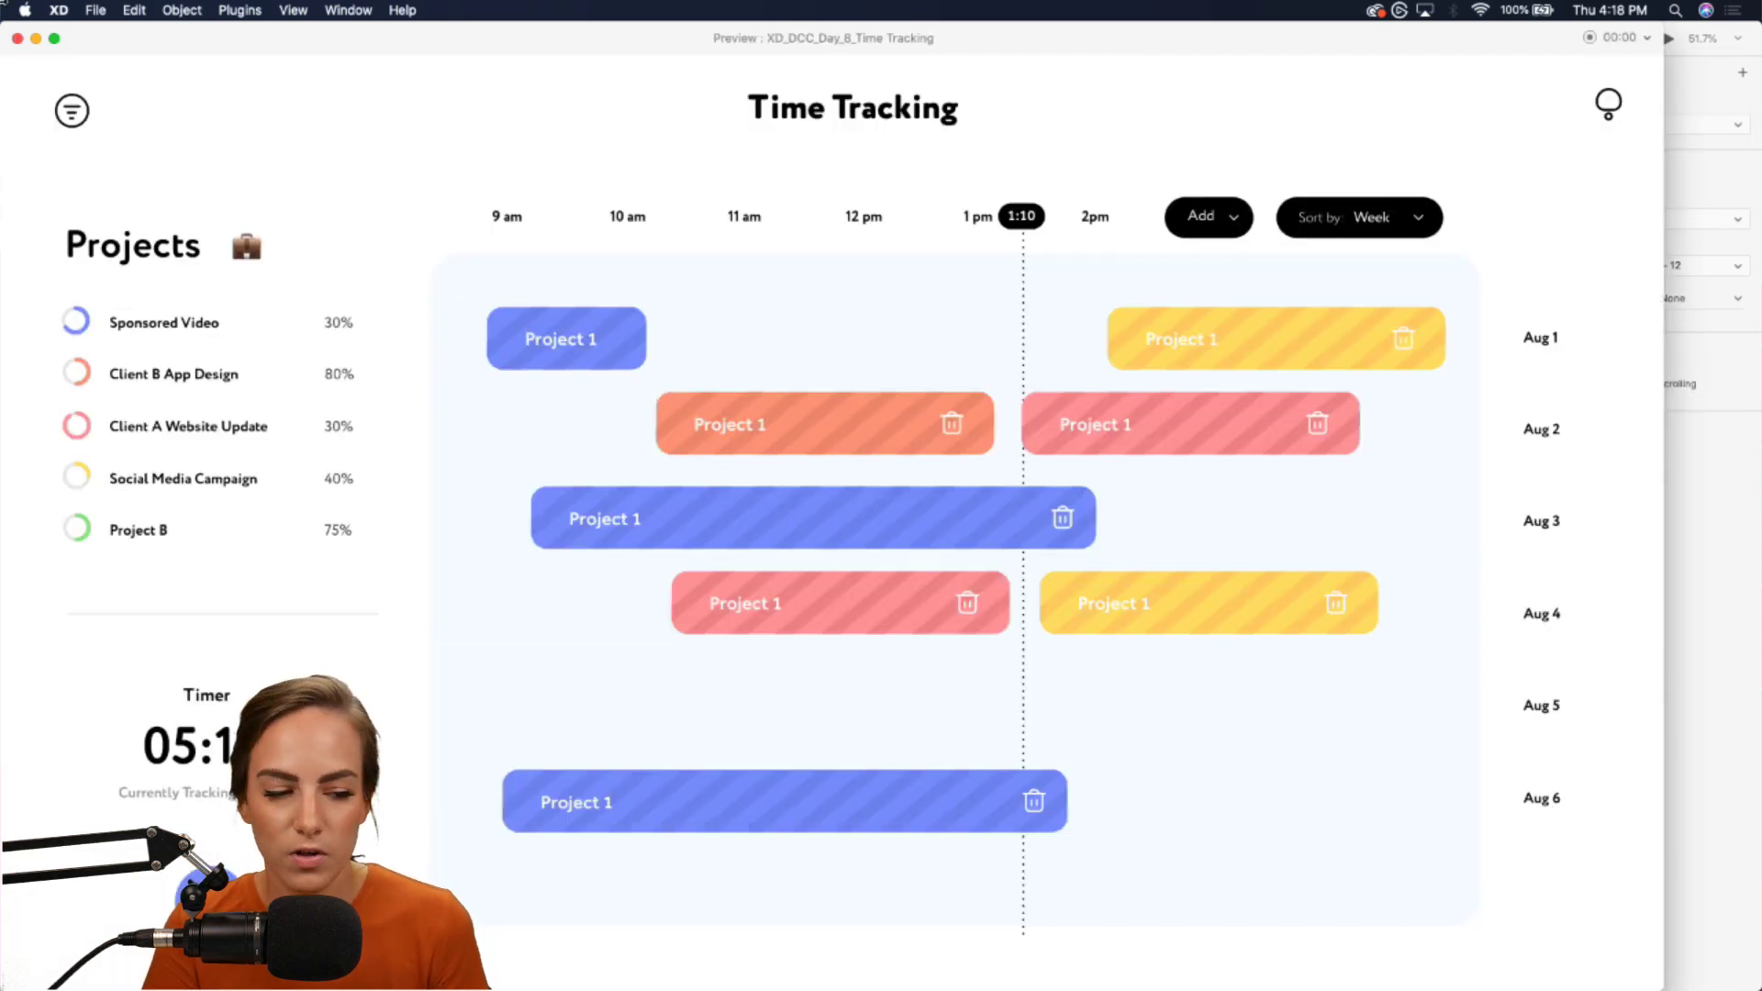
left_click(18, 38)
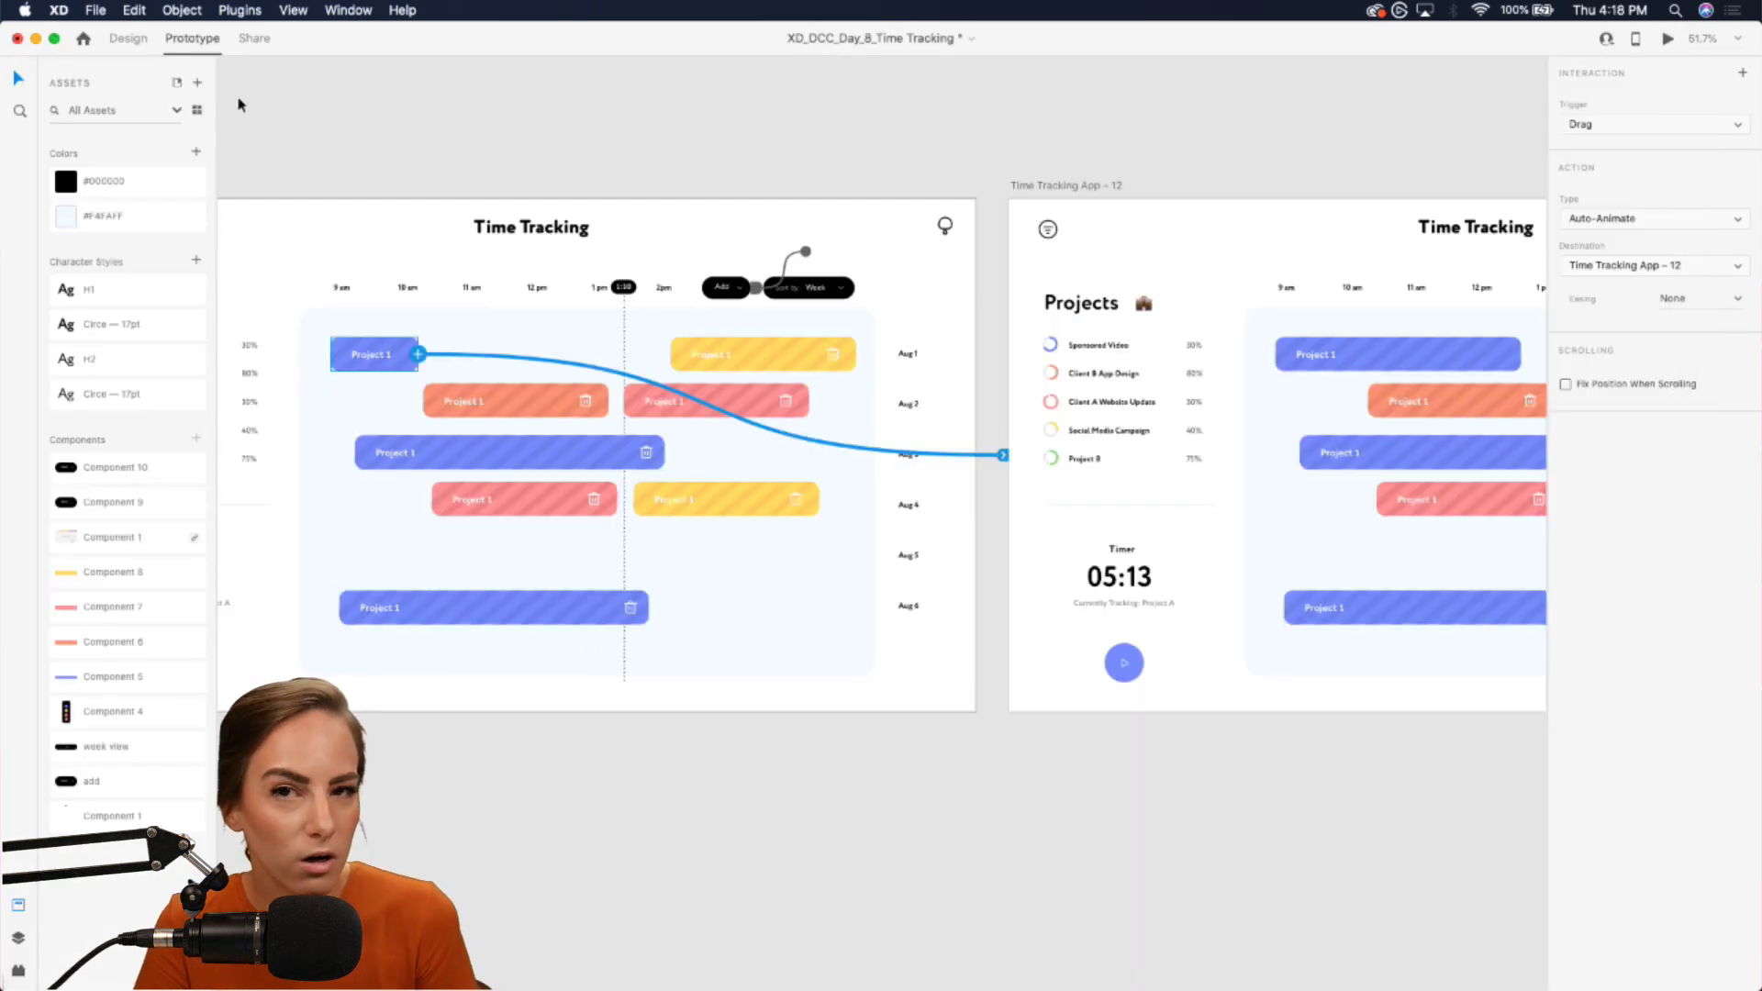
left_click(602, 97)
left_click(395, 356)
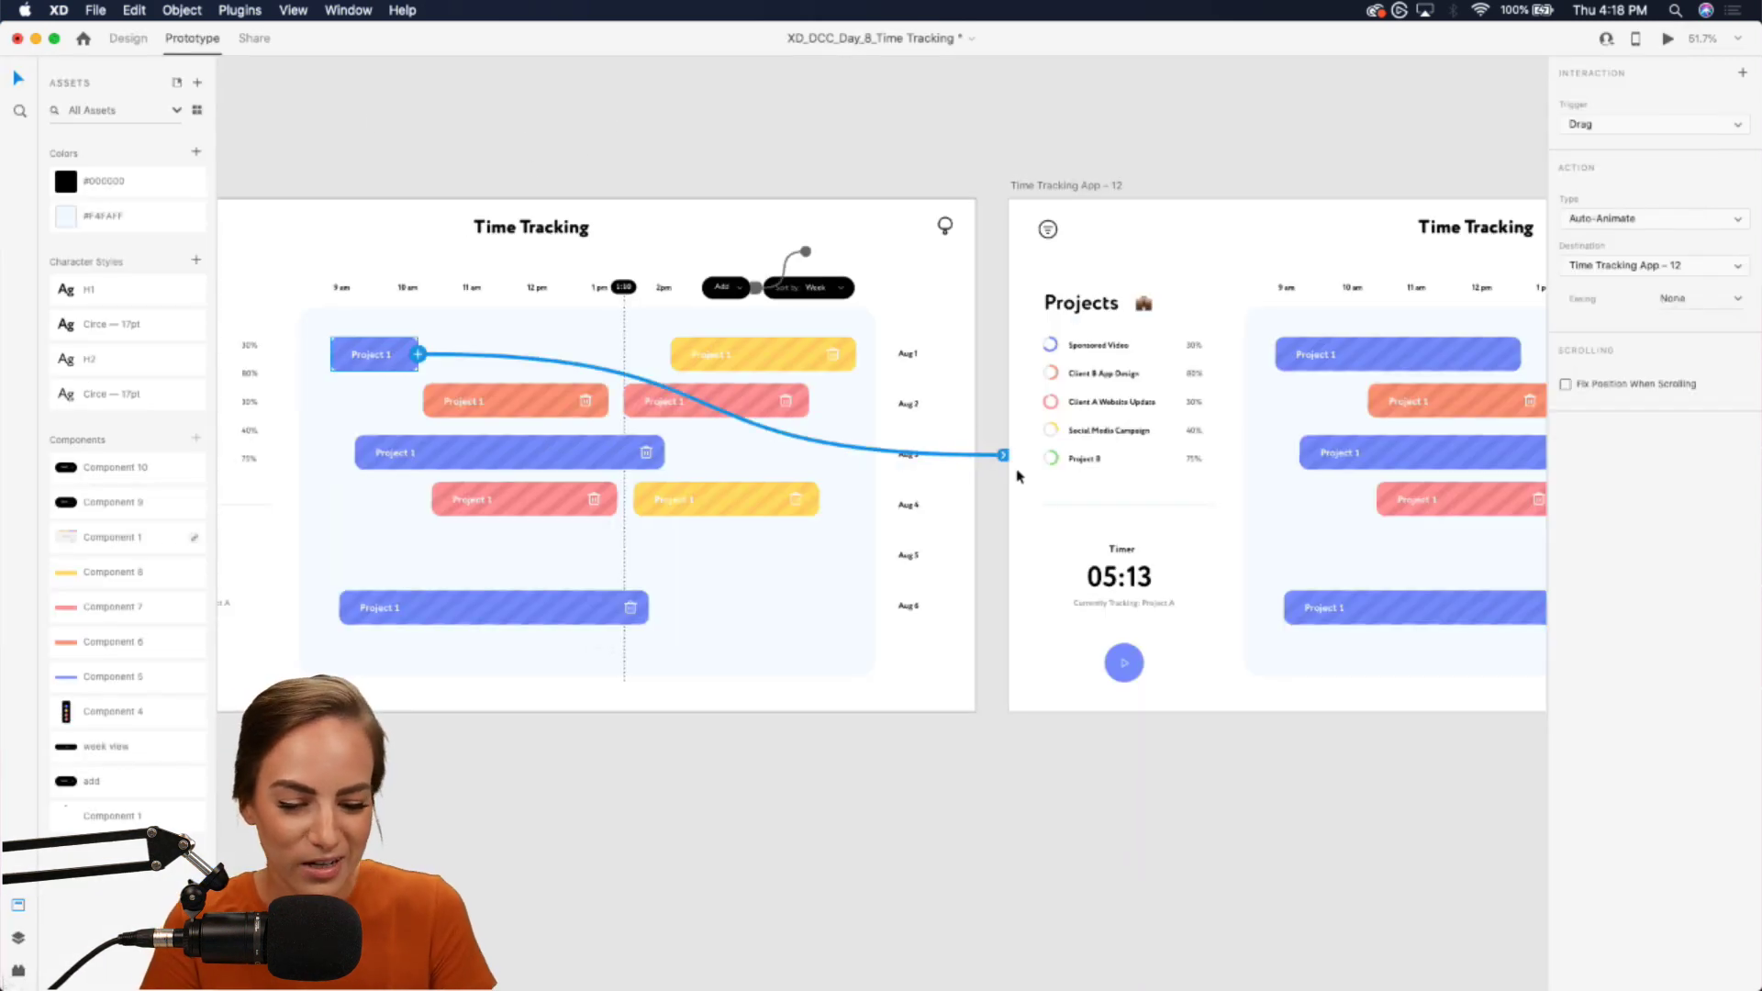
left_click_drag(1002, 458, 925, 395)
left_click(520, 97)
- Draw a 33 × 33 circle at the right end of the short Aug 1 blue bar, without fill or border
scroll(475, 347, "up", 5)
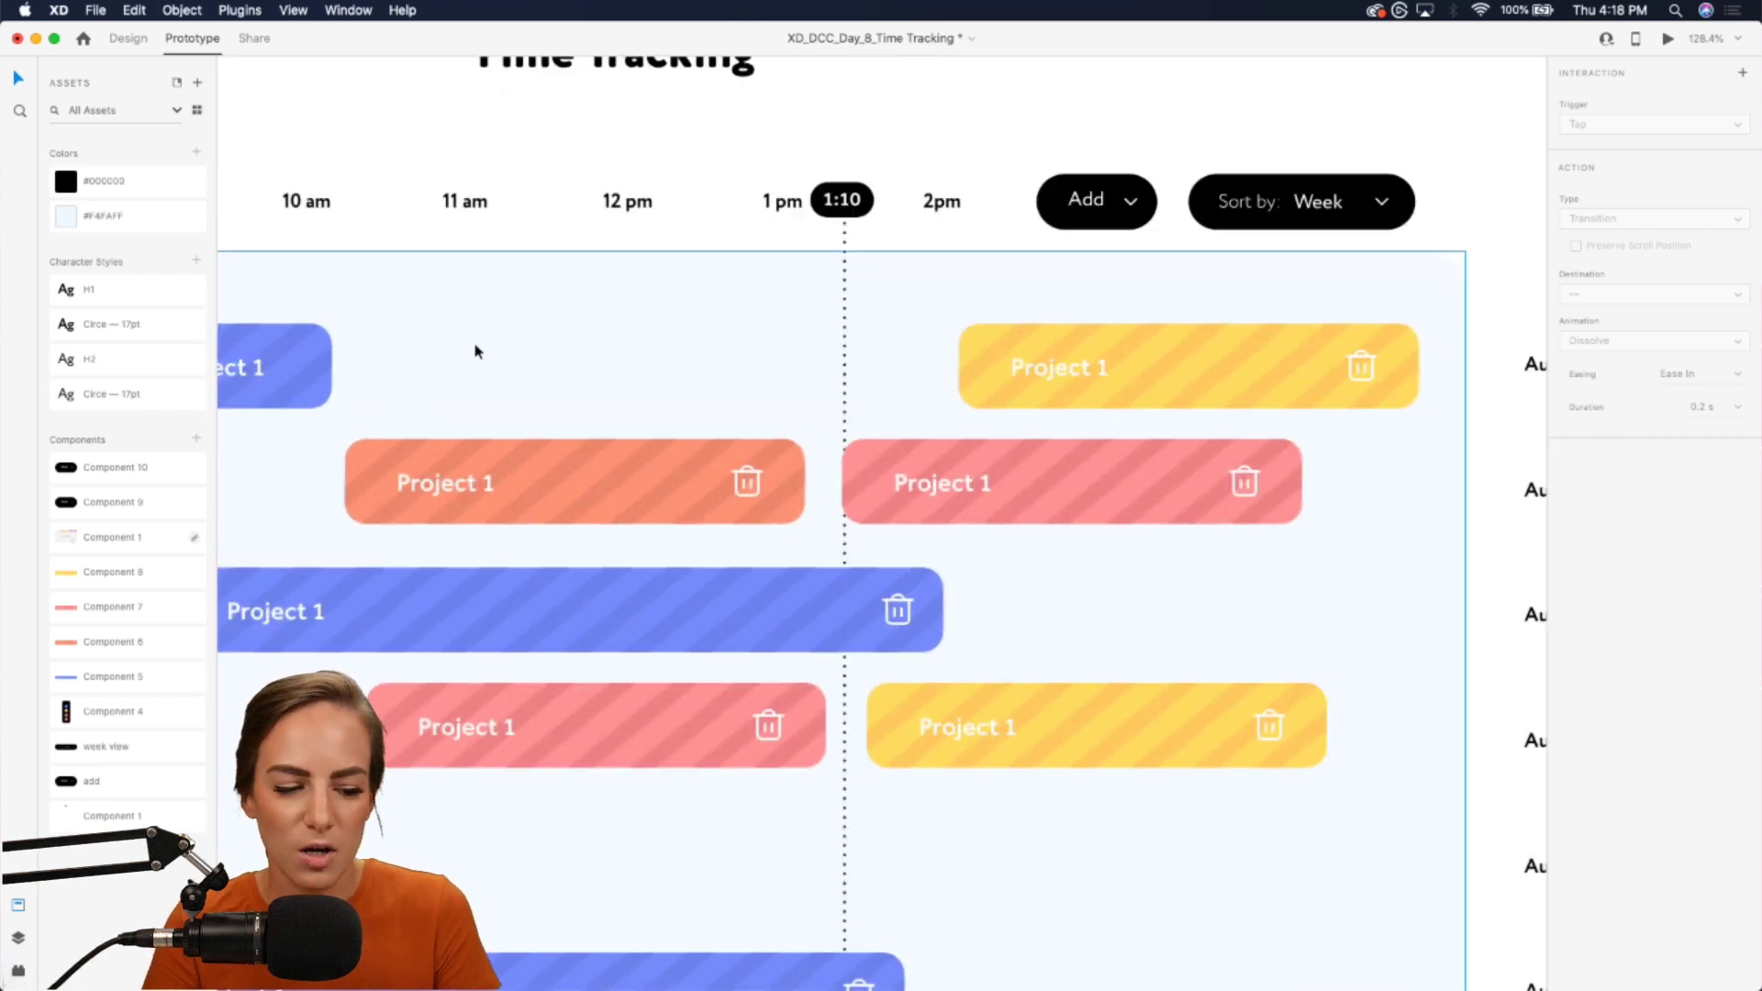
scroll(474, 350, "left", 5)
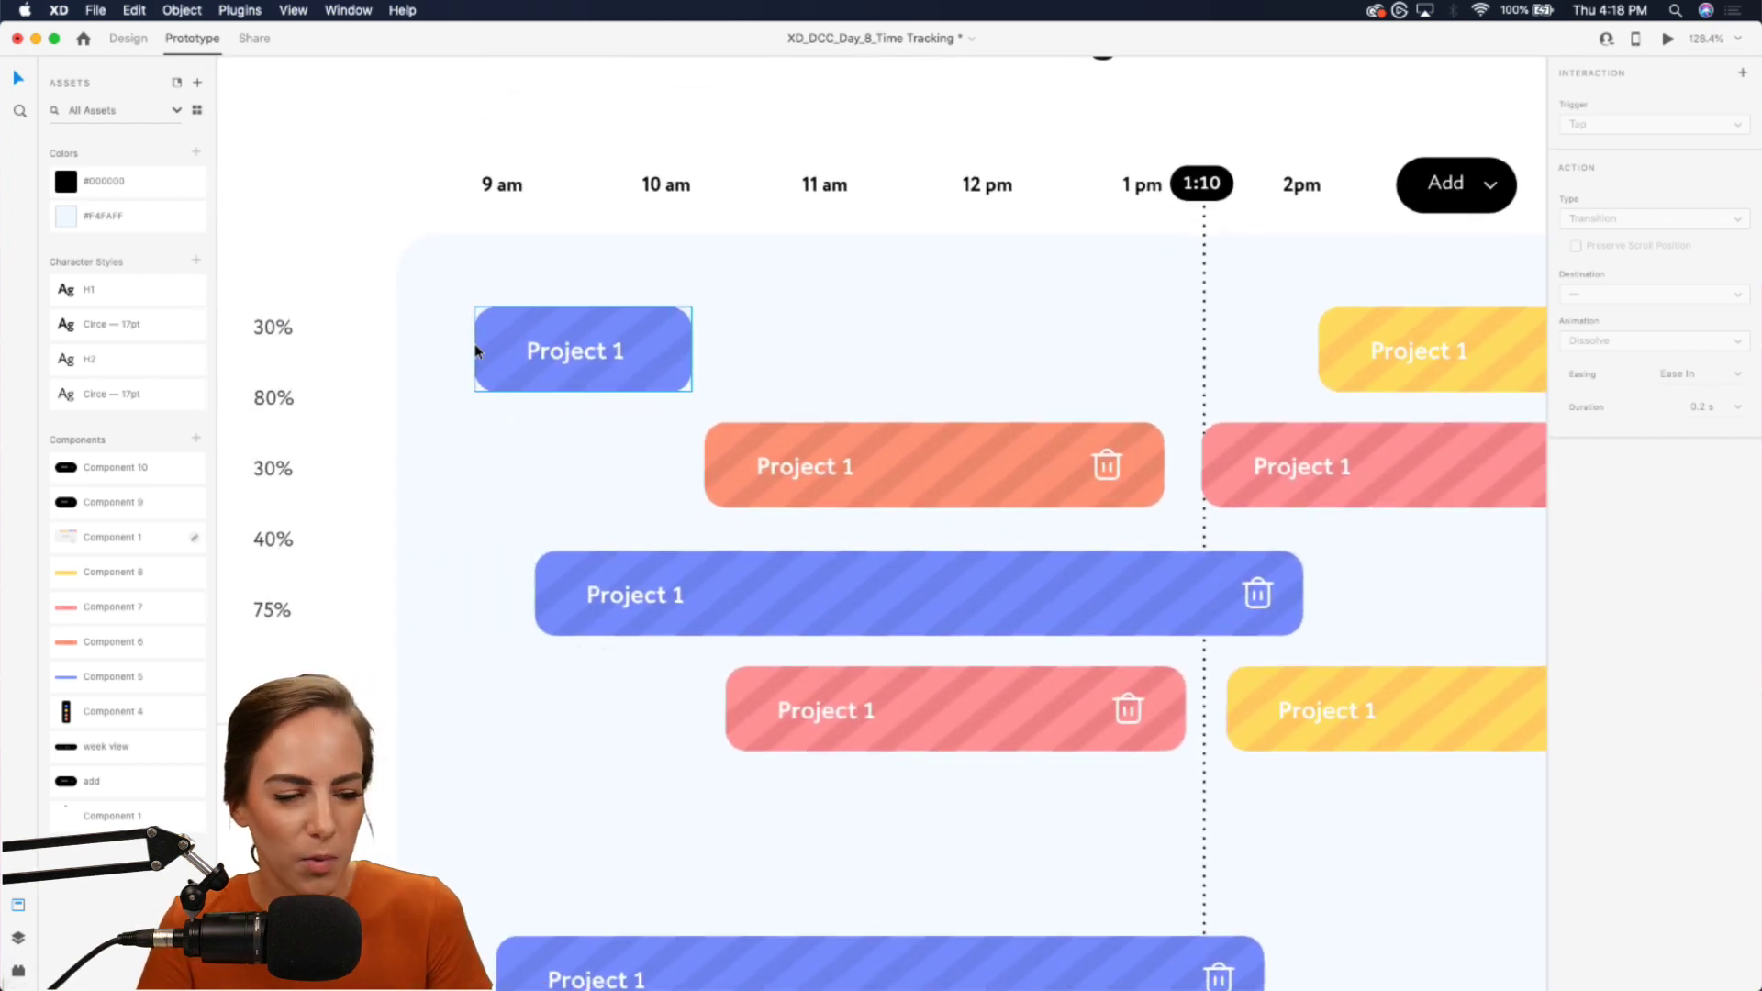
left_click(135, 44)
scroll(570, 382, "up", 3)
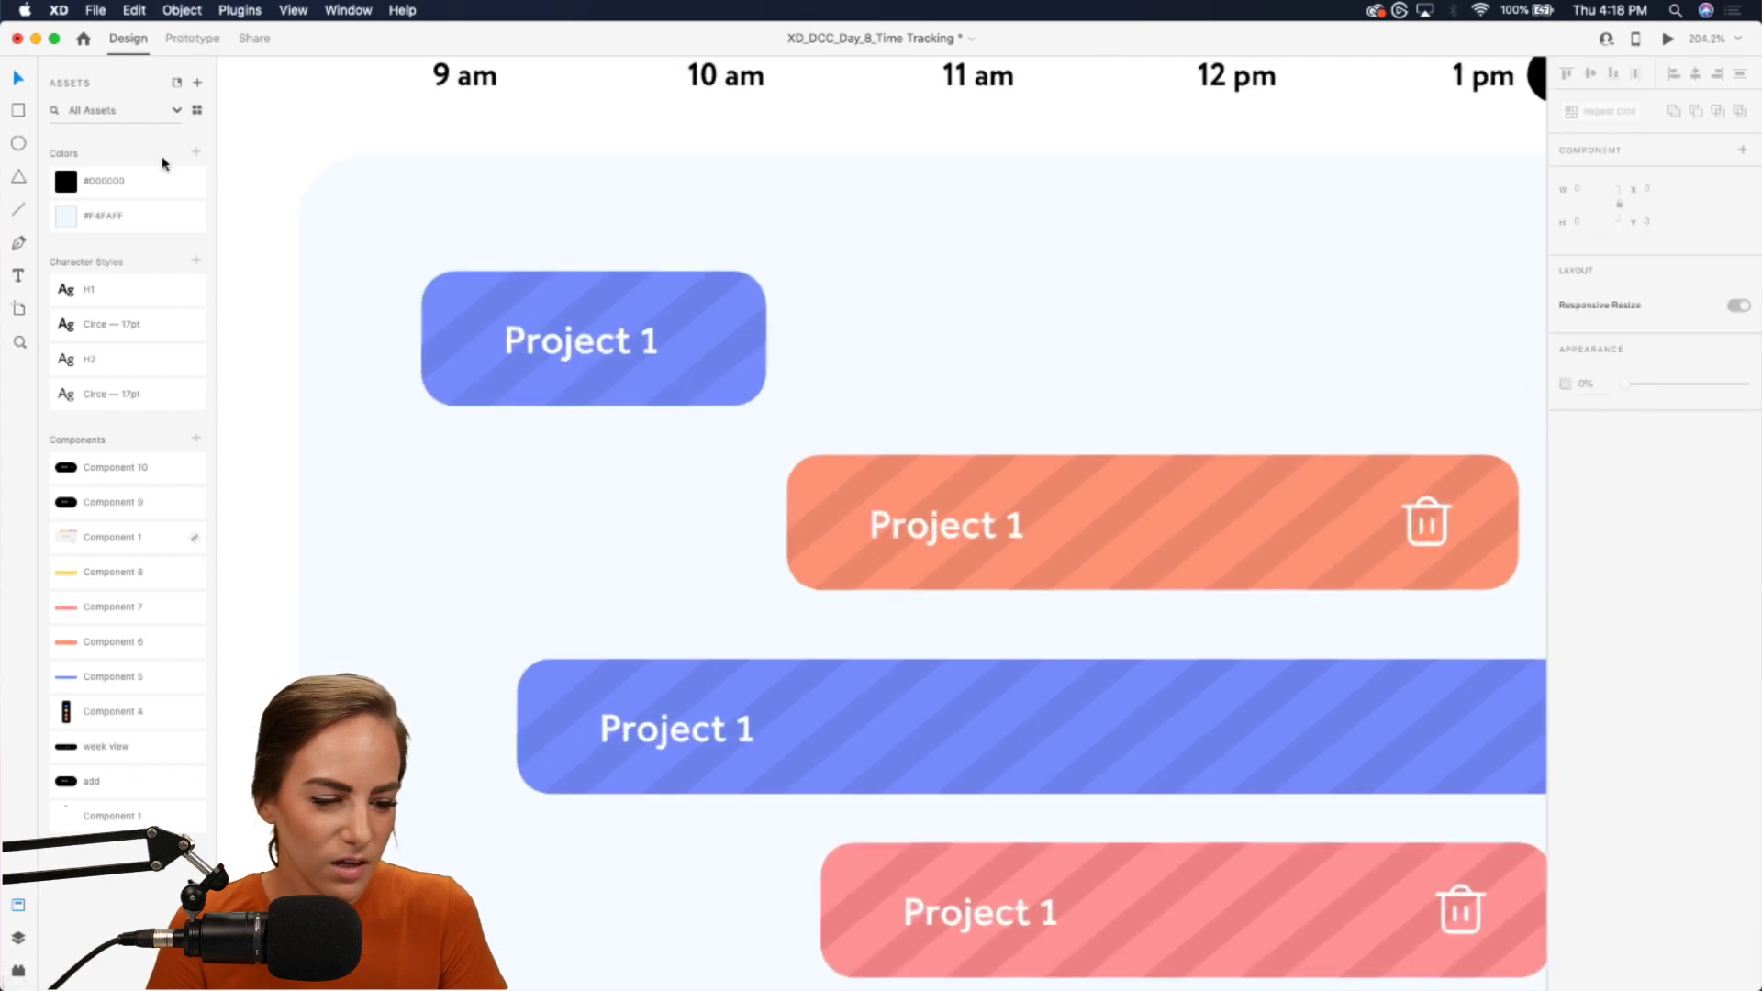
left_click(19, 144)
left_click_drag(765, 312, 705, 371)
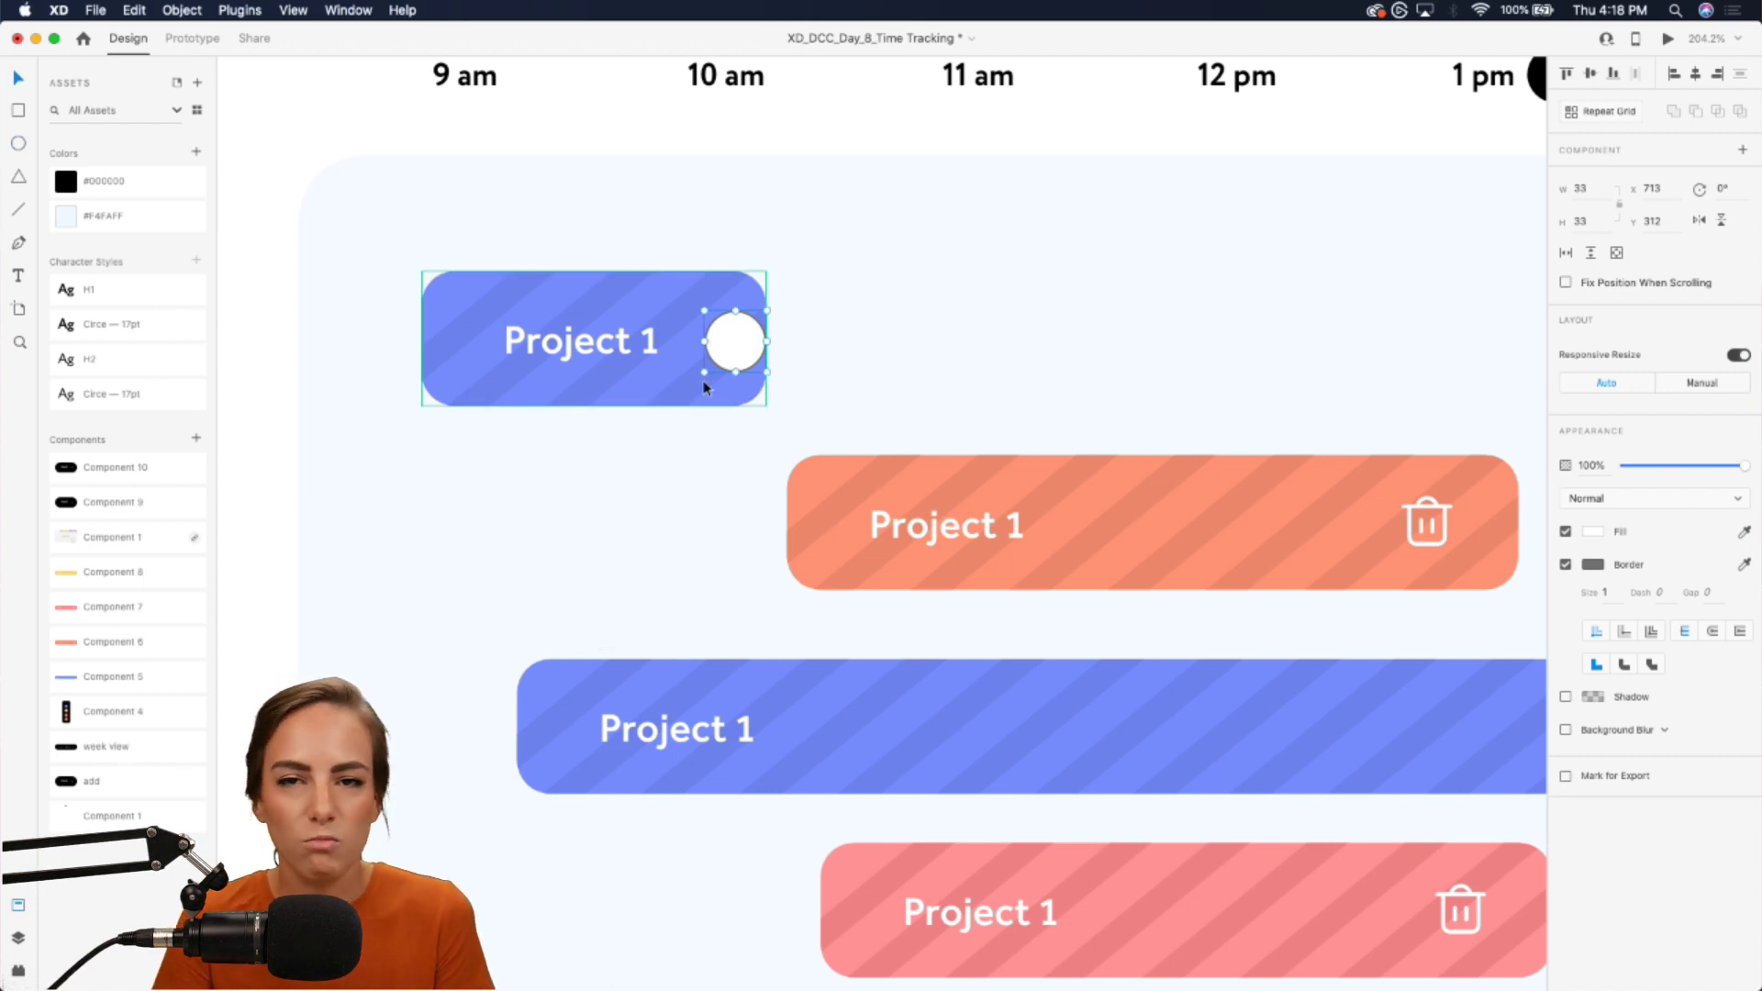
left_click(1565, 565)
left_click(1565, 532)
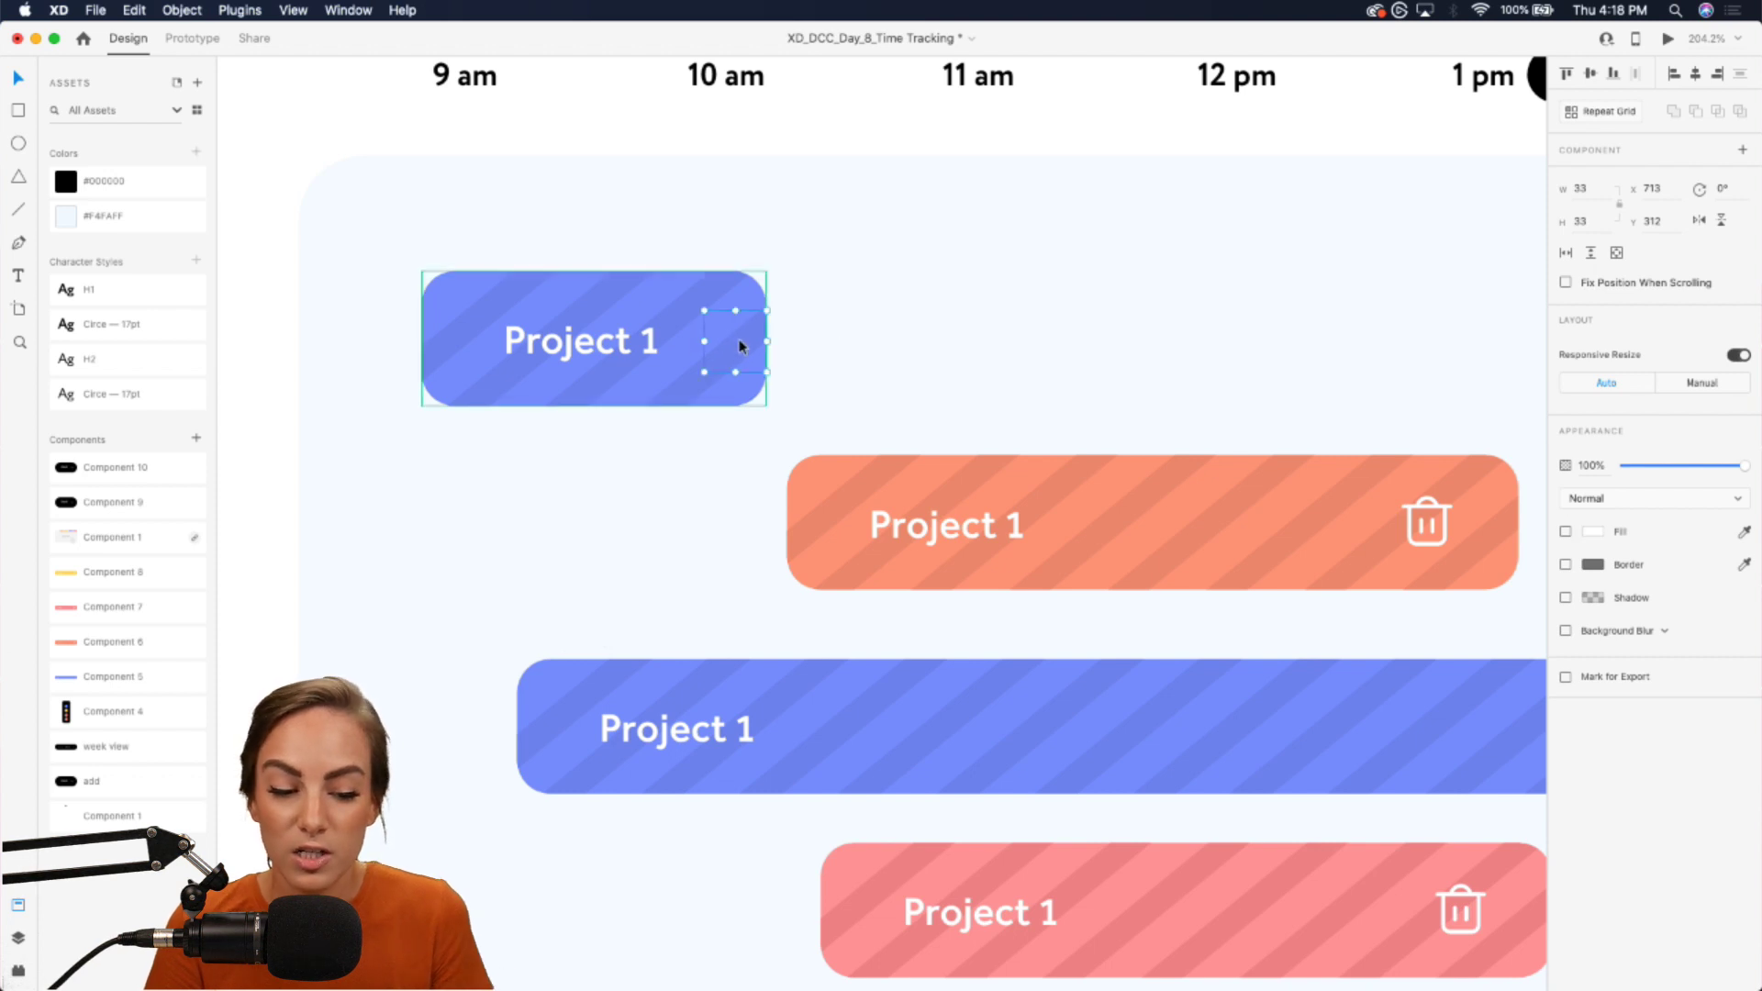
- Paste the invisible circle onto Time Tracking App – 12 and place it at the wide Aug 1 bar's right end, at X 1045, Y 313
scroll(740, 346, "down", 5)
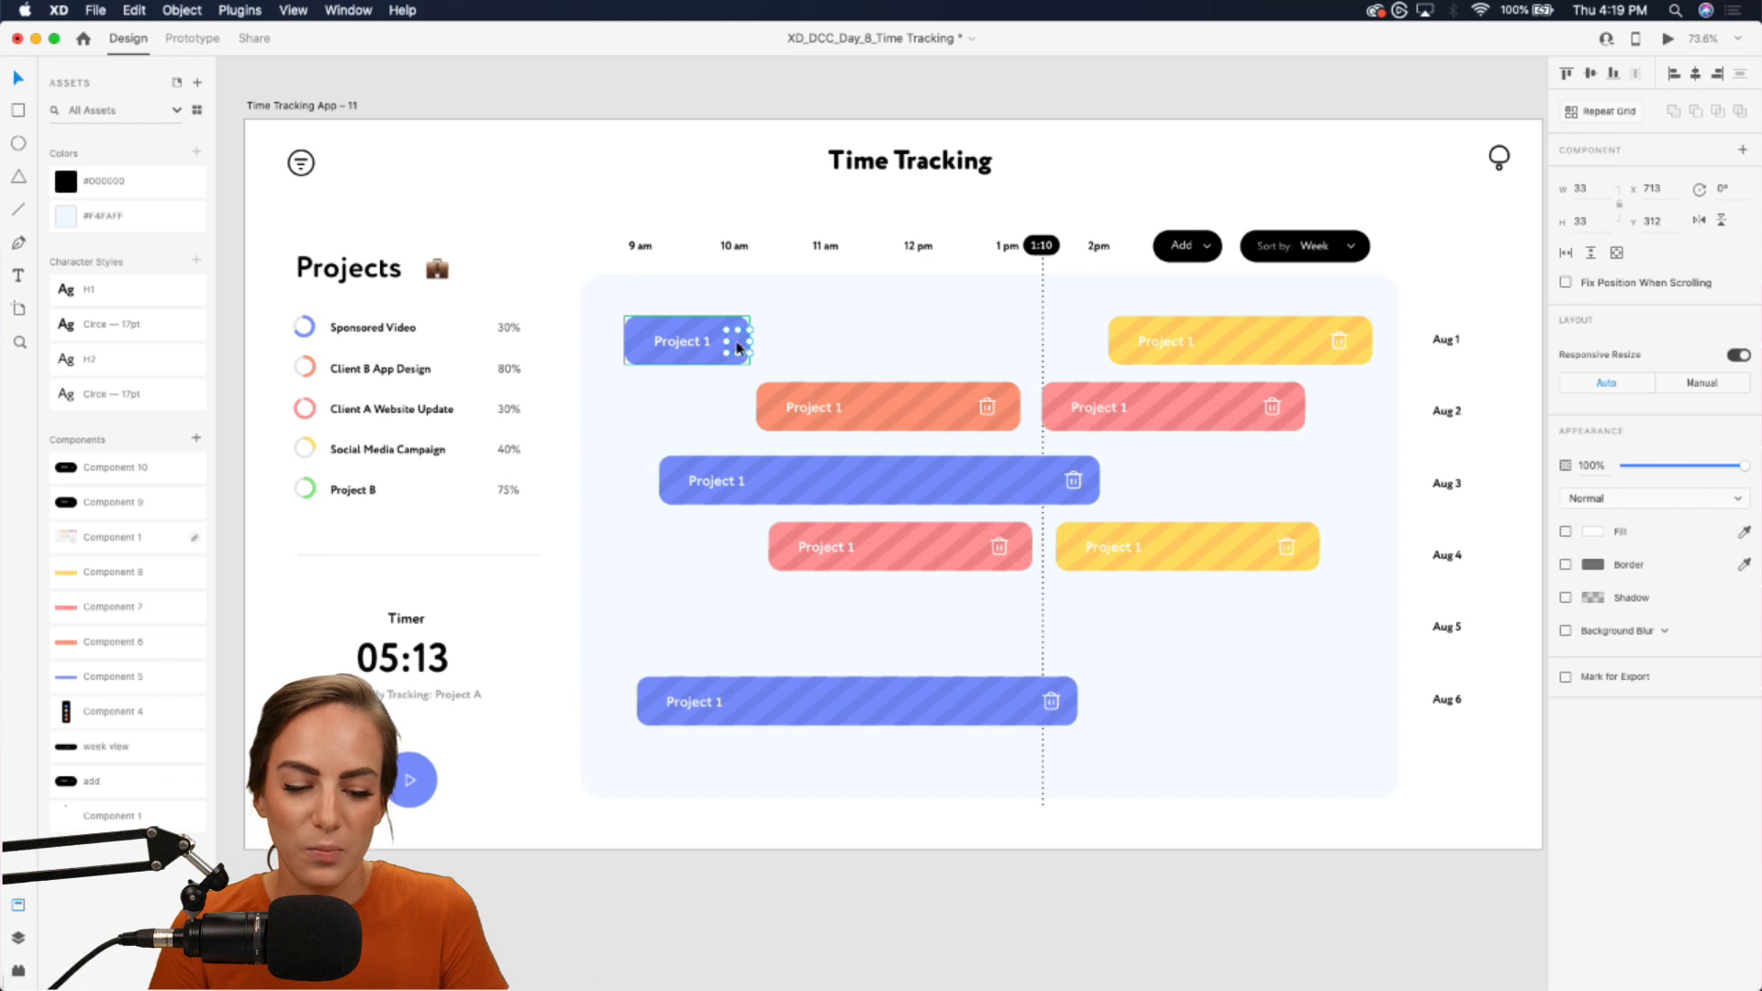
scroll(740, 346, "right", 15)
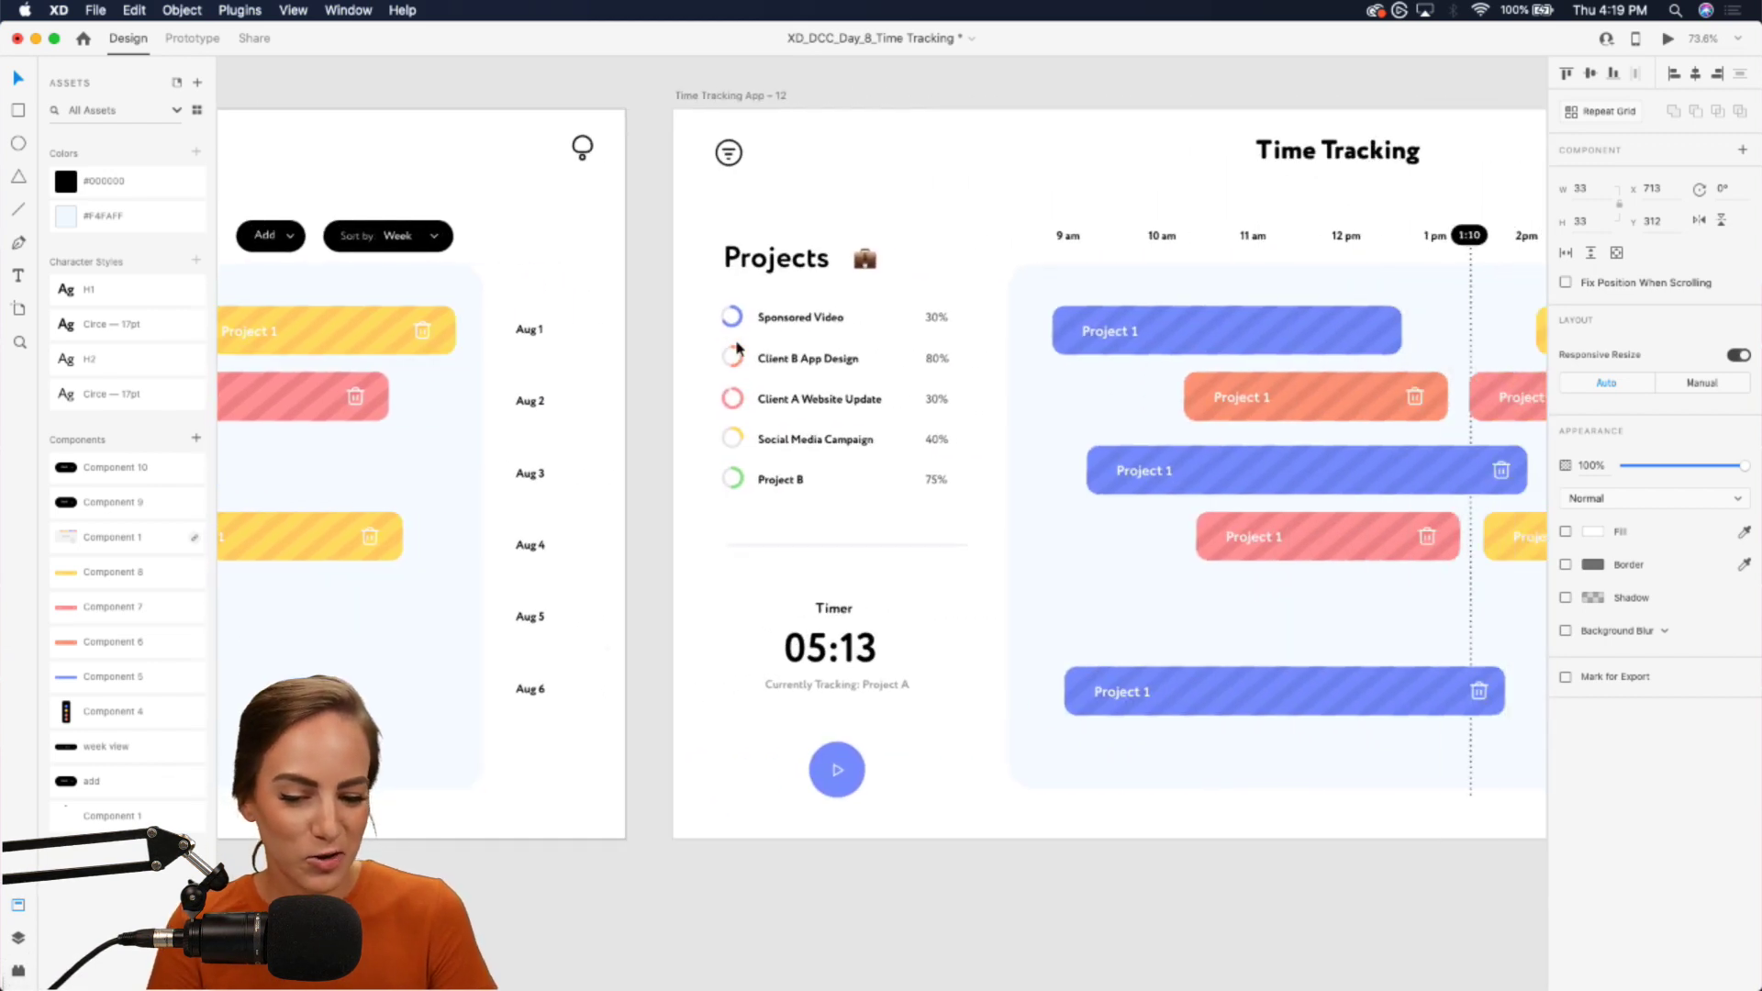
scroll(888, 328, "up", 5)
left_click(888, 328)
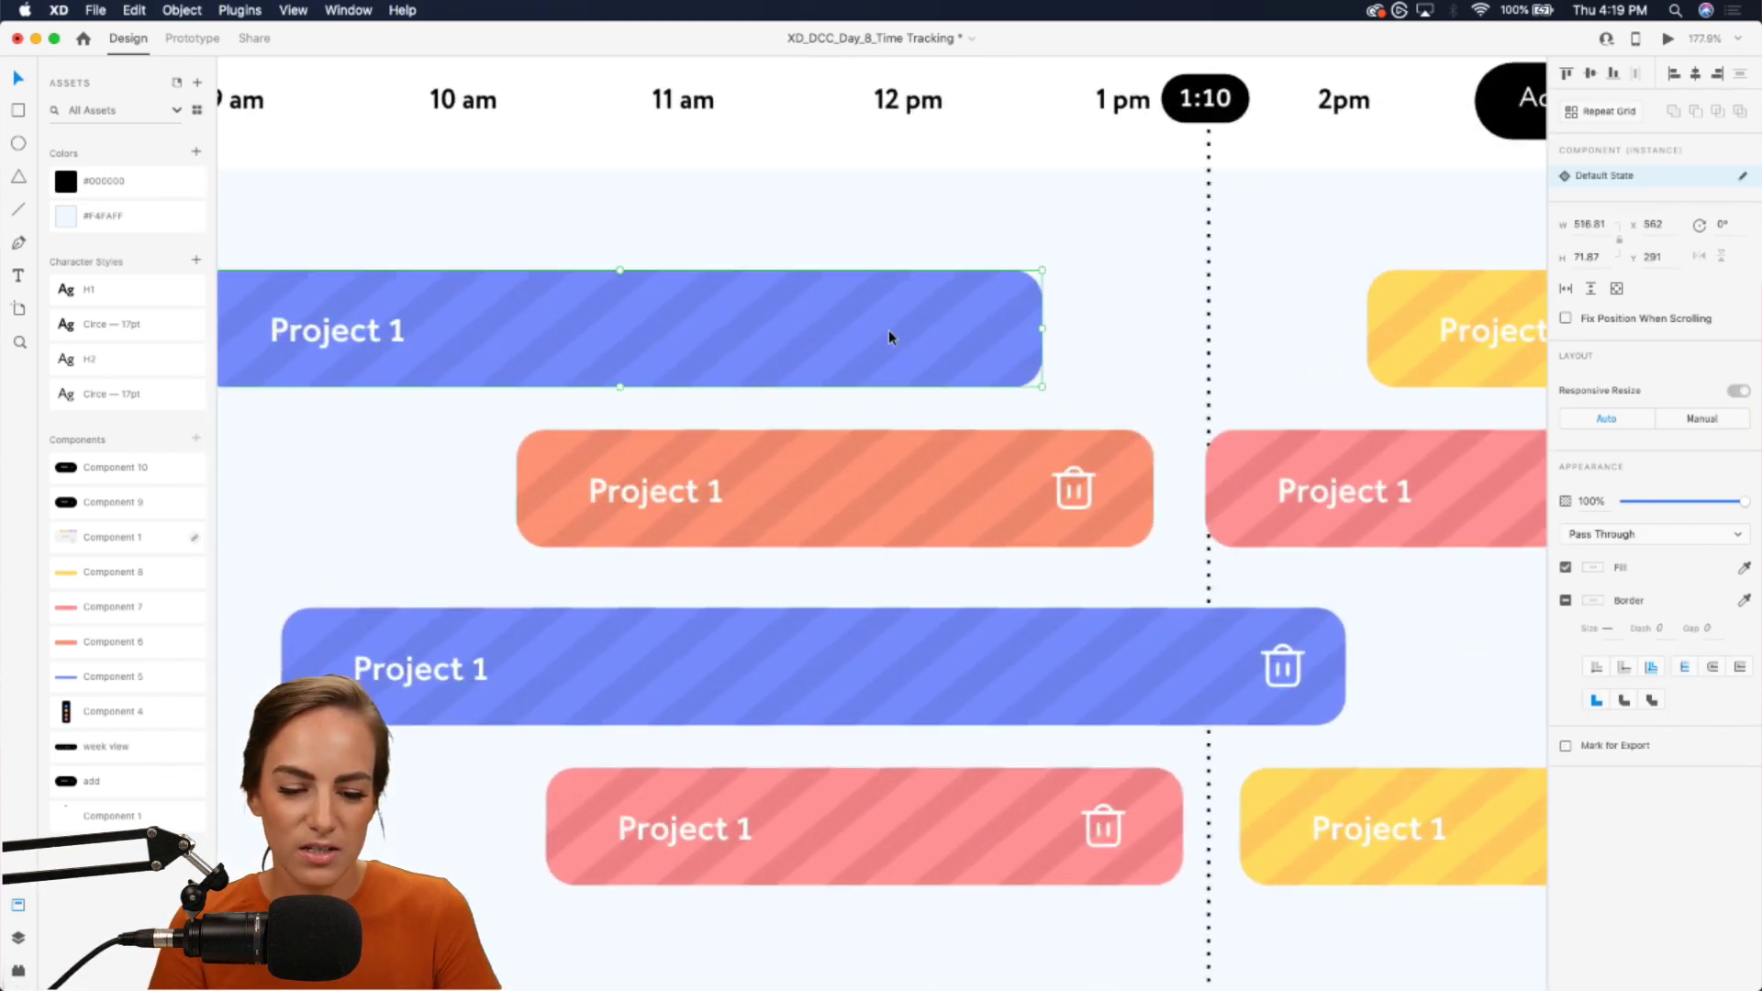
scroll(888, 328, "up", 2)
scroll(888, 327, "up", 3)
key("super+v")
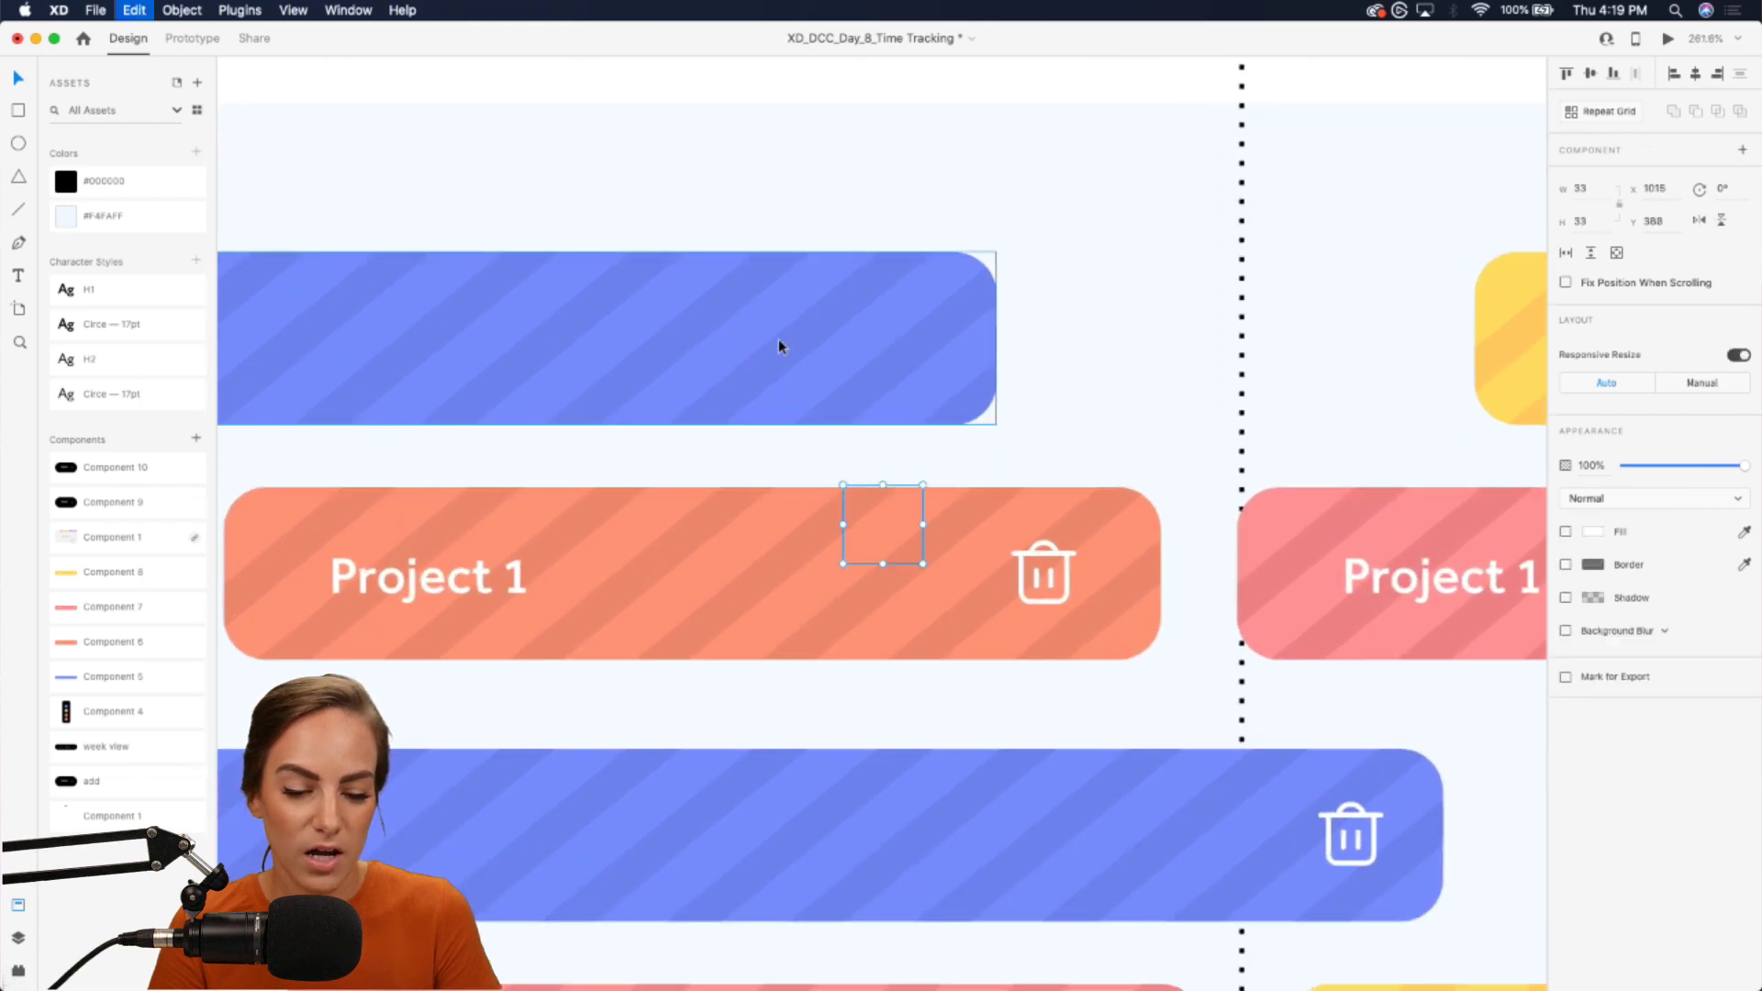
left_click_drag(914, 494, 995, 275)
scroll(995, 267, "up", 5)
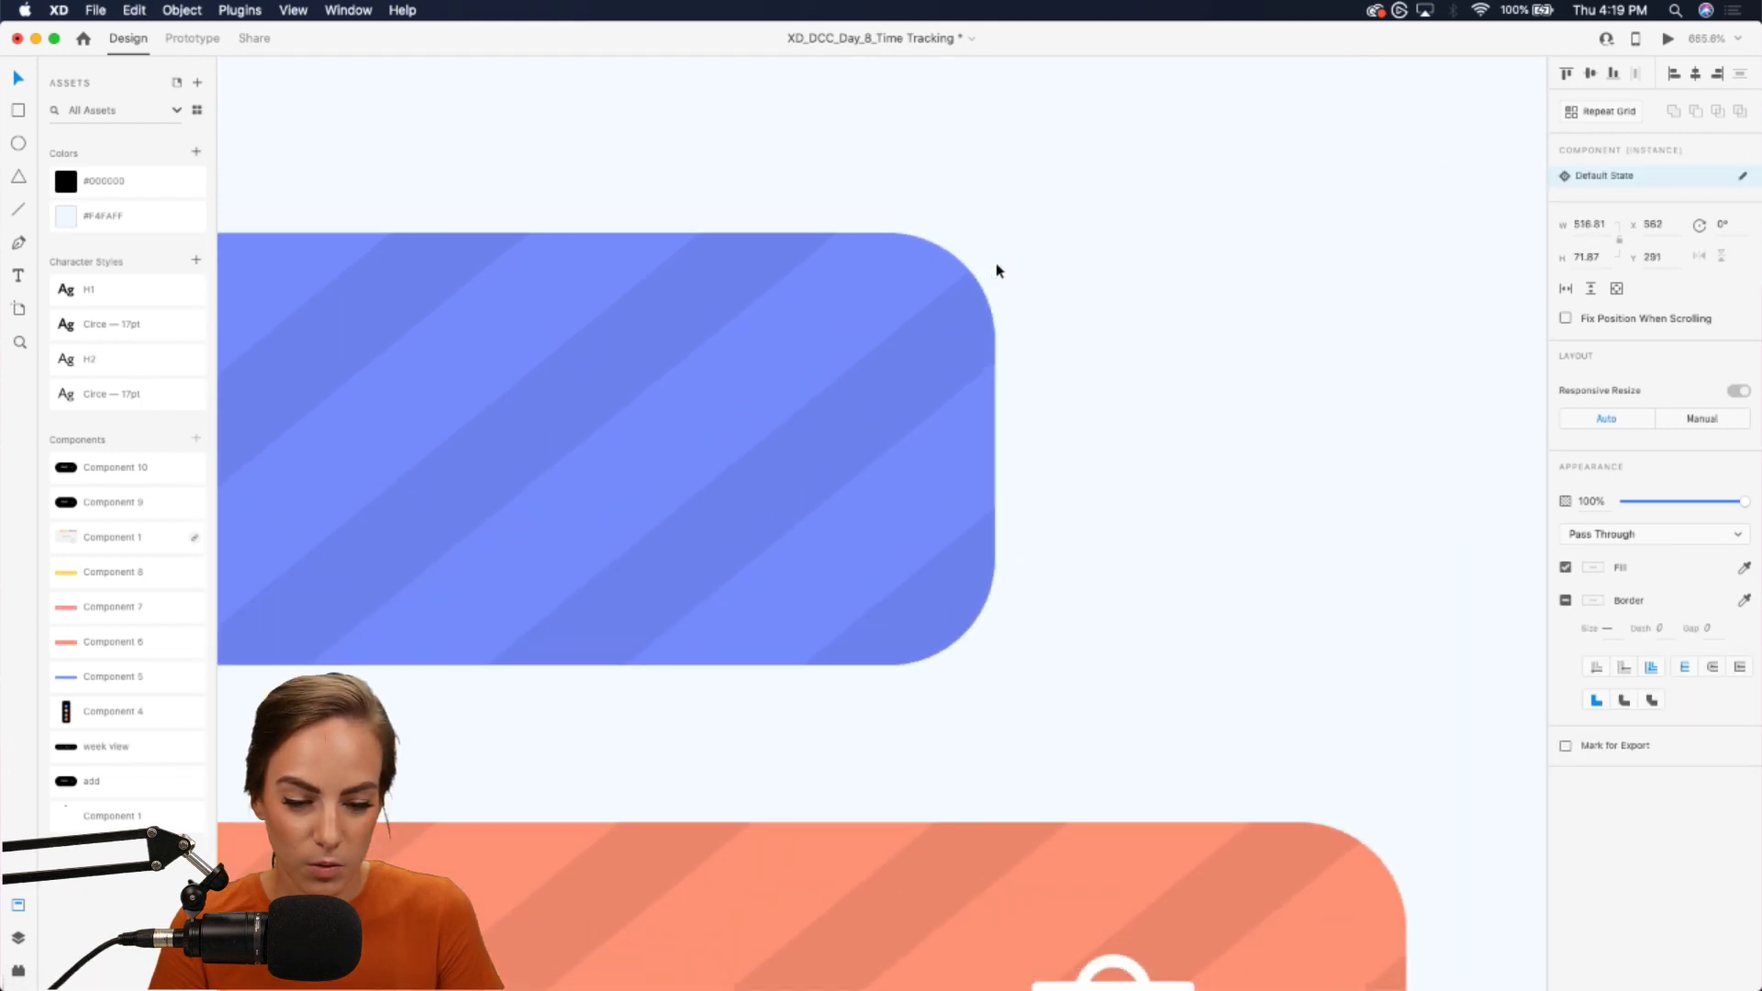
left_click_drag(896, 435, 916, 367)
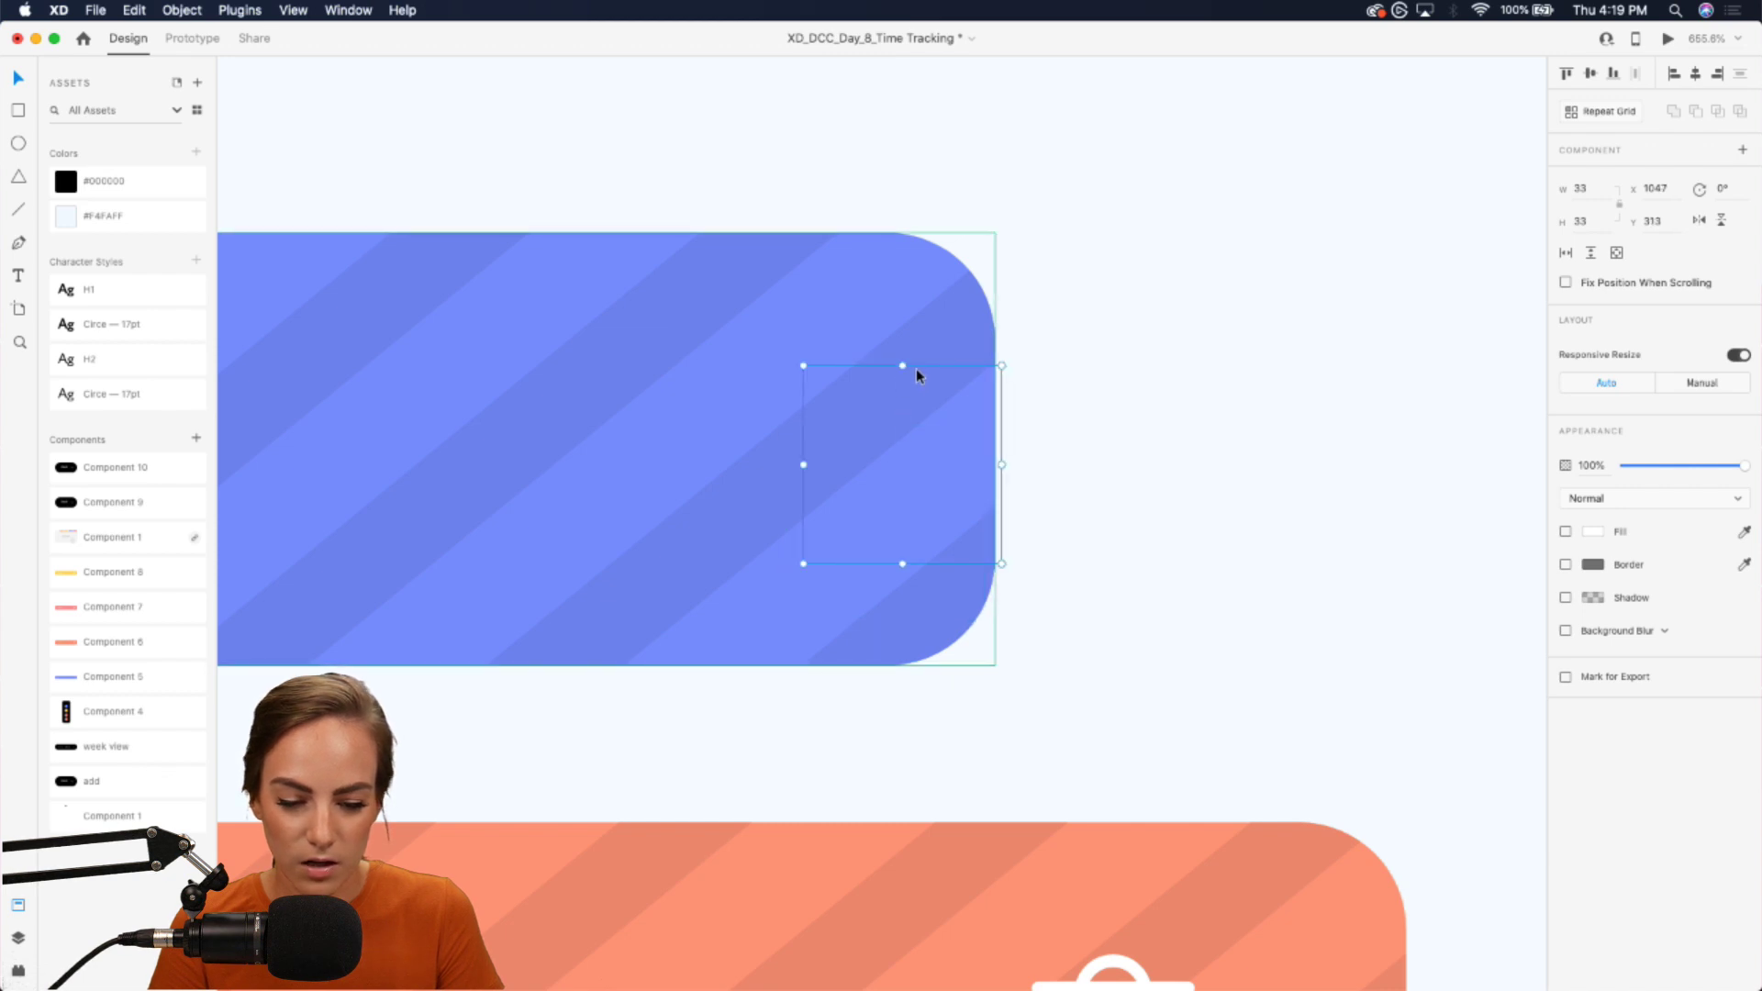
key("Left")
scroll(916, 367, "down", 5)
scroll(917, 374, "down", 10)
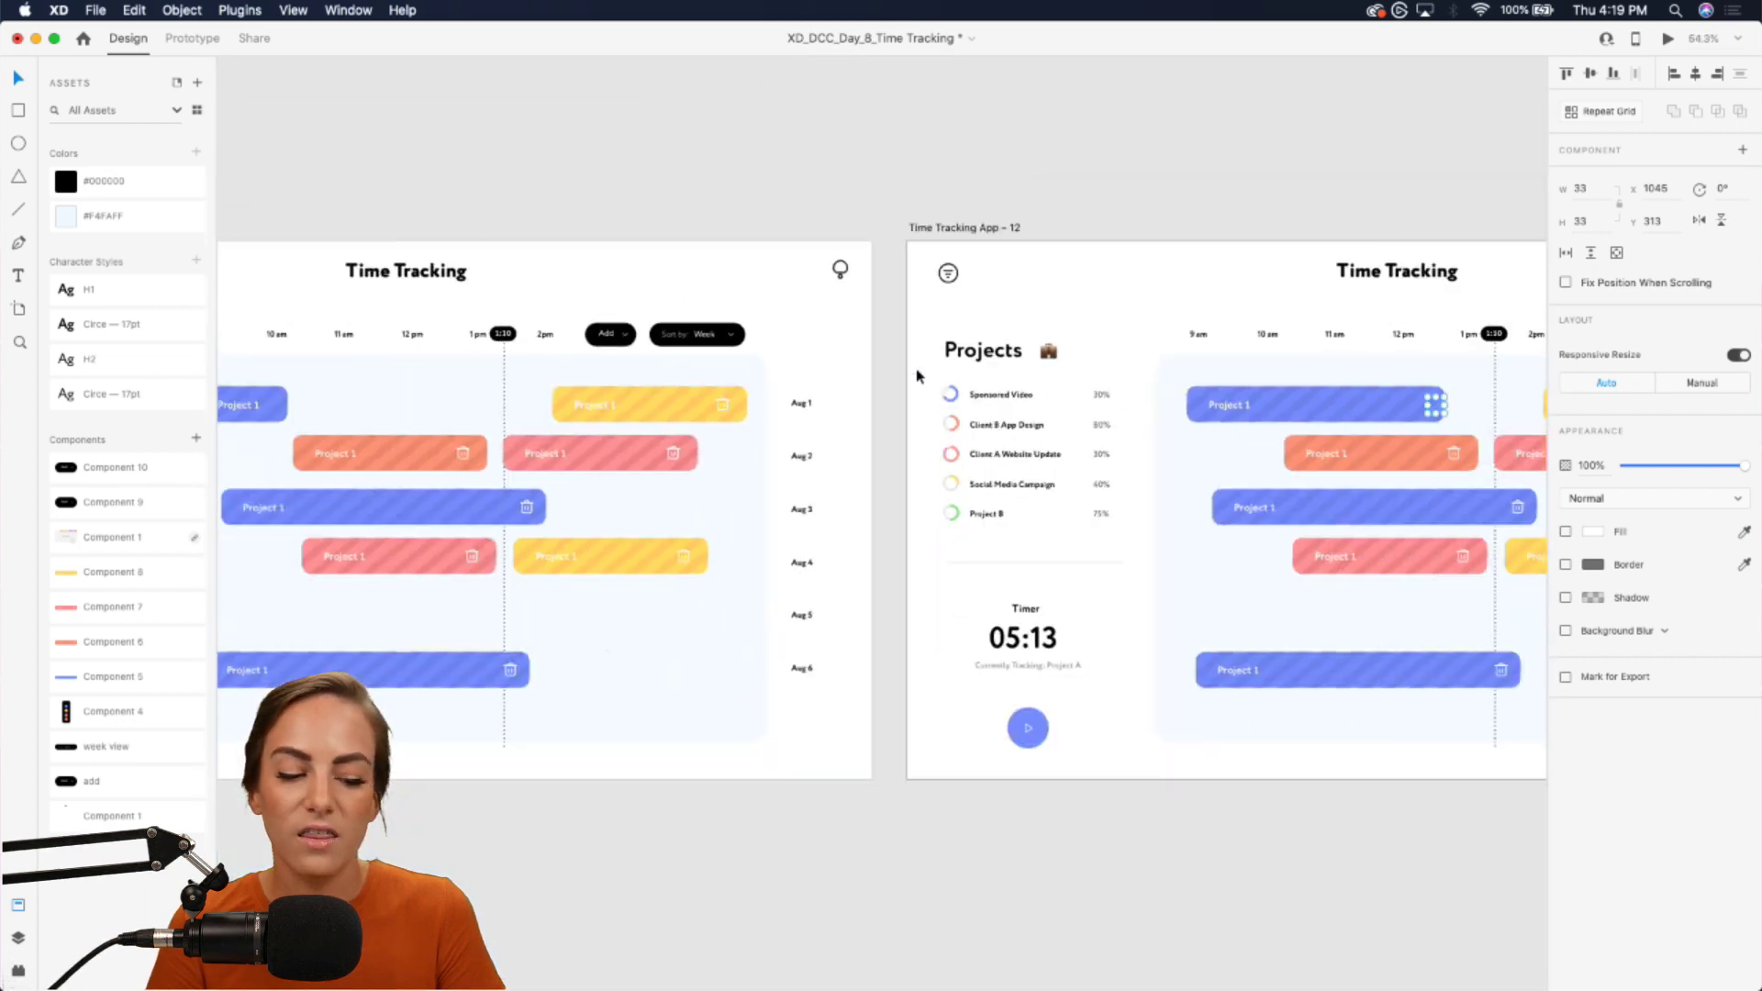
scroll(916, 374, "left", 3)
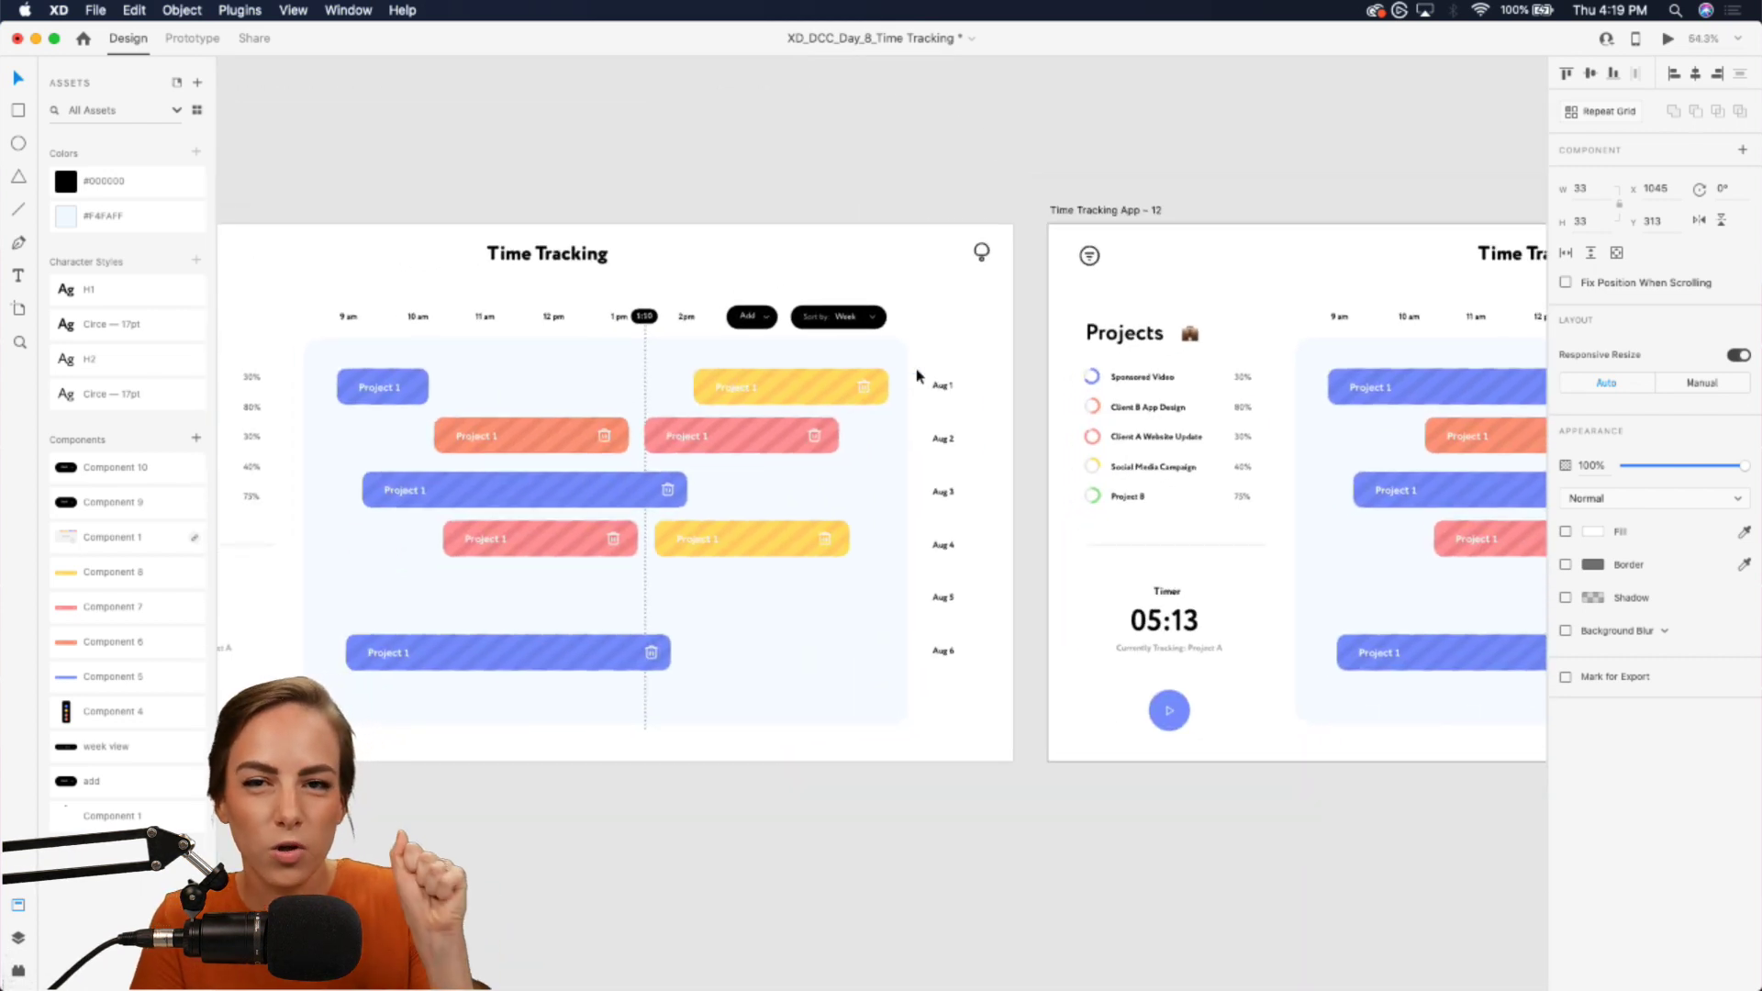
- Link the invisible circle at the short Aug 1 bar's right end to Time Tracking App – 12 with a Drag trigger and Auto-Animate
left_click(192, 38)
left_click(421, 392)
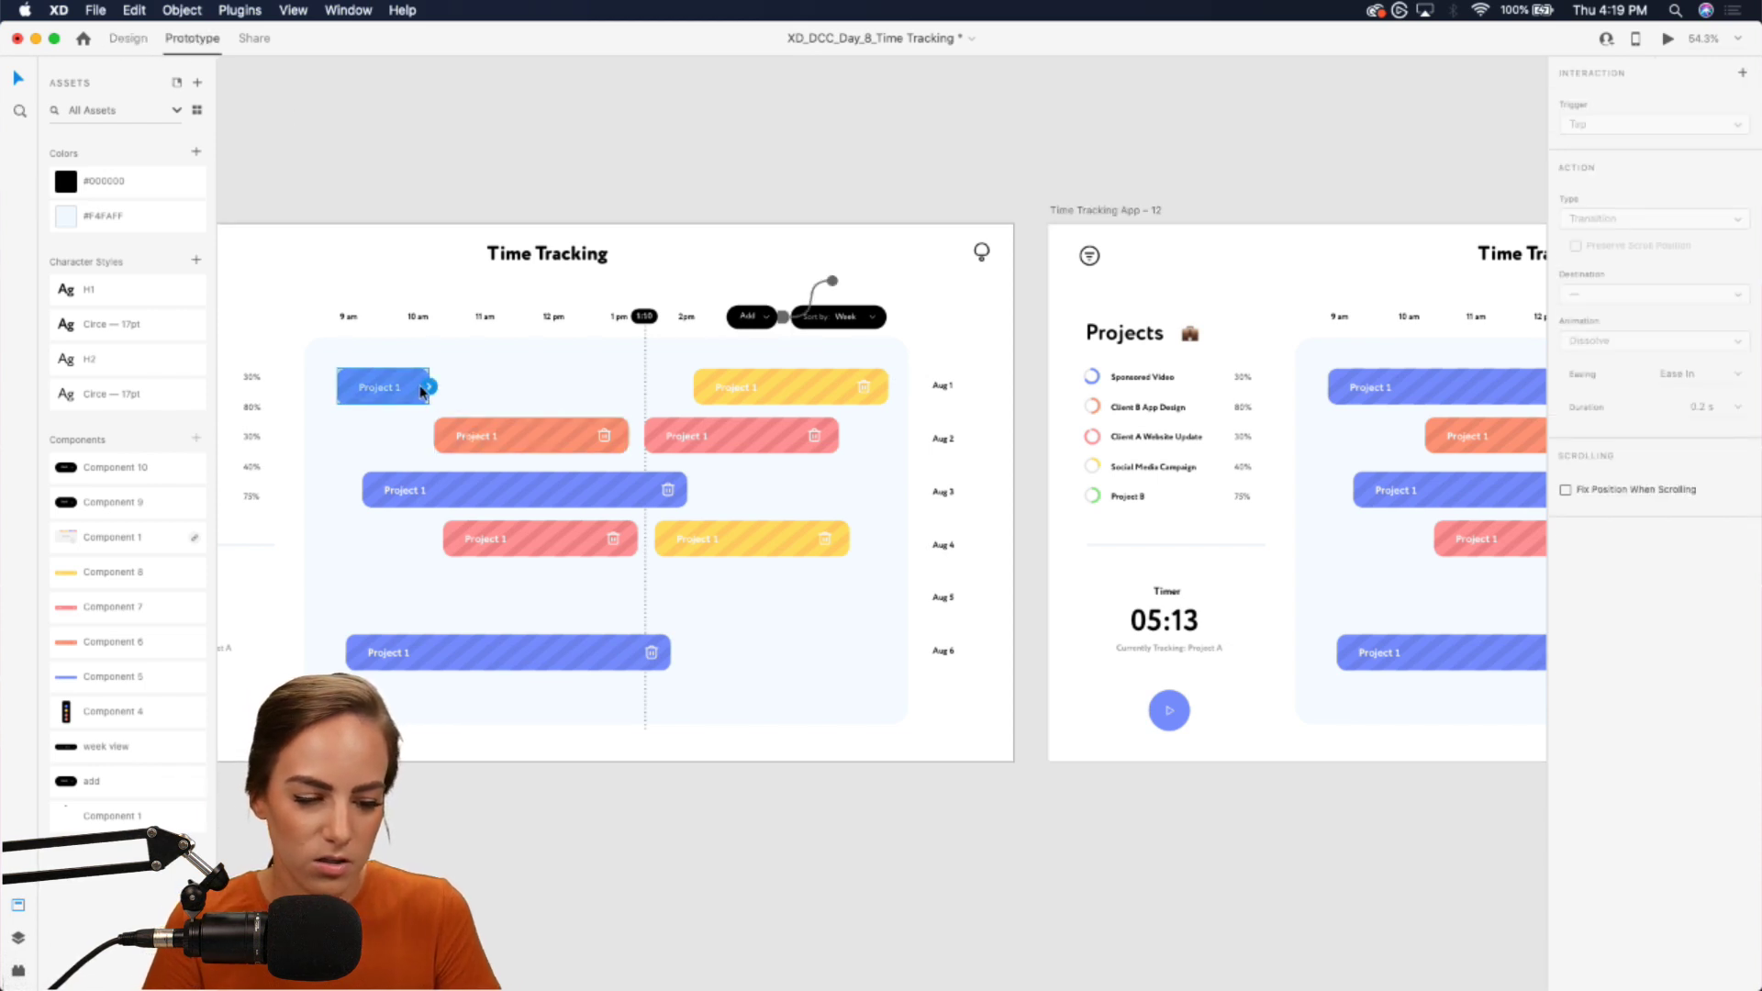
scroll(420, 389, "up", 5)
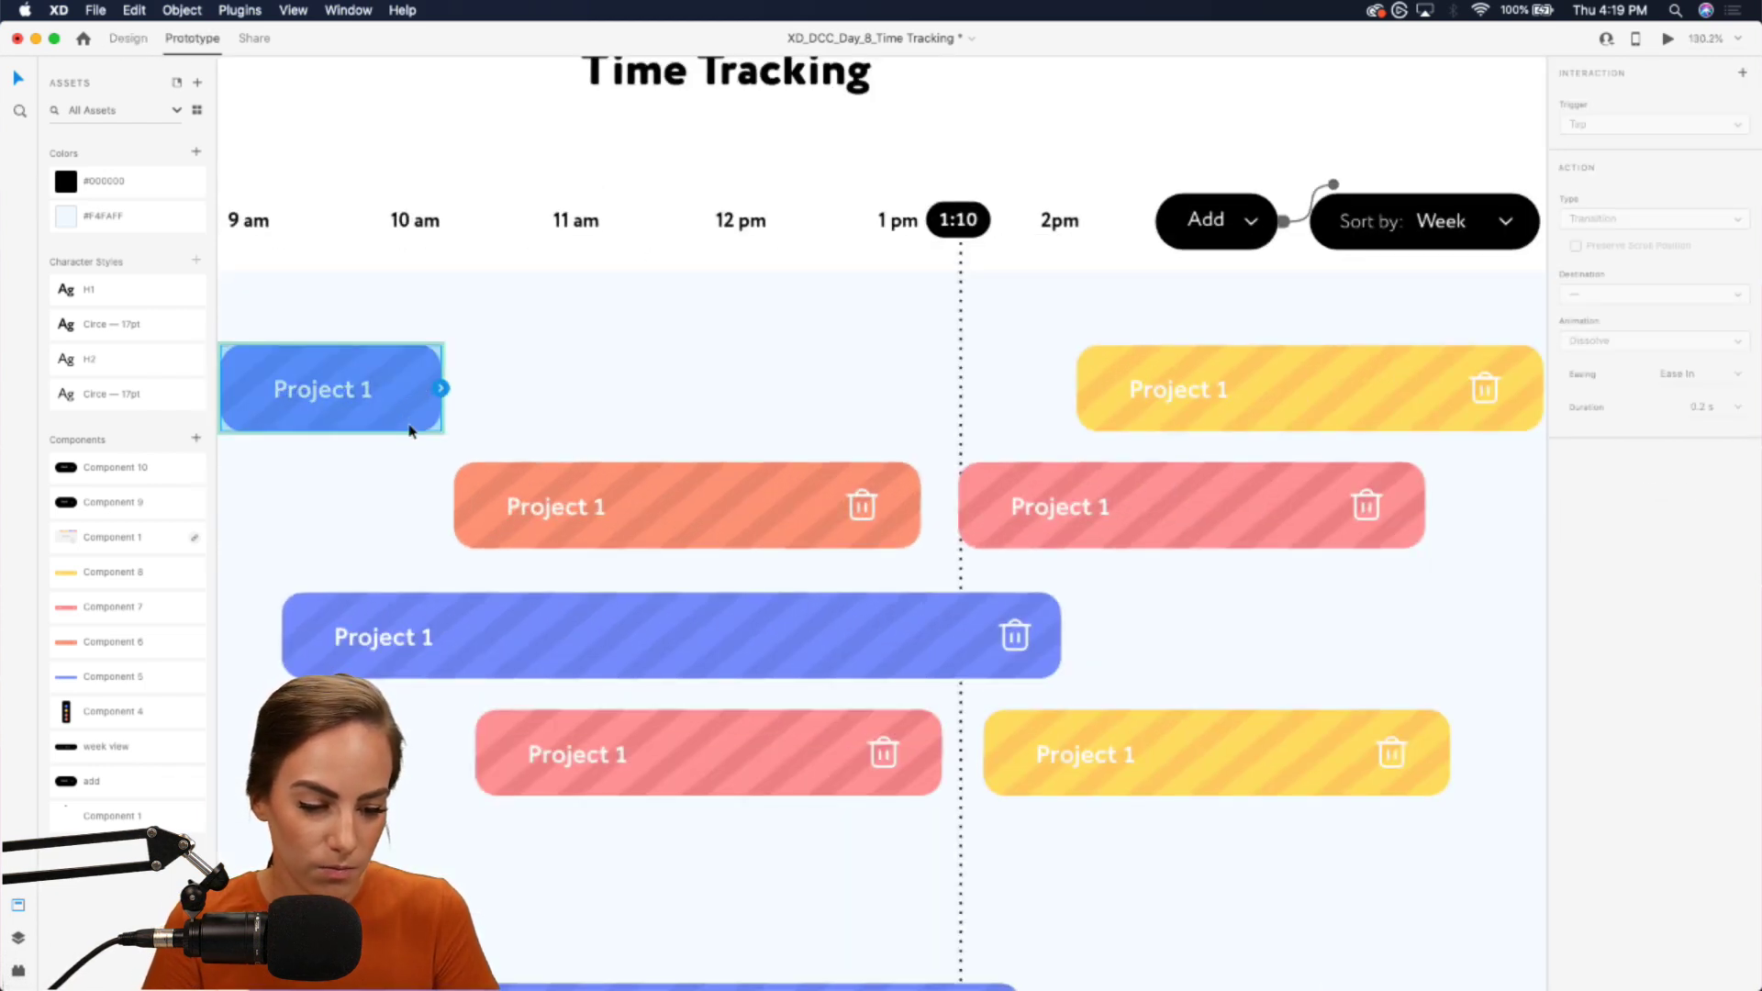
scroll(405, 409, "up", 4)
scroll(550, 409, "left", 2)
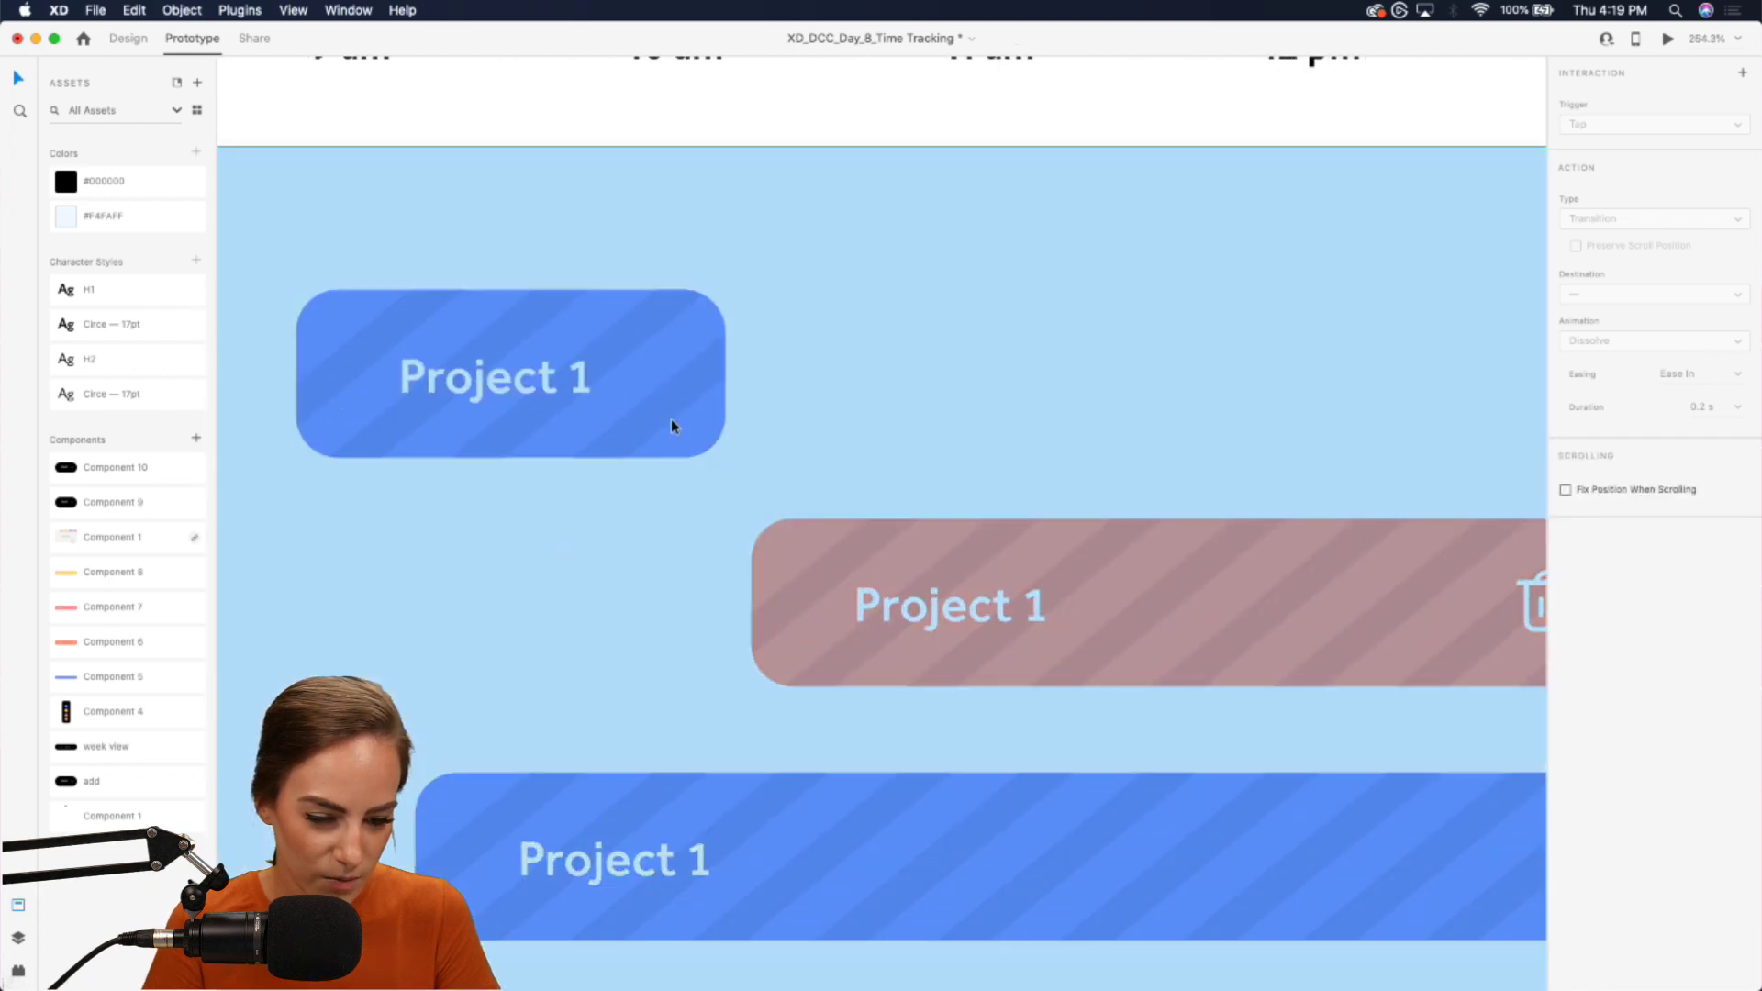
left_click(128, 40)
left_click(683, 361)
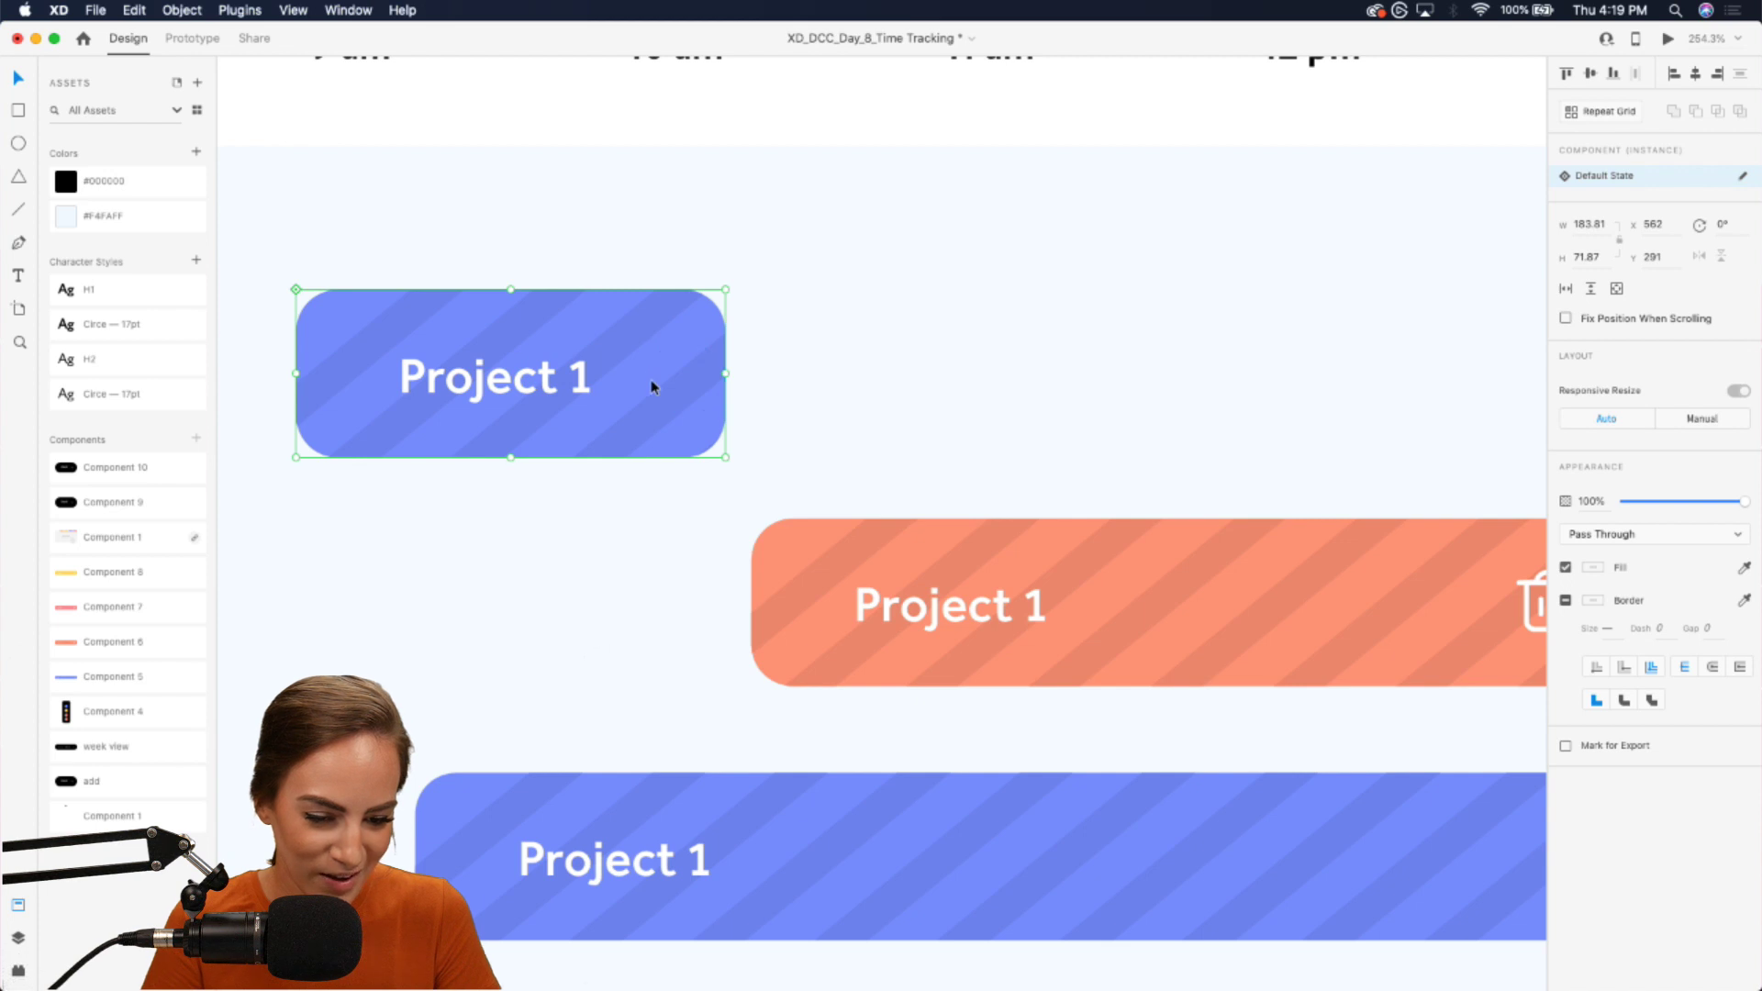
double_click(651, 387)
left_click(192, 39)
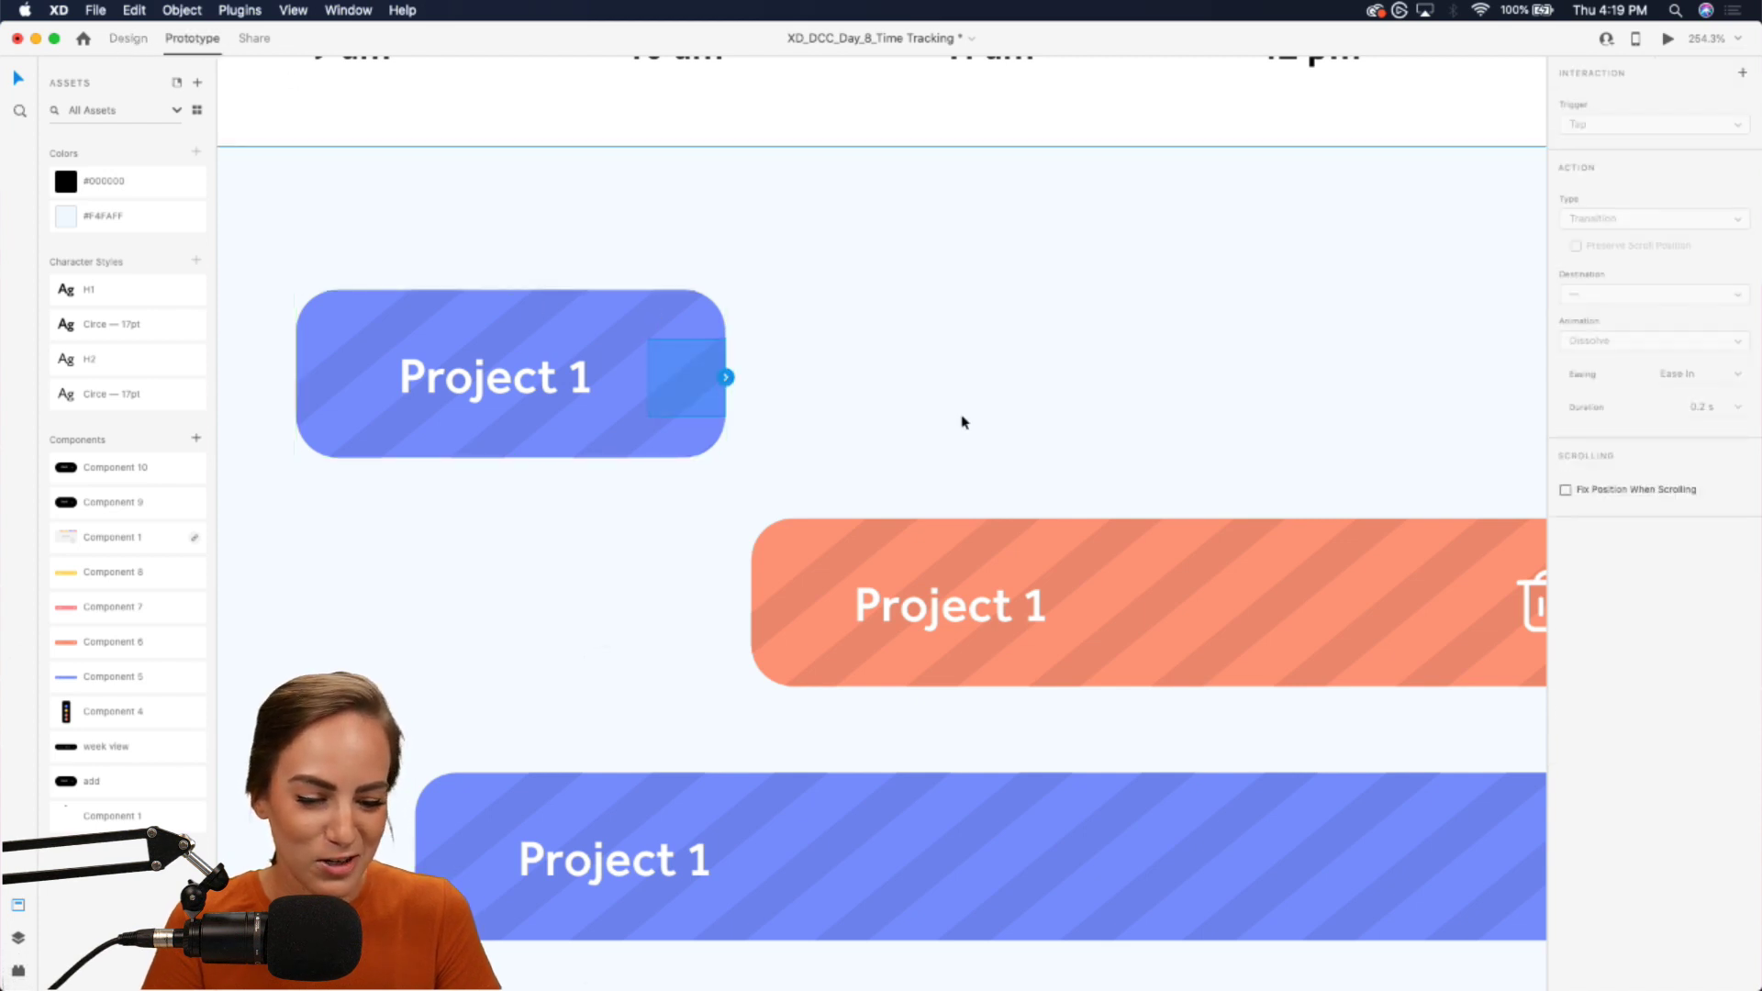
scroll(960, 421, "down", 10)
left_click_drag(534, 383, 1262, 514)
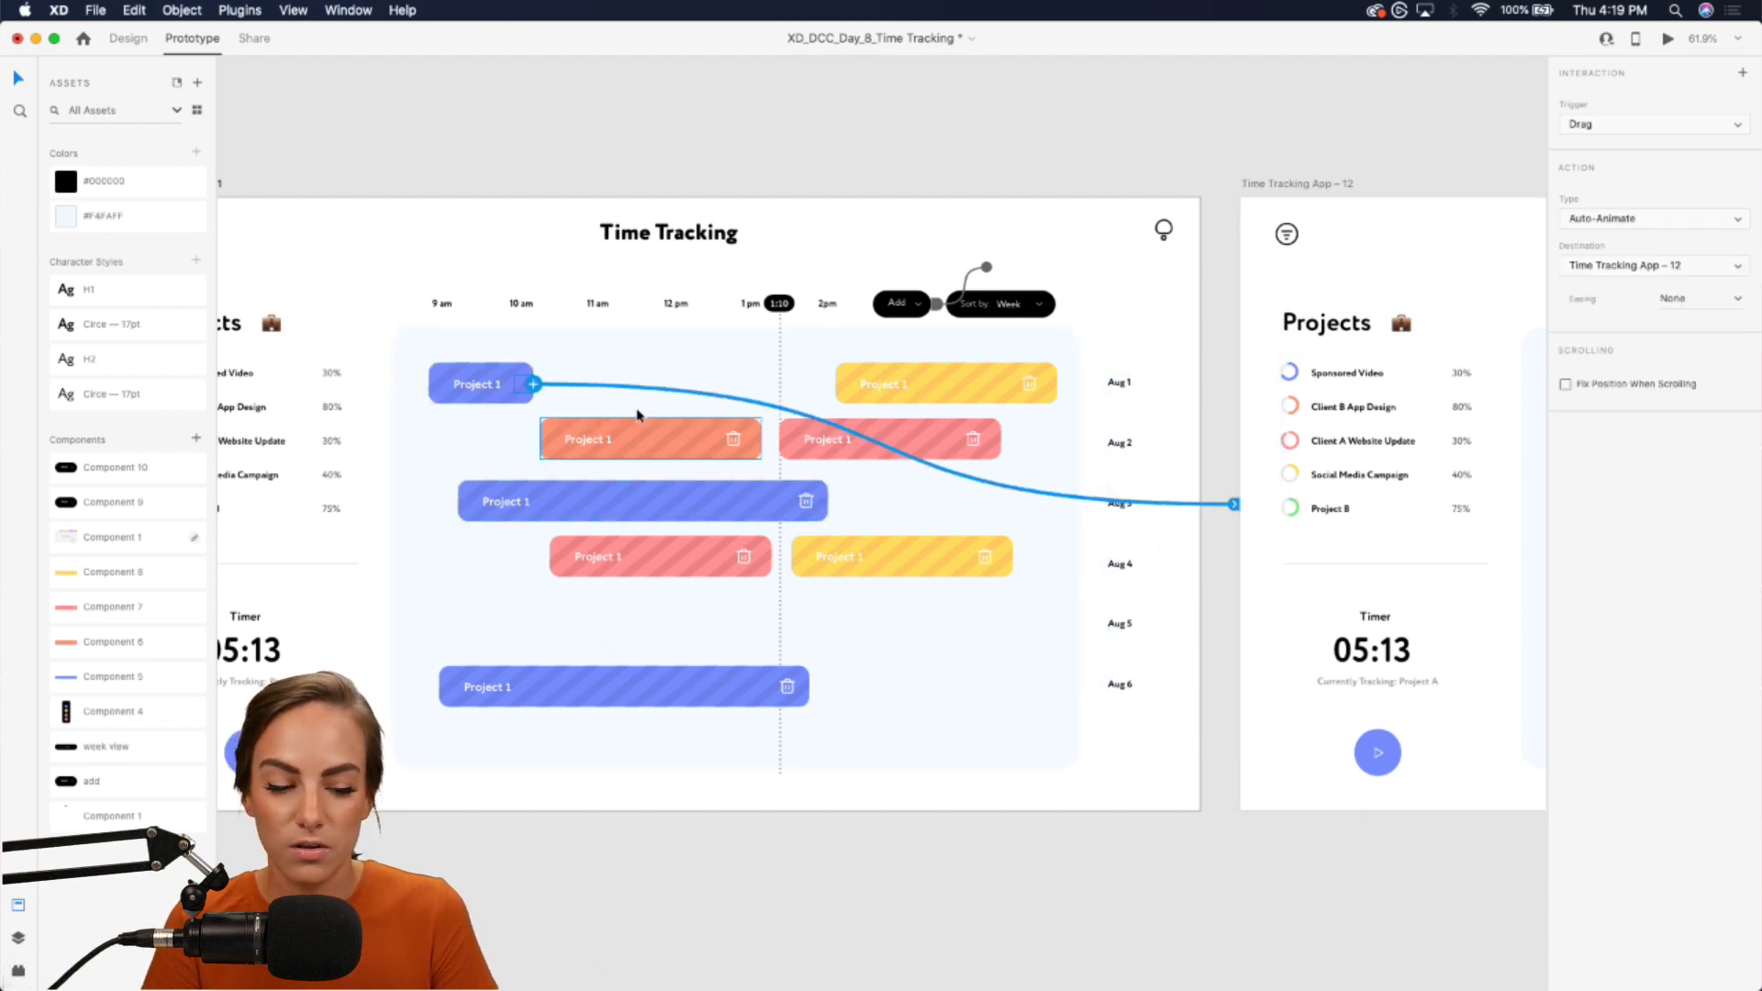
scroll(1254, 520, "right", 3)
scroll(1254, 523, "right", 2)
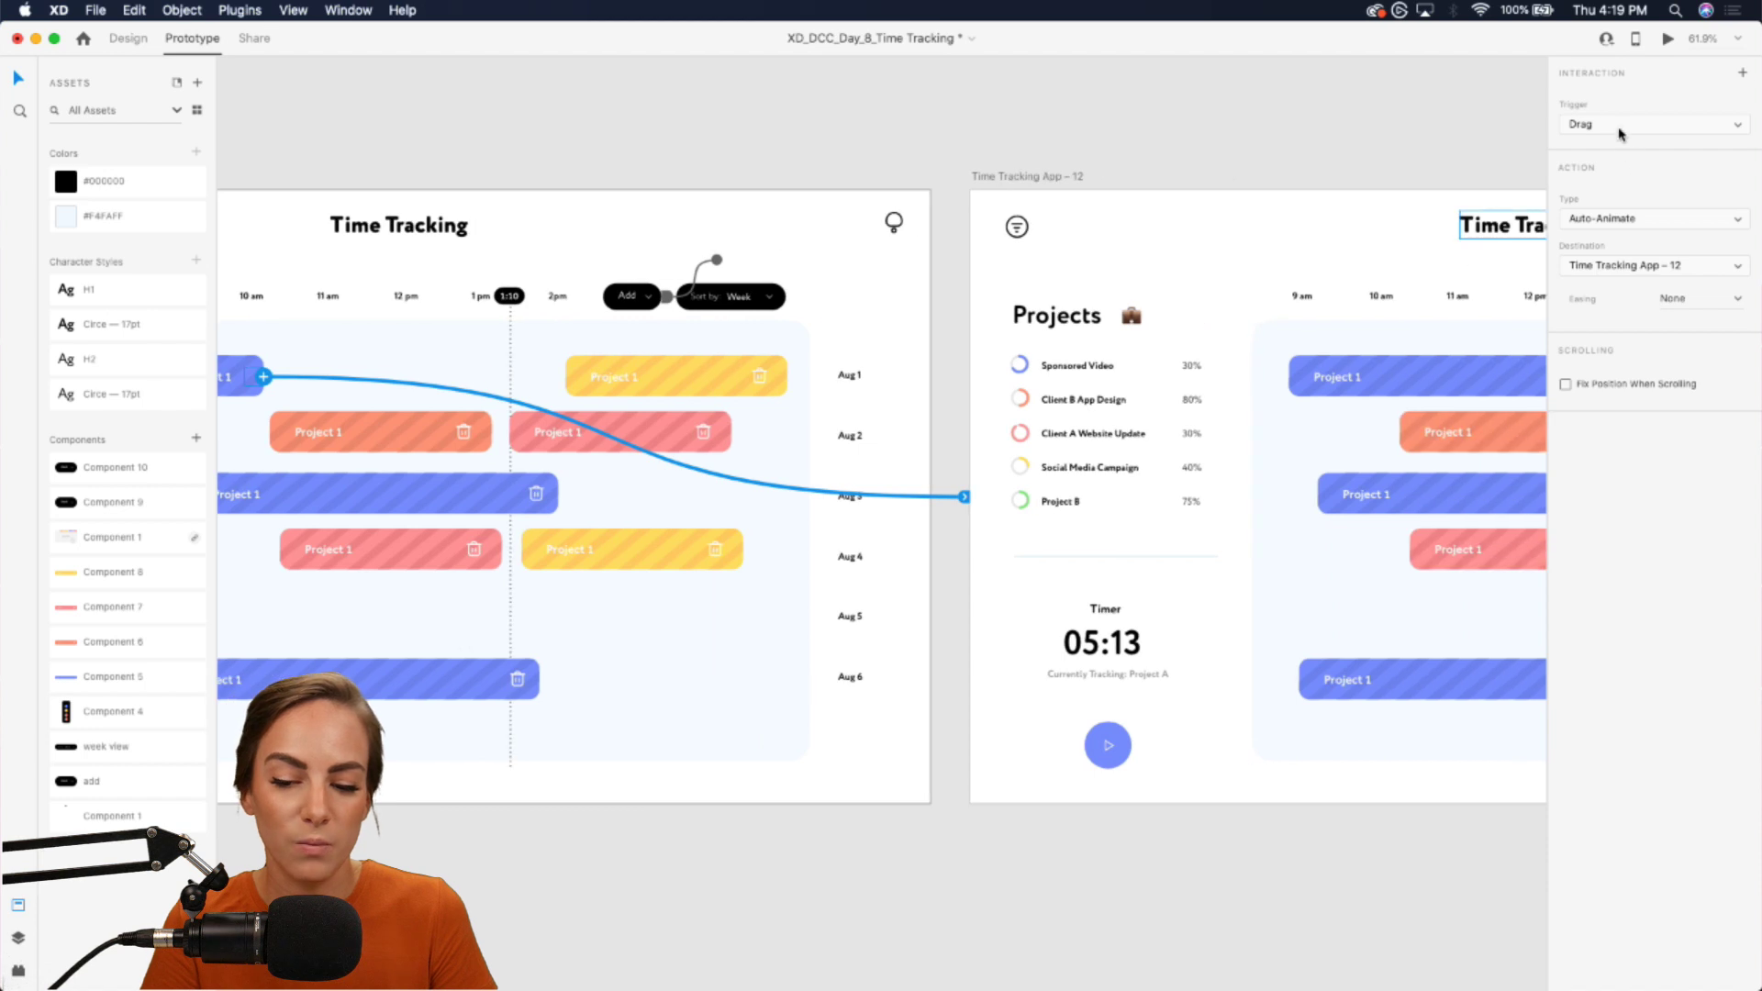
left_click(1604, 124)
left_click(1652, 124)
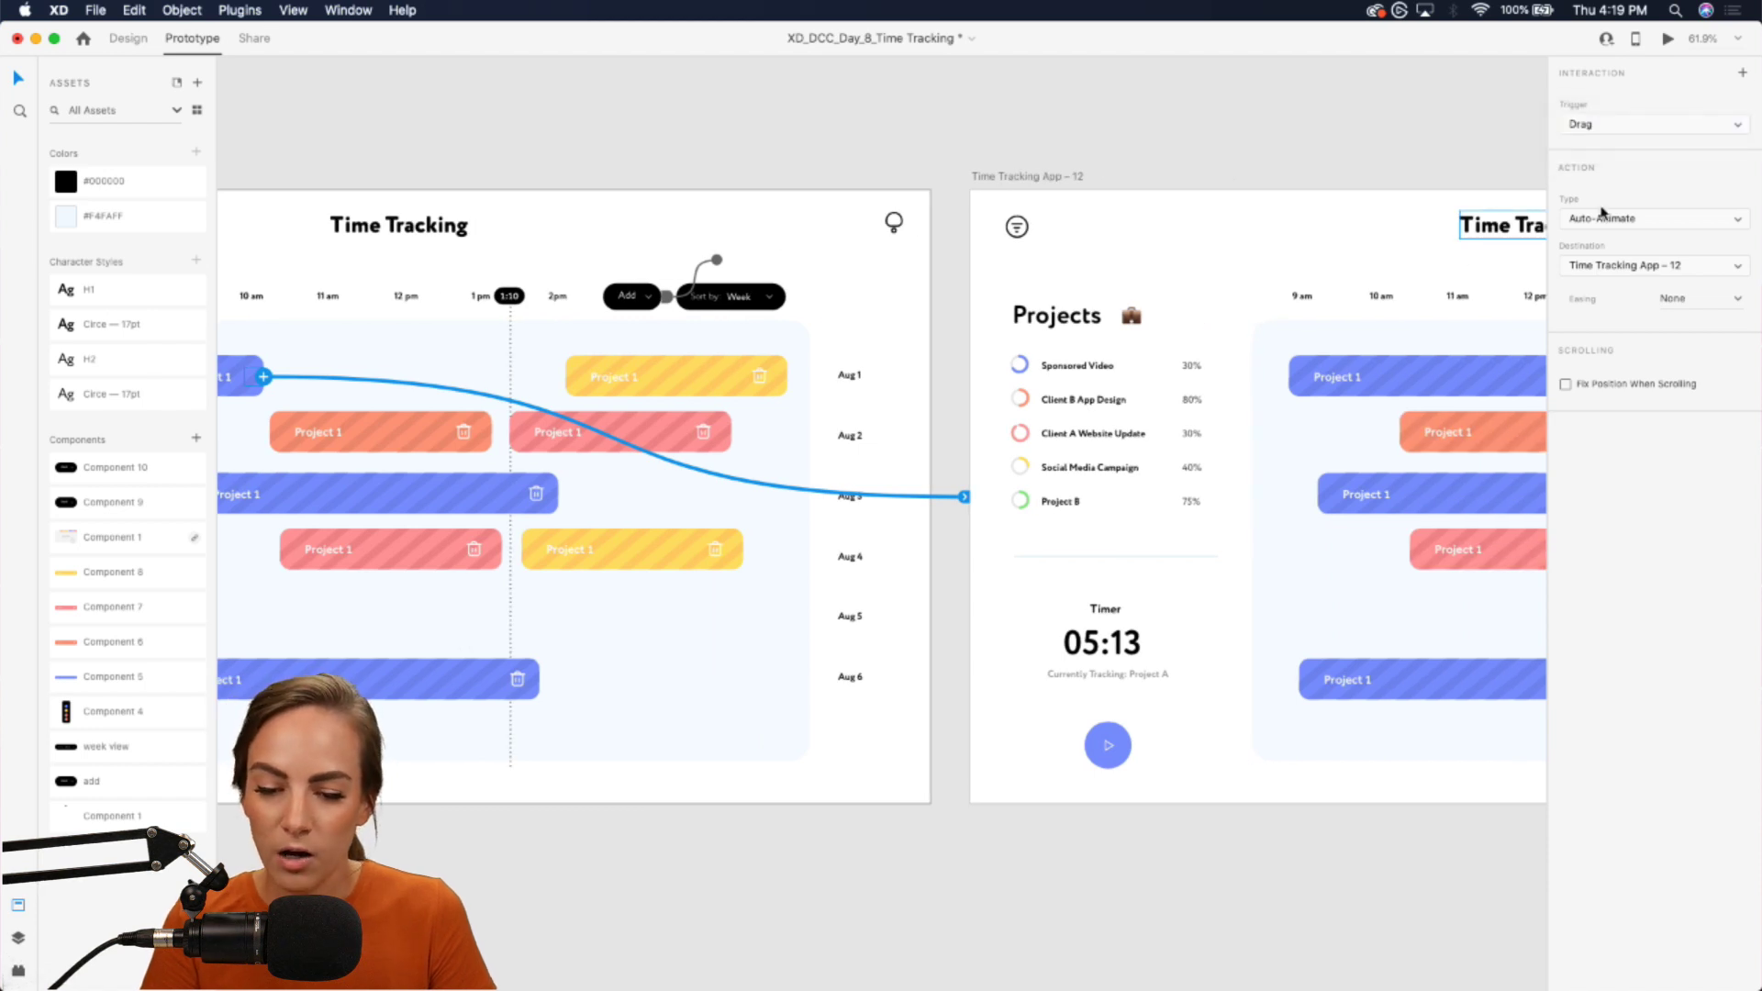
left_click(1270, 153)
- Preview Time Tracking App – 11 and test stretching the short Aug 1 bar by its invisible handle
scroll(1270, 153, "down", 3)
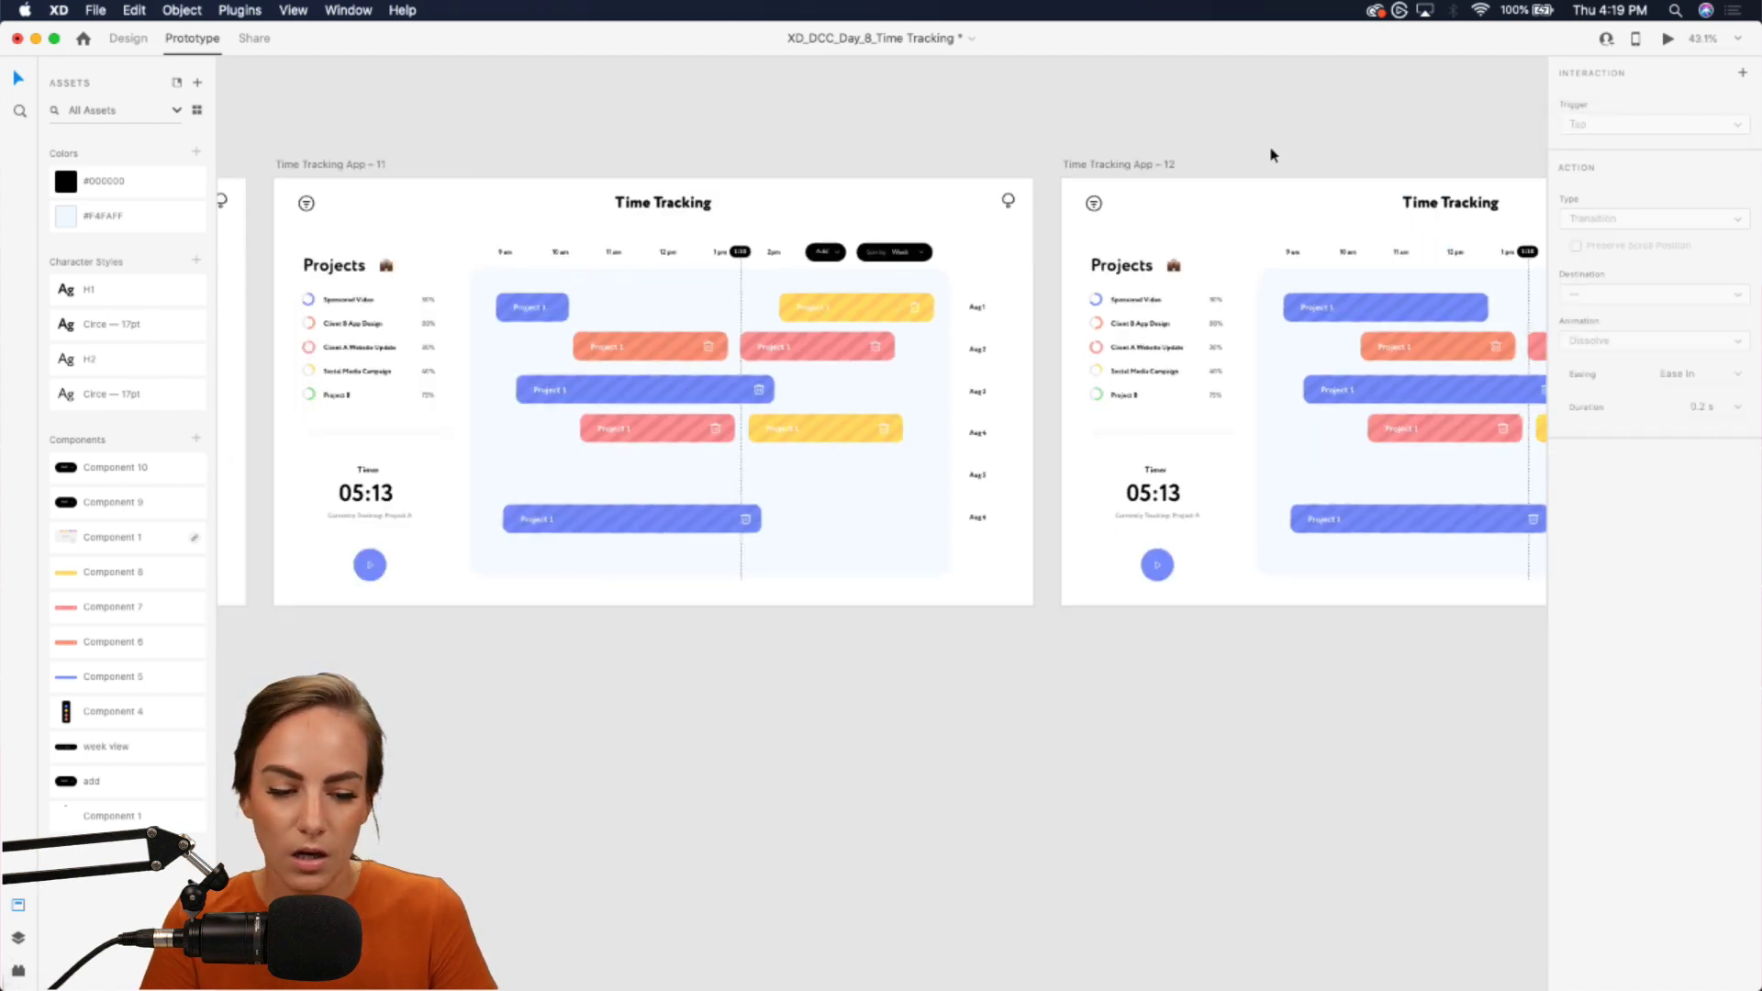
left_click(795, 185)
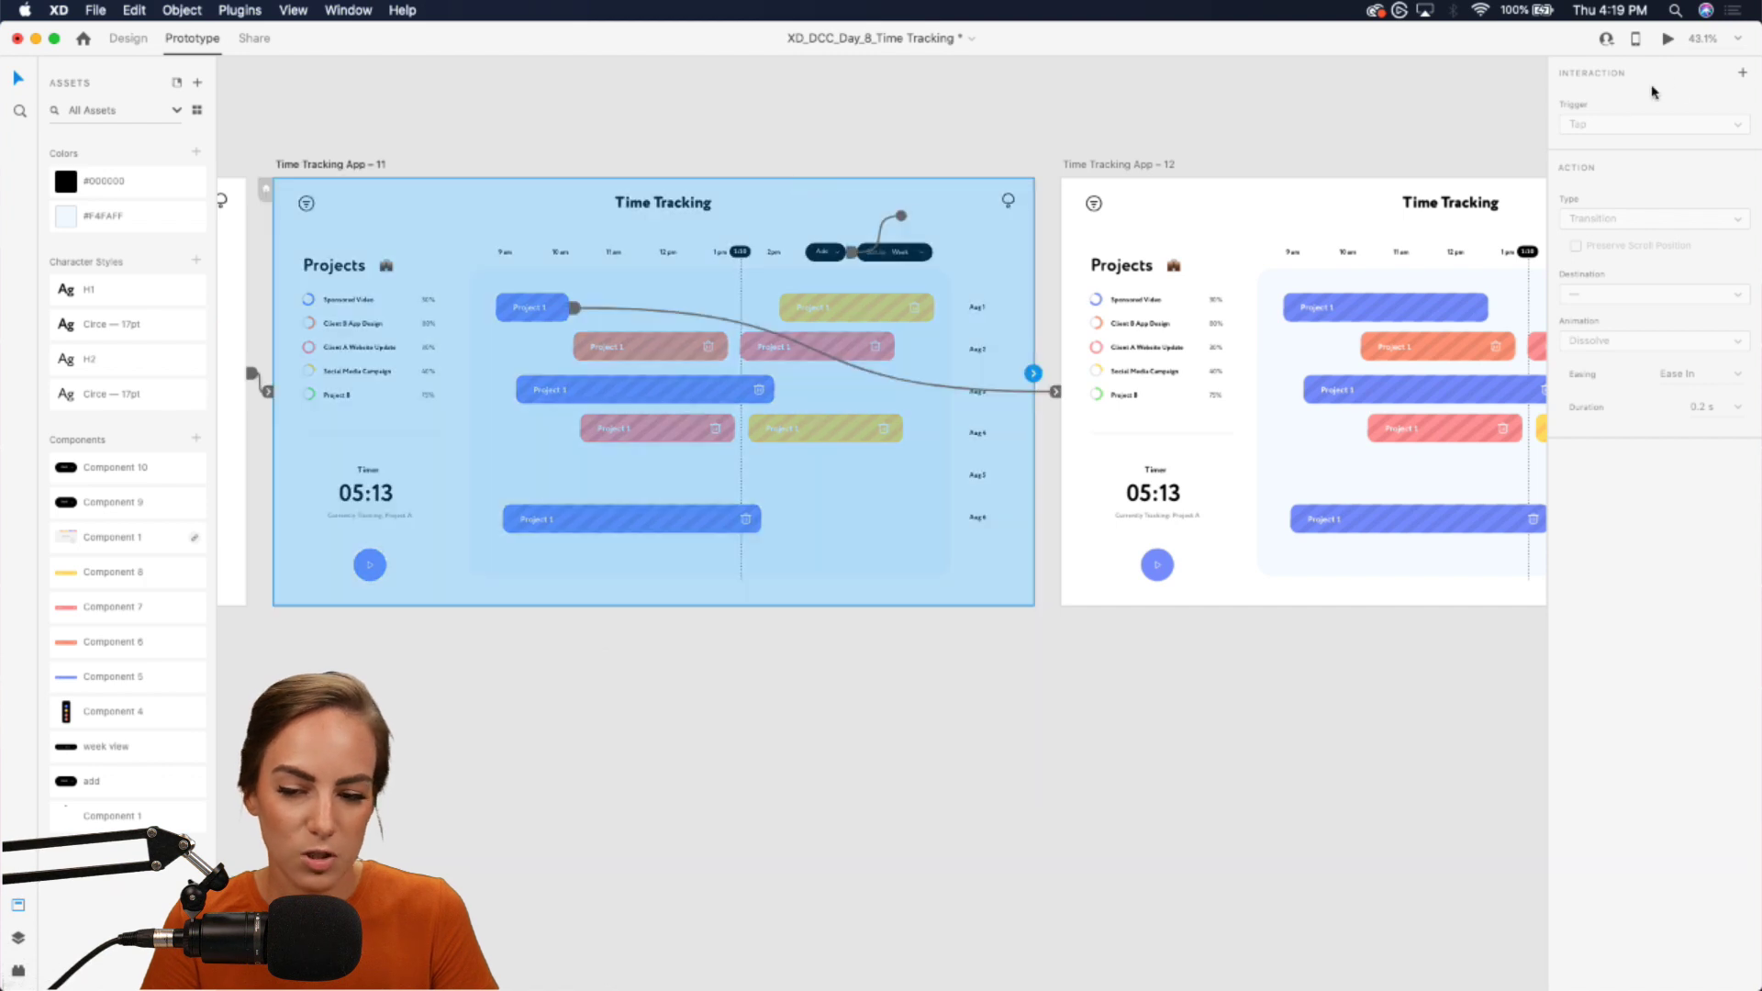
left_click(1669, 40)
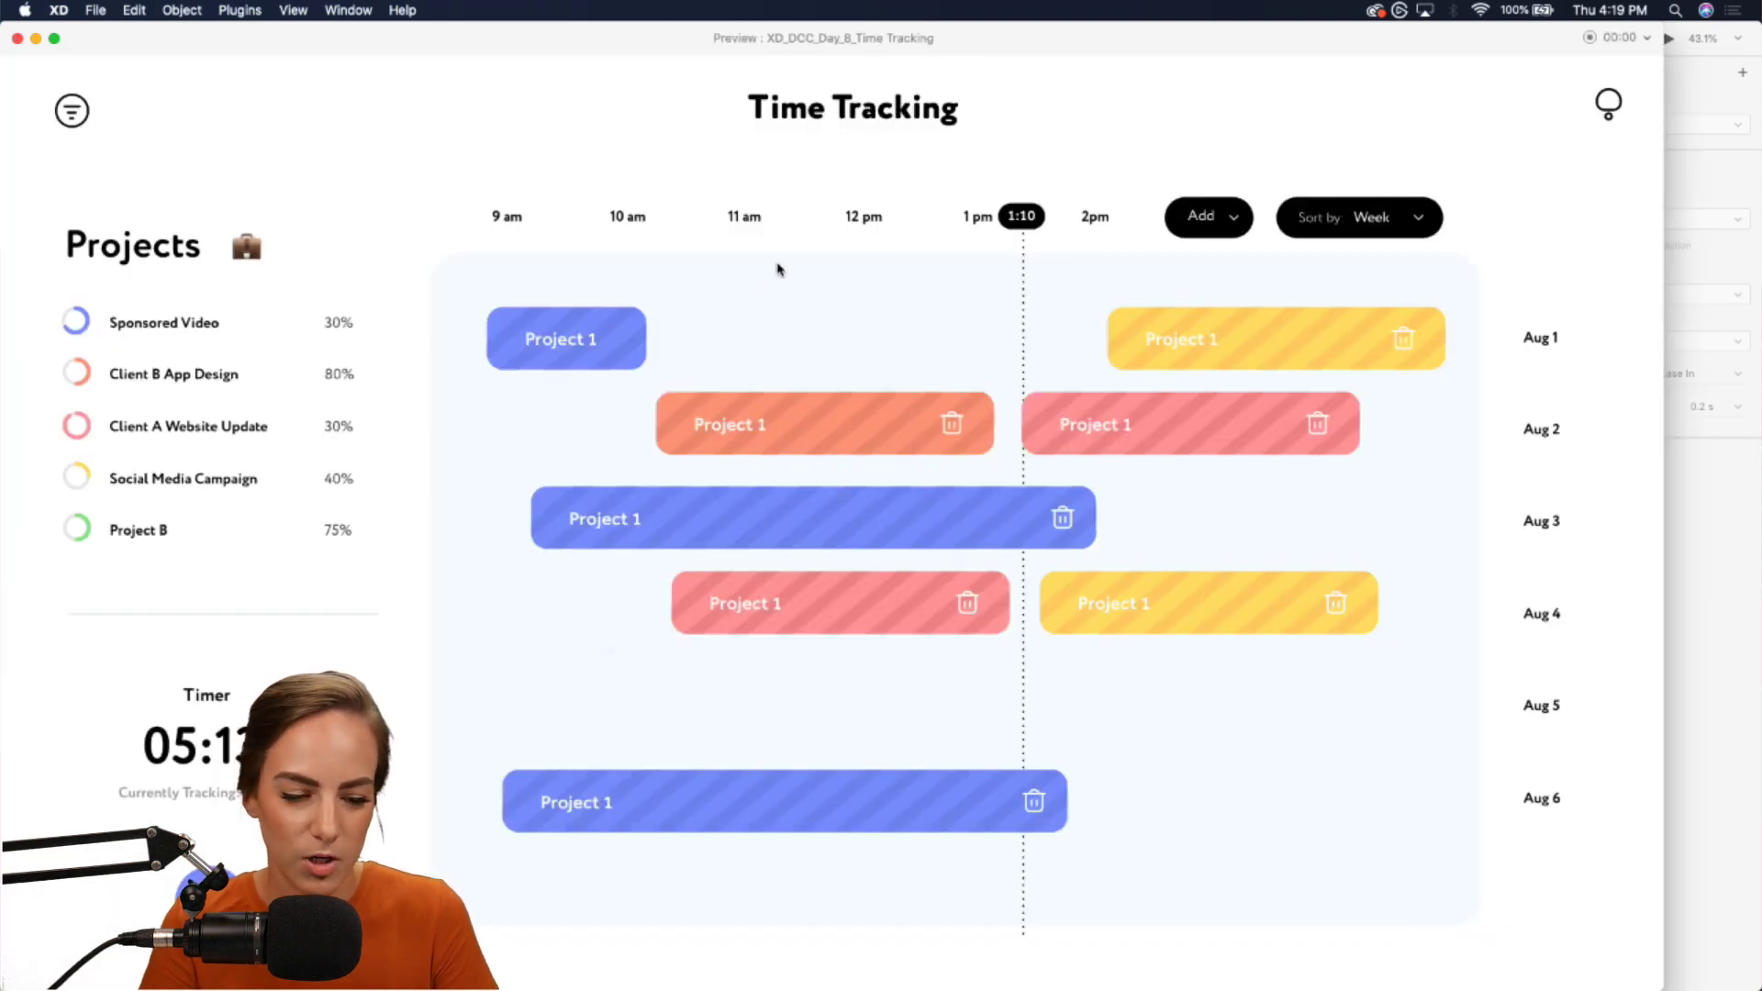
left_click_drag(633, 337, 934, 345)
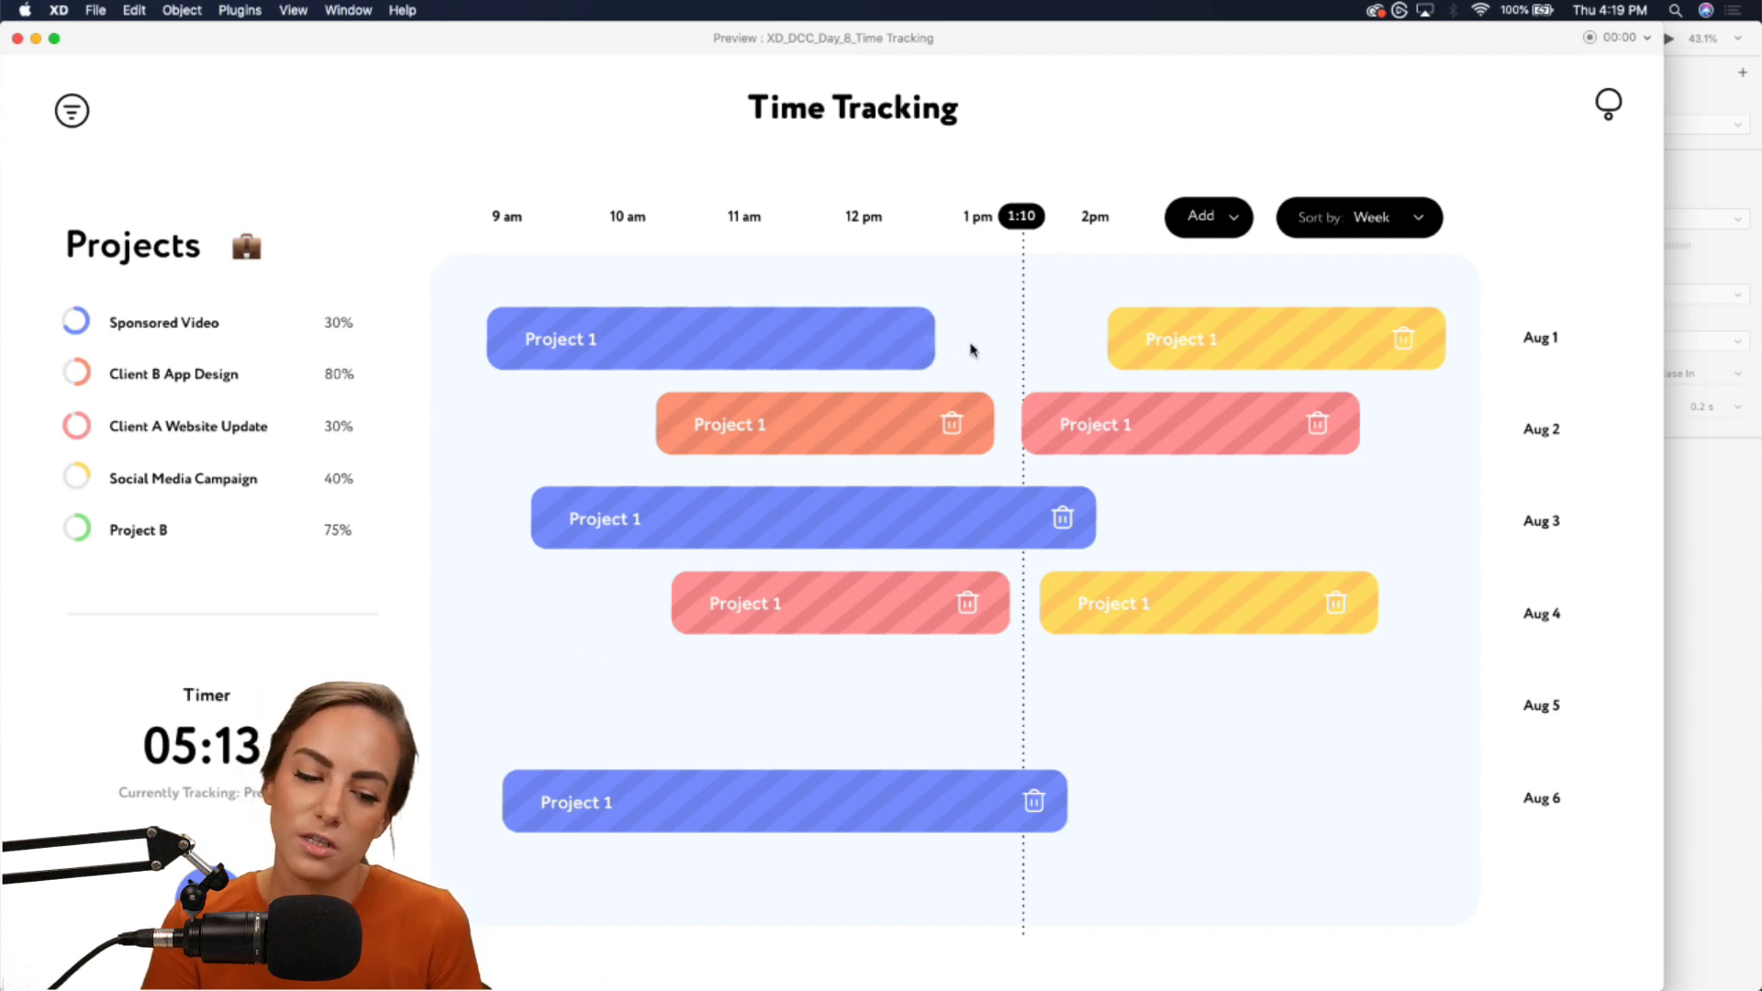
left_click_drag(916, 350, 1038, 371)
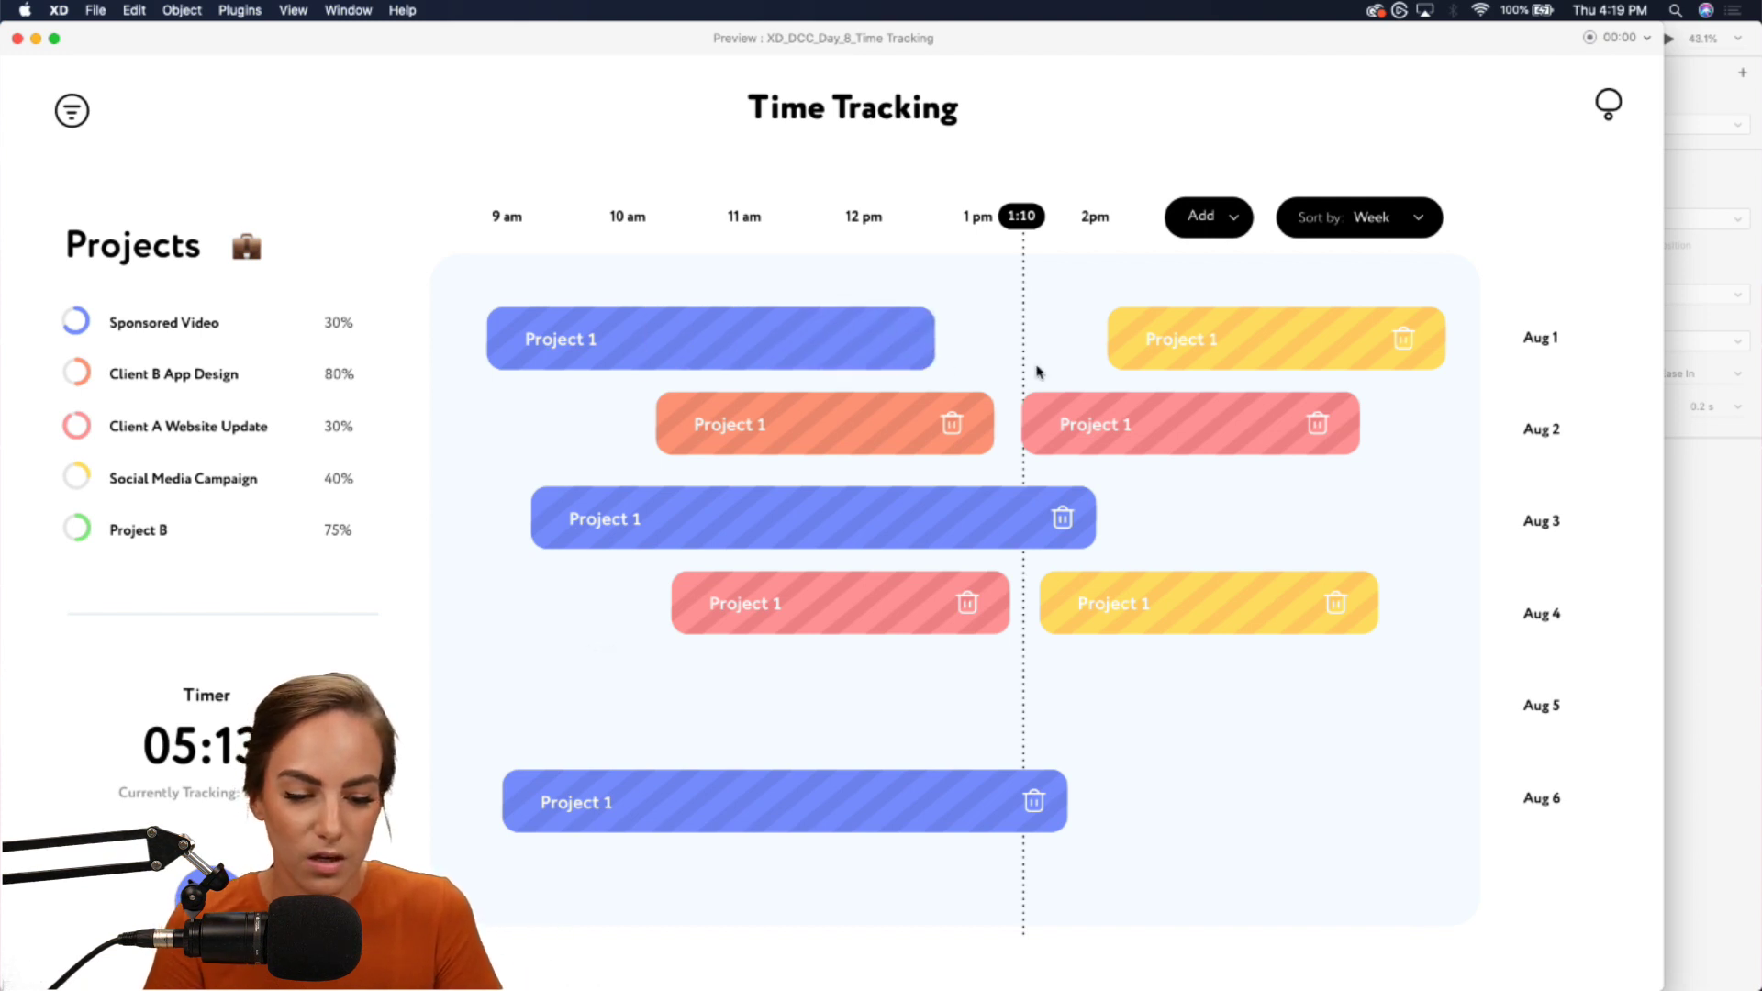
left_click(16, 39)
- Preview the flow from Time Tracking App – 9: open Add, pull the blue circle into the Aug 1 row and stretch the resulting bar
scroll(941, 156, "up", 3)
scroll(940, 156, "left", 10)
scroll(973, 150, "right", 3)
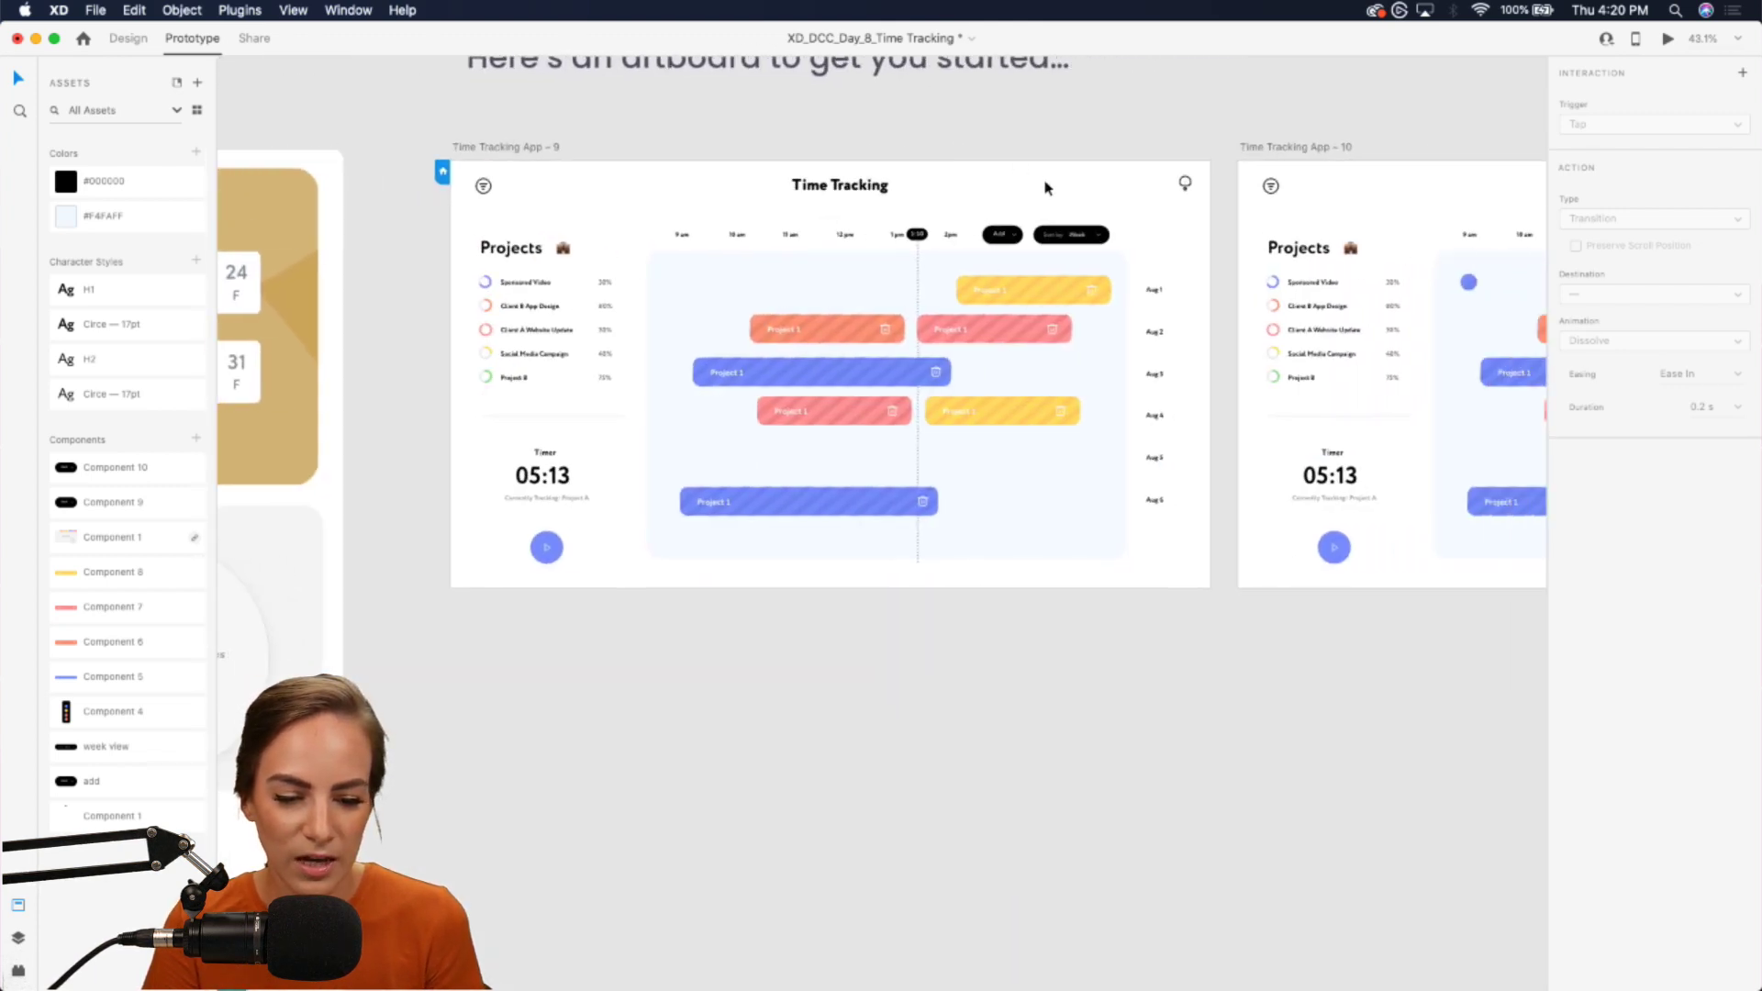
left_click(1047, 187)
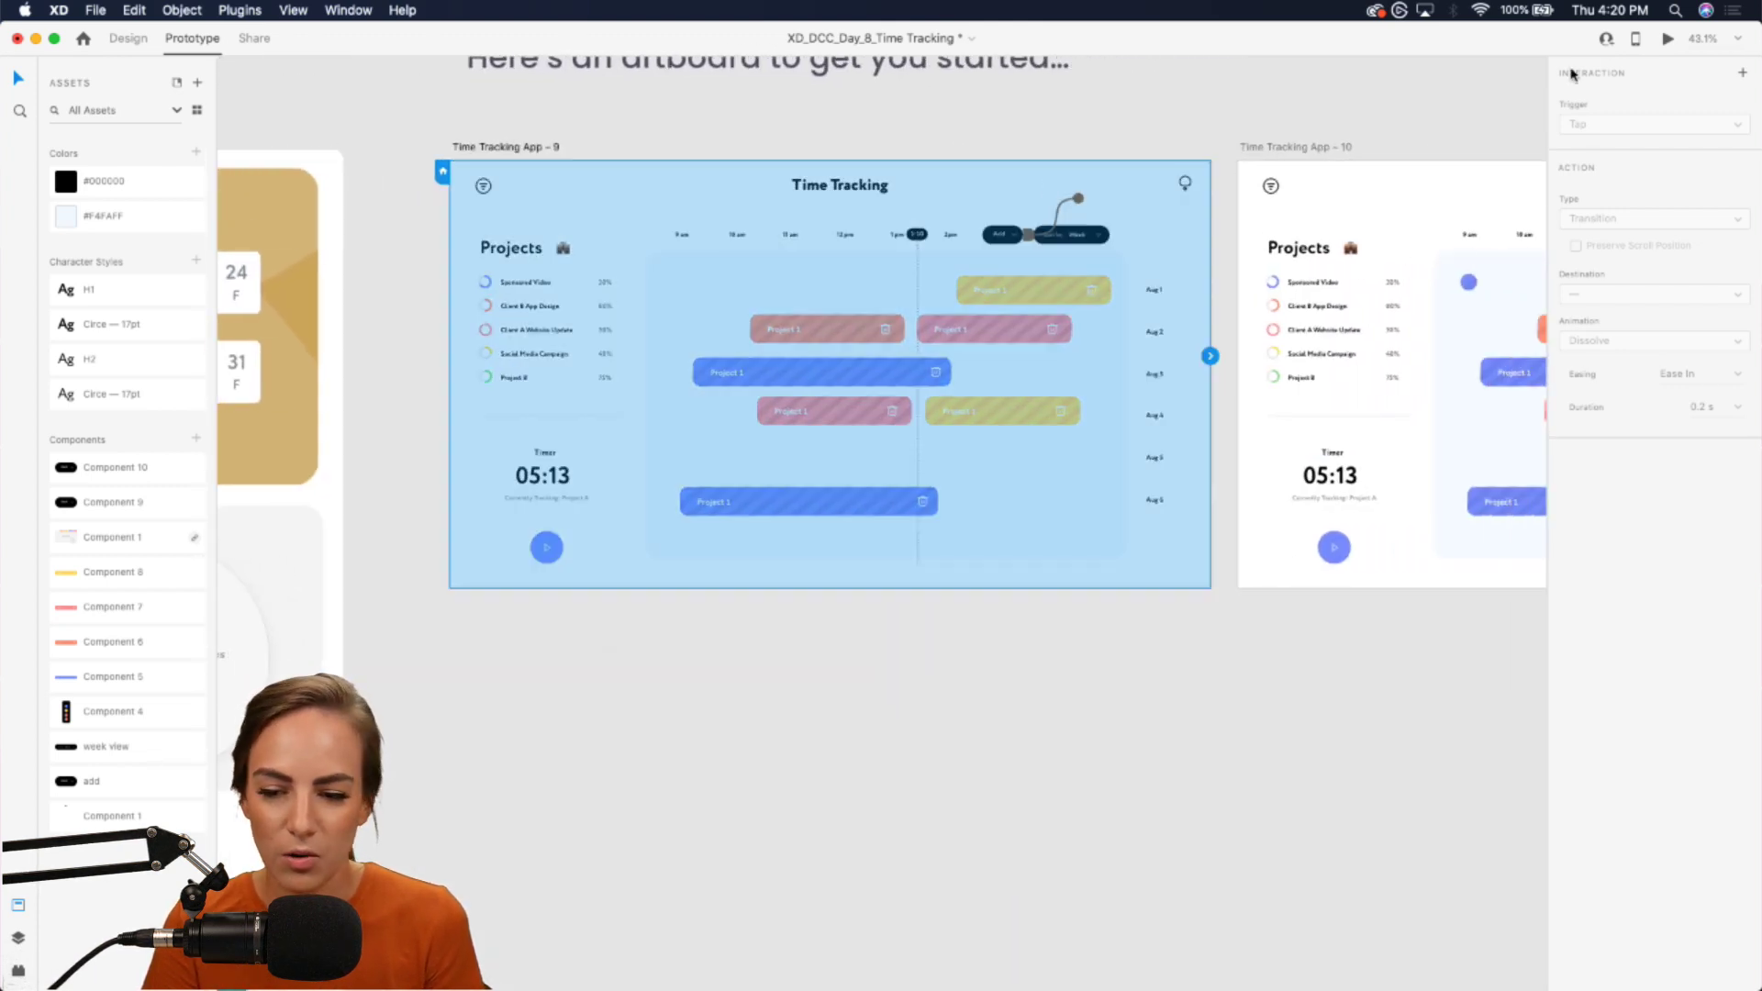
left_click(1668, 41)
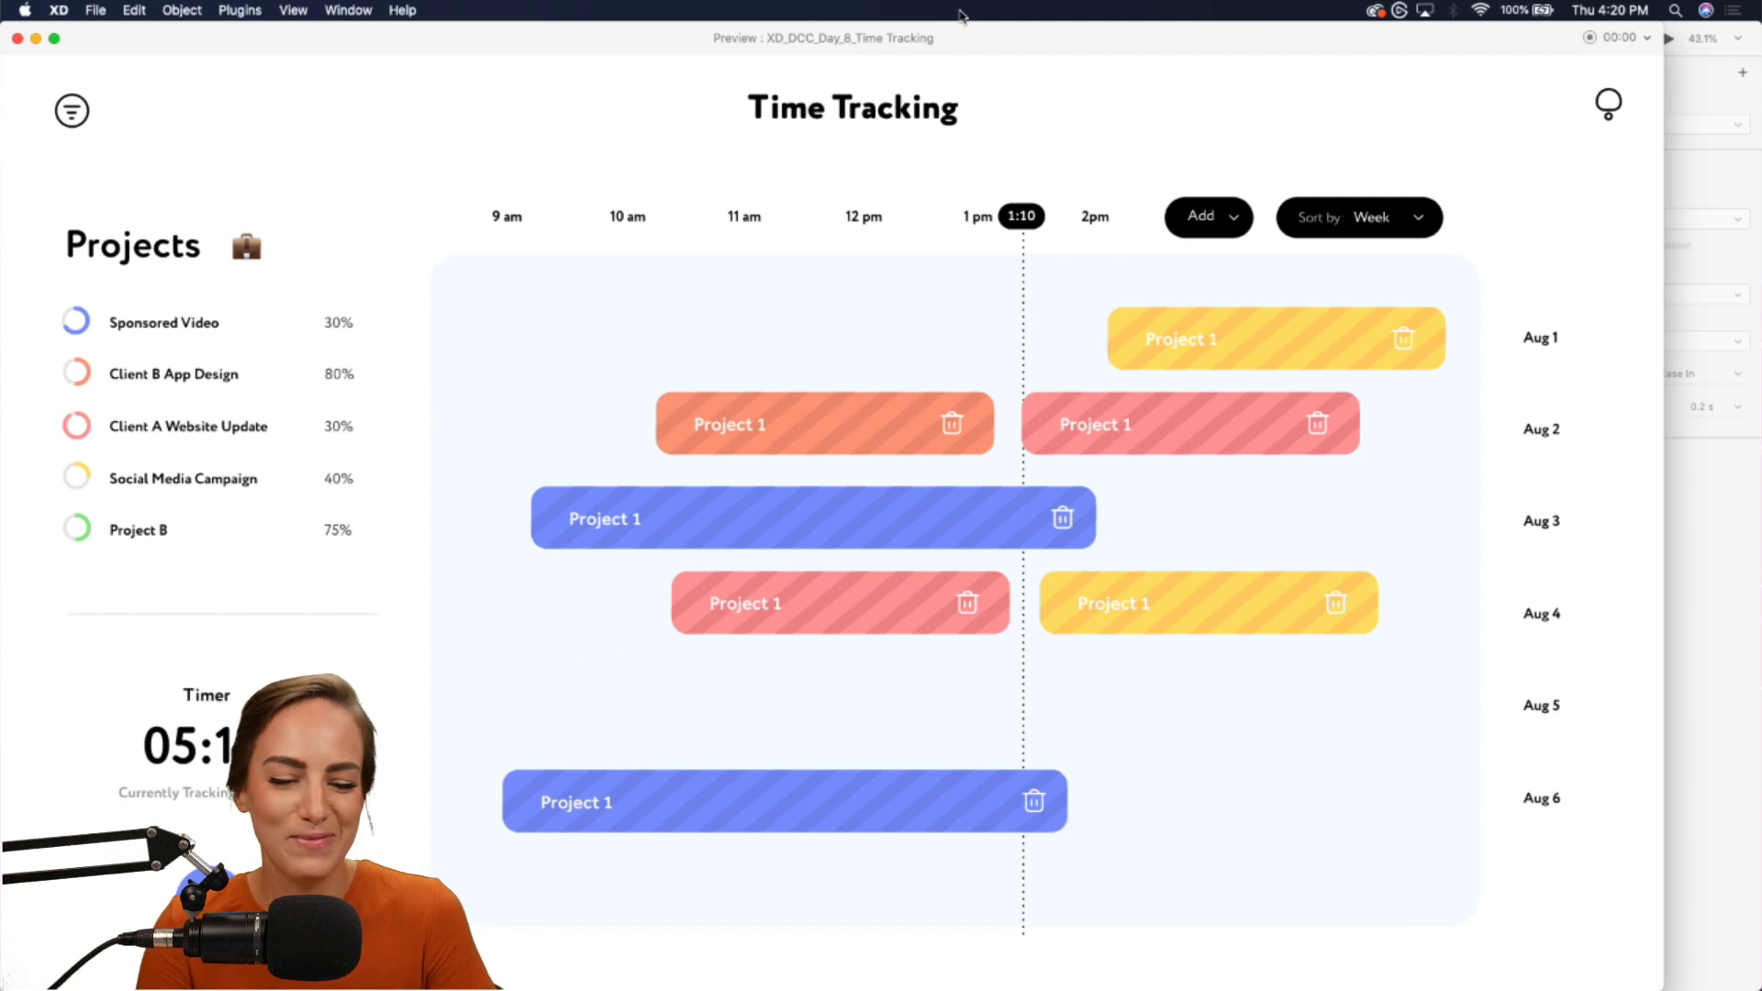
left_click_drag(977, 40, 1020, 40)
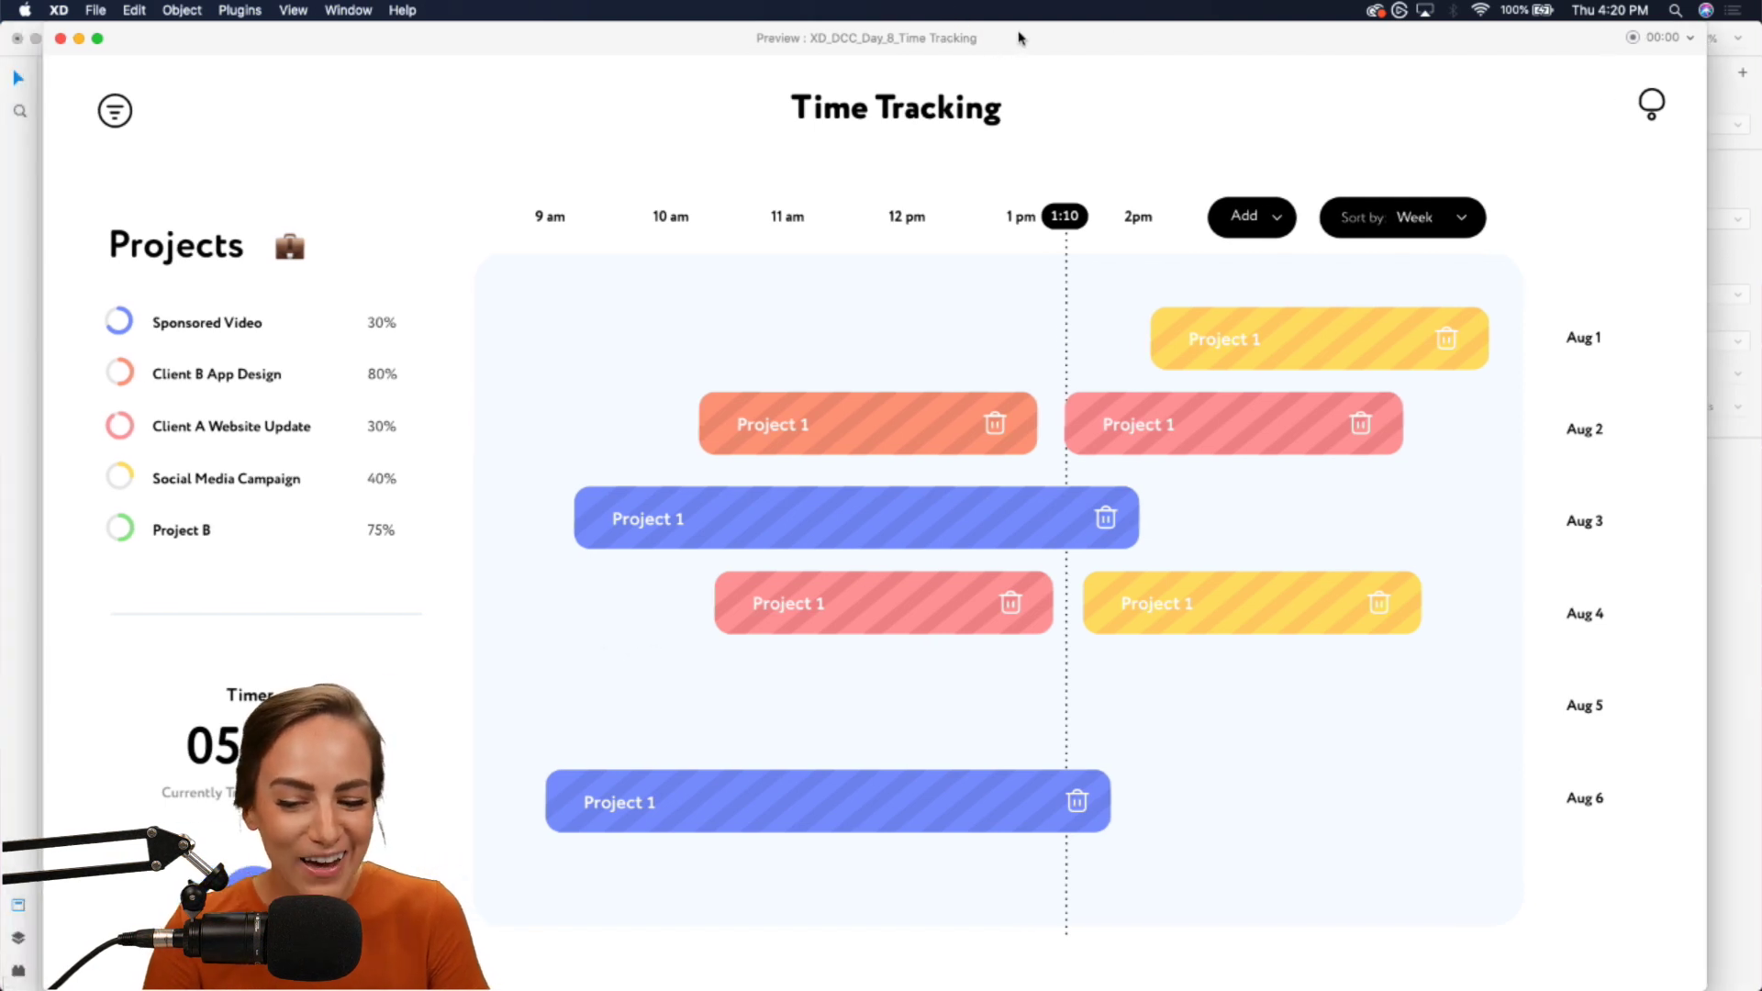
left_click(1285, 223)
left_click(1285, 223)
left_click(1283, 223)
left_click_drag(1208, 266, 529, 346)
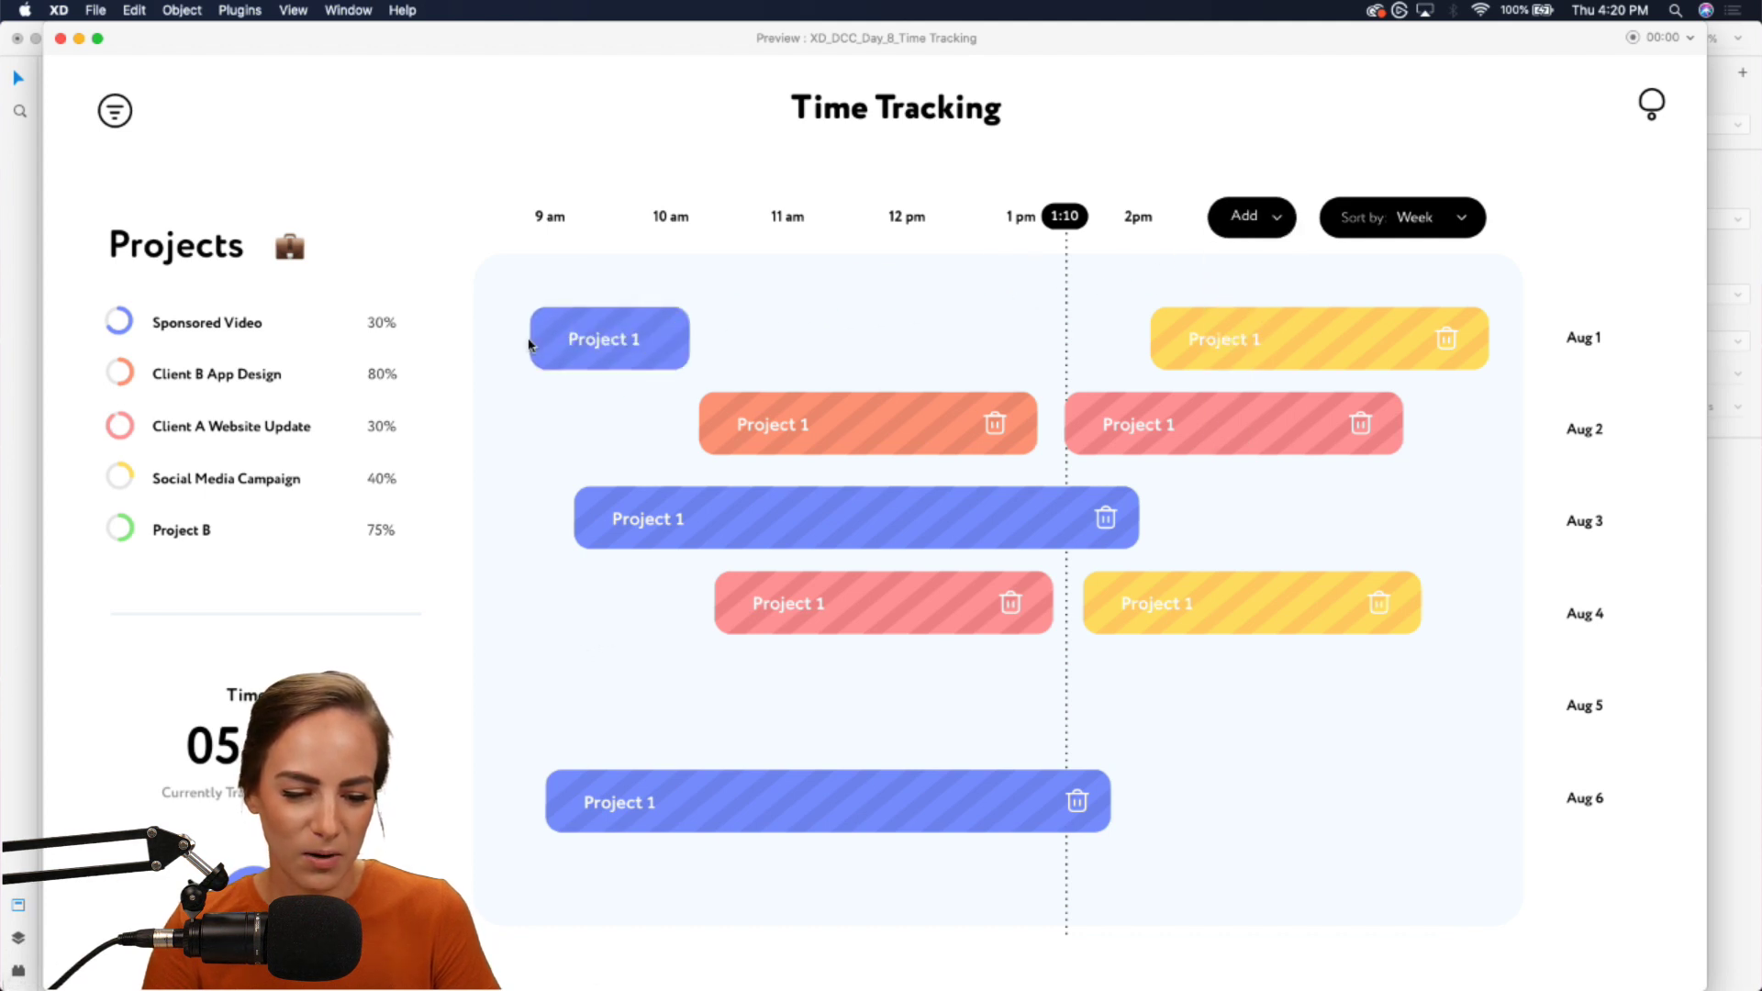
left_click_drag(691, 343, 1065, 333)
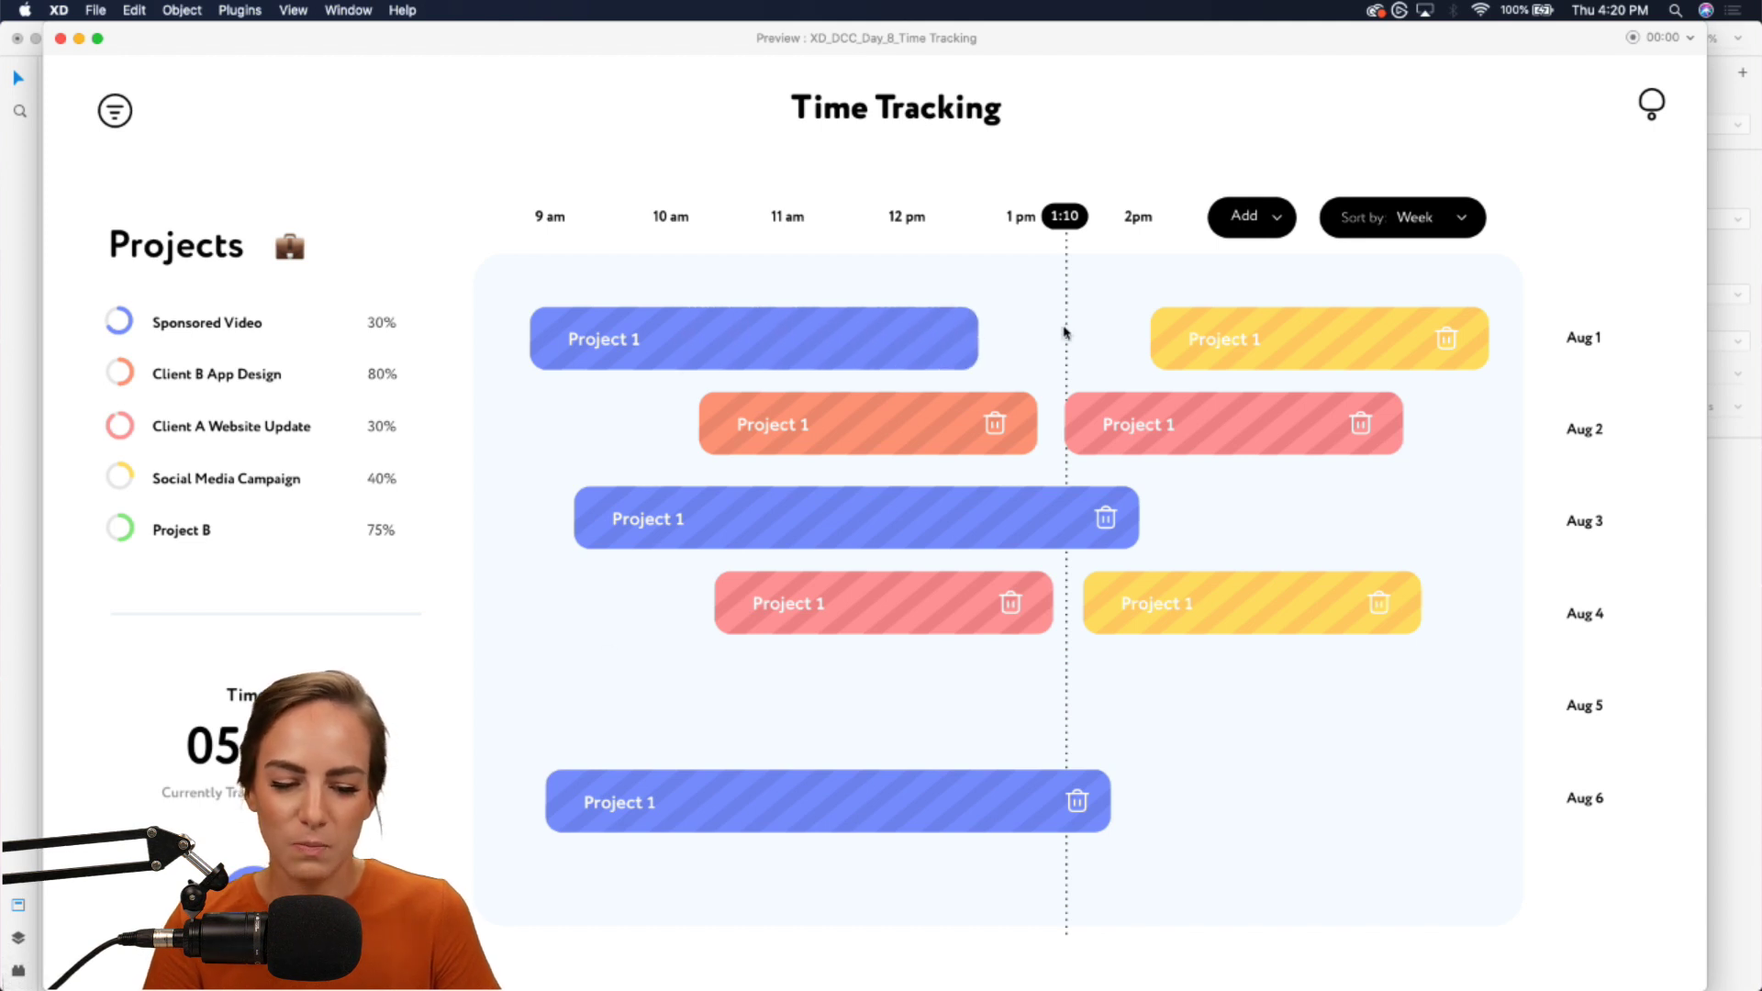
- Close the preview and save the document
left_click(60, 38)
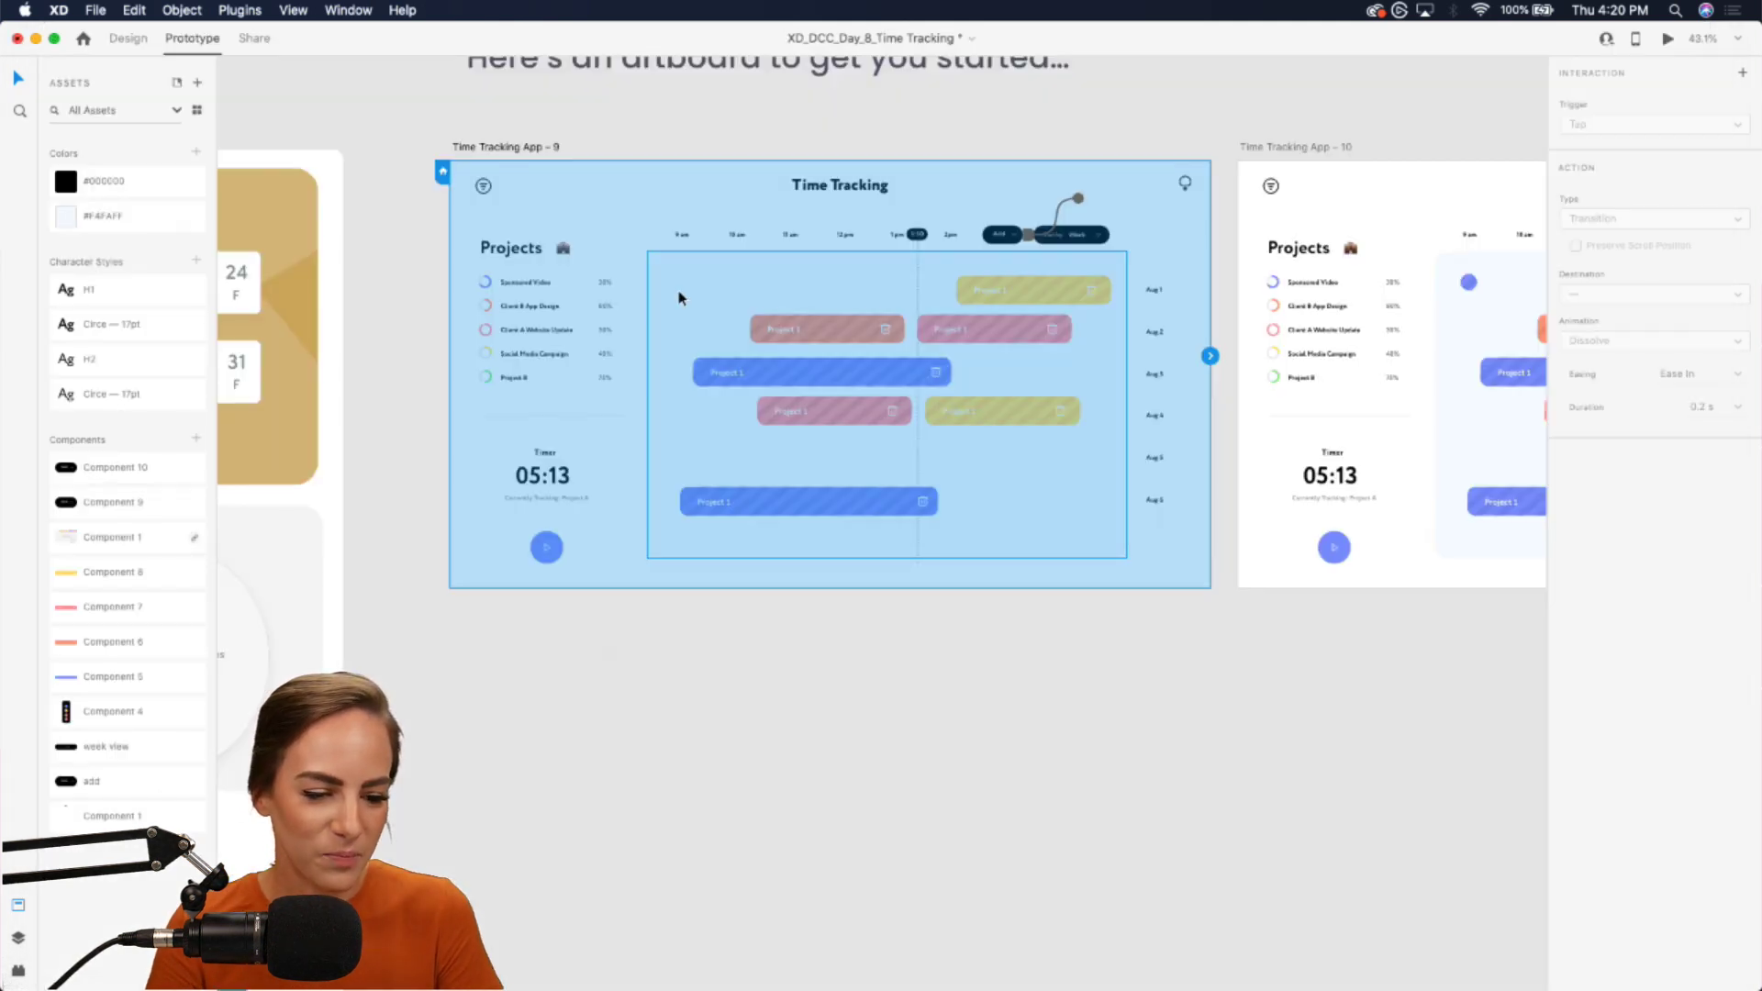
left_click(443, 142)
key("super+s")
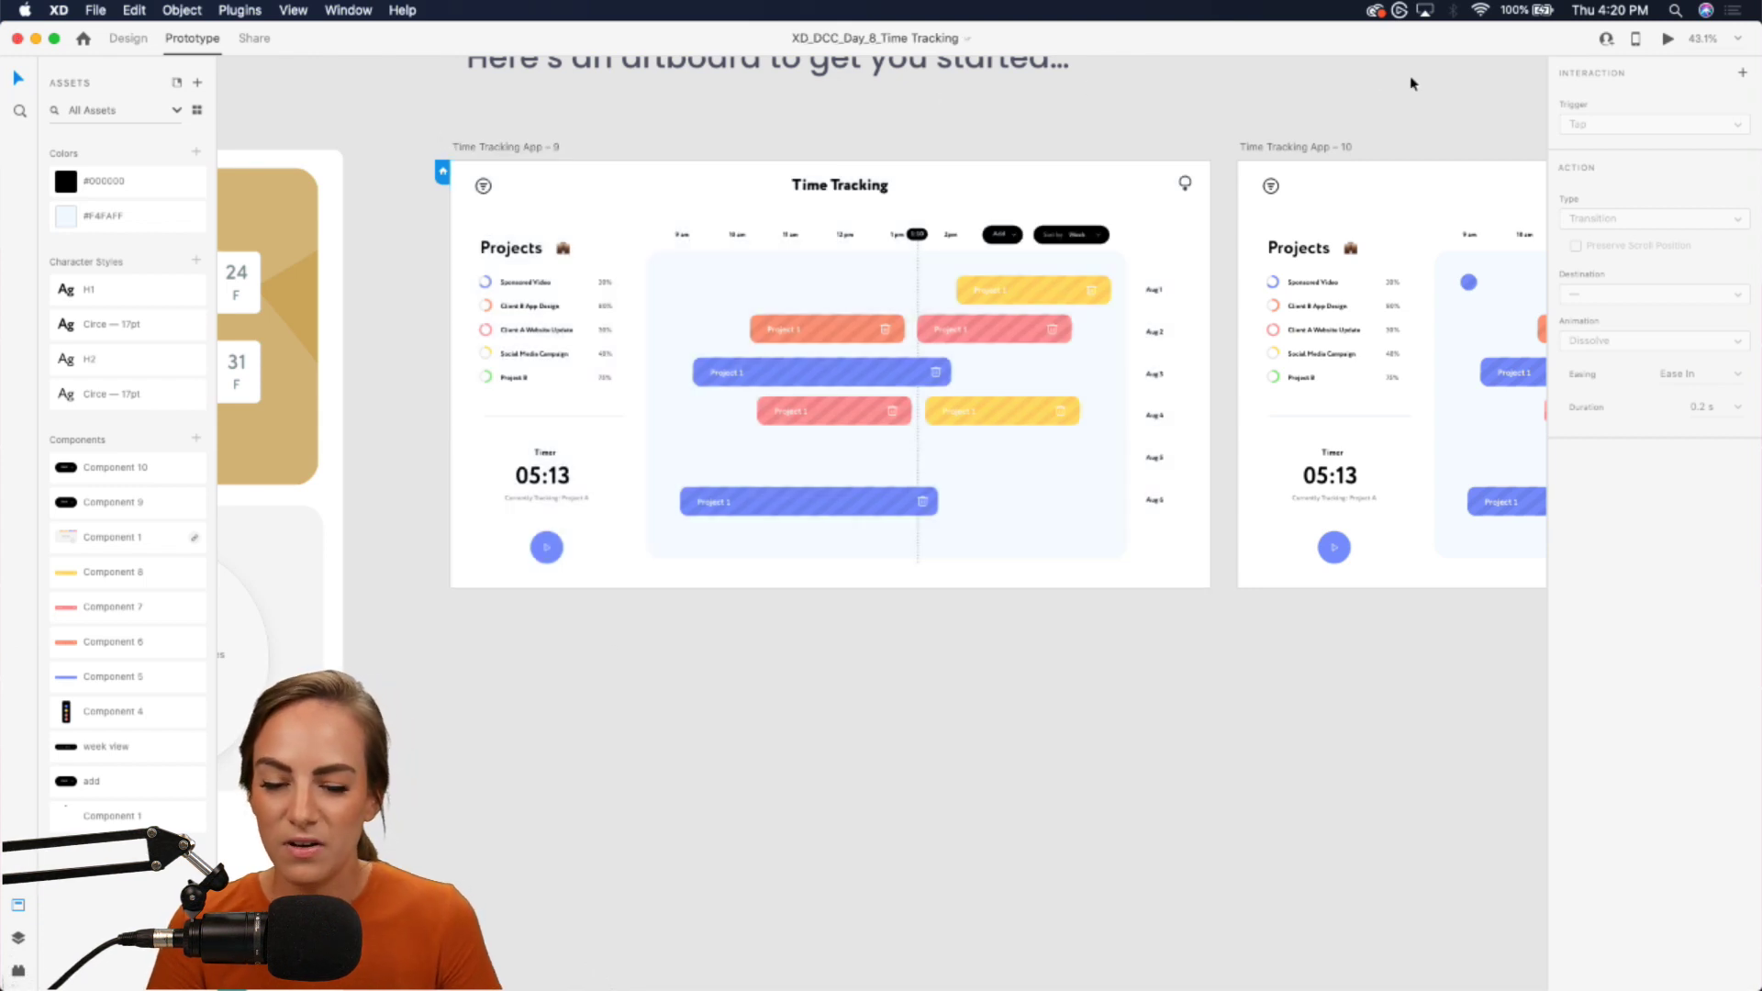
- Record a short preview clip of adding the blue project to the Aug 1 row, and close the preview
left_click(1668, 41)
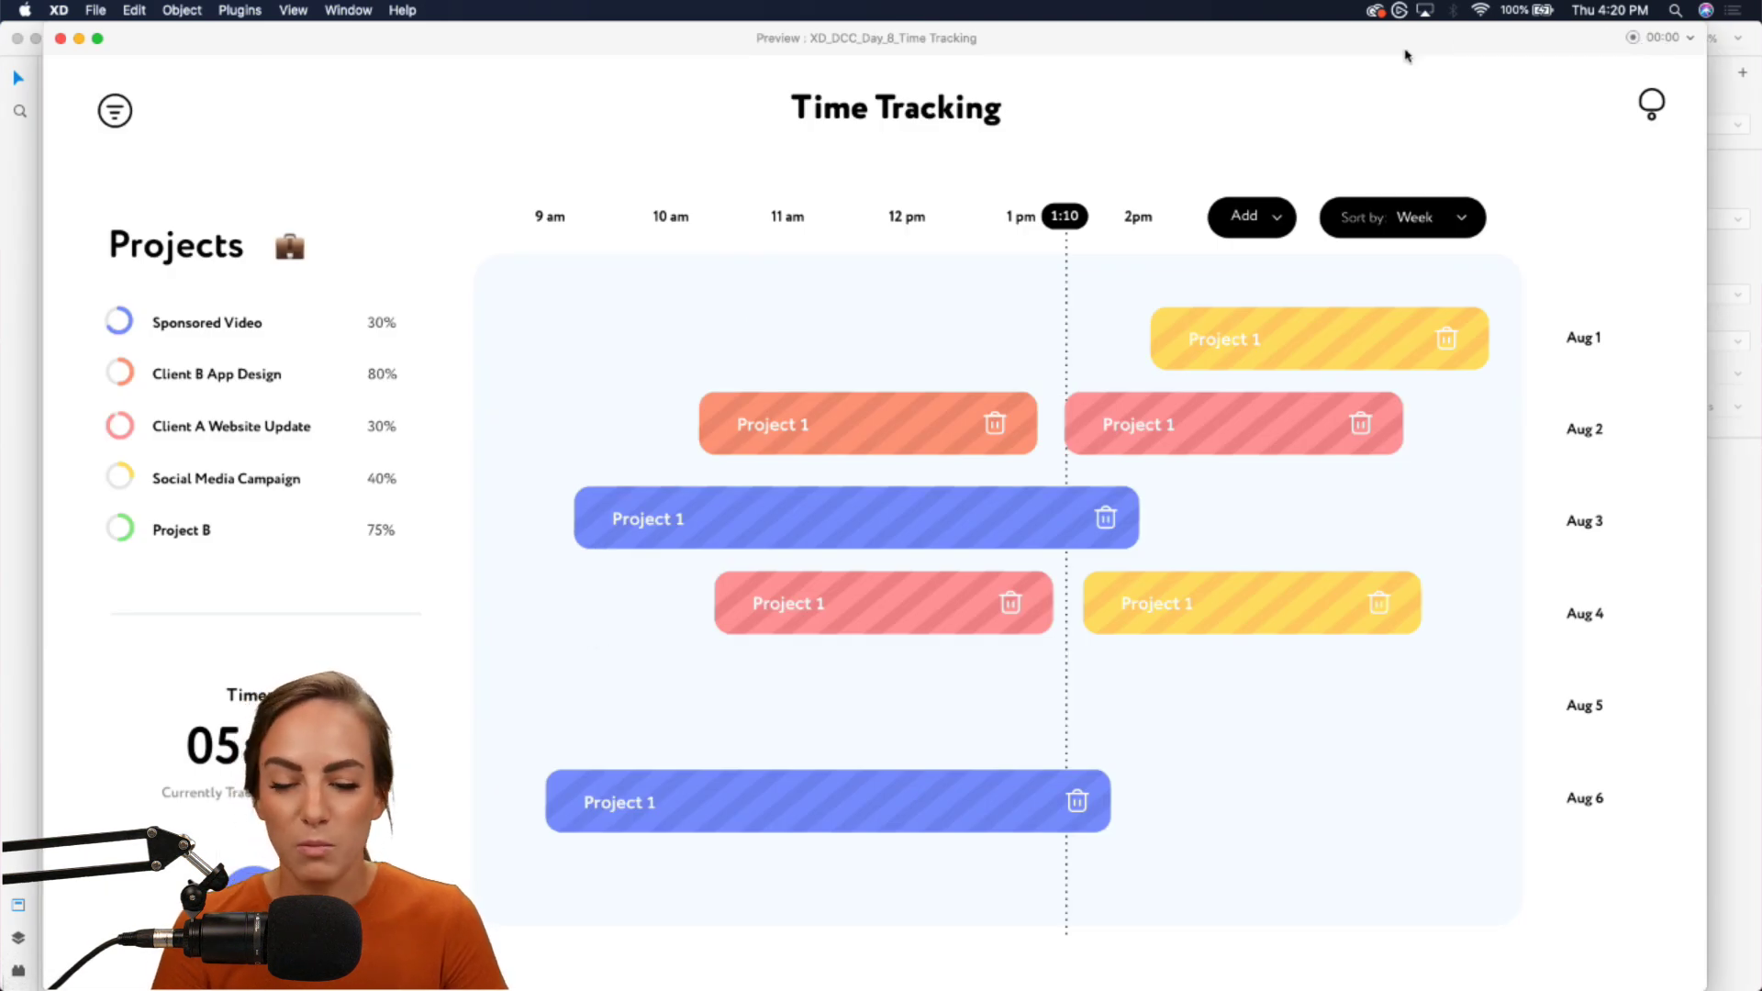
left_click(1634, 39)
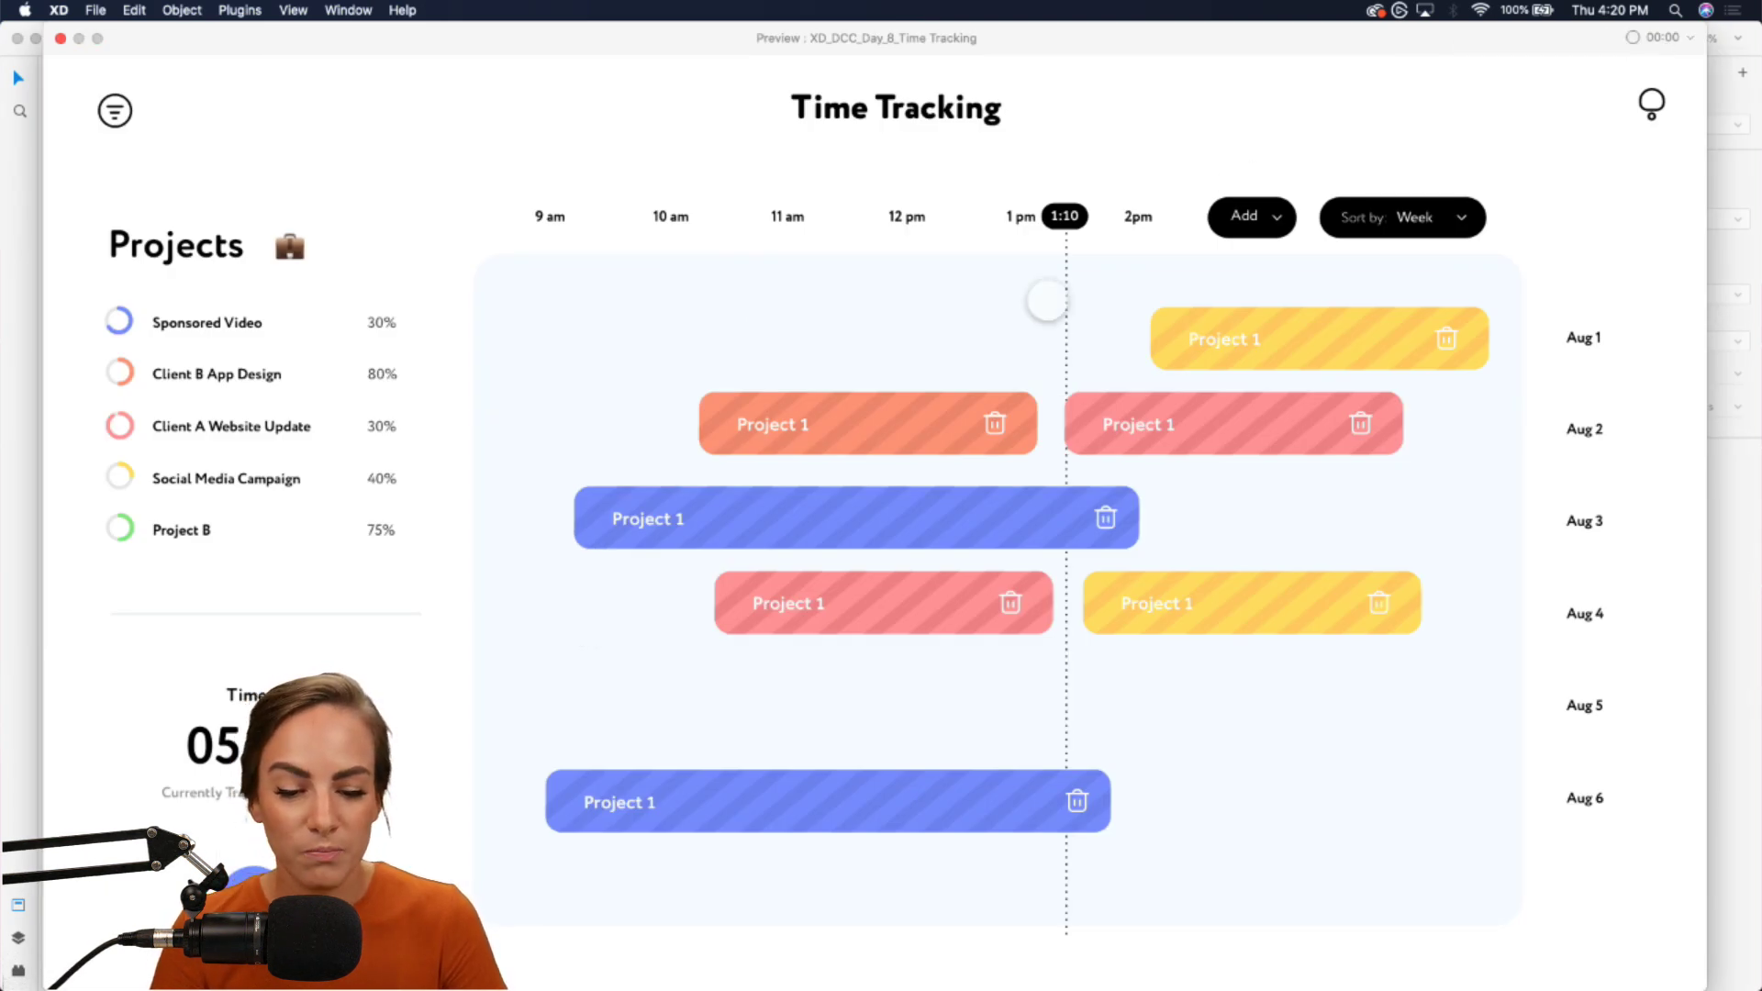
left_click(1272, 217)
left_click_drag(1264, 264, 647, 321)
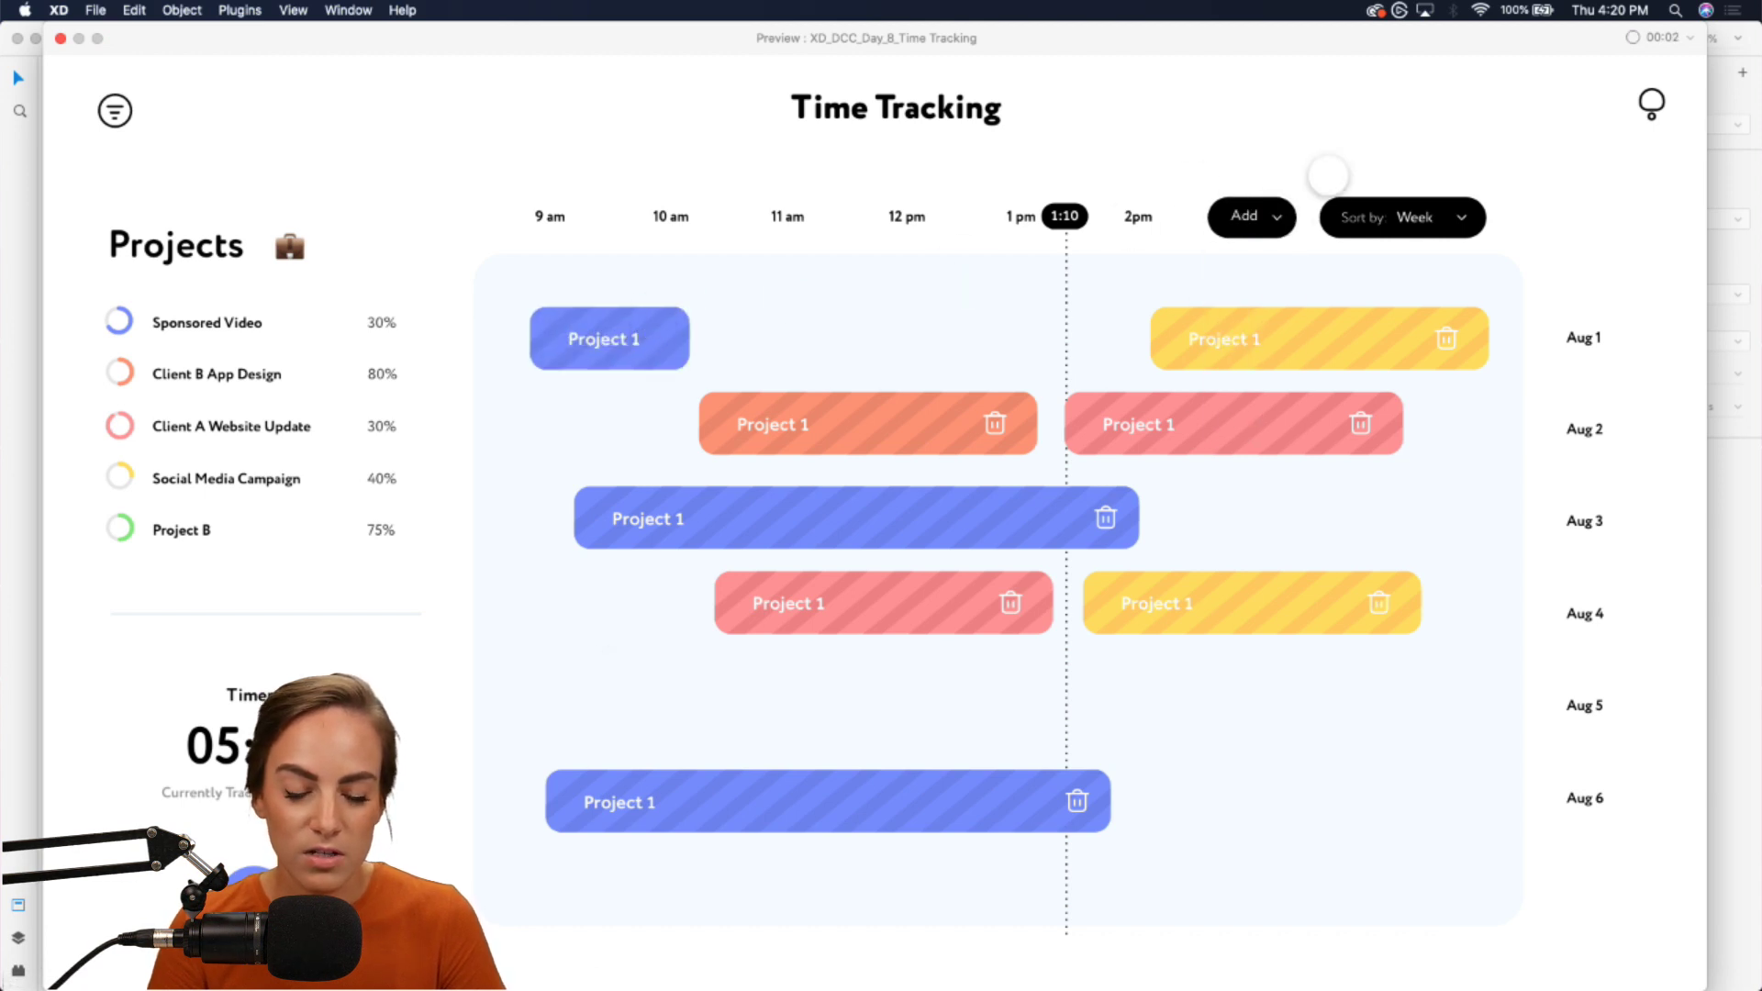
left_click(1635, 39)
left_click(1139, 721)
left_click(61, 39)
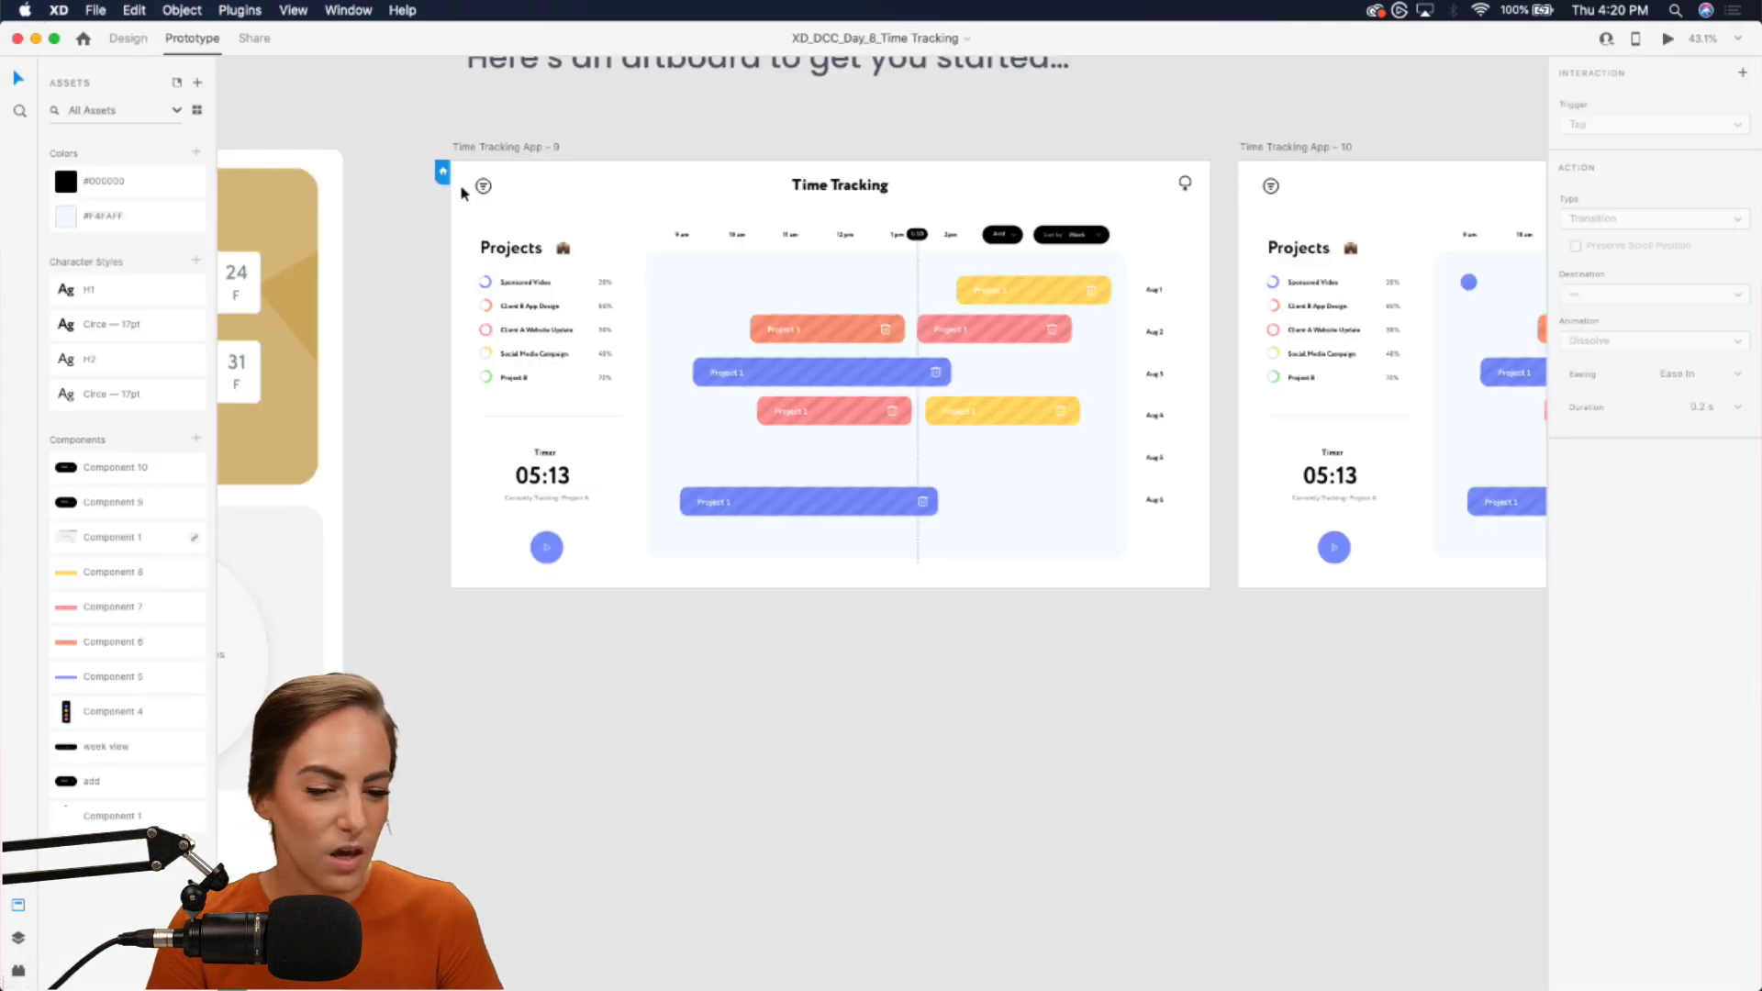
- Open the share settings for the four artboards and review the link's View Setting options
left_click(254, 39)
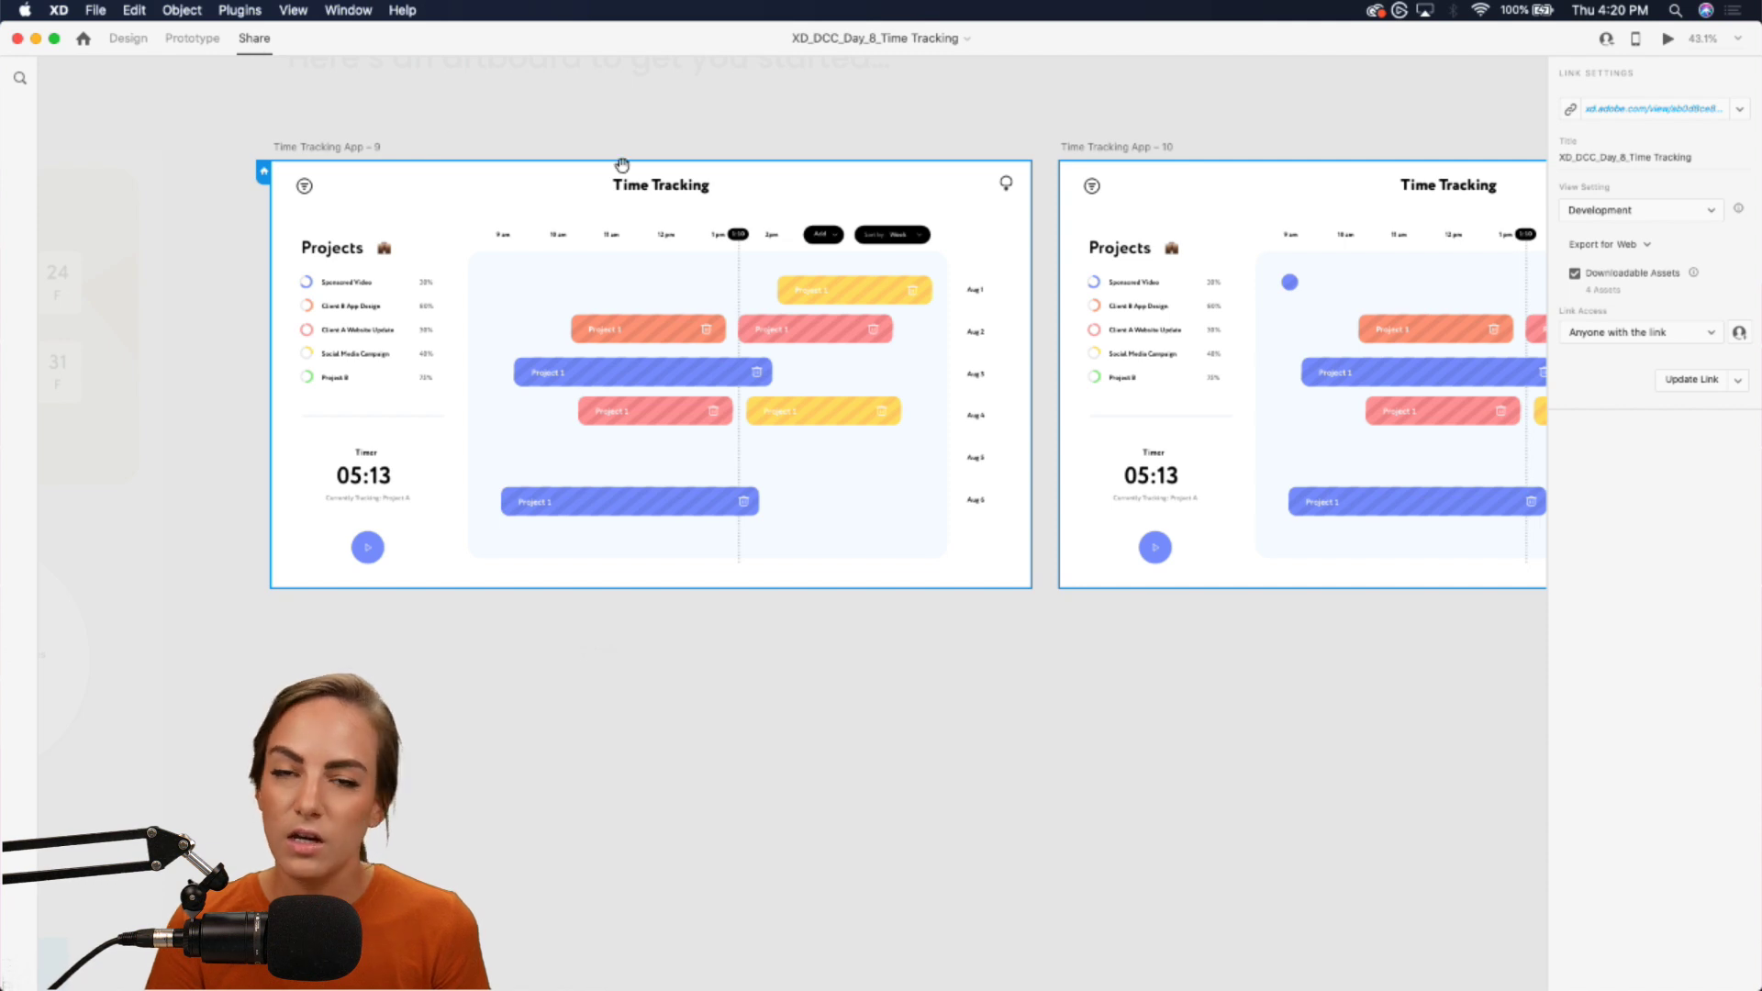
scroll(622, 165, "down", 5)
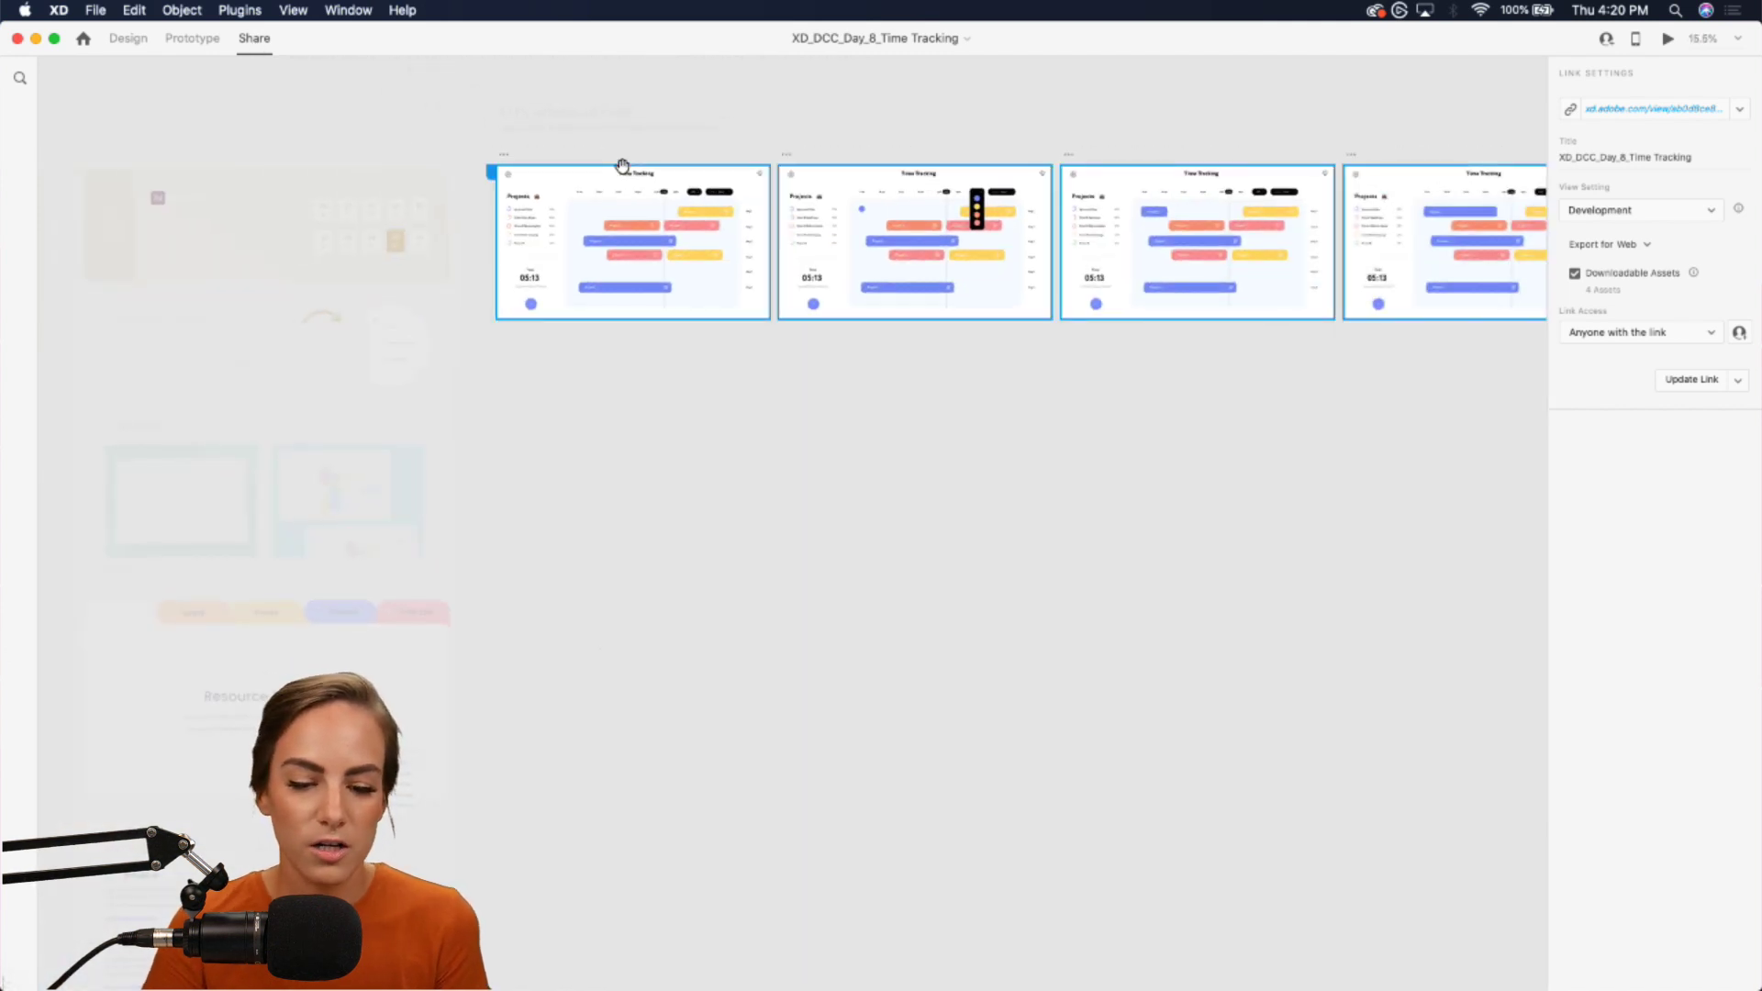
scroll(622, 165, "up", 4)
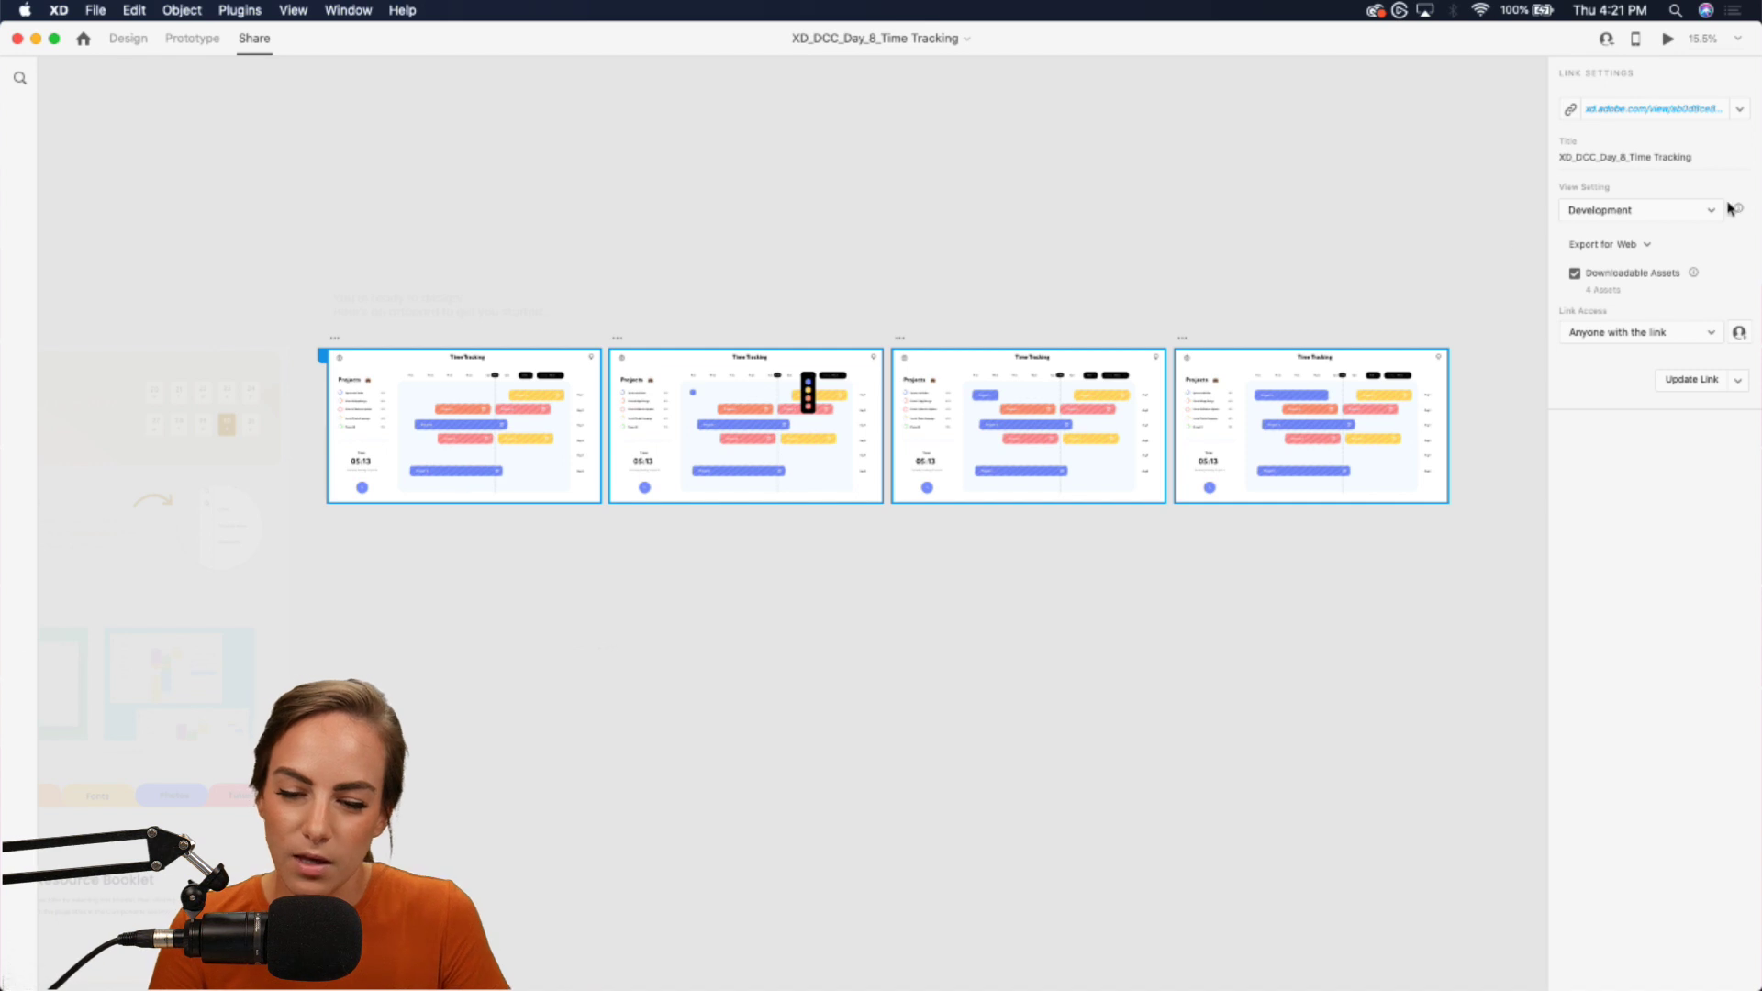
left_click(1632, 214)
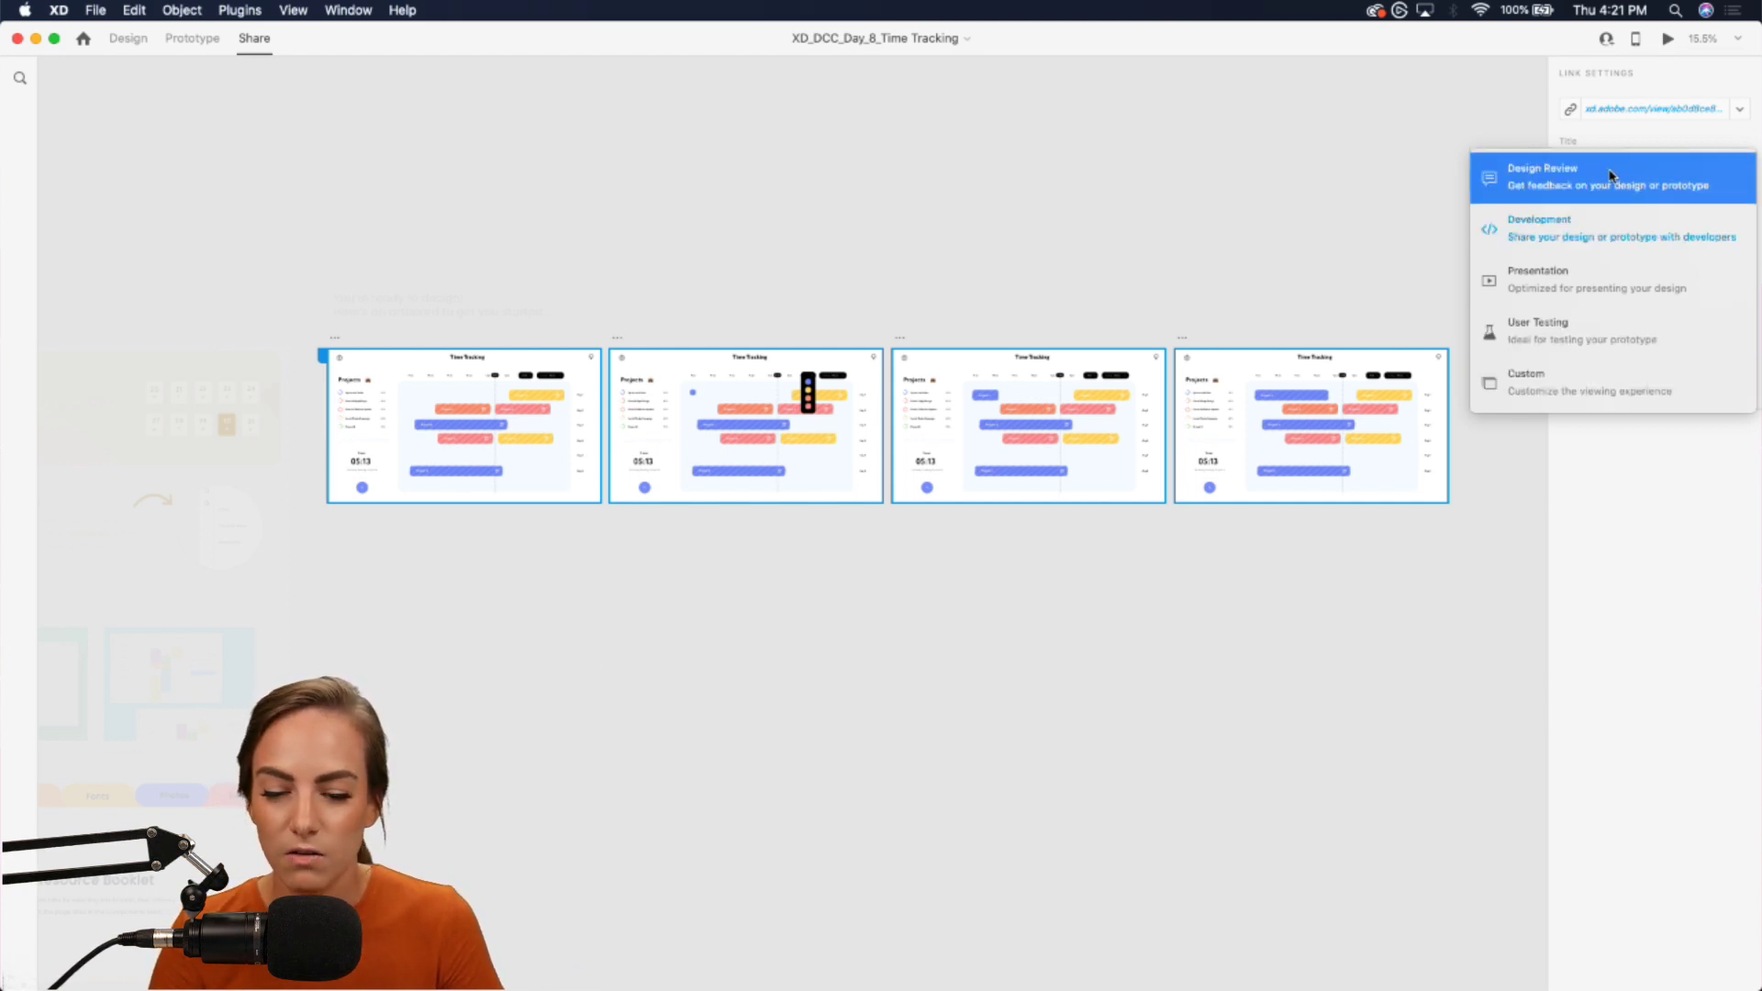
left_click(1162, 865)
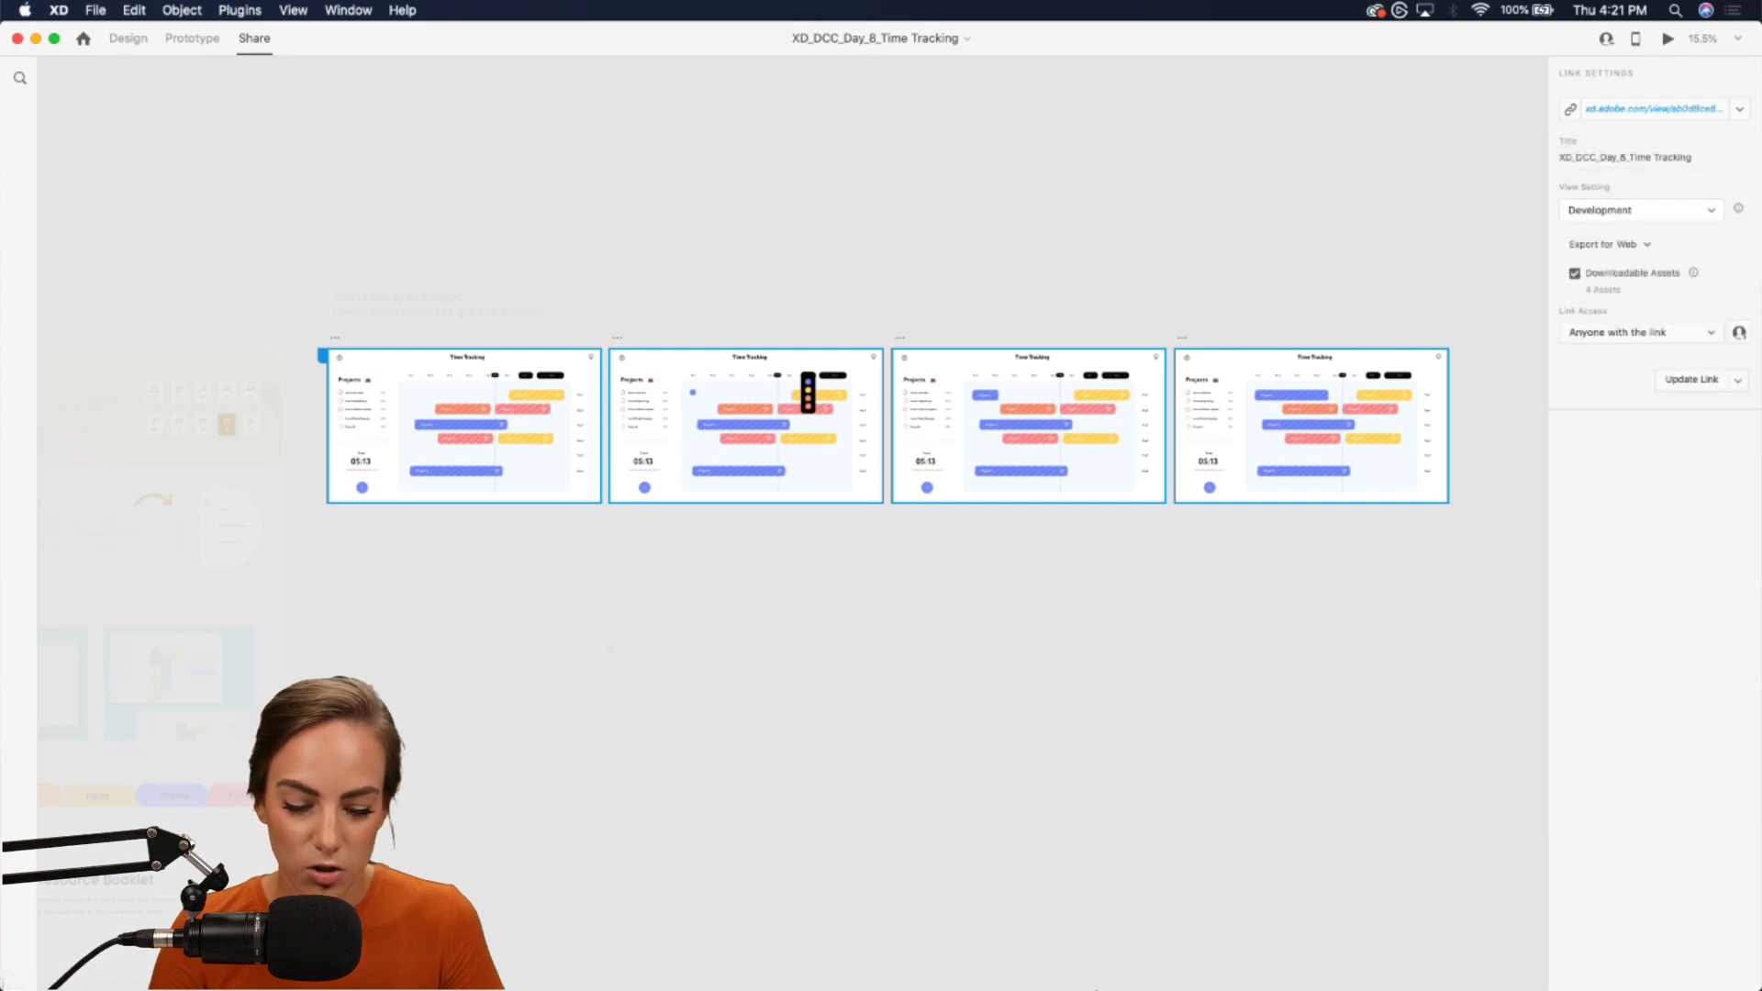
- Switch to Chrome and examine the shared prototype's character styles, colors and comments
left_click(1131, 964)
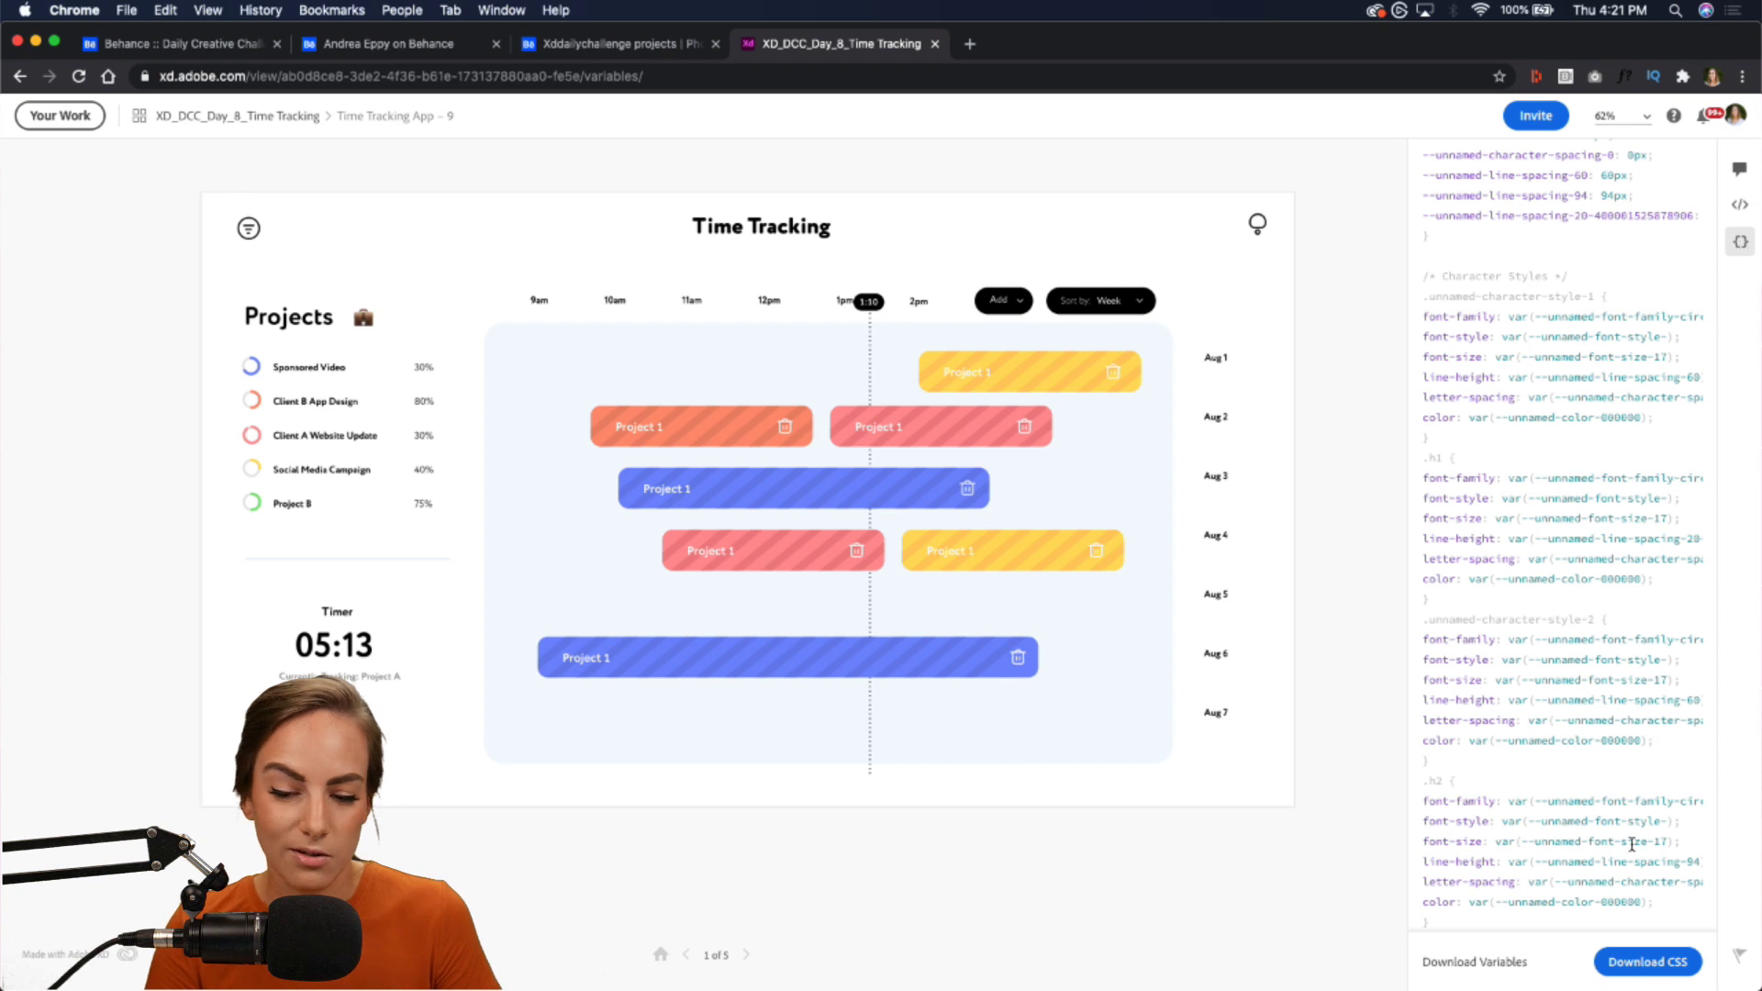
left_click(1739, 206)
scroll(1537, 894, "down", 5)
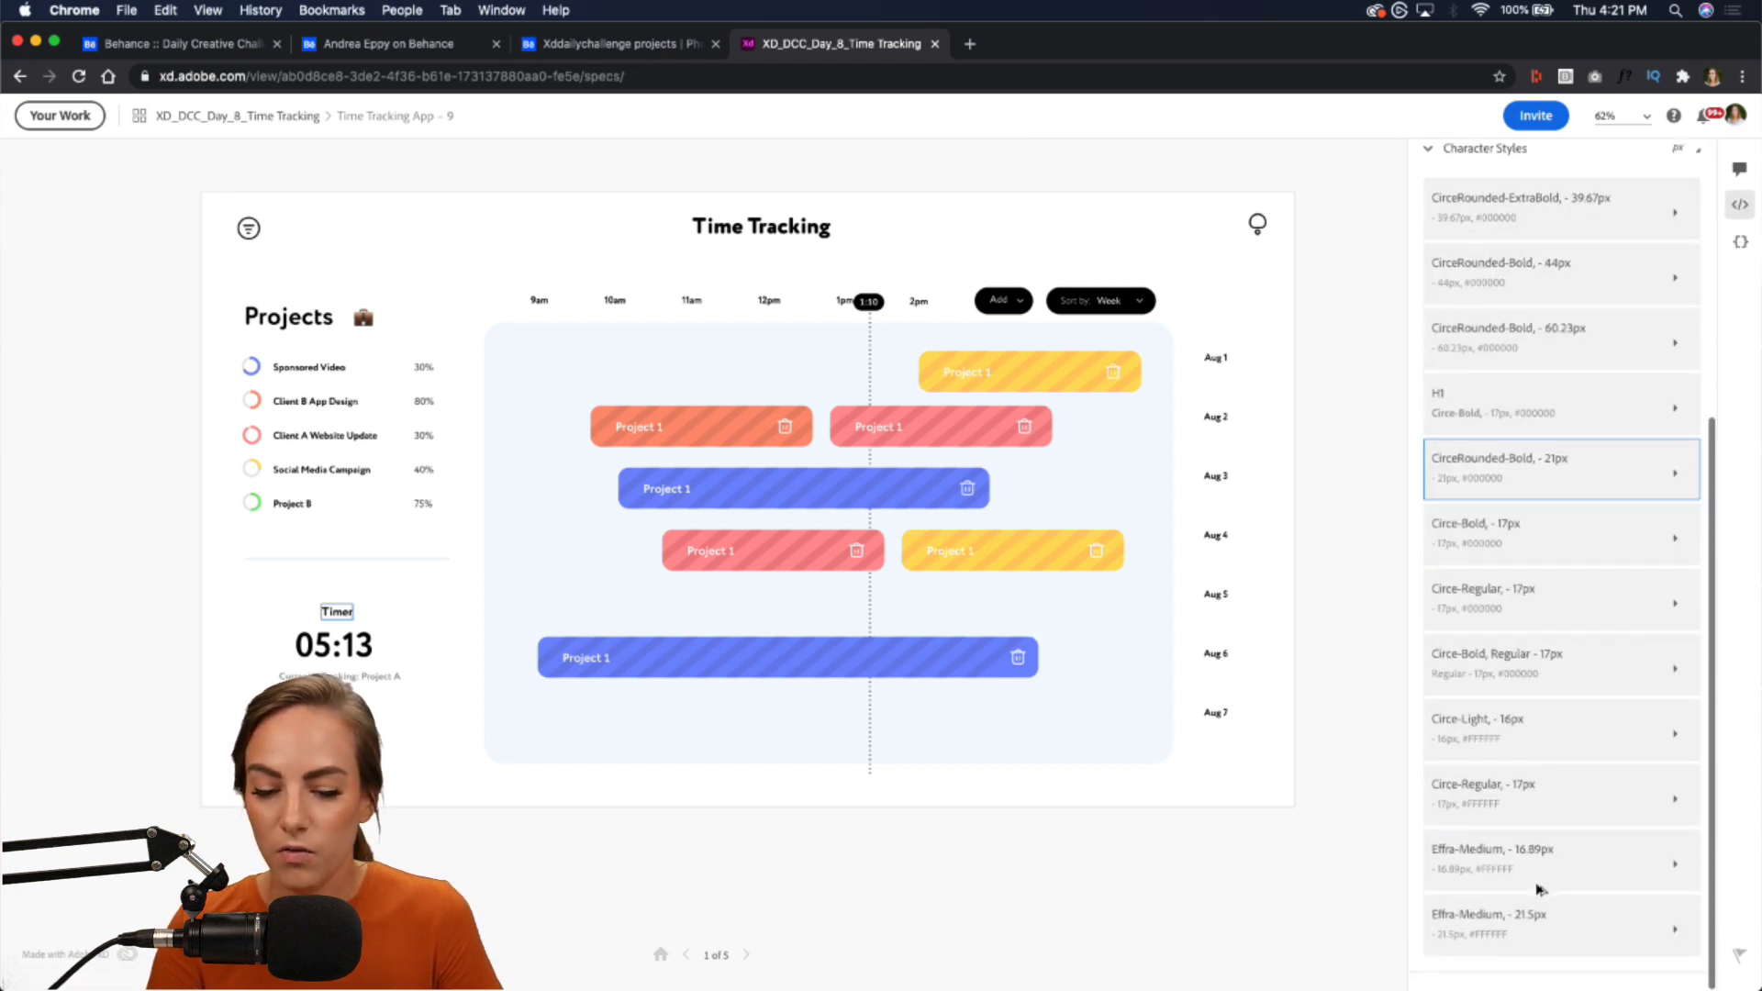
scroll(1539, 888, "up", 5)
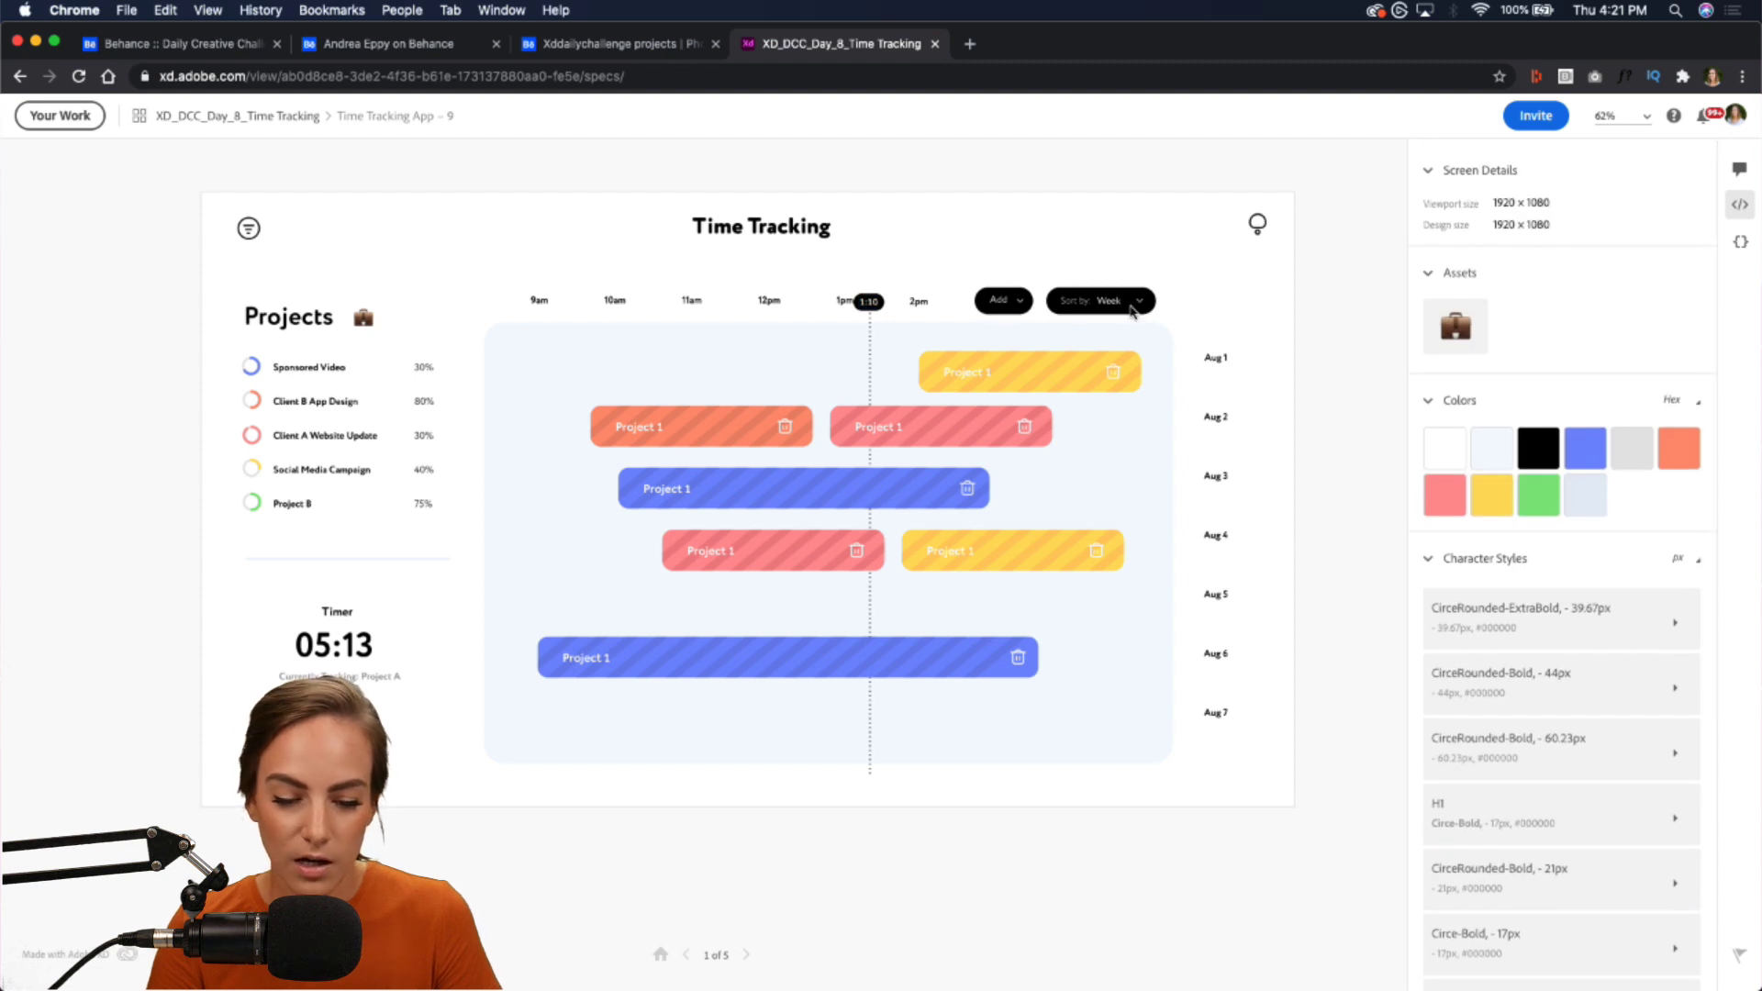
mouse_move(1549, 447)
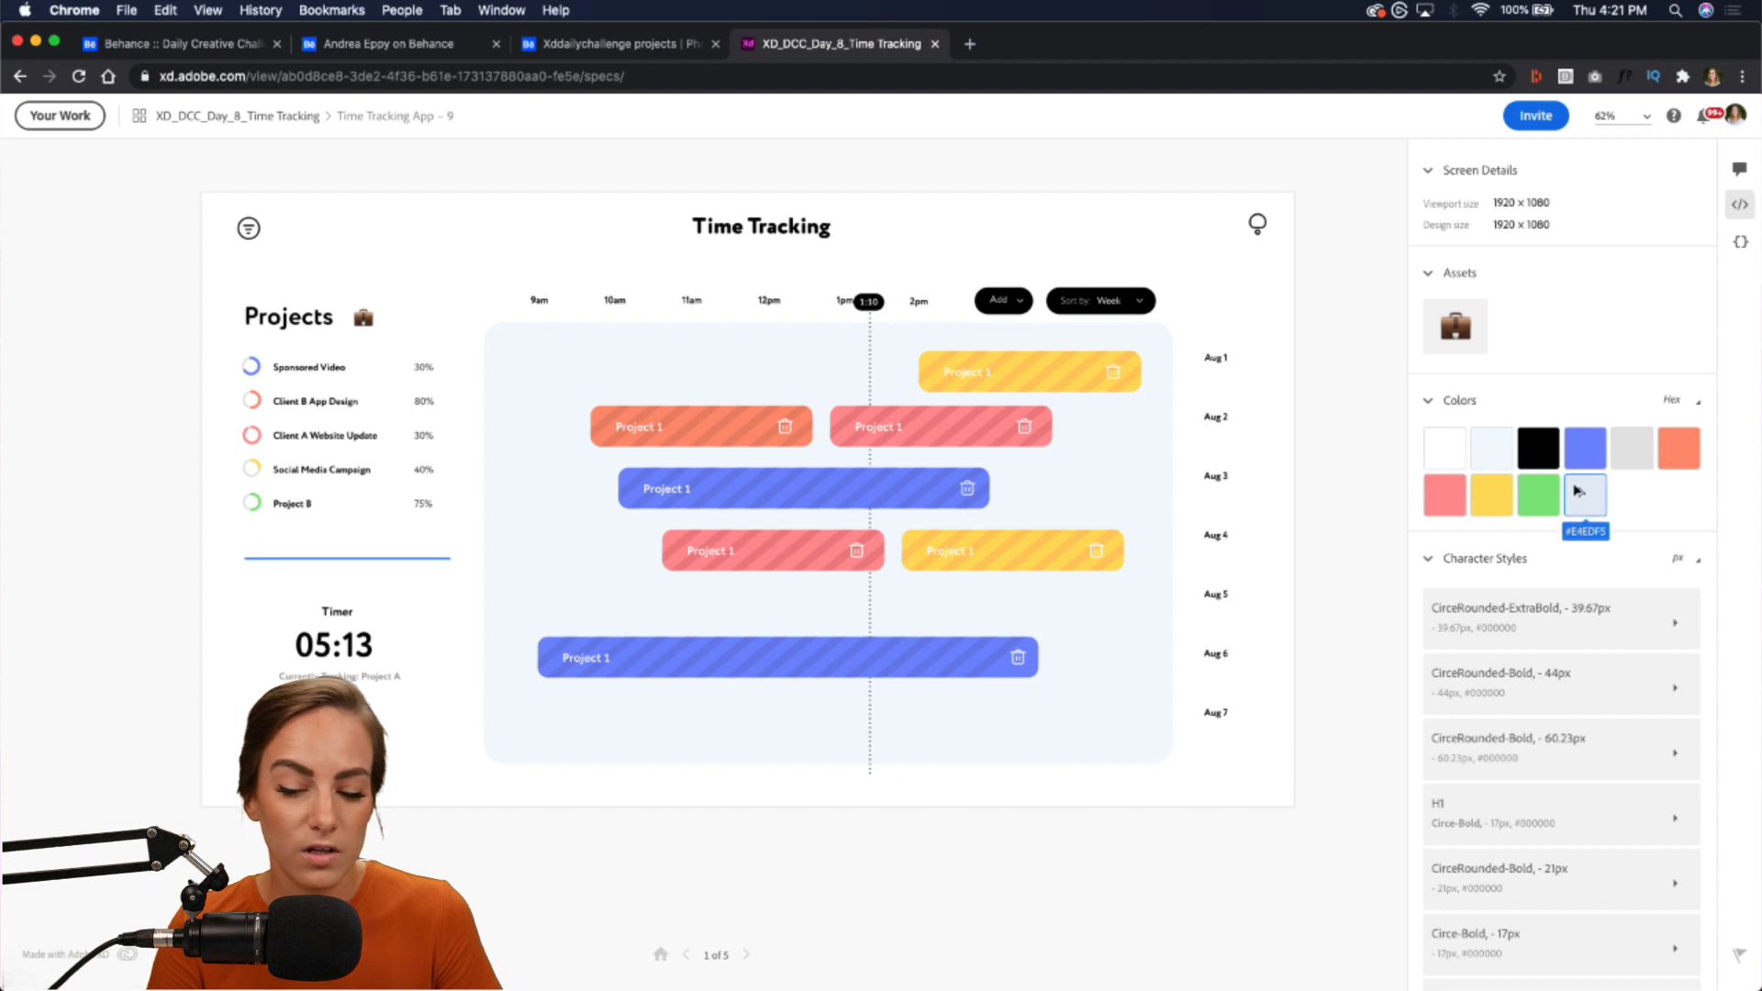
left_click(1739, 168)
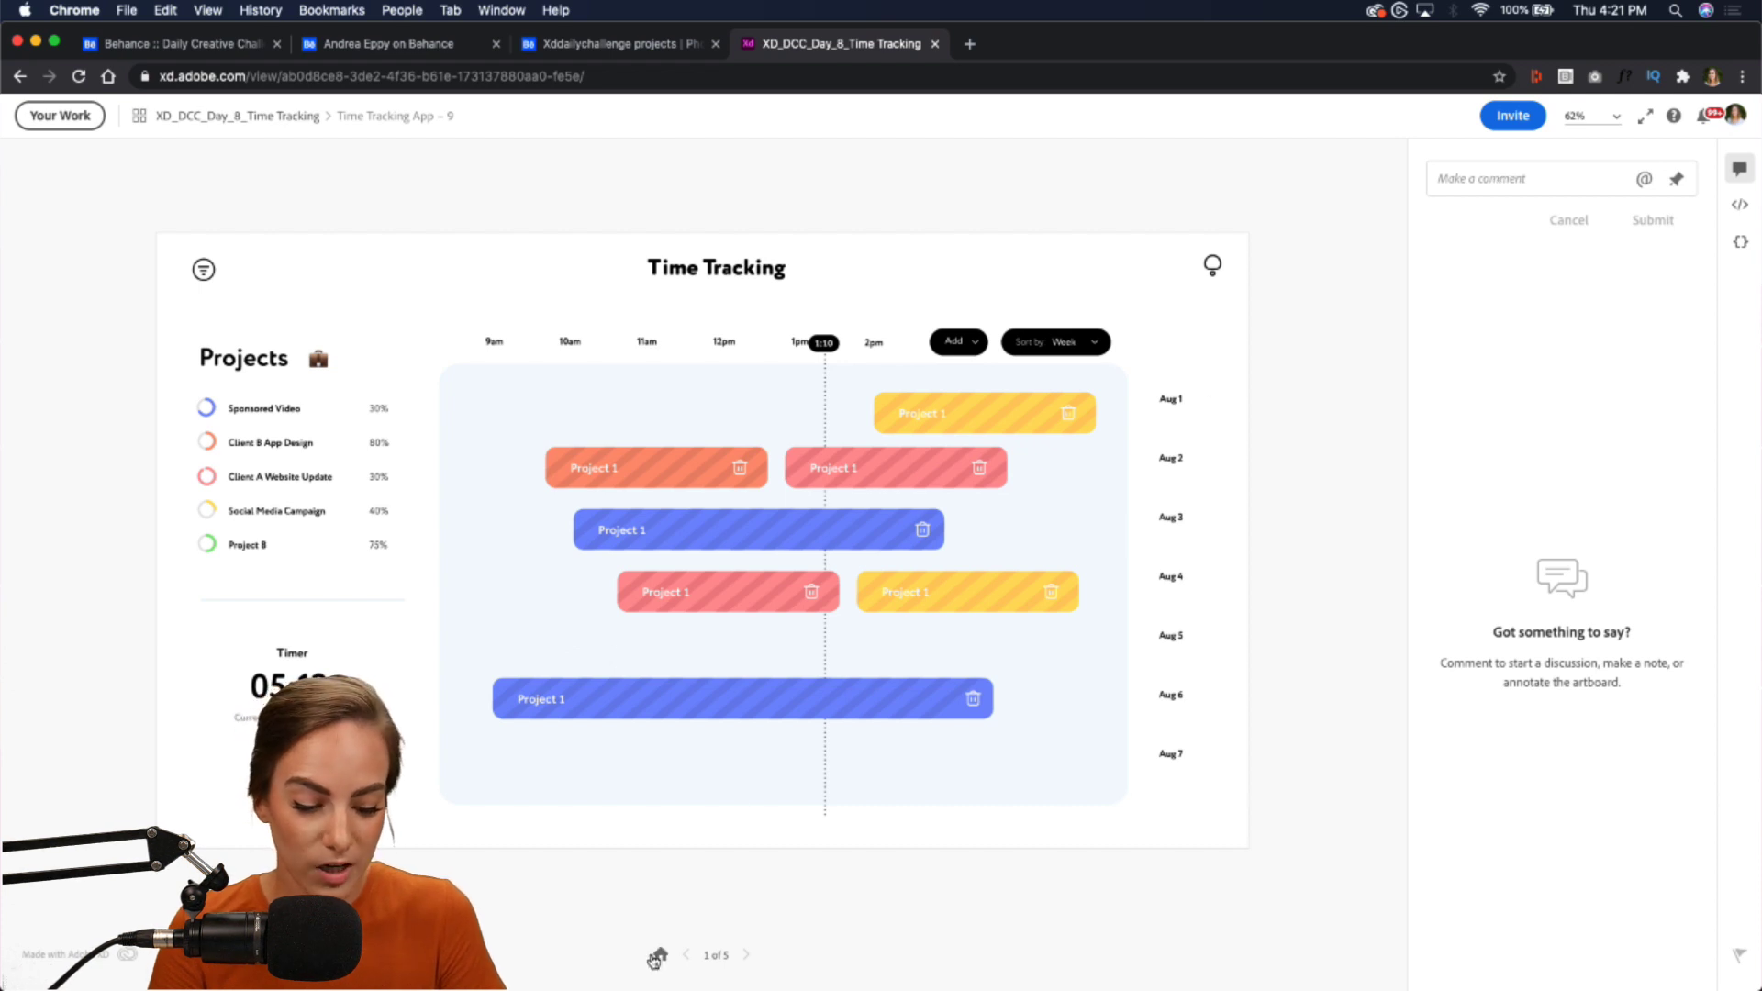
- Test the shared prototype by adding the blue project to the Aug 1 row
left_click(975, 353)
left_click_drag(959, 371, 469, 384)
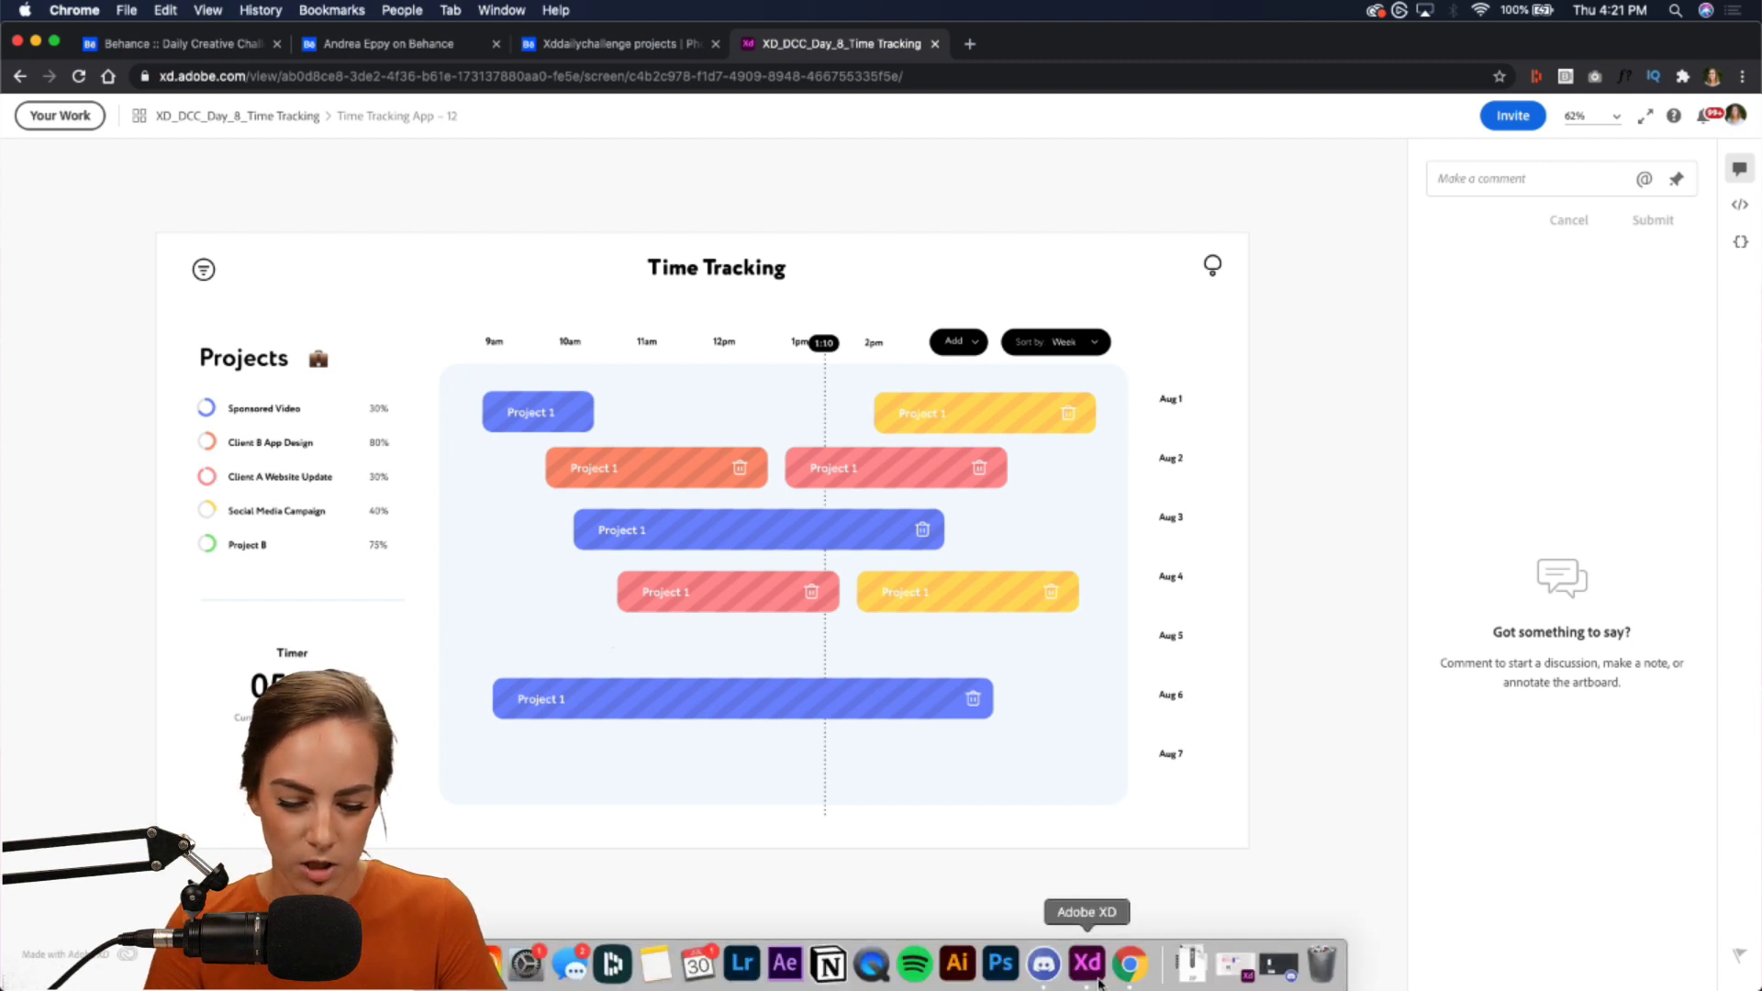
- Switch to Adobe XD and view the Time Tracking artboards up close in Design mode
left_click(1099, 982)
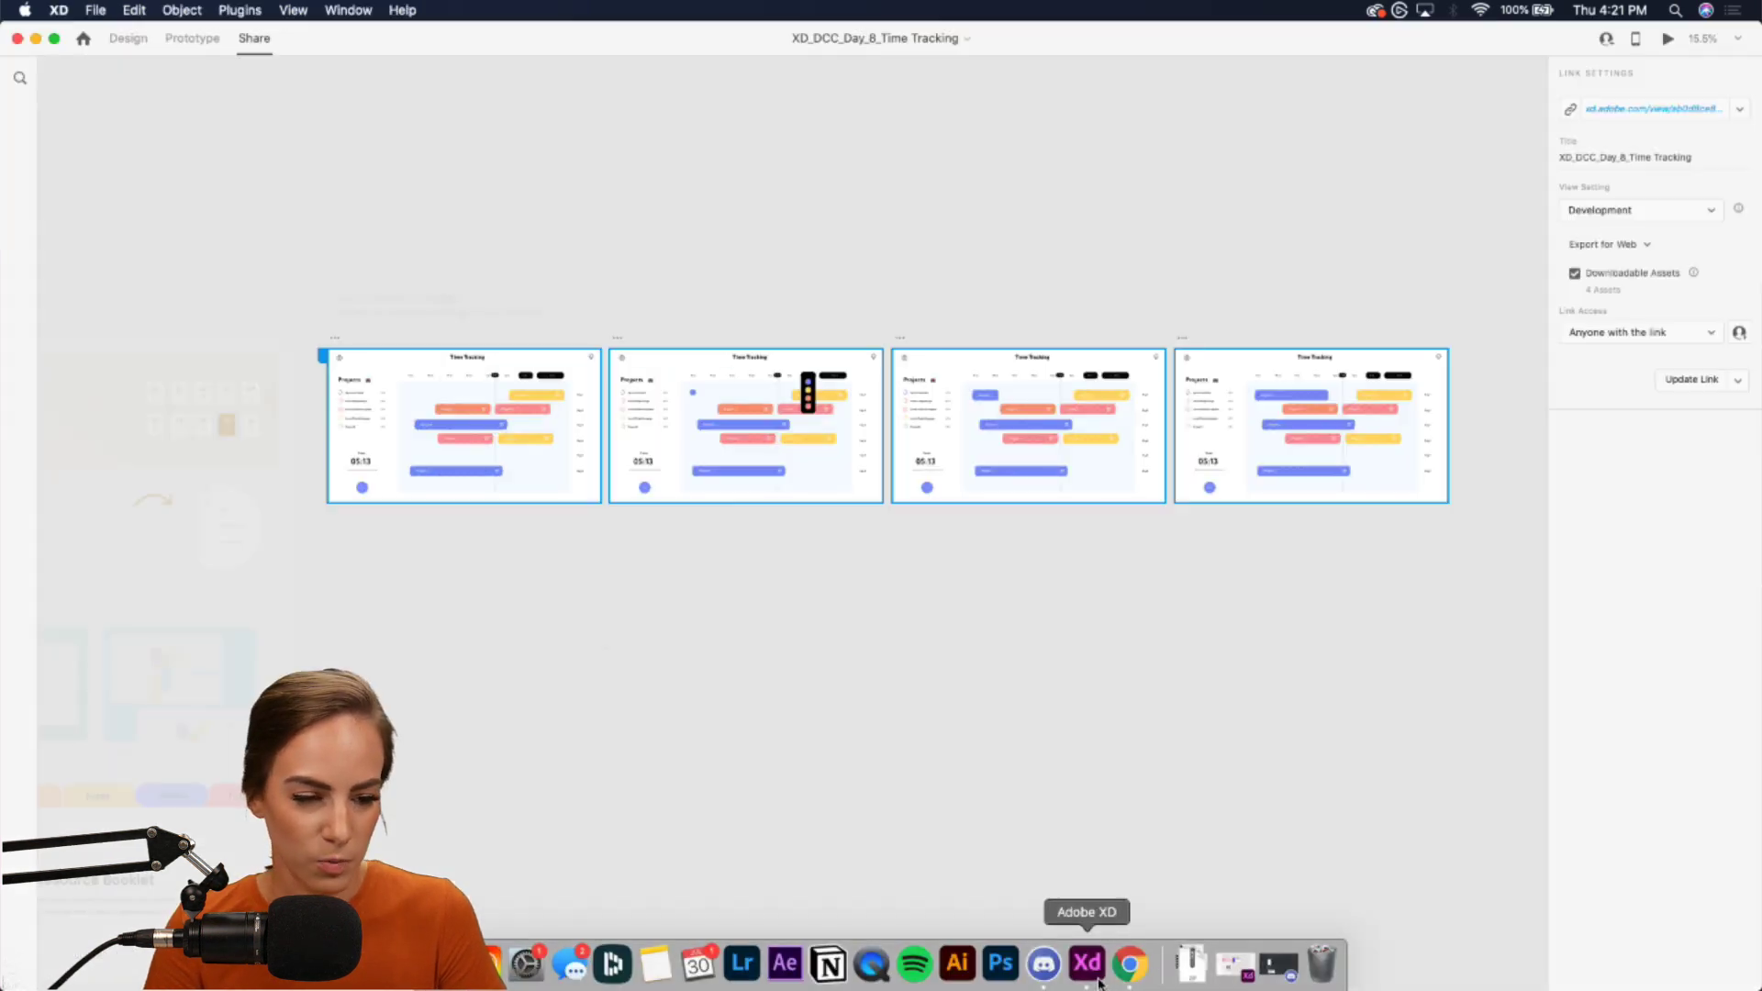
left_click(129, 39)
scroll(664, 285, "up", 5)
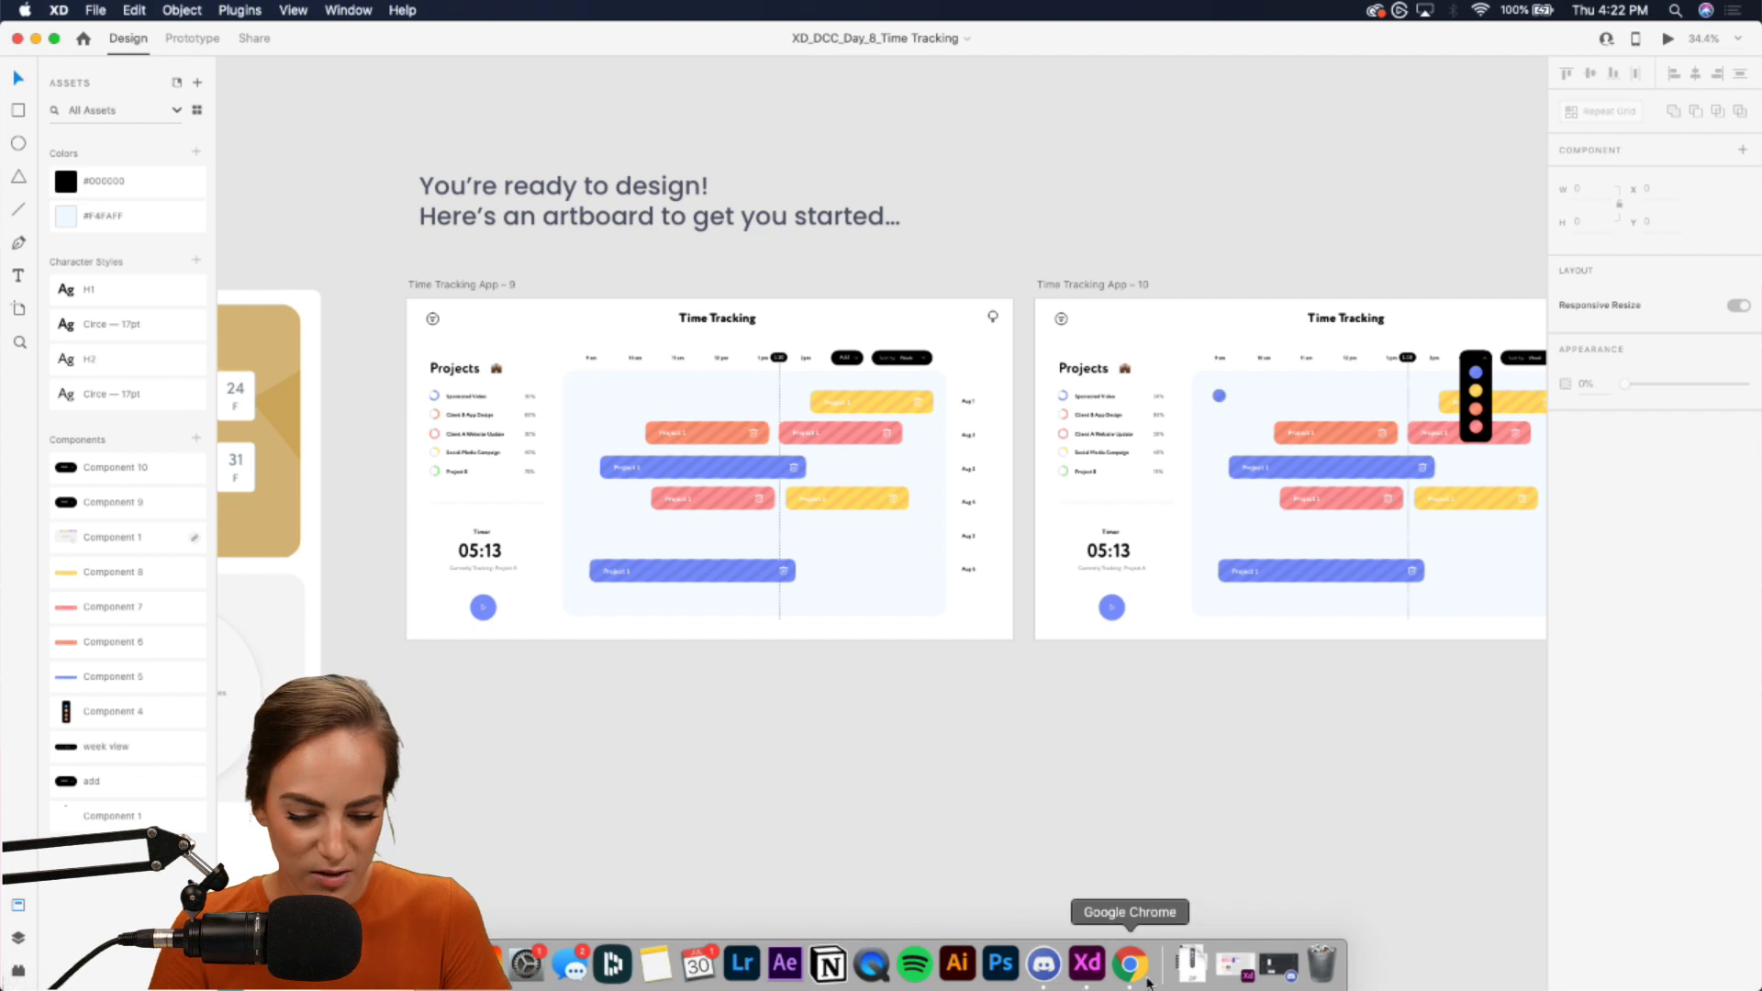
- Switch to Chrome and review the title, tags and tools settings of the June 8-19 challenge project on Behance, leaving them unsaved
left_click(1132, 964)
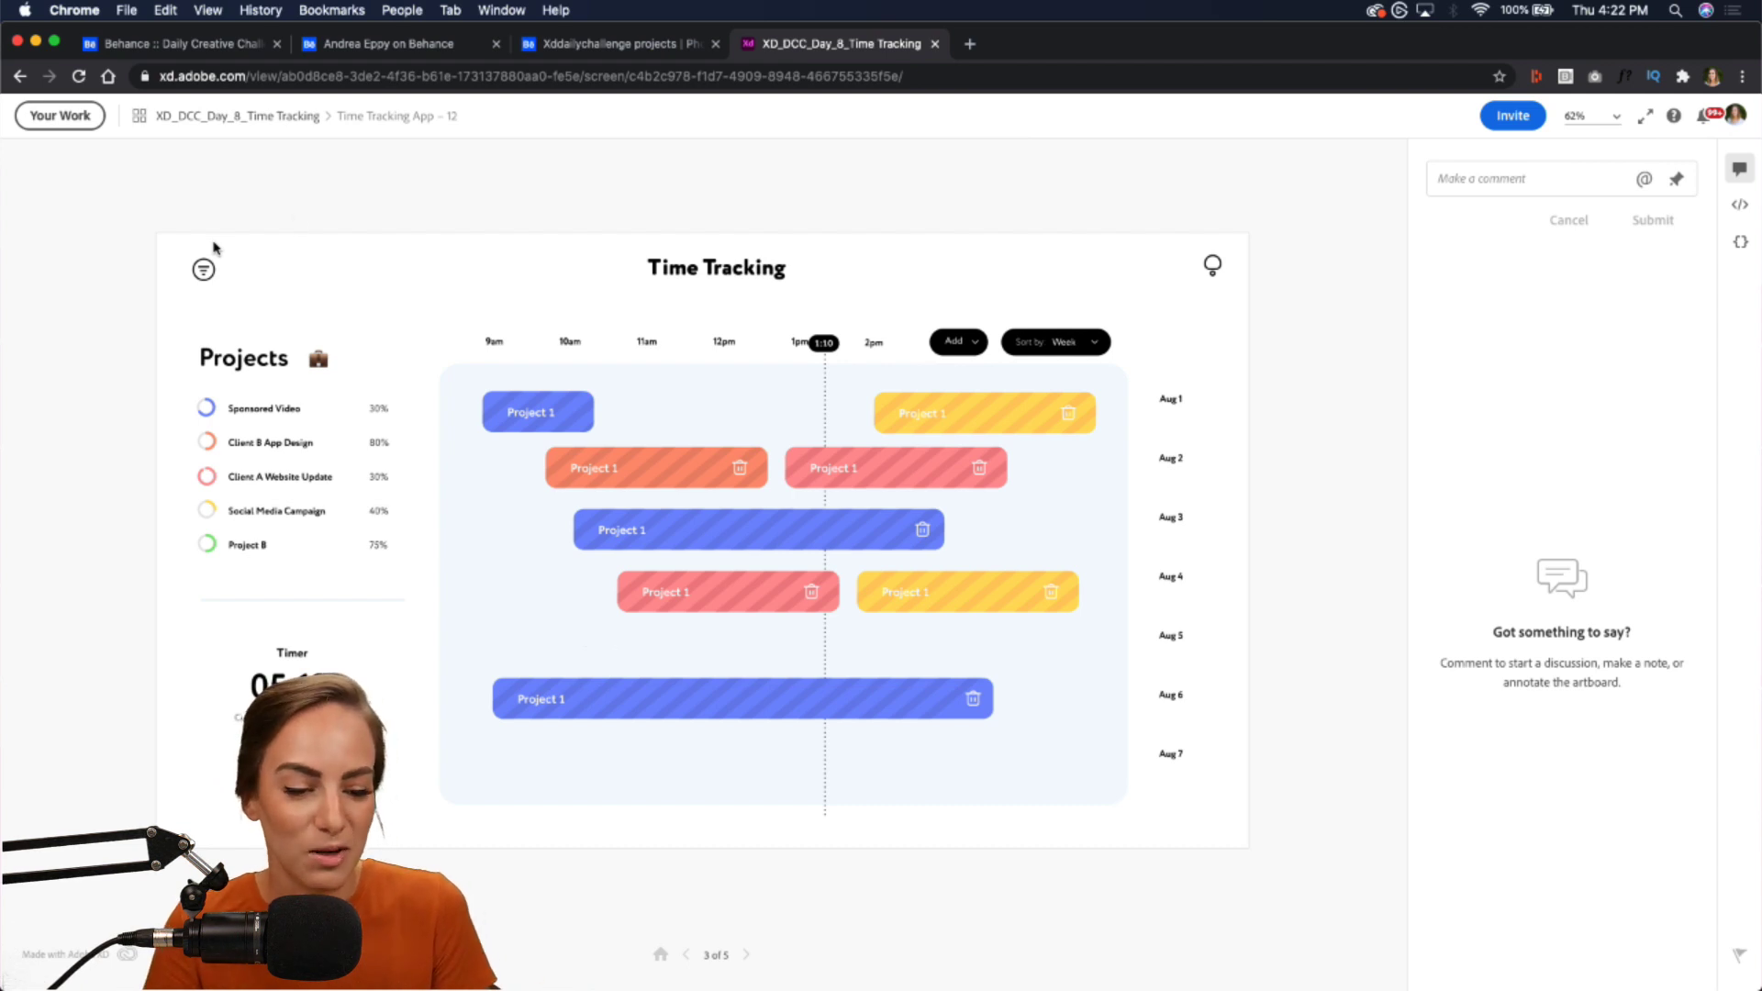
left_click(378, 51)
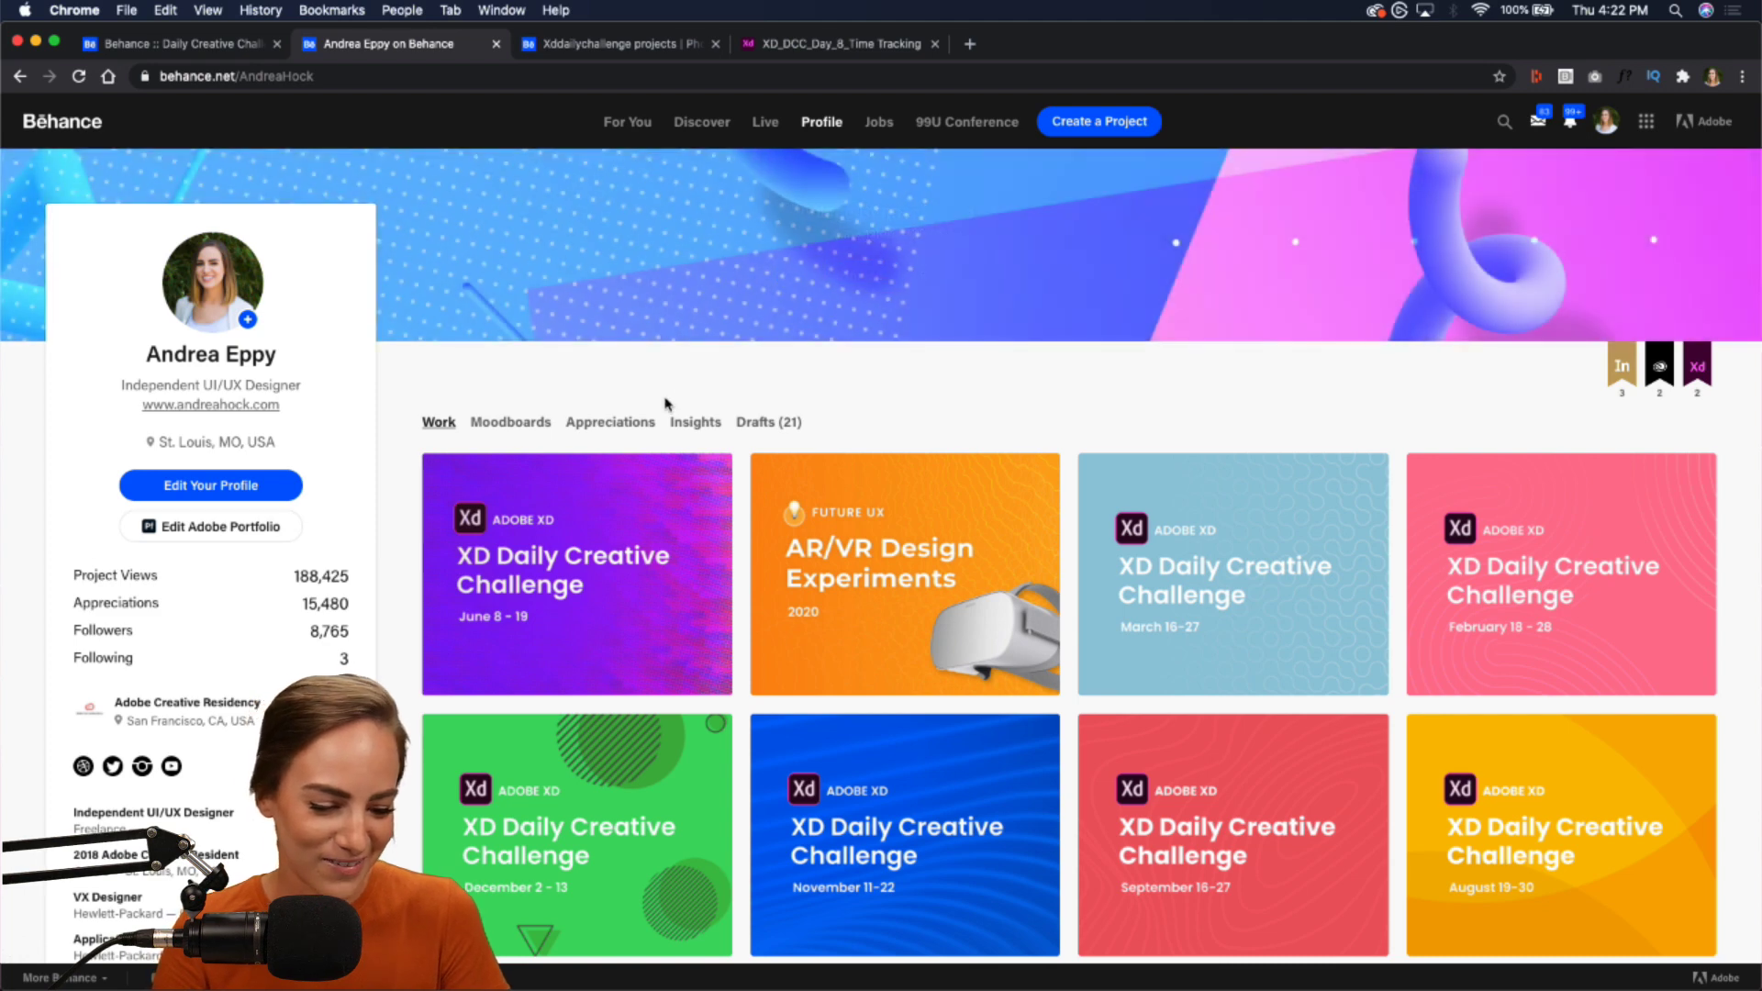
left_click(459, 484)
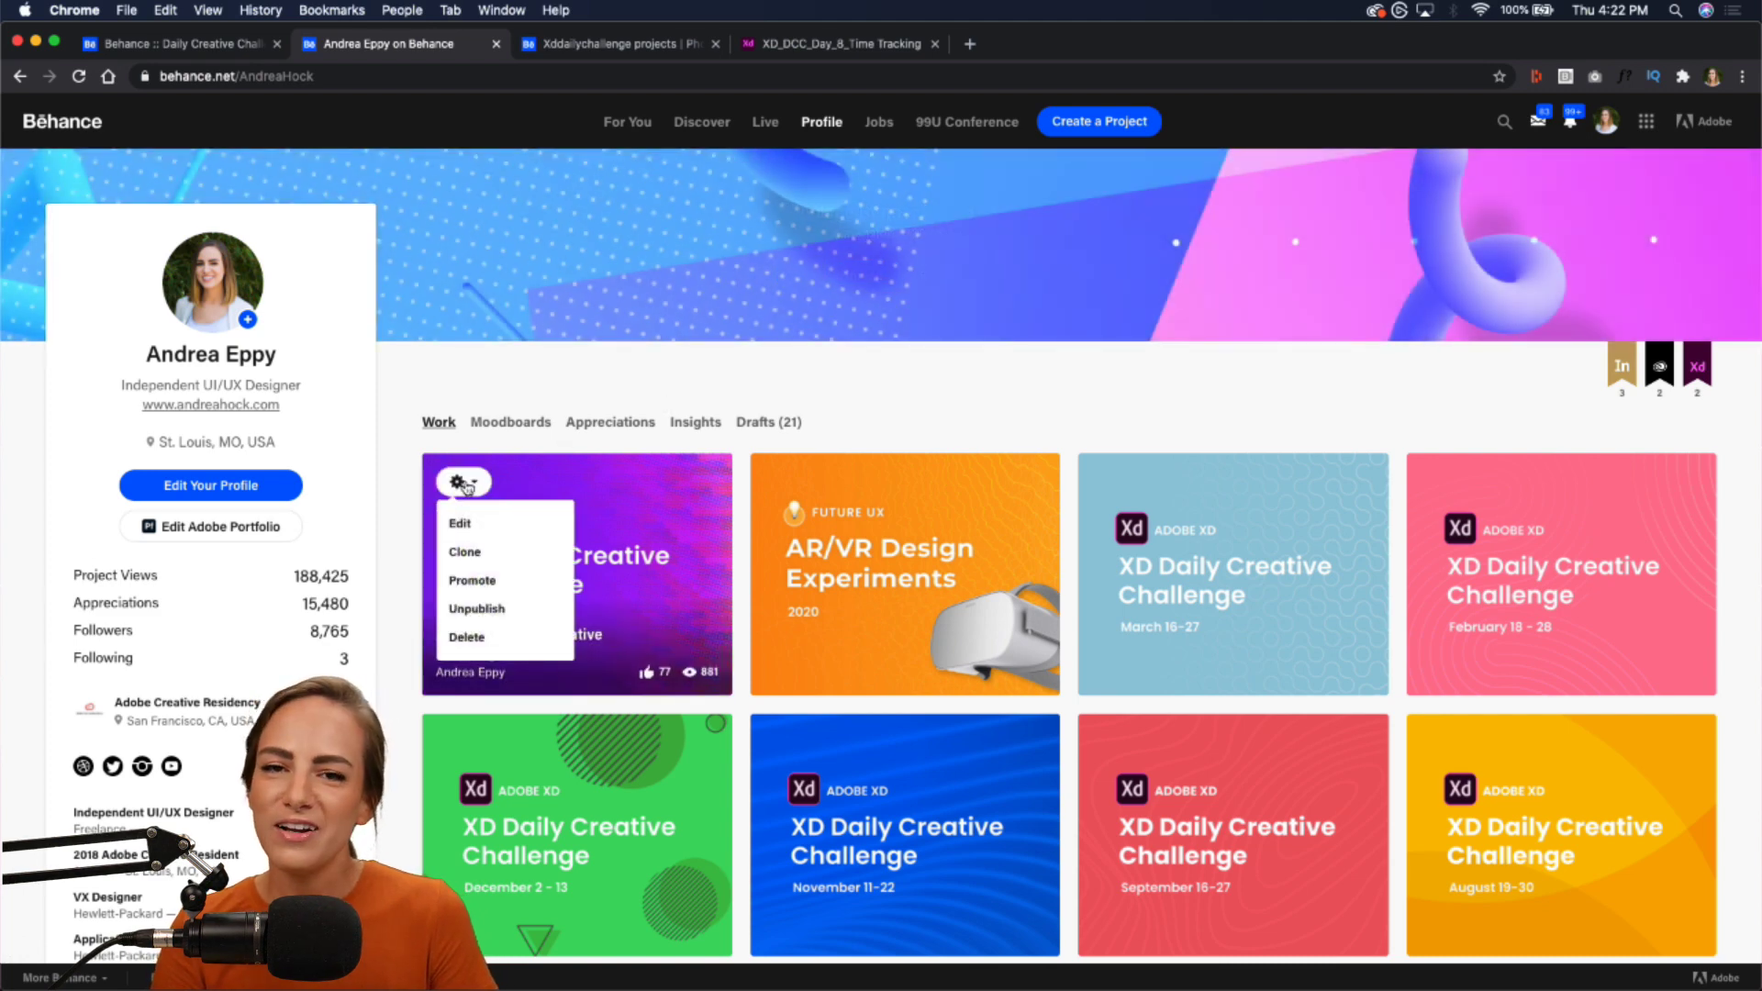
left_click(459, 524)
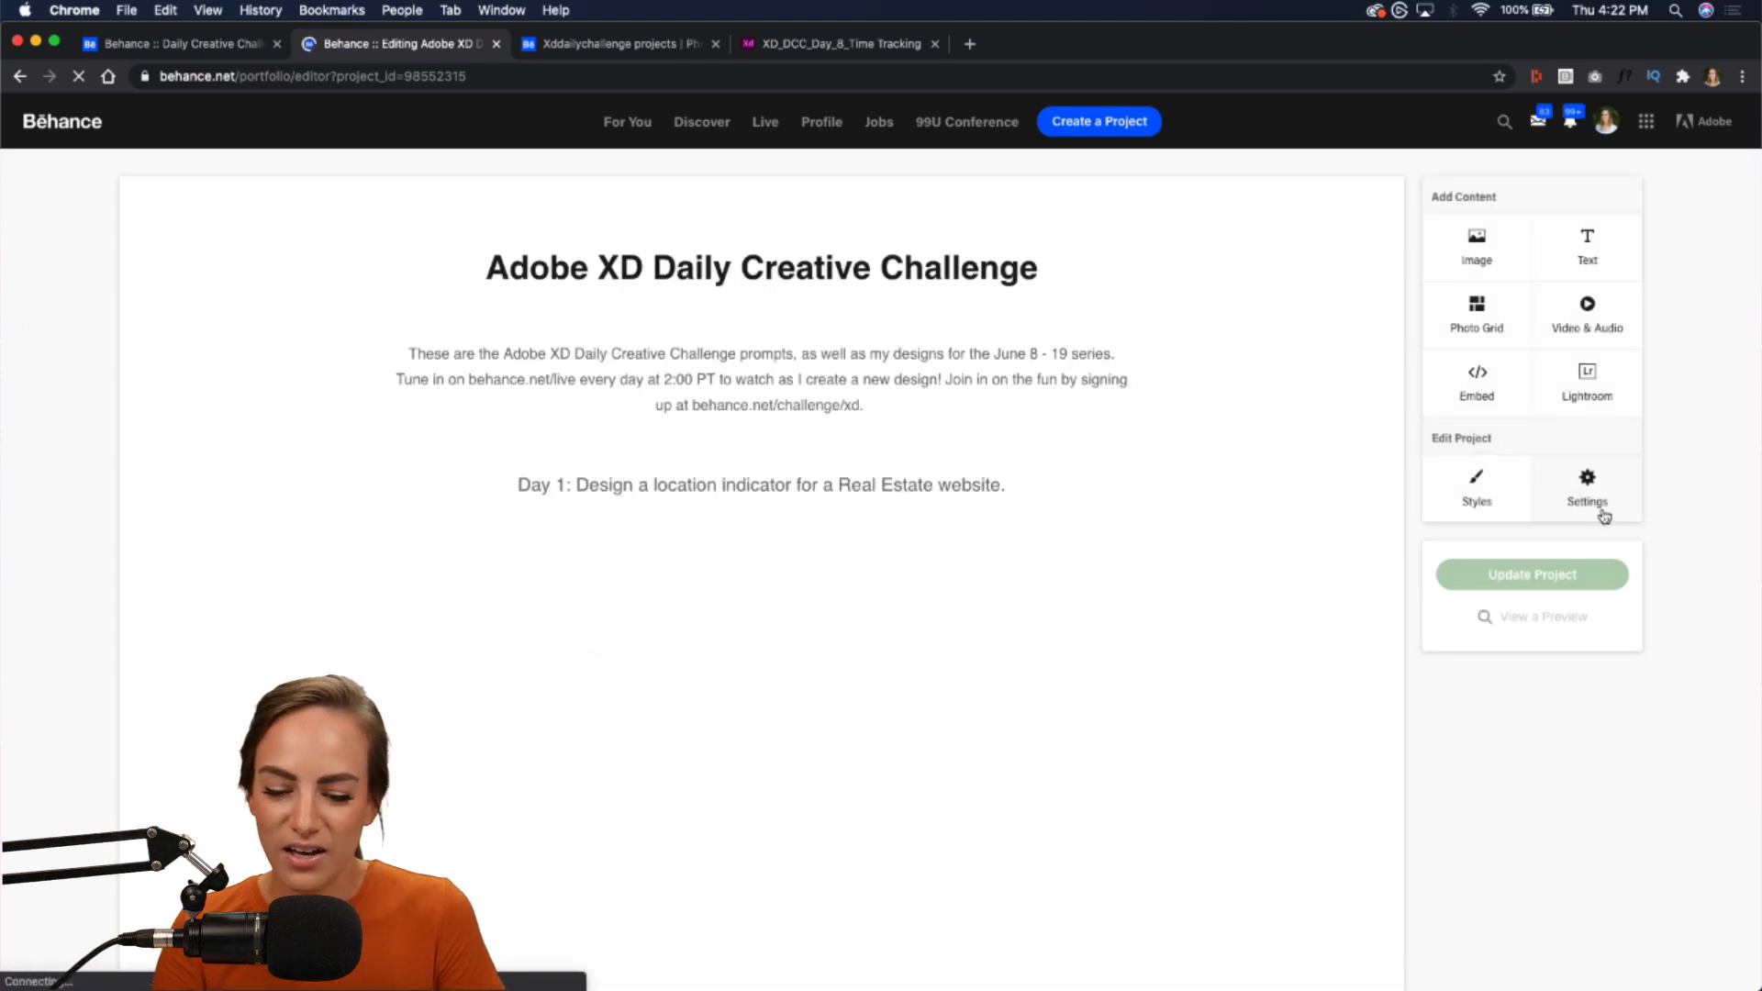
left_click(1605, 517)
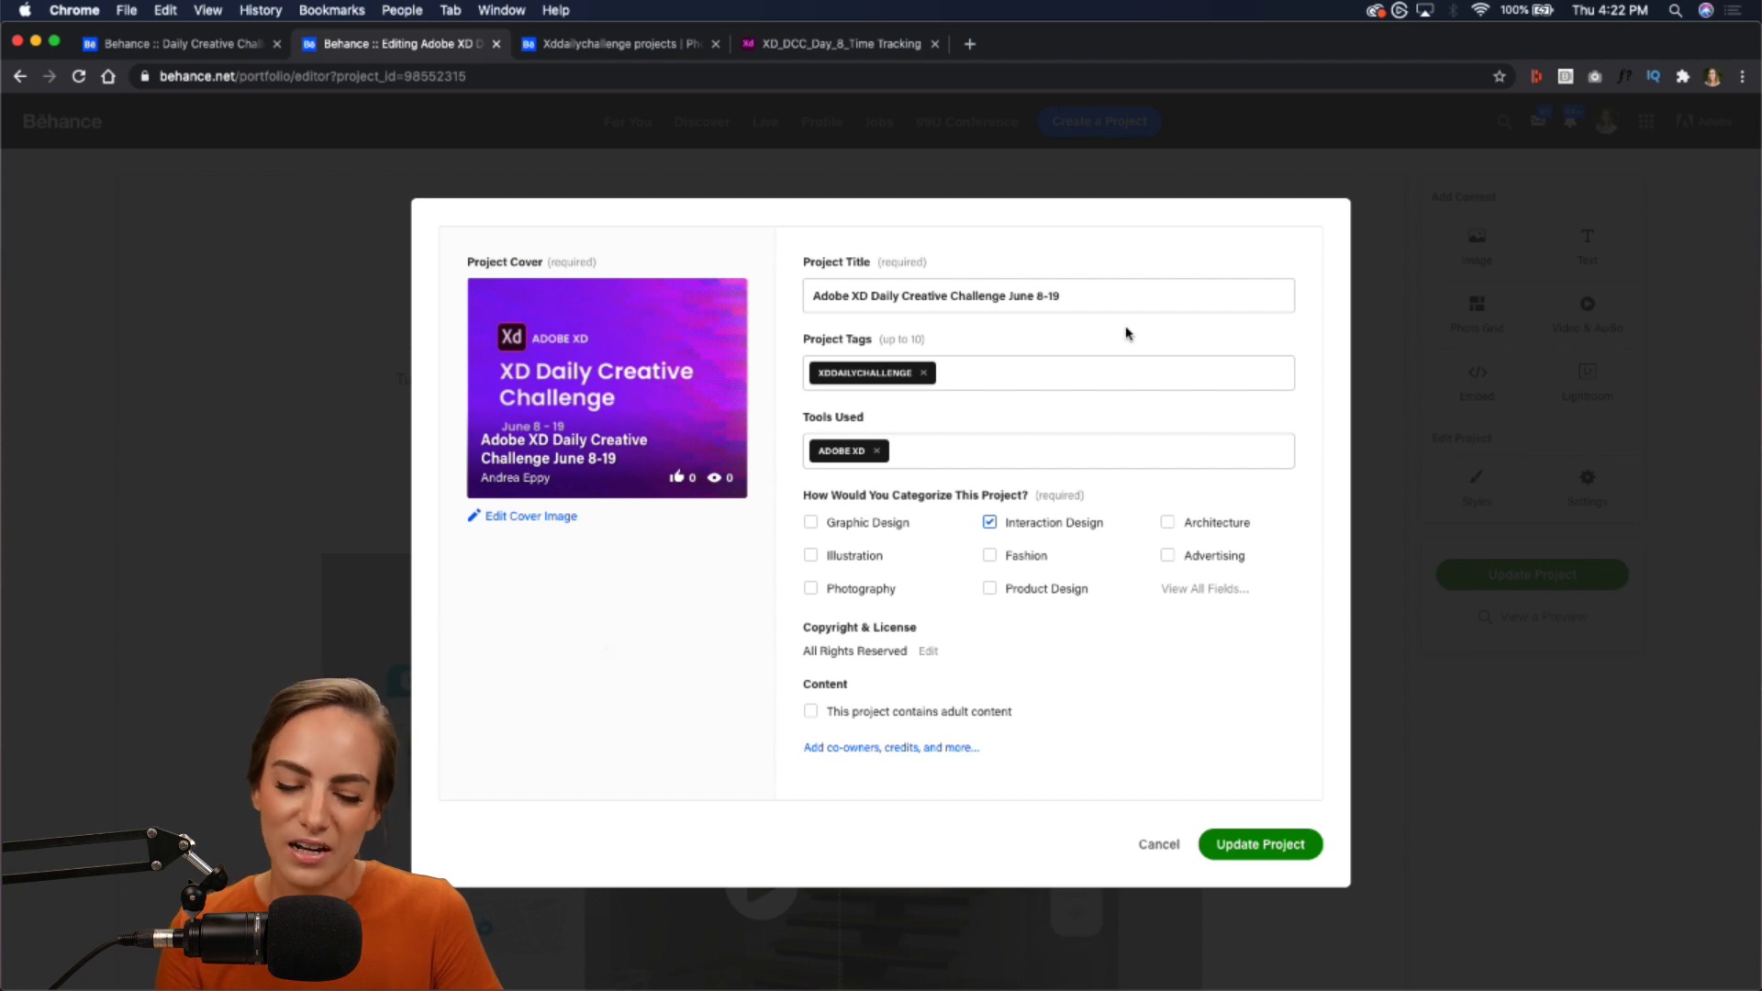
left_click(1155, 845)
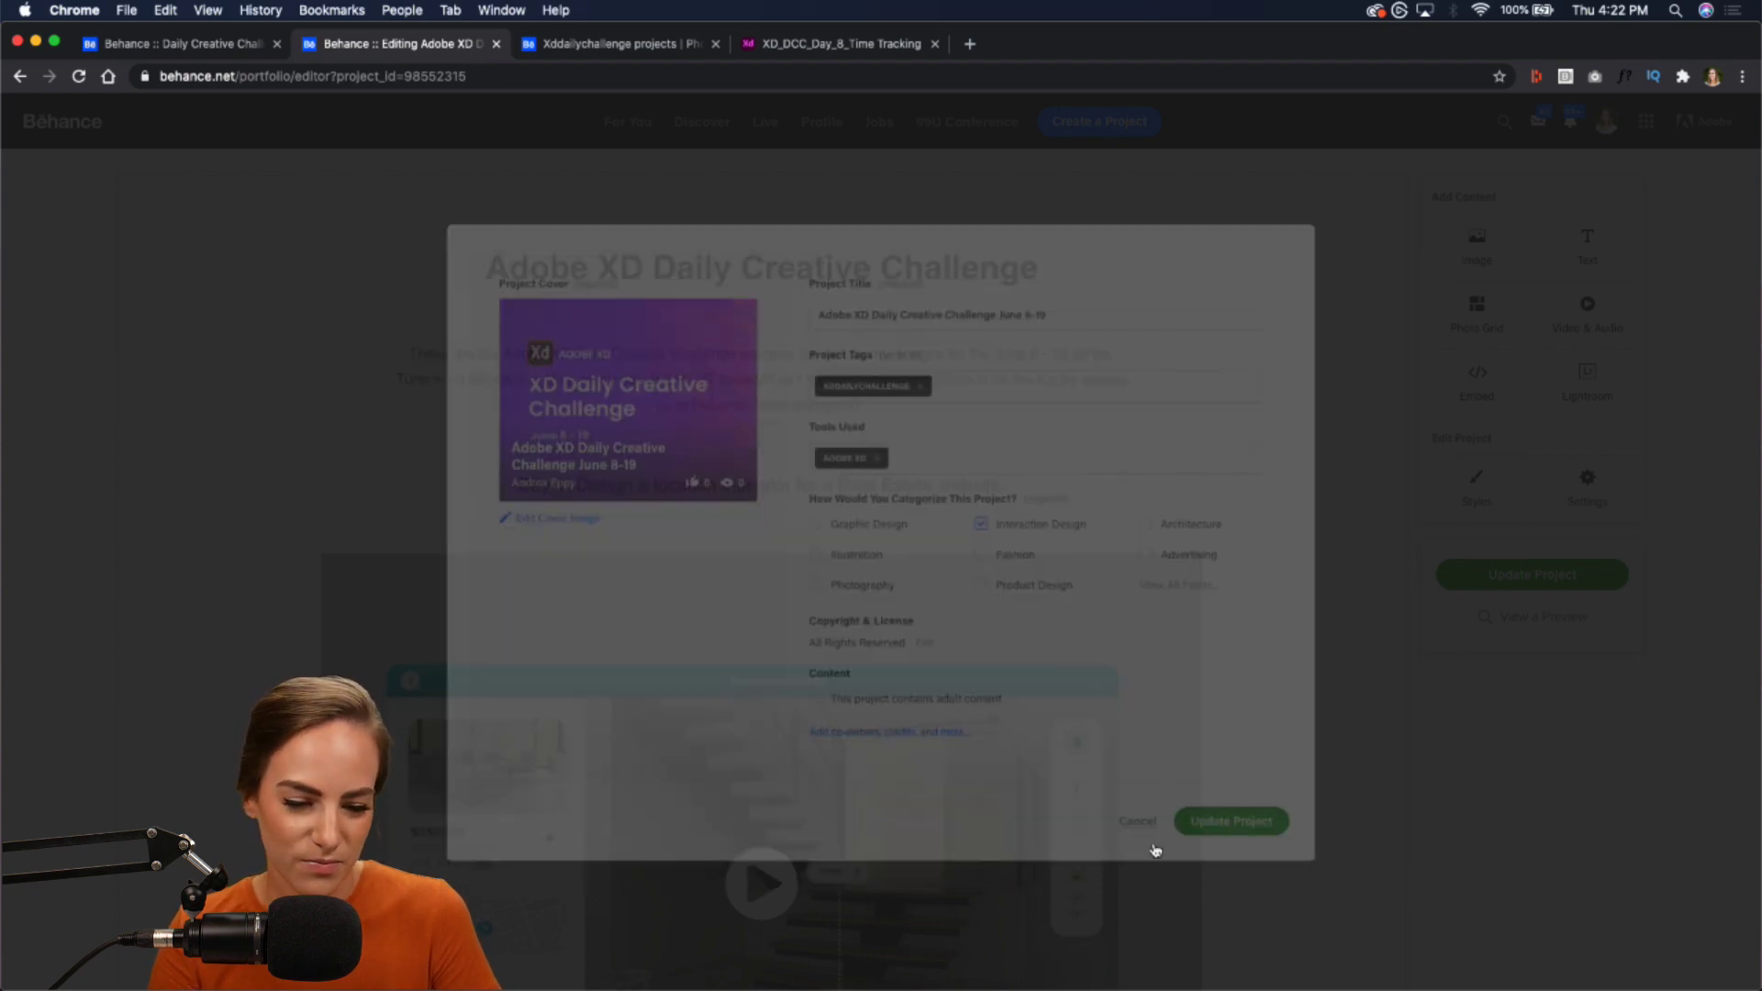
- Rerun the Behance project search for xddailychallenge and sort the results by Most Recent
left_click(612, 51)
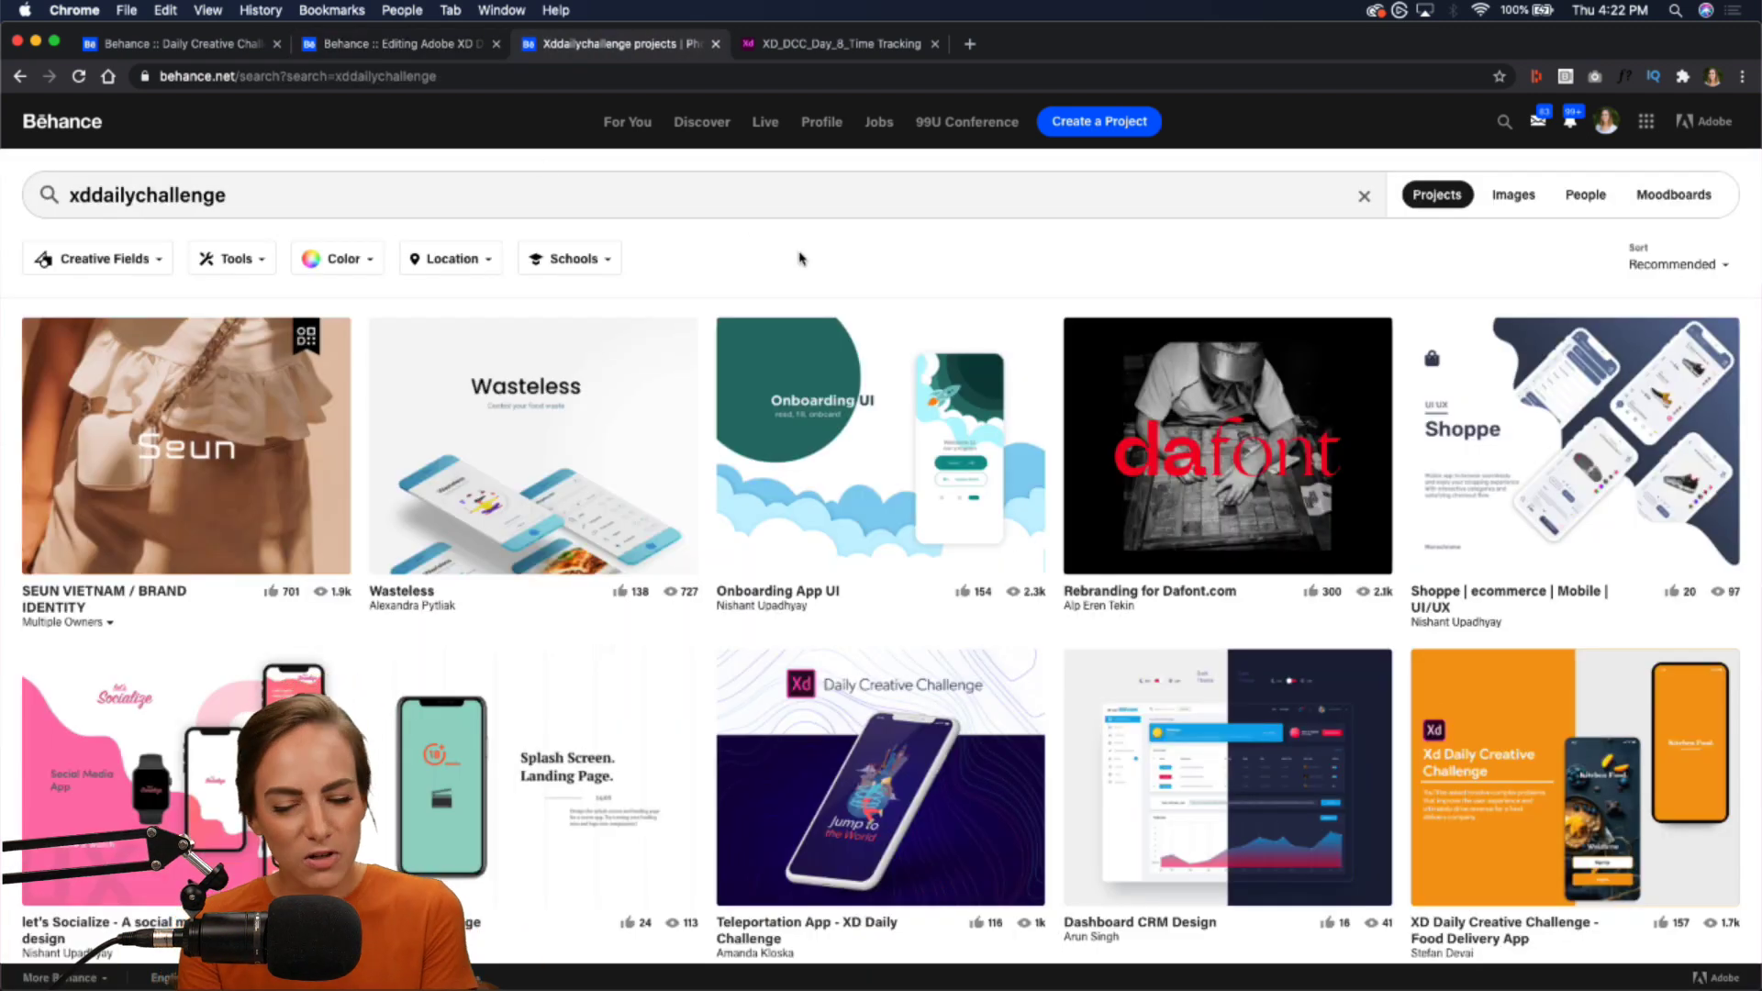
left_click(366, 199)
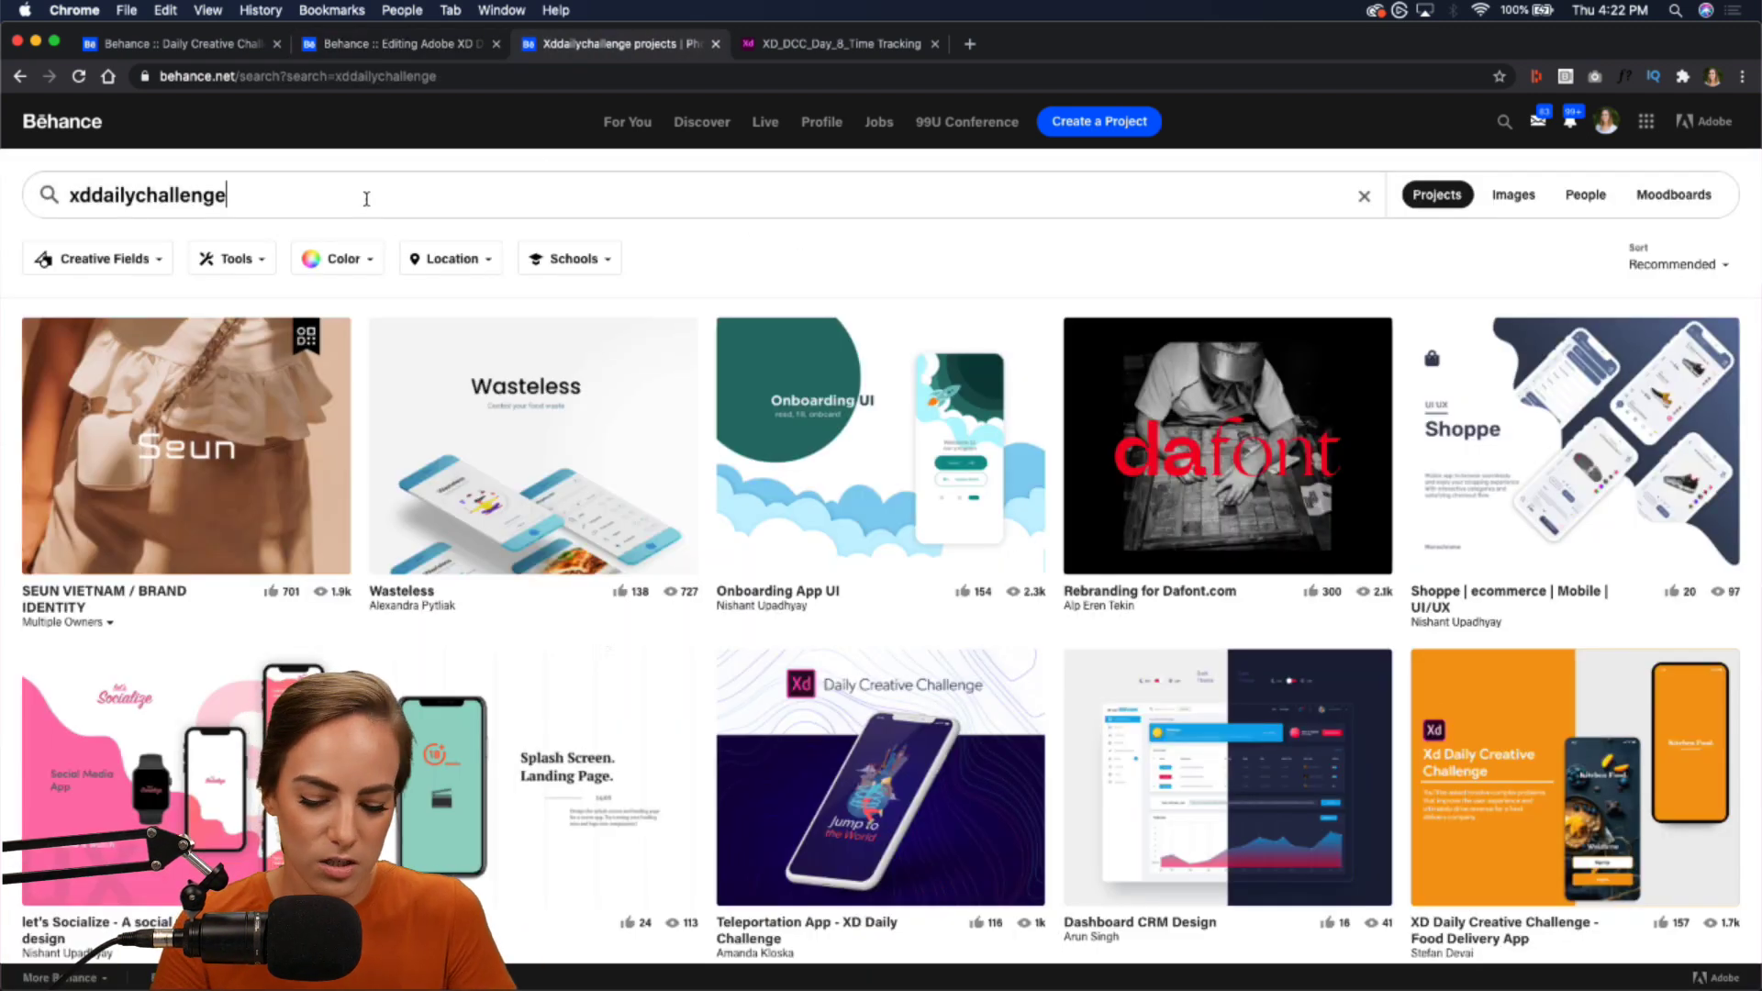
key("Return")
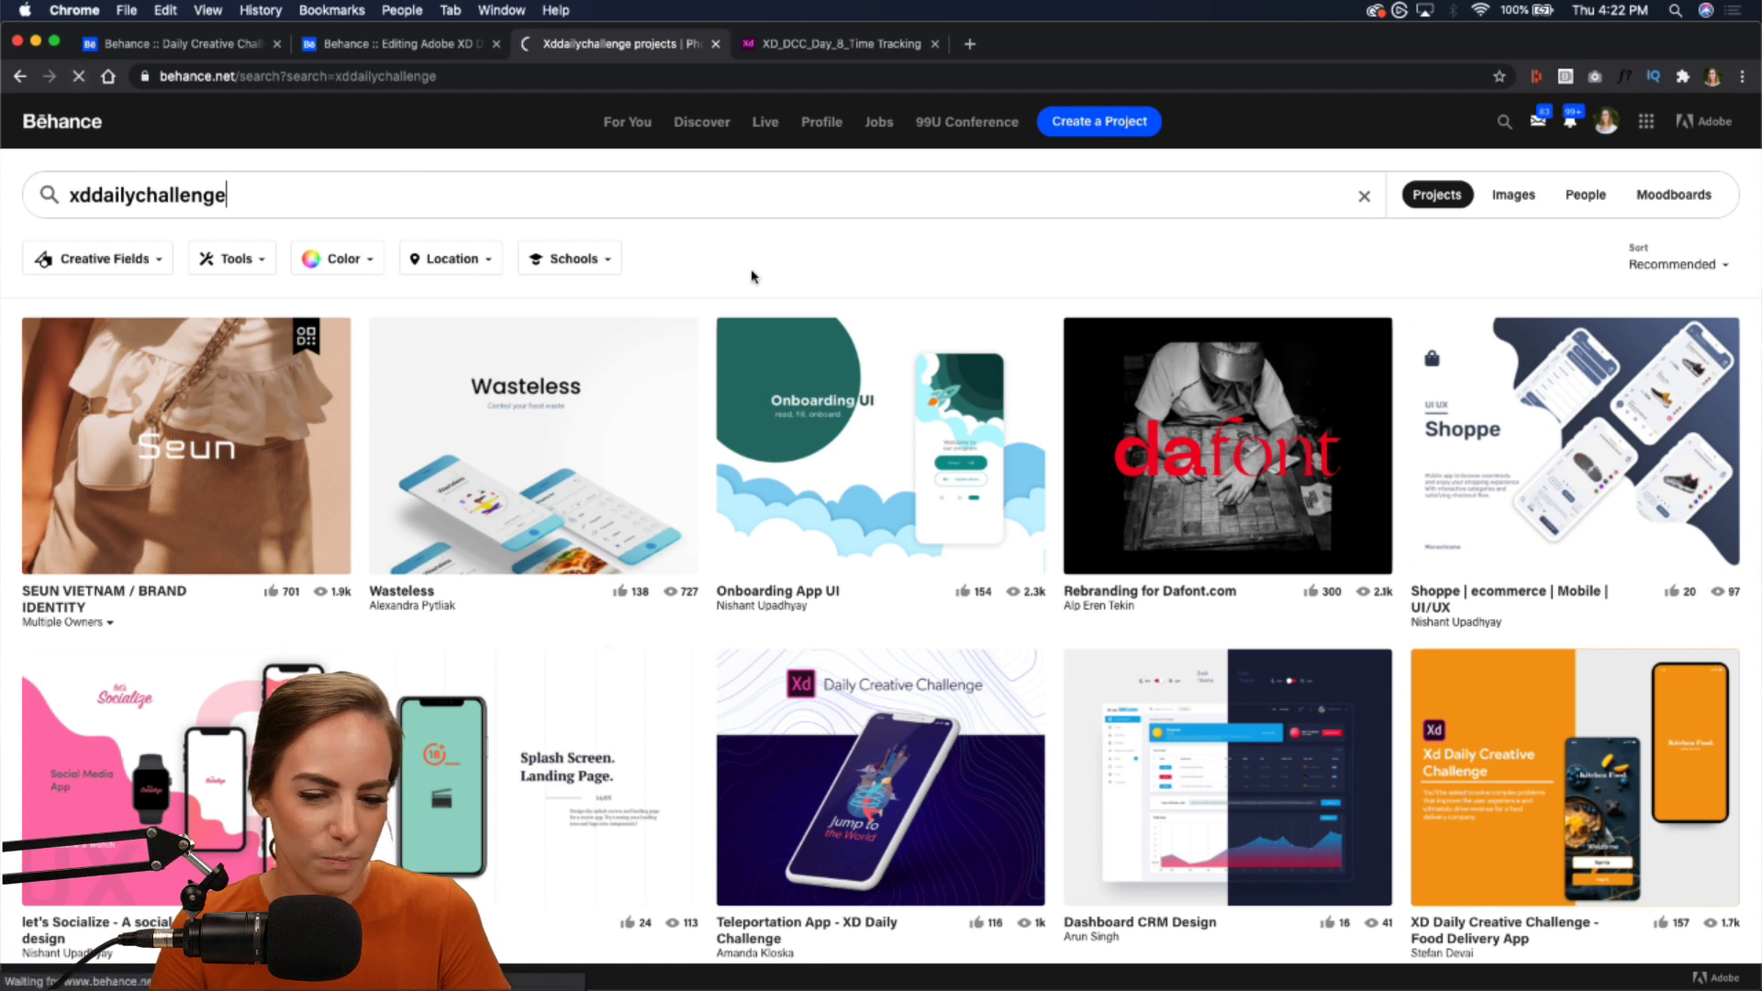
left_click(1652, 263)
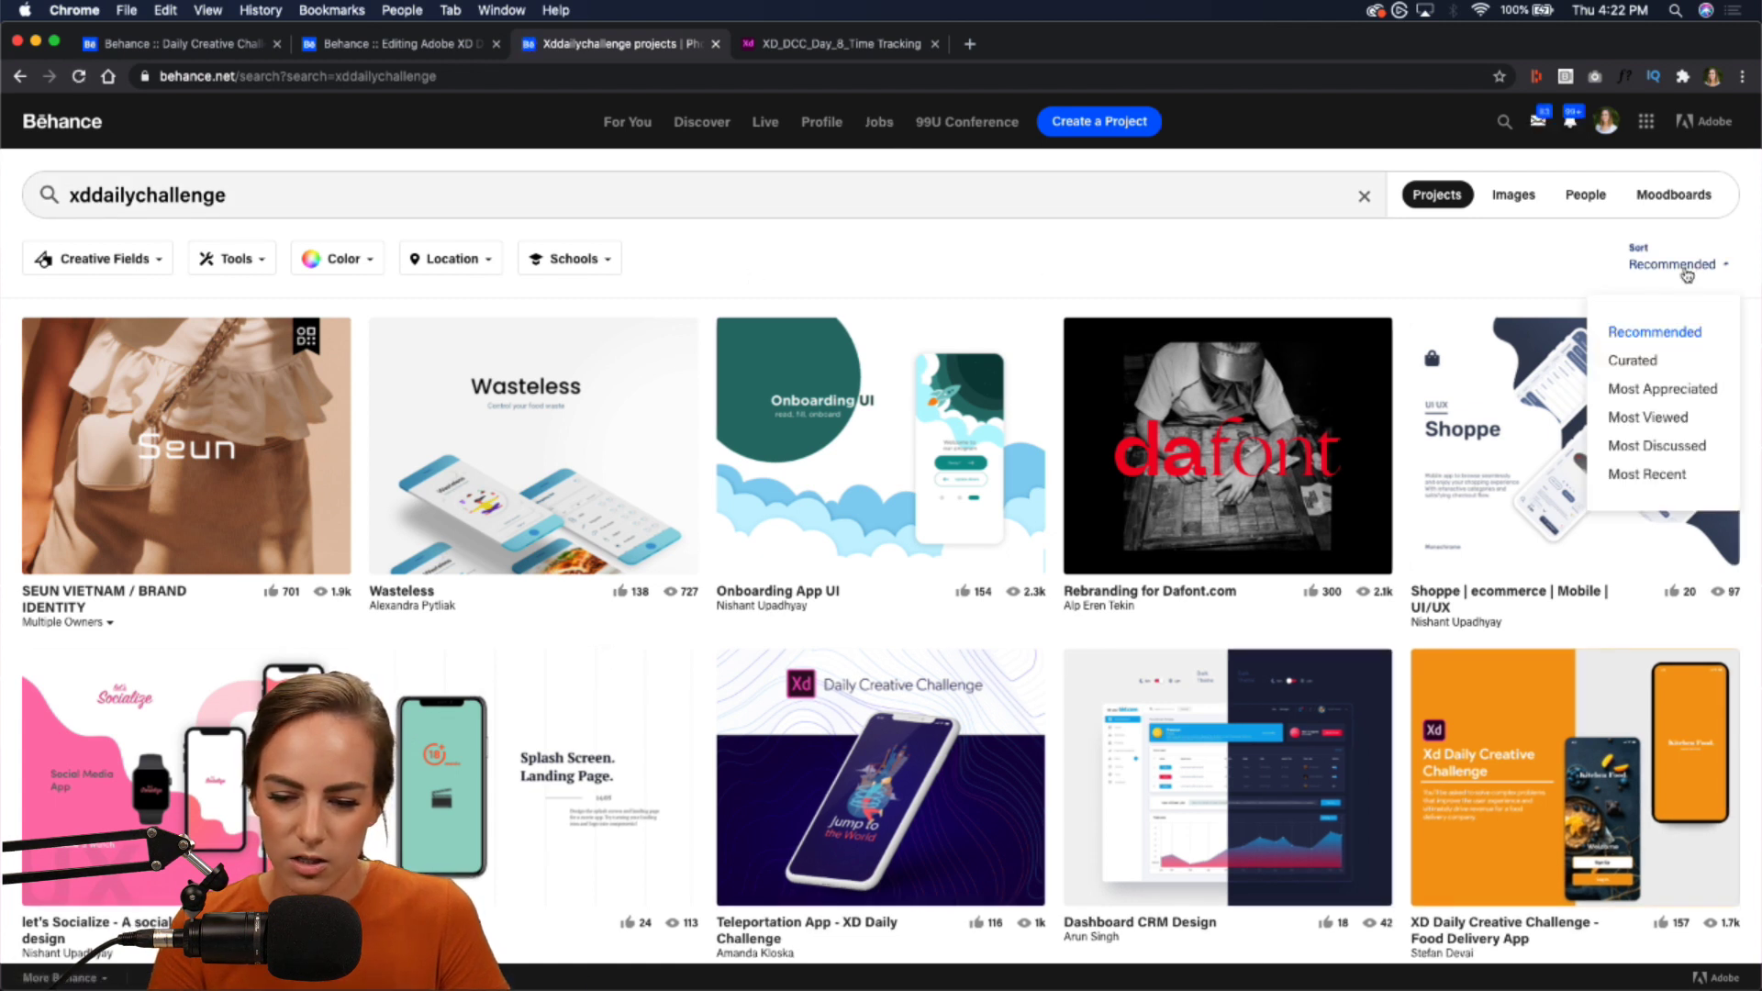
left_click(1629, 473)
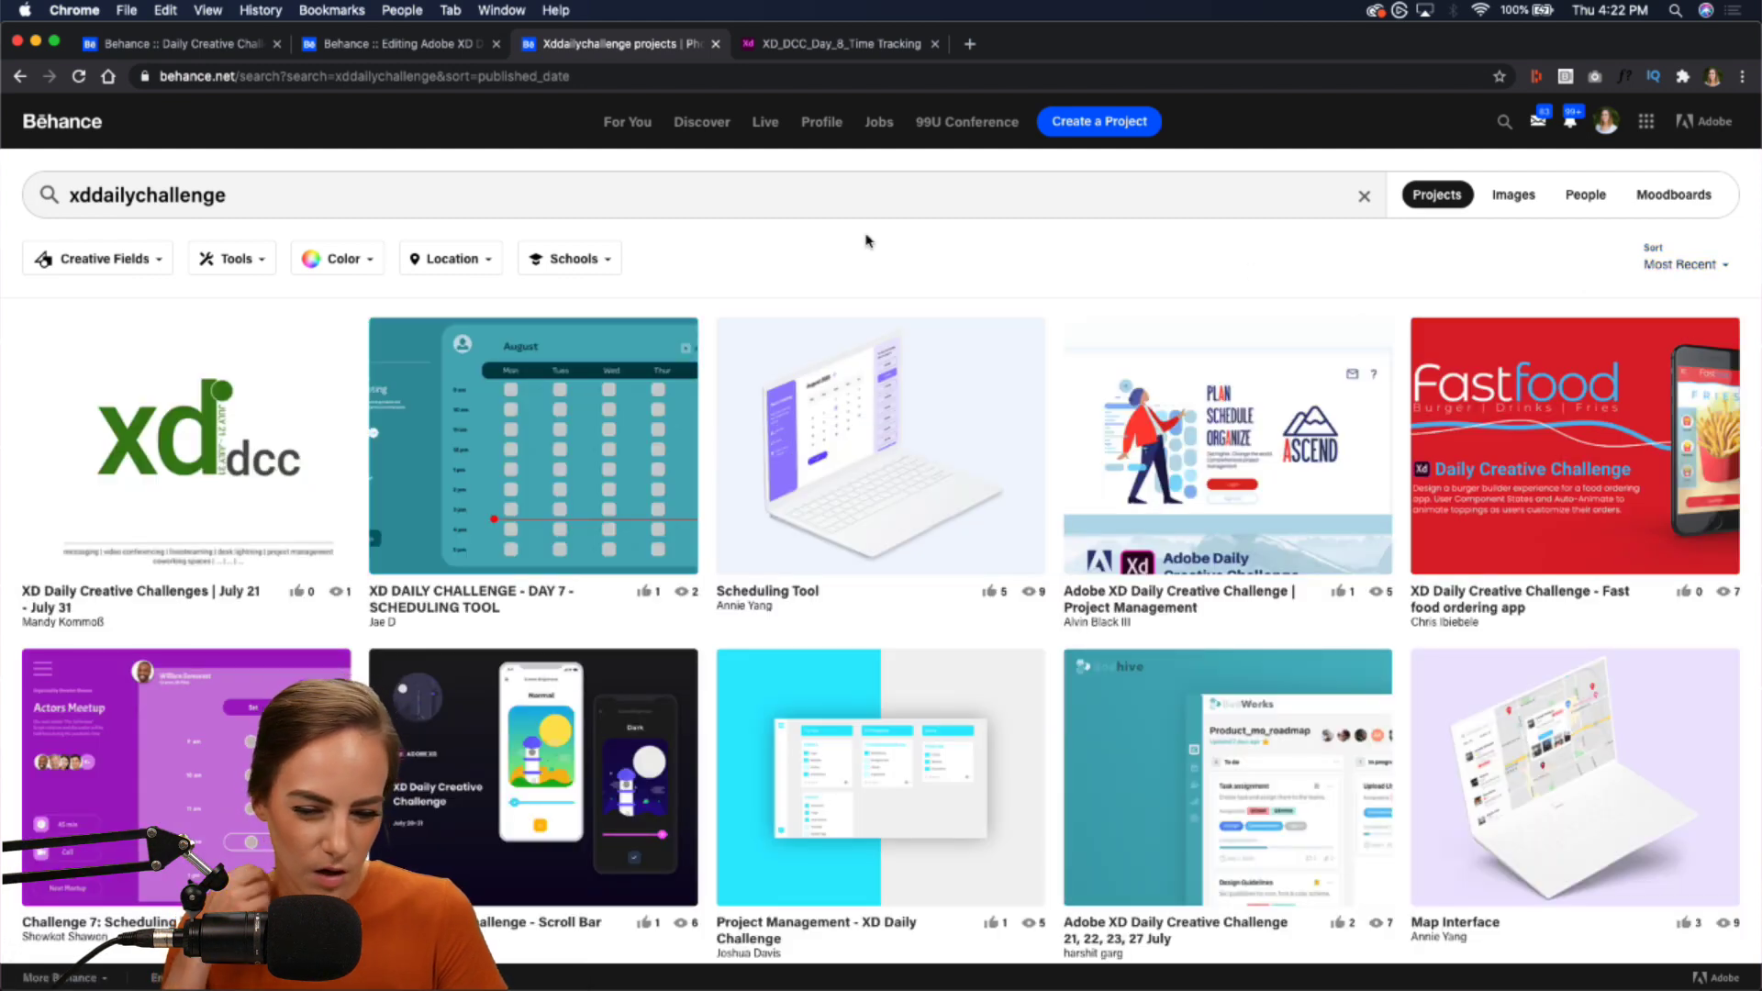
- Open the project "XD Daily Creative Challenges | July 21 - July 31" in a new tab and look through its designs
right_click(232, 424)
left_click(327, 433)
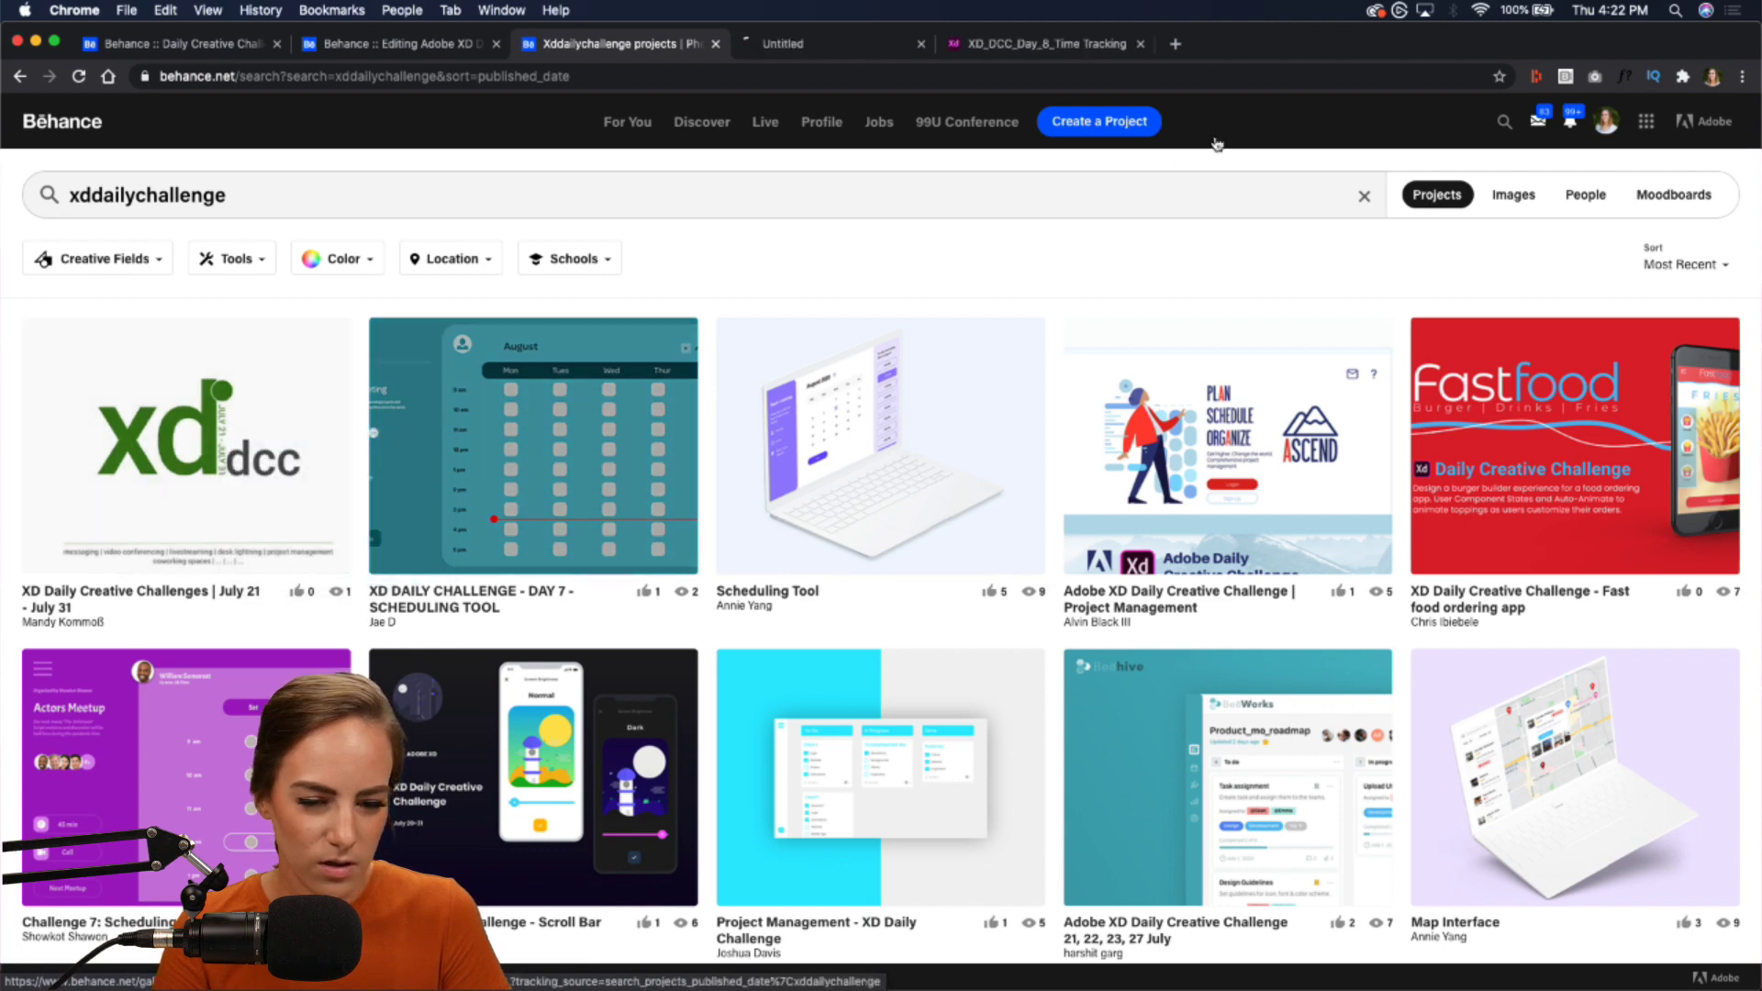
left_click(840, 43)
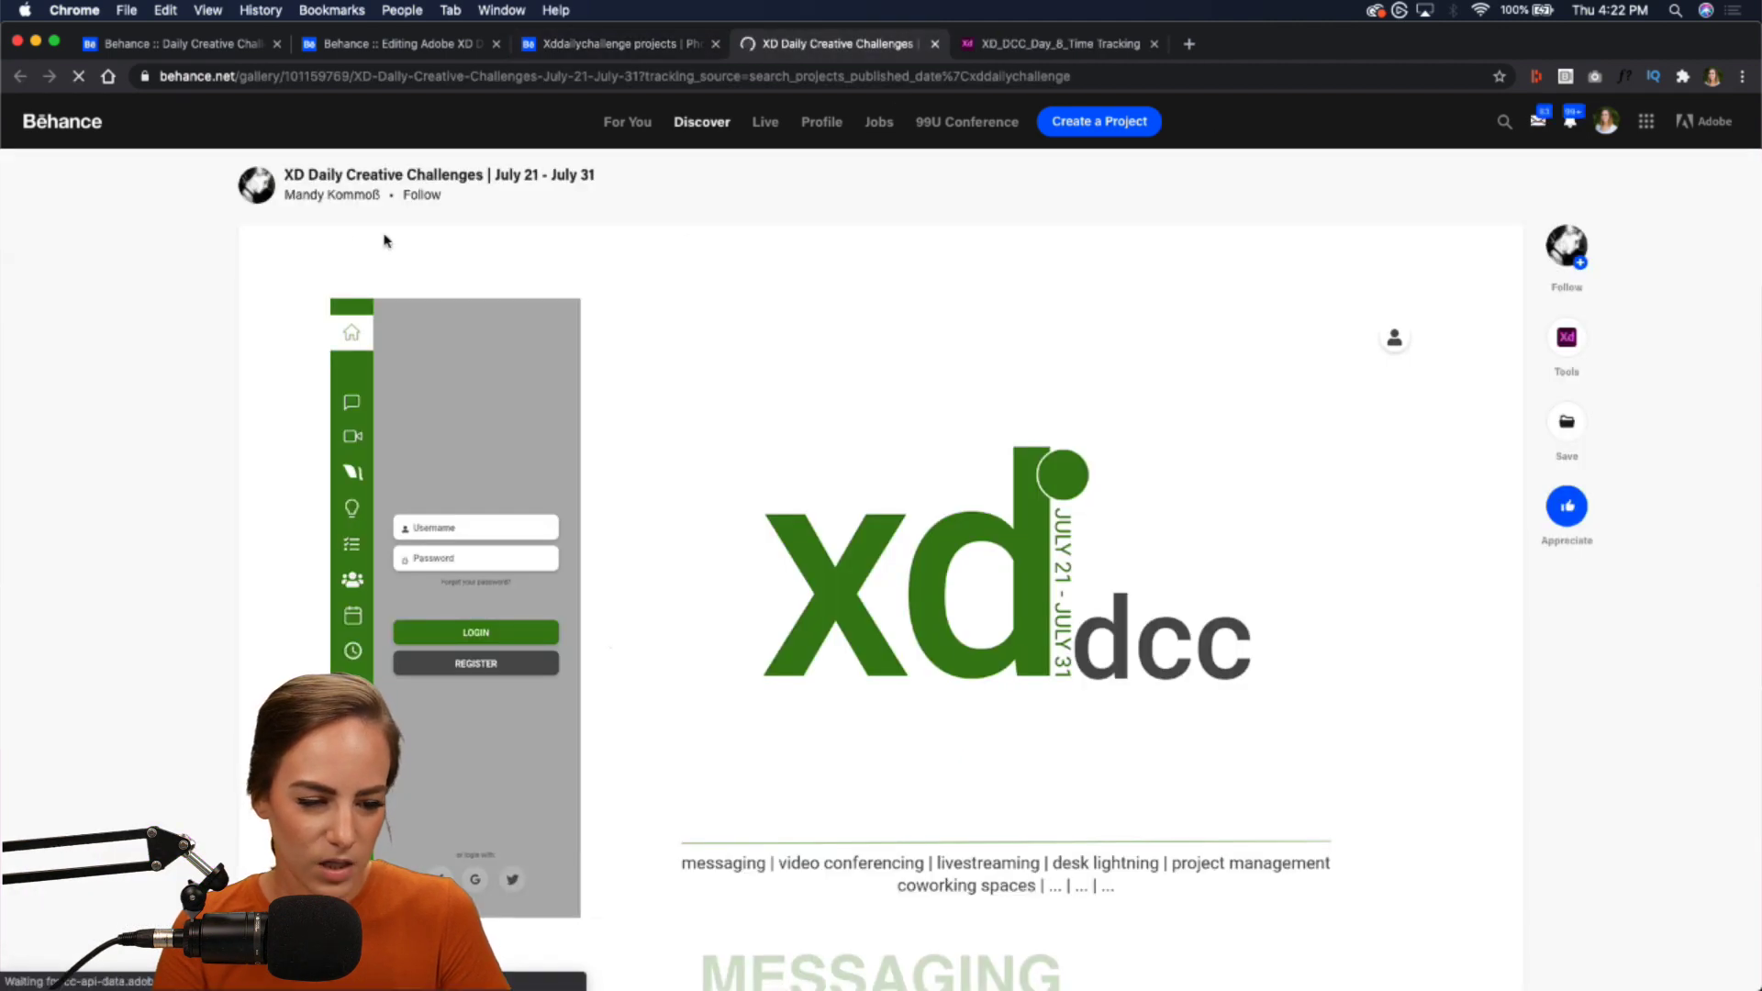
scroll(295, 233, "down", 2)
scroll(295, 233, "down", 5)
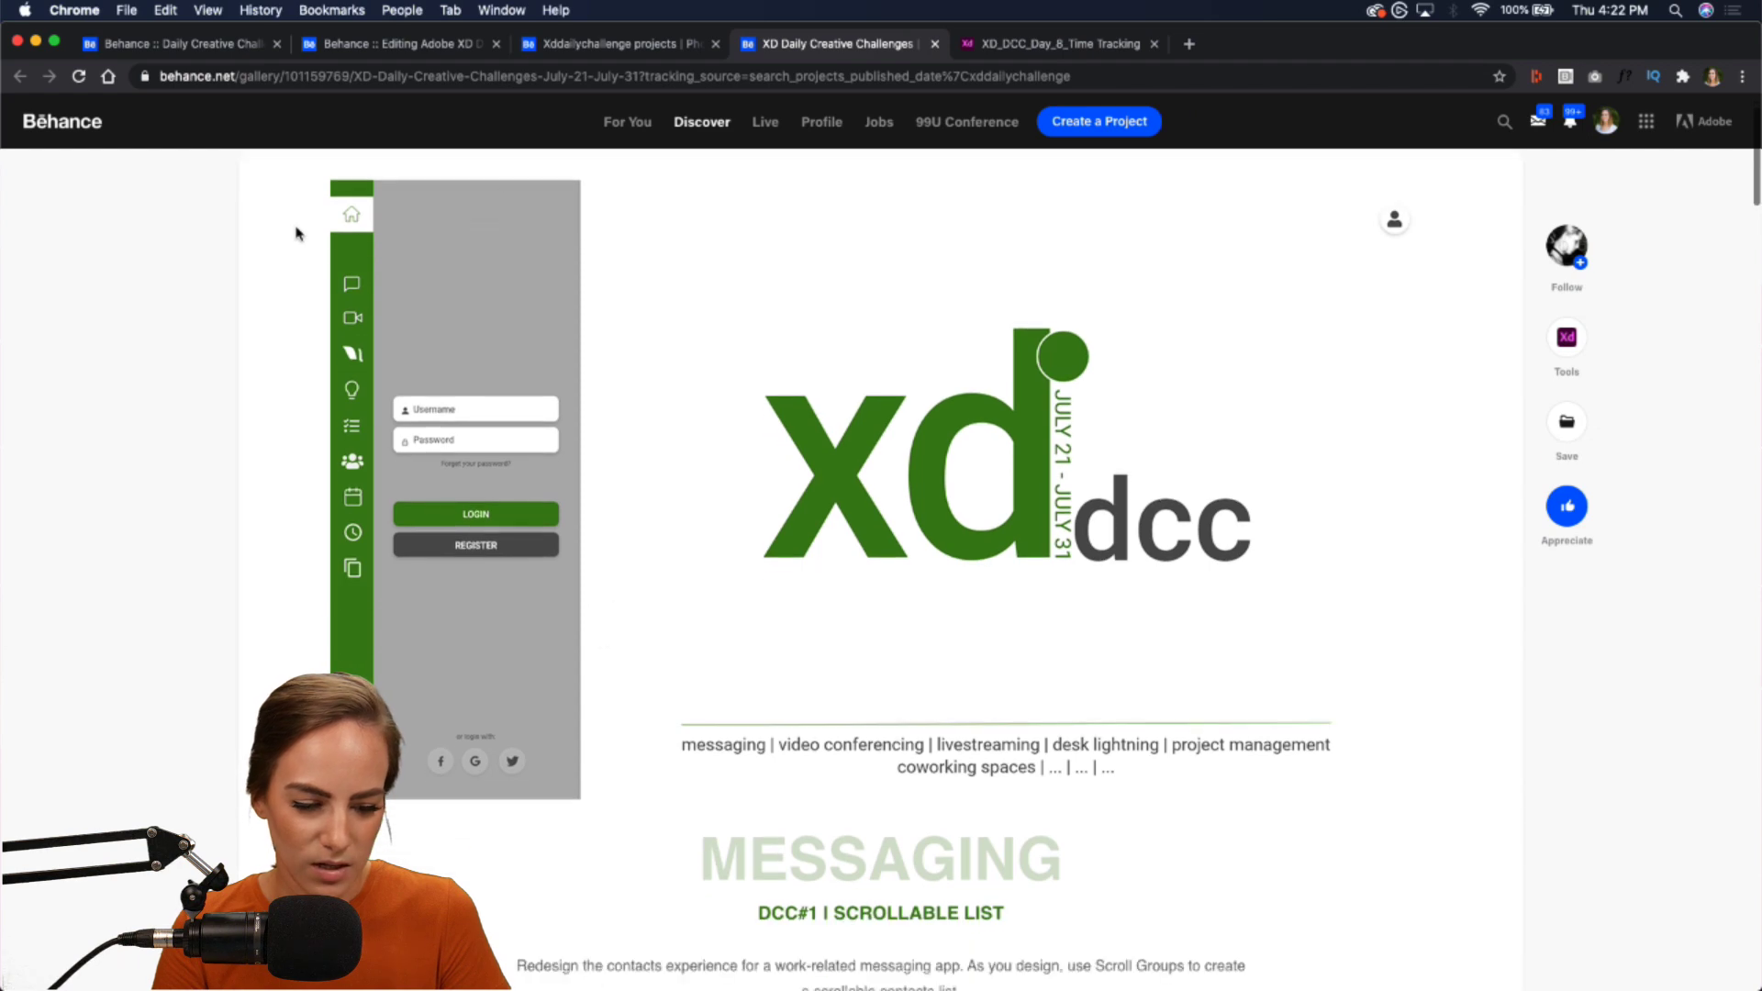
scroll(265, 513, "down", 5)
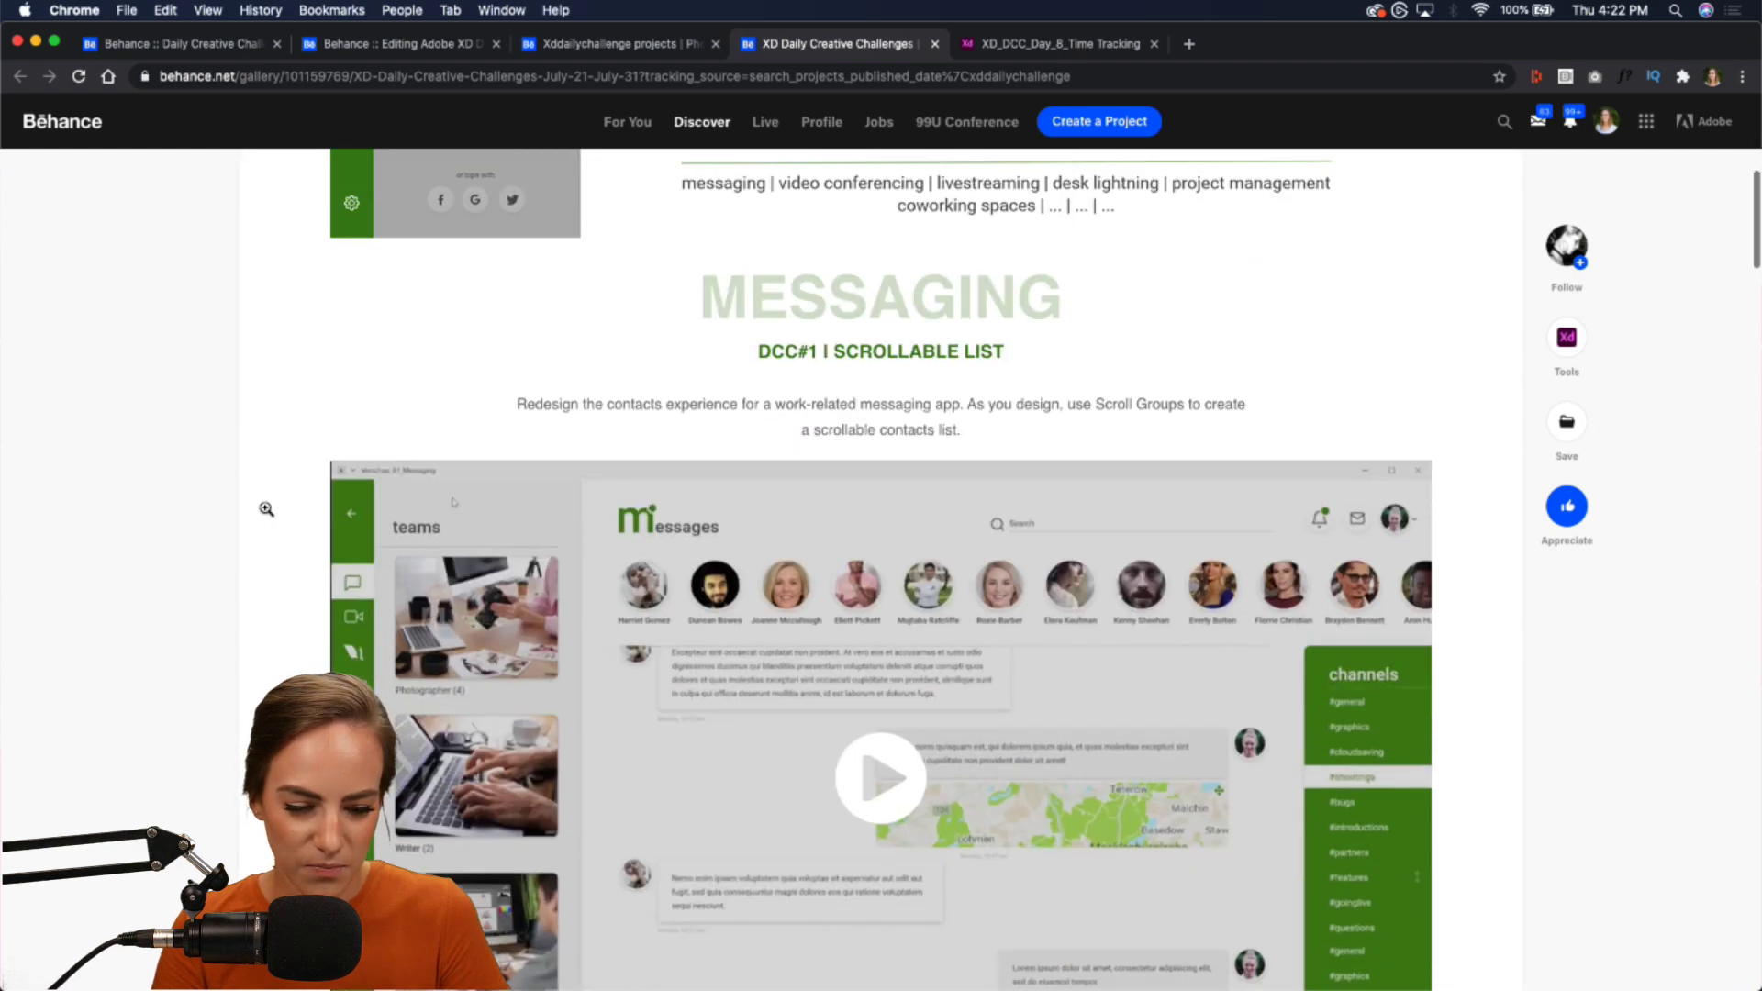
scroll(265, 513, "up", 8)
scroll(265, 513, "down", 1)
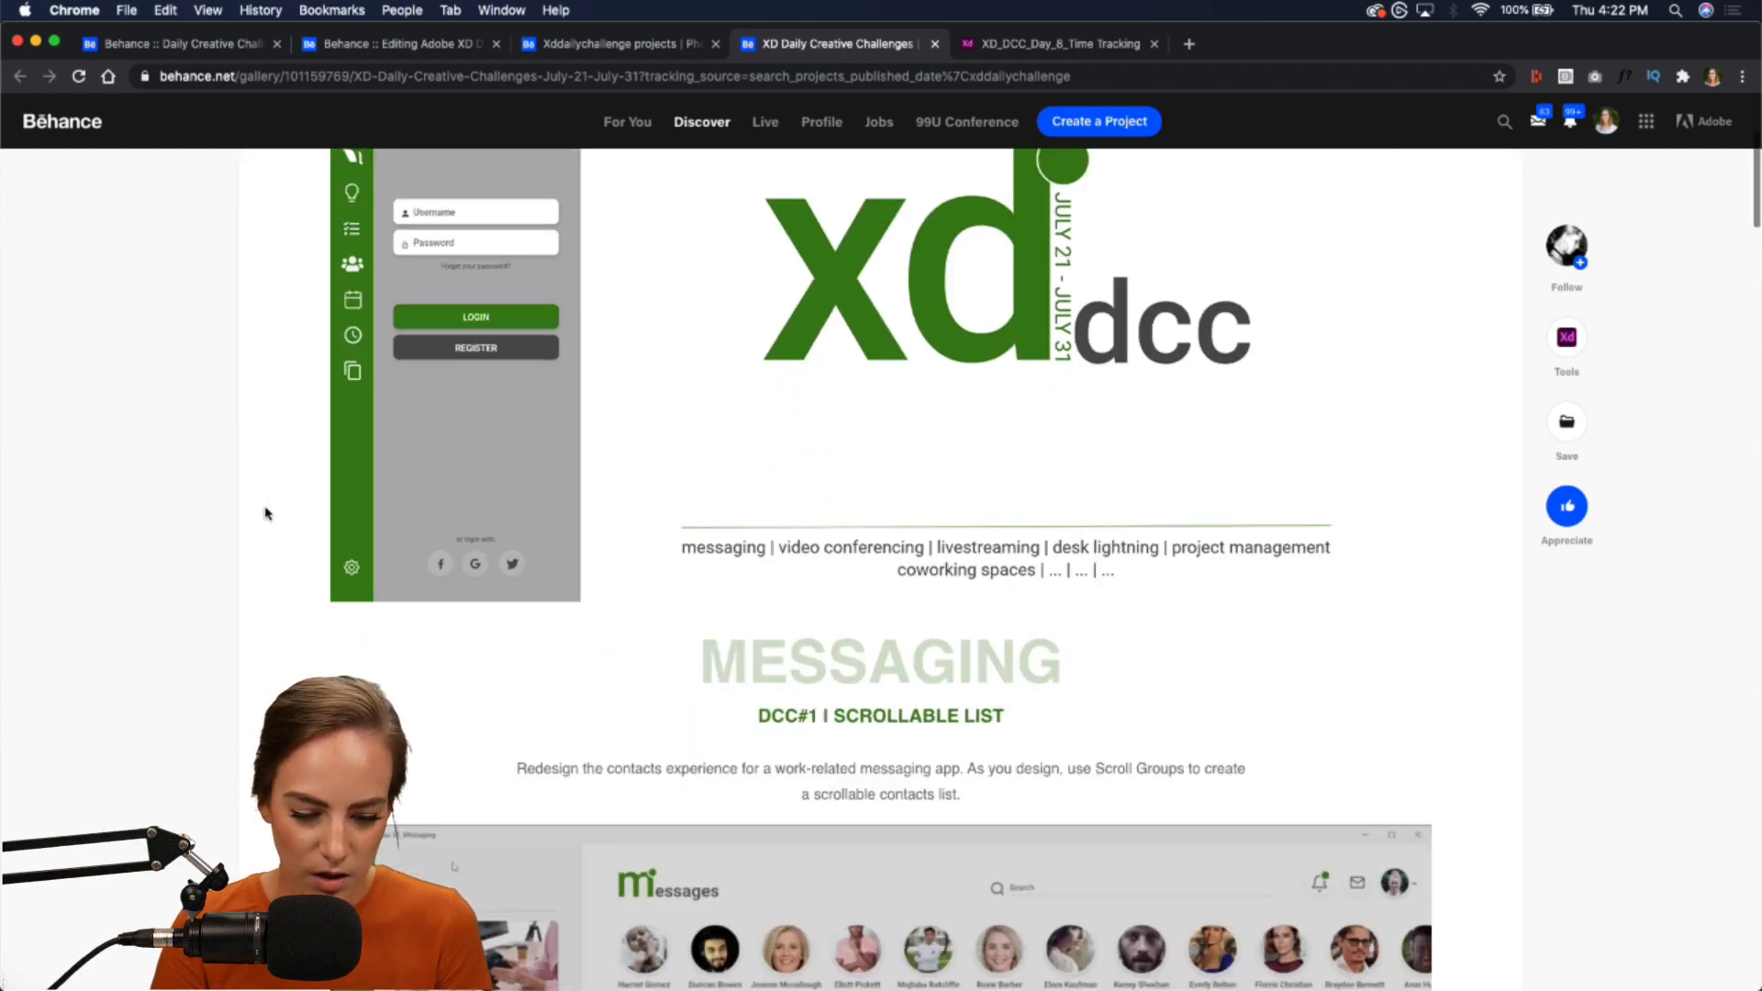
scroll(265, 513, "down", 20)
scroll(266, 509, "down", 20)
- Play the messaging app video of the DCC#1 Scrollable List design in full screen
scroll(268, 513, "up", 20)
scroll(267, 512, "up", 15)
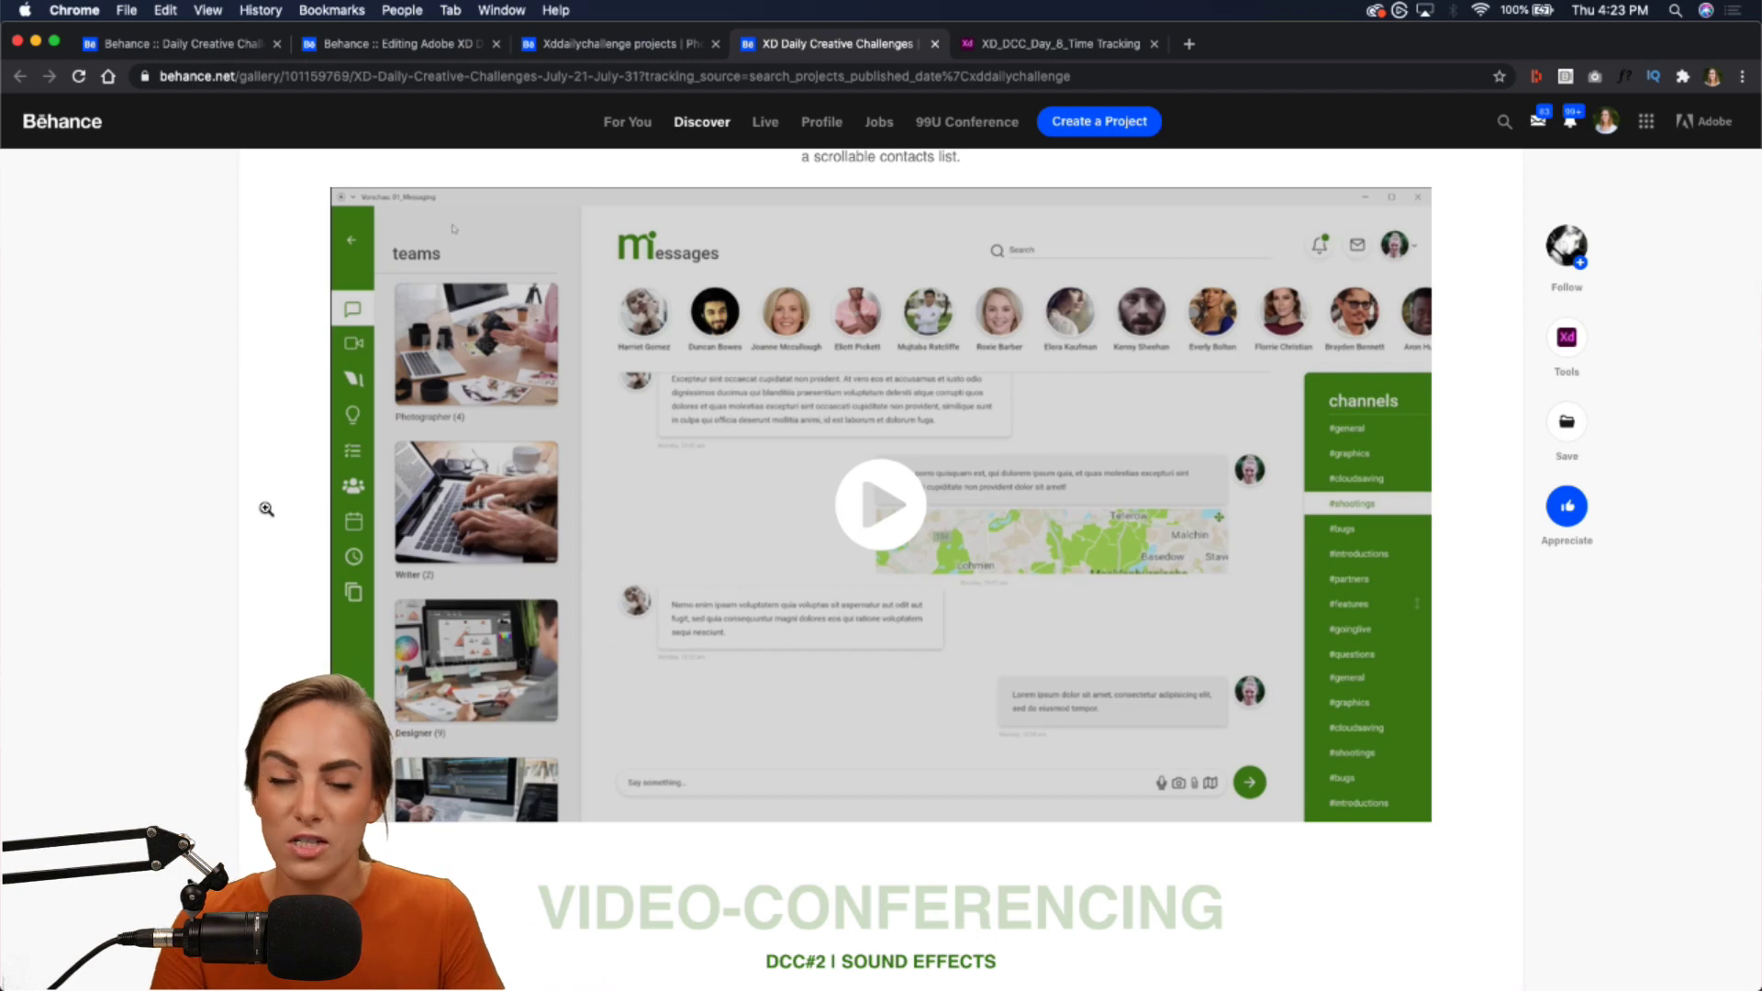
left_click(921, 532)
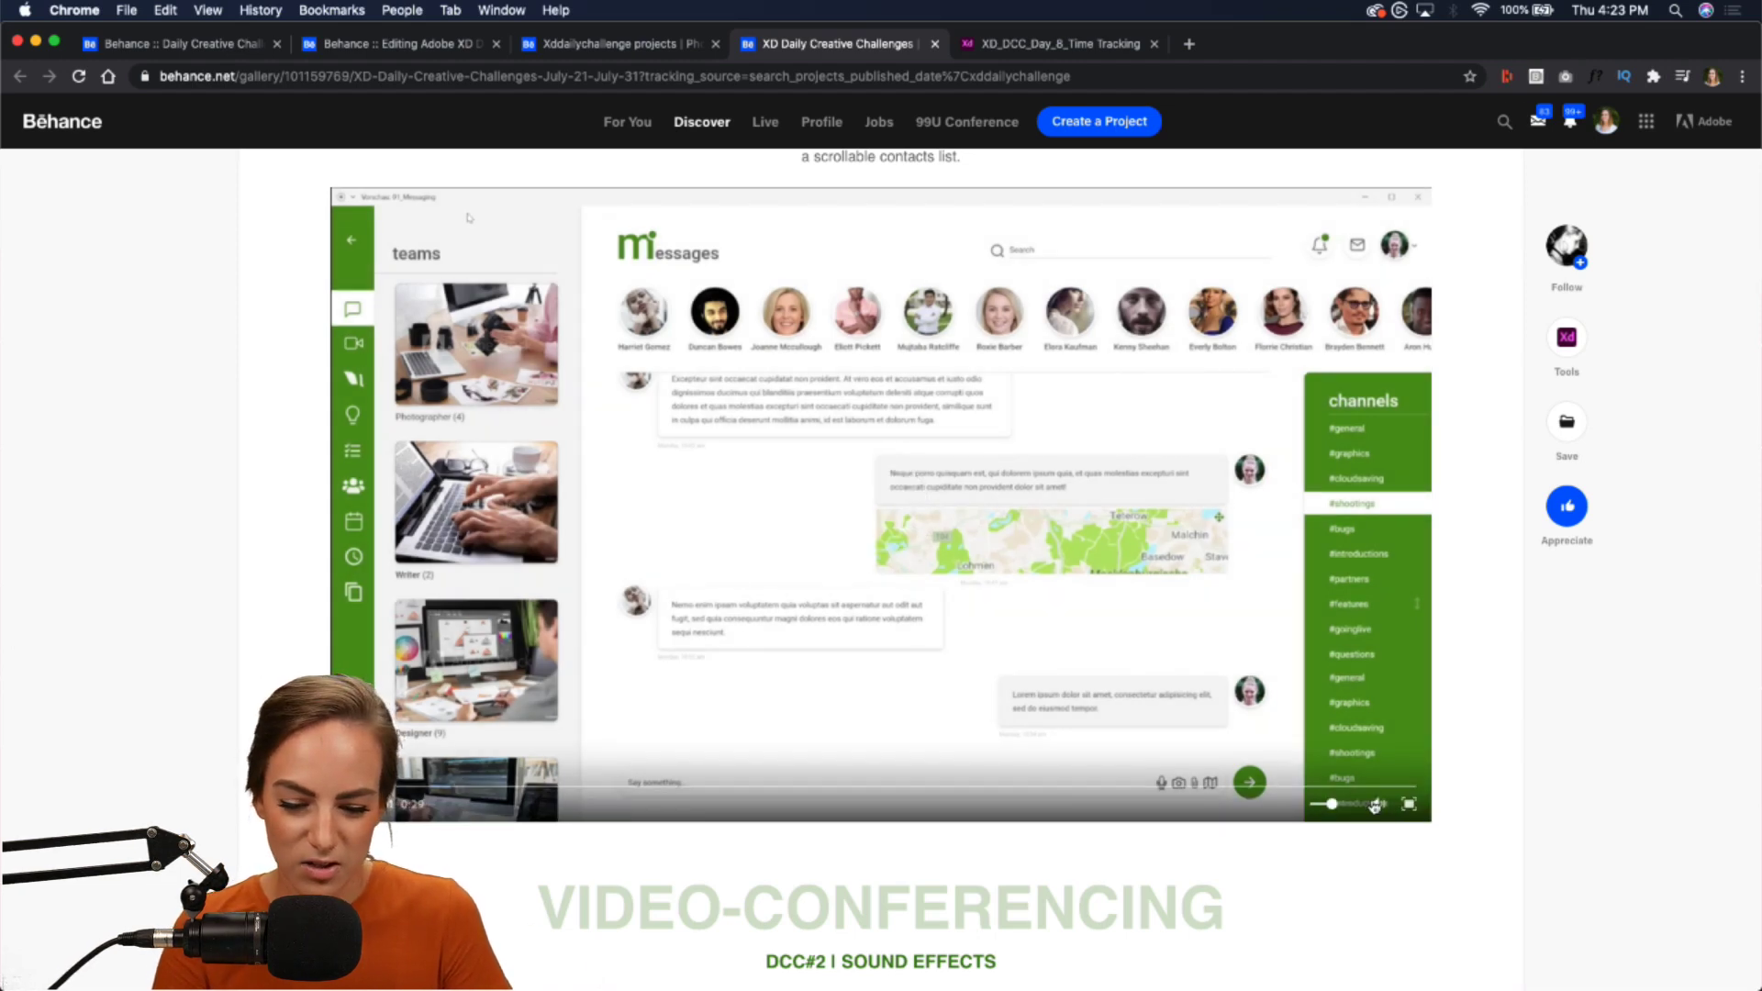
left_click(1411, 805)
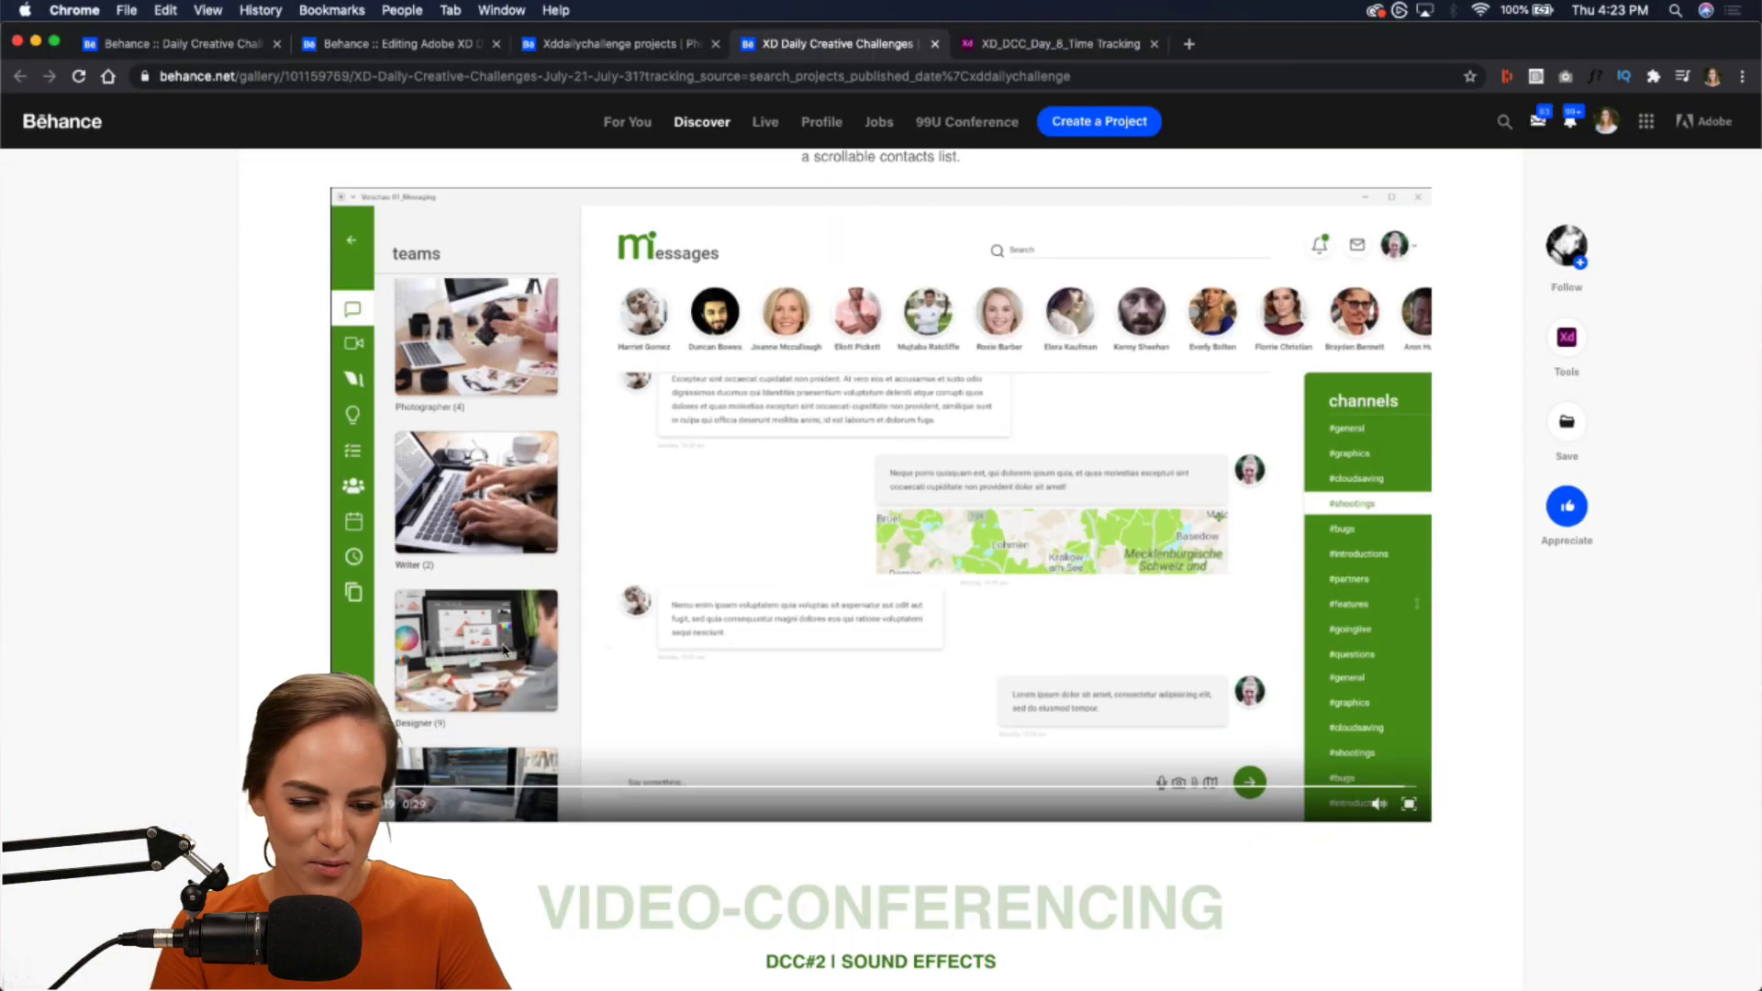
- Watch the coworking spaces video of the DCC#6 Map Interface design in full screen, and exit full screen
scroll(265, 695, "down", 20)
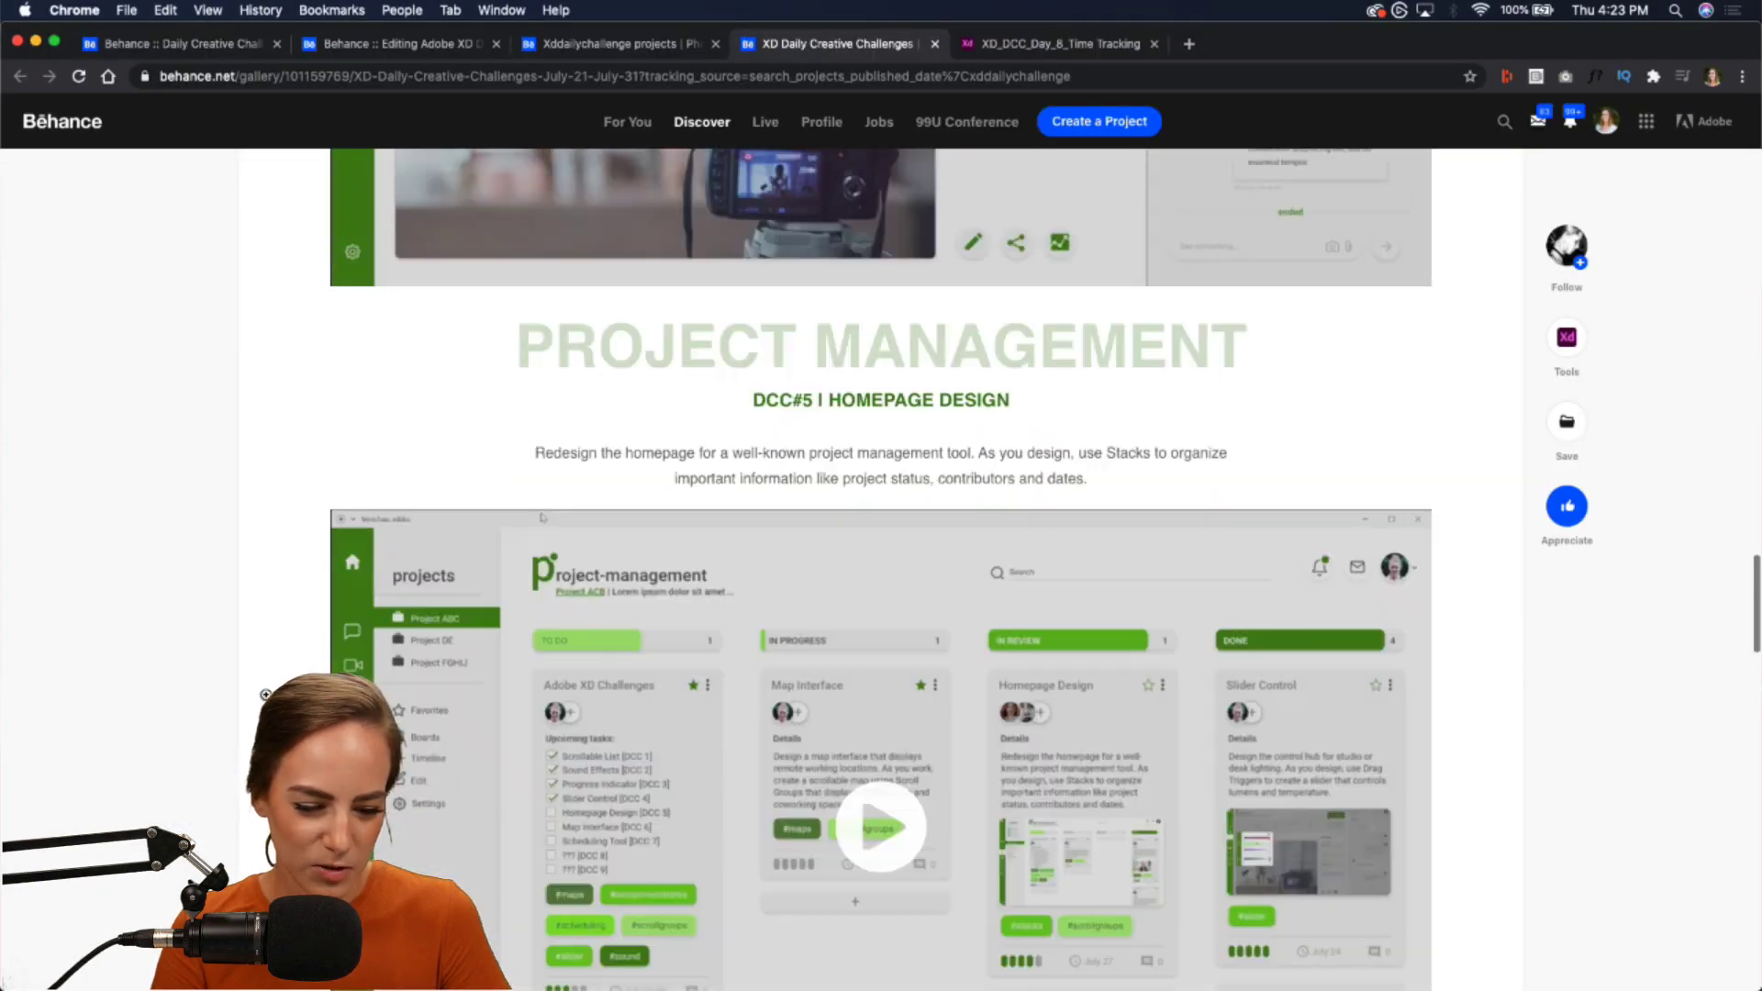
scroll(266, 695, "down", 8)
scroll(266, 695, "up", 6)
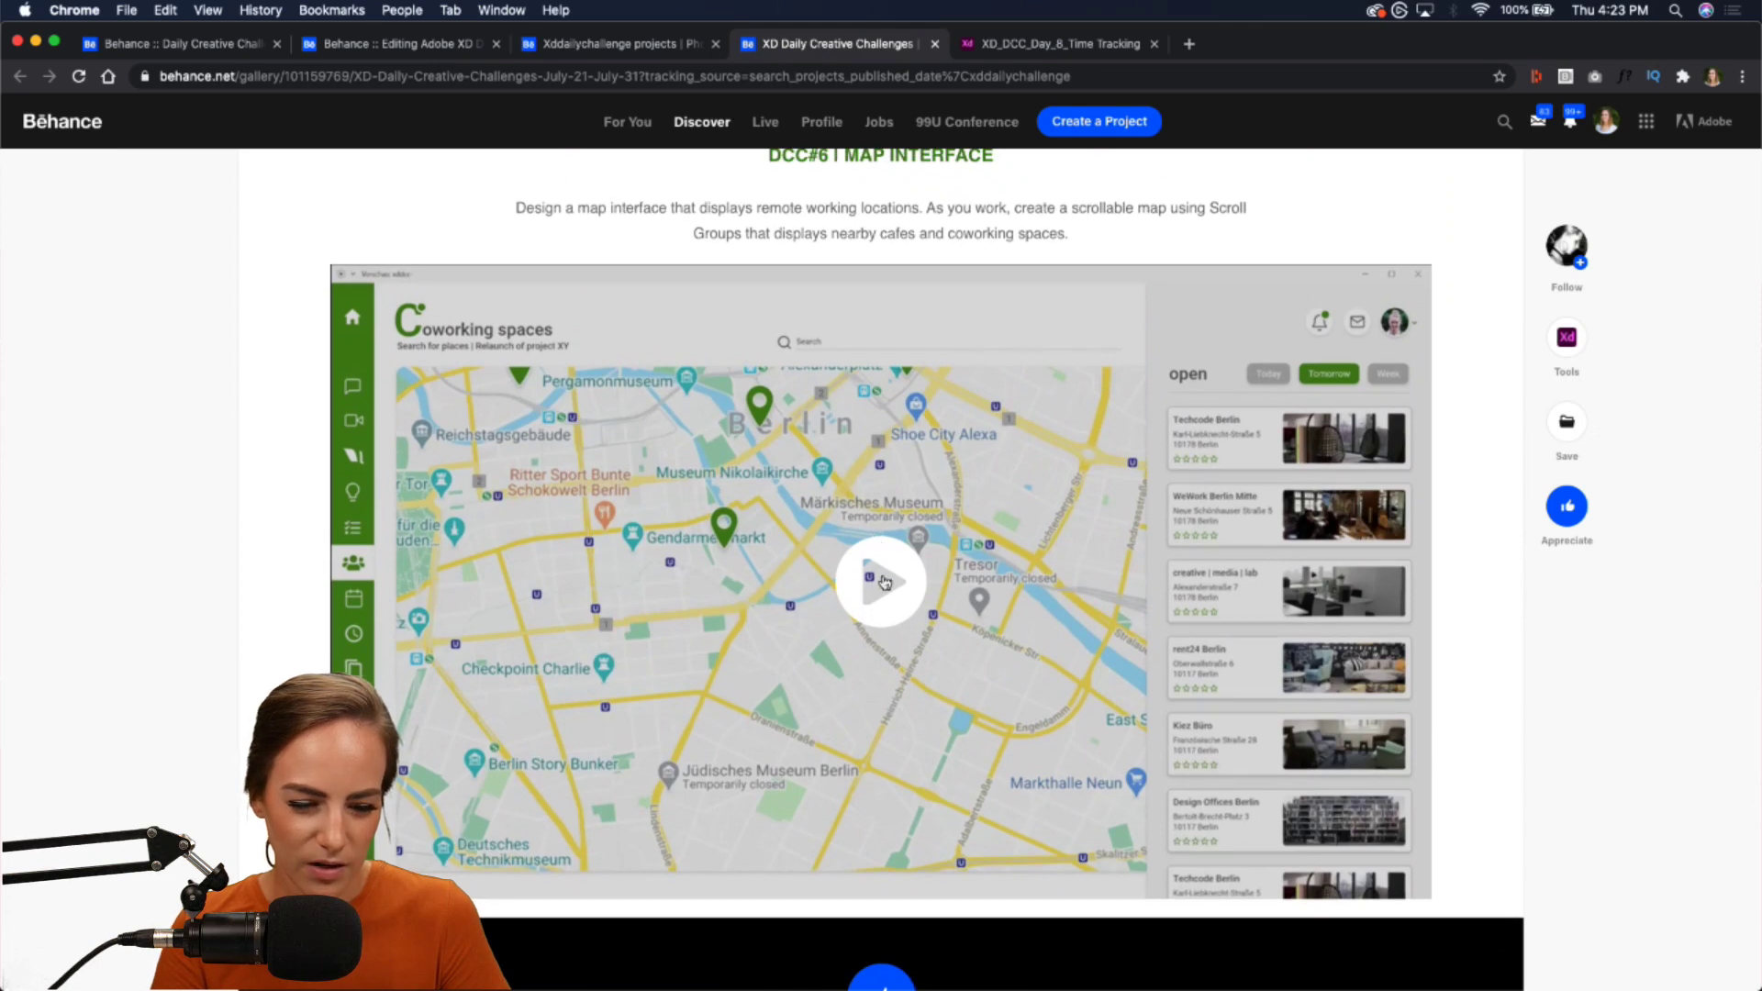
left_click(884, 581)
left_click(1406, 889)
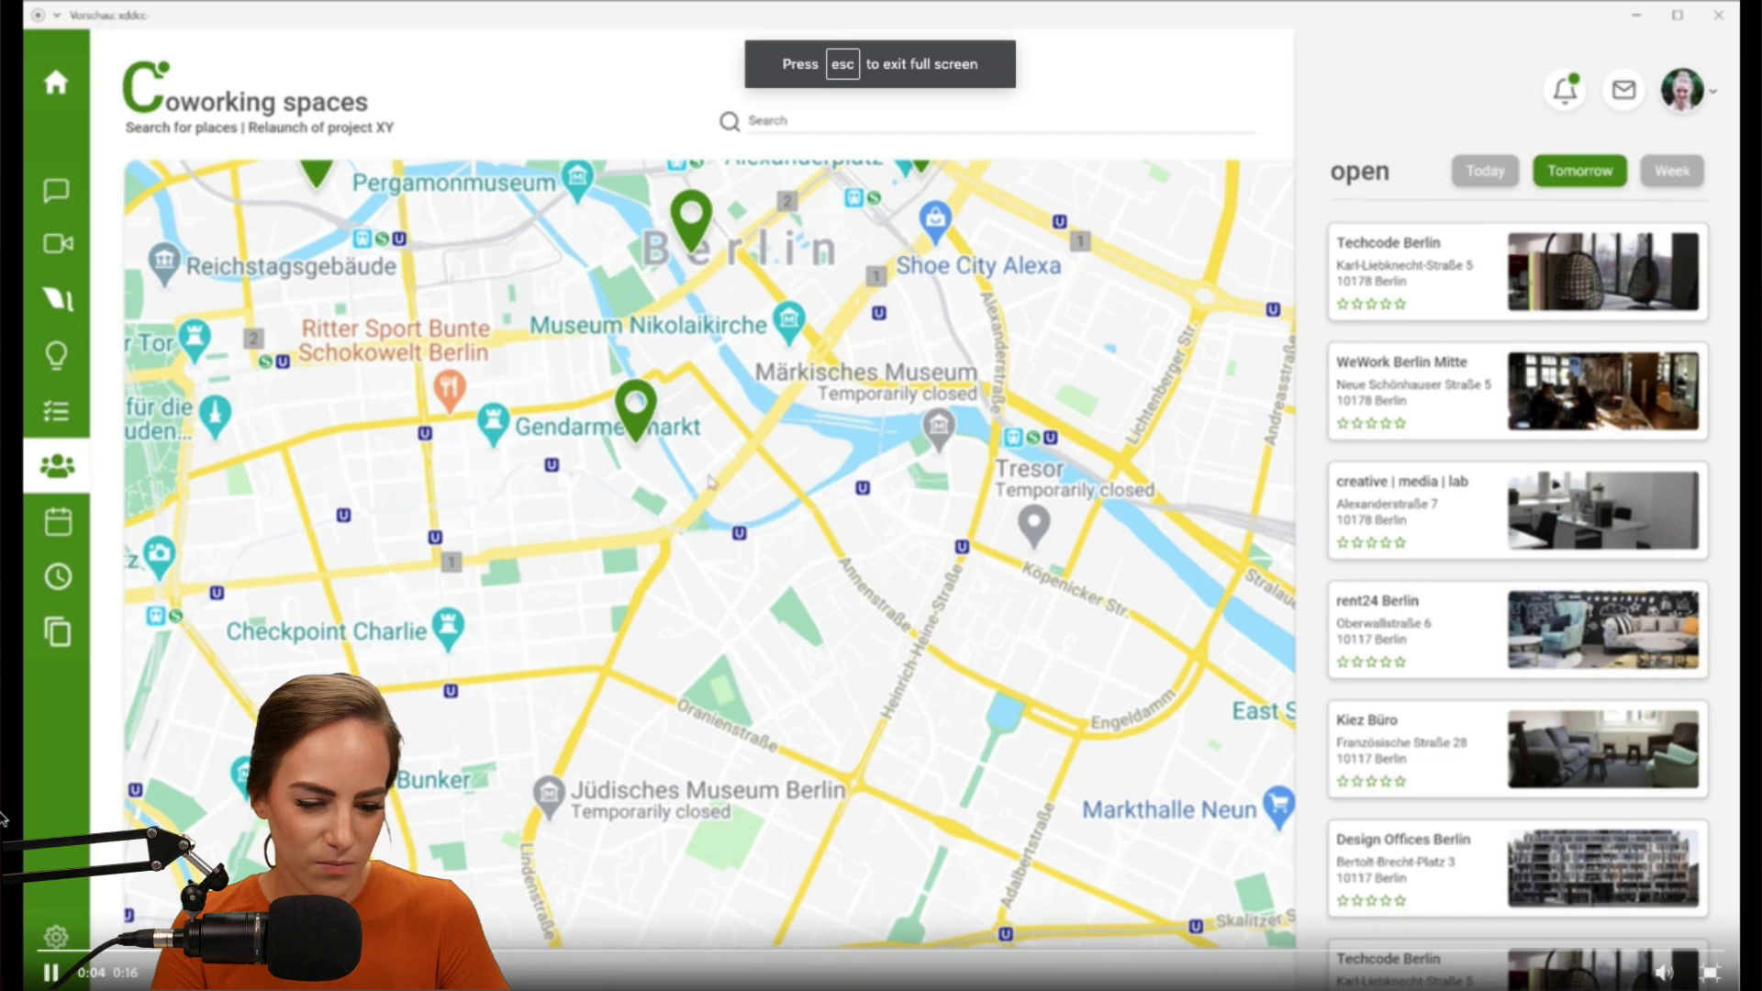
left_click(633, 413)
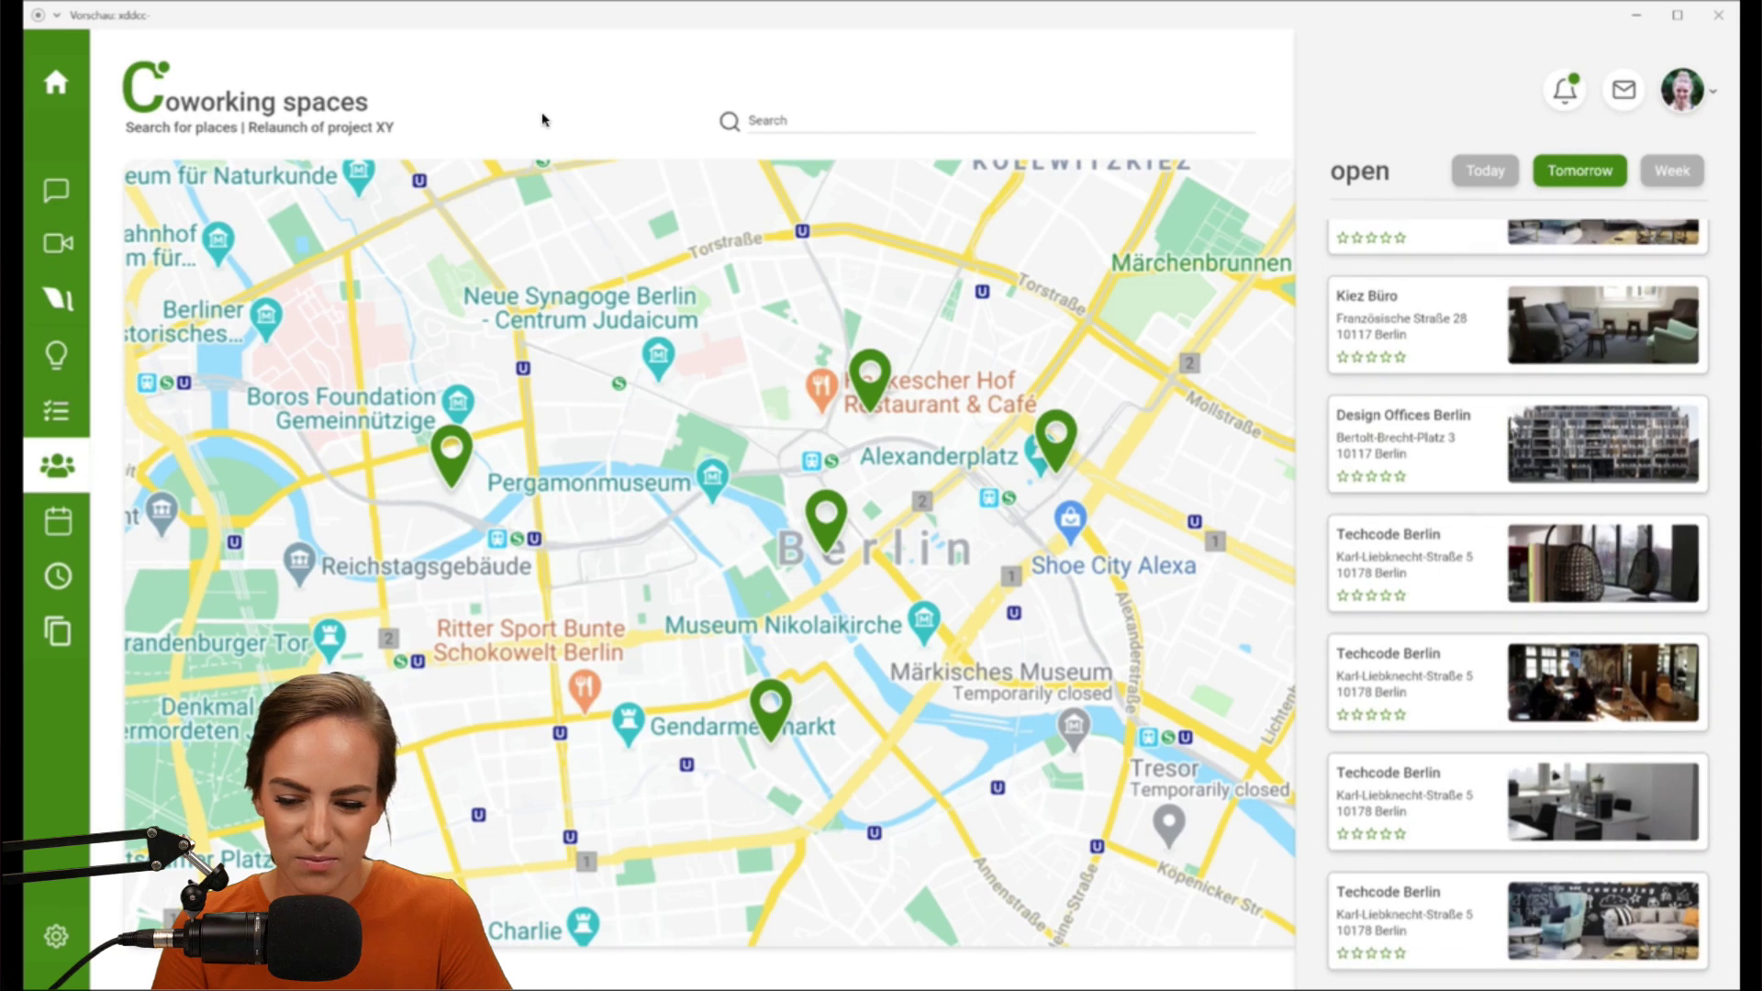
mouse_move(1245, 101)
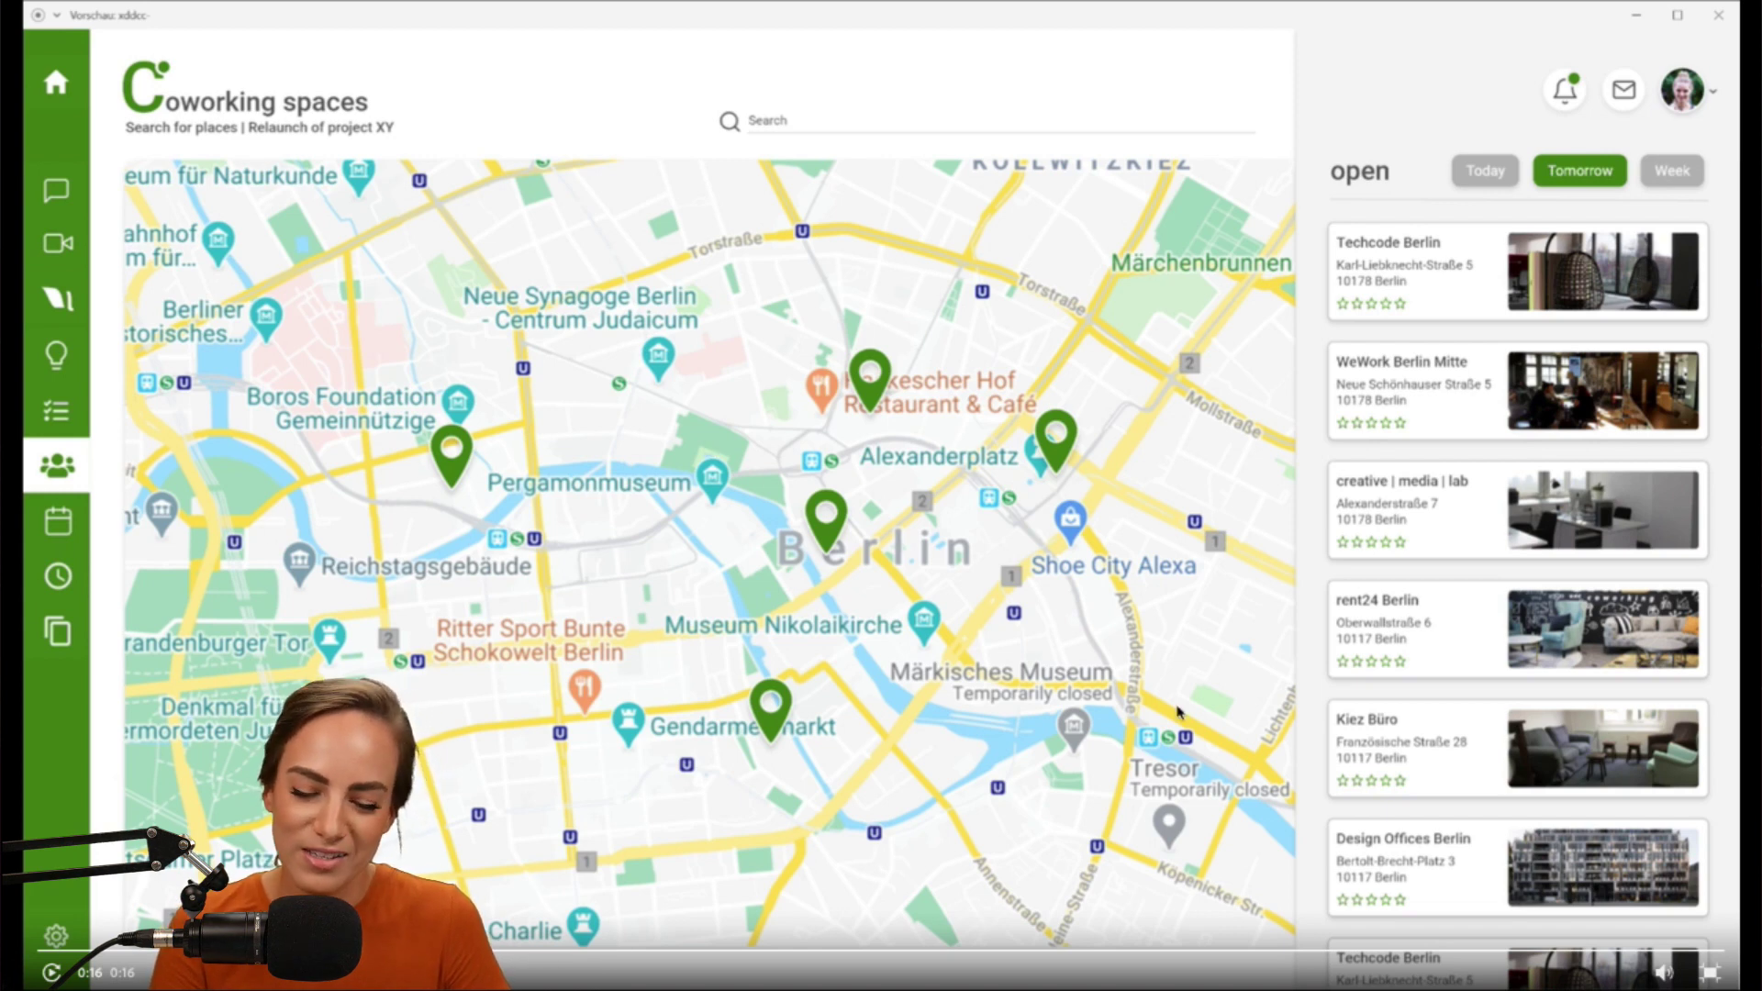
left_click(1710, 973)
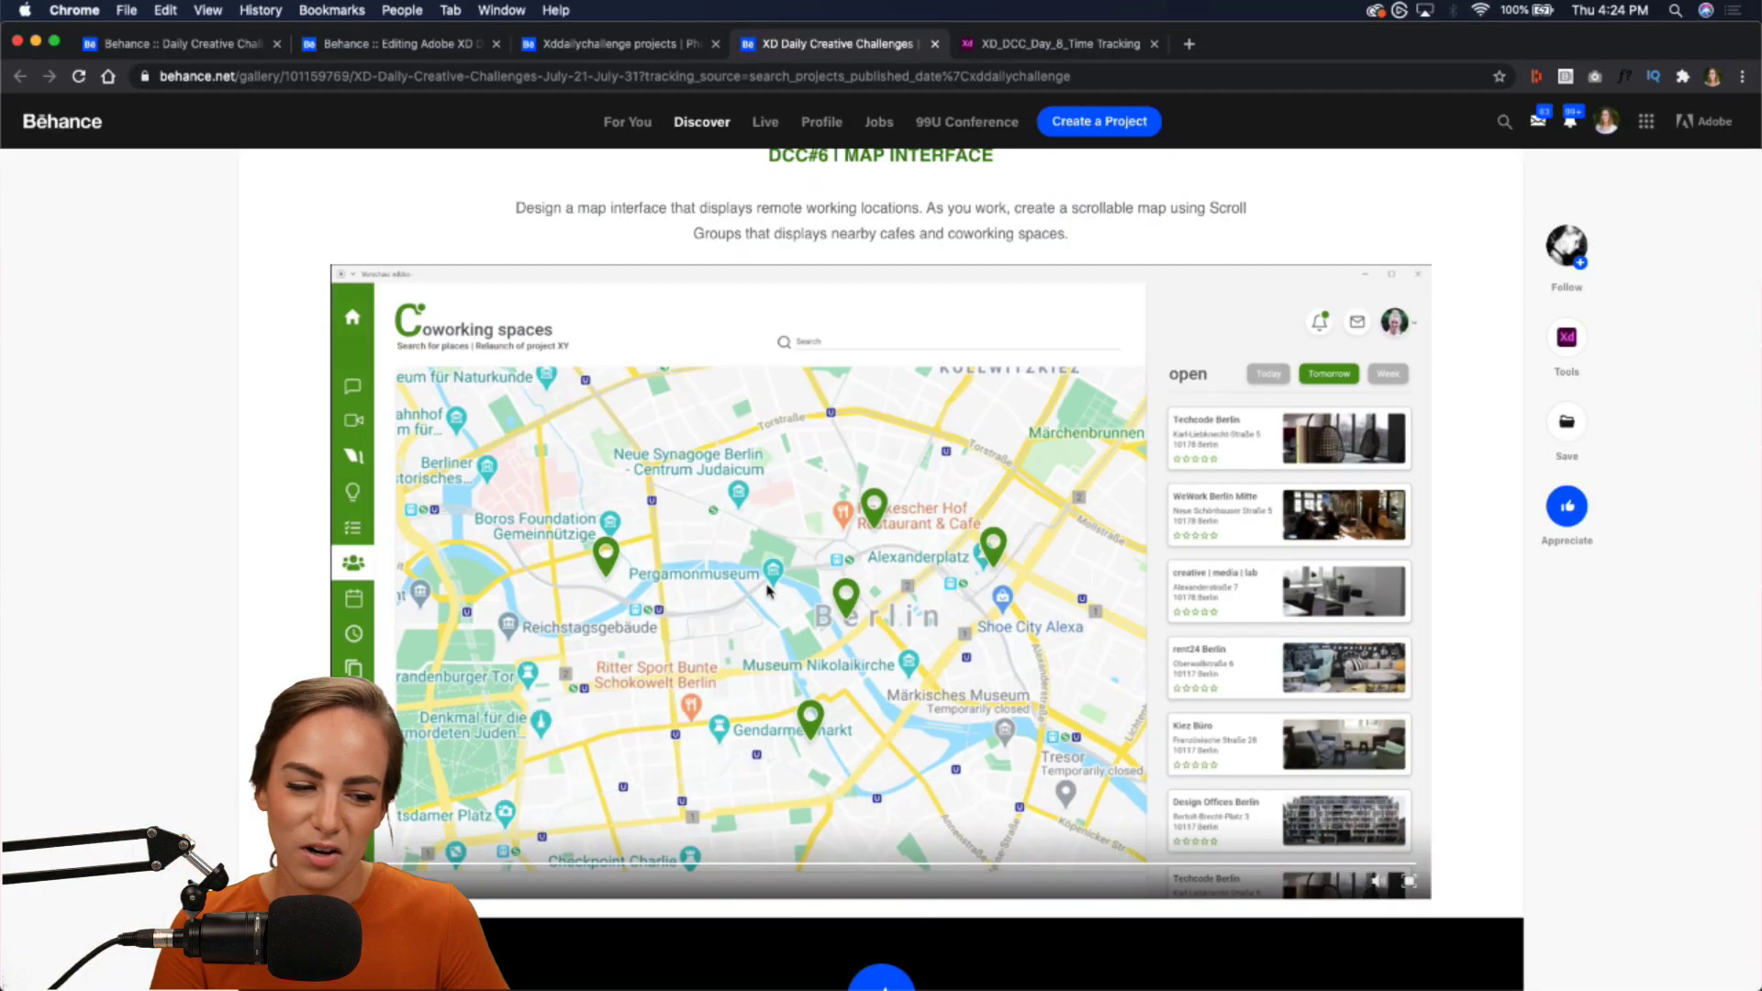
- Return to the xddailychallenge search results and open the Scheduling Tool project in a new tab
left_click(572, 46)
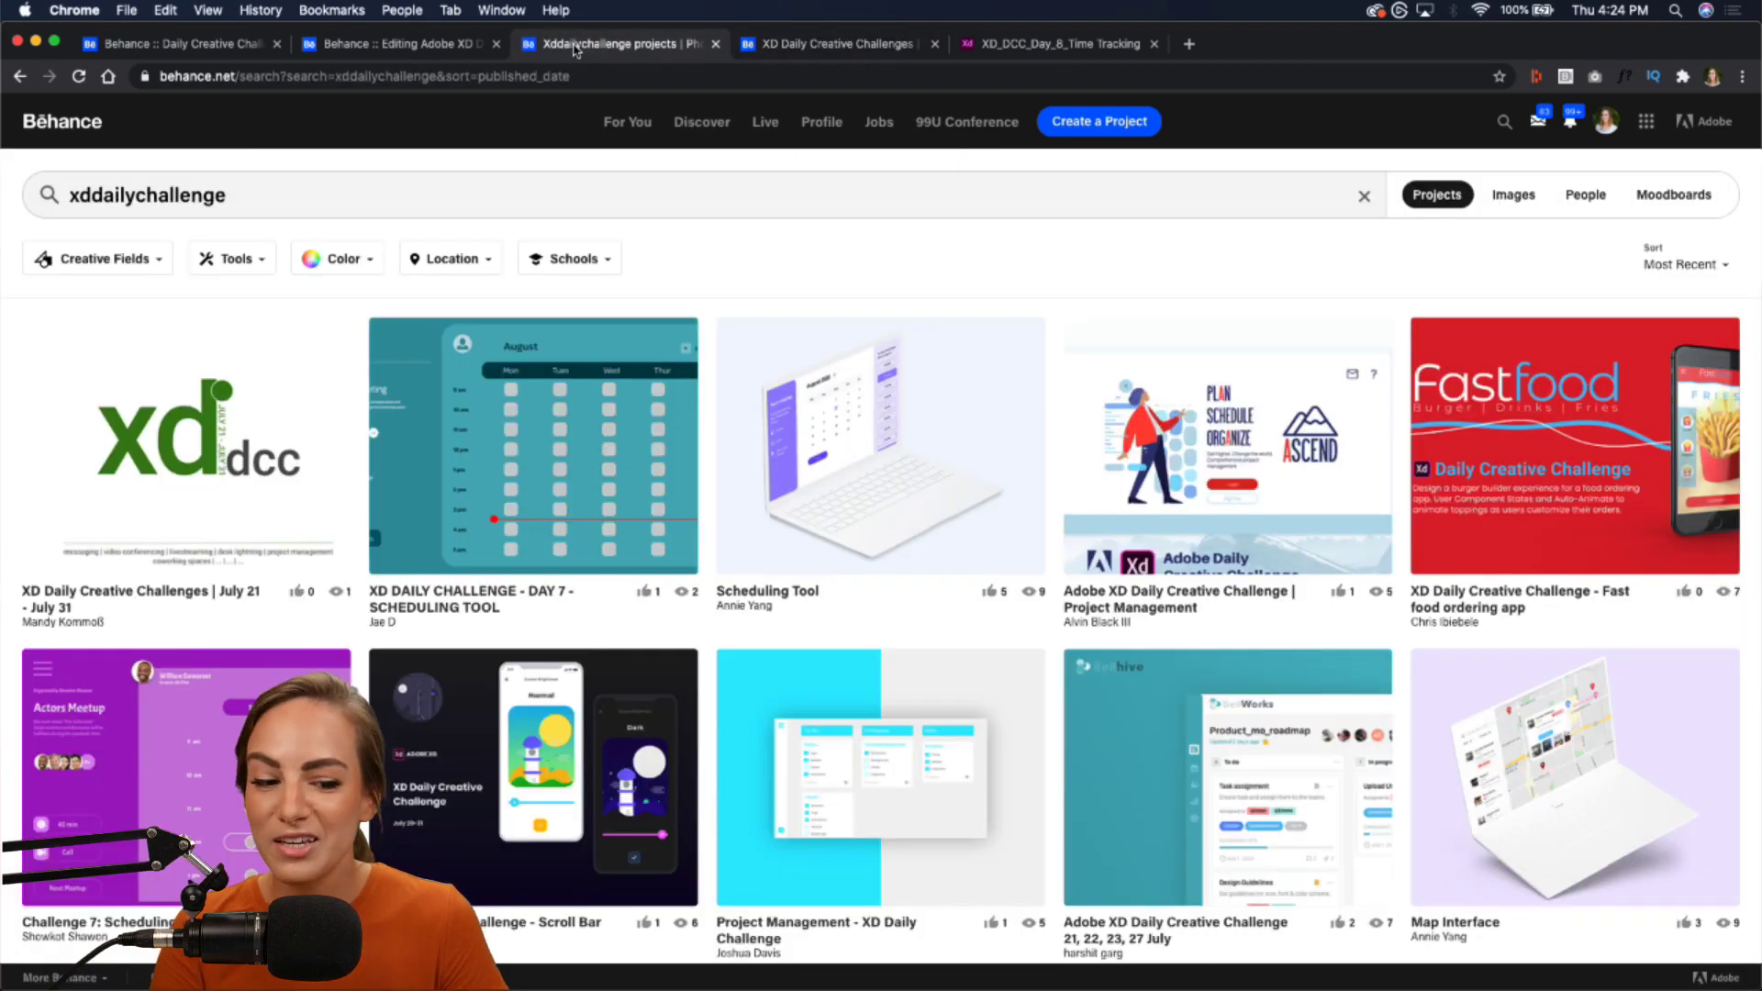
scroll(906, 264, "down", 5)
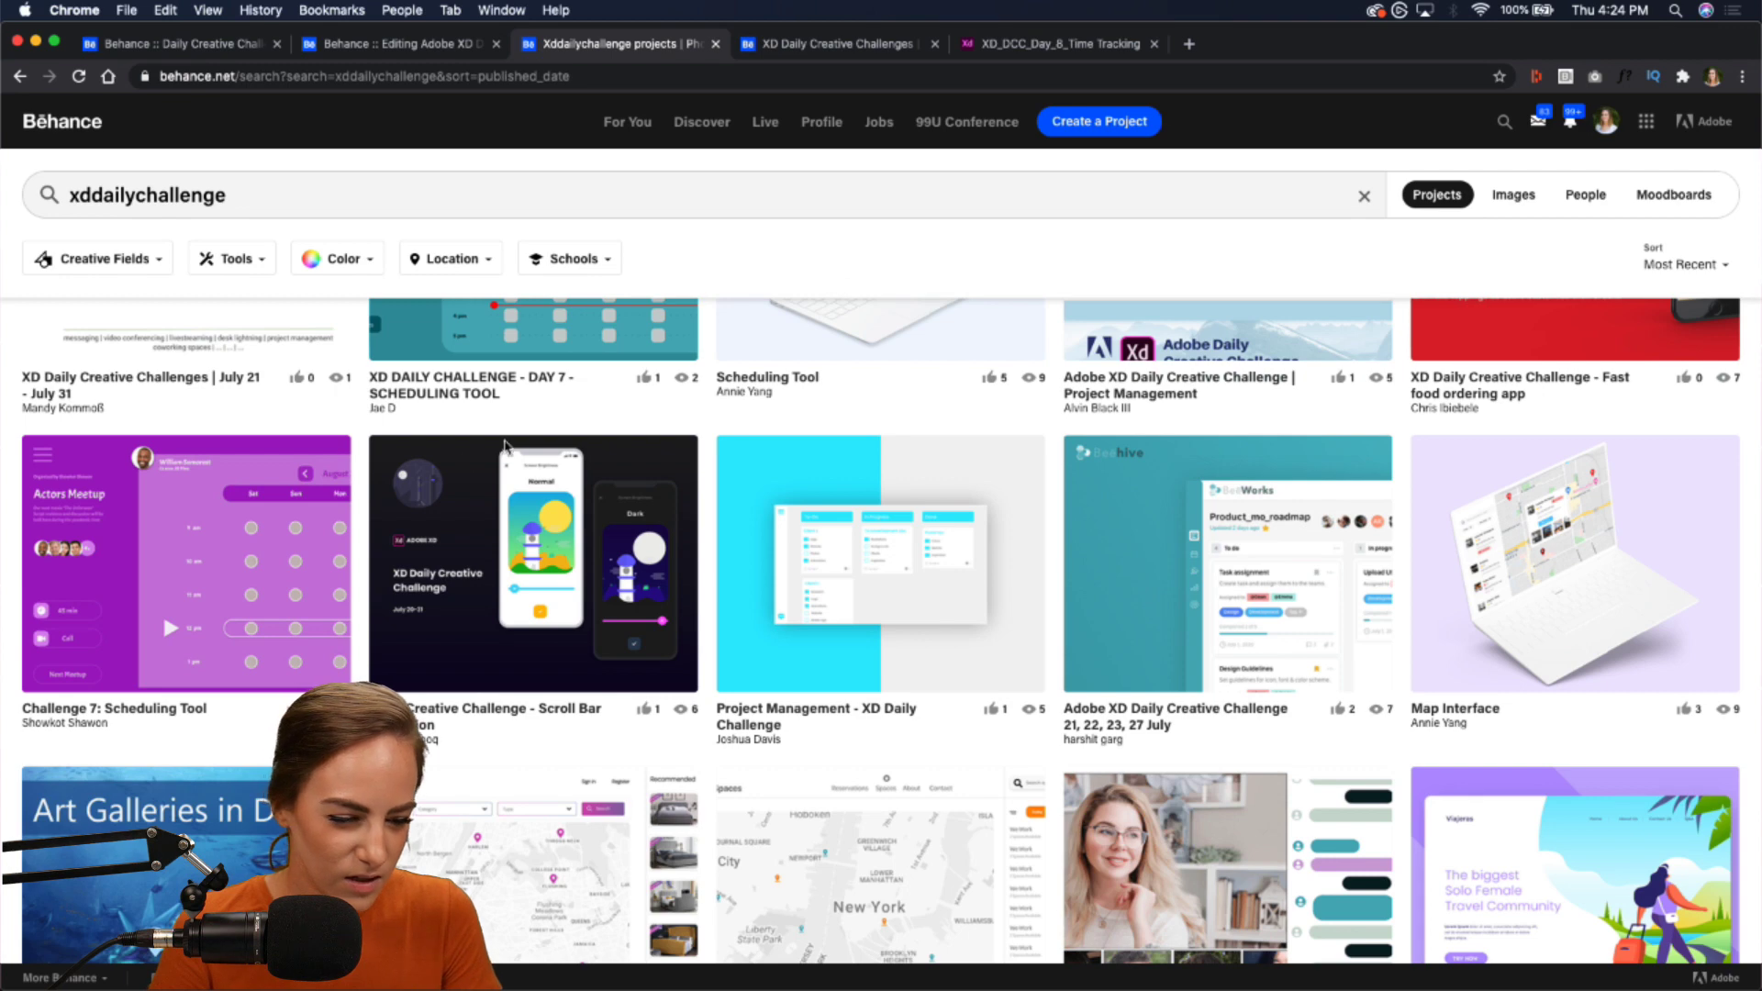
scroll(265, 552, "up", 2)
scroll(265, 552, "up", 2)
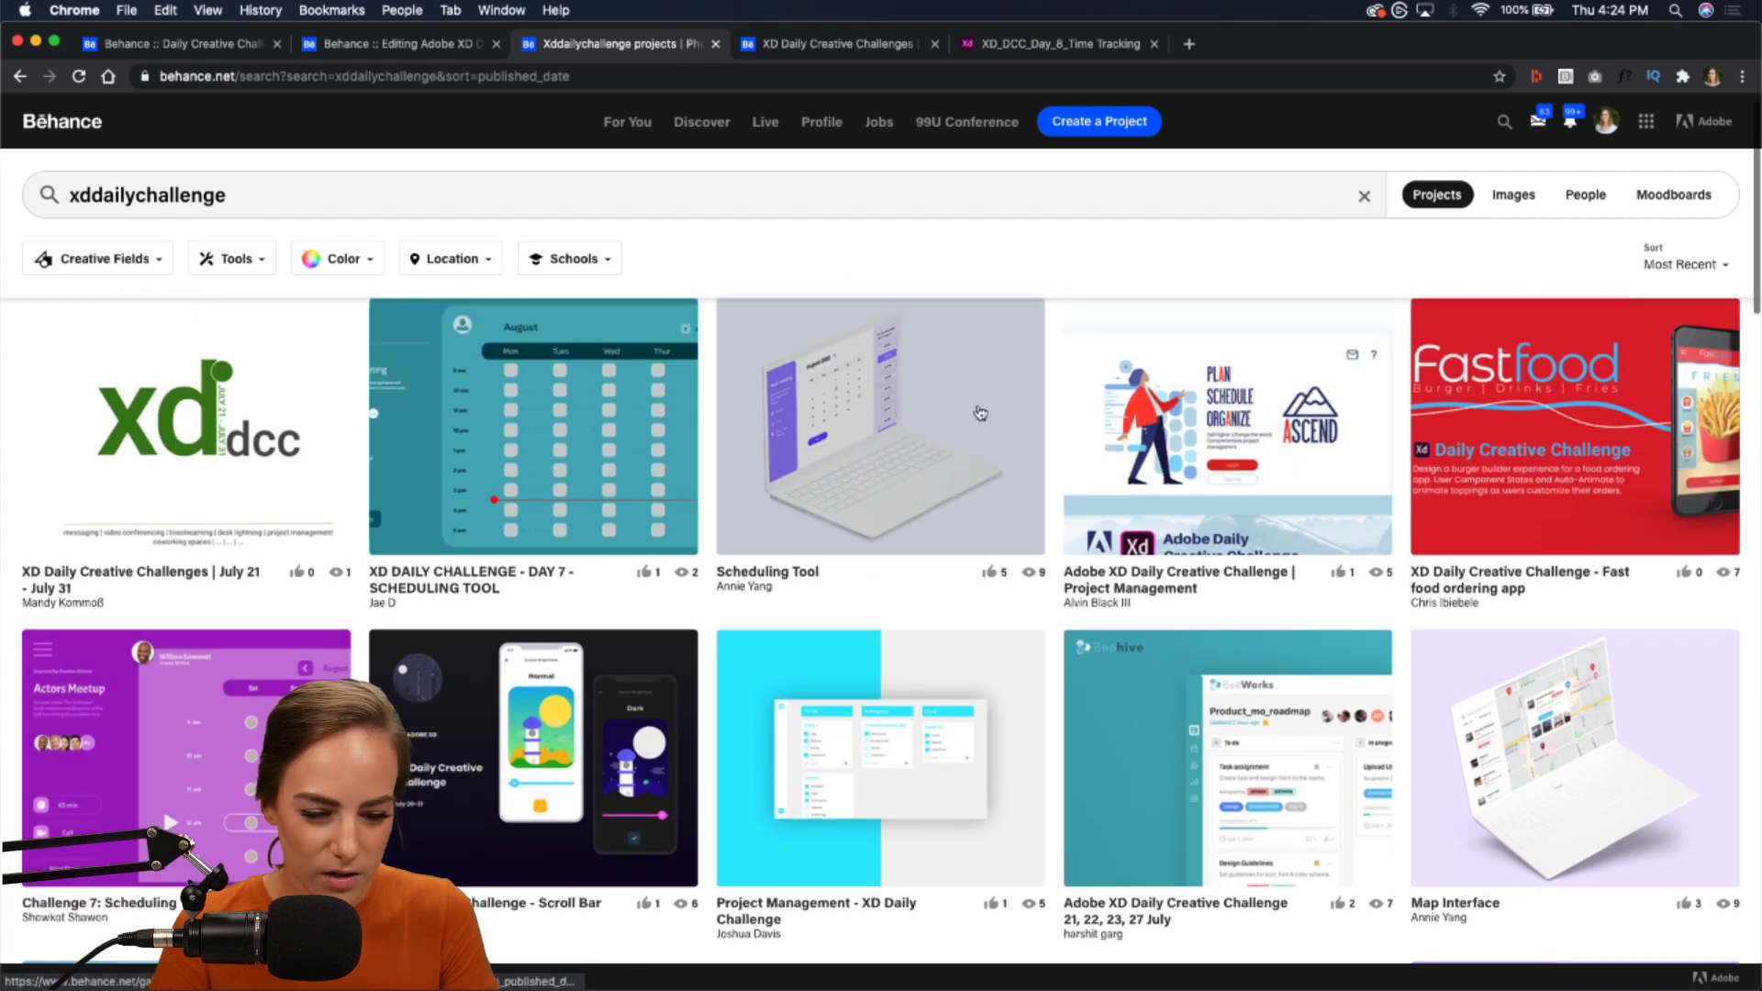
right_click(980, 405)
left_click(1040, 415)
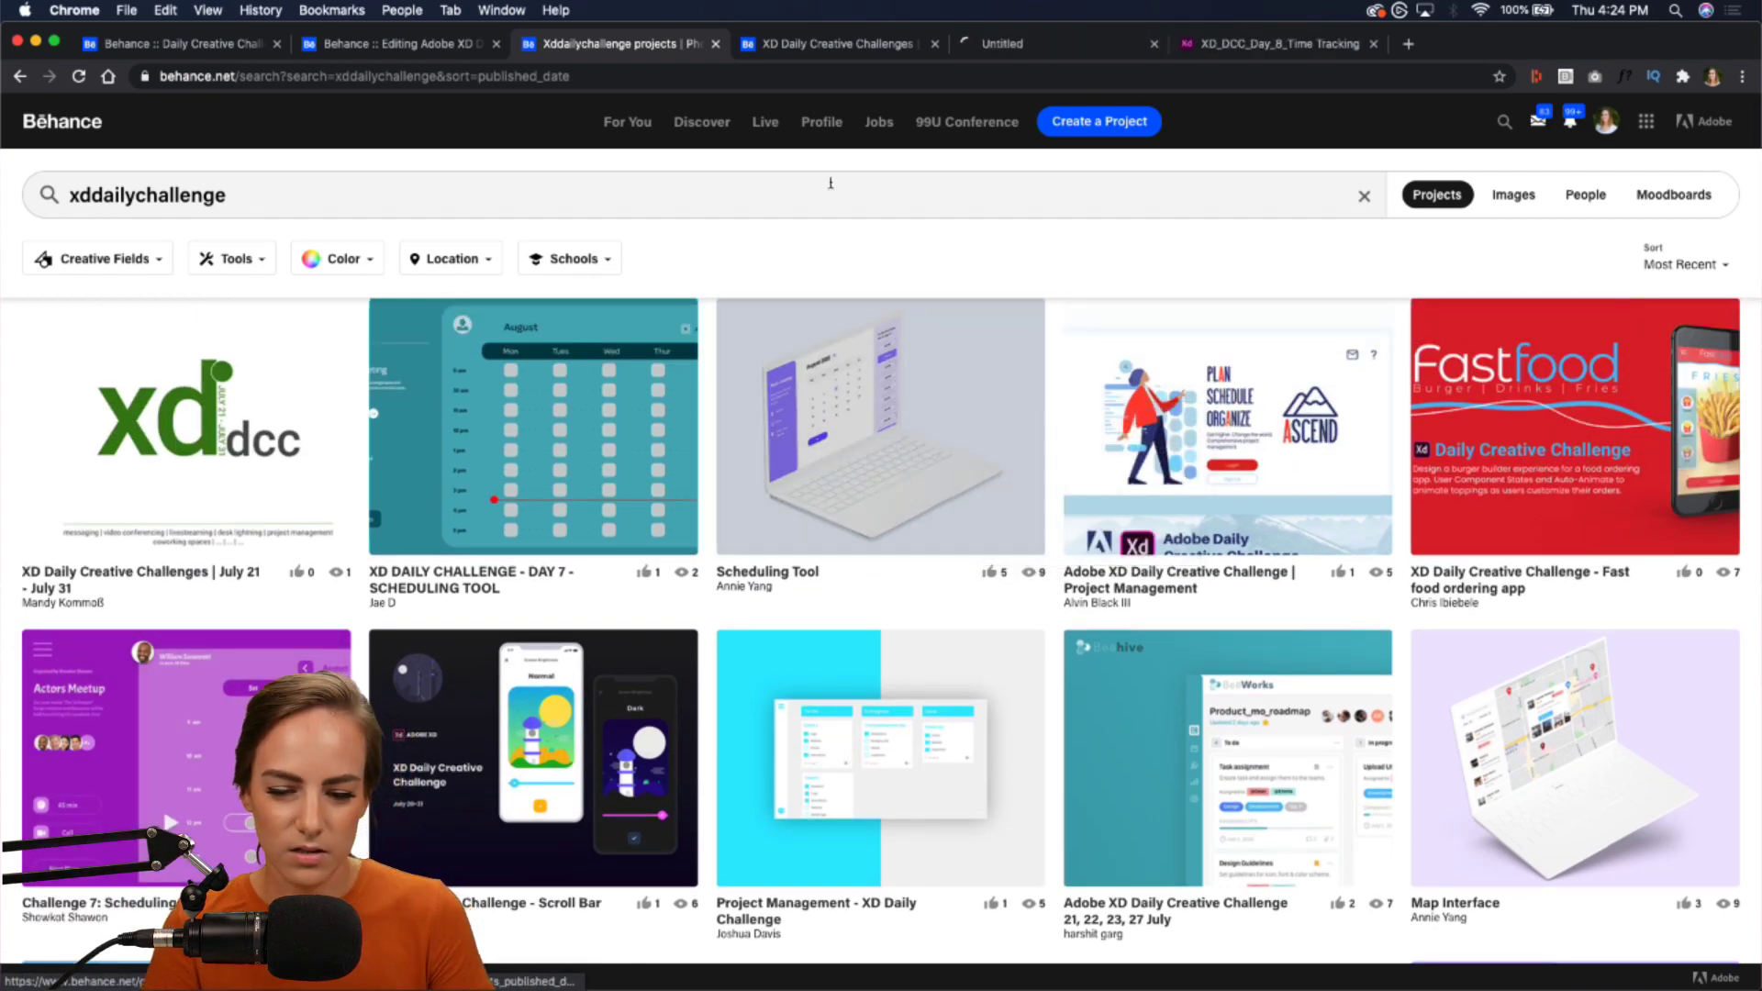
left_click(1034, 48)
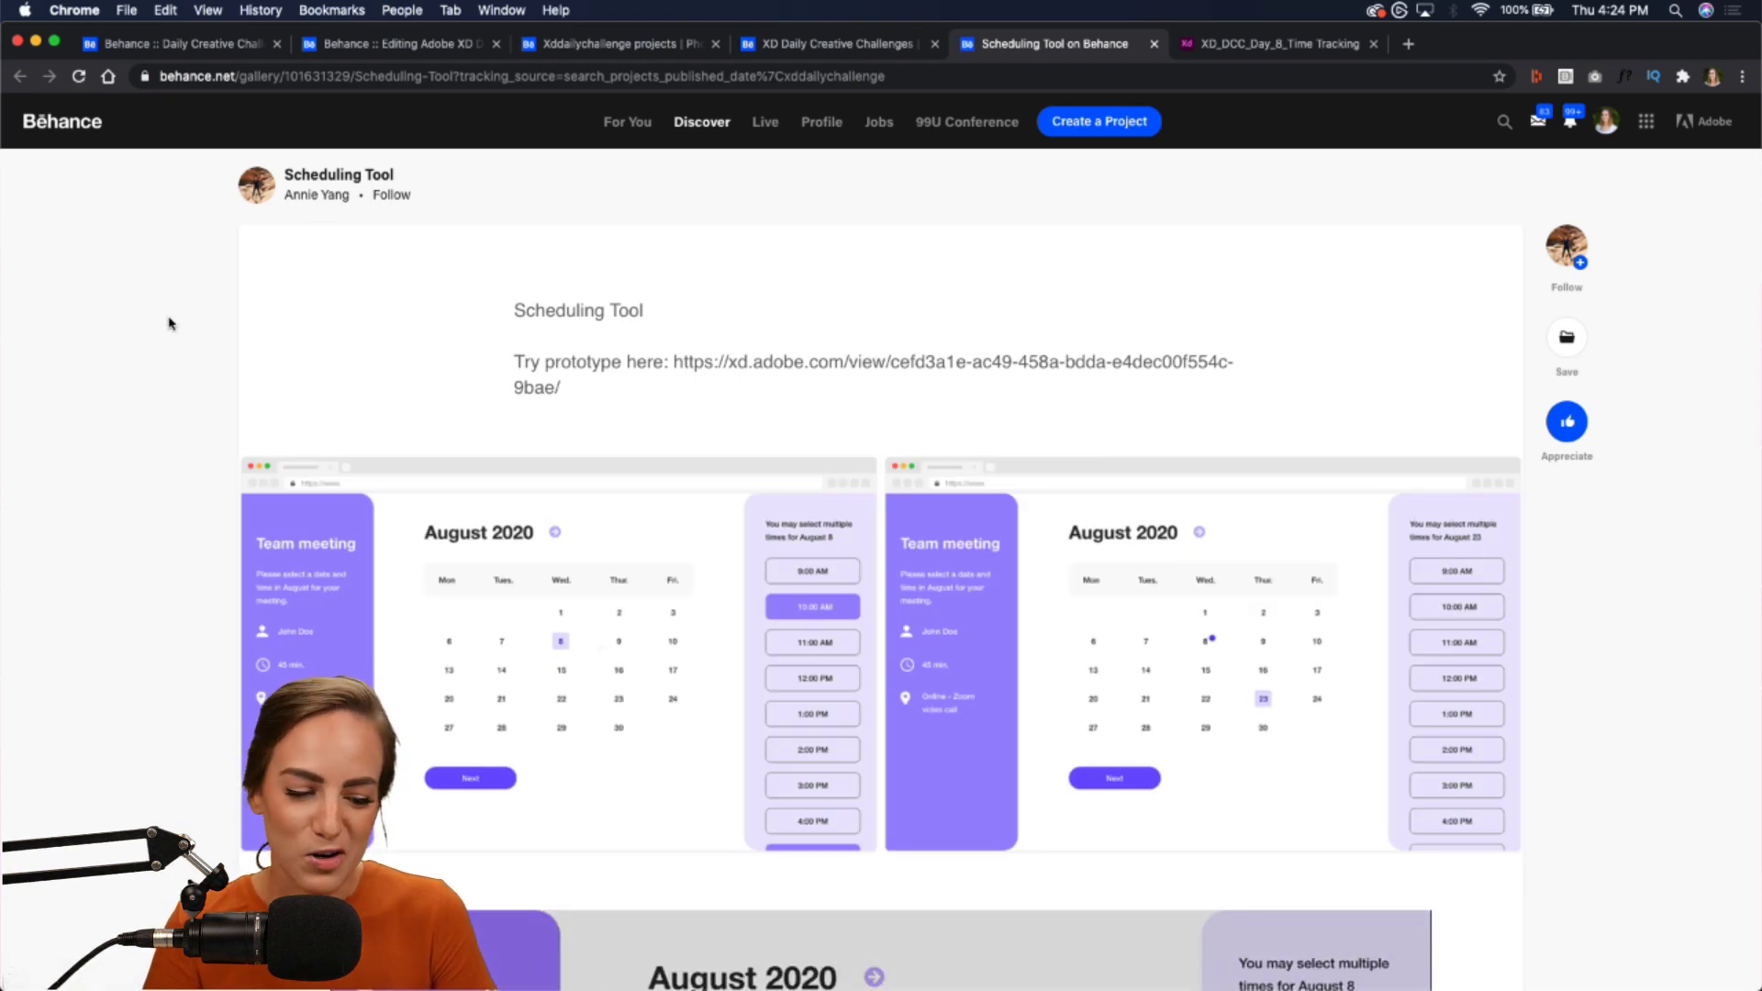
- Play the Team meeting calendar video in the Scheduling Tool project
scroll(168, 323, "down", 5)
scroll(168, 324, "down", 5)
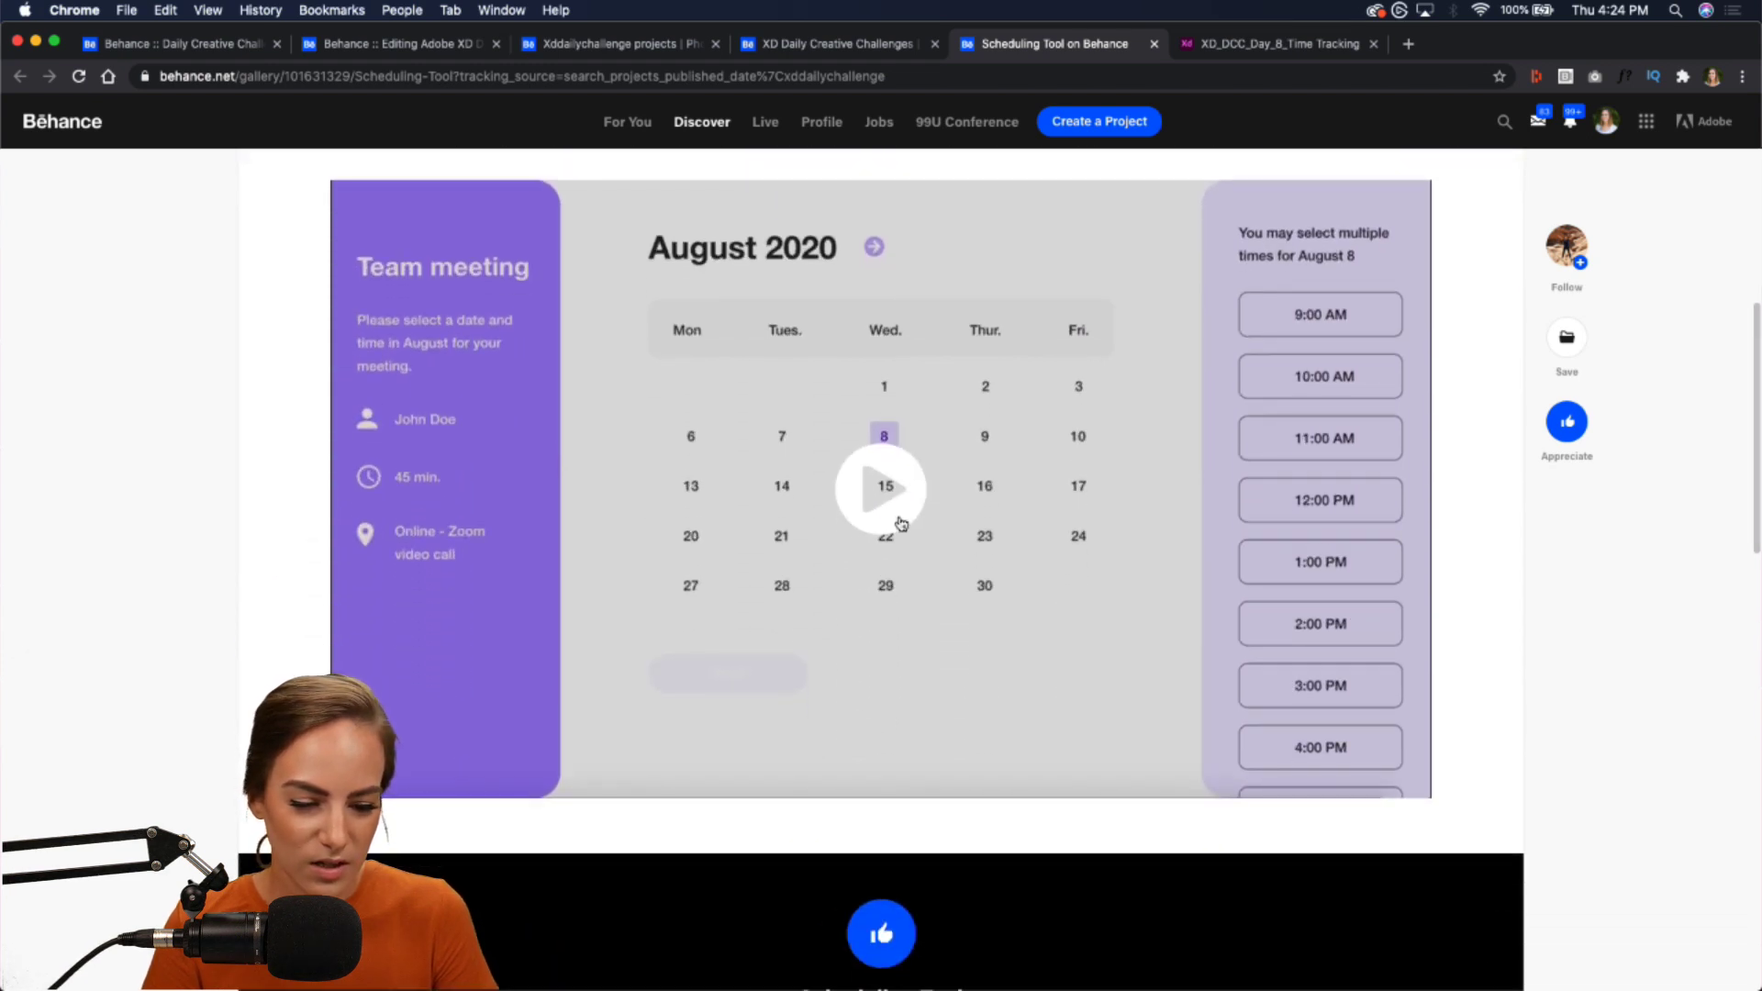
left_click(896, 519)
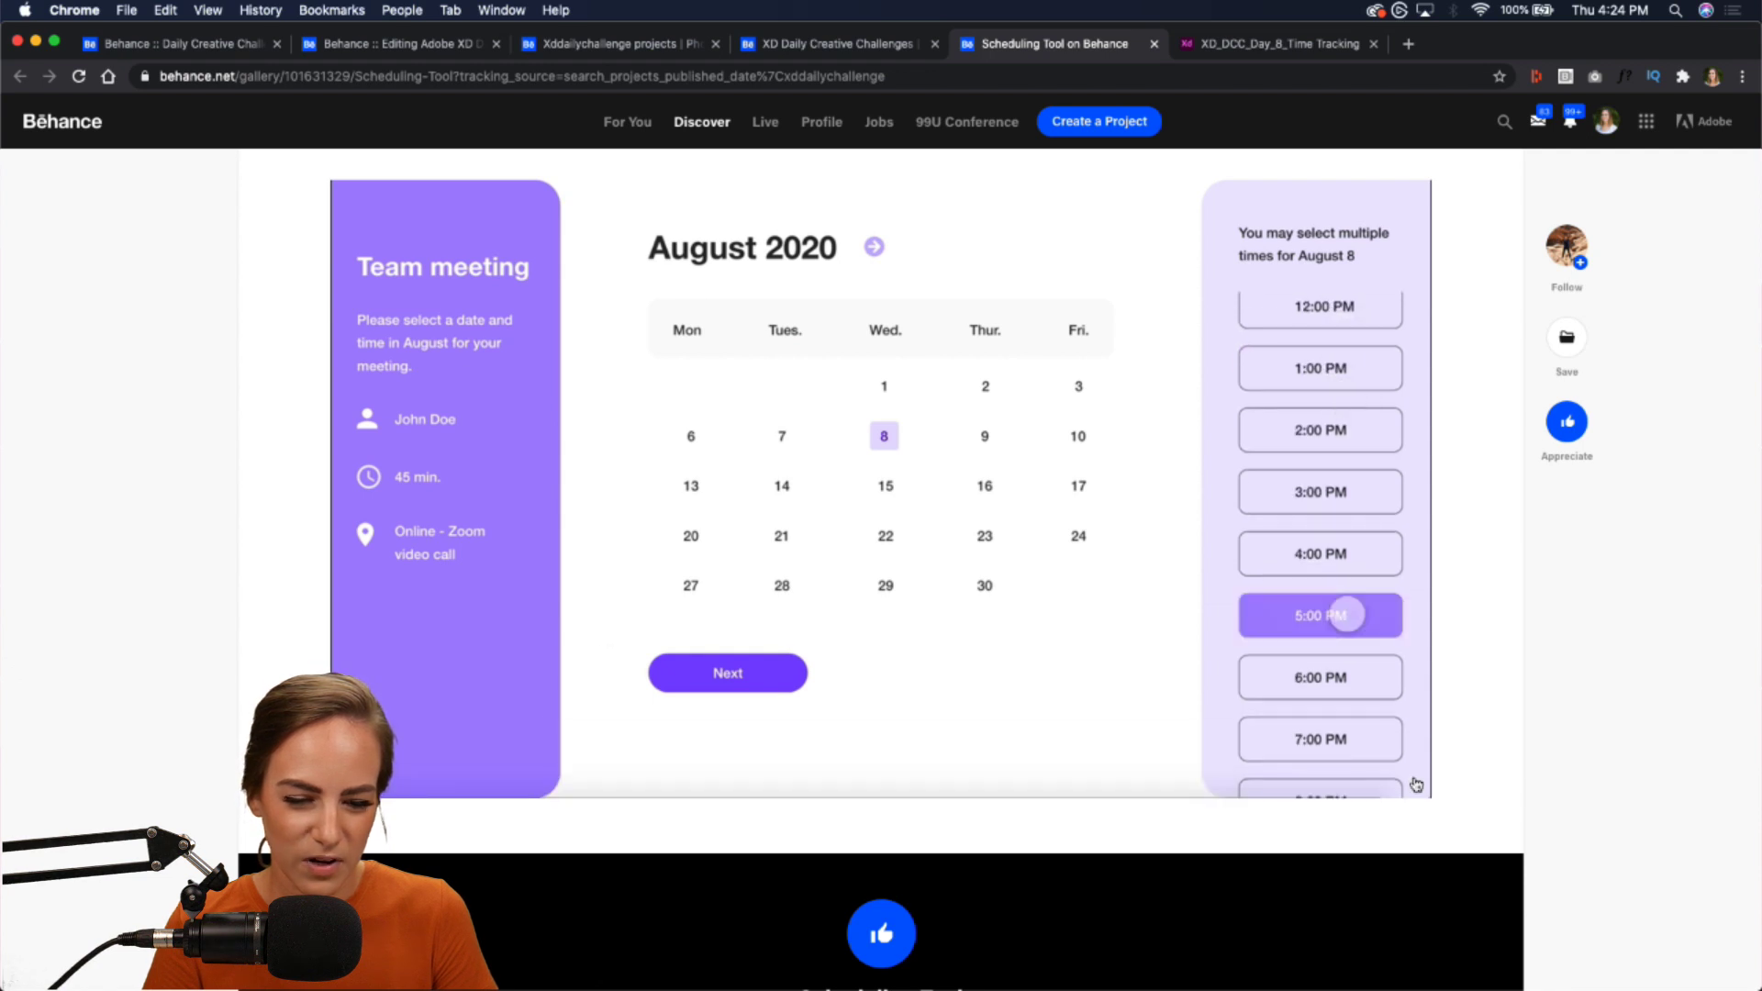
- Watch the Team meeting calendar video of the Scheduling Tool project in full screen, and exit full screen
left_click(1406, 783)
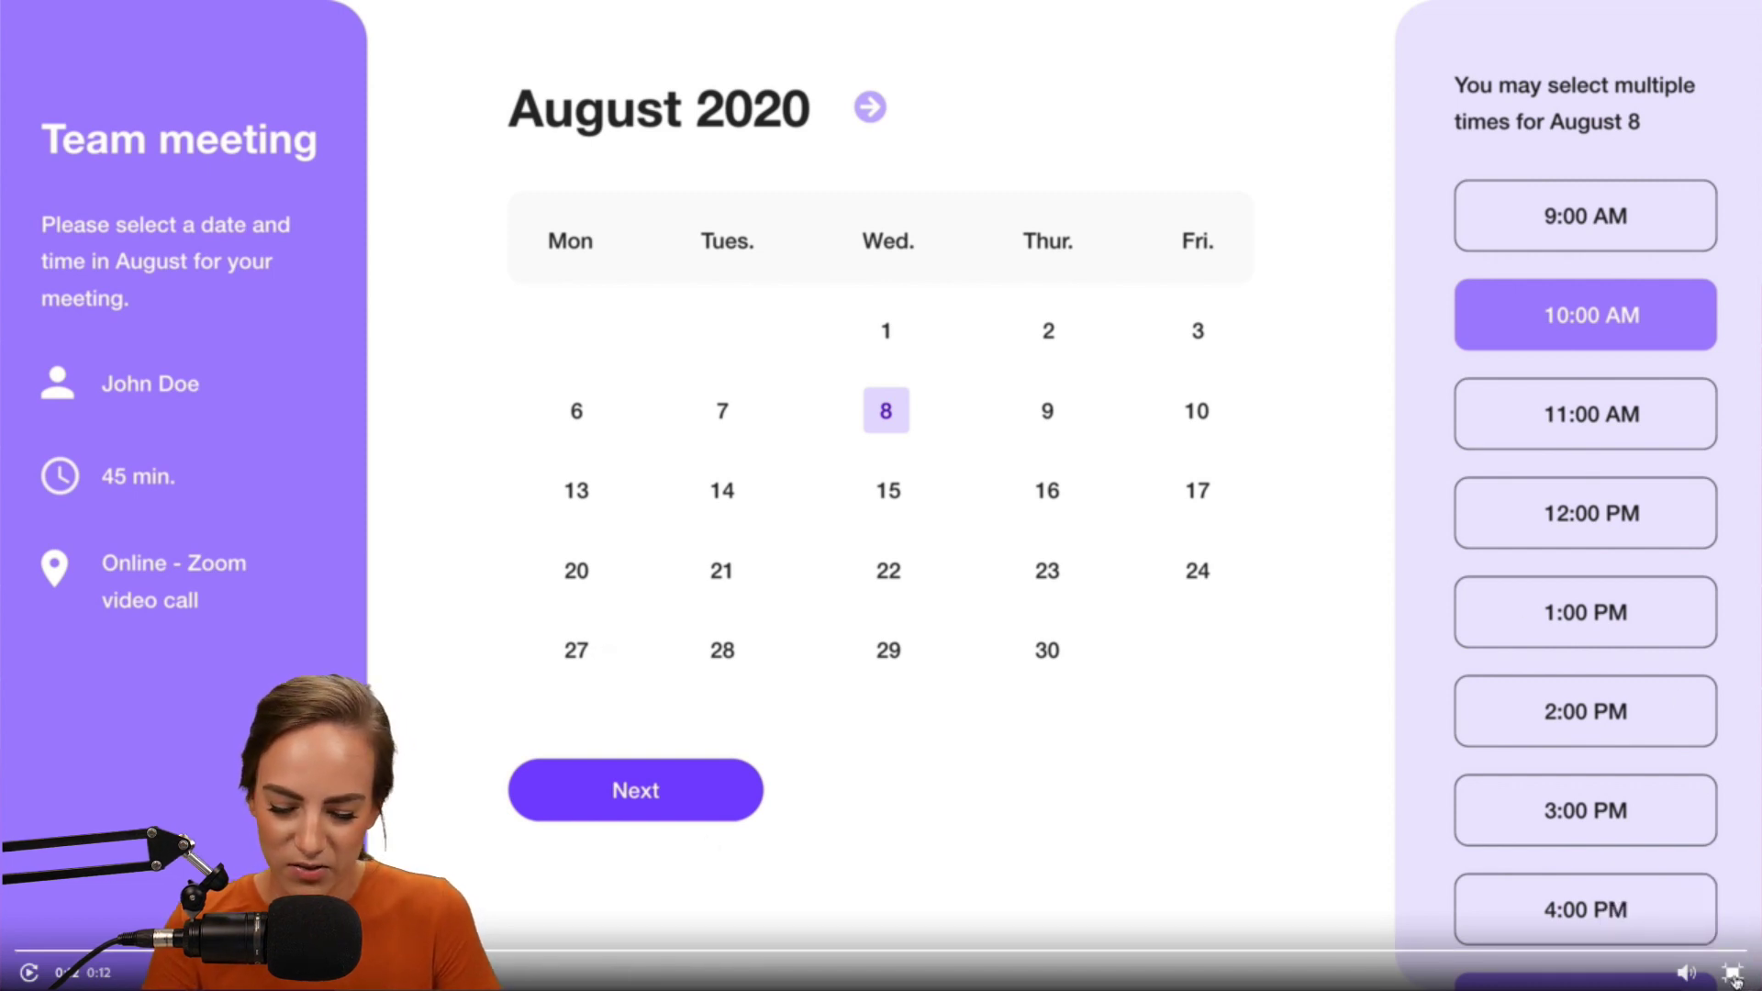
key("Escape")
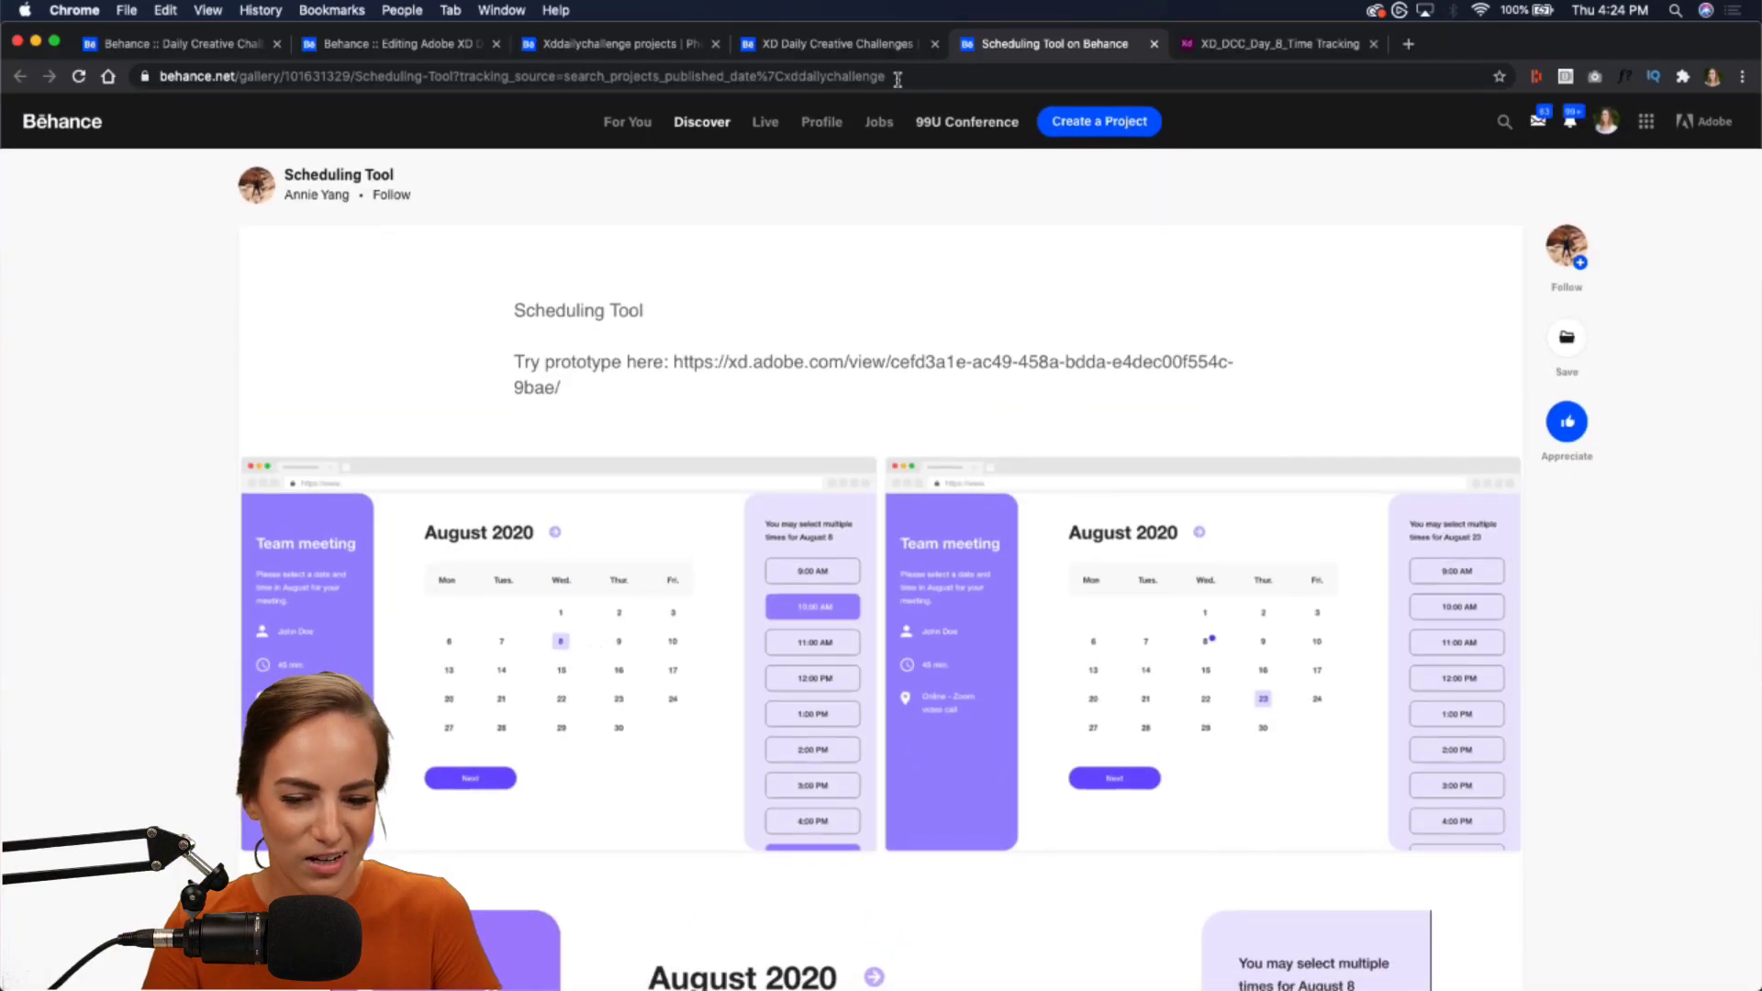
- Return to the xddailychallenge search results and look through the most recent challenge projects
left_click(826, 44)
left_click(640, 45)
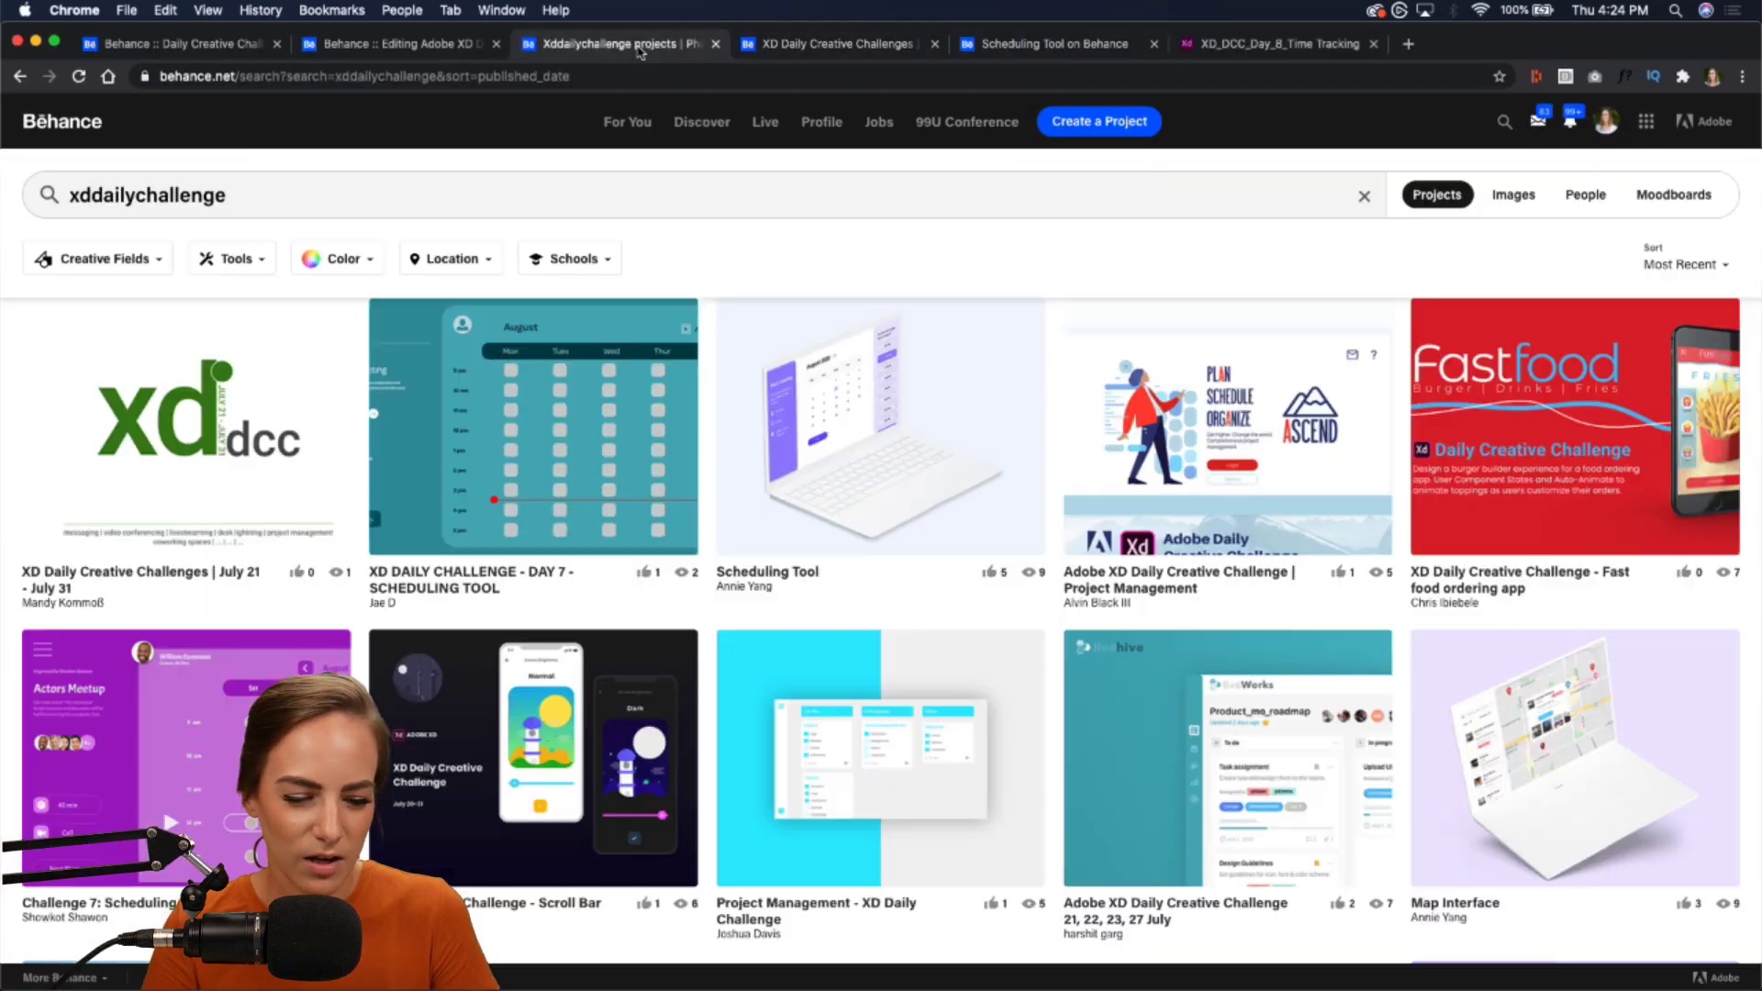
scroll(748, 275, "down", 3)
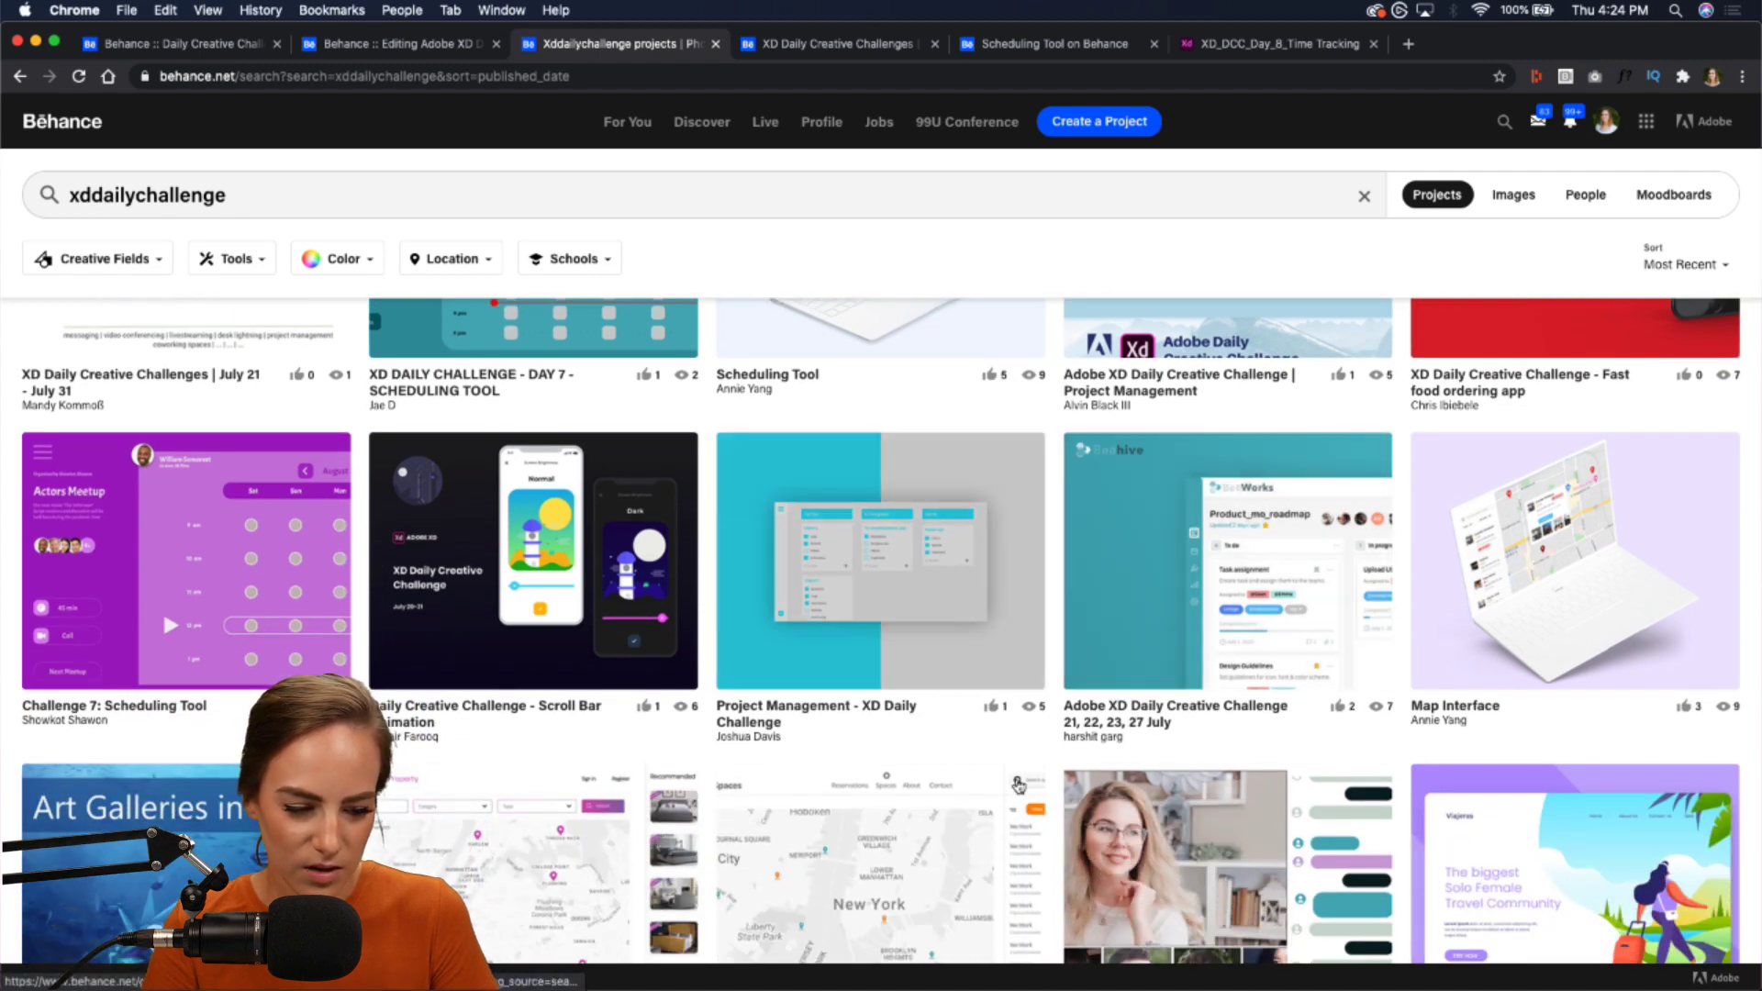
- Switch to Discord and watch the Challenge 6 coworking spaces video from the current-challenge channel in full screen, and exit full screen
left_click(1046, 985)
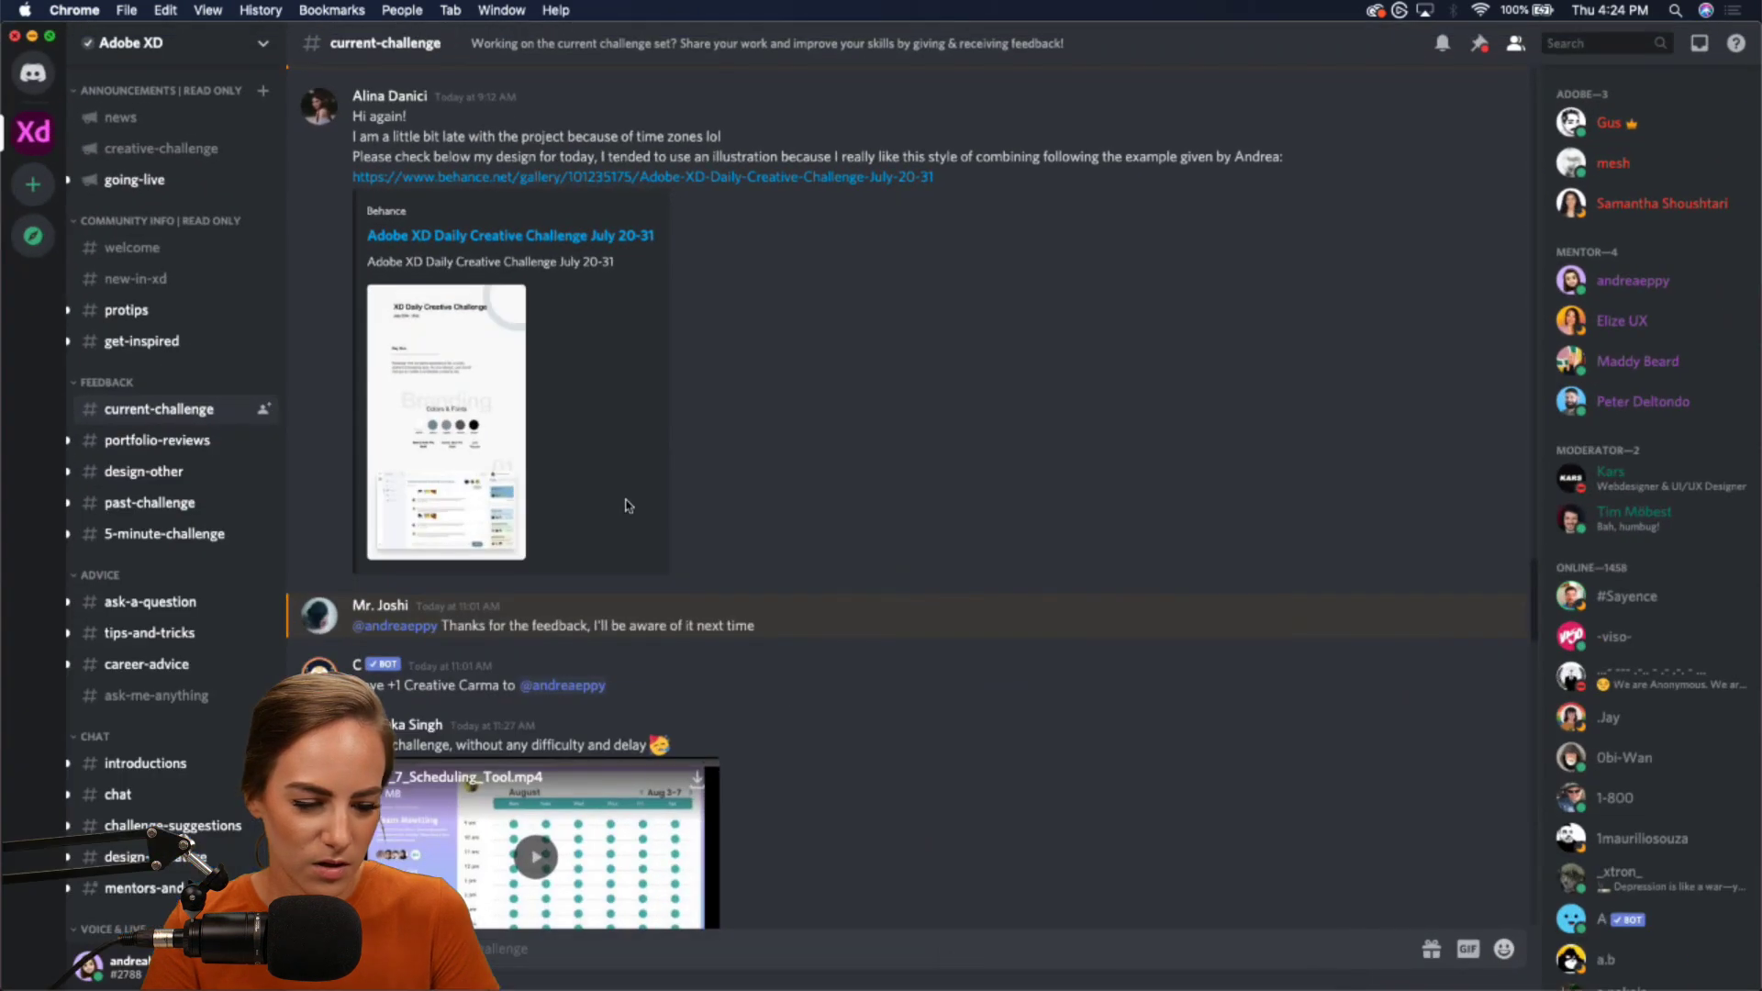
scroll(626, 499, "down", 15)
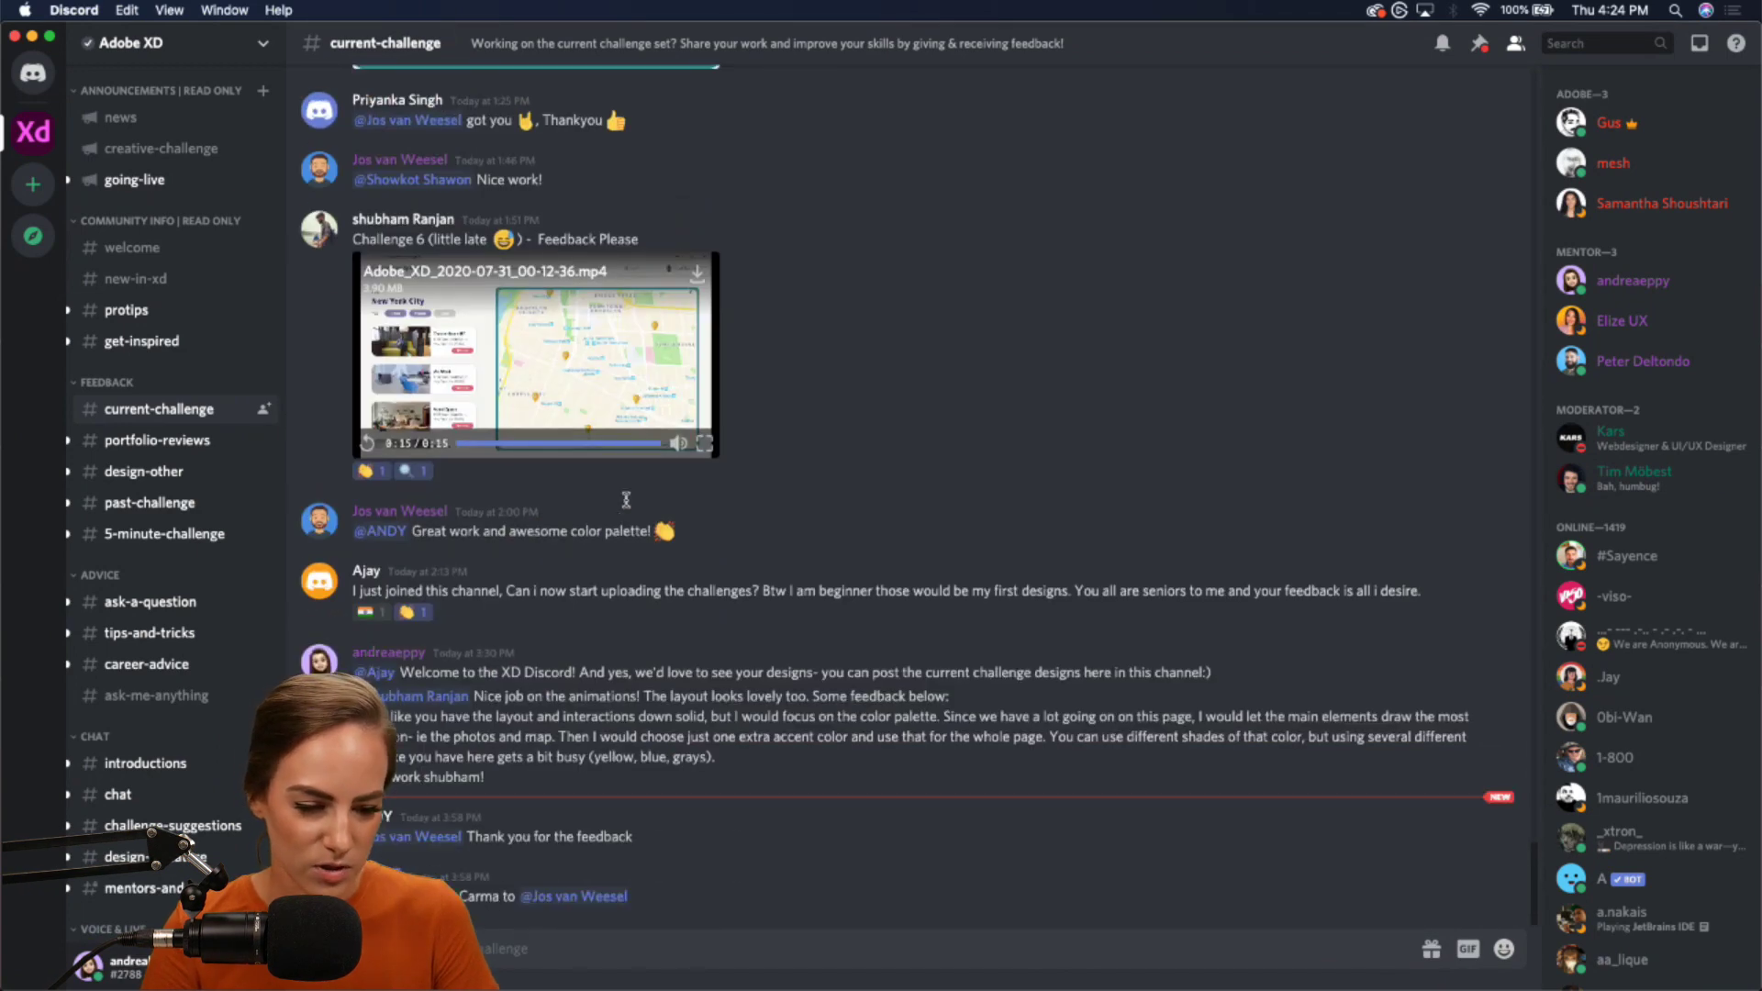
scroll(626, 499, "up", 10)
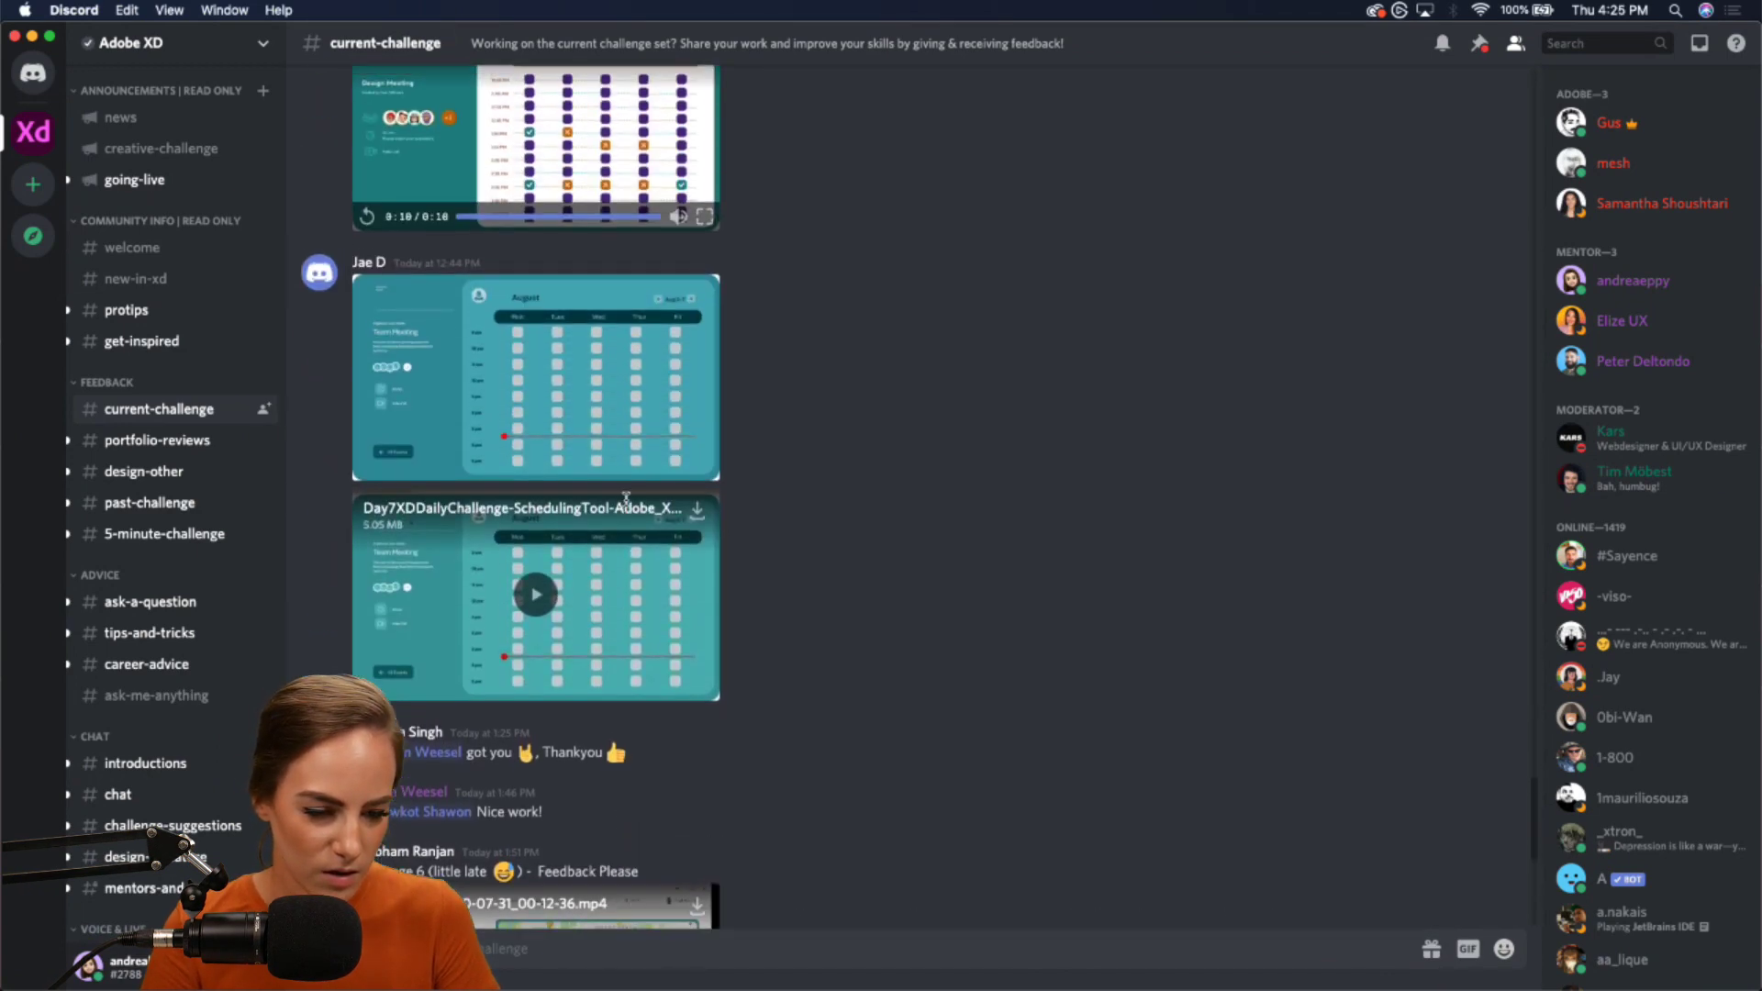
scroll(634, 501, "up", 1)
scroll(710, 570, "down", 10)
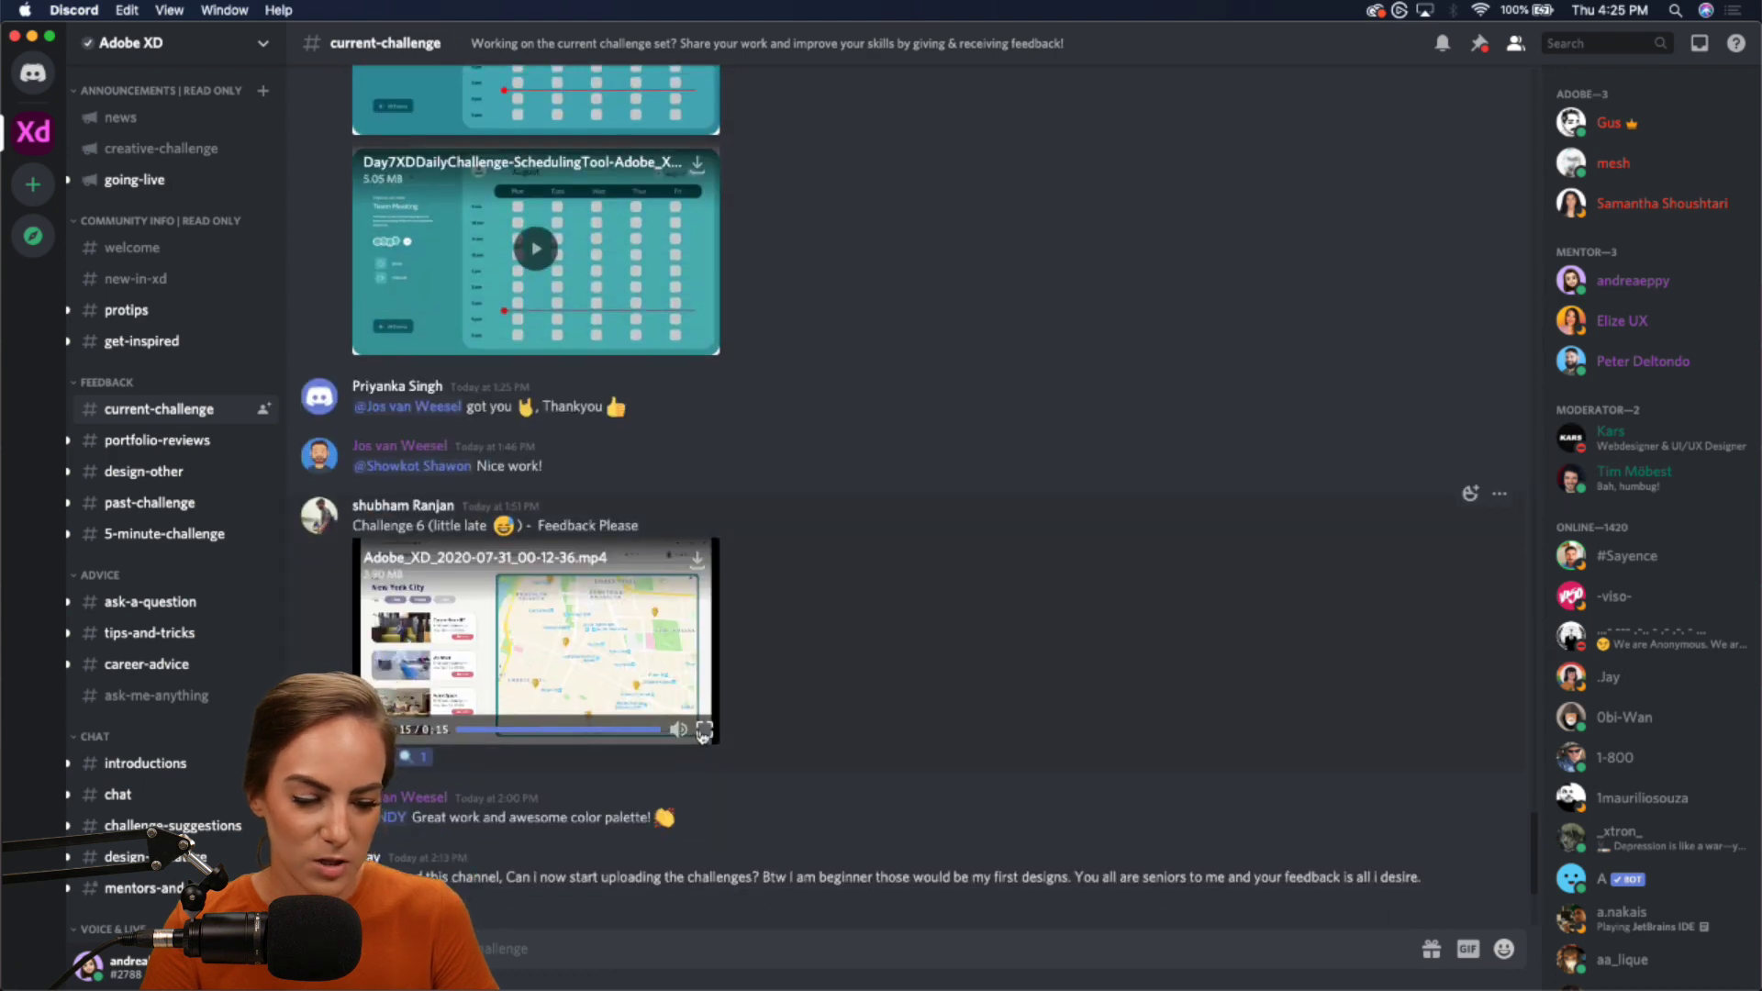
left_click(703, 731)
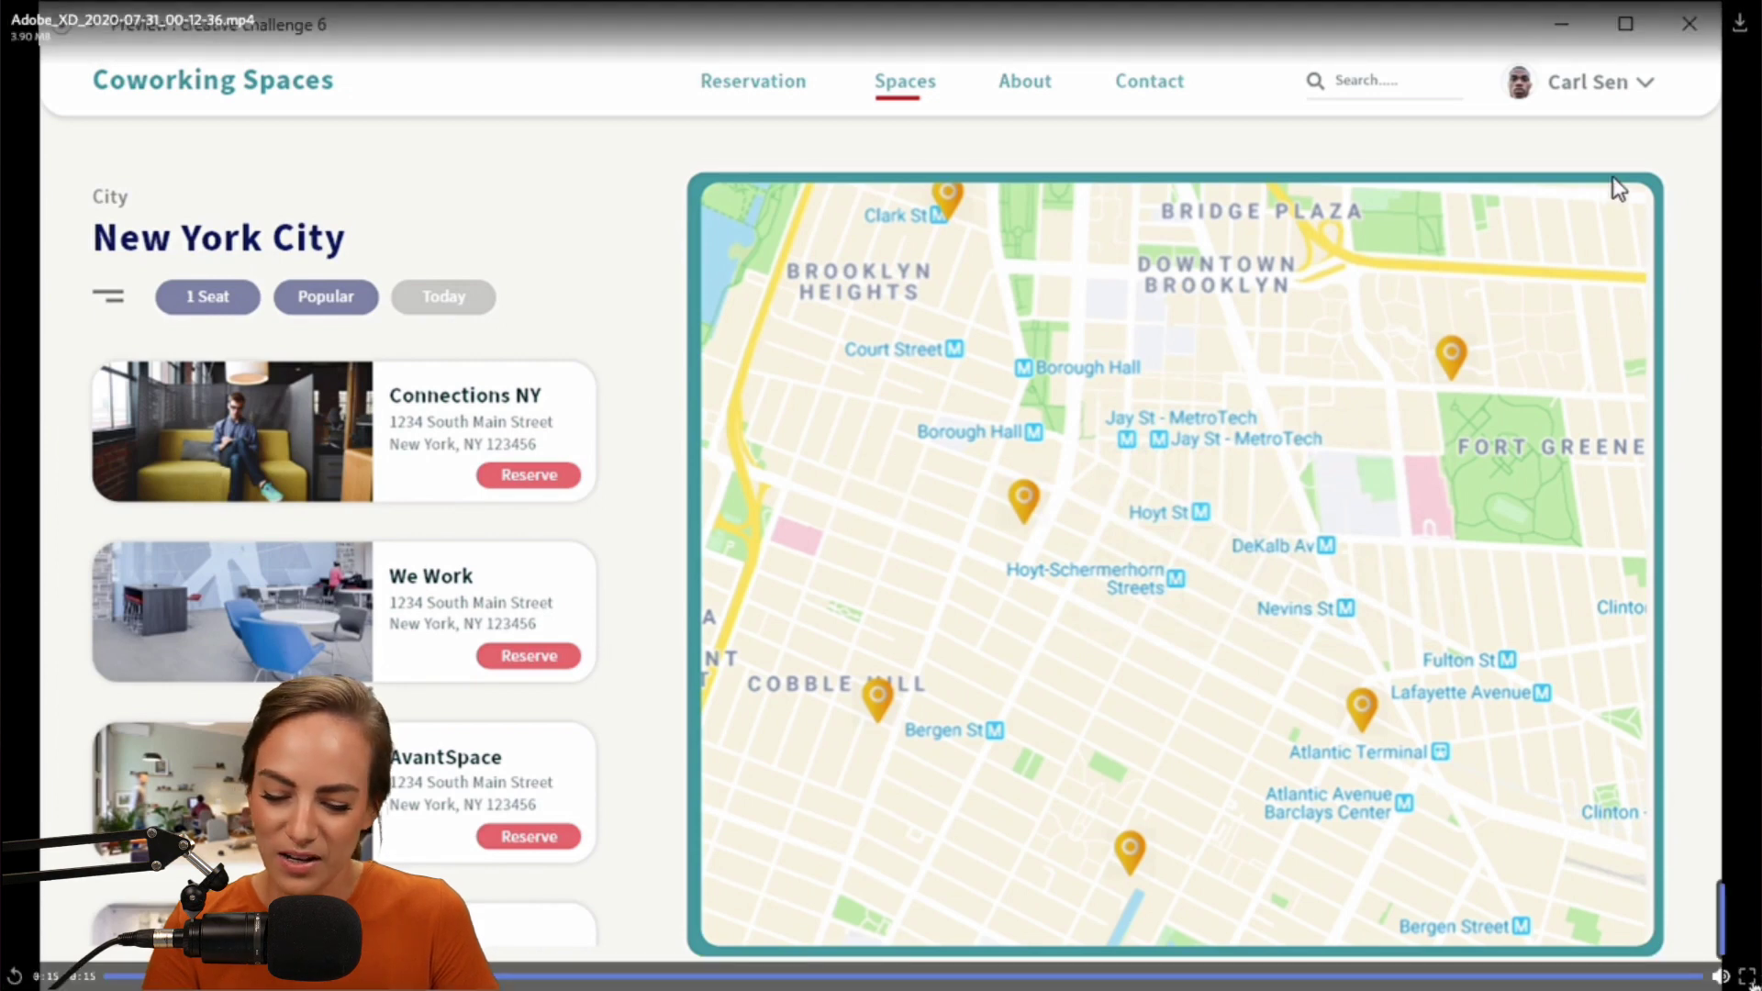
key("Escape")
- Go back through the current-challenge channel to the post sharing the Adobe XD Daily Creative Challenge July 20-31 Behance project
scroll(845, 608, "up", 15)
scroll(844, 607, "up", 15)
scroll(845, 608, "up", 5)
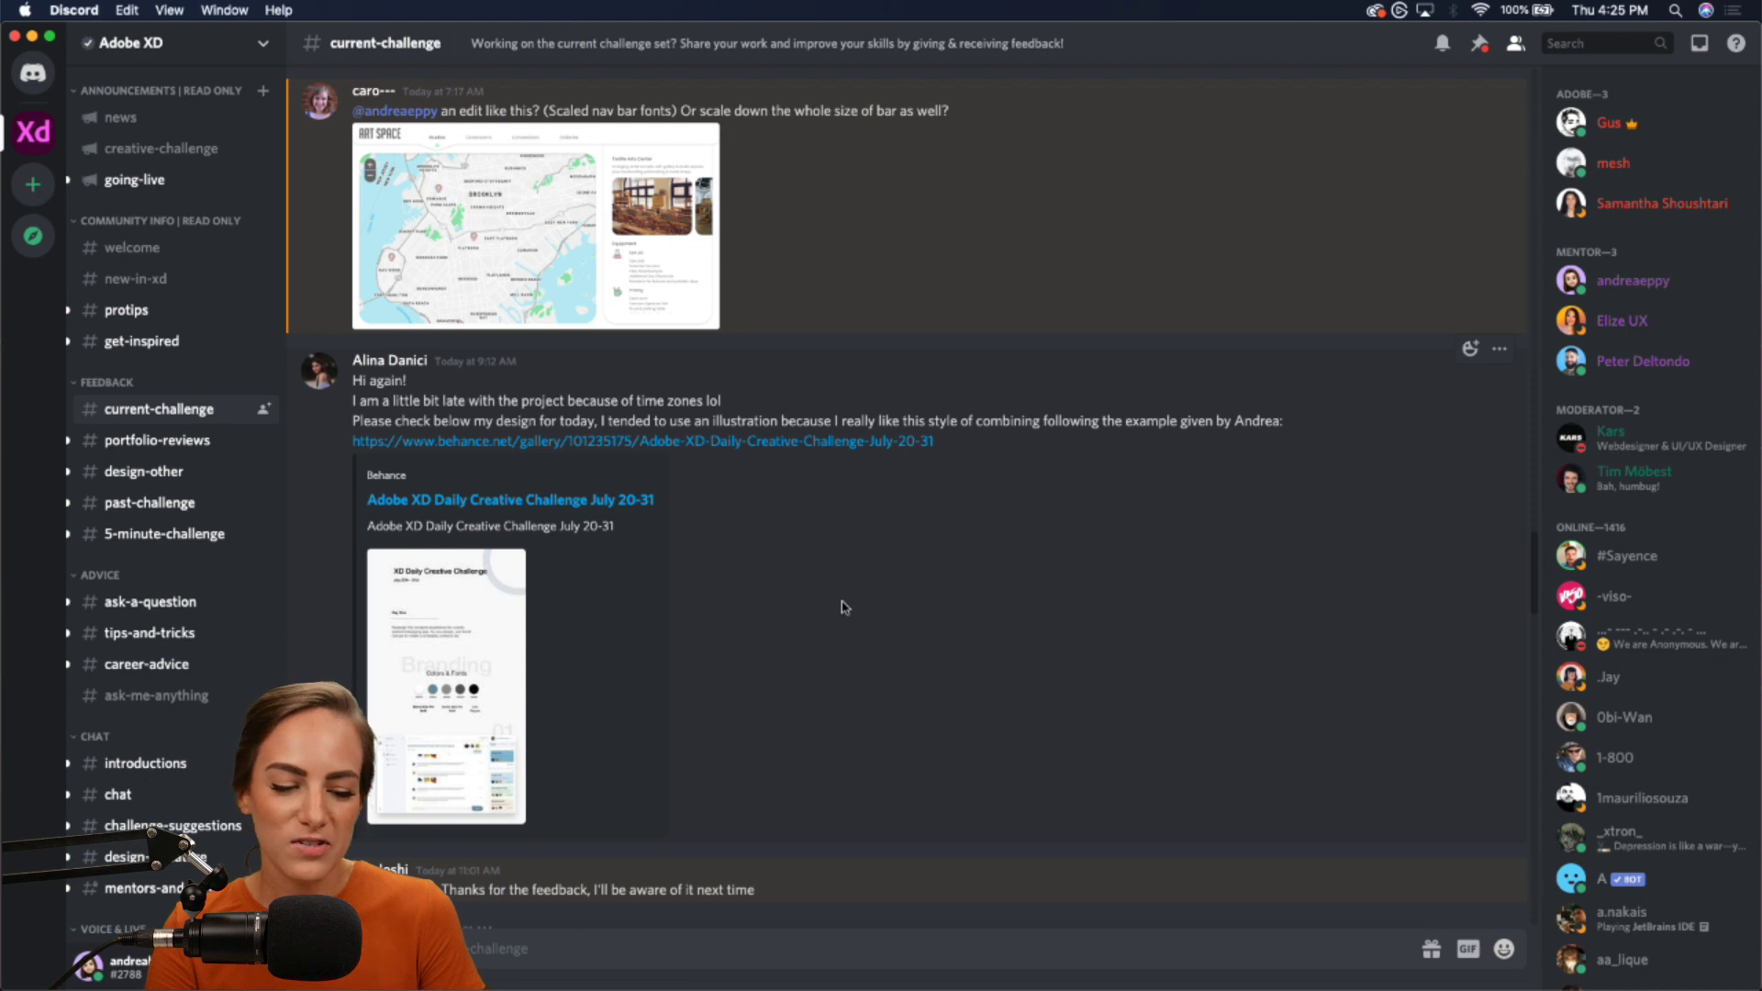